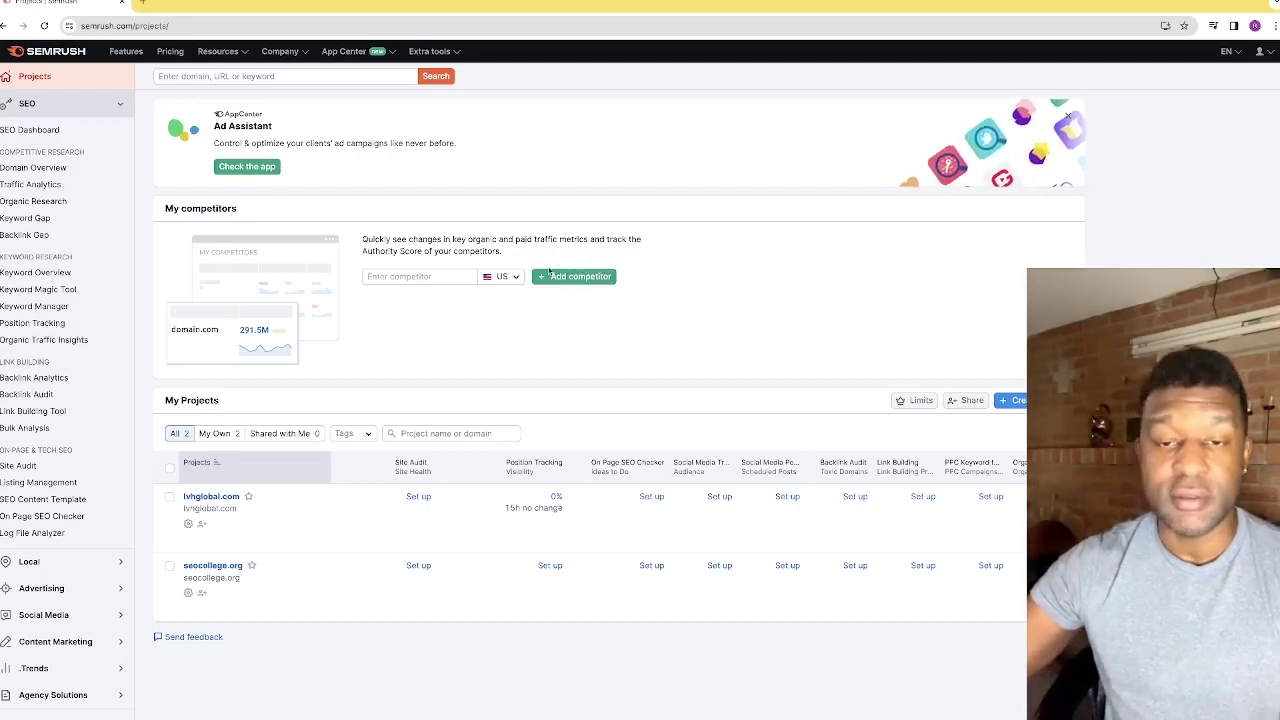
# Open the SEO dashboard of the lvhglobal.com project and review its Domain Analytics, from authority score to referring domains and backlinks.
pyautogui.click(45, 130)
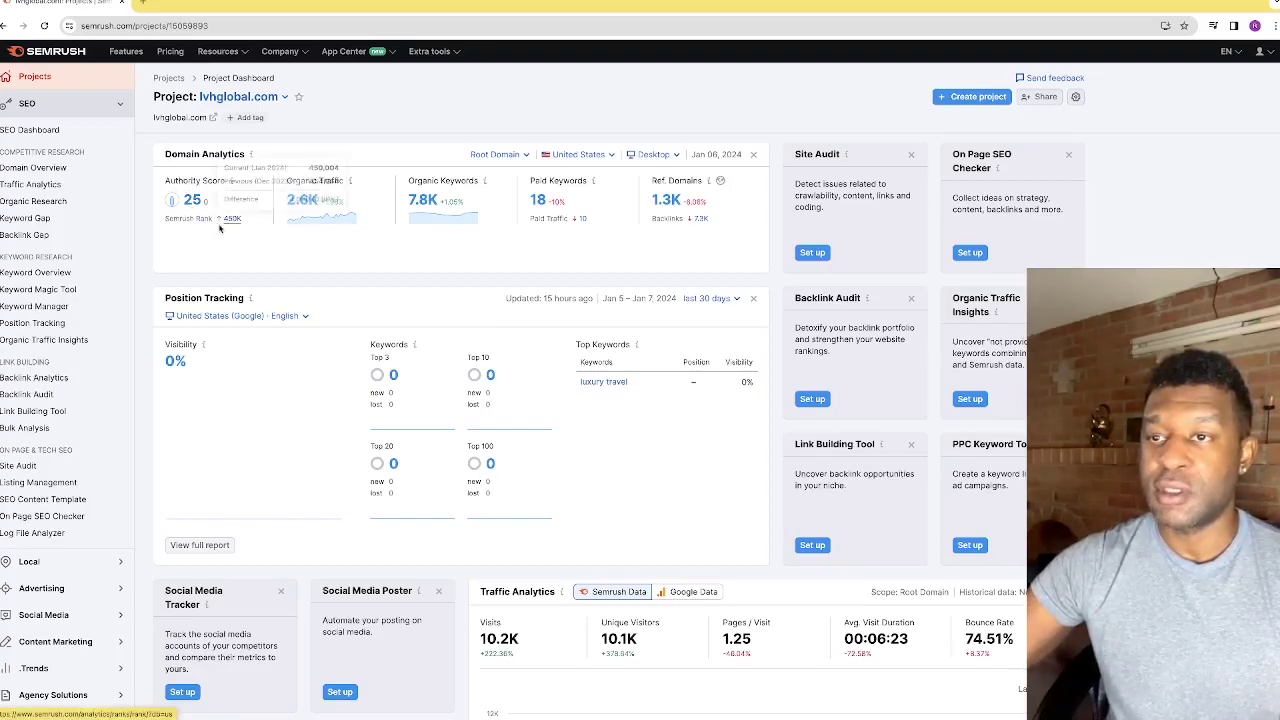
pyautogui.moveTo(222, 227)
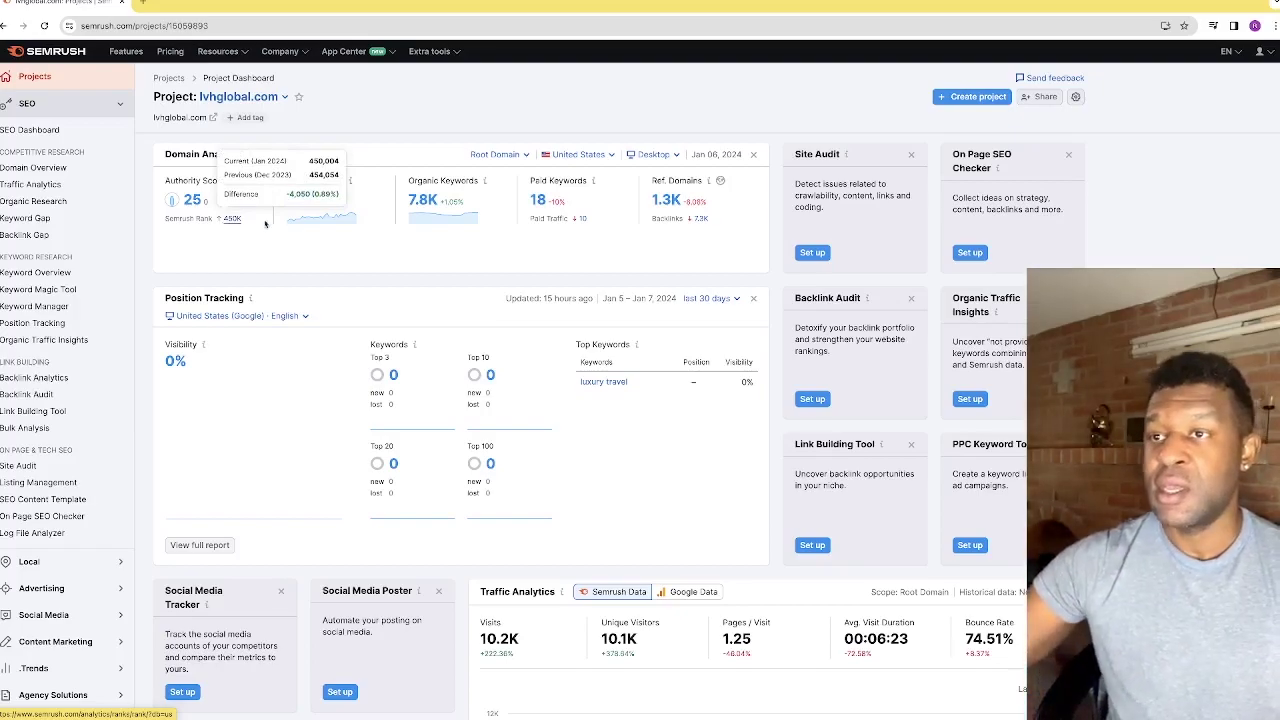
pyautogui.moveTo(338, 214)
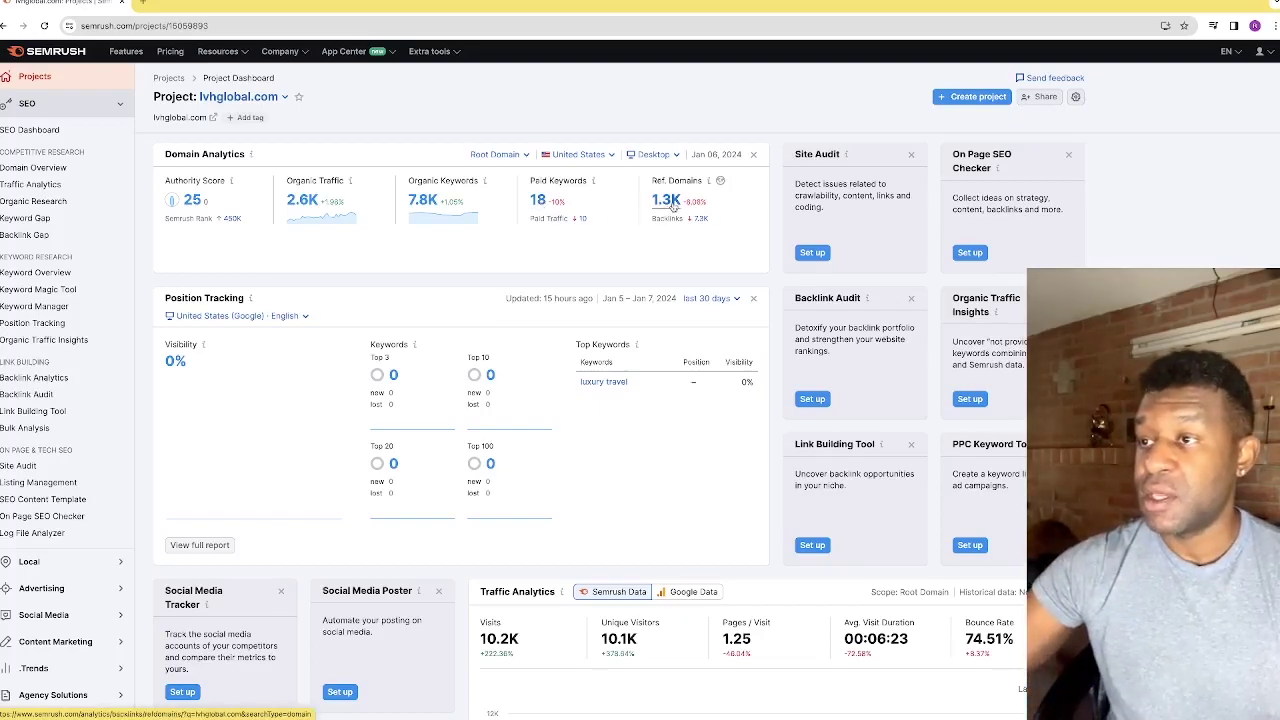
pyautogui.moveTo(686, 215)
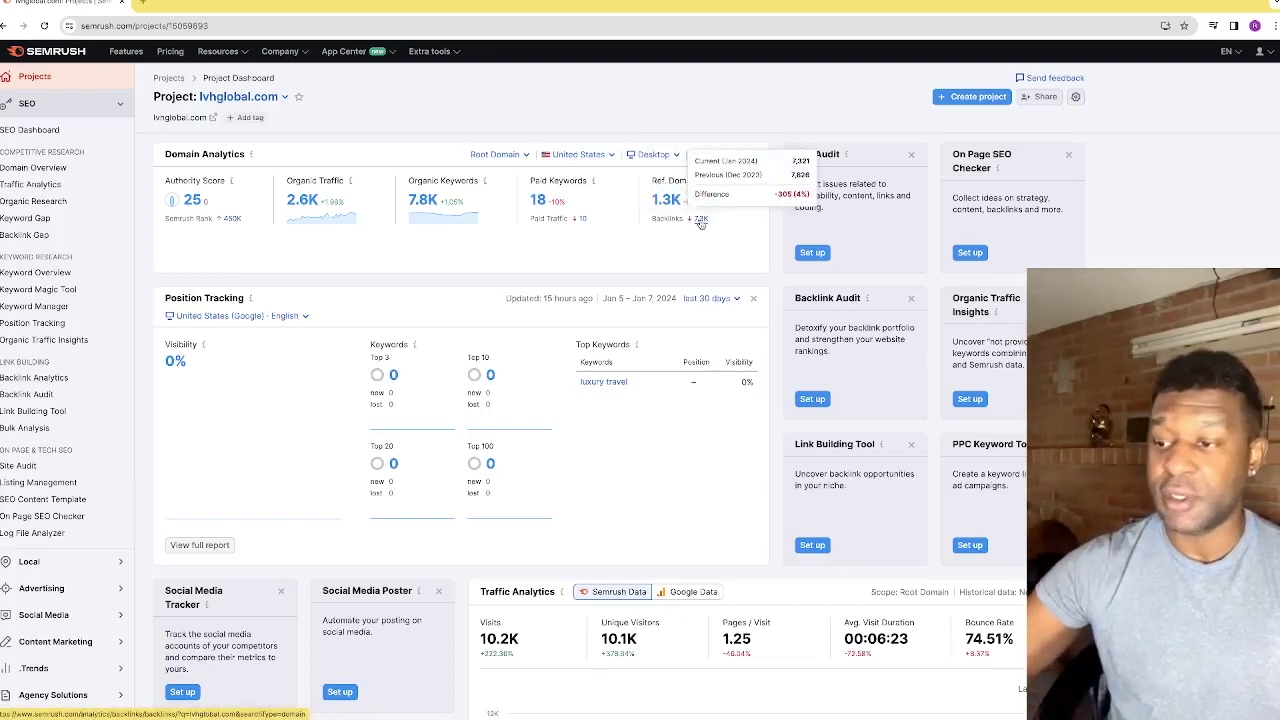
# Examine the project's Traffic Analytics: visits, unique visitors, pages per visit, average visit duration and bounce rate.
pyautogui.scroll(-4, 704, 370)
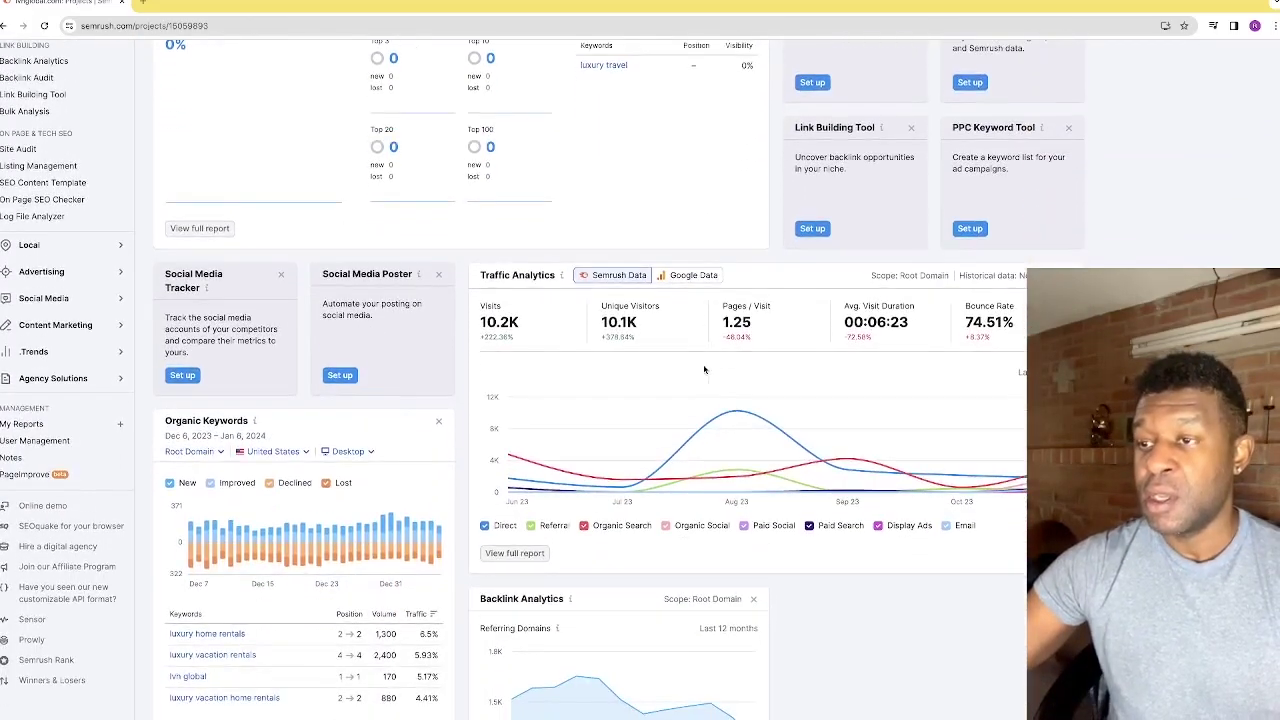
pyautogui.scroll(-1, 704, 370)
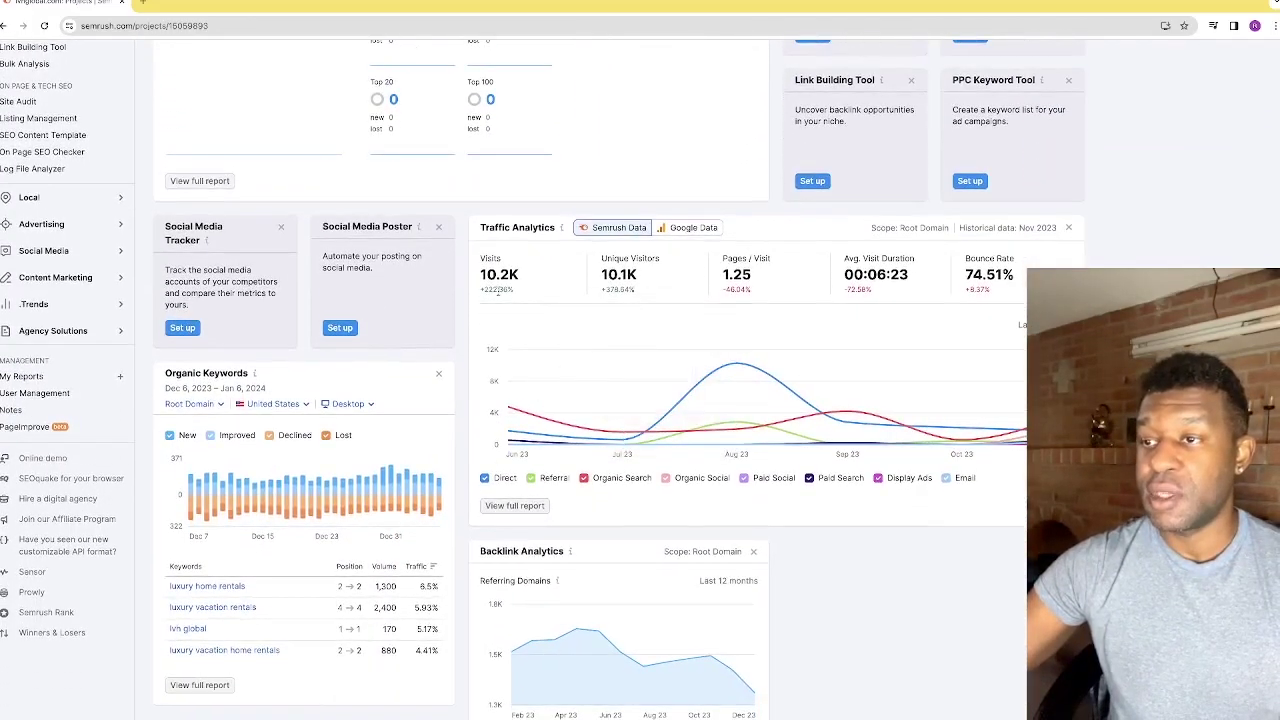
pyautogui.scroll(-1, 589, 290)
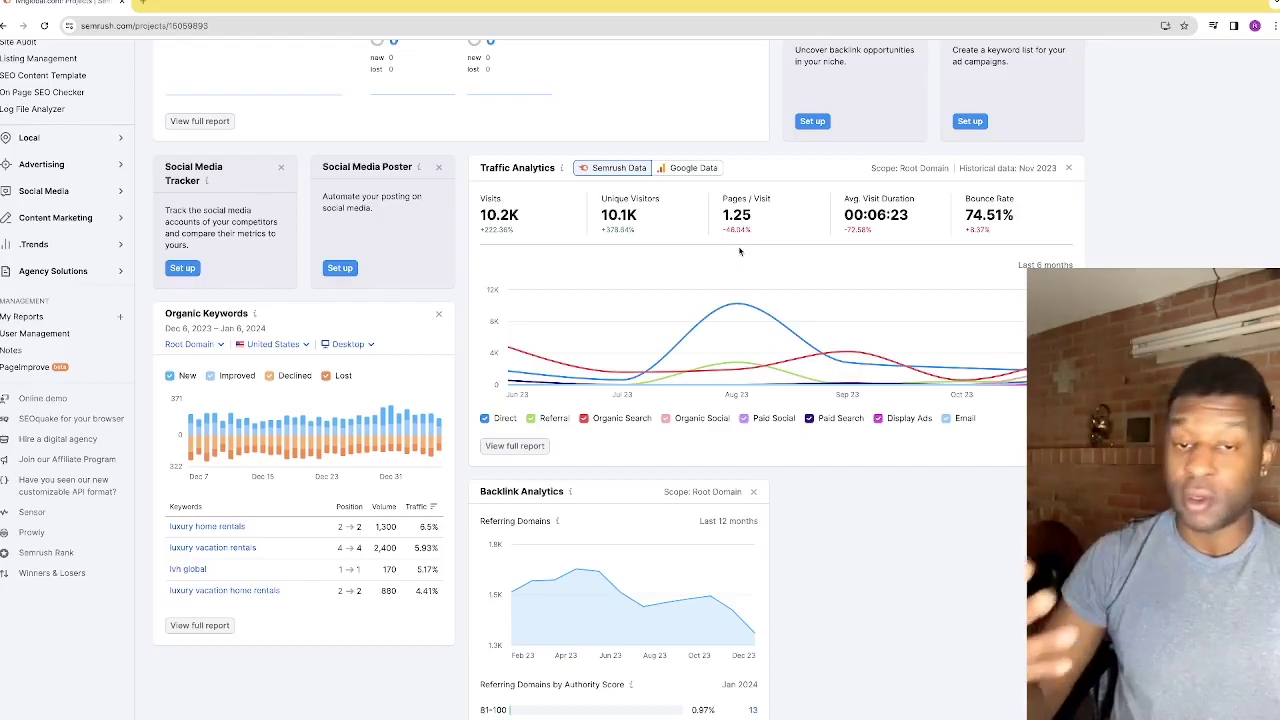
pyautogui.moveTo(743, 249)
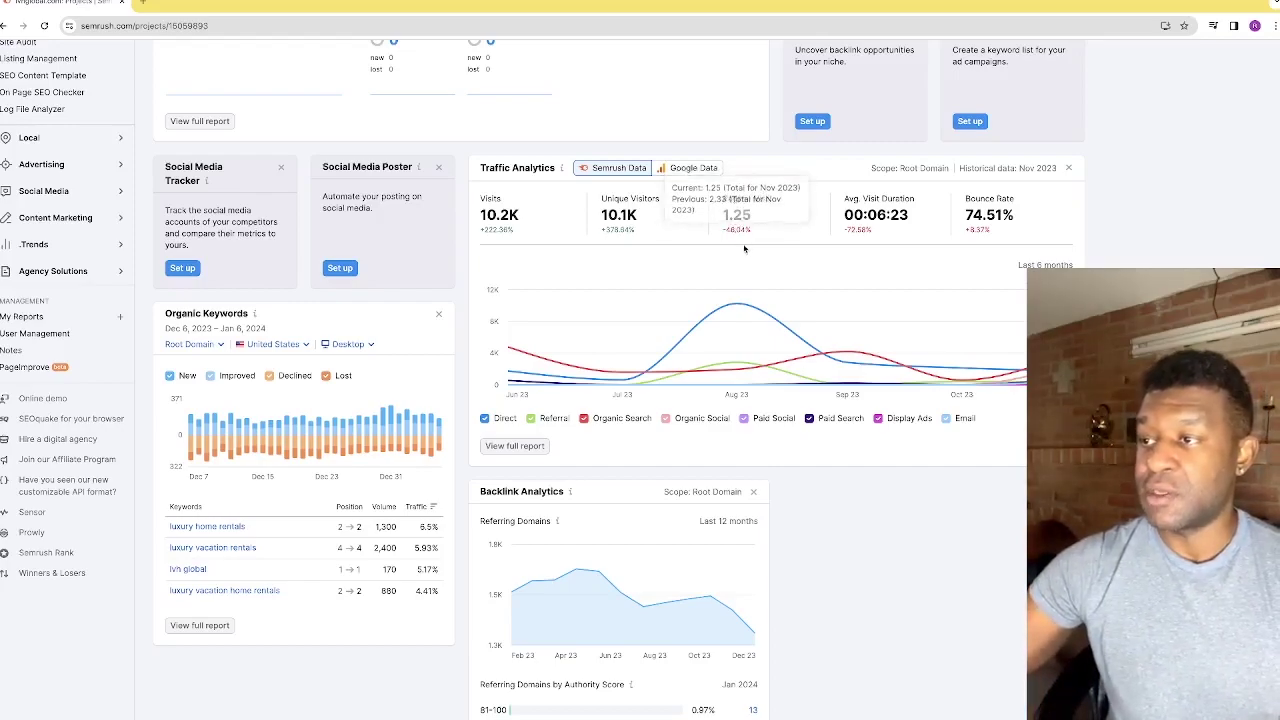
pyautogui.moveTo(908, 228)
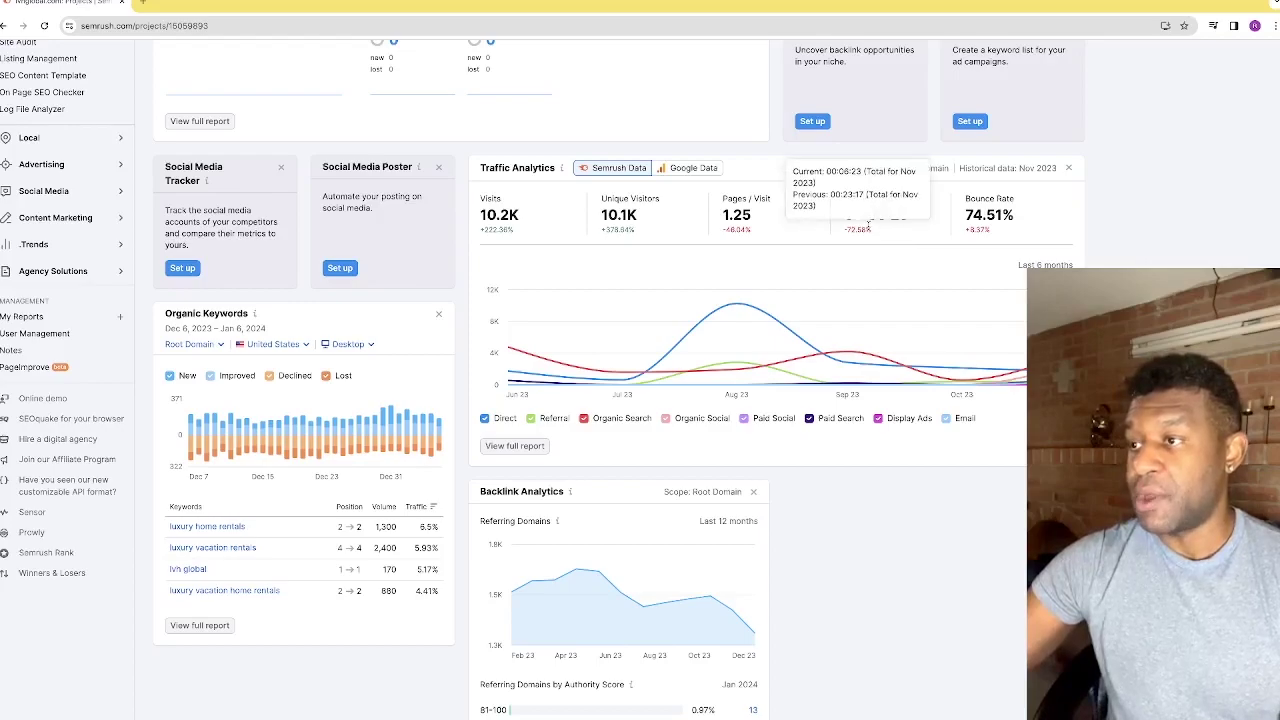
pyautogui.scroll(-1, 929, 281)
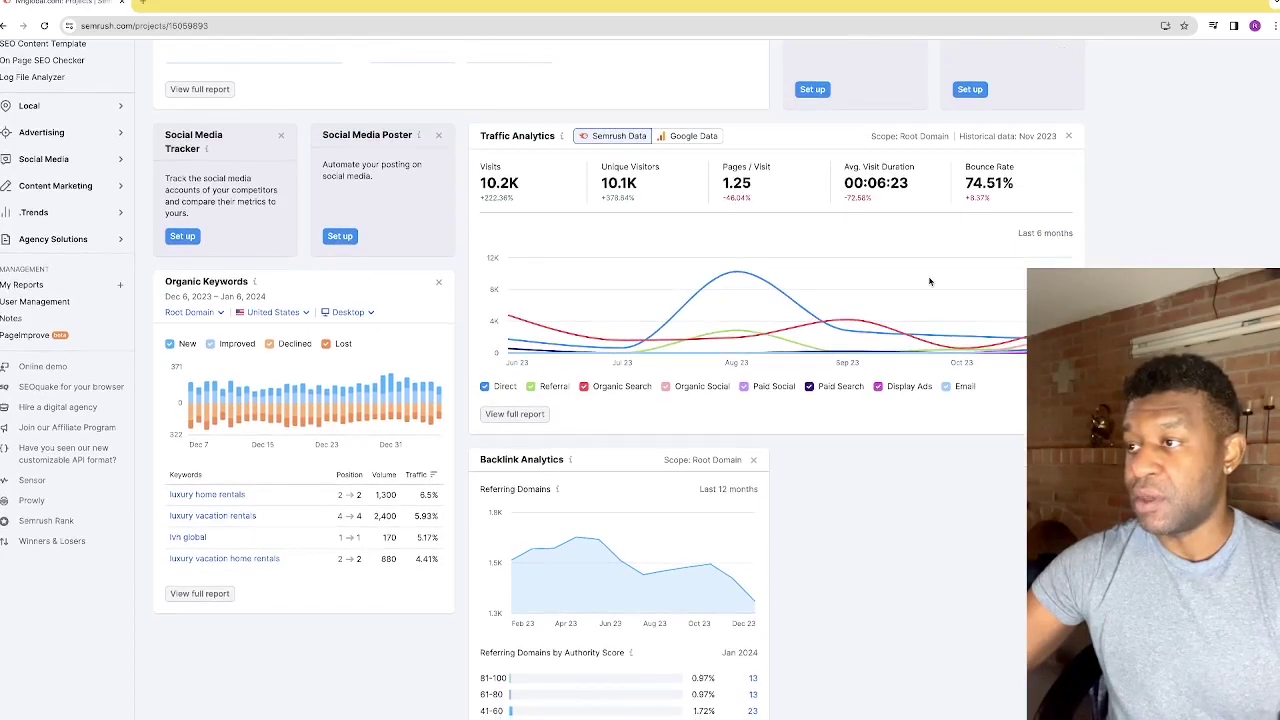
pyautogui.scroll(1, 913, 225)
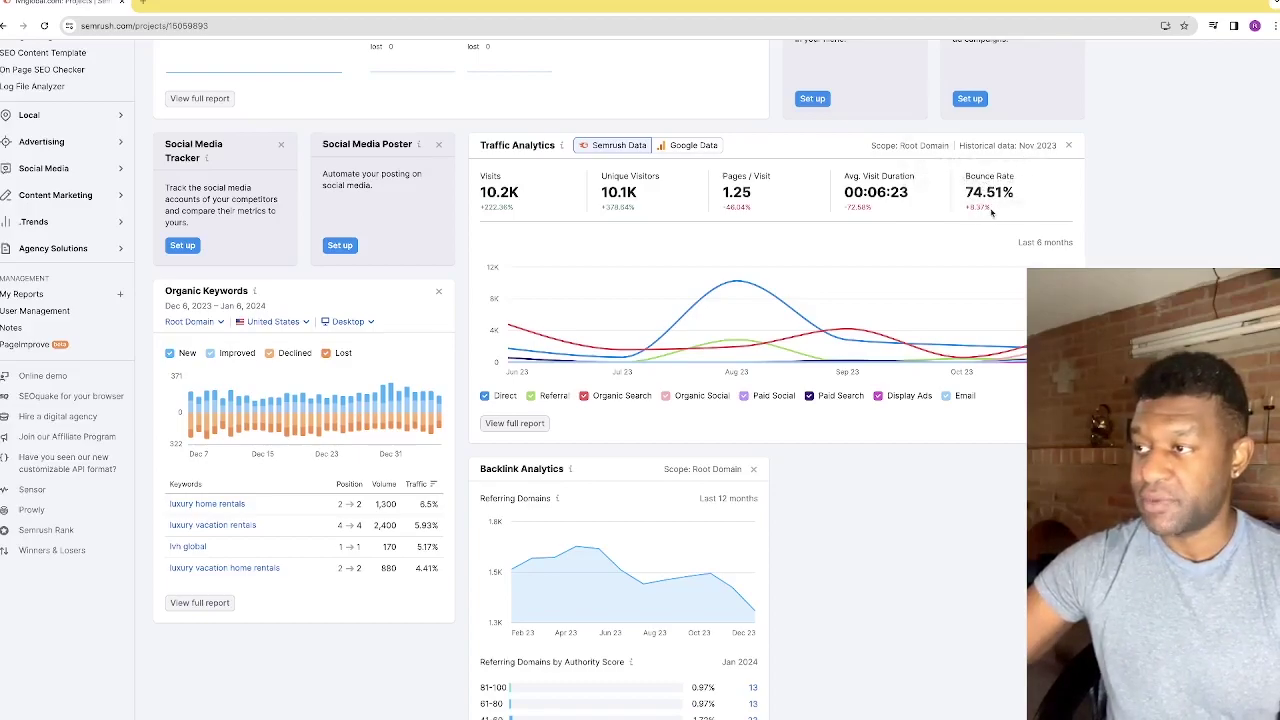
# Check the referring domains trend and authority score breakdown in Backlink Analytics, and open its full report.
pyautogui.moveTo(603, 313)
pyautogui.scroll(-3, 603, 313)
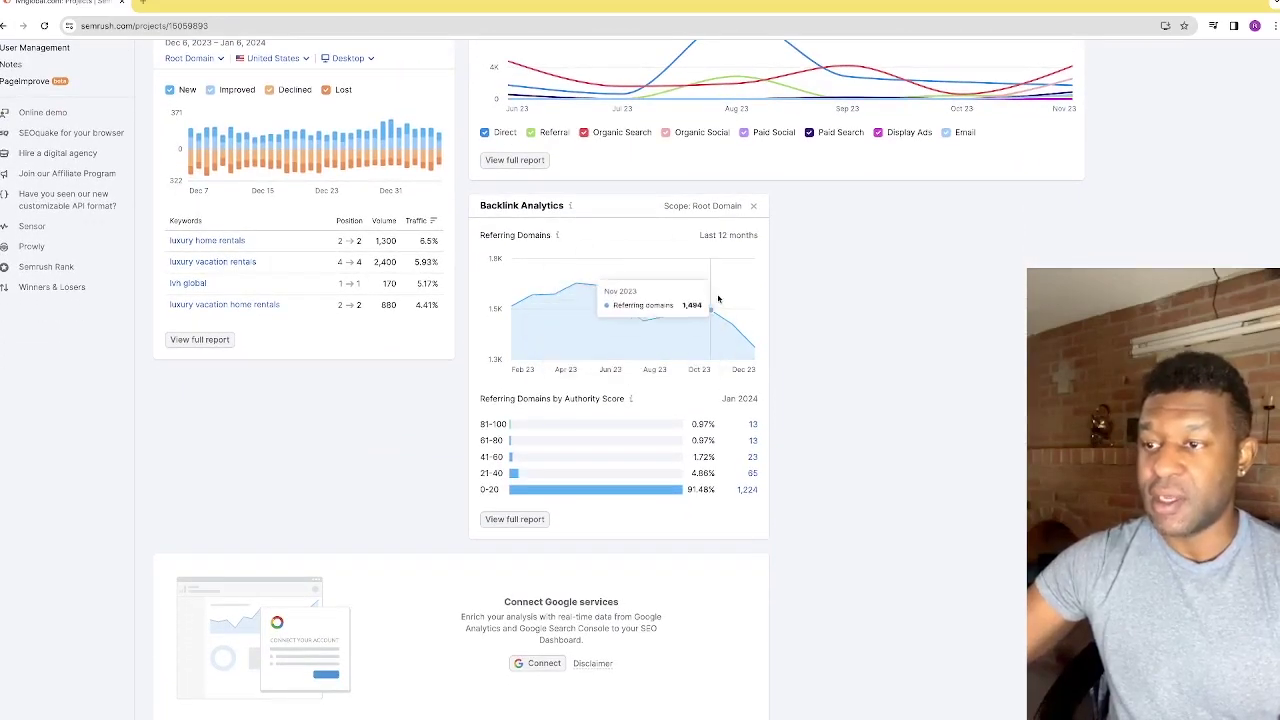
pyautogui.moveTo(626, 477)
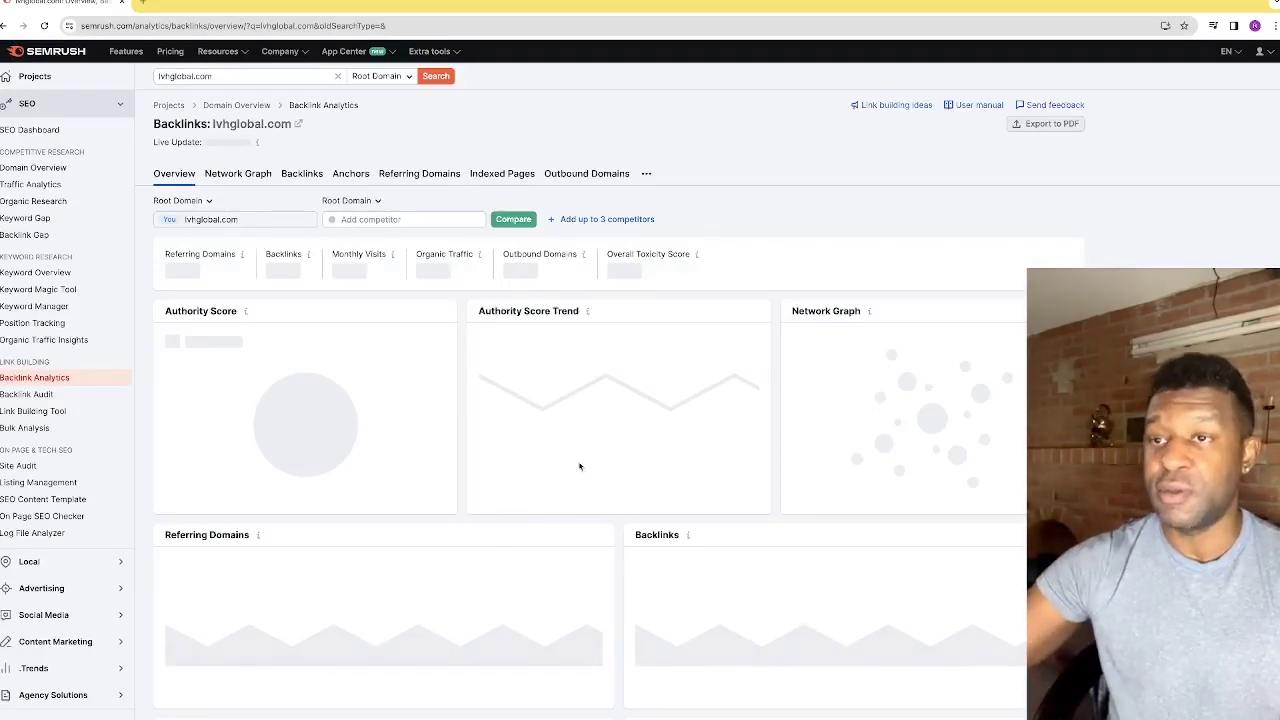
# Review the backlink overview's summary metrics, authority score trend, referring domains, and new and lost backlinks charts for lvhglobal.com.
pyautogui.scroll(-2, 590, 437)
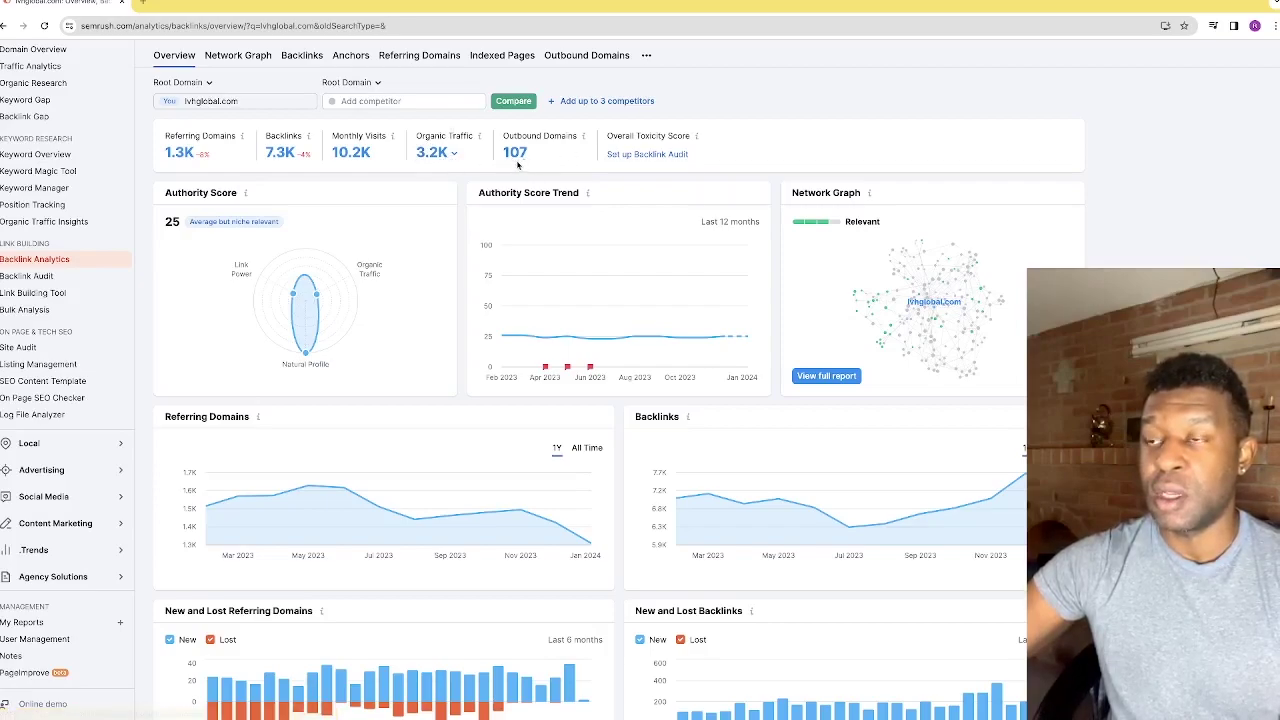
pyautogui.scroll(-1, 567, 183)
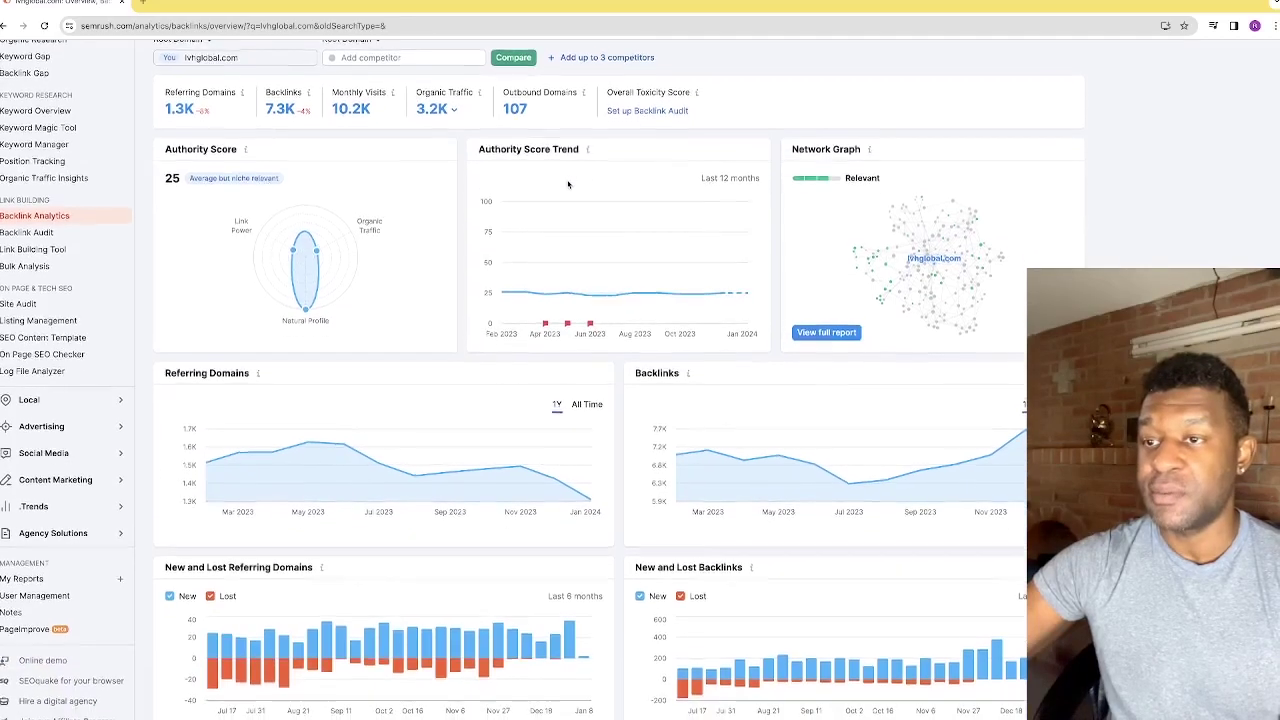
pyautogui.scroll(-1, 567, 183)
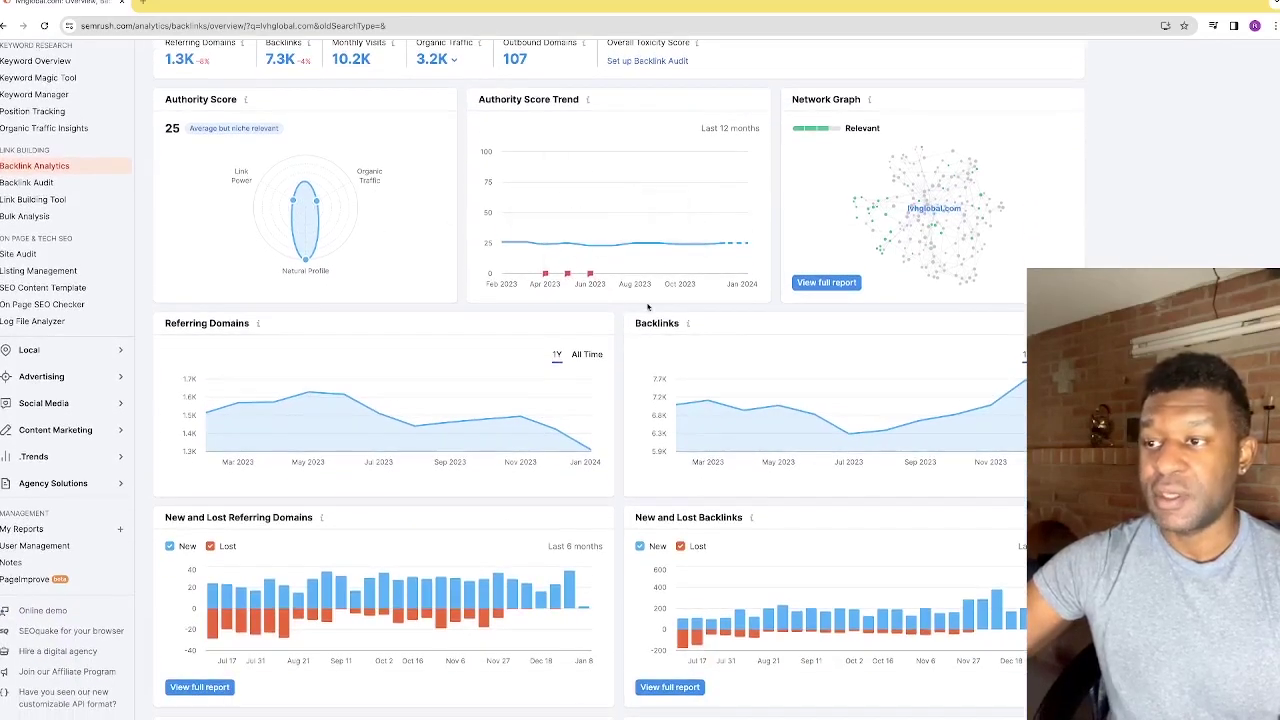
pyautogui.scroll(-3, 643, 305)
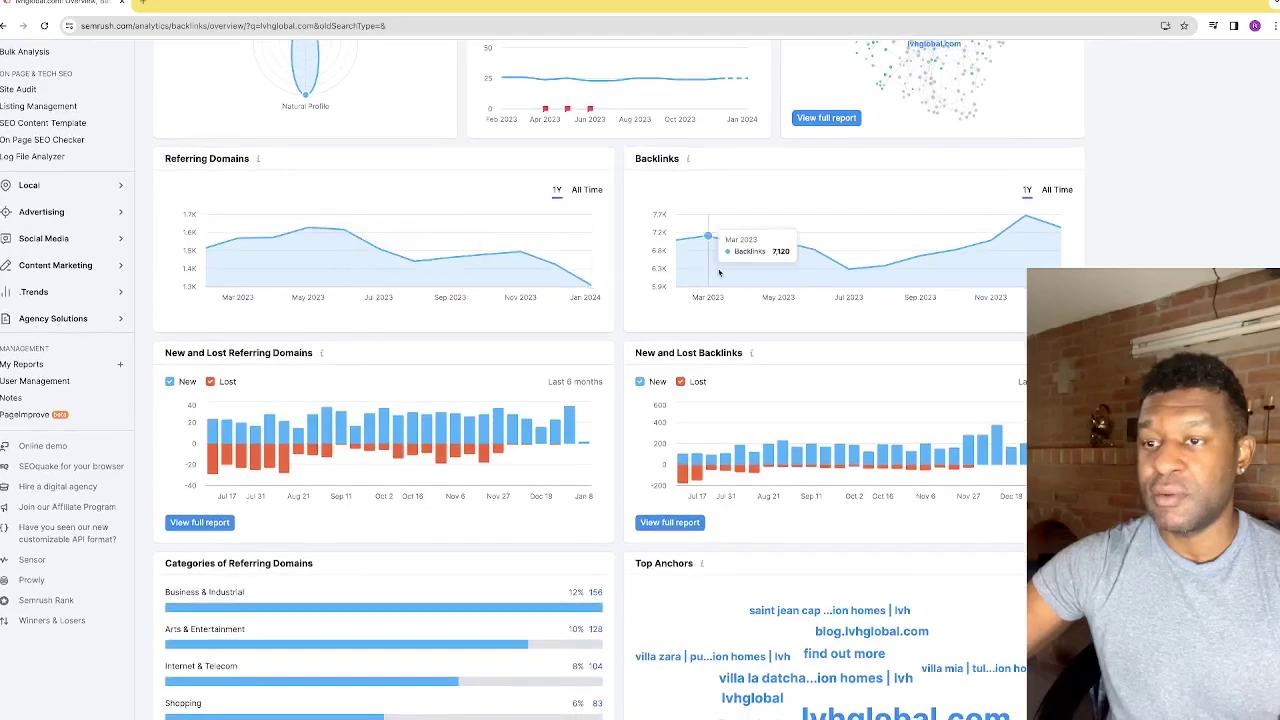
pyautogui.scroll(-4, 716, 270)
pyautogui.scroll(-3, 734, 307)
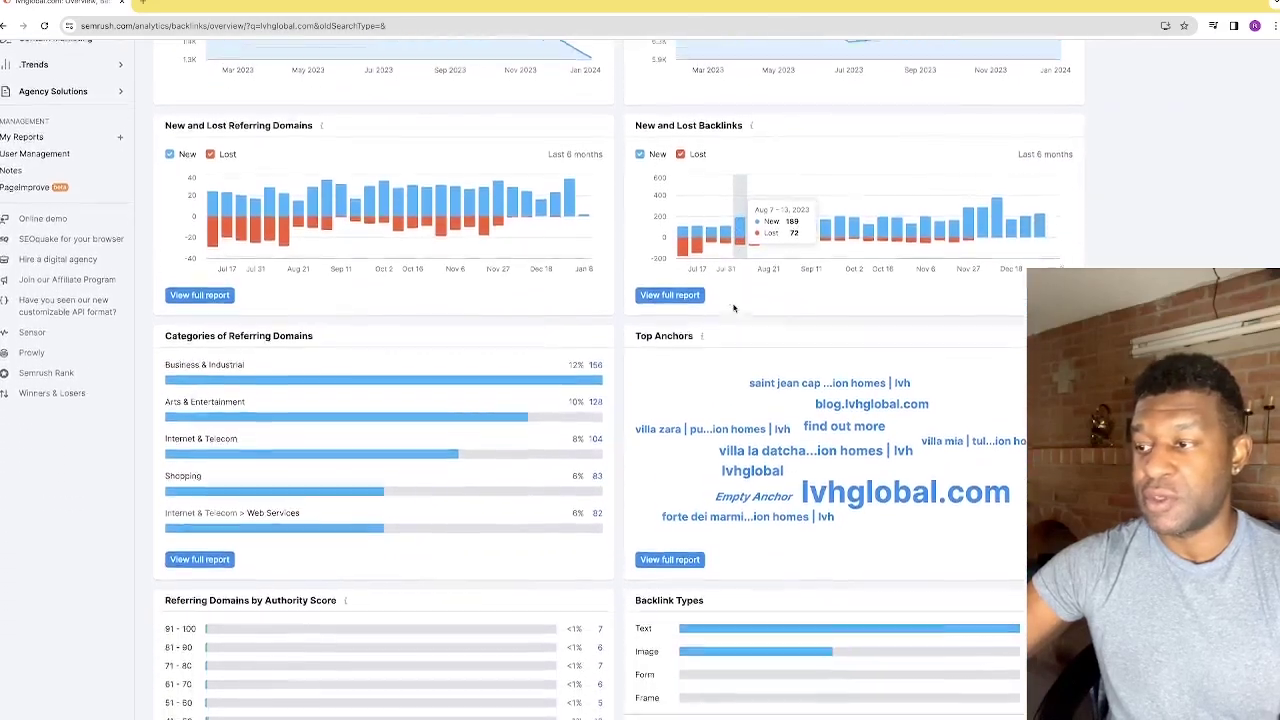
# Examine the referring domain categories, top anchors, authority score distribution, backlink types, link attributes and top countries.
pyautogui.scroll(-1, 786, 333)
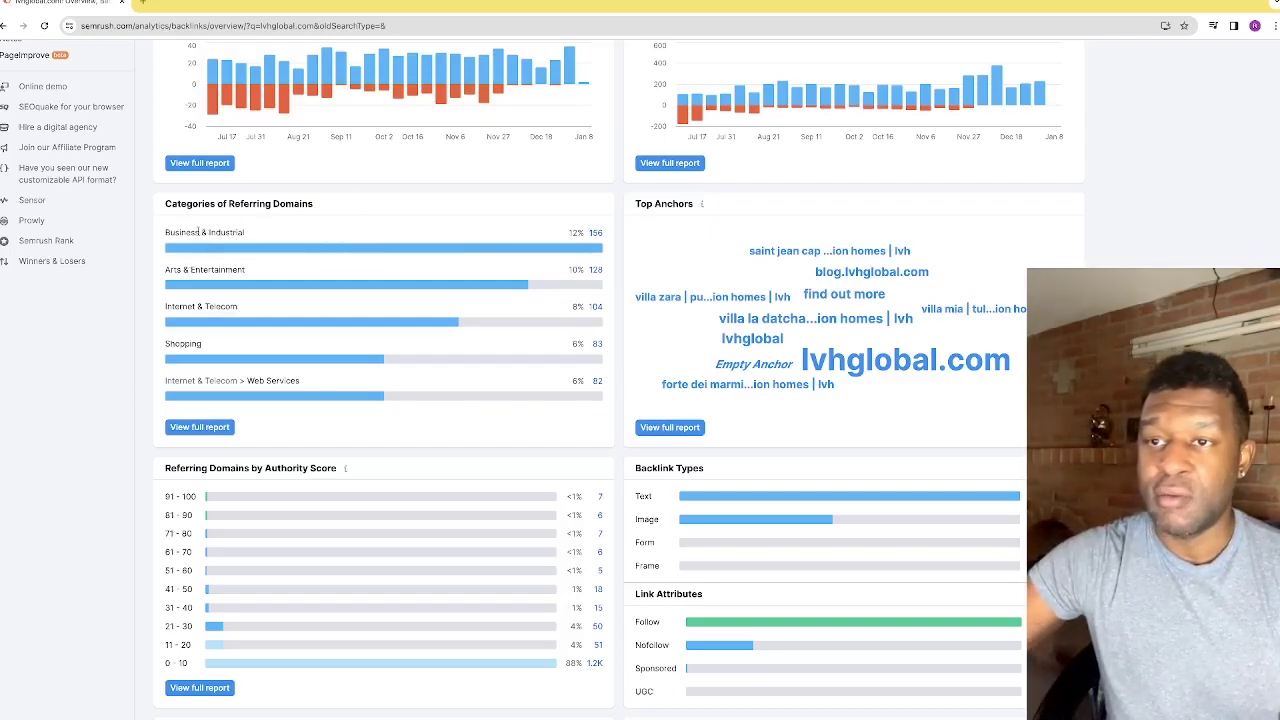
pyautogui.scroll(-2, 334, 289)
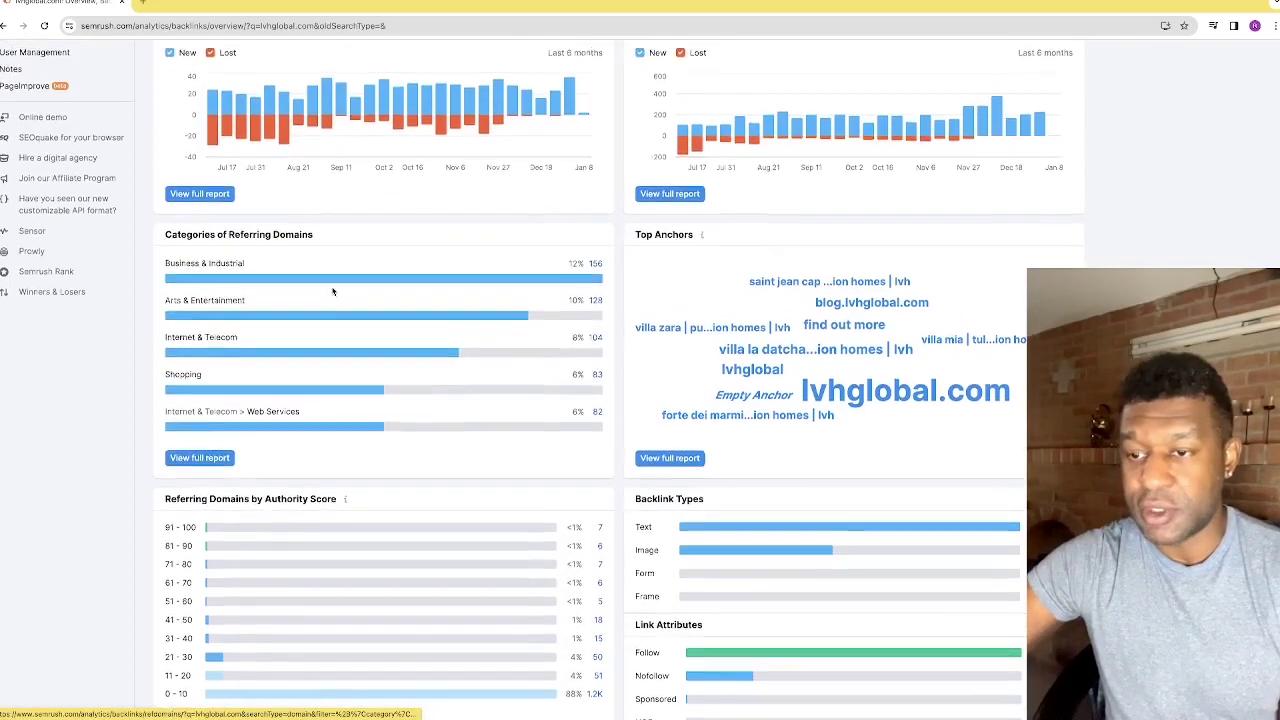
pyautogui.scroll(-3, 333, 291)
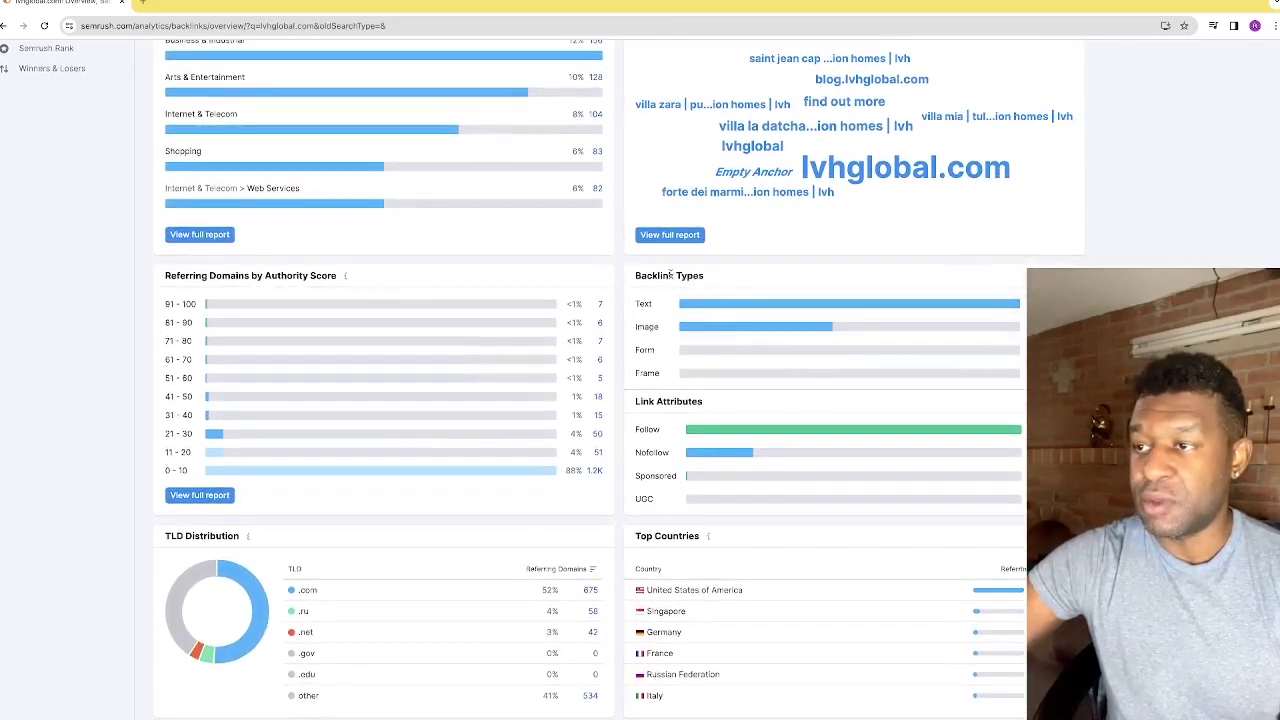
pyautogui.scroll(-3, 791, 400)
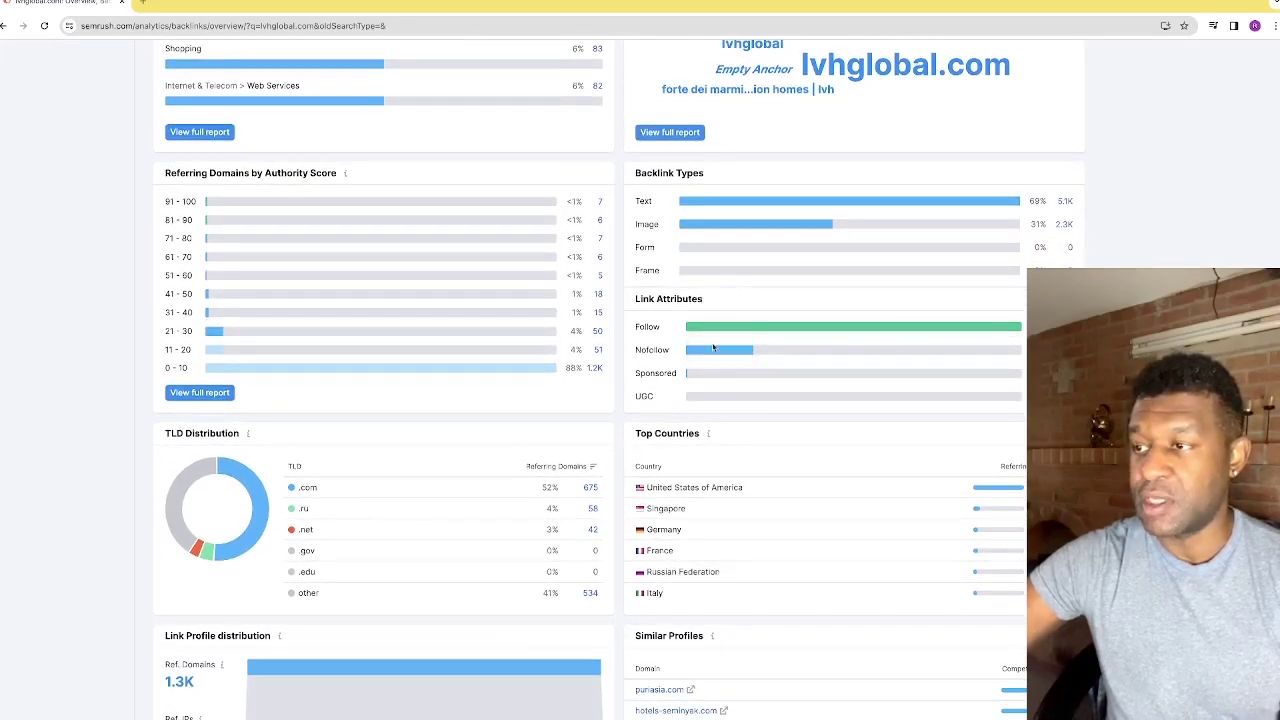
pyautogui.scroll(-1, 771, 382)
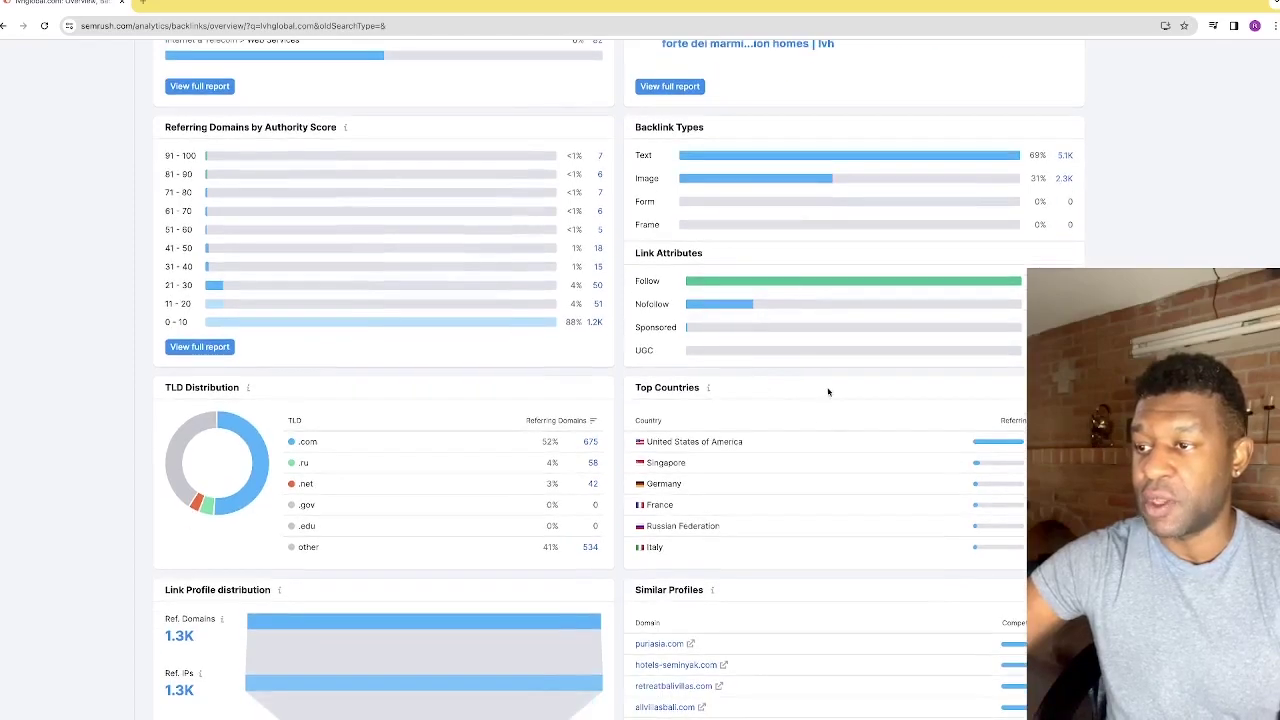
pyautogui.scroll(-1, 828, 389)
pyautogui.scroll(-2, 298, 415)
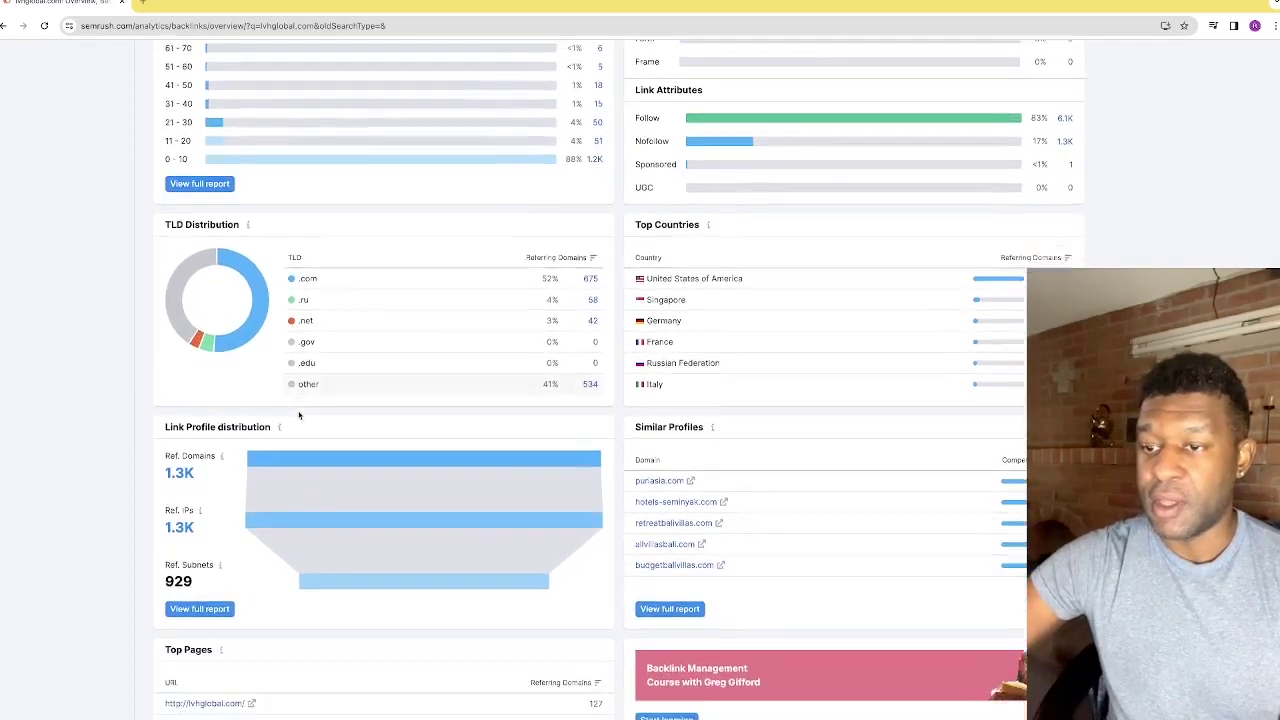
# Look over the link profile distribution, similar profiles and top pages, and return to the overview's summary metrics.
pyautogui.scroll(-4, 298, 415)
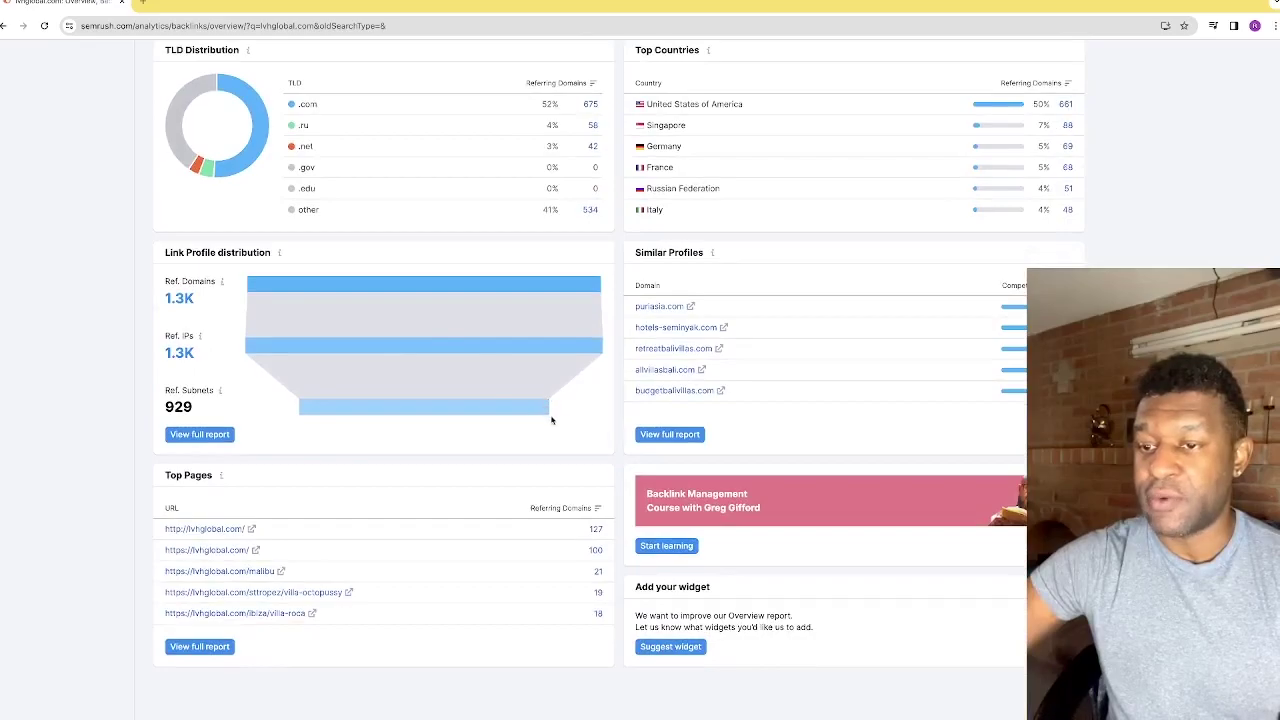
pyautogui.scroll(1, 551, 419)
pyautogui.scroll(-1, 666, 436)
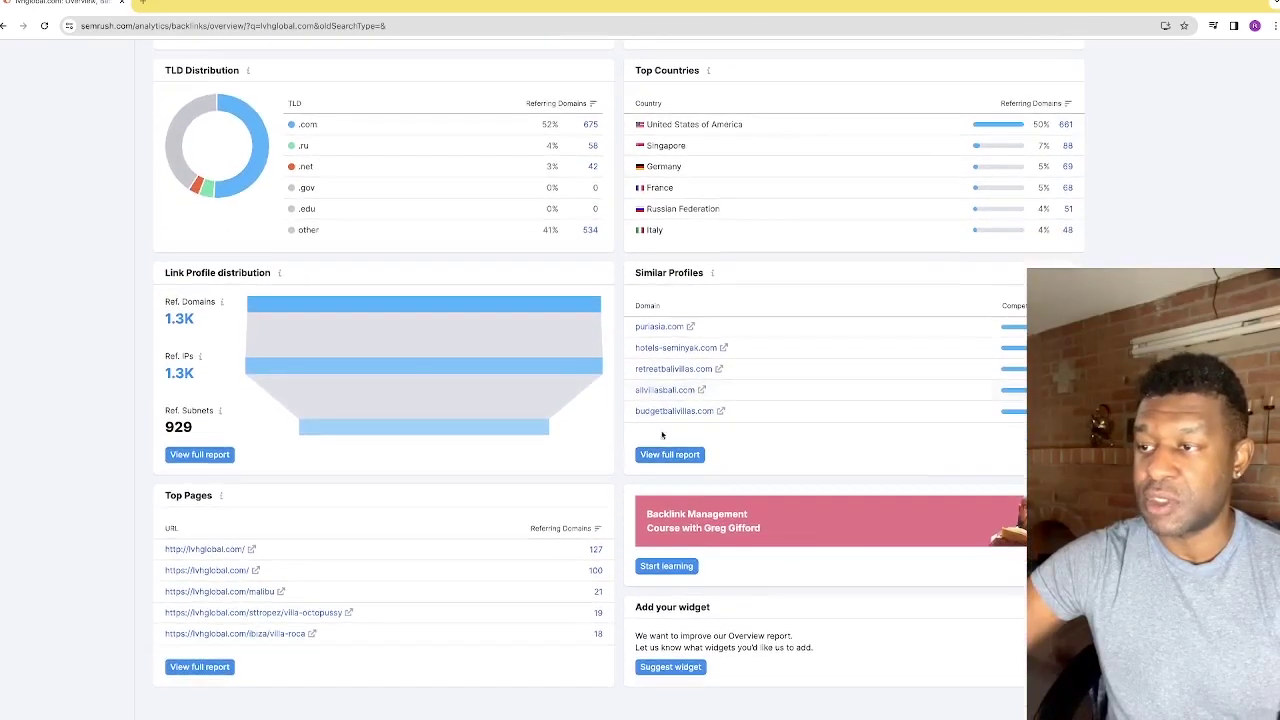
pyautogui.scroll(-1, 754, 460)
pyautogui.scroll(20, 609, 428)
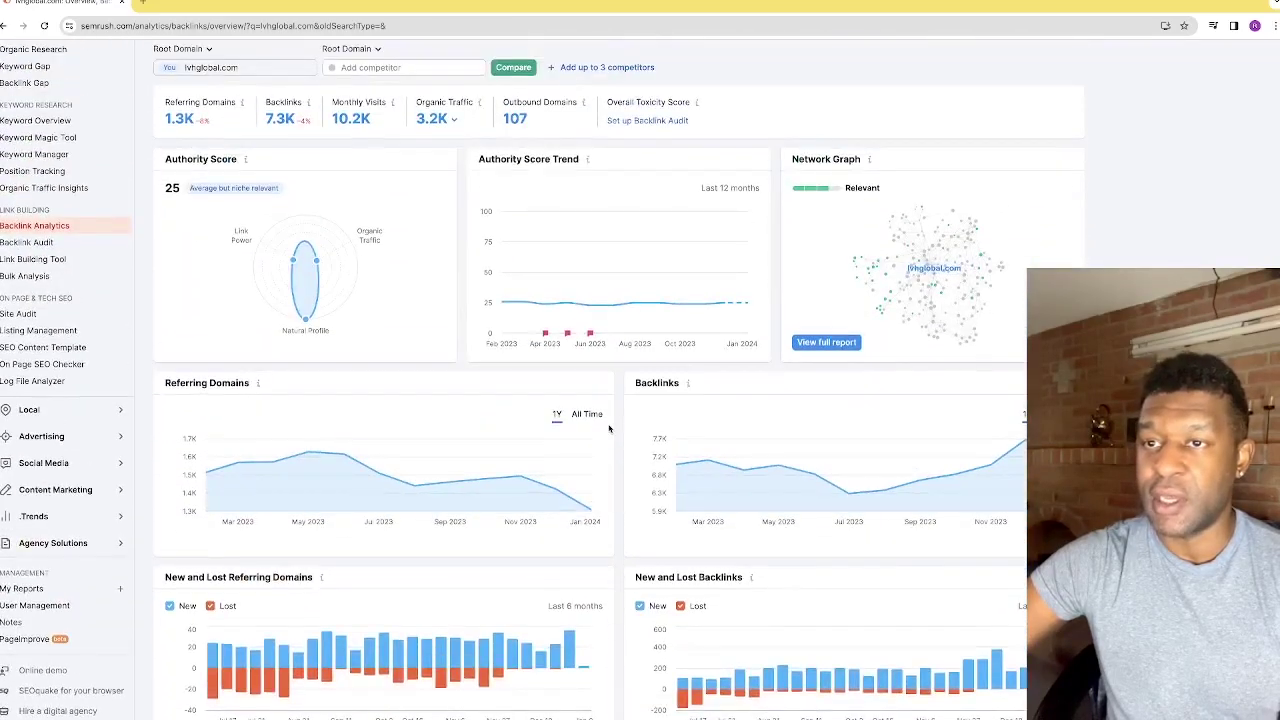
pyautogui.scroll(3, 609, 428)
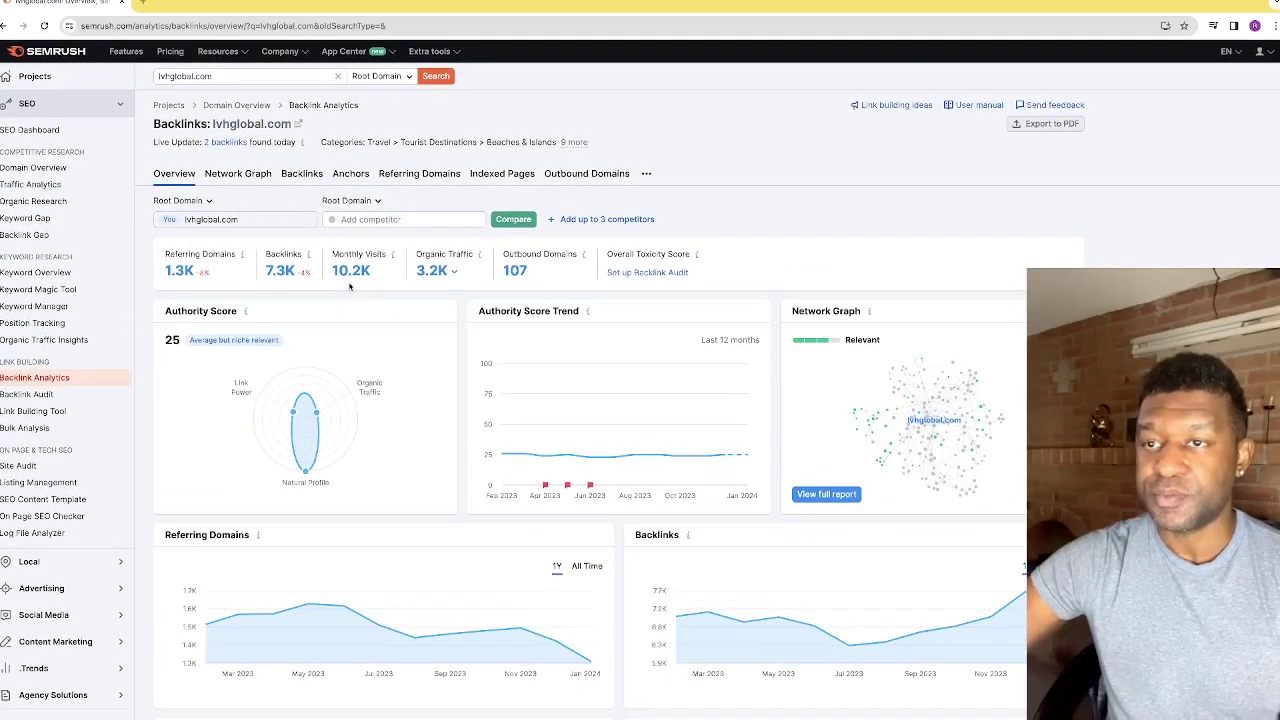
# Open the backlink Network Graph for lvhglobal.com and inspect the realtor.com node and the domains linking to it.
pyautogui.click(237, 176)
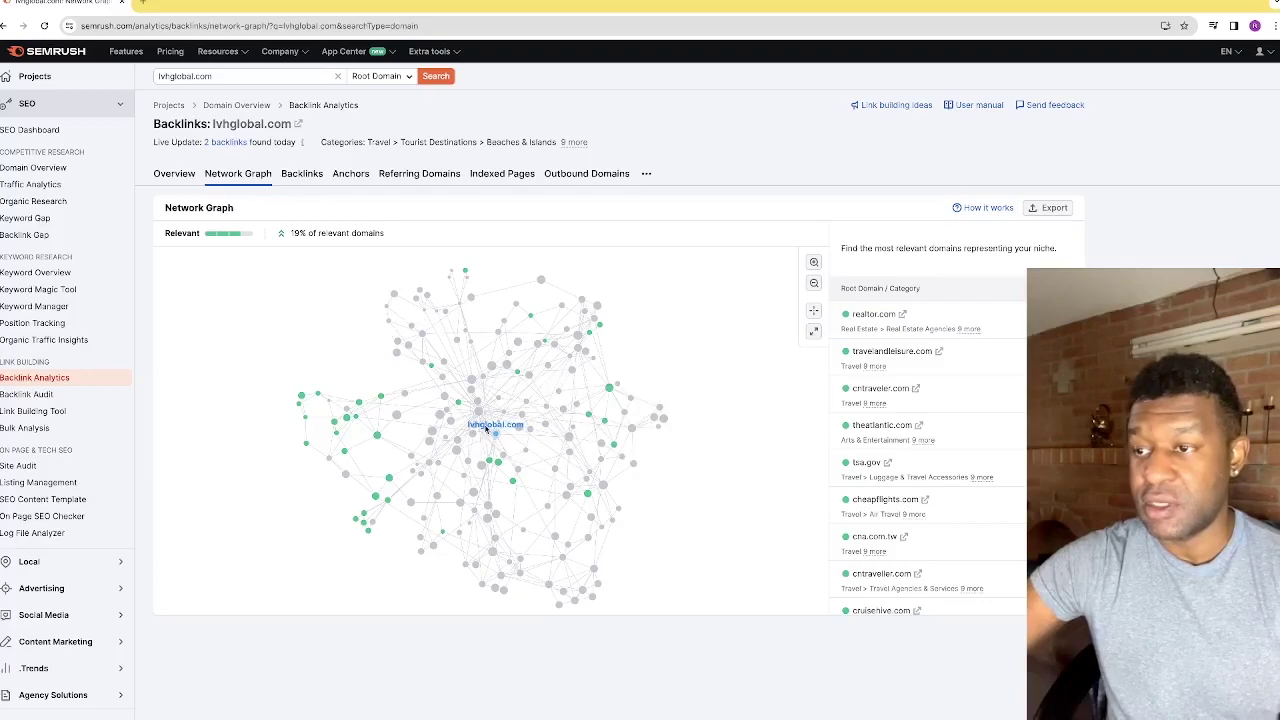
pyautogui.moveTo(381, 398)
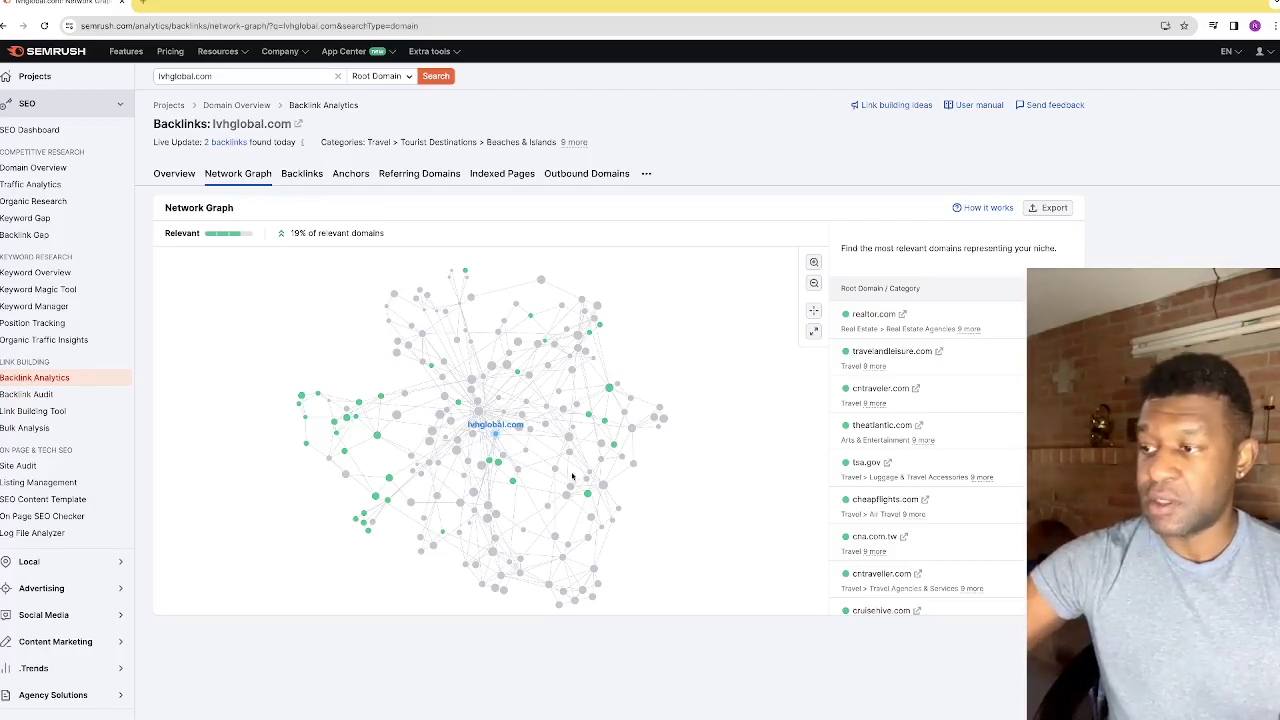
pyautogui.click(609, 389)
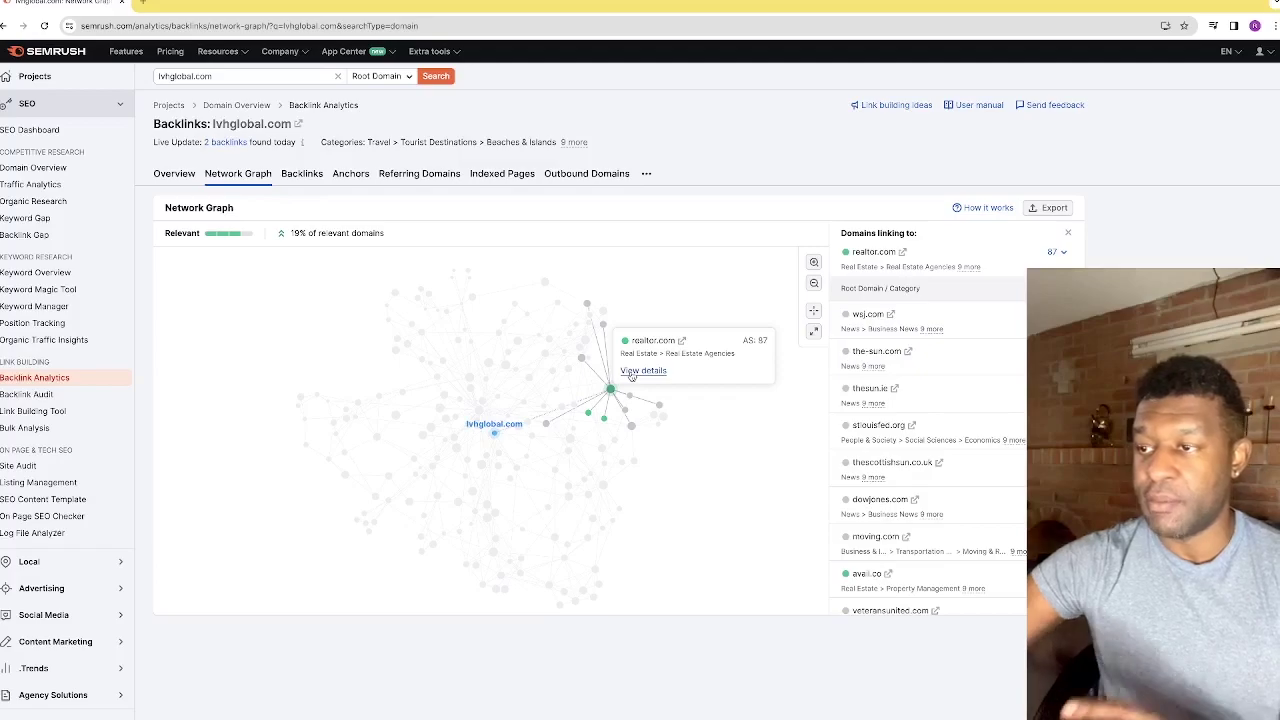
pyautogui.click(631, 375)
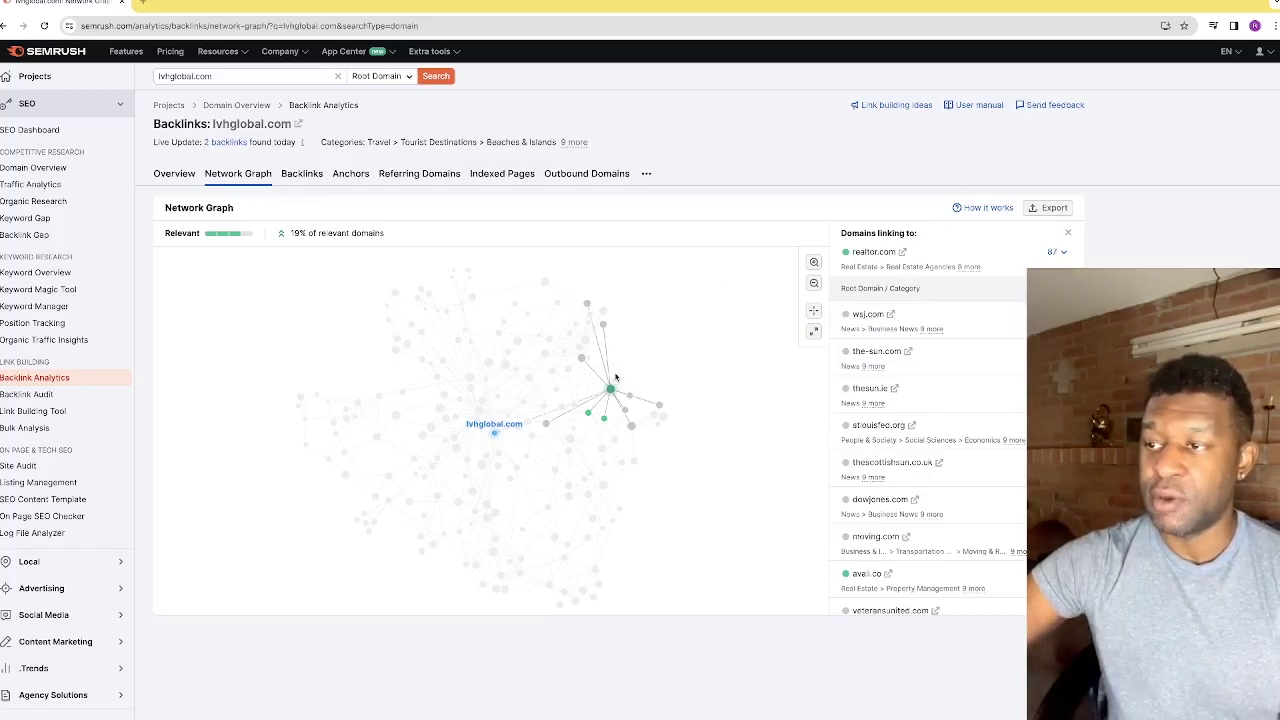
pyautogui.moveTo(612, 393)
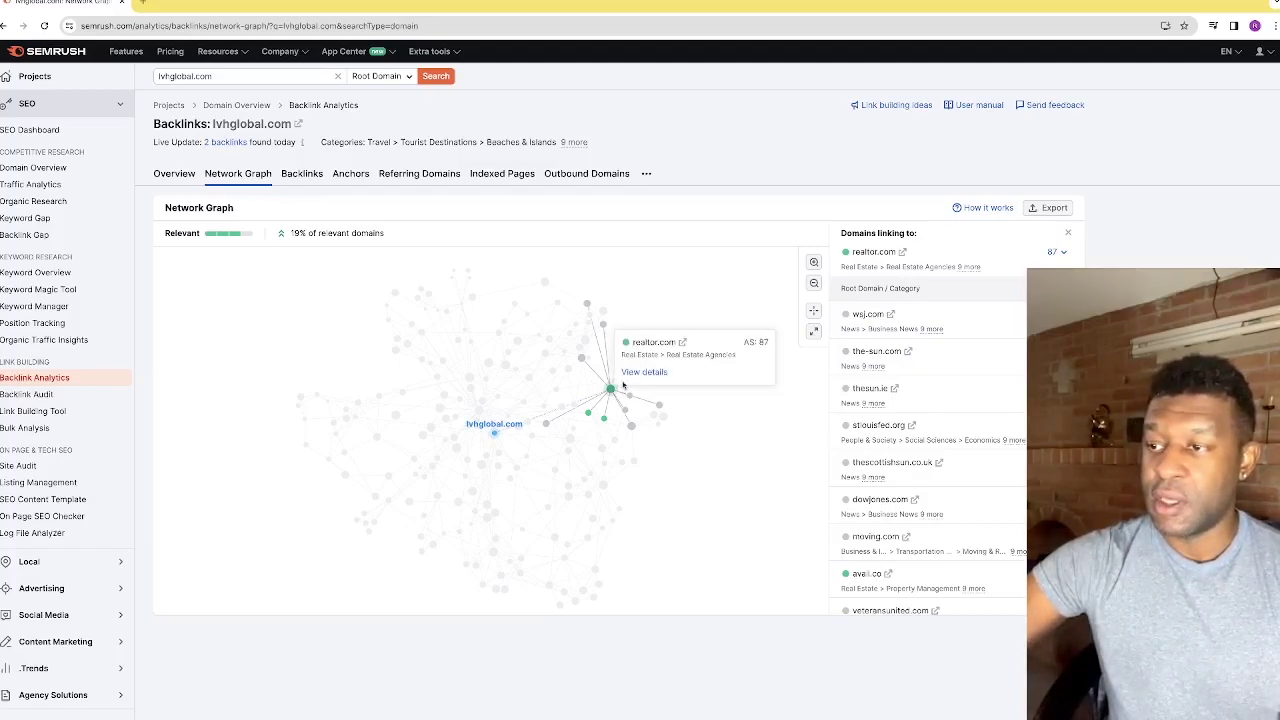
pyautogui.click(633, 376)
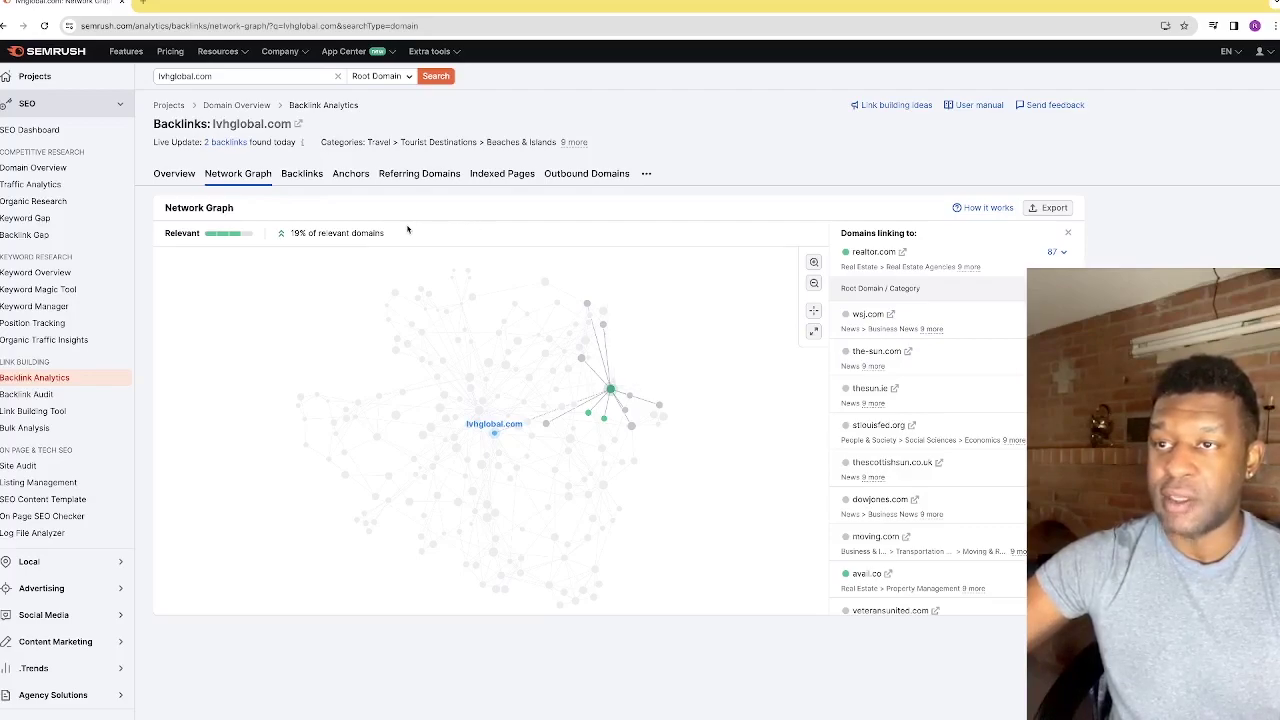
# Open the detailed Backlinks report for lvhglobal.com with its source pages, anchors and link attributes.
pyautogui.click(301, 176)
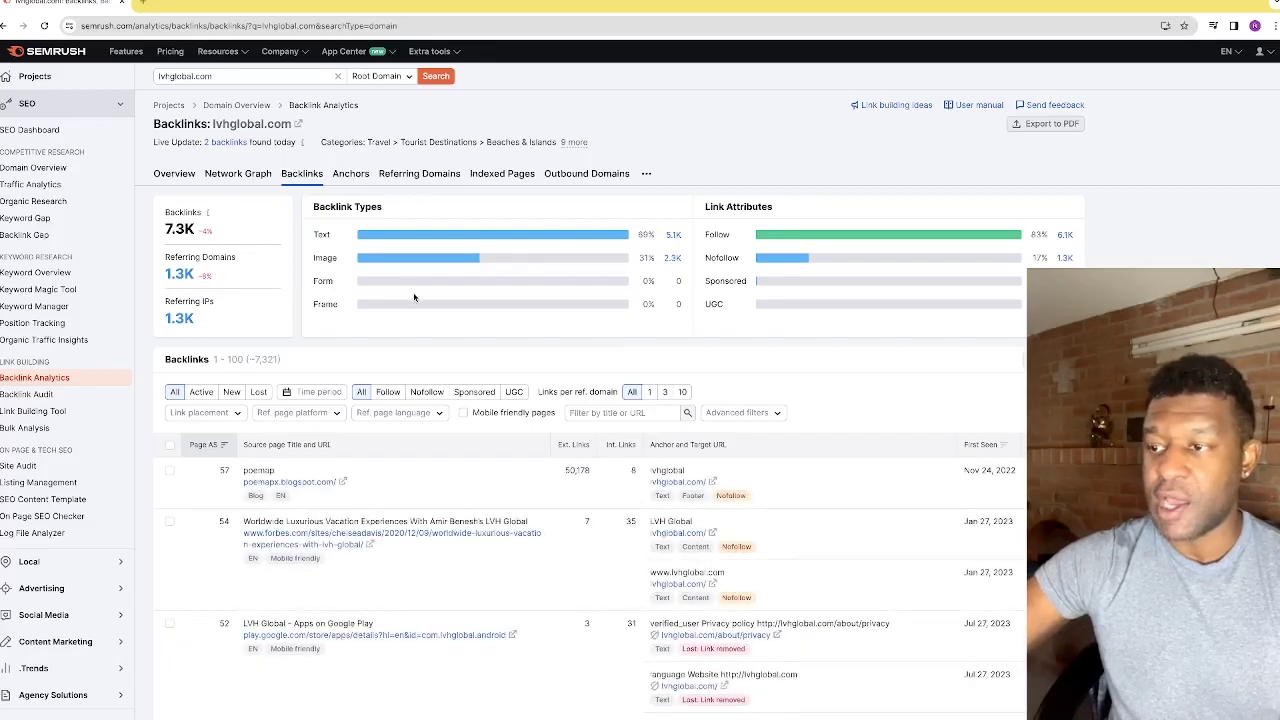
# Examine the highest-authority backlinks to lvhglobal.com, including the forbes.com, Google Play and theguardian.com source pages with their anchors and attributes.
pyautogui.scroll(-3, 414, 297)
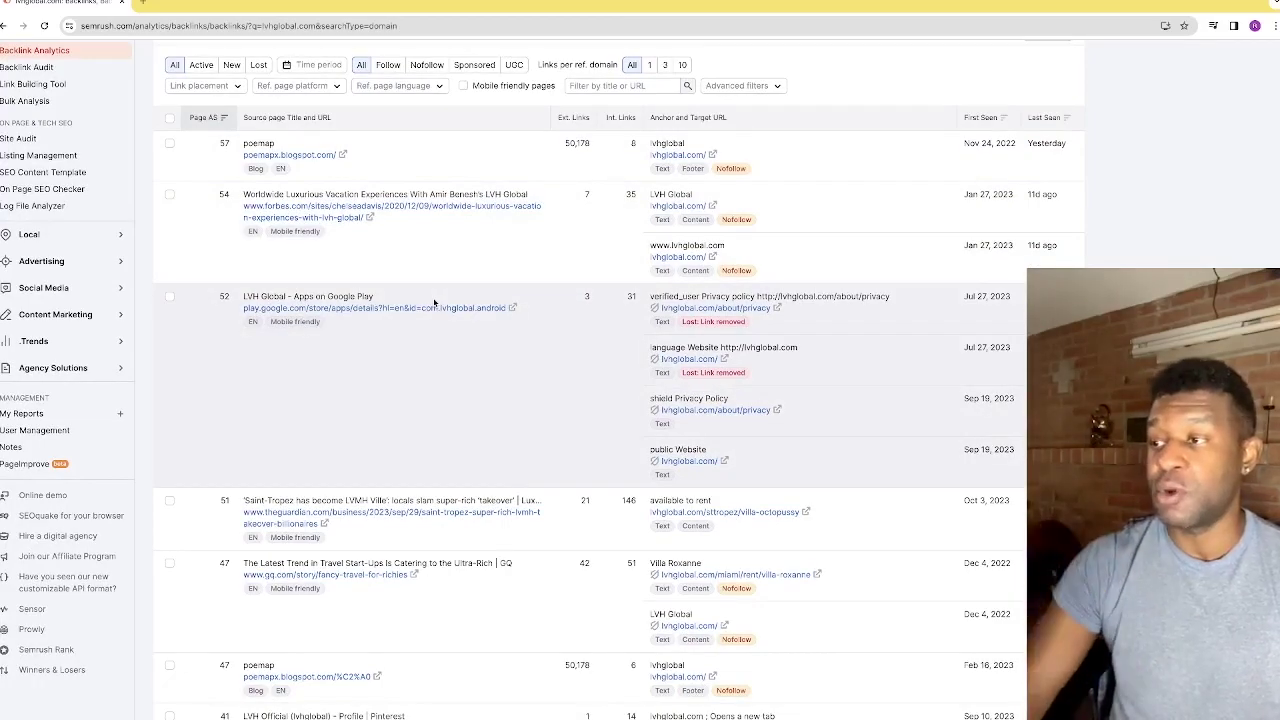
pyautogui.scroll(1, 440, 290)
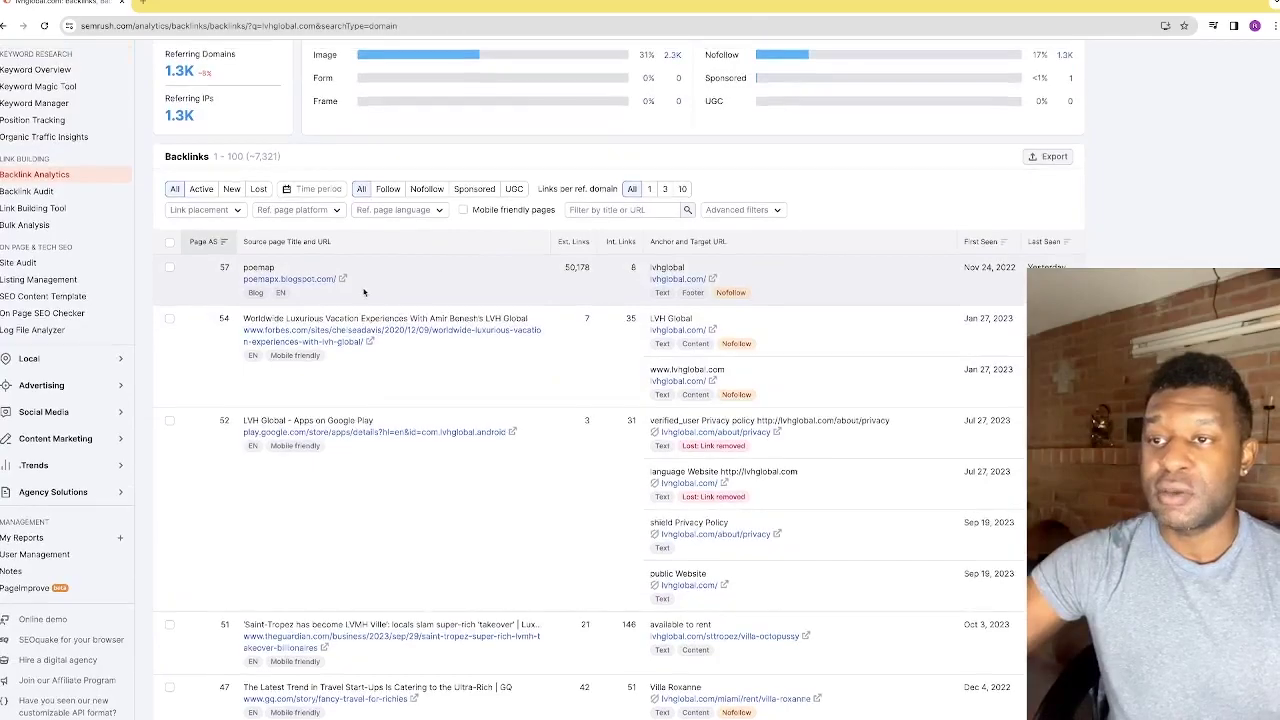
pyautogui.scroll(-1, 364, 291)
pyautogui.scroll(-2, 352, 290)
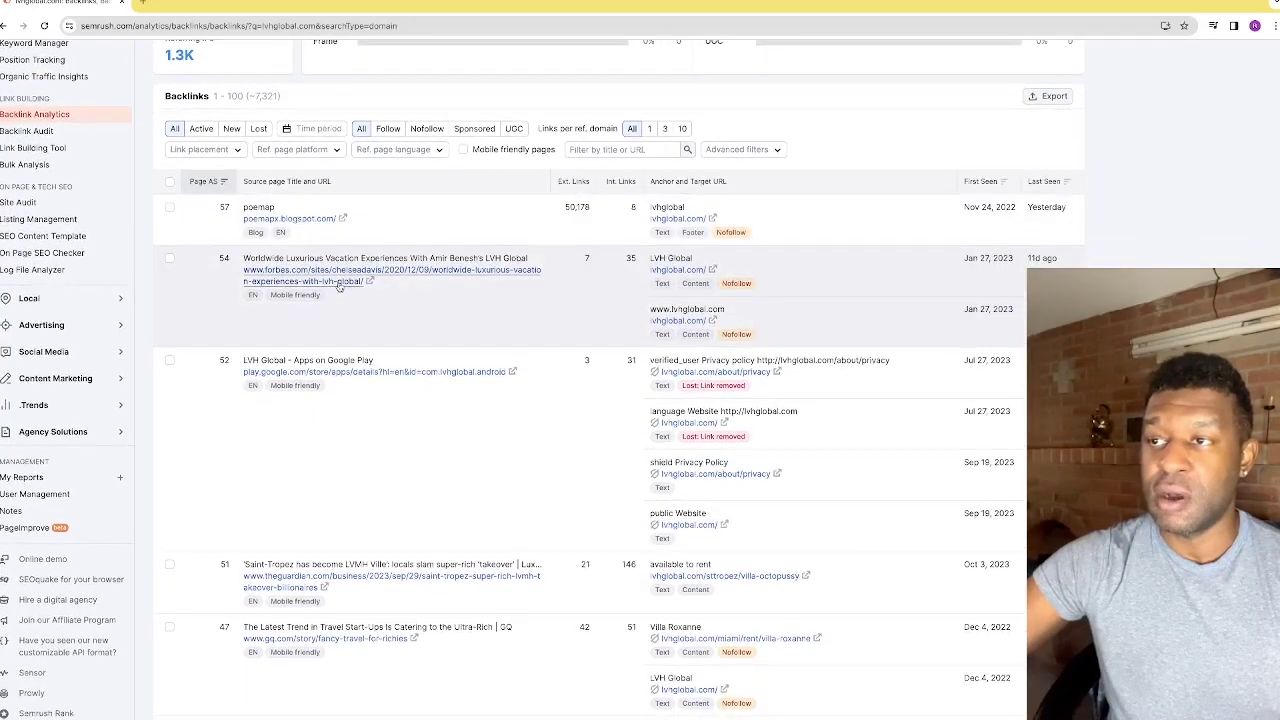
pyautogui.scroll(-4, 360, 300)
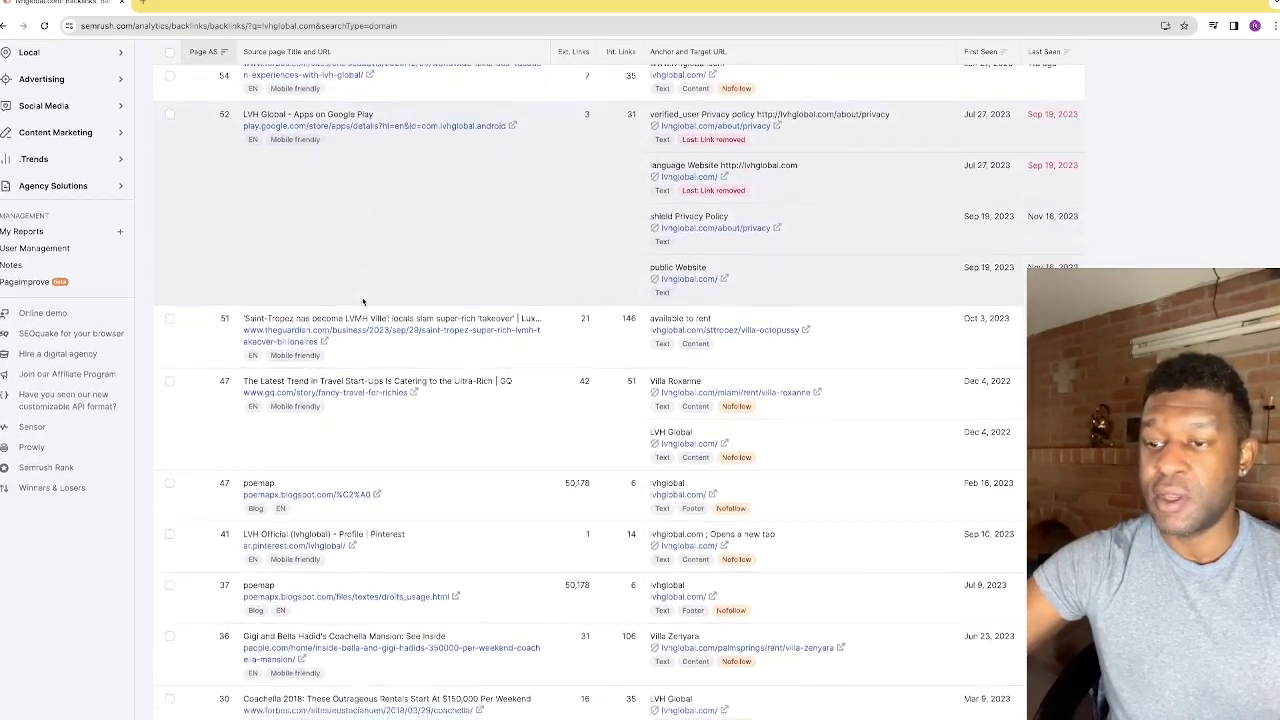
pyautogui.scroll(-5, 363, 298)
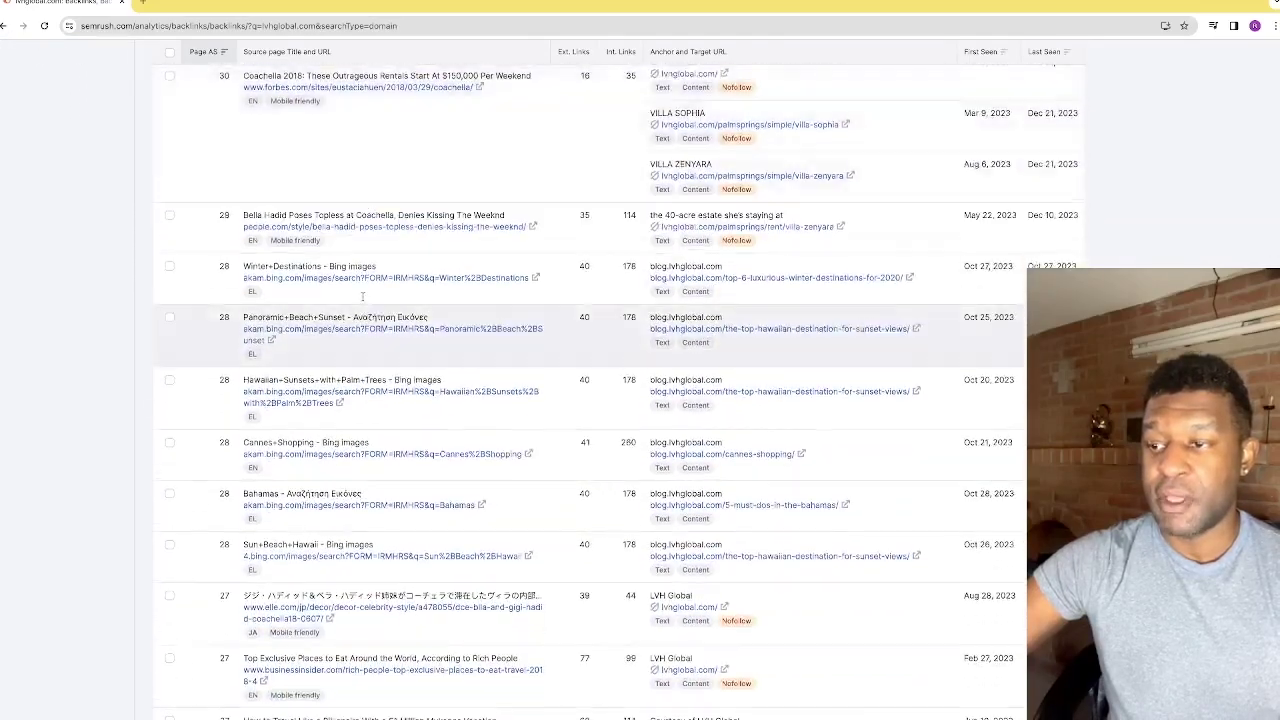
pyautogui.scroll(-1, 364, 298)
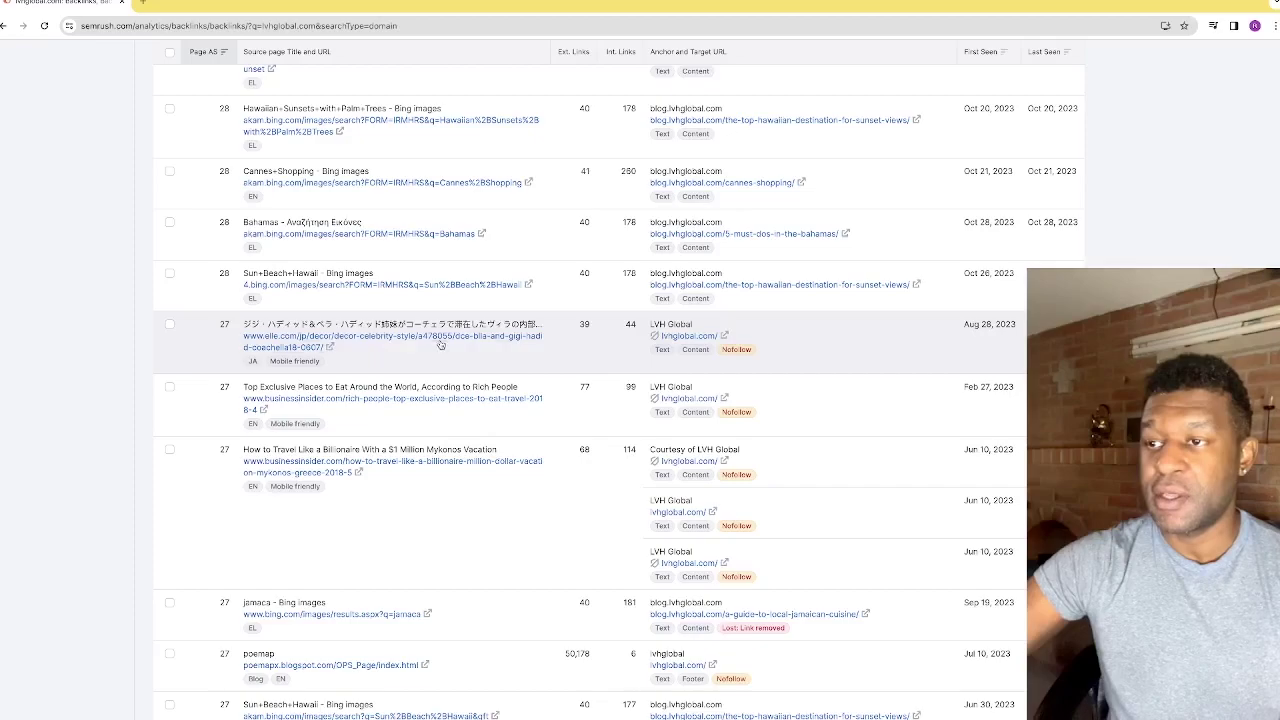
# Inspect the elle.com and businessinsider.com backlink entries with their anchors and target URLs.
pyautogui.scroll(1, 444, 346)
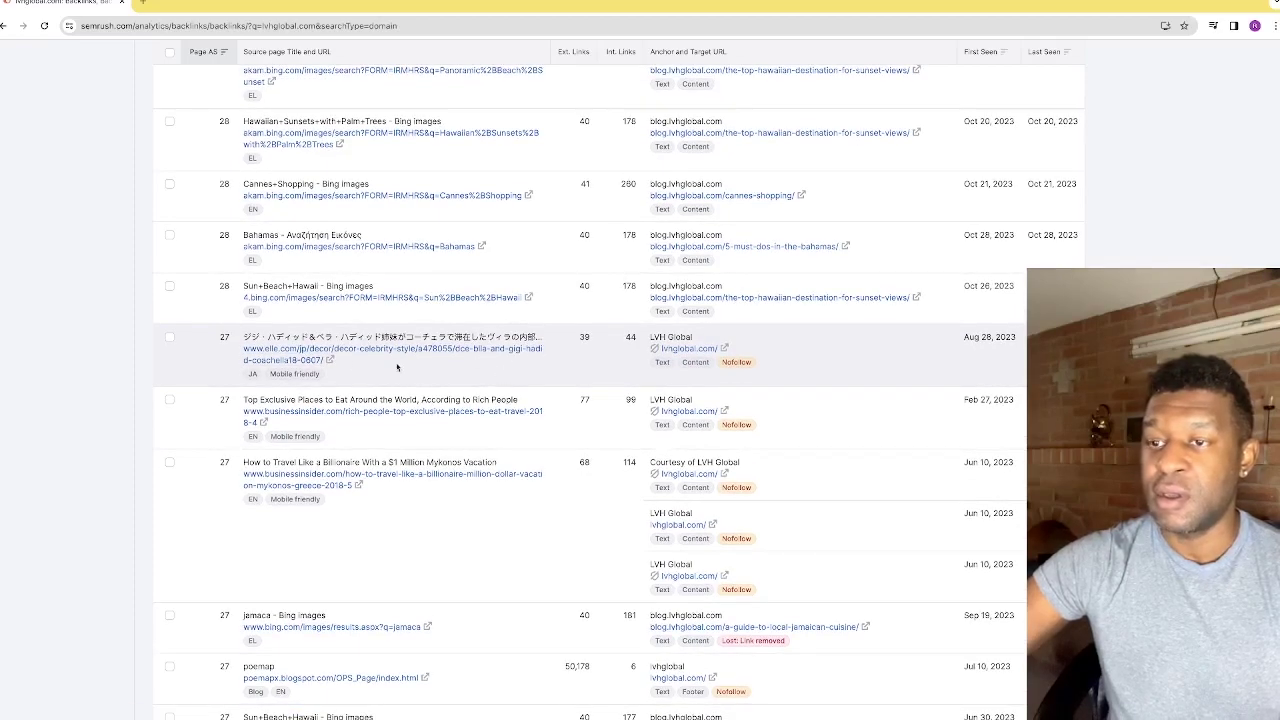
pyautogui.scroll(-1, 372, 373)
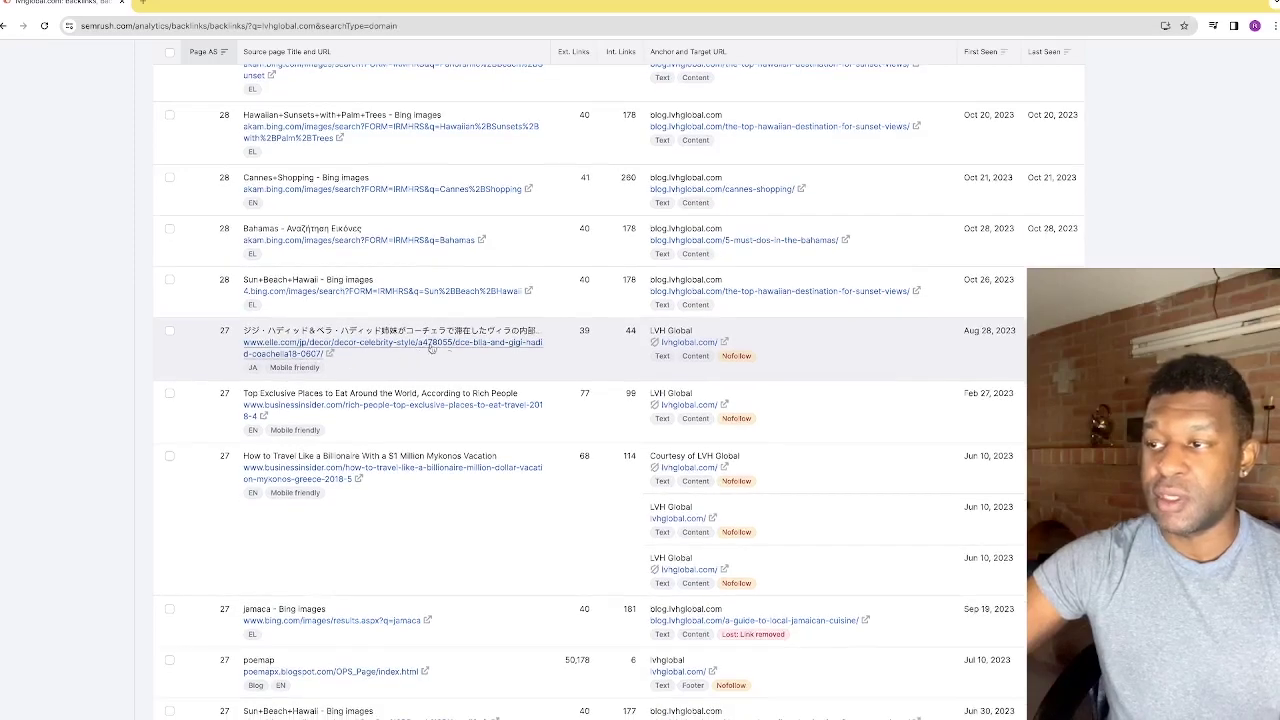
pyautogui.scroll(1, 495, 347)
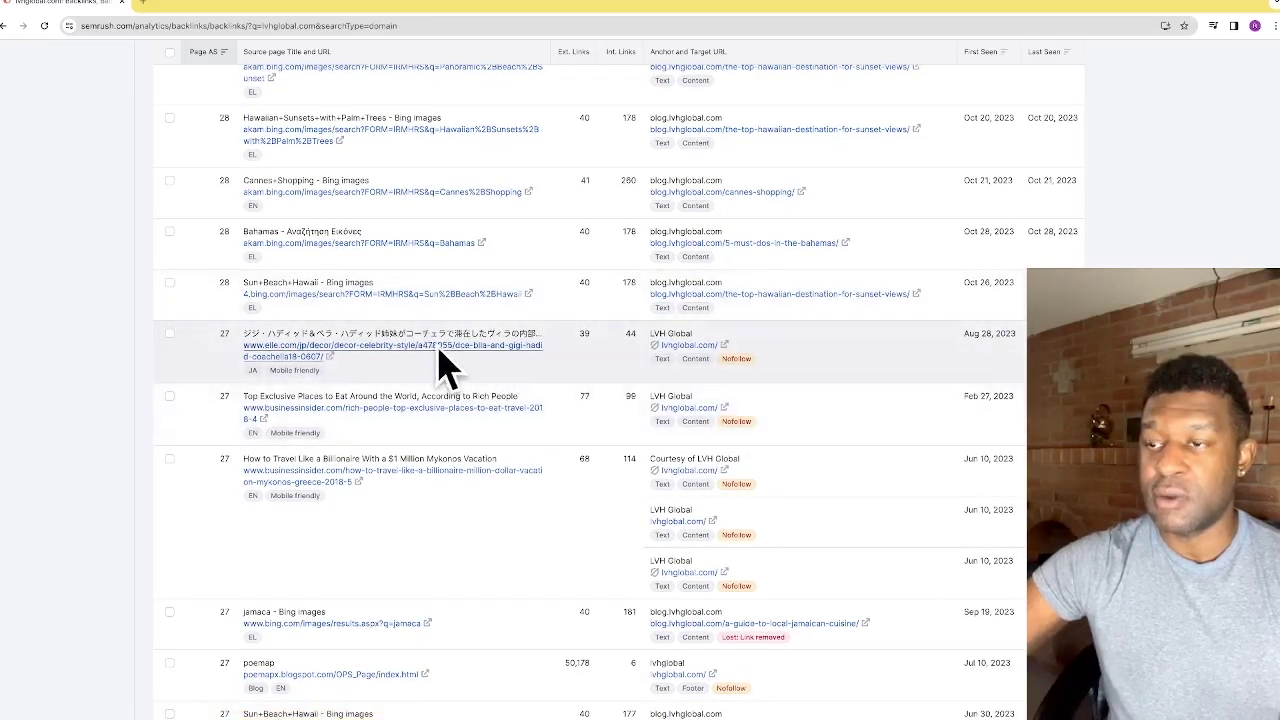
pyautogui.scroll(-1, 386, 360)
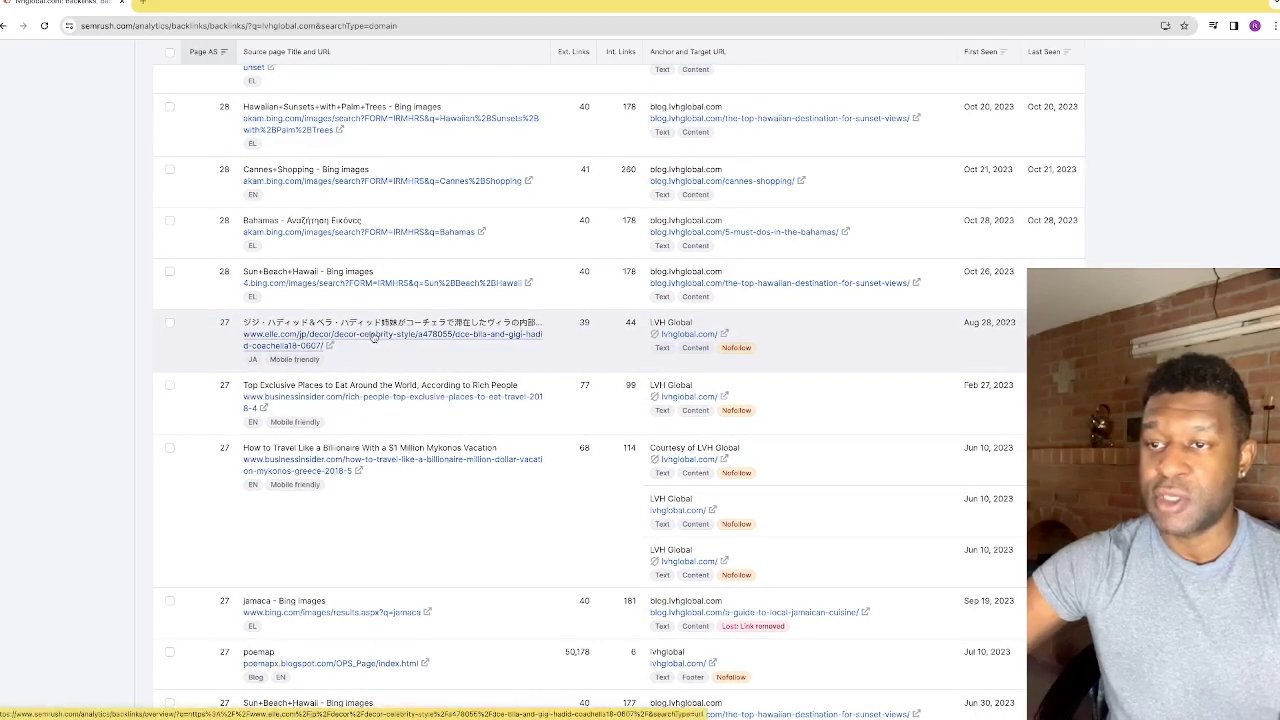
pyautogui.scroll(-2, 377, 337)
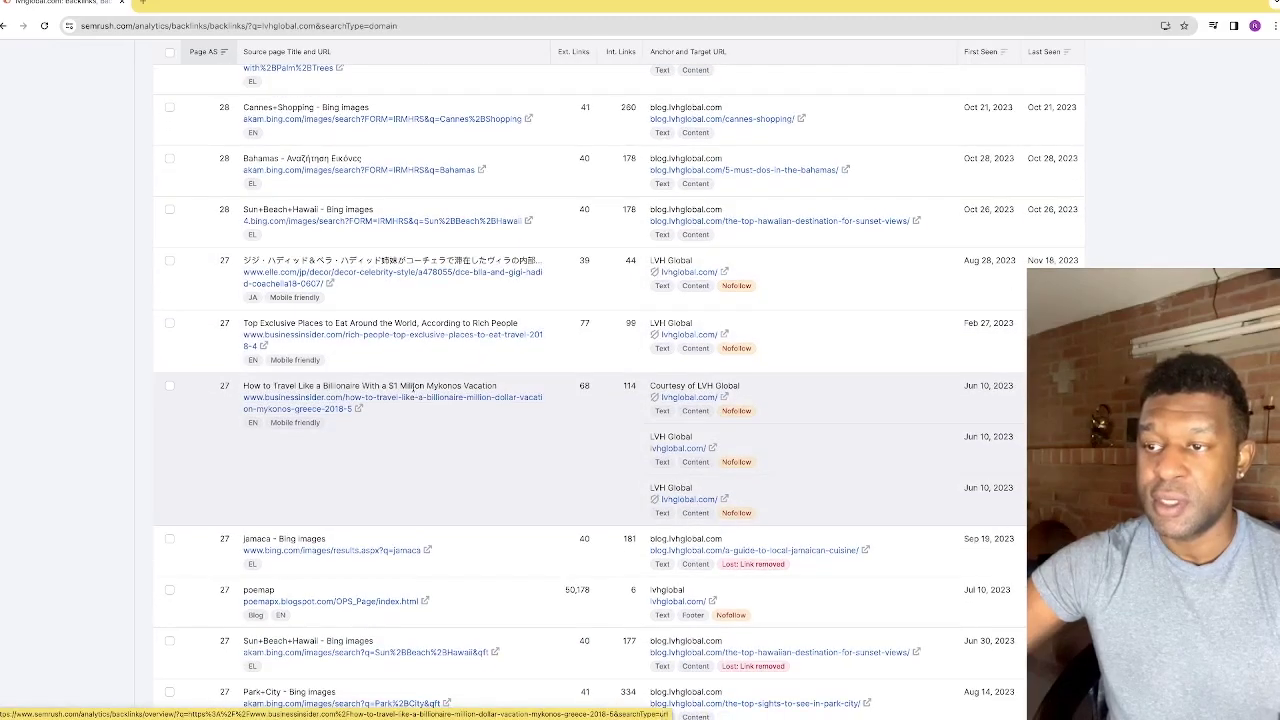
# Look through the lower-authority backlinks such as the Bing image search pages, and return to the report's backlink summary.
pyautogui.scroll(-5, 415, 388)
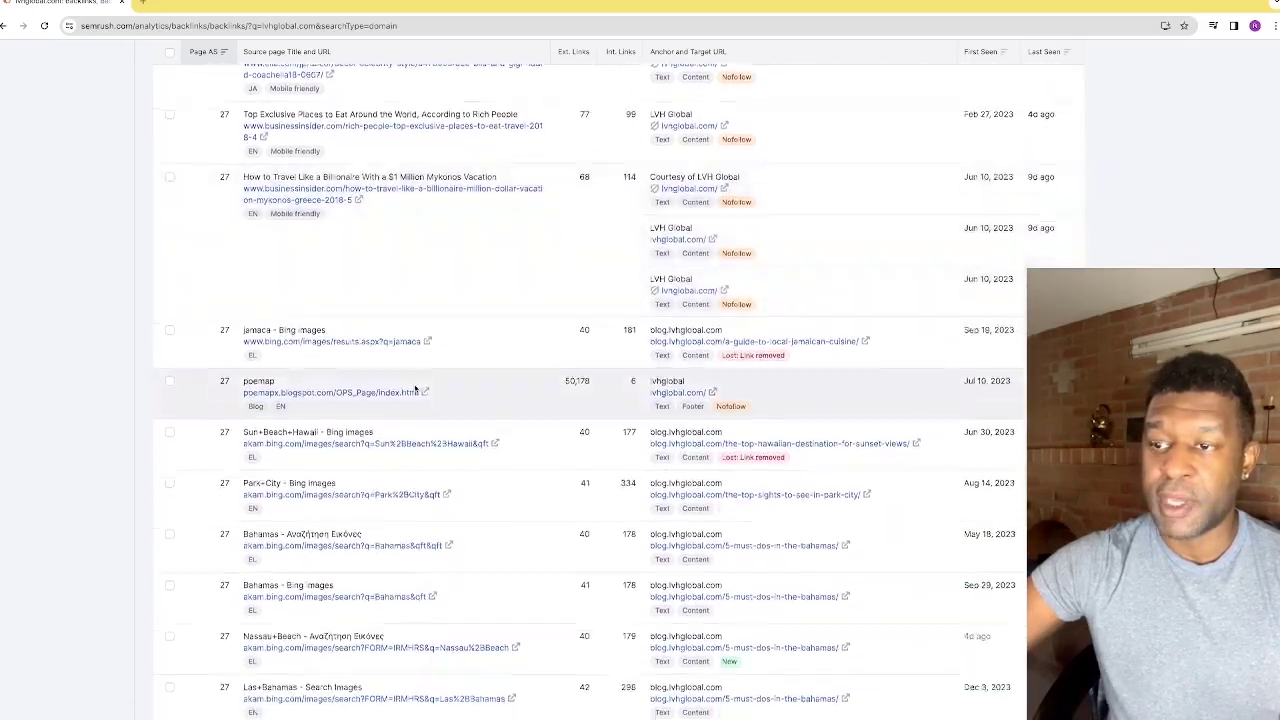
pyautogui.scroll(-4, 415, 388)
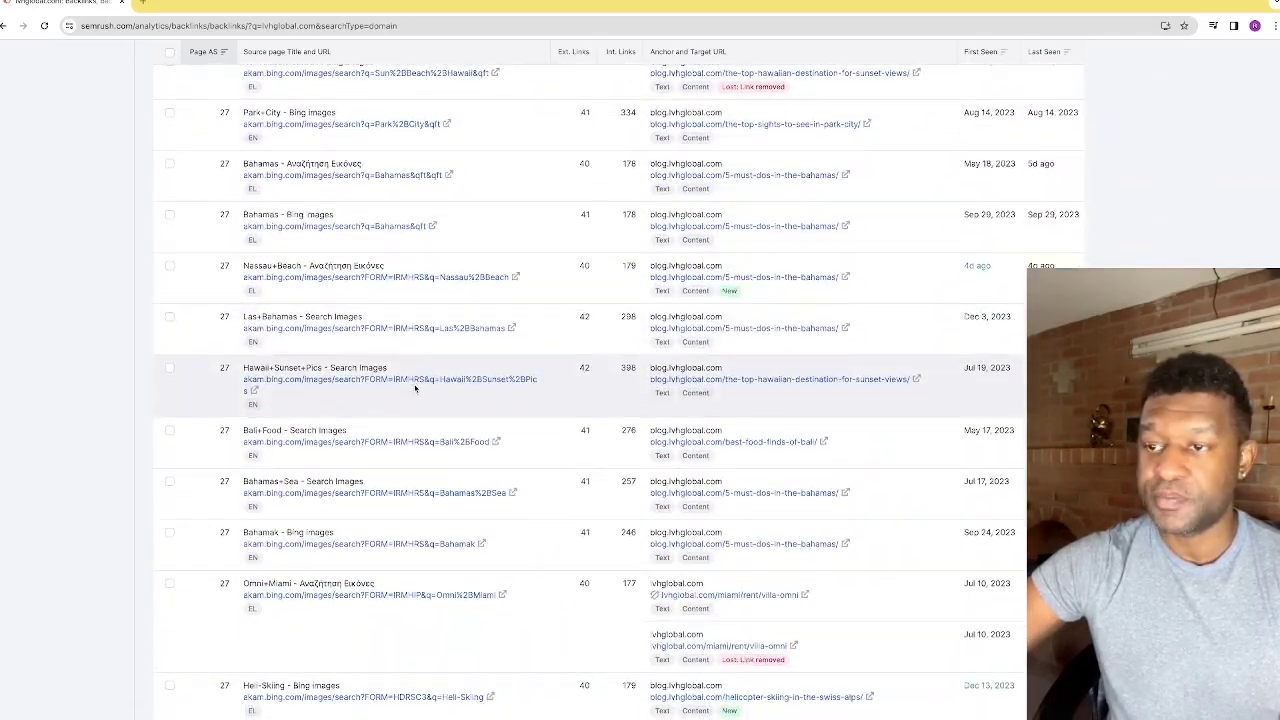
pyautogui.scroll(-4, 415, 388)
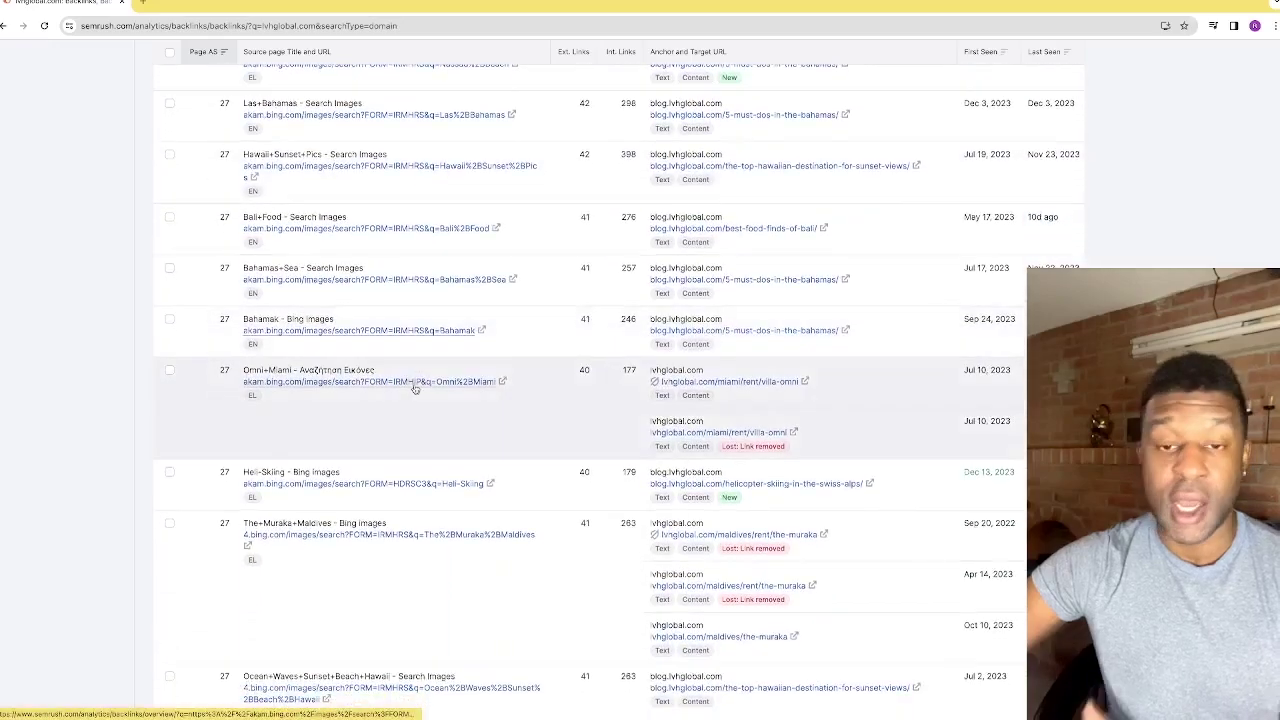
pyautogui.scroll(-6, 415, 388)
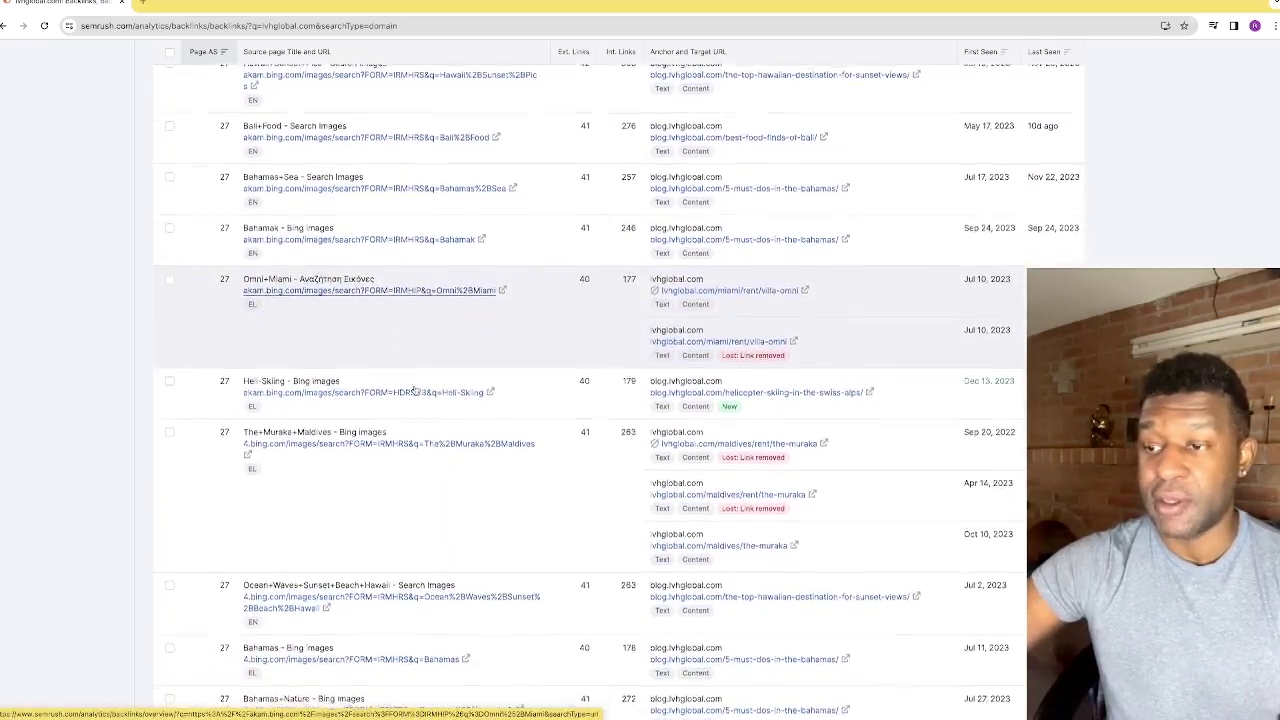
pyautogui.scroll(15, 415, 388)
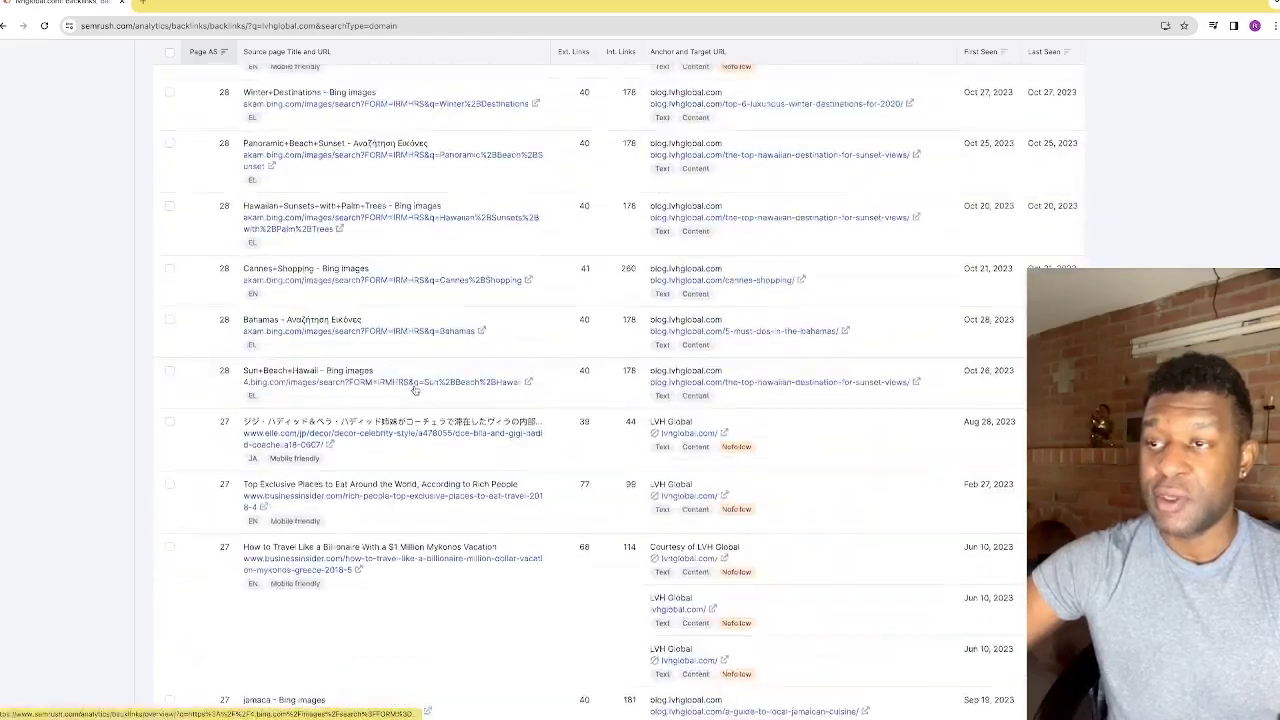
pyautogui.scroll(2, 380, 277)
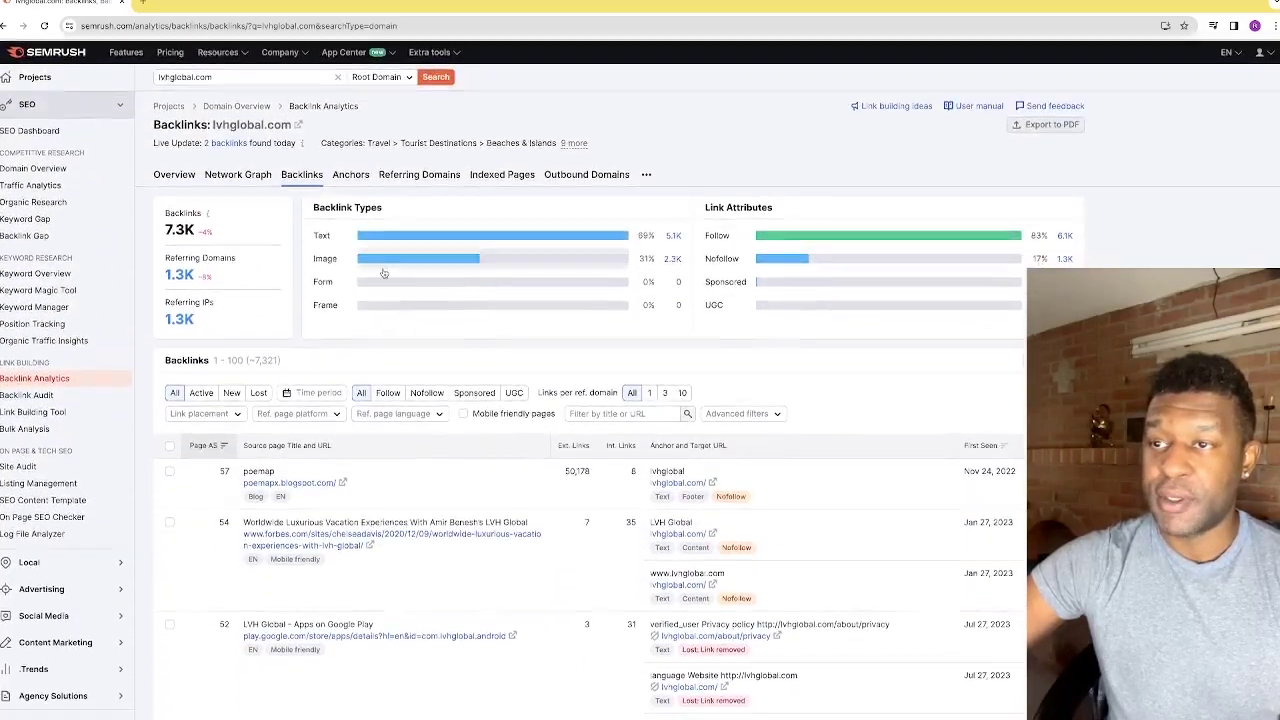
# Open the Anchors report for lvhglobal.com and review the anchor texts with their backlink and domain counts.
pyautogui.click(350, 173)
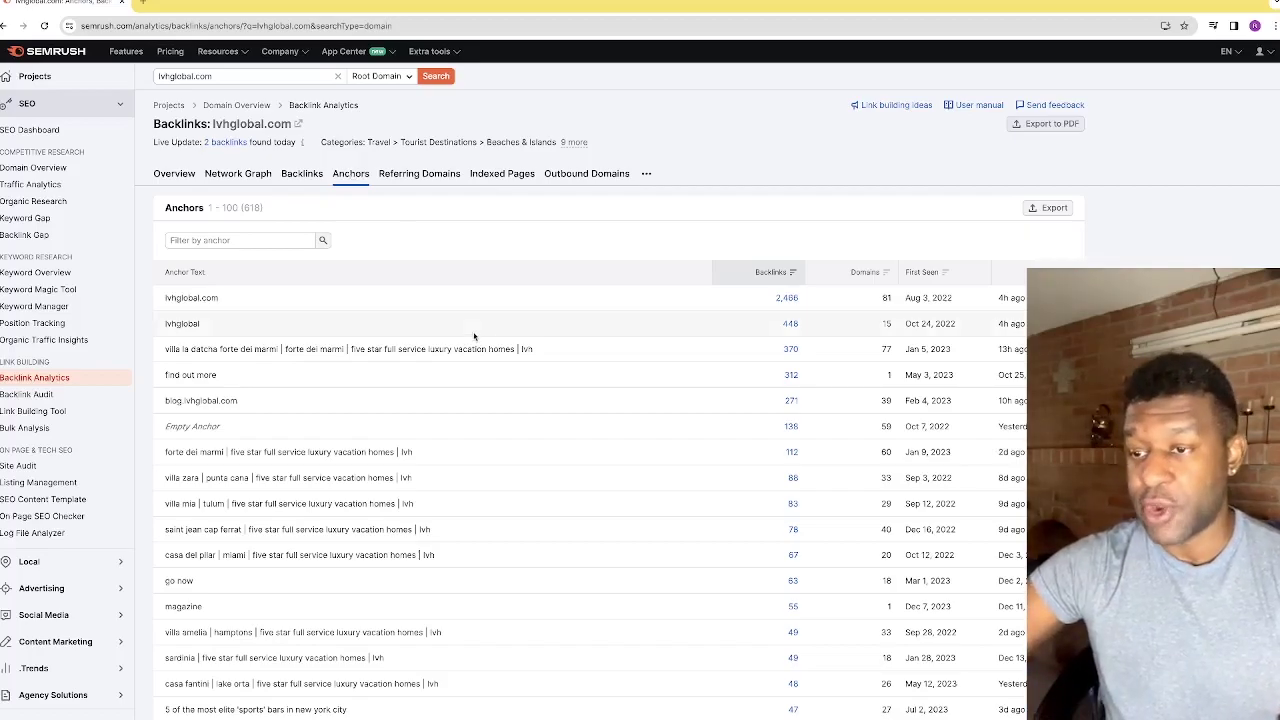
pyautogui.scroll(-2, 786, 346)
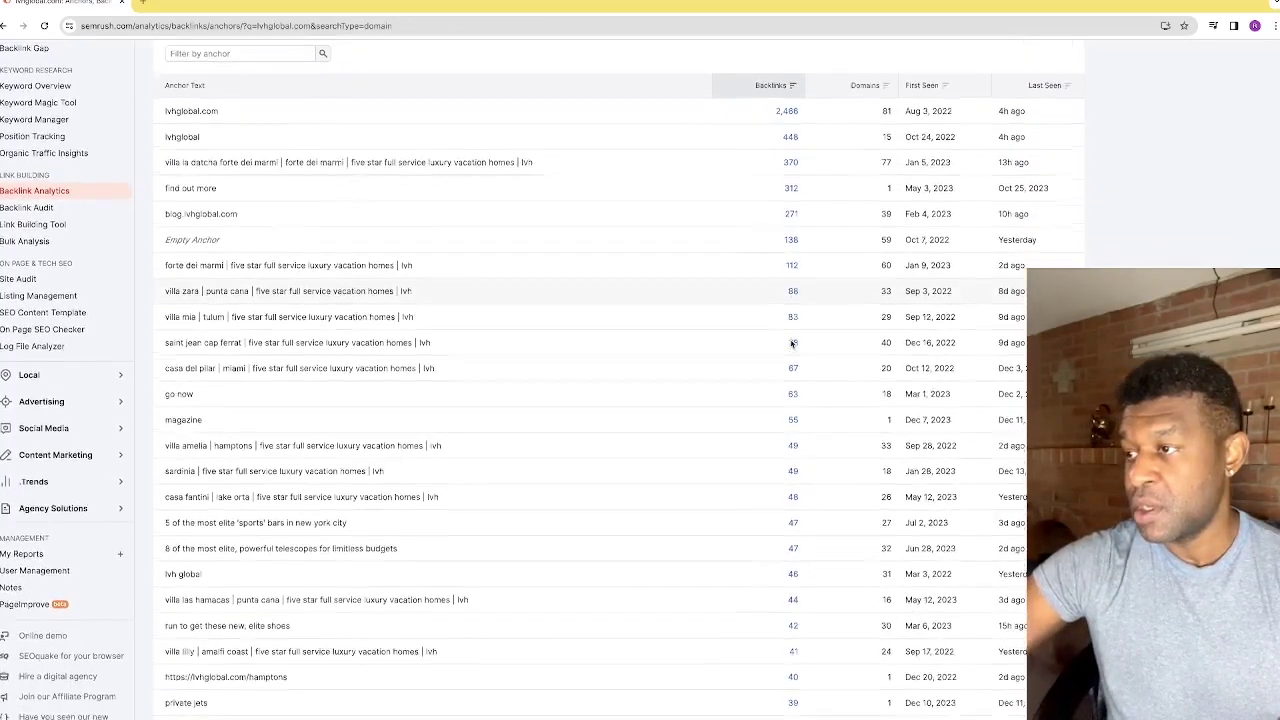
pyautogui.scroll(-1, 792, 345)
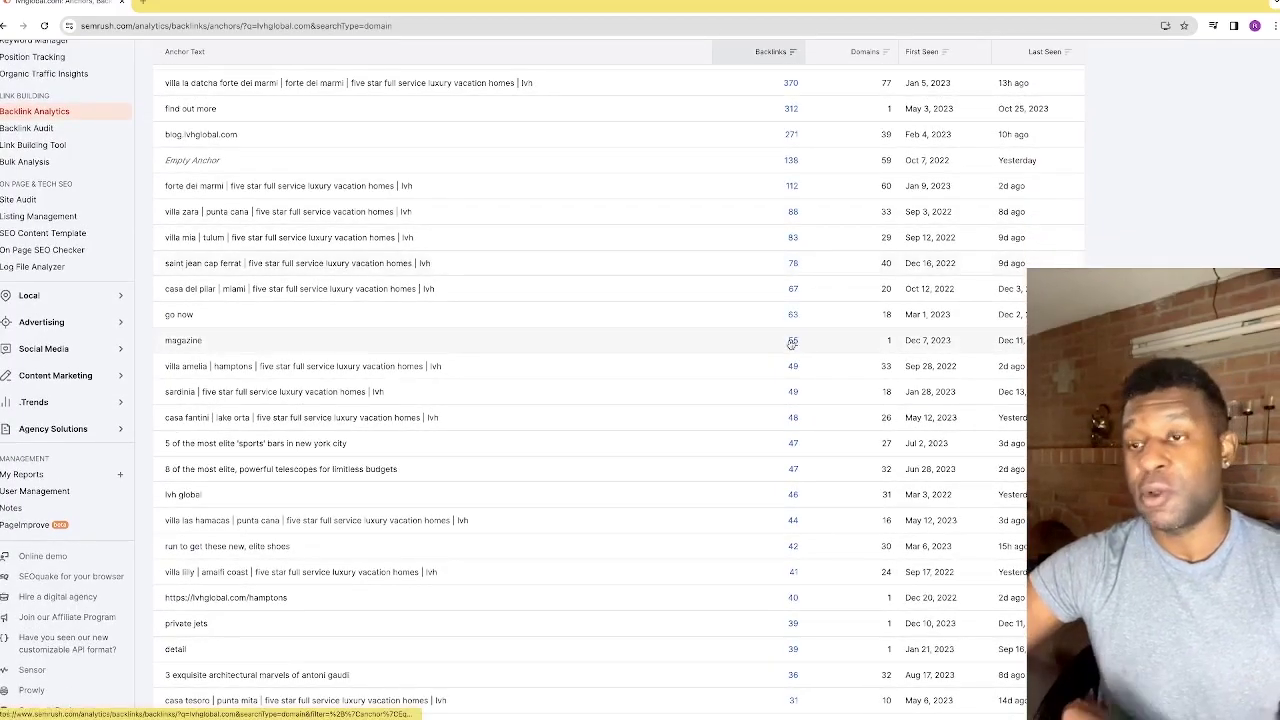
pyautogui.scroll(-1, 792, 343)
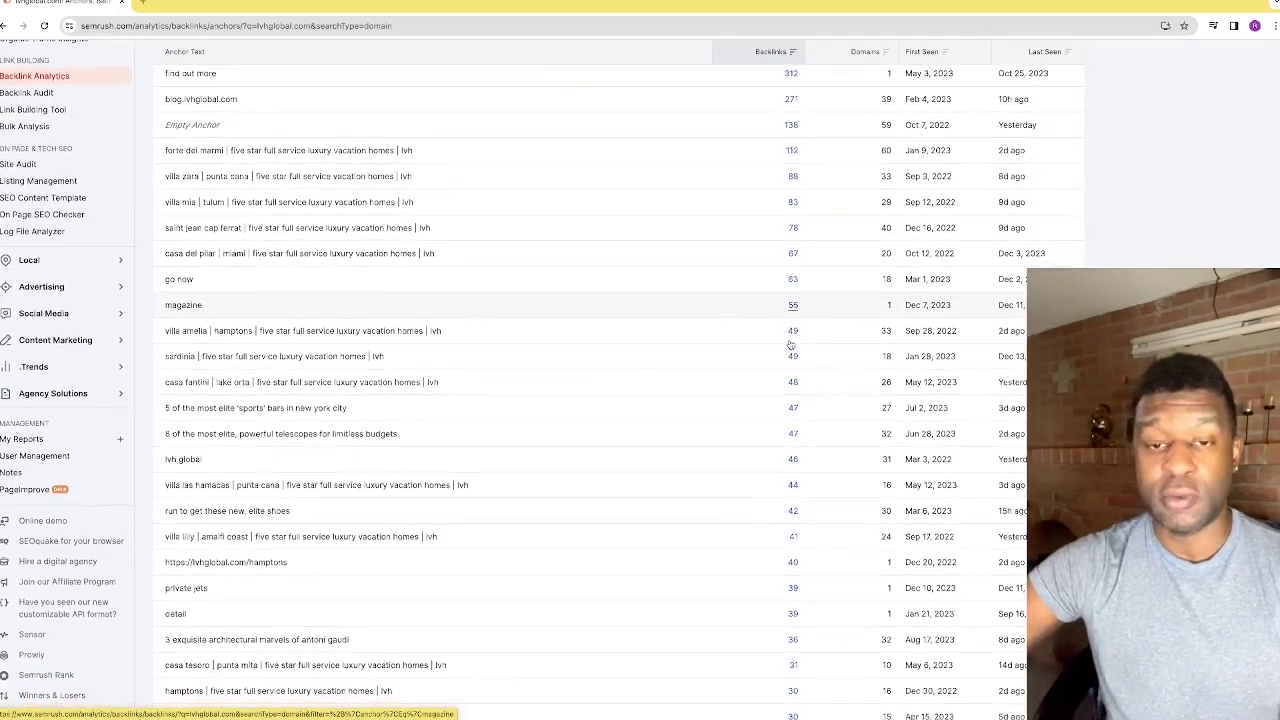
pyautogui.scroll(-1, 790, 345)
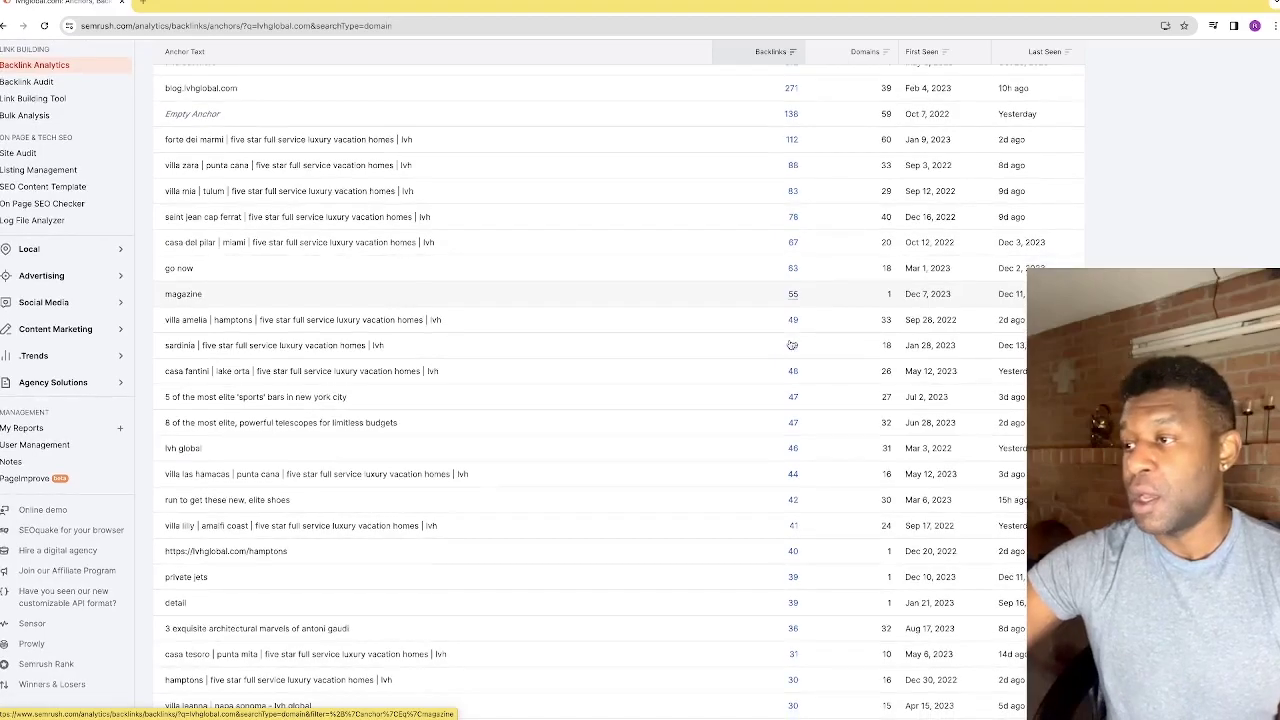
pyautogui.scroll(-4, 792, 344)
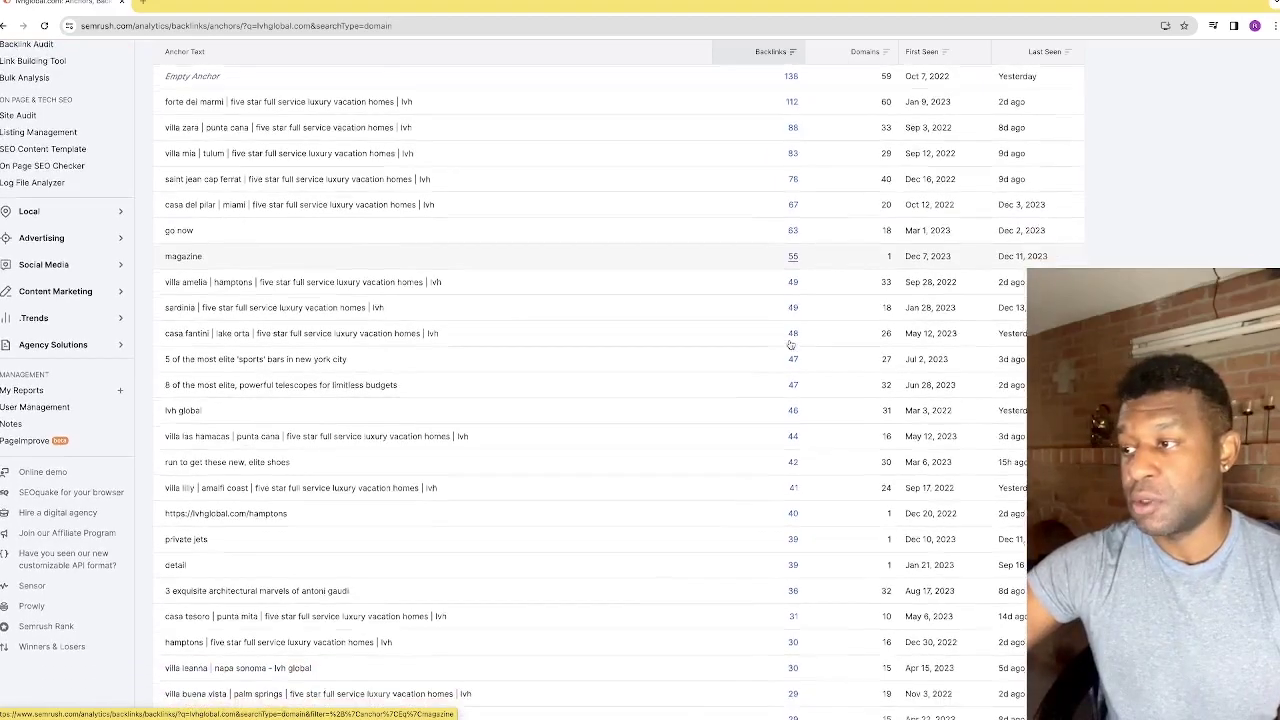
pyautogui.scroll(8, 772, 345)
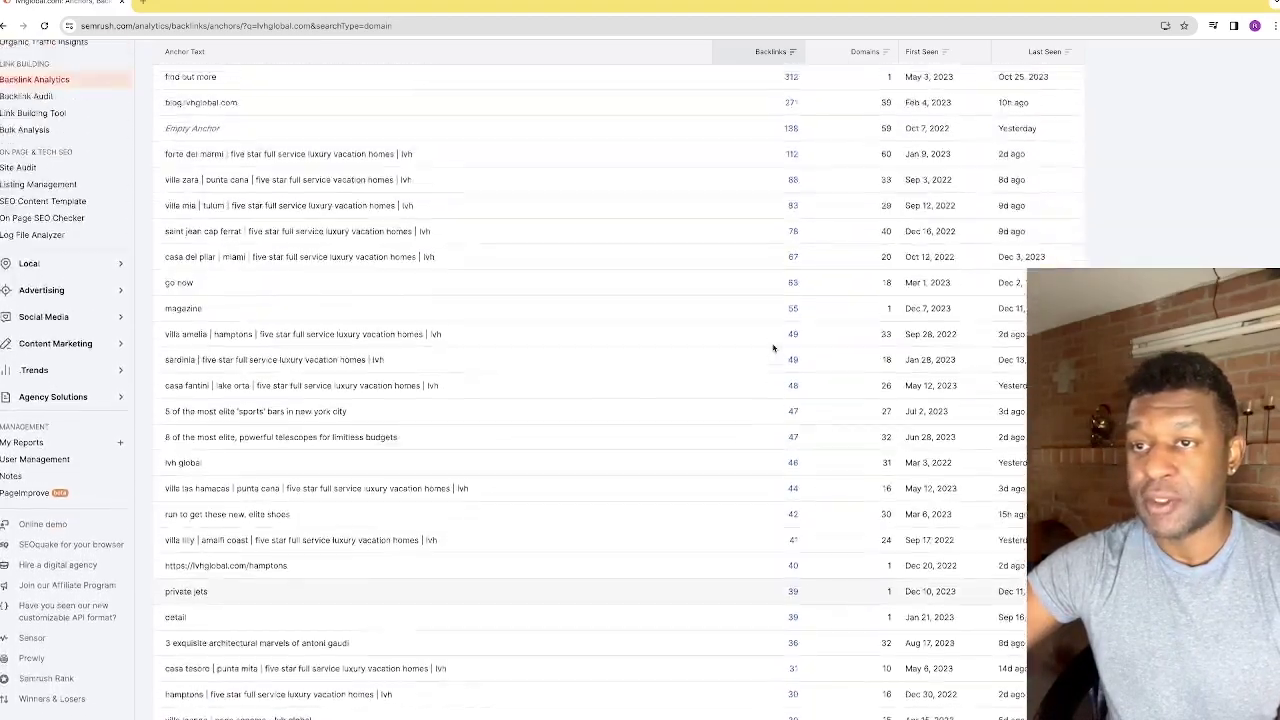
pyautogui.scroll(-5, 280, 300)
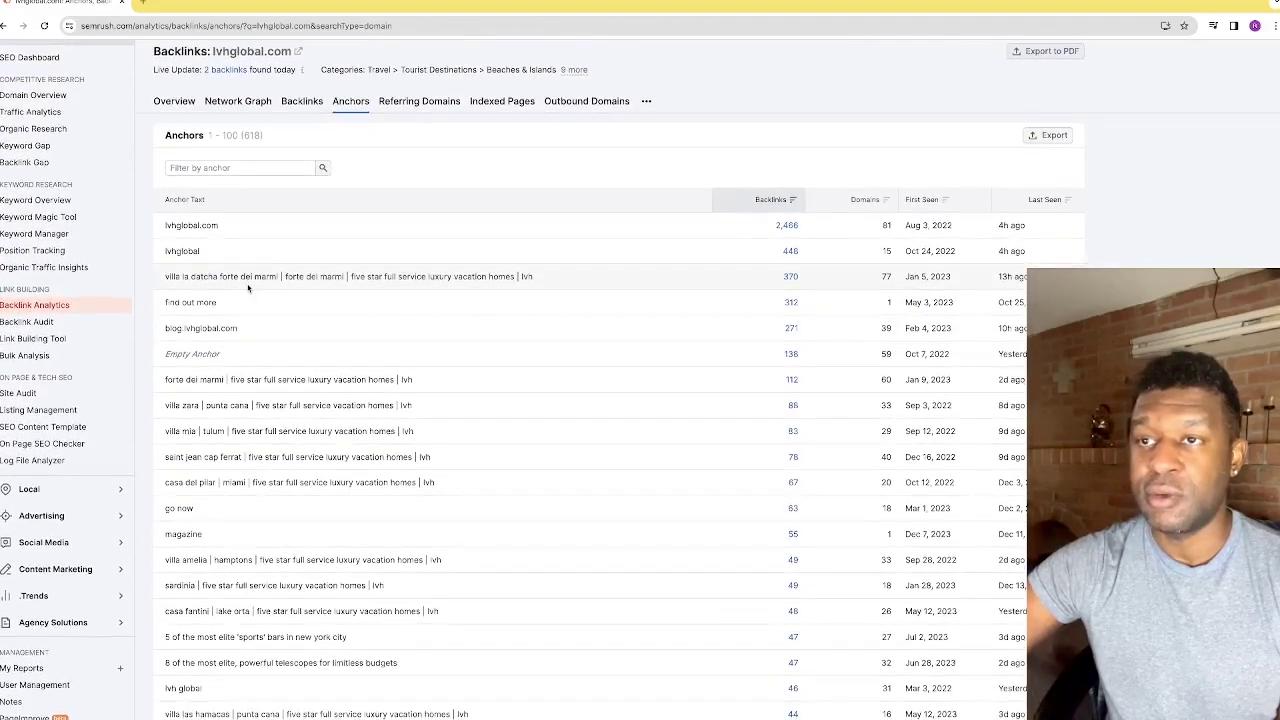
pyautogui.scroll(-1, 302, 314)
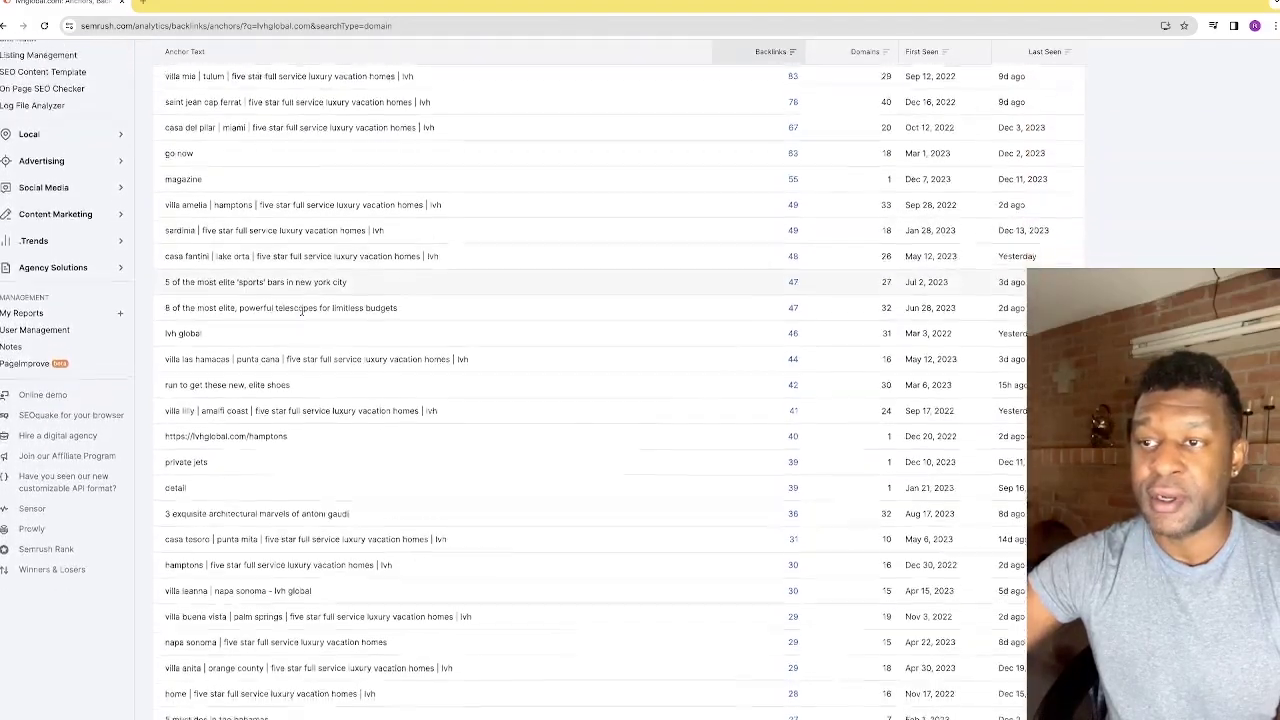
pyautogui.scroll(8, 453, 314)
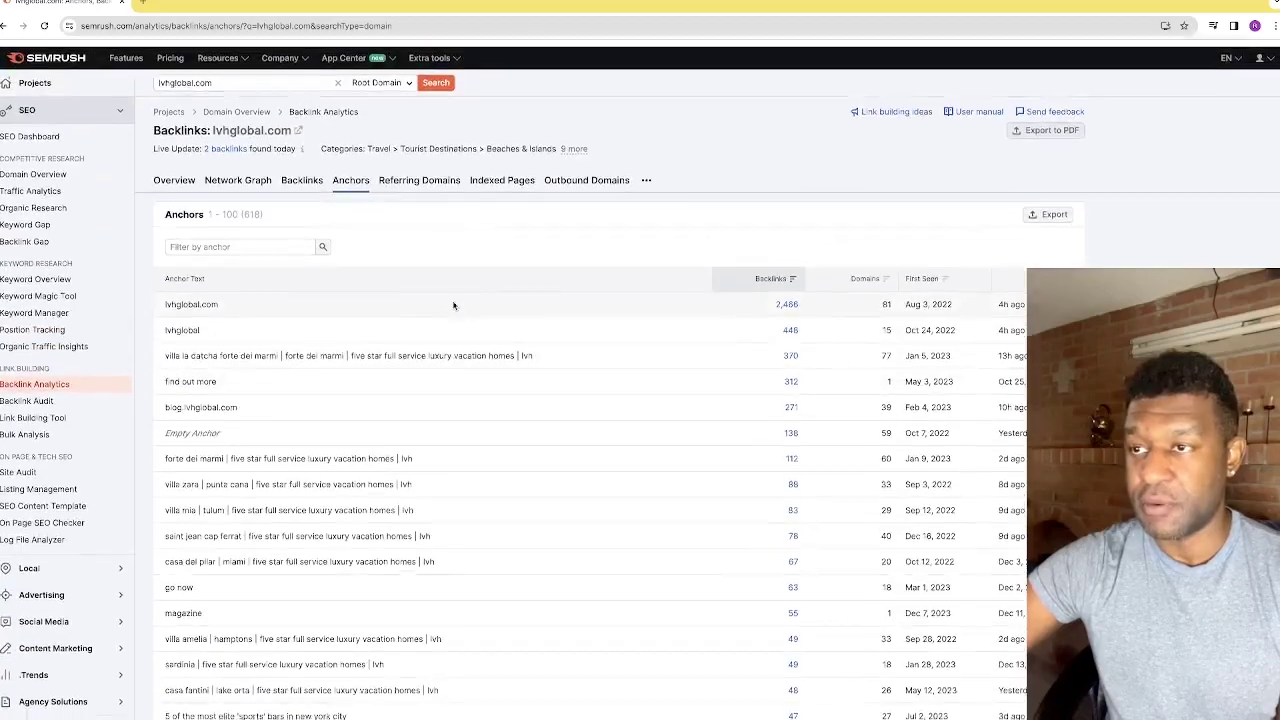
# Open the Referring Domains report and review the new and lost domains chart and the list of referring domains.
pyautogui.click(420, 175)
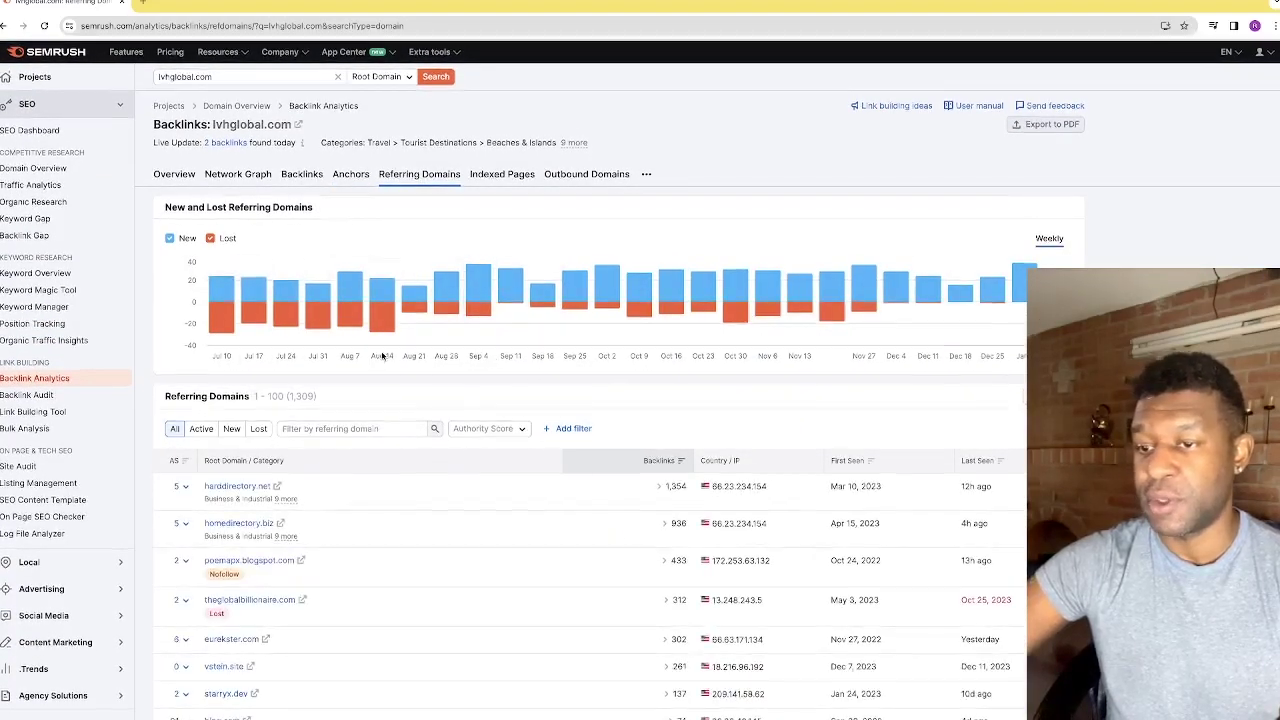
pyautogui.scroll(-6, 386, 357)
pyautogui.scroll(2, 384, 357)
pyautogui.scroll(4, 384, 357)
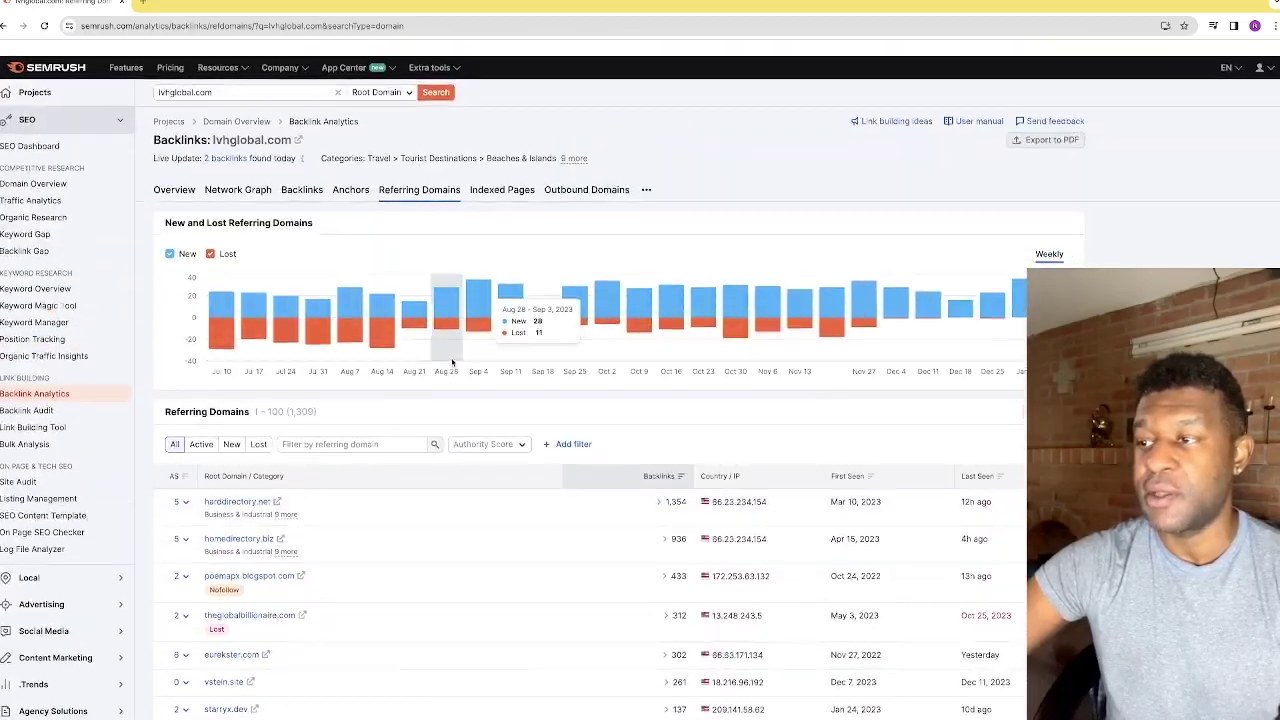
# Open the Indexed Pages report and examine the pages' backlinks, domains, external and internal links, and last seen dates.
pyautogui.click(502, 174)
pyautogui.scroll(-2, 497, 434)
pyautogui.scroll(2, 497, 433)
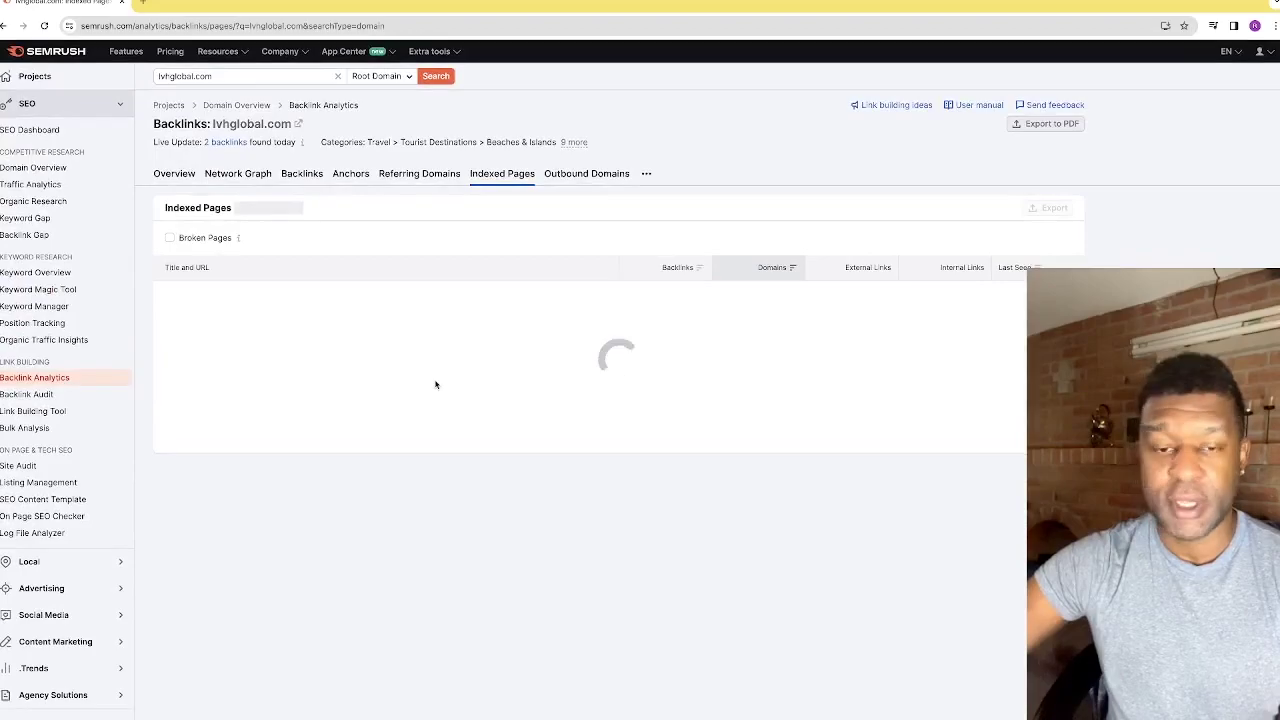
pyautogui.scroll(-3, 443, 391)
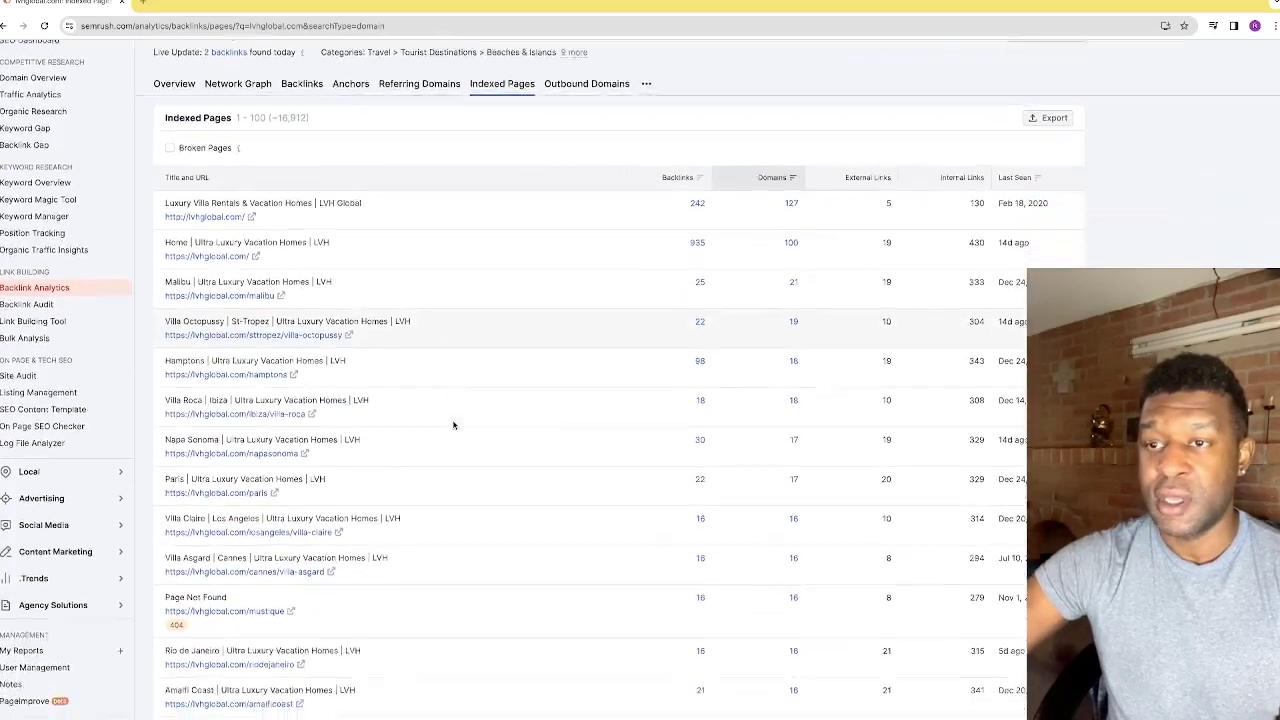
pyautogui.scroll(2, 455, 423)
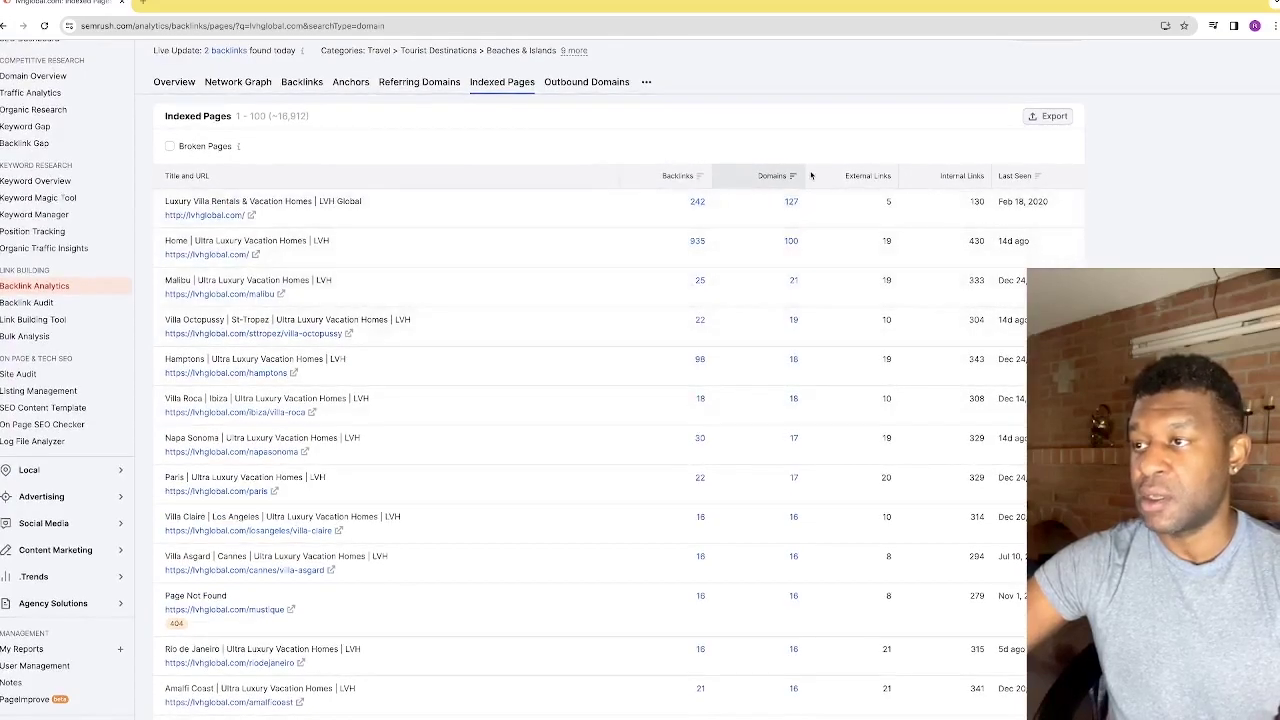
pyautogui.scroll(-3, 808, 324)
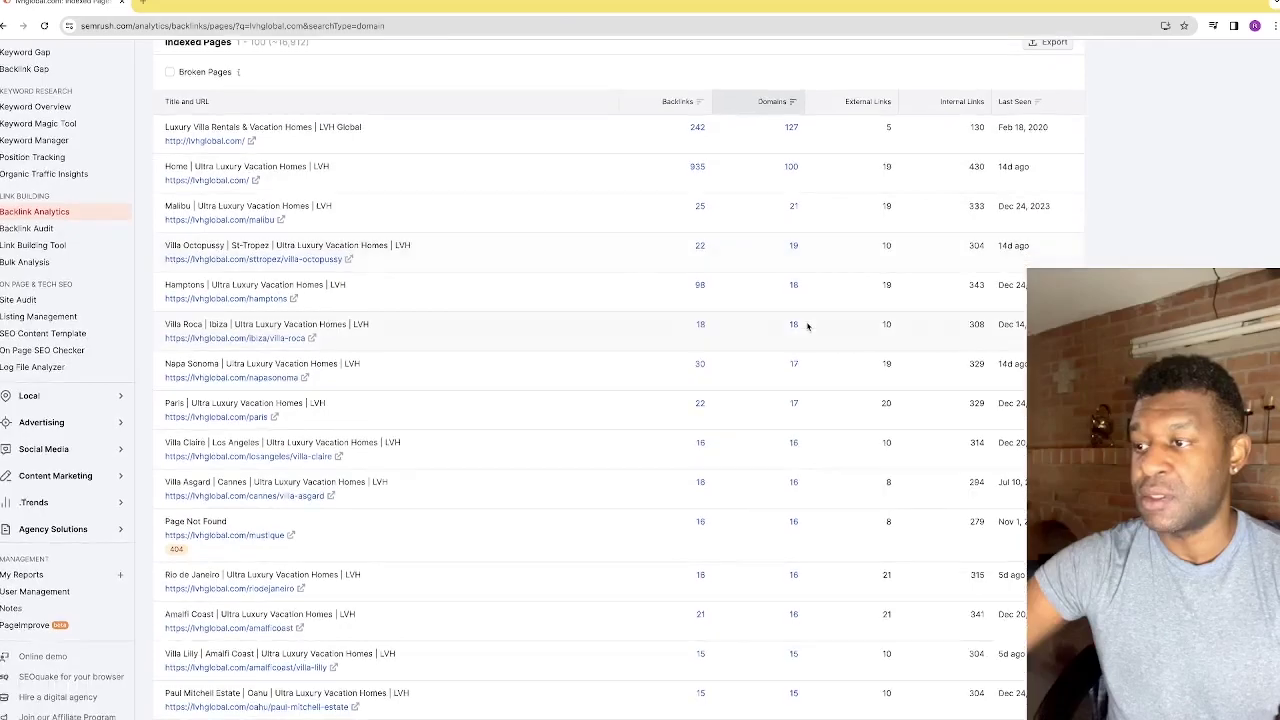
pyautogui.scroll(4, 808, 326)
pyautogui.scroll(-1, 879, 306)
pyautogui.scroll(-1, 879, 306)
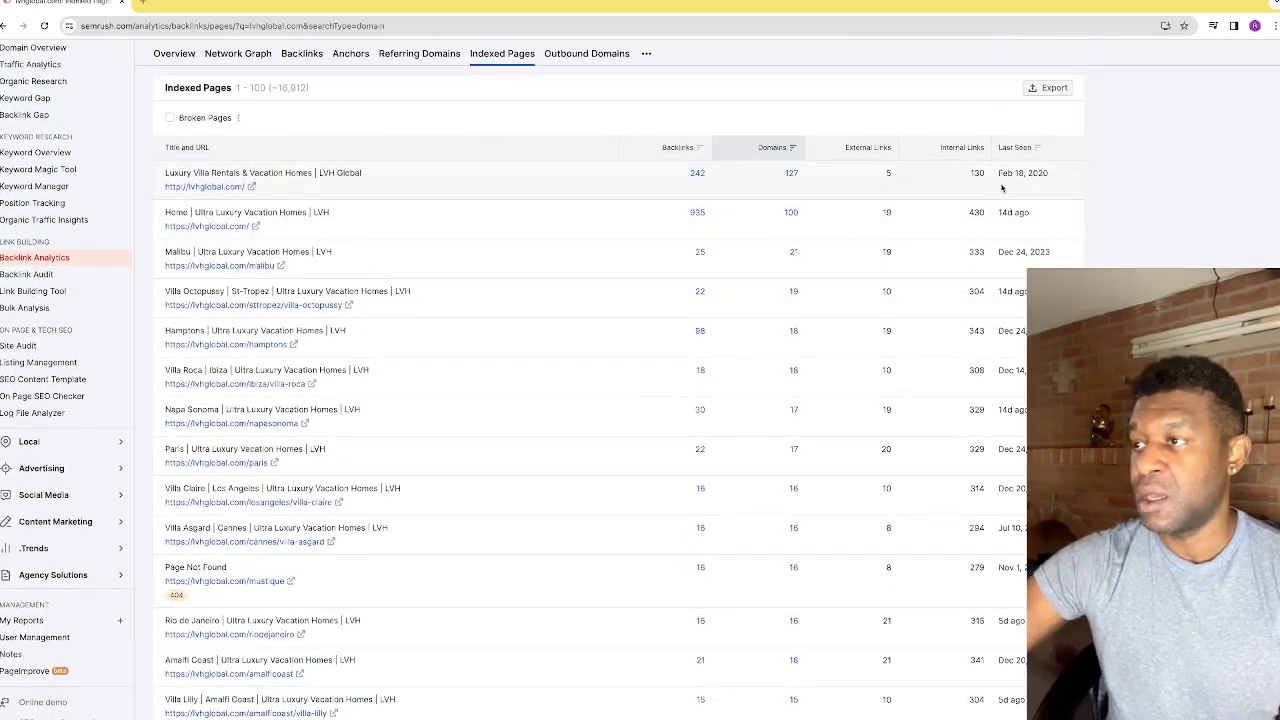
pyautogui.scroll(-5, 1001, 174)
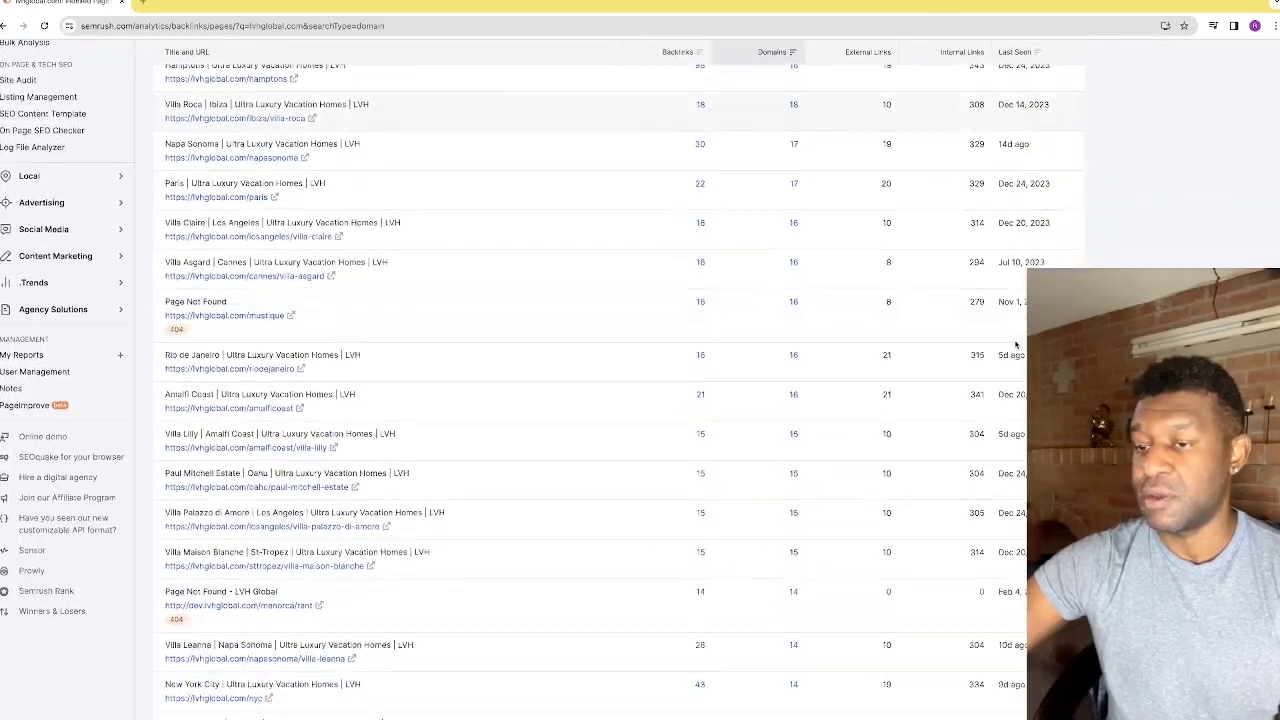
# Open the Outbound Domains report for lvhglobal.com and review the linked domains with their authority scores and outbound link counts.
pyautogui.scroll(6, 806, 323)
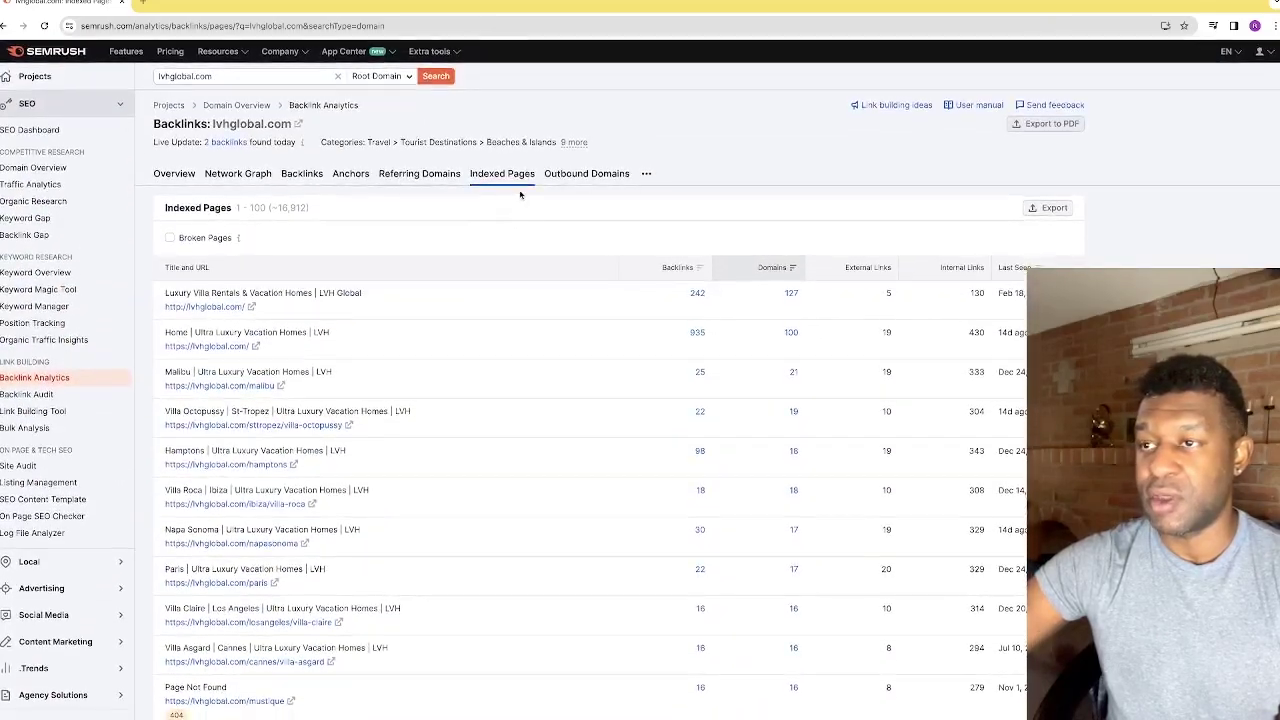
pyautogui.click(589, 176)
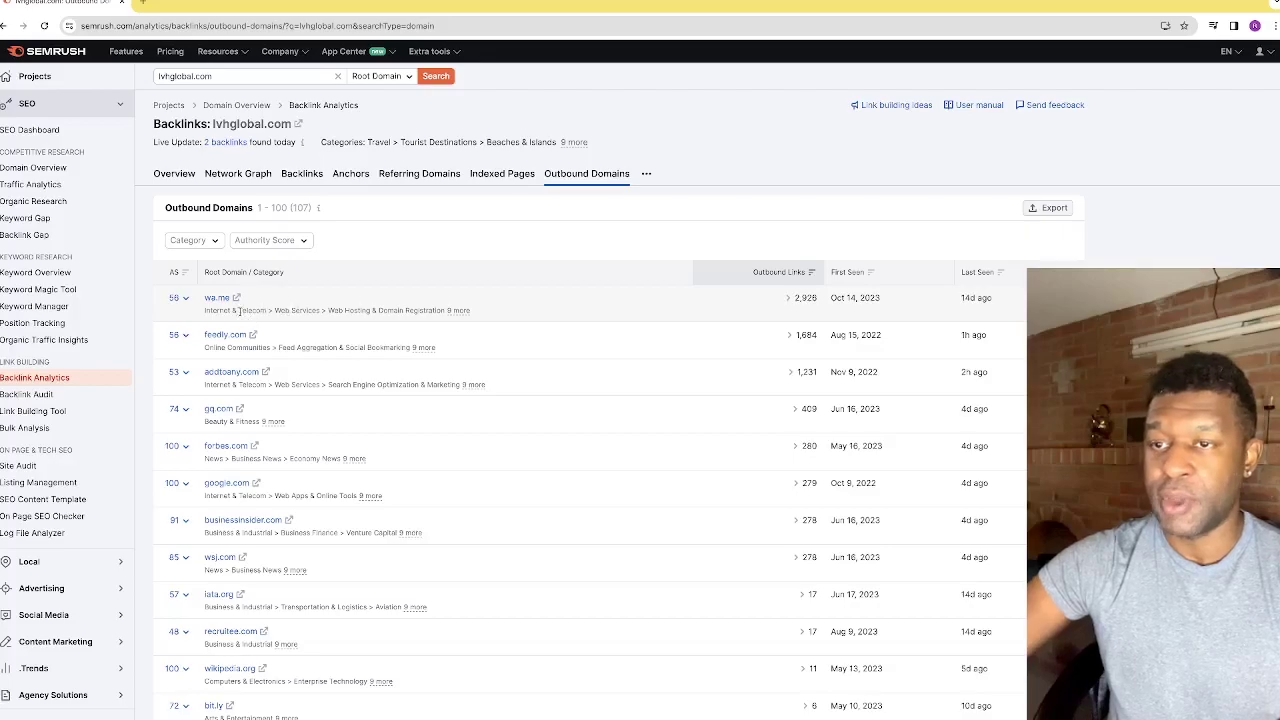
pyautogui.scroll(-4, 660, 410)
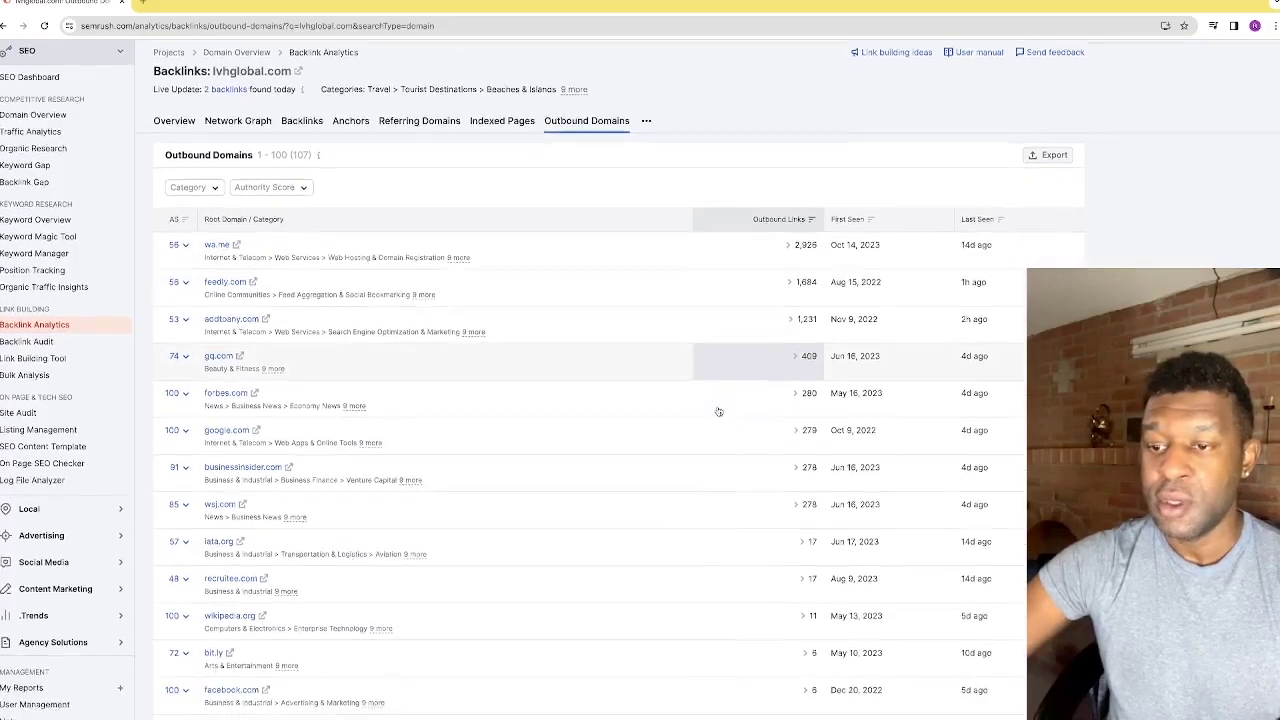
pyautogui.scroll(-15, 670, 405)
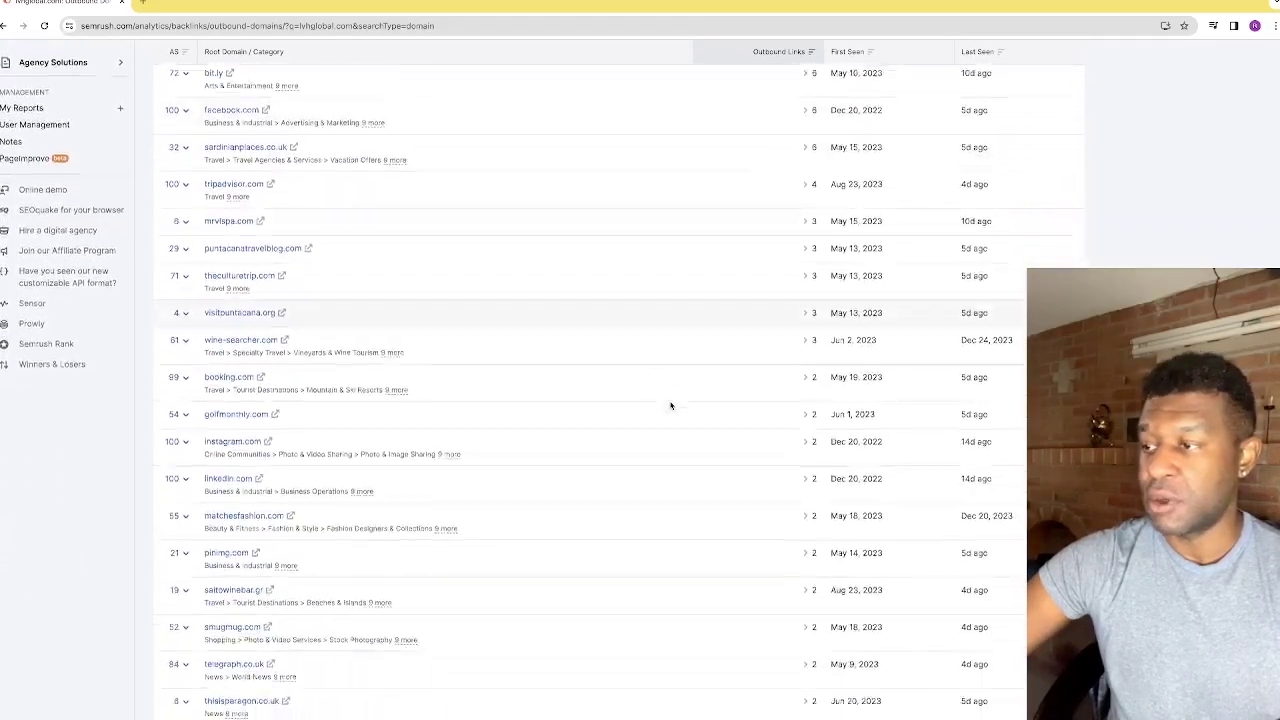
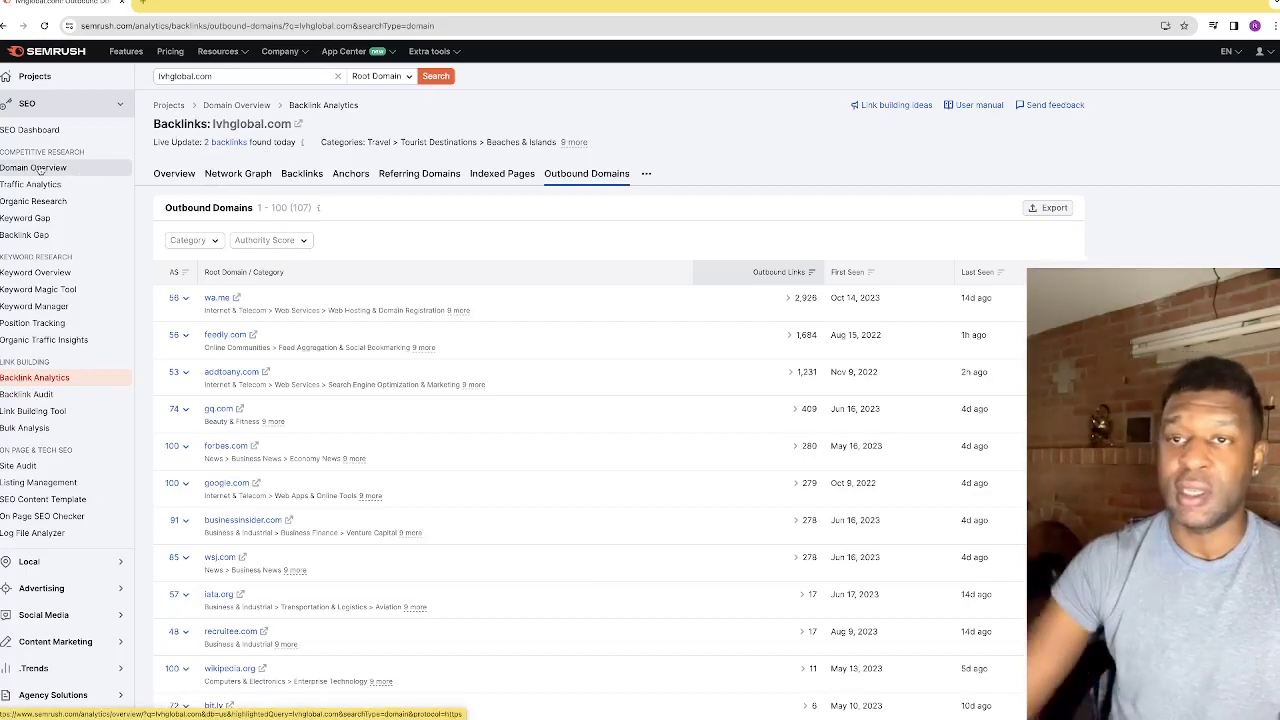
# View the Domain Overview, open Traffic Analytics for lvhglobal.com, and dismiss the Traffic Share and Trending Pages tips.
pyautogui.click(38, 170)
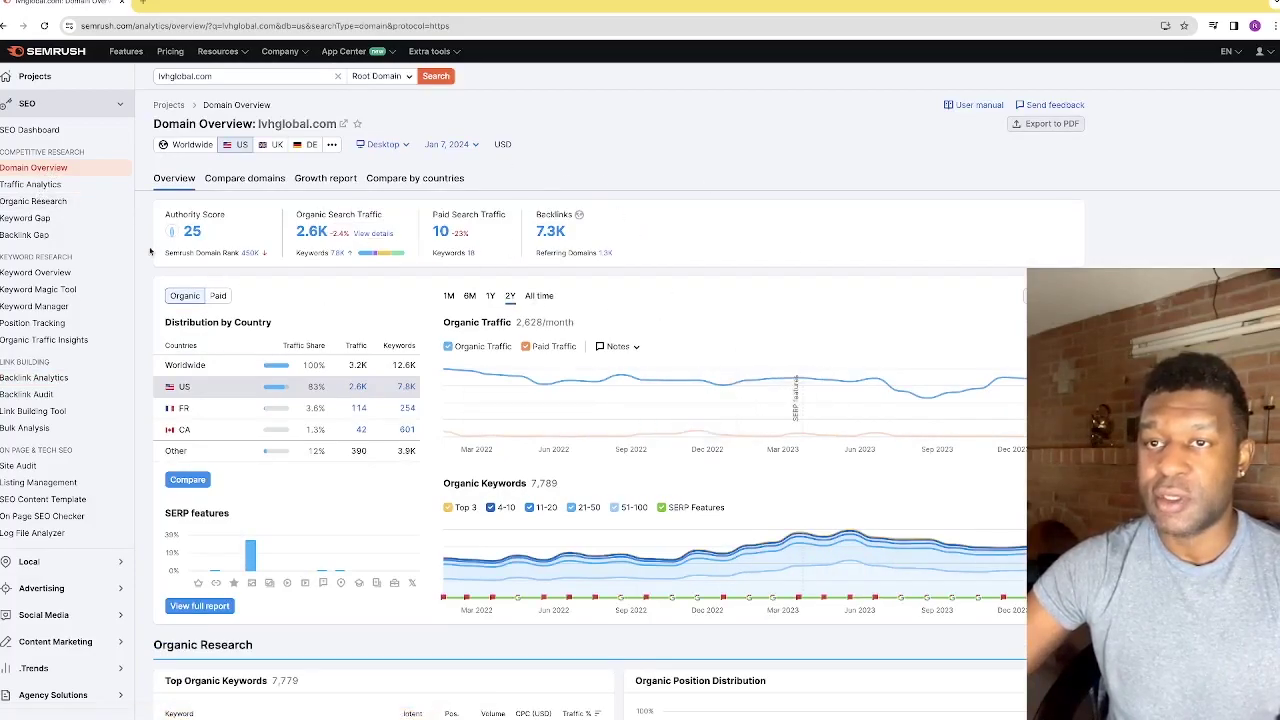
pyautogui.click(55, 188)
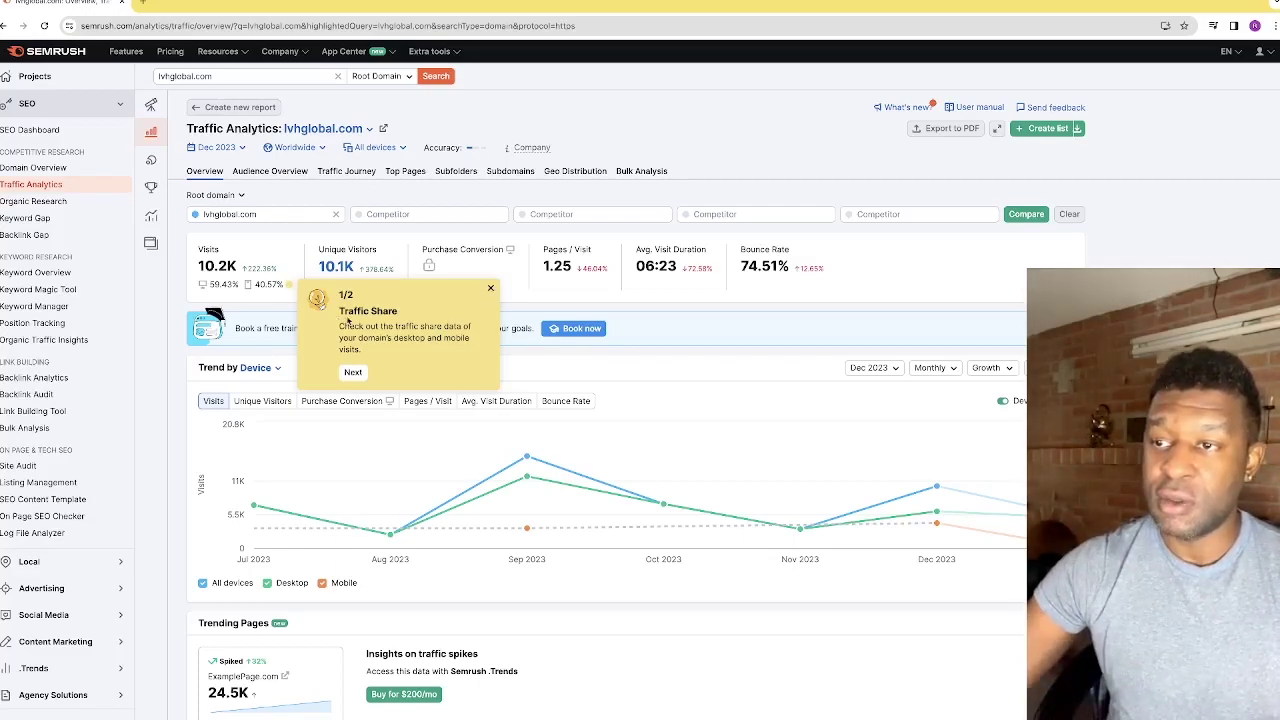
pyautogui.click(353, 373)
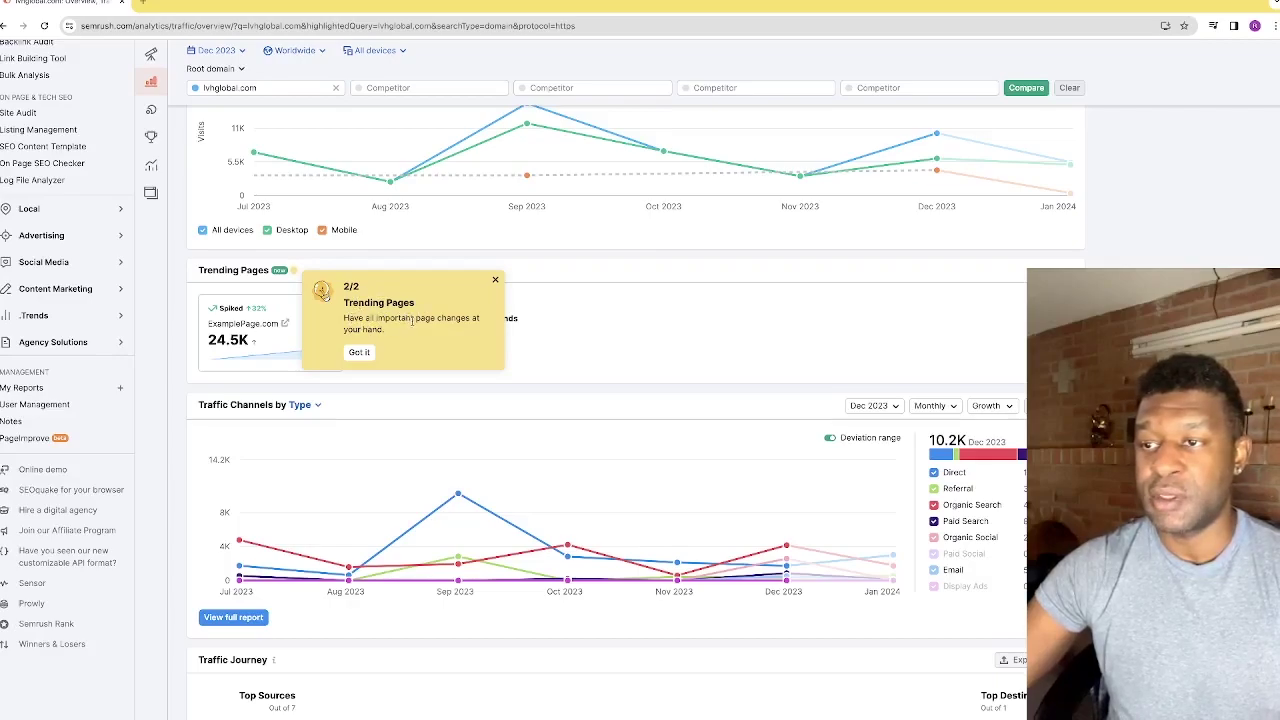
pyautogui.click(359, 353)
# Review the visits trend by device and the traffic channels by type, and return to the start of the Traffic Analytics overview.
pyautogui.scroll(1, 391, 336)
pyautogui.scroll(1, 391, 336)
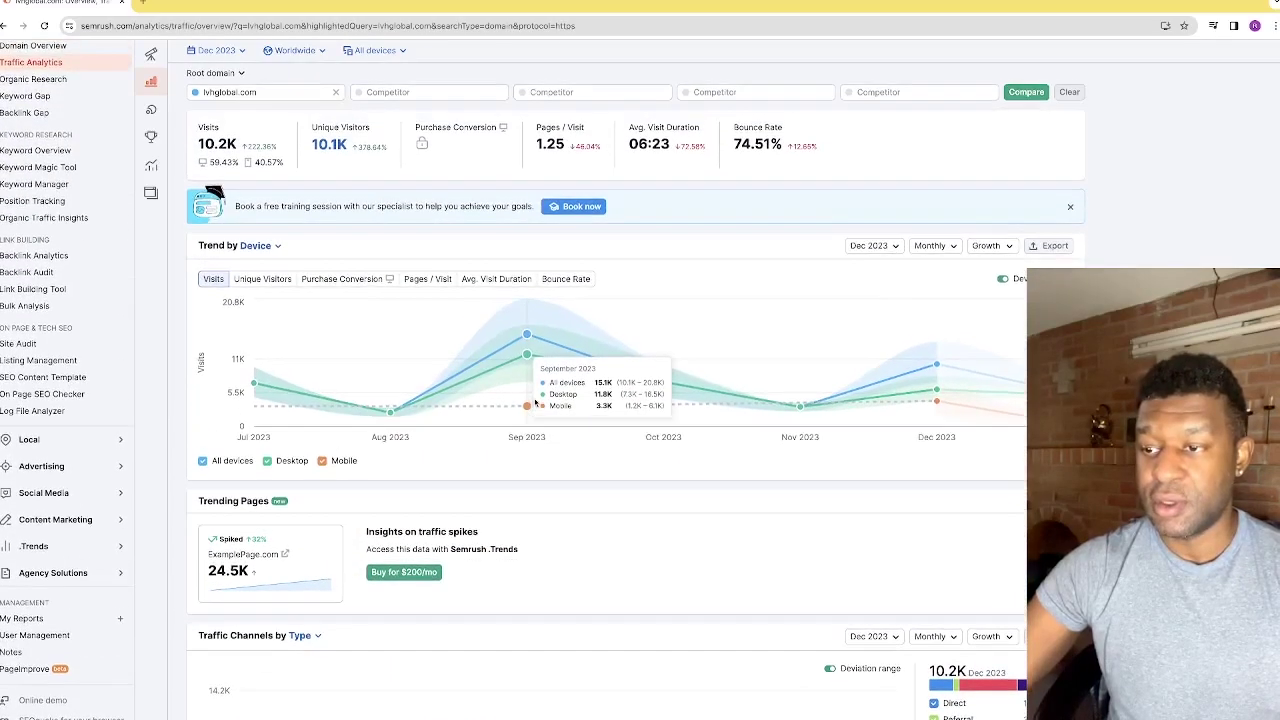
pyautogui.scroll(-1, 500, 515)
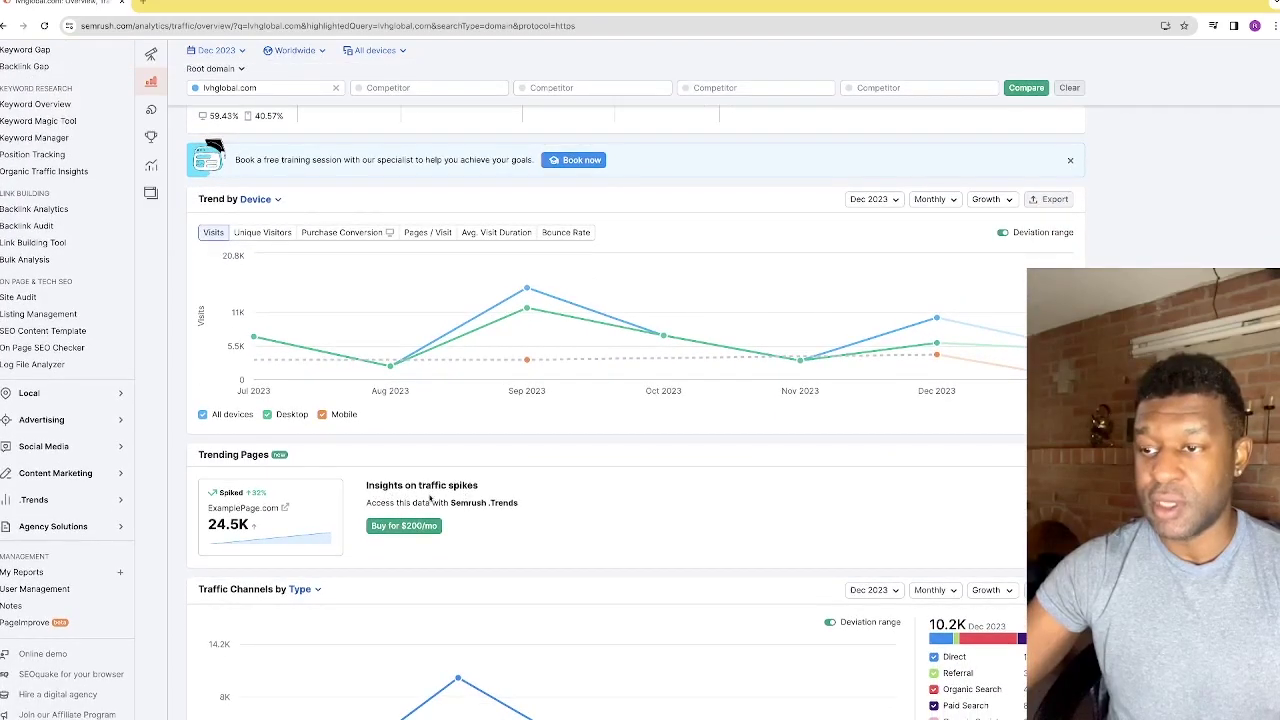
pyautogui.scroll(-3, 470, 505)
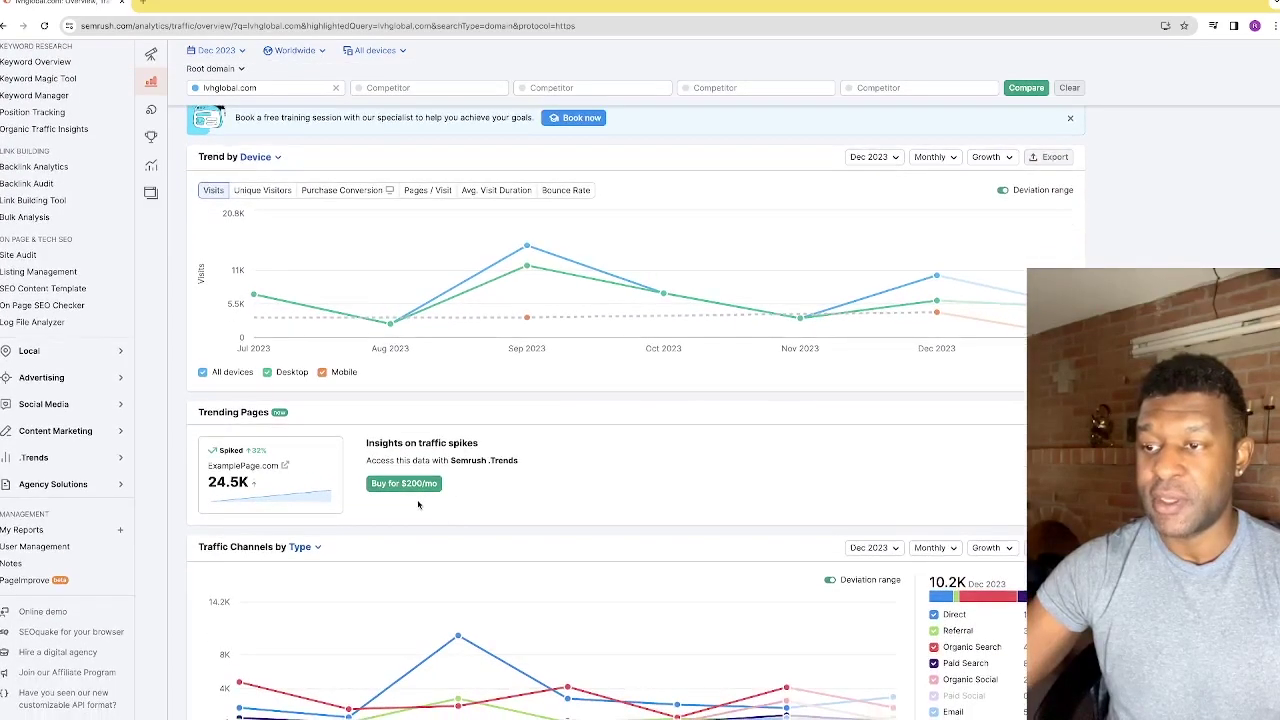
pyautogui.scroll(-3, 491, 500)
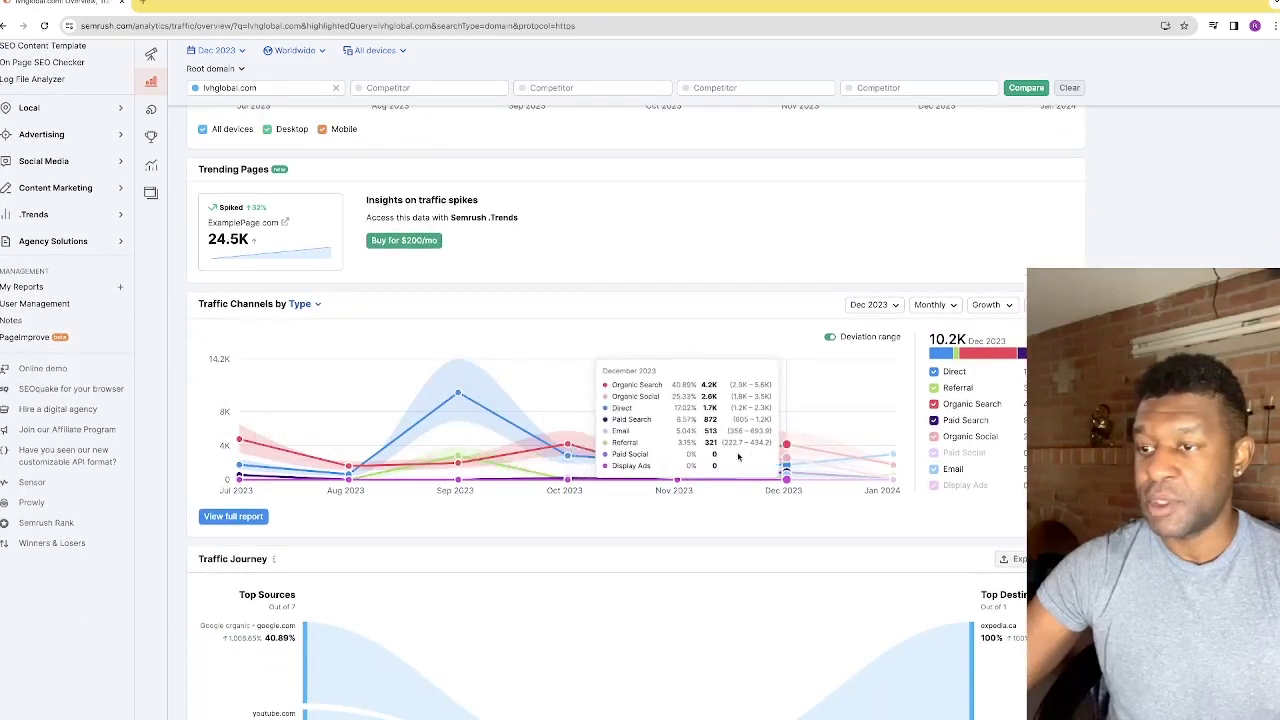
pyautogui.scroll(10, 620, 490)
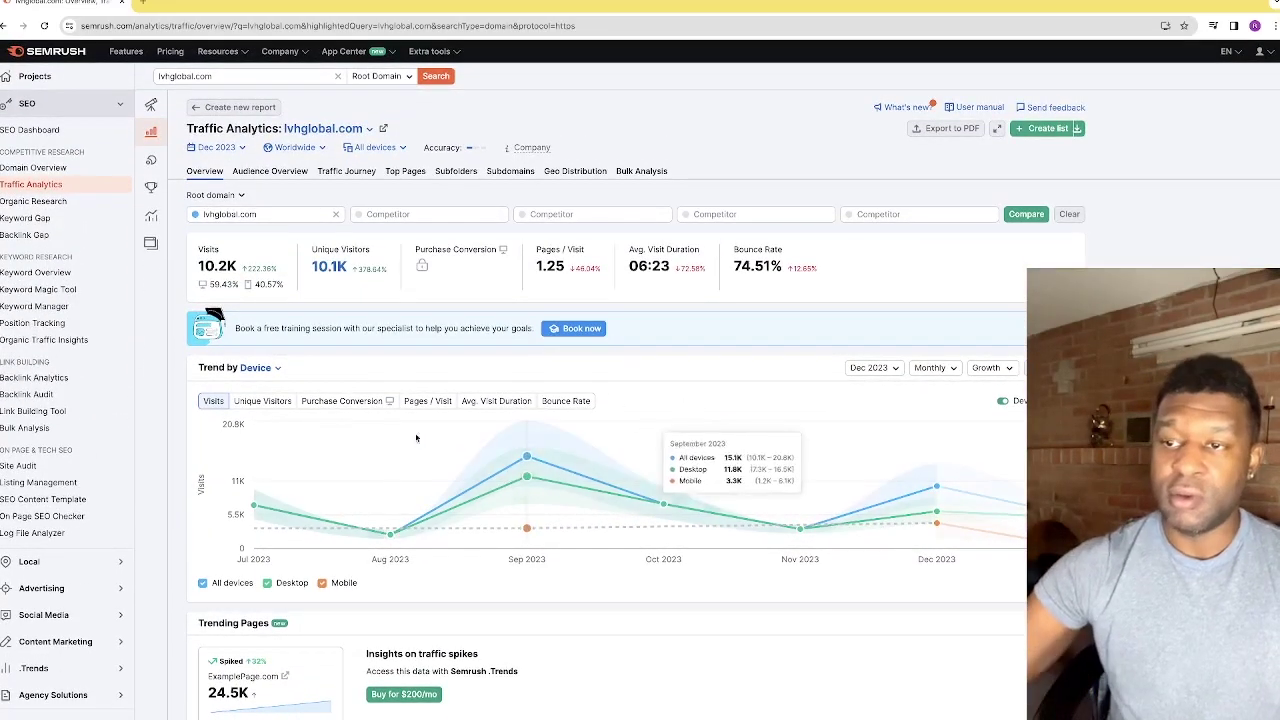
# Examine the device trend chart for unique visitors, purchase conversion, pages per visit, average visit duration and bounce rate.
pyautogui.click(268, 401)
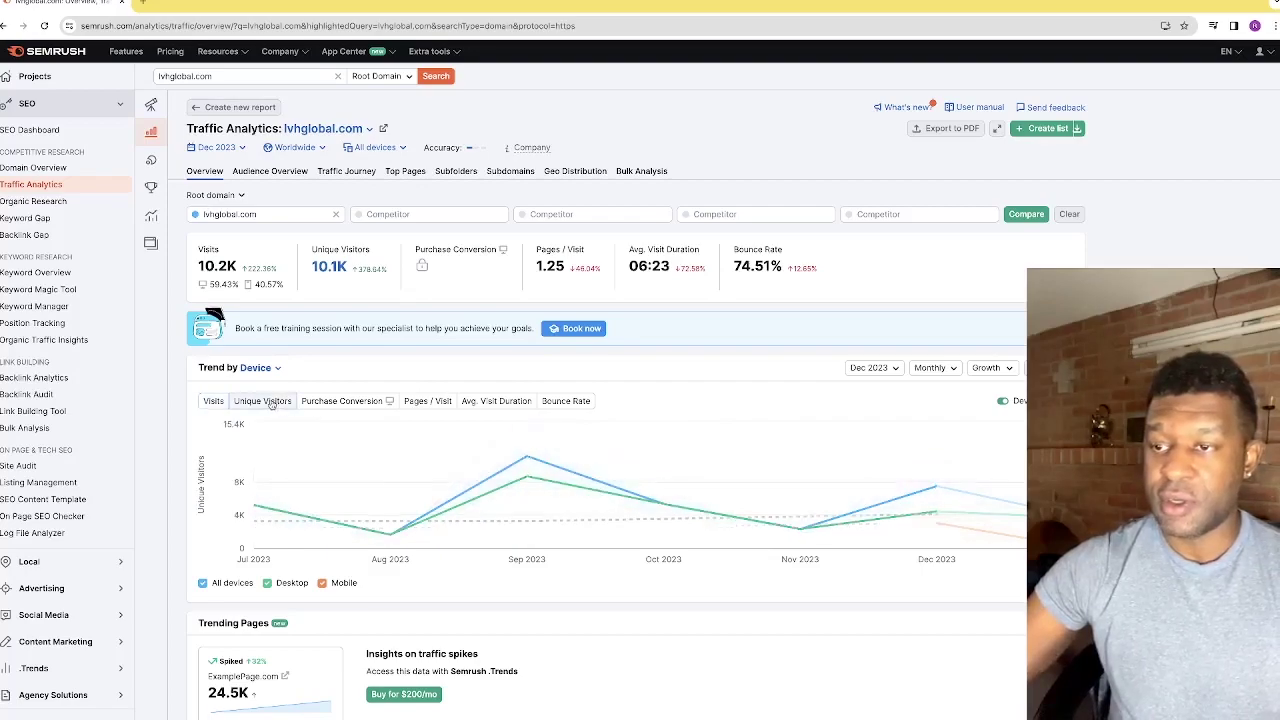
pyautogui.click(329, 404)
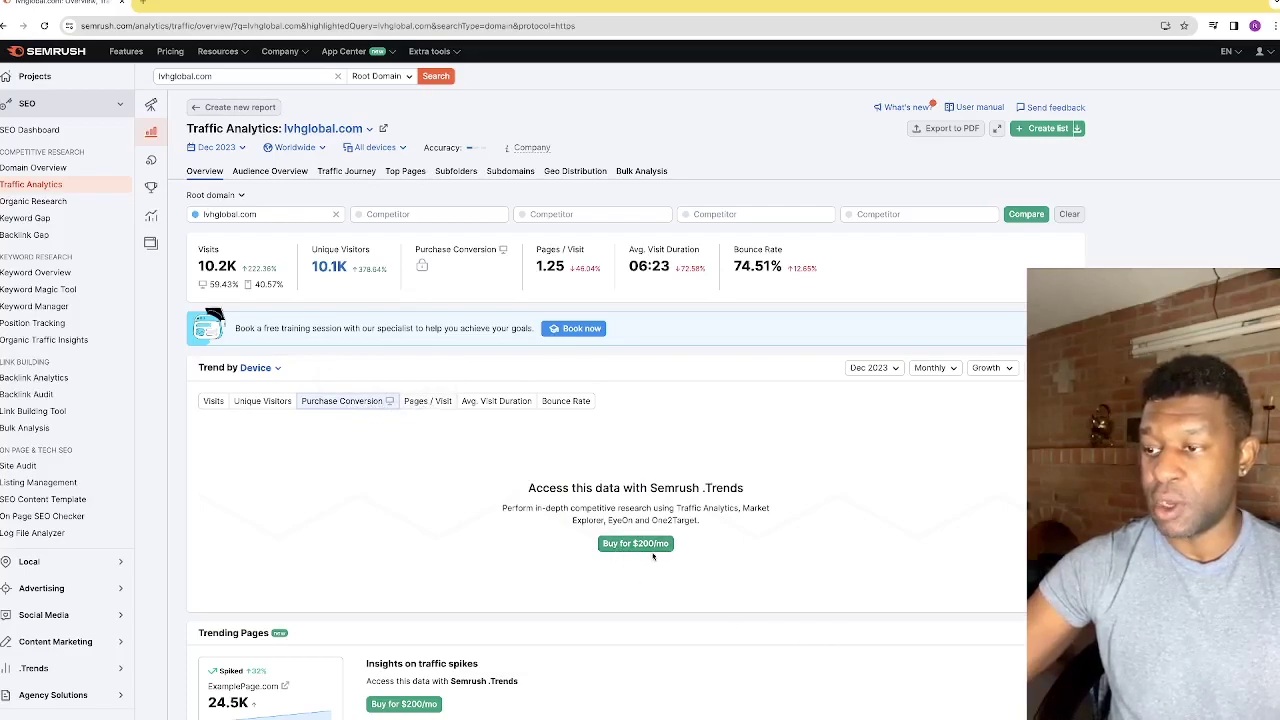
pyautogui.click(425, 402)
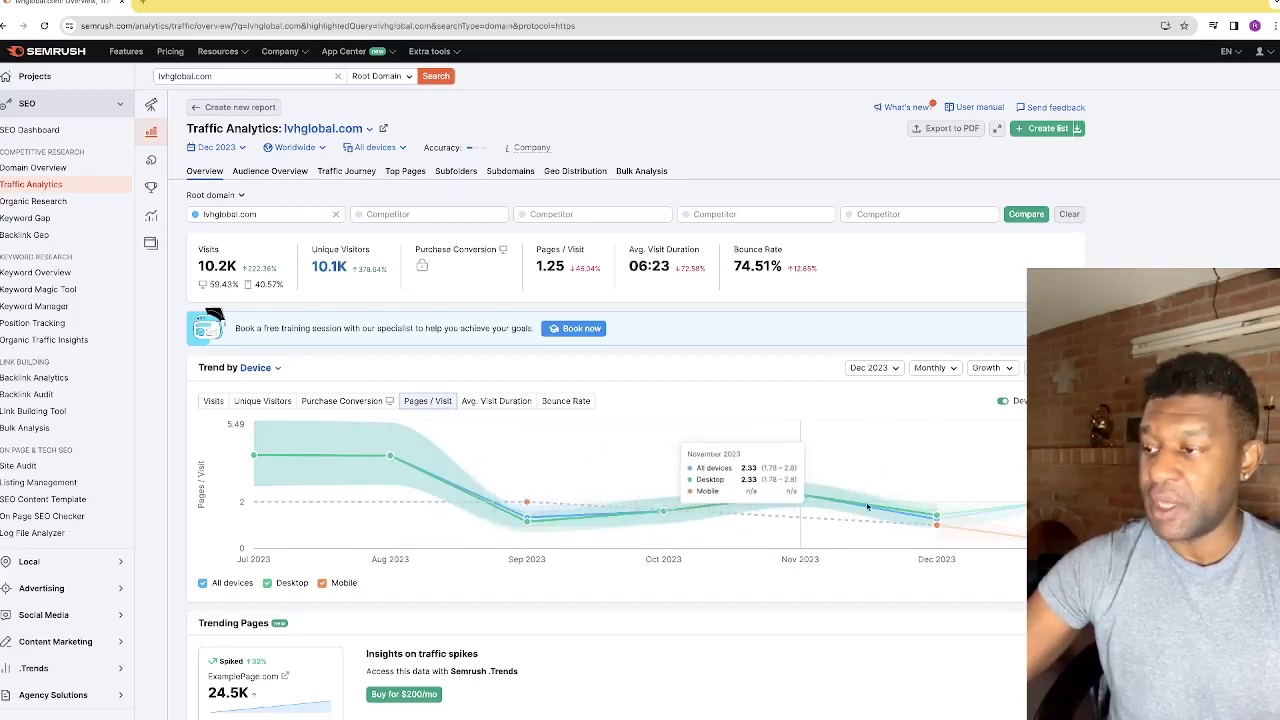
pyautogui.click(497, 401)
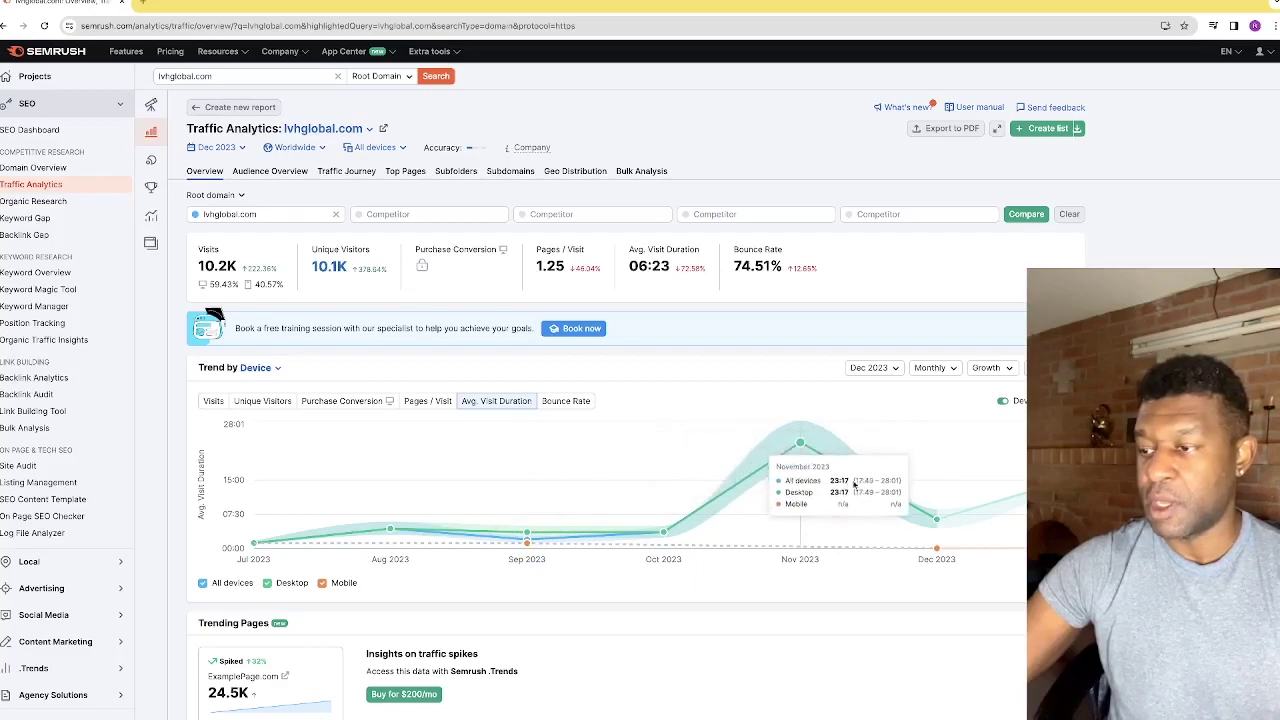
pyautogui.click(560, 401)
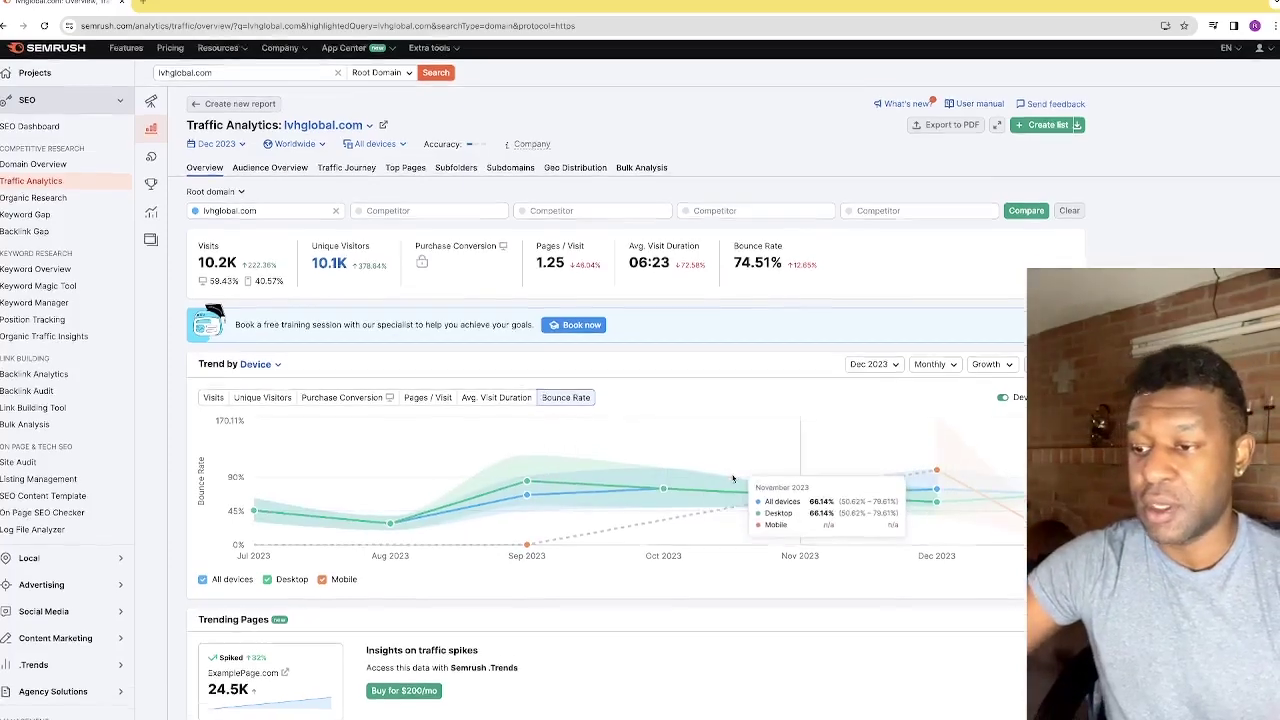
# Review the Traffic Journey chart with the top traffic sources and top destinations of lvhglobal.com.
pyautogui.scroll(-5, 705, 490)
pyautogui.scroll(-4, 683, 509)
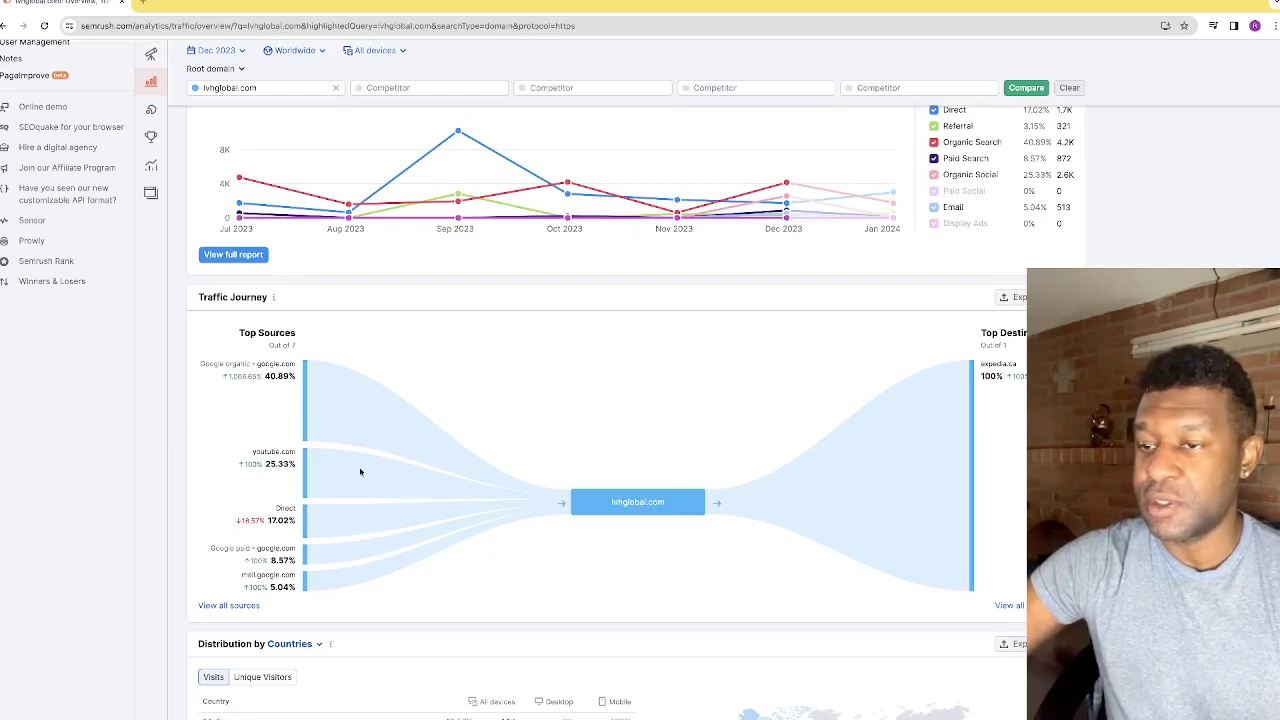
pyautogui.scroll(-1, 262, 354)
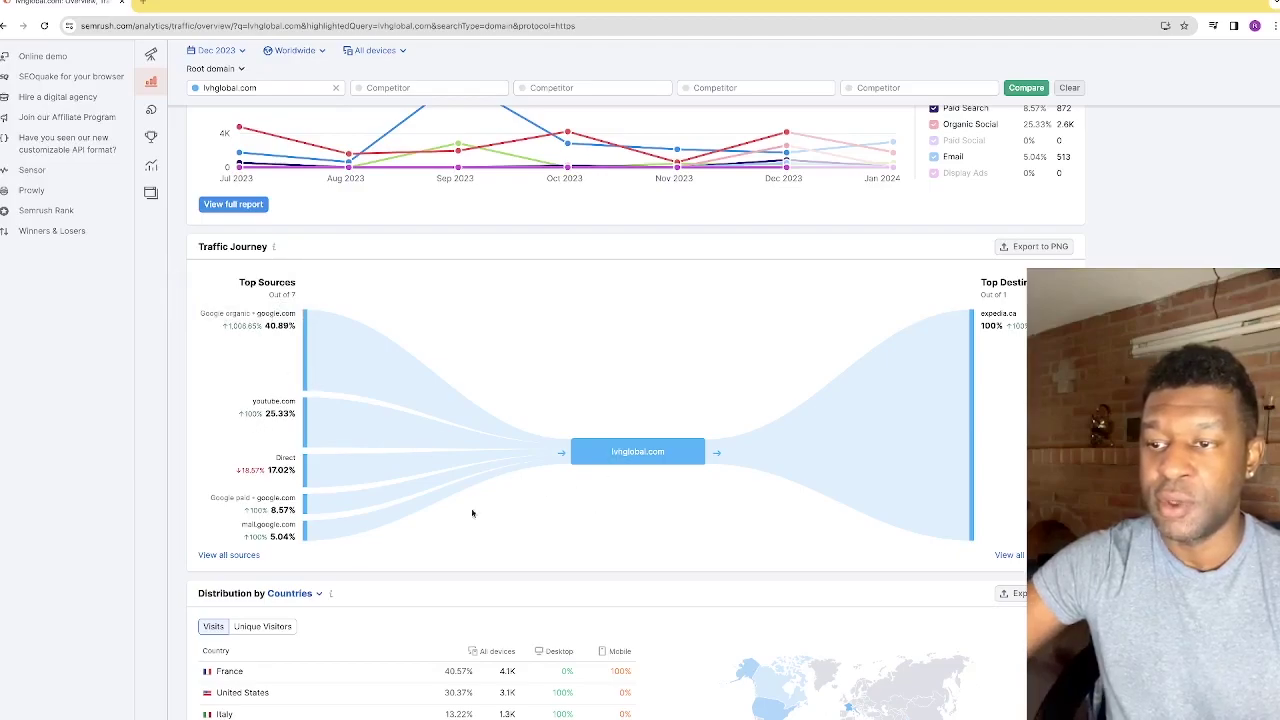
pyautogui.scroll(-1, 309, 480)
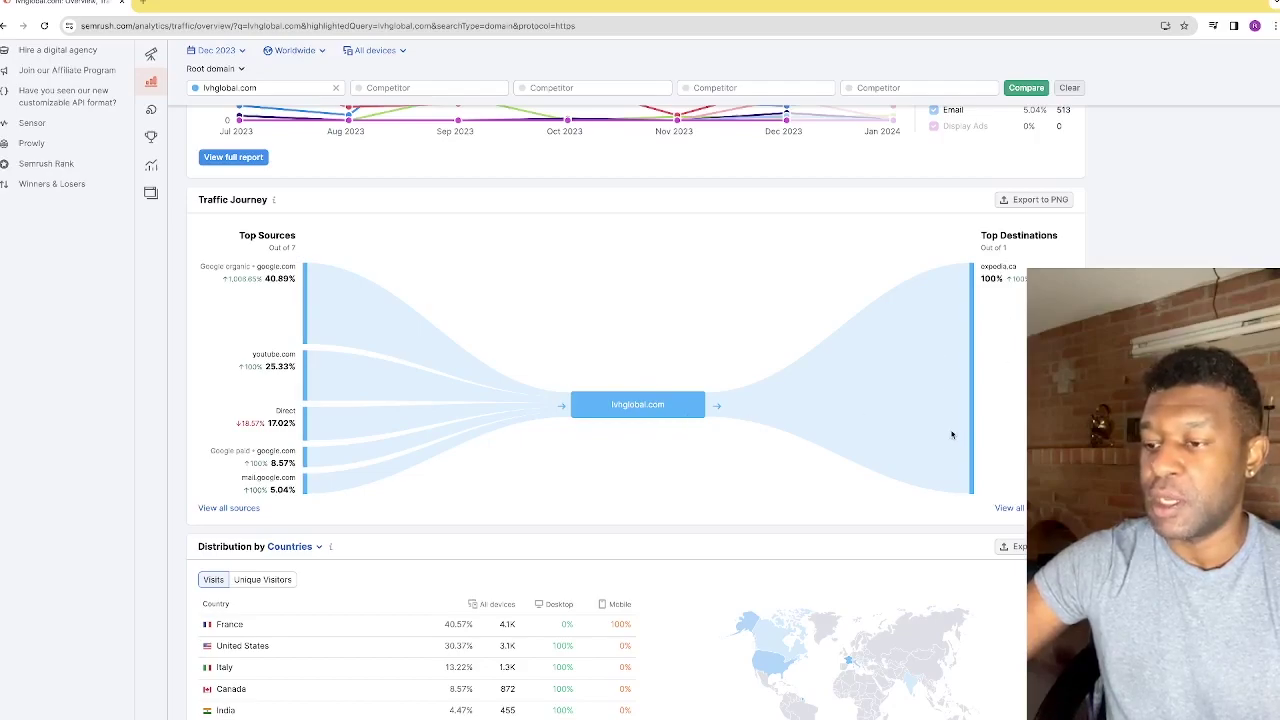
# Examine the distribution of visits by country, including the desktop and mobile shares.
pyautogui.scroll(-2, 951, 431)
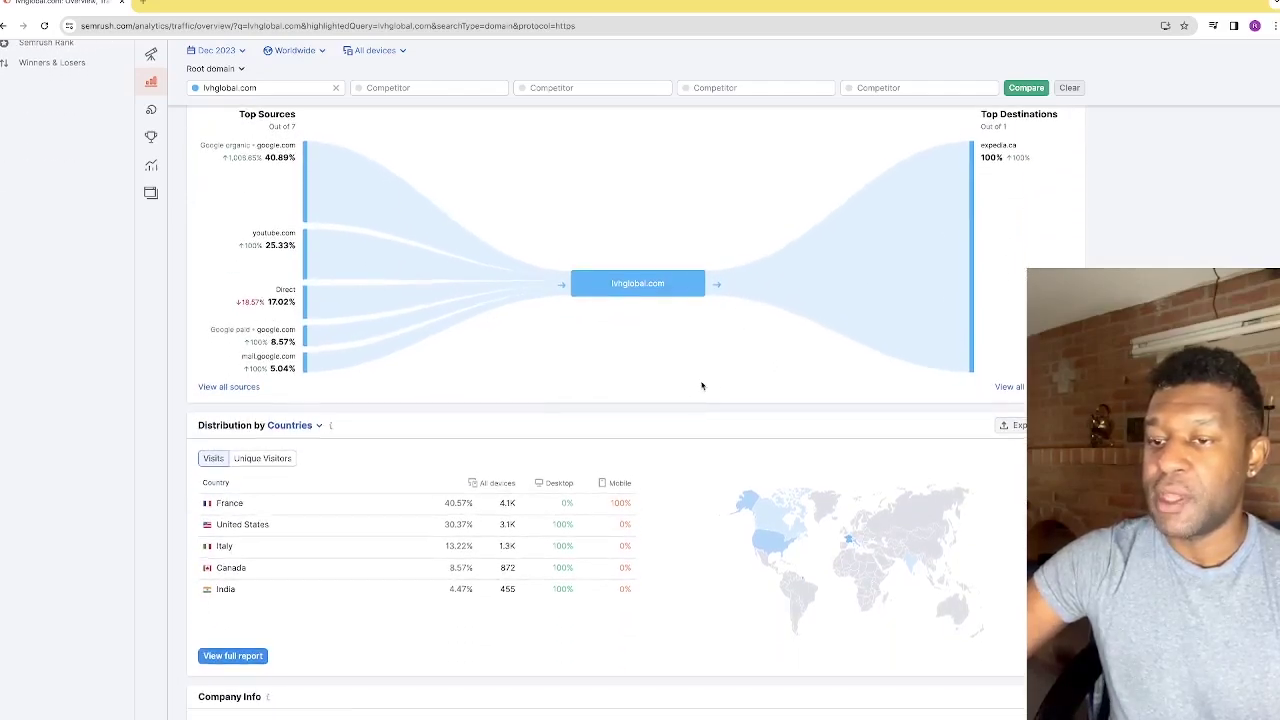
pyautogui.scroll(-3, 705, 382)
pyautogui.scroll(2, 421, 327)
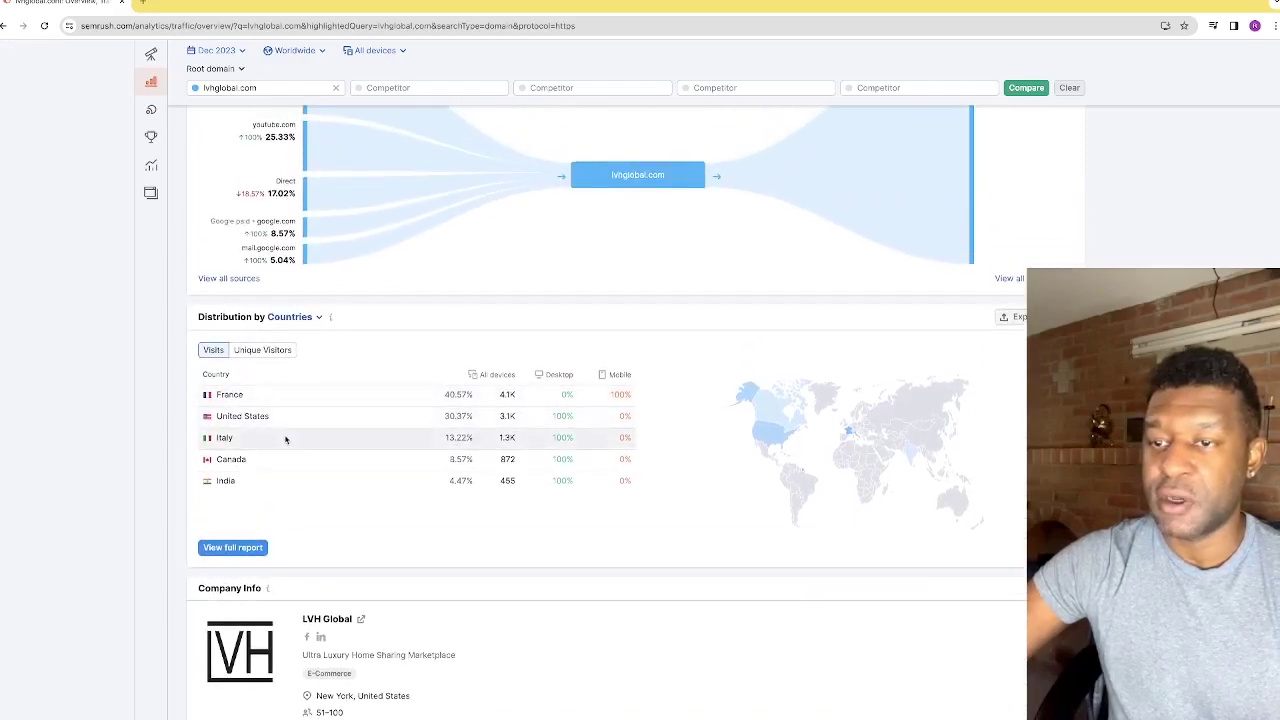
pyautogui.scroll(1, 222, 424)
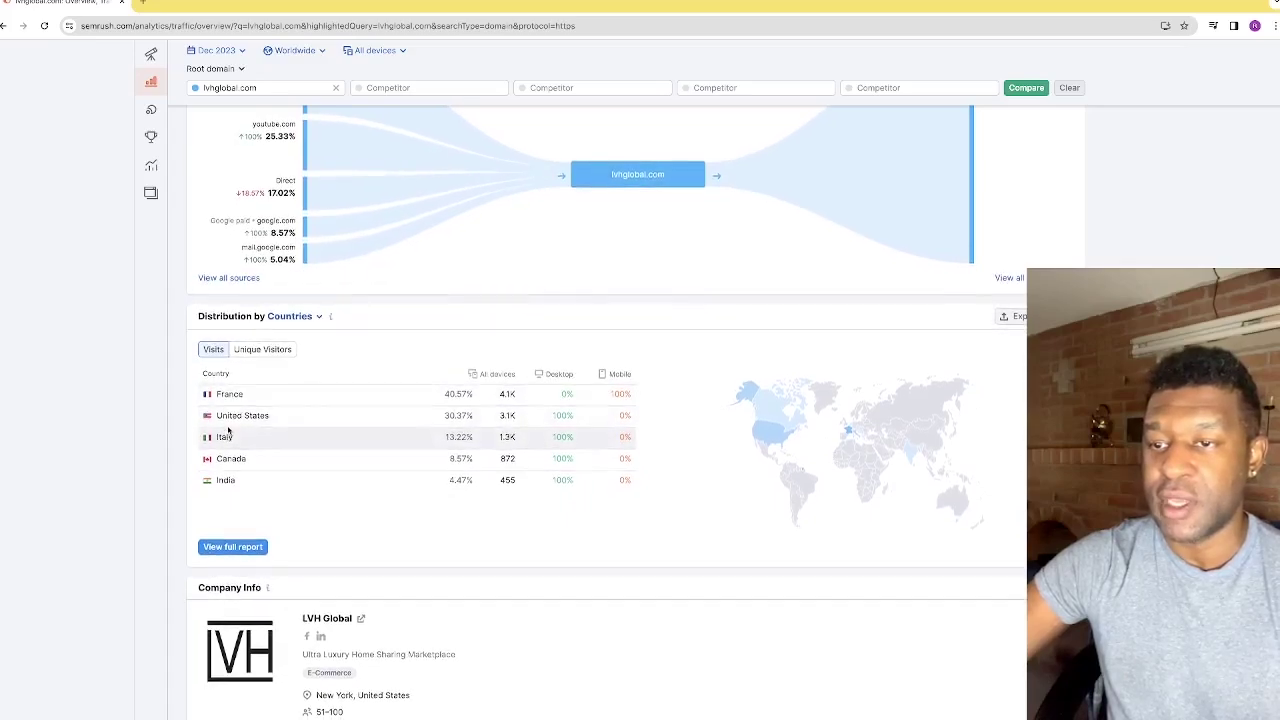
pyautogui.scroll(-1, 232, 442)
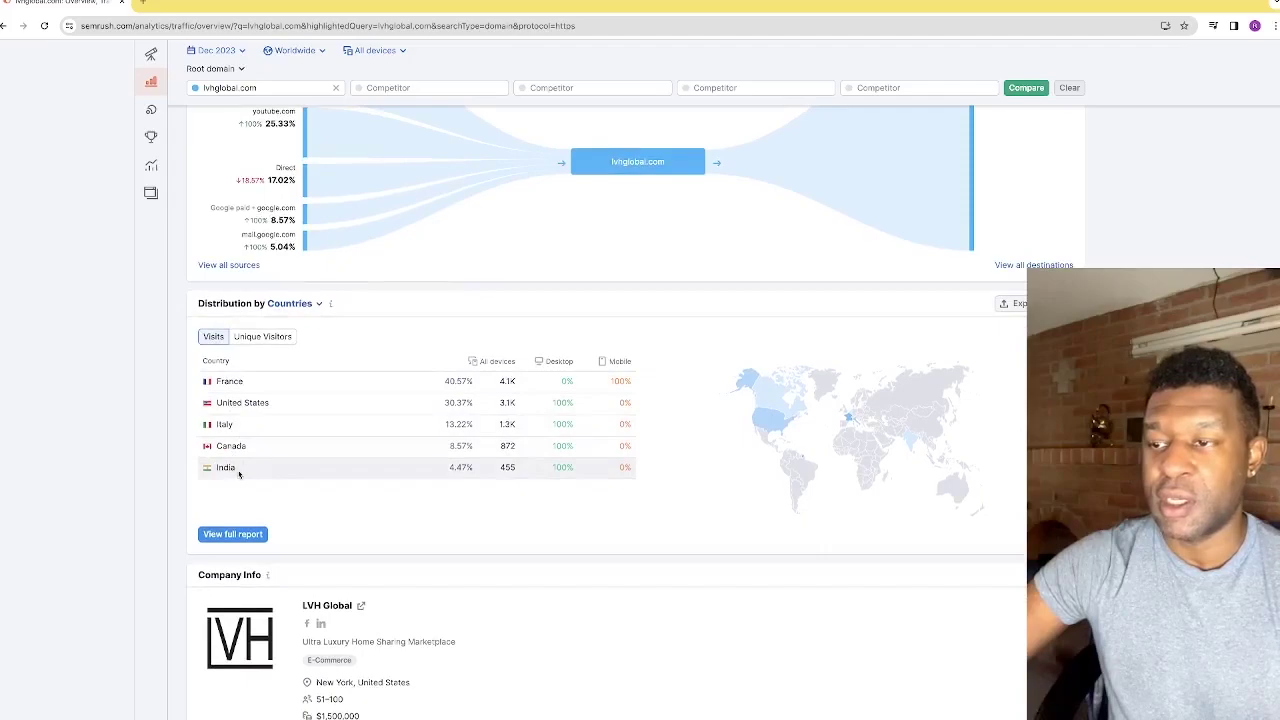
pyautogui.scroll(-1, 308, 471)
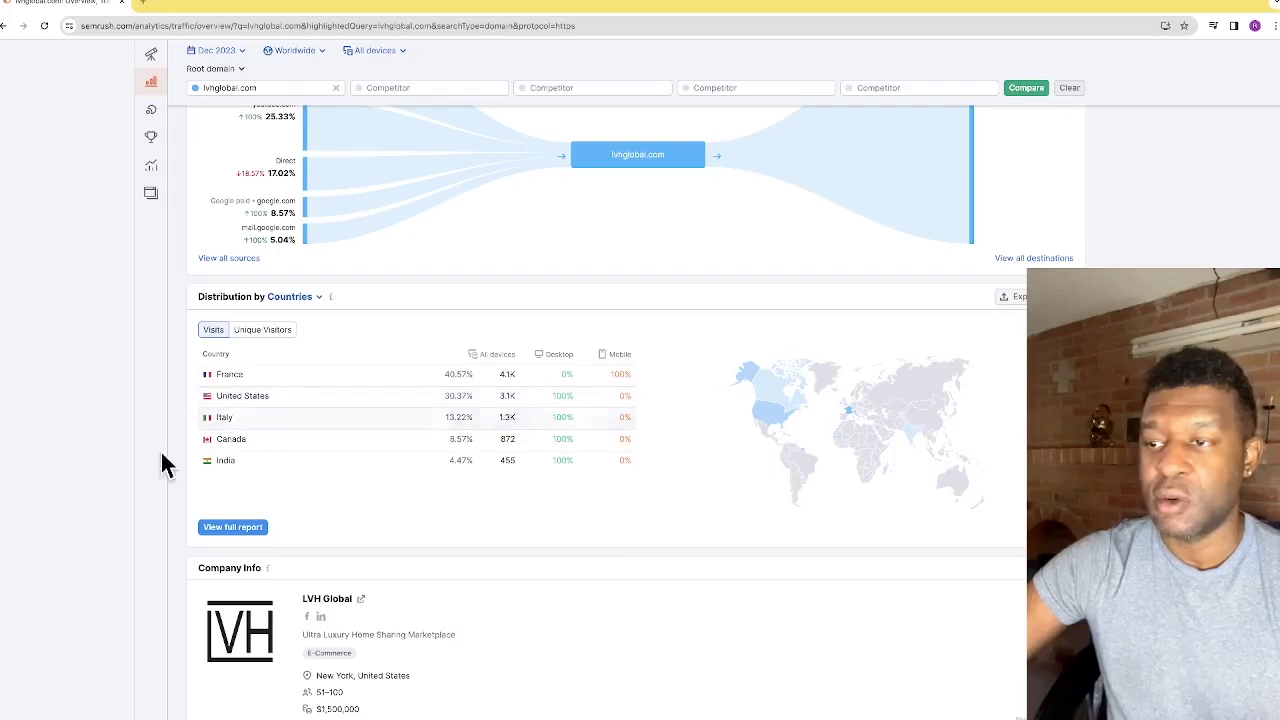
# Read LVH Global's company info, and return to the start of the Traffic Analytics overview.
pyautogui.scroll(-1, 231, 480)
pyautogui.scroll(-2, 231, 480)
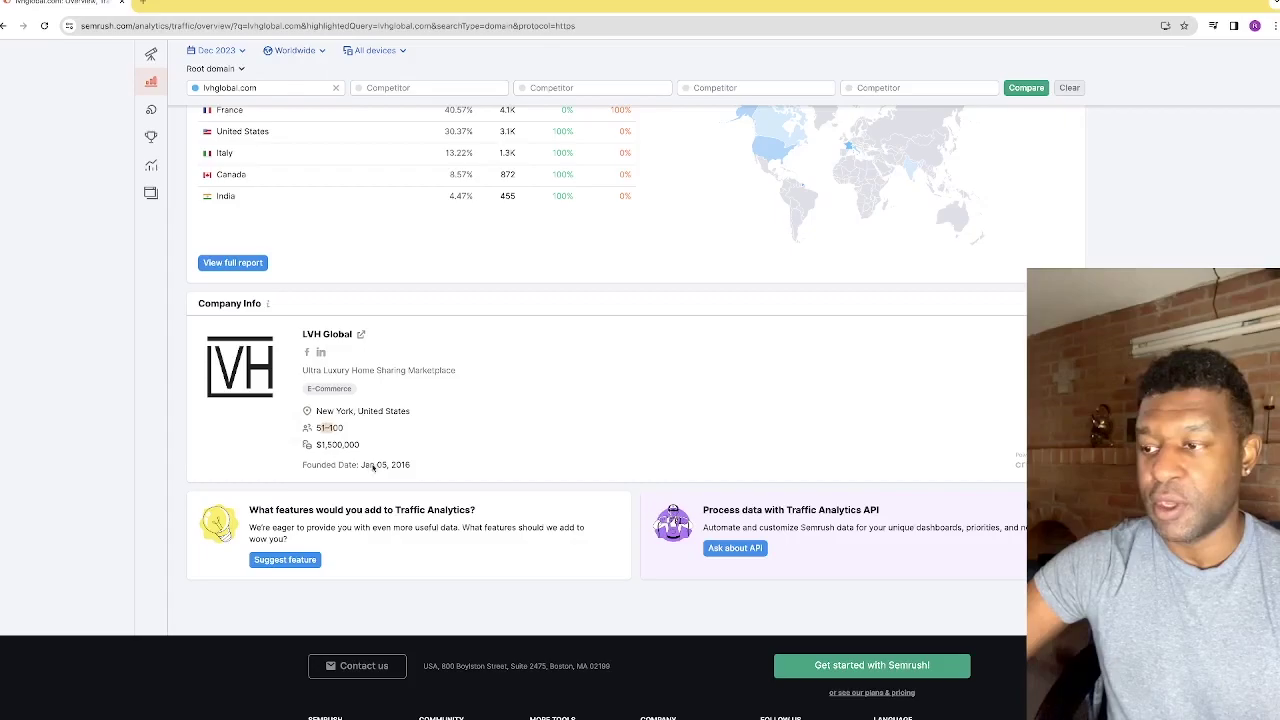
pyautogui.scroll(1, 347, 434)
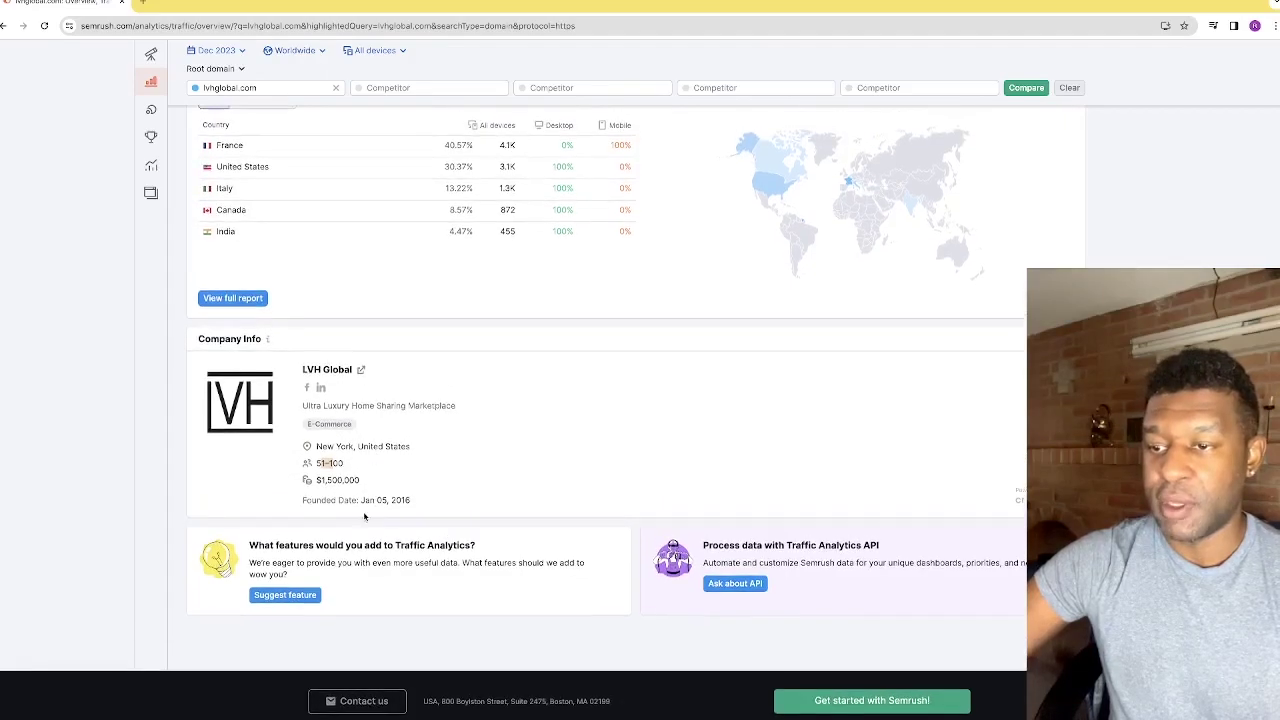
pyautogui.scroll(15, 365, 429)
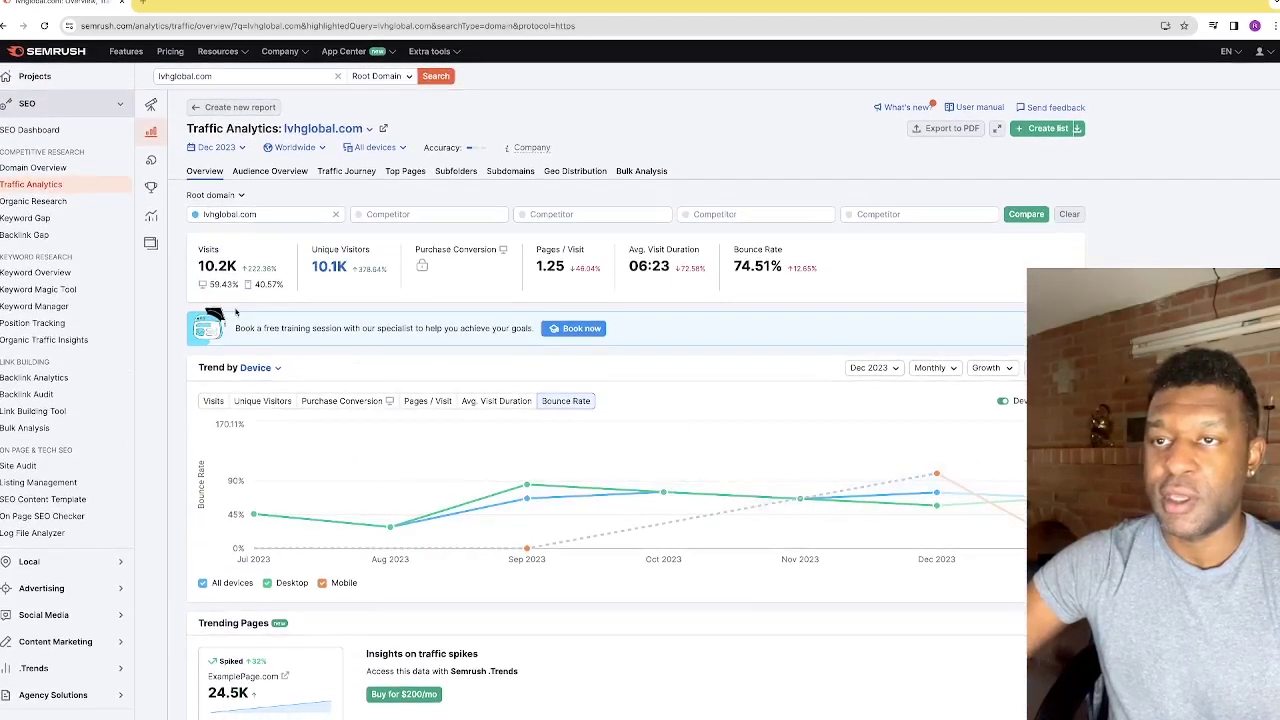
# Look at the Top Pages report and at the Benchmarking and All Domains reports of Market Explorer for lvhglobal.com.
pyautogui.scroll(-1, 197, 202)
pyautogui.click(148, 126)
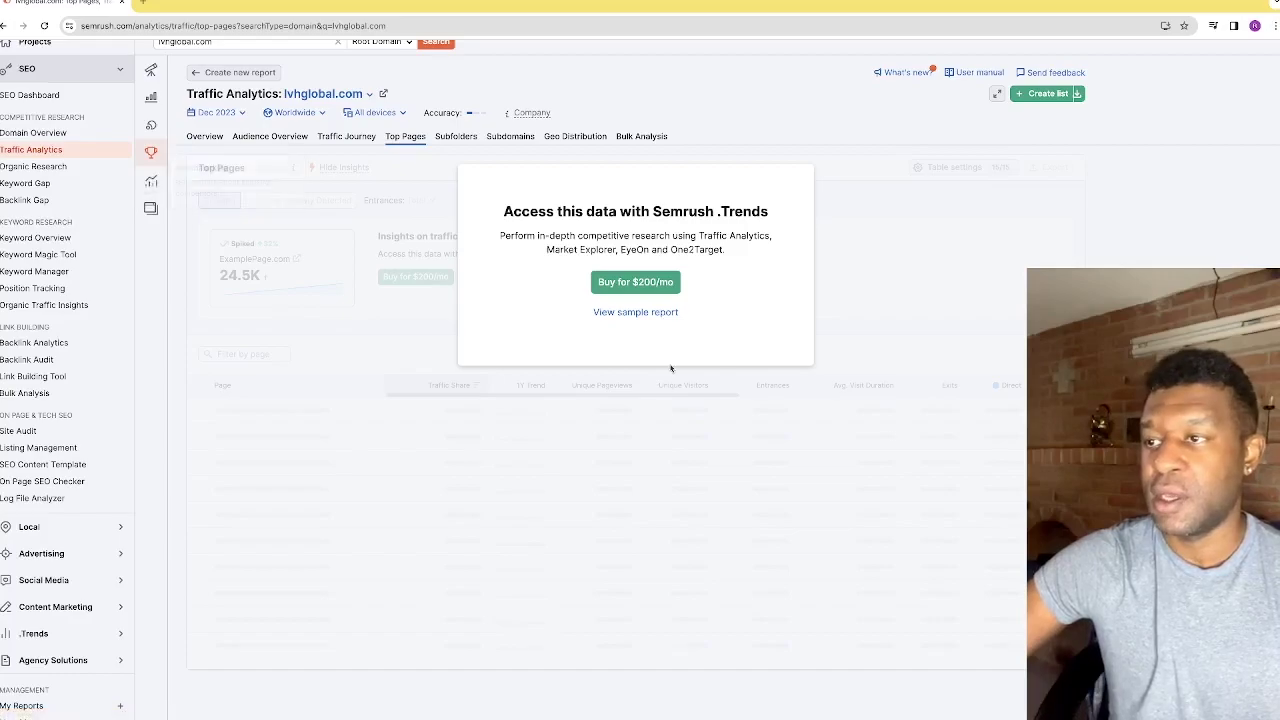
pyautogui.click(151, 182)
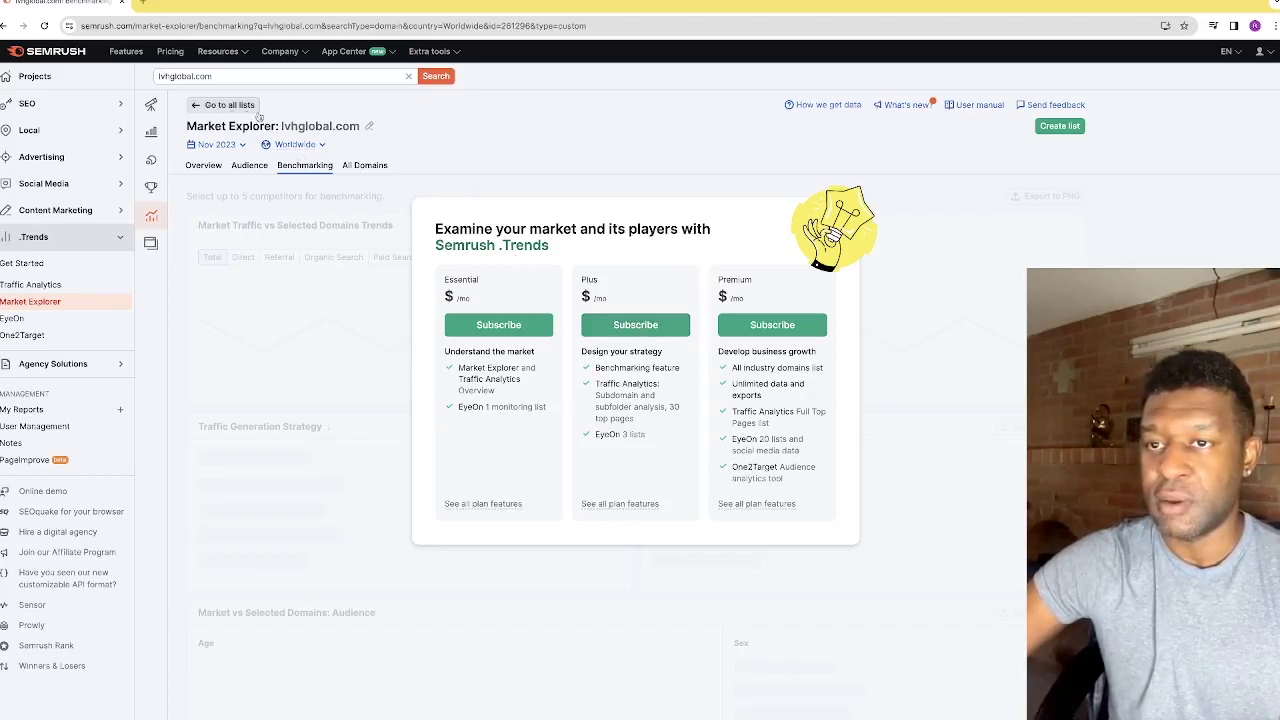
pyautogui.click(151, 244)
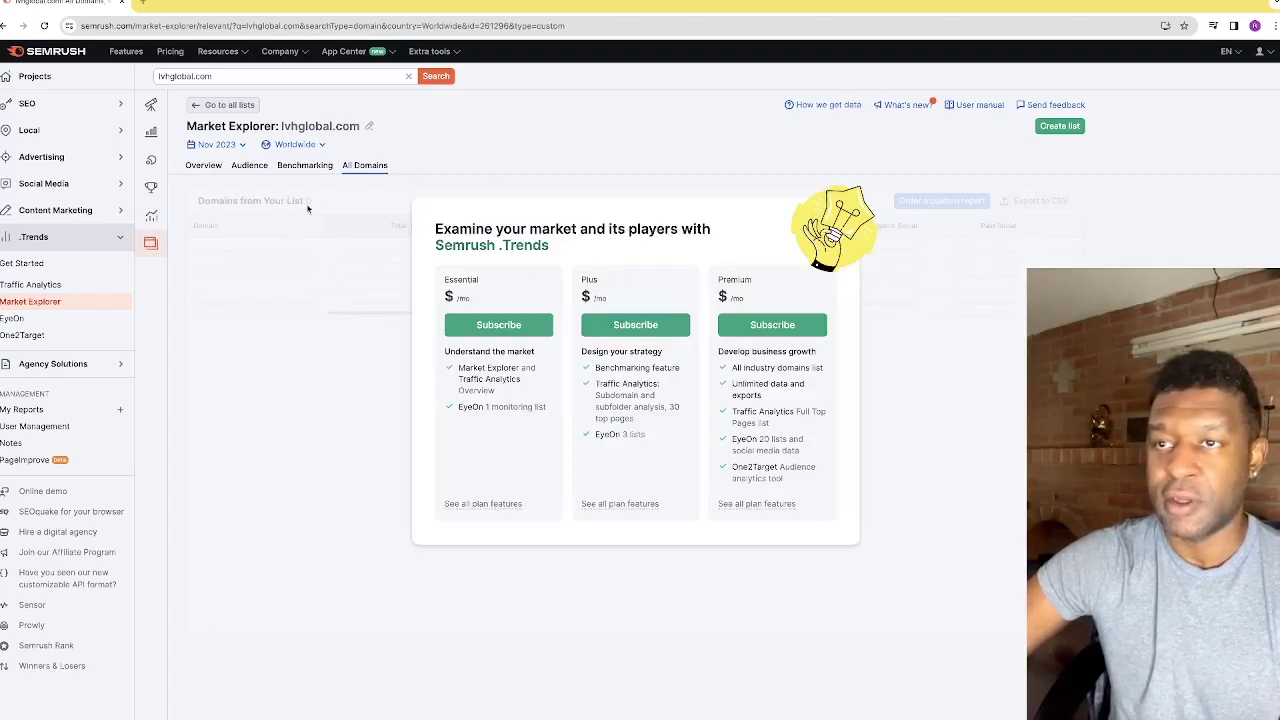
# Look at the EyeOn competitor monitoring page and the One2Target audience analytics page.
pyautogui.click(45, 320)
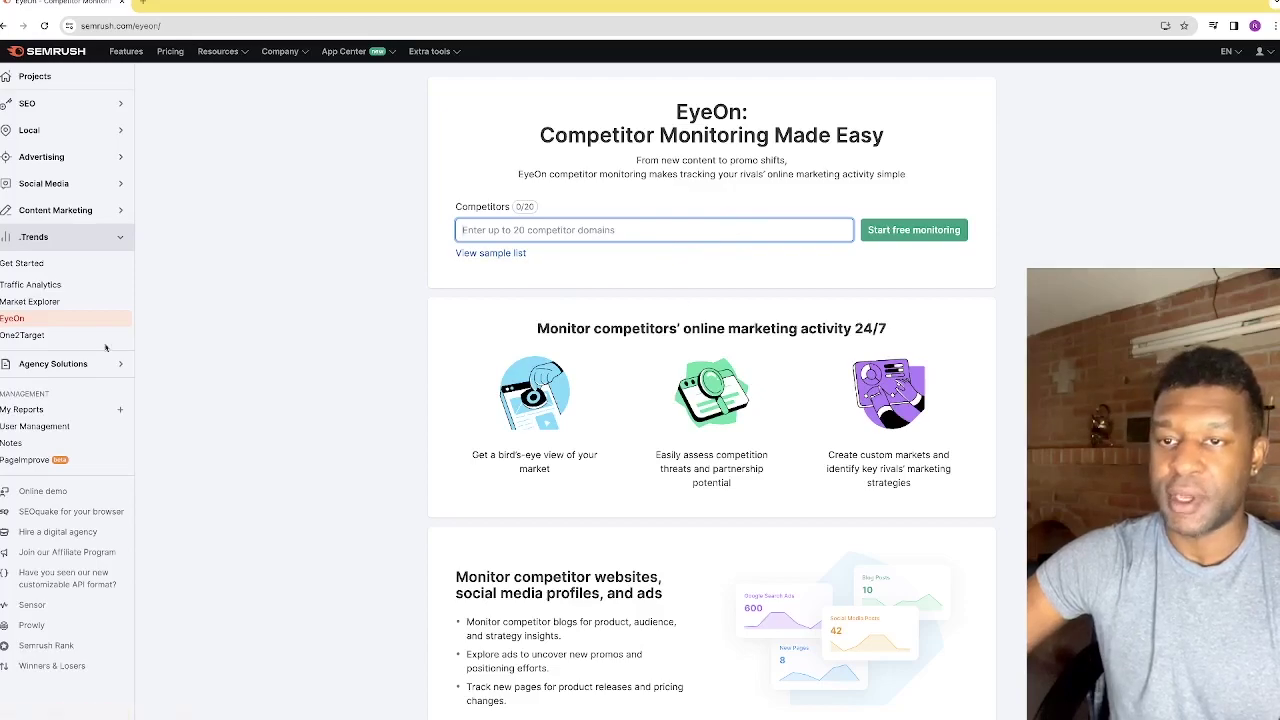
pyautogui.click(50, 339)
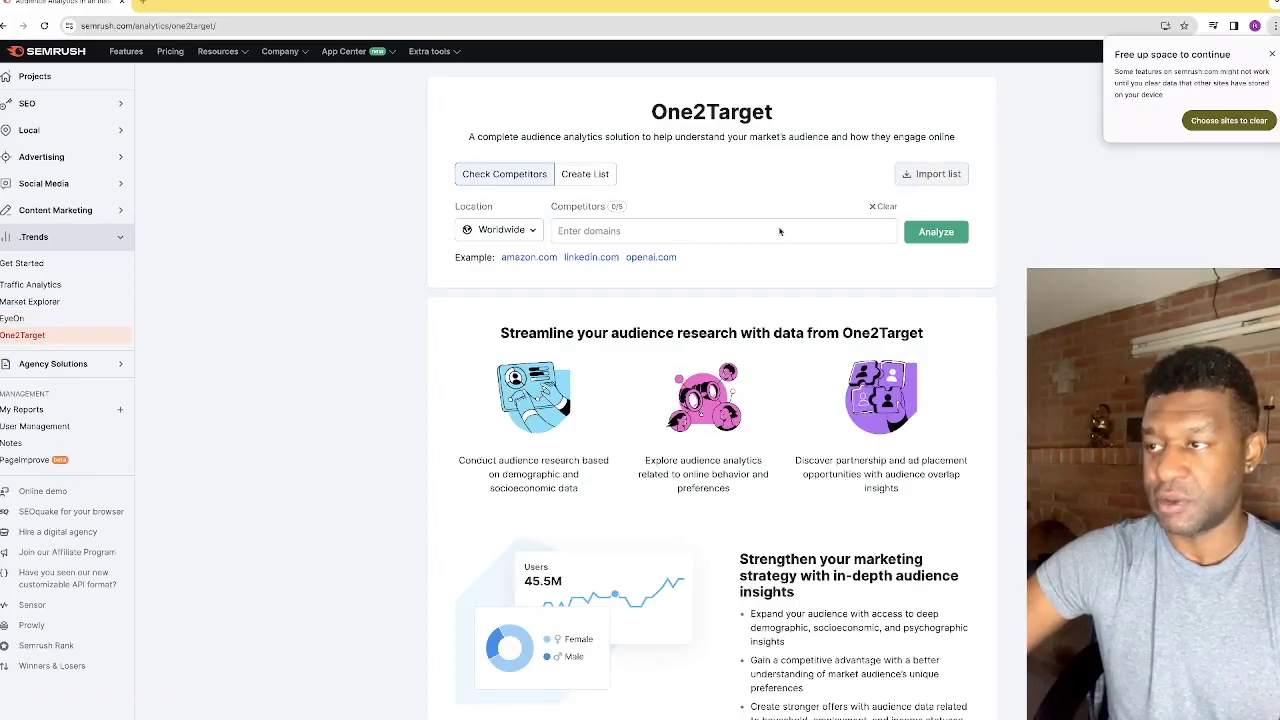
pyautogui.scroll(-2, 640, 220)
pyautogui.scroll(2, 640, 220)
pyautogui.scroll(-1, 604, 224)
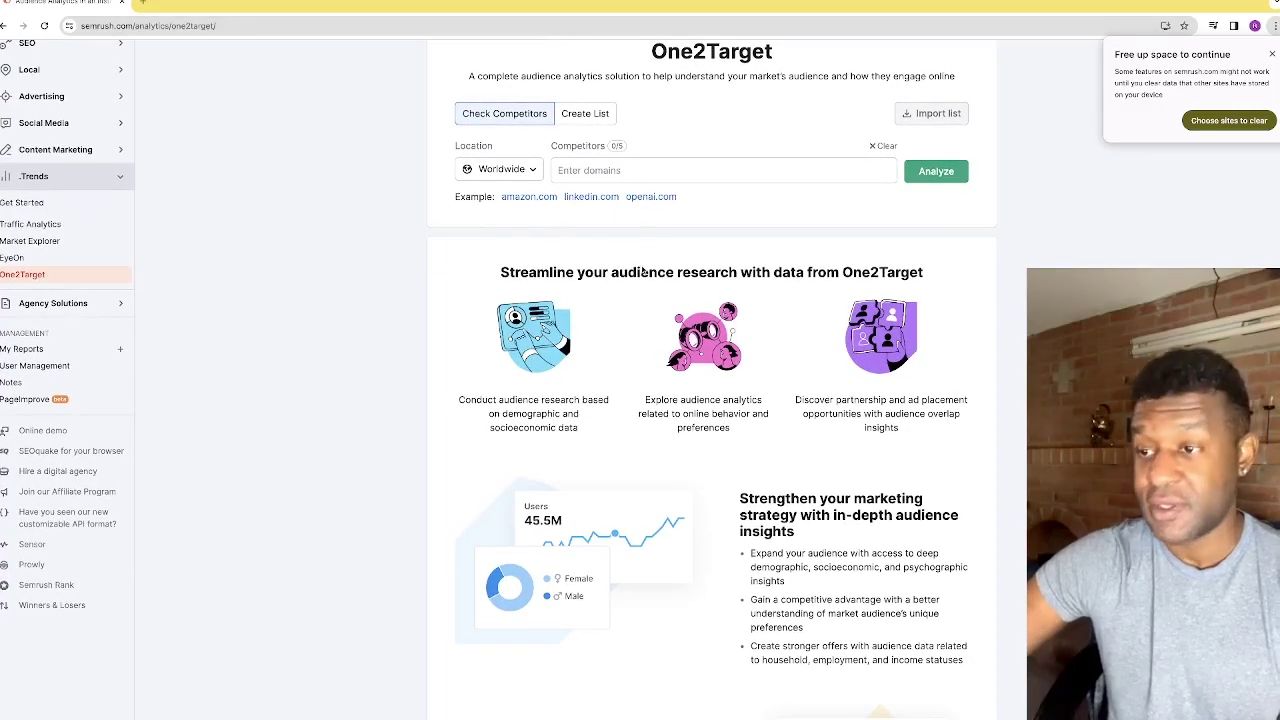
# Open the Organic Research report under SEO for the example domain worldwildlife.org.
pyautogui.scroll(1, 427, 257)
pyautogui.scroll(-1, 74, 120)
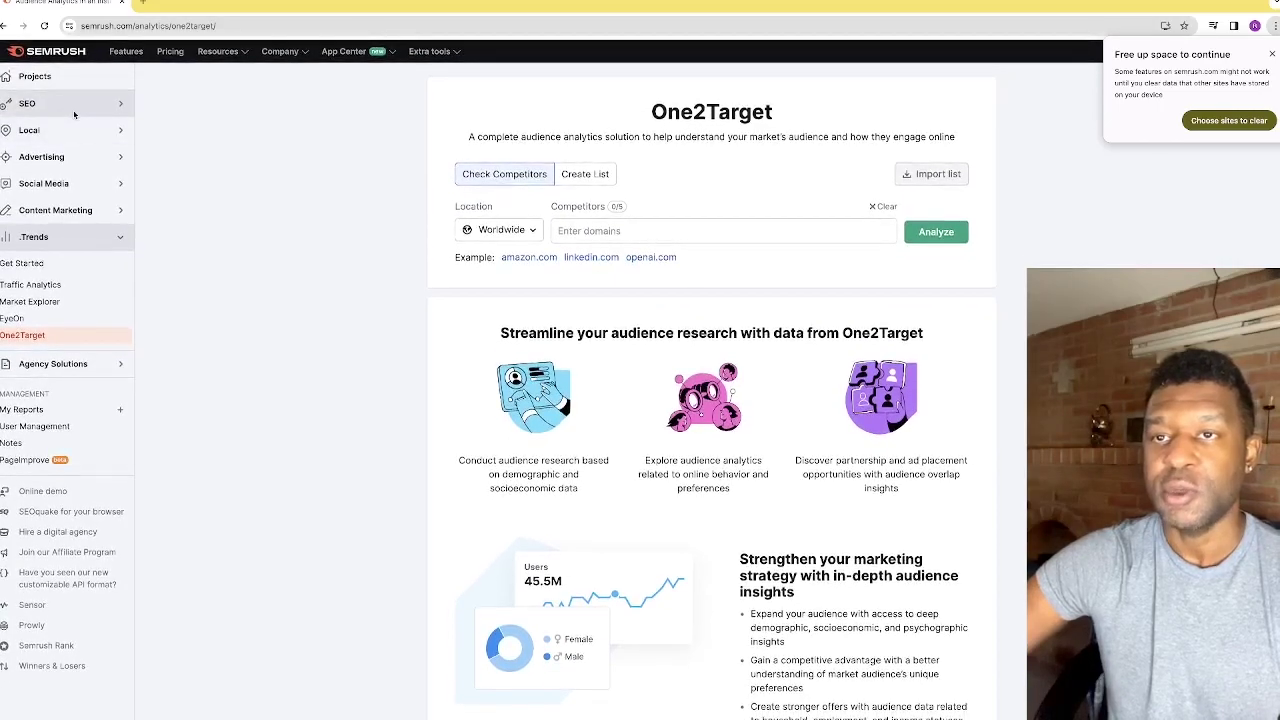
pyautogui.click(121, 104)
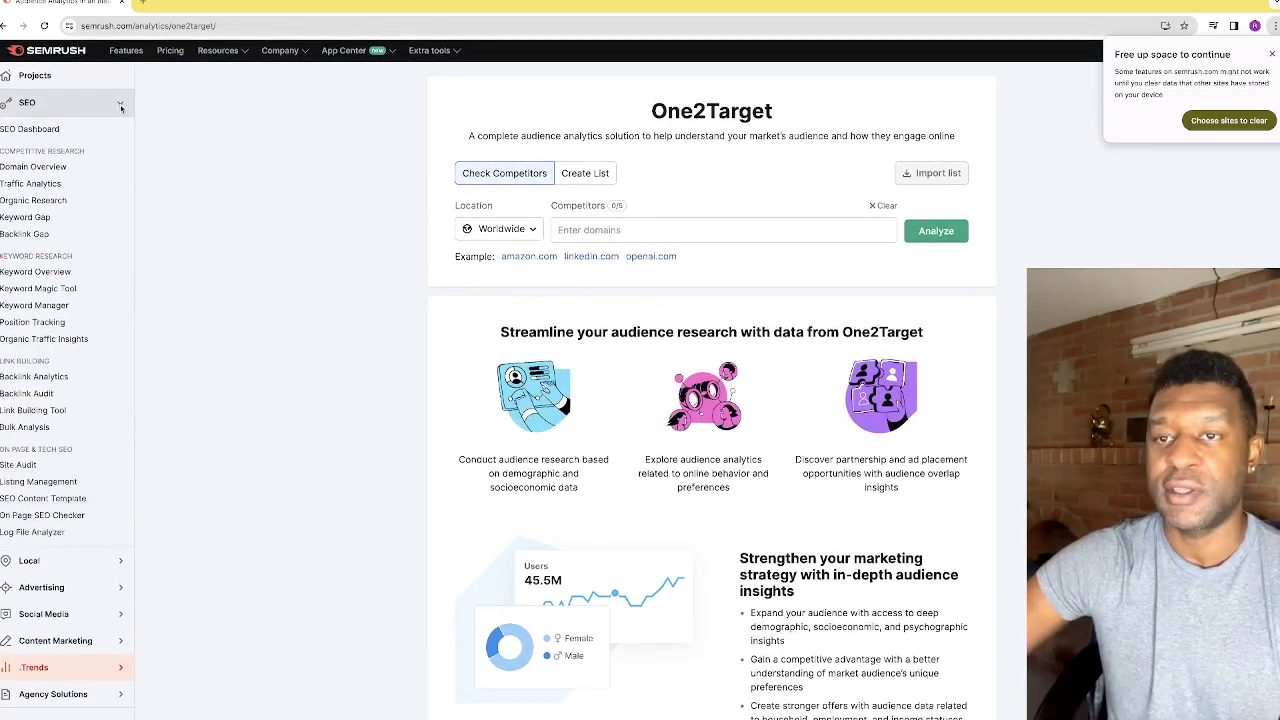
pyautogui.click(71, 210)
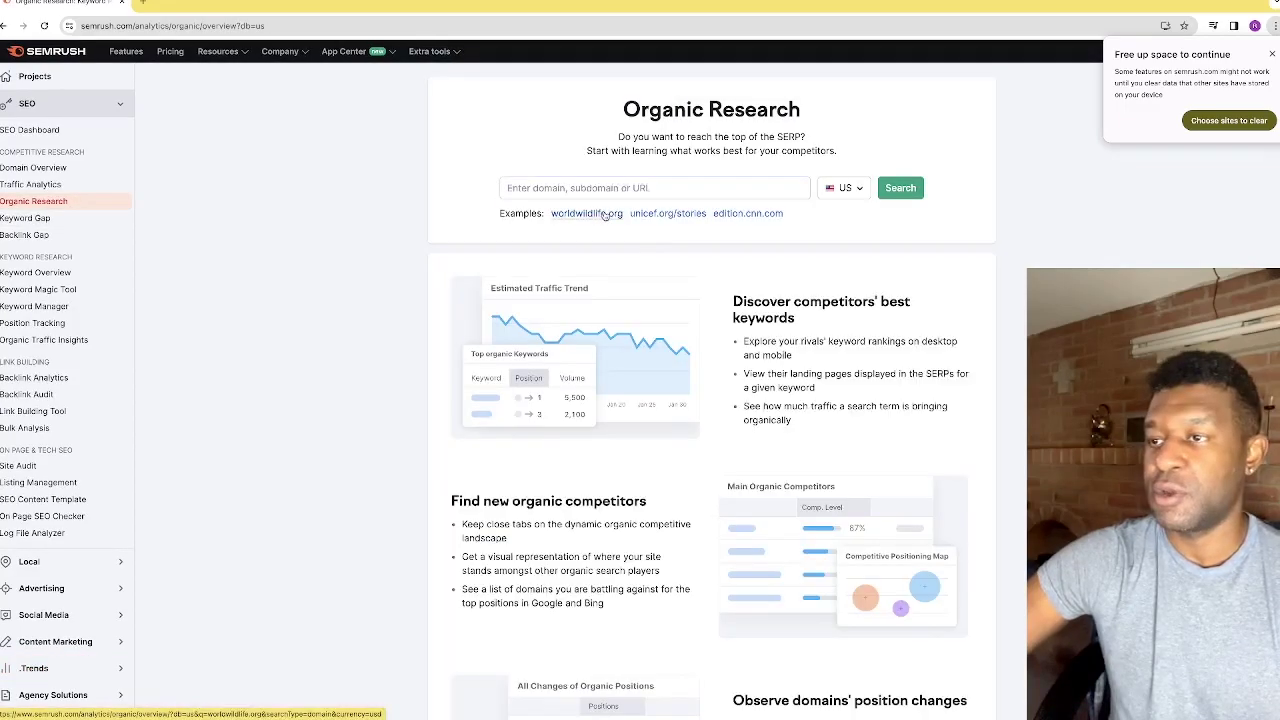
pyautogui.click(604, 215)
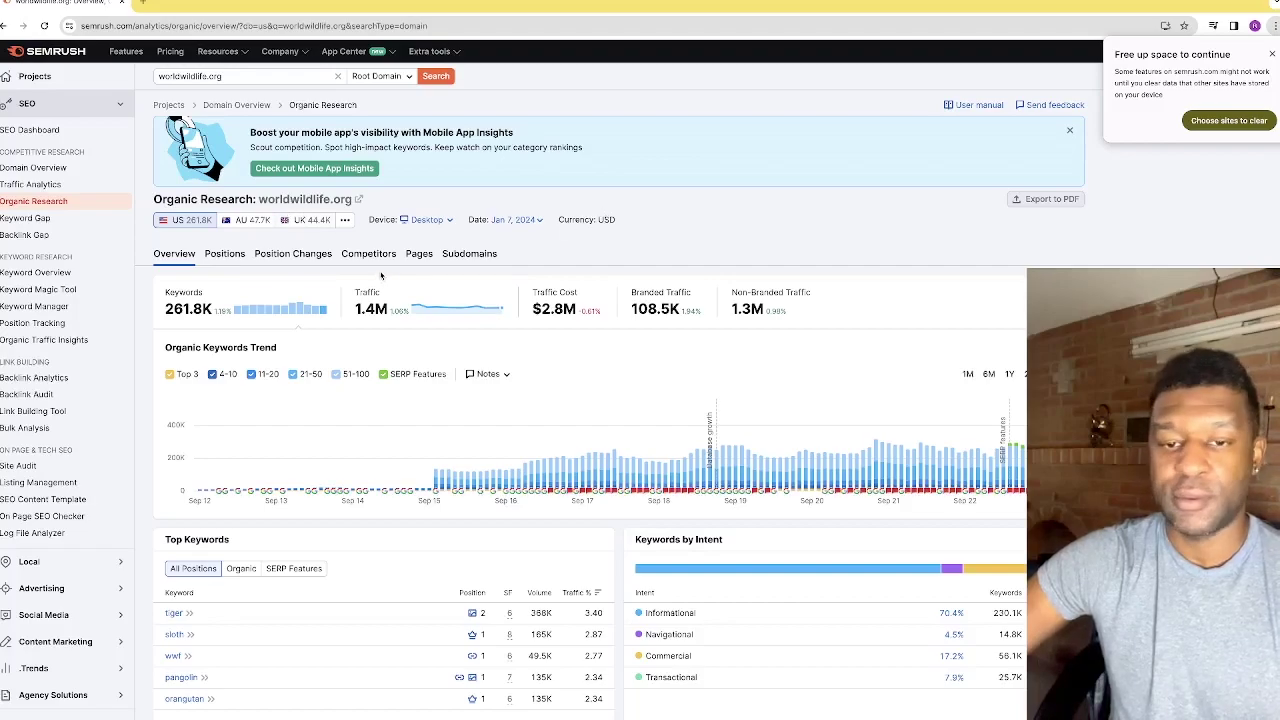
# Examine worldwildlife.org's organic keywords trend over the years and its headline traffic and traffic cost metrics.
pyautogui.moveTo(600, 712)
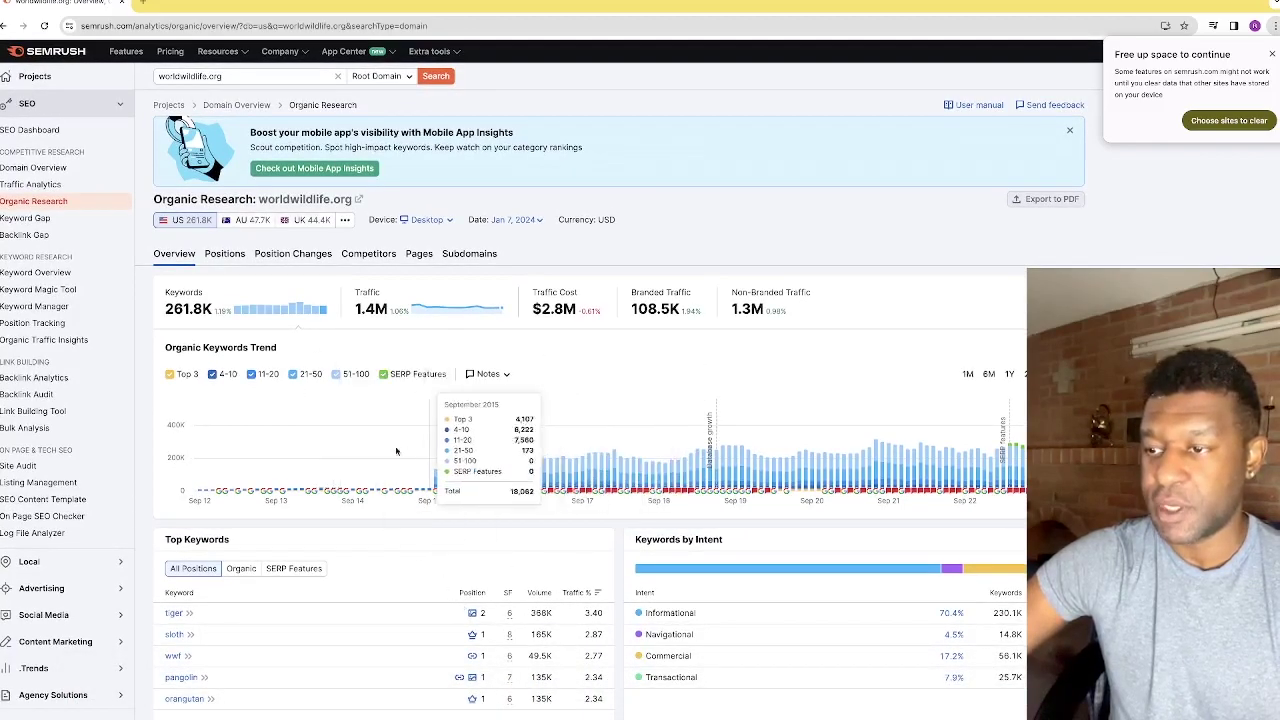
pyautogui.scroll(1, 253, 496)
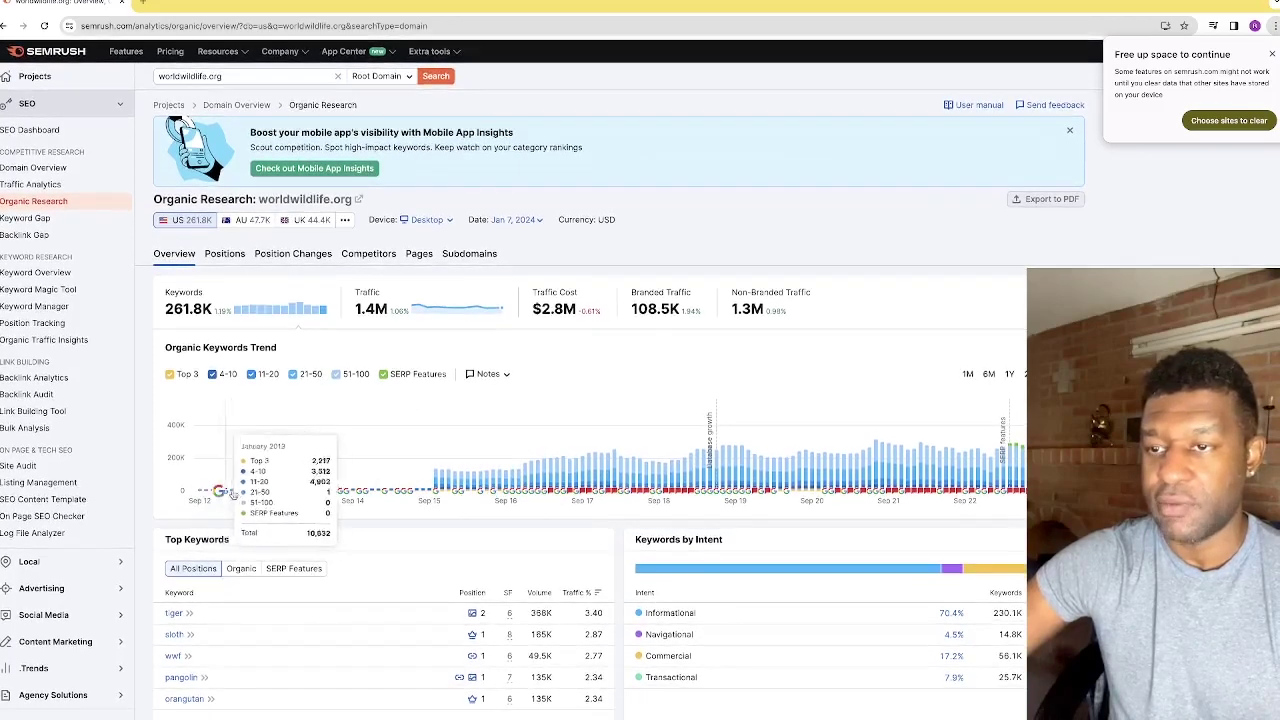
pyautogui.scroll(-1, 648, 466)
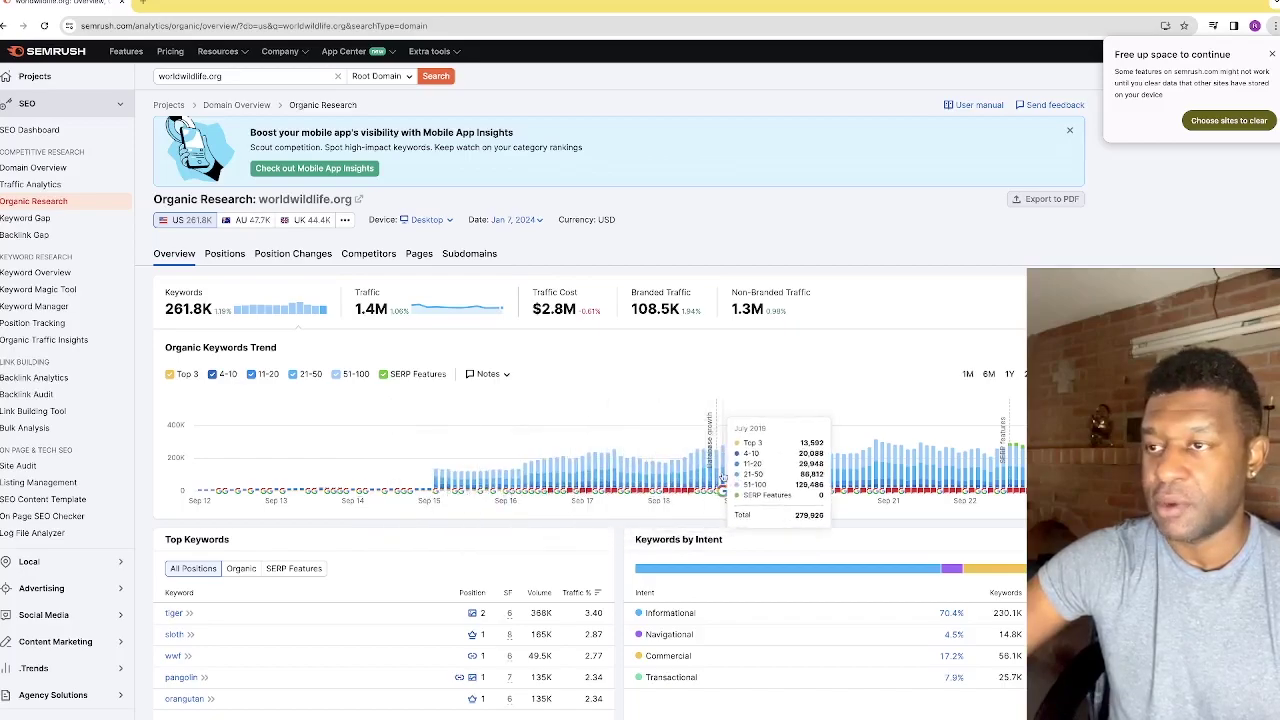
pyautogui.scroll(-3, 850, 477)
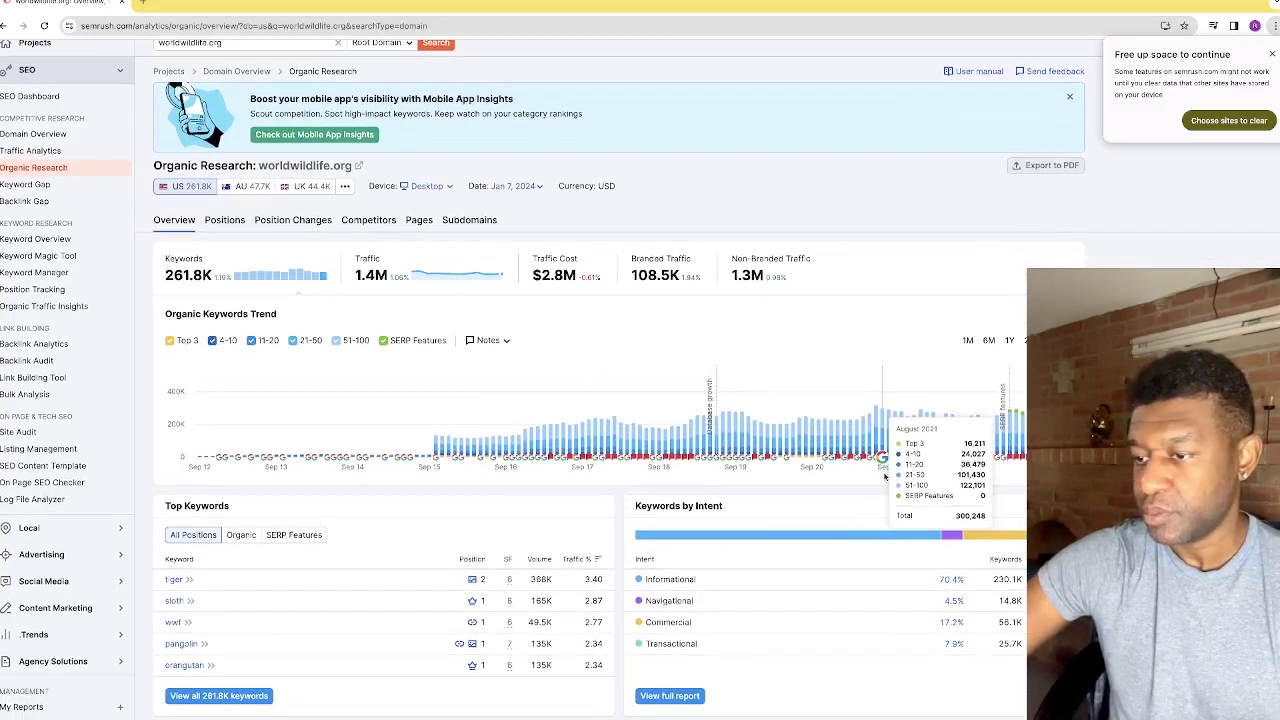
pyautogui.scroll(-1, 884, 477)
pyautogui.scroll(4, 434, 446)
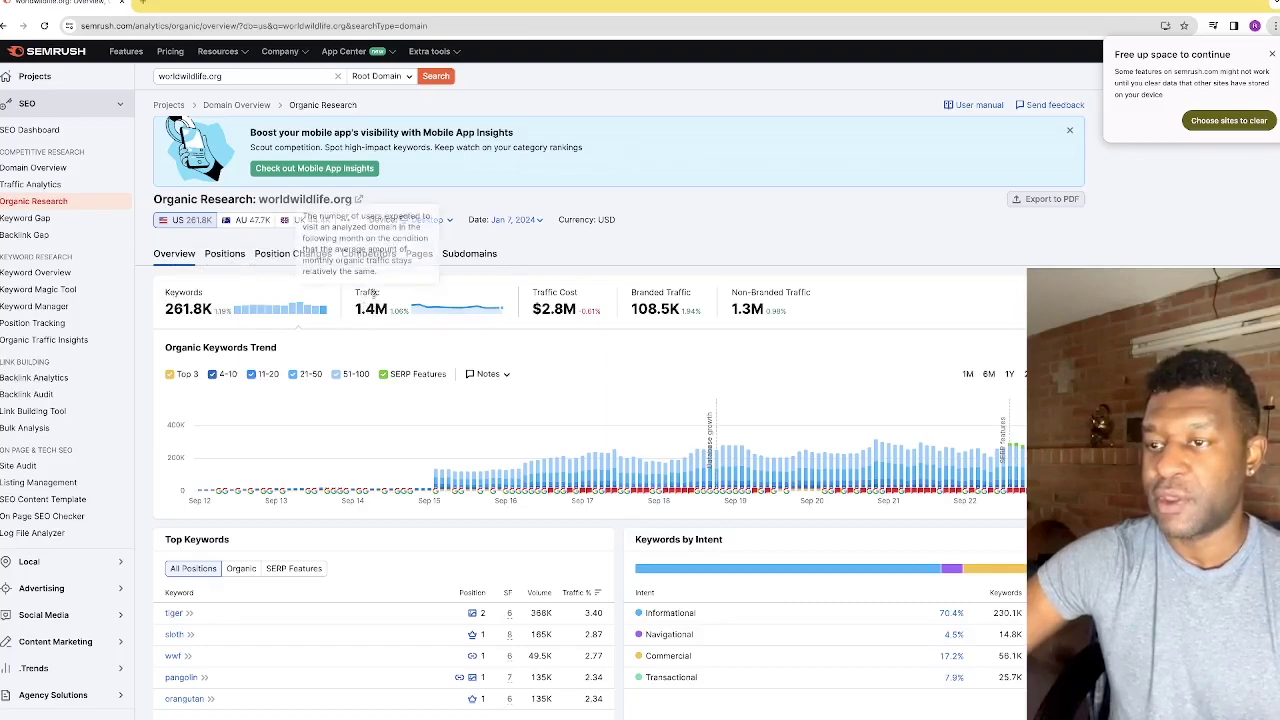
pyautogui.moveTo(571, 302)
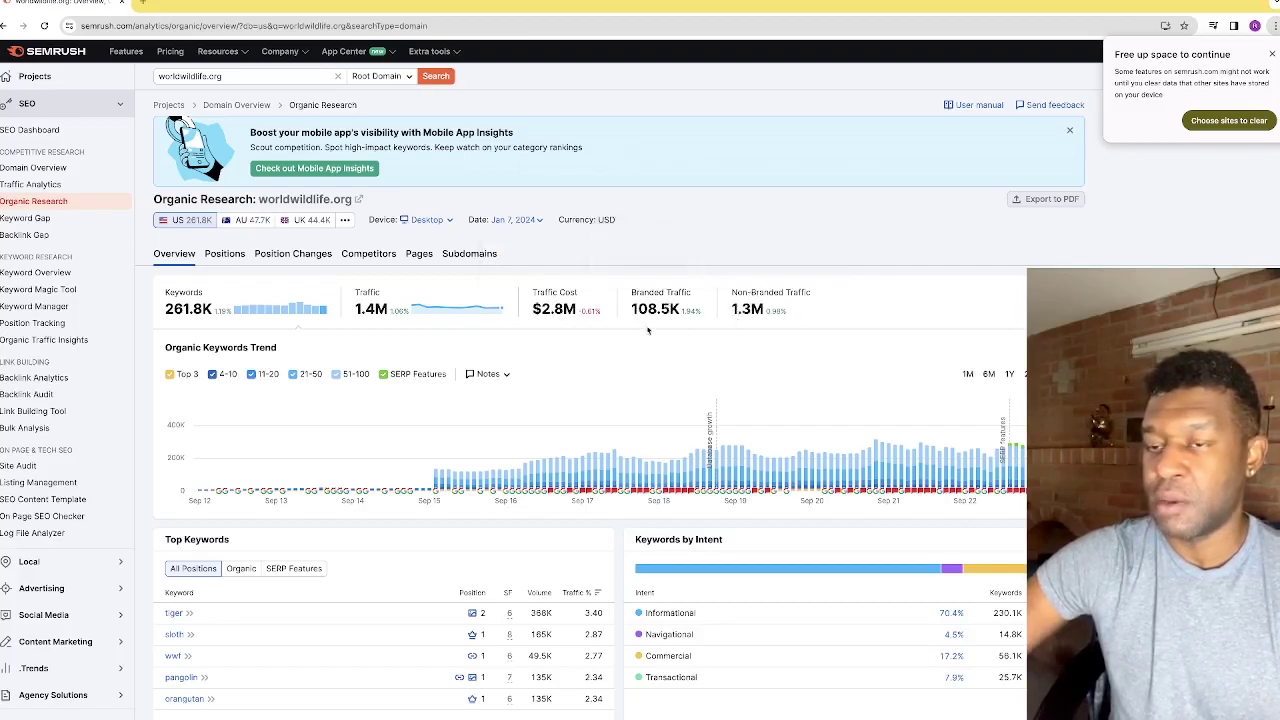
# Review the rest of the organic overview, from top keywords down to the main organic competitors, competition level and competitive positioning map.
pyautogui.scroll(-5, 497, 394)
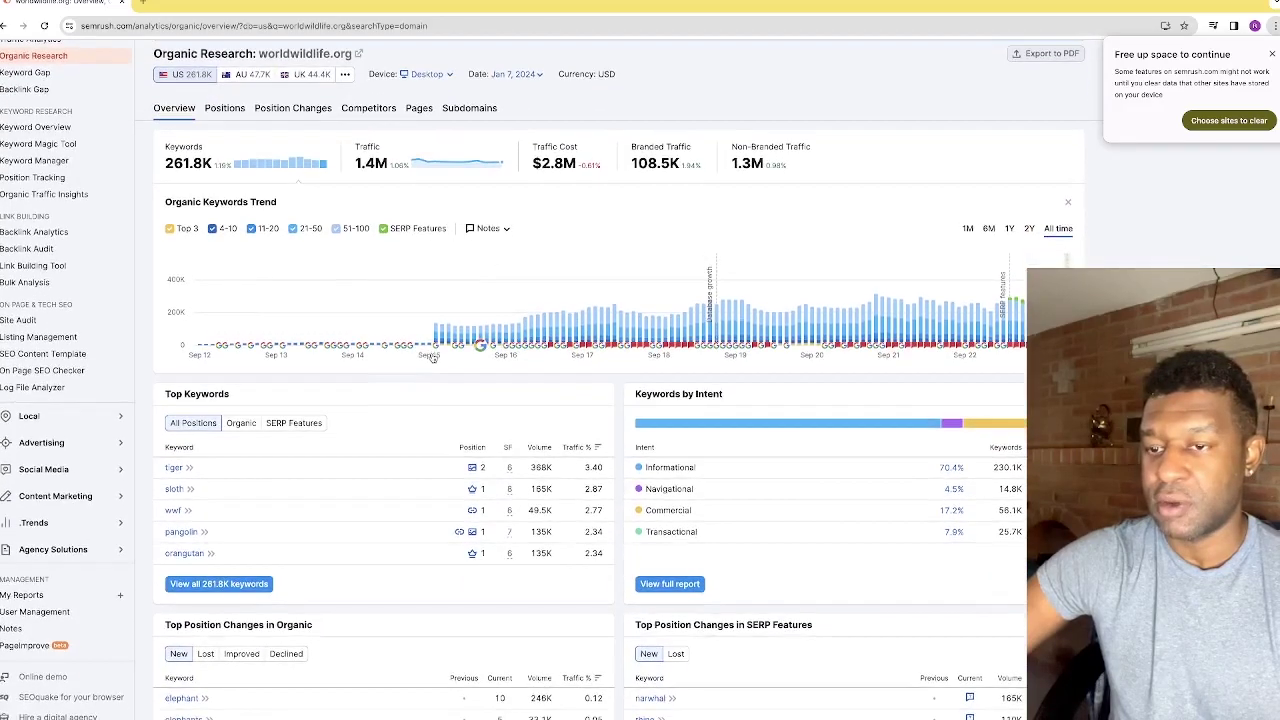
pyautogui.scroll(-3, 432, 357)
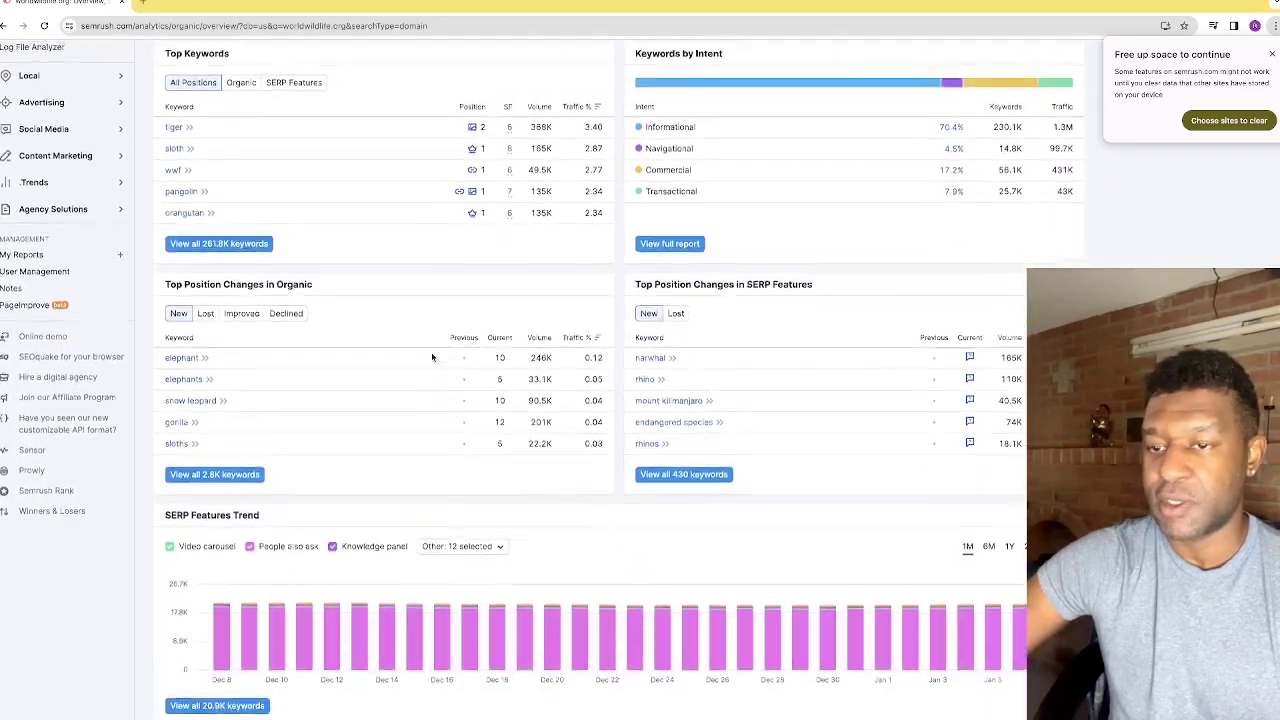
pyautogui.scroll(-8, 432, 357)
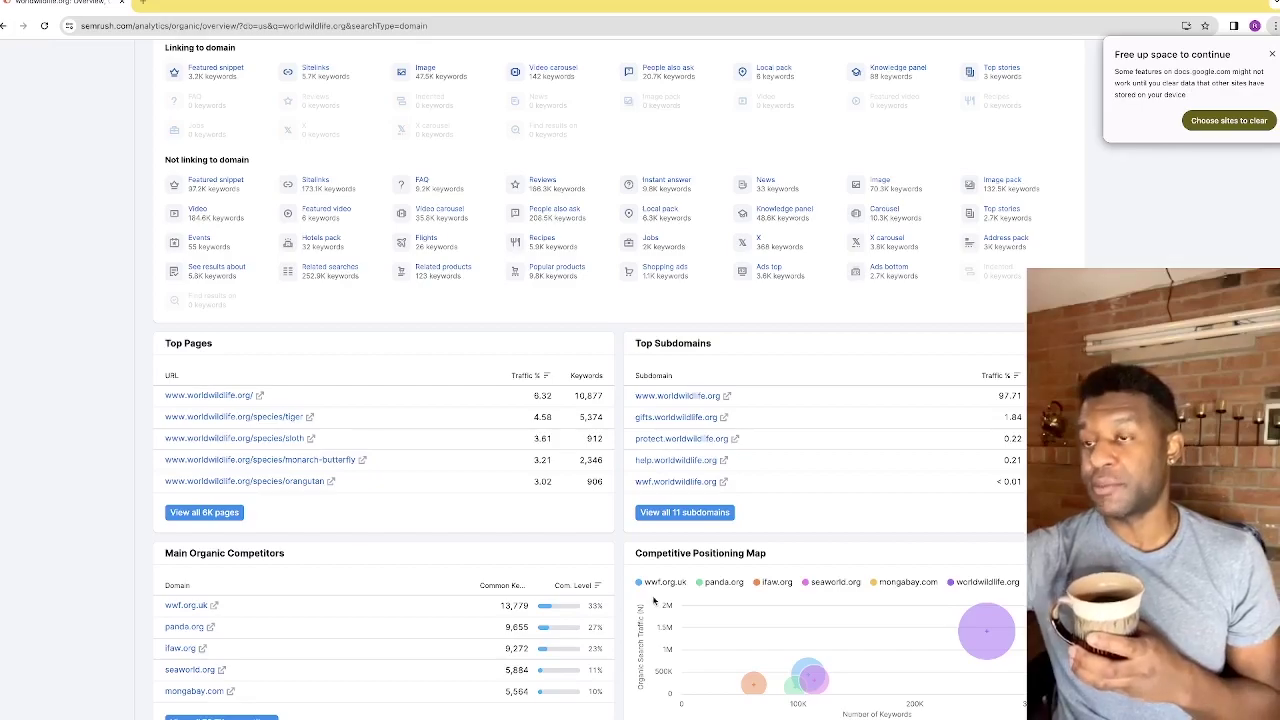
pyautogui.scroll(-1, 655, 600)
pyautogui.scroll(-1, 655, 600)
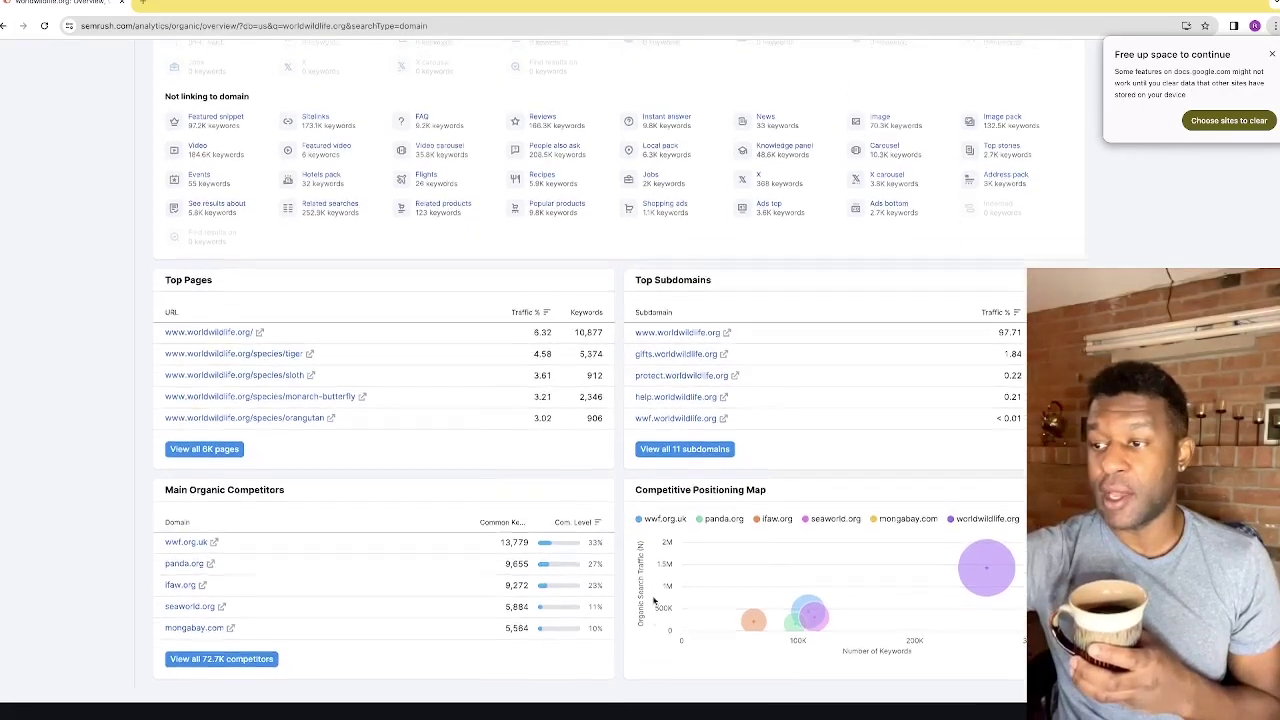
pyautogui.scroll(-1, 655, 600)
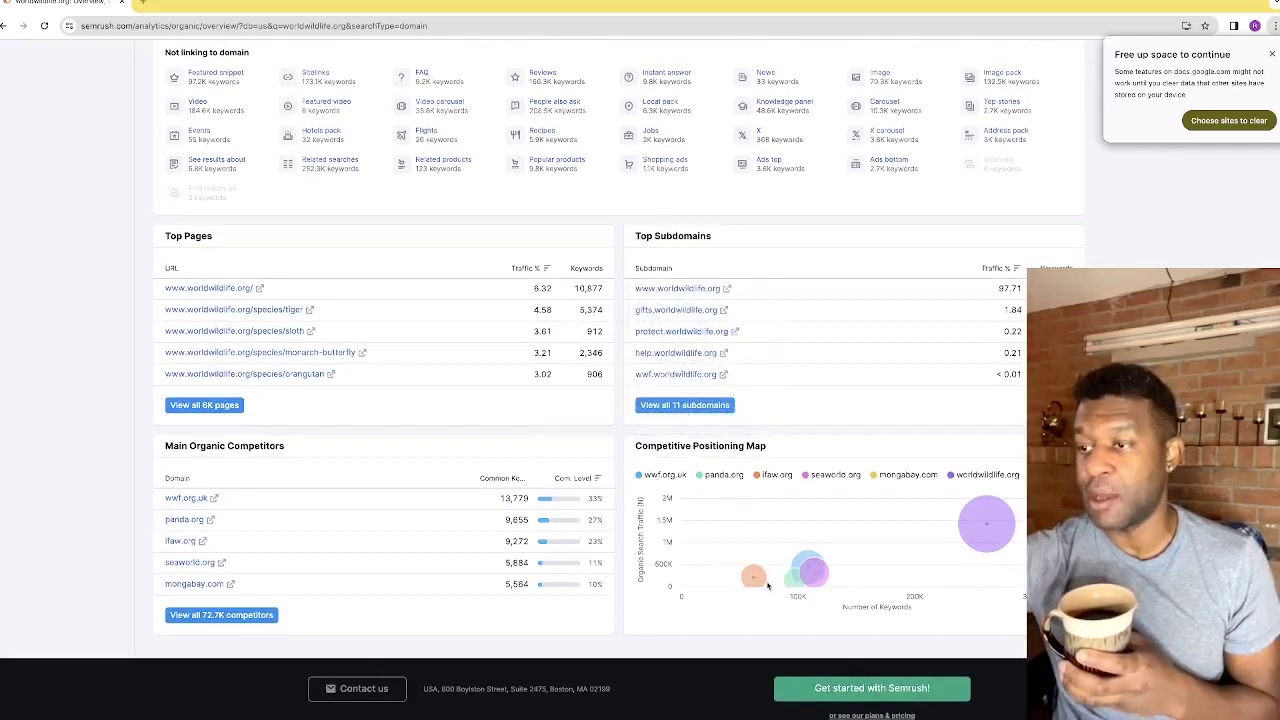
pyautogui.moveTo(812, 570)
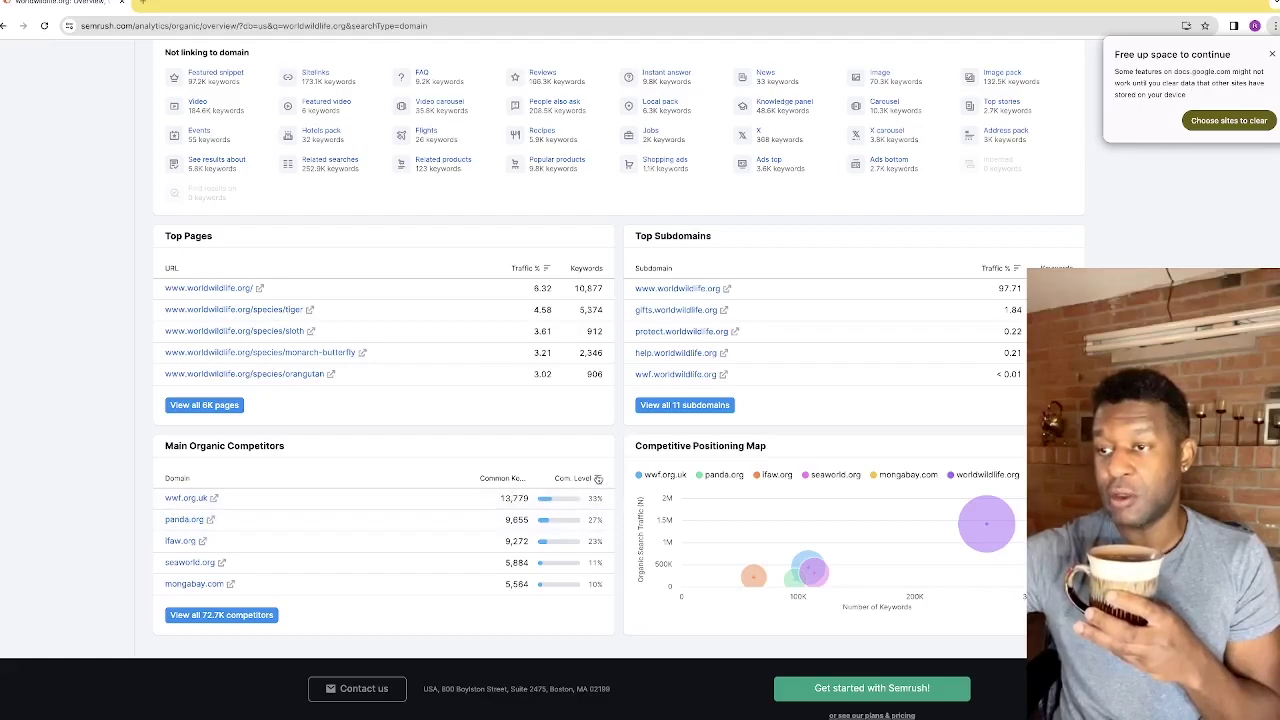
pyautogui.moveTo(590, 480)
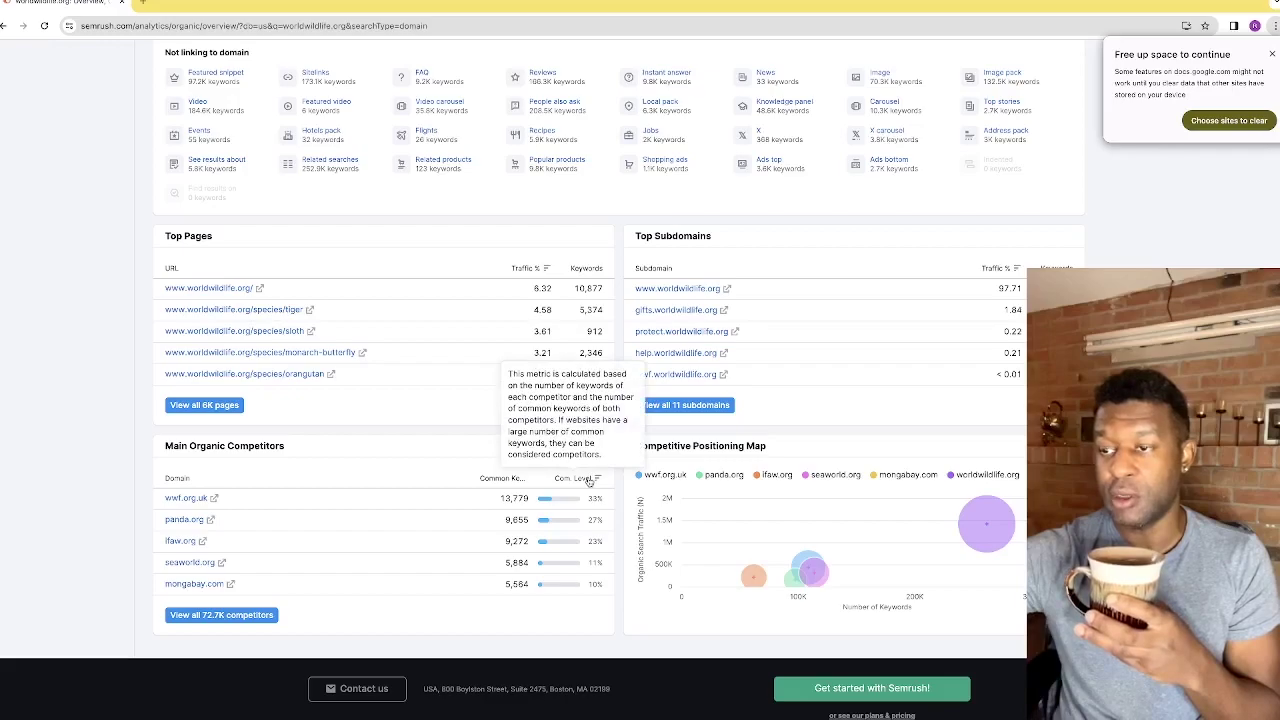
# Open the full list of worldwildlife.org's organic competitors and look through it.
pyautogui.click(257, 615)
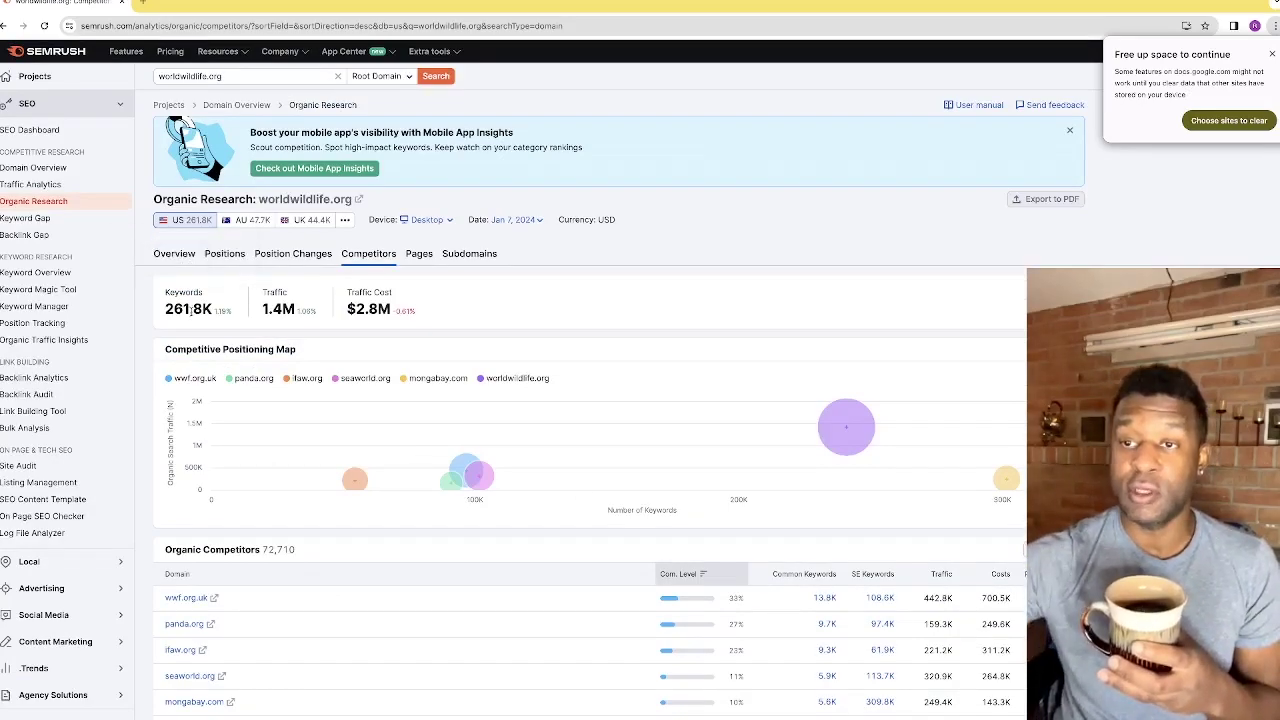
pyautogui.scroll(-5, 246, 393)
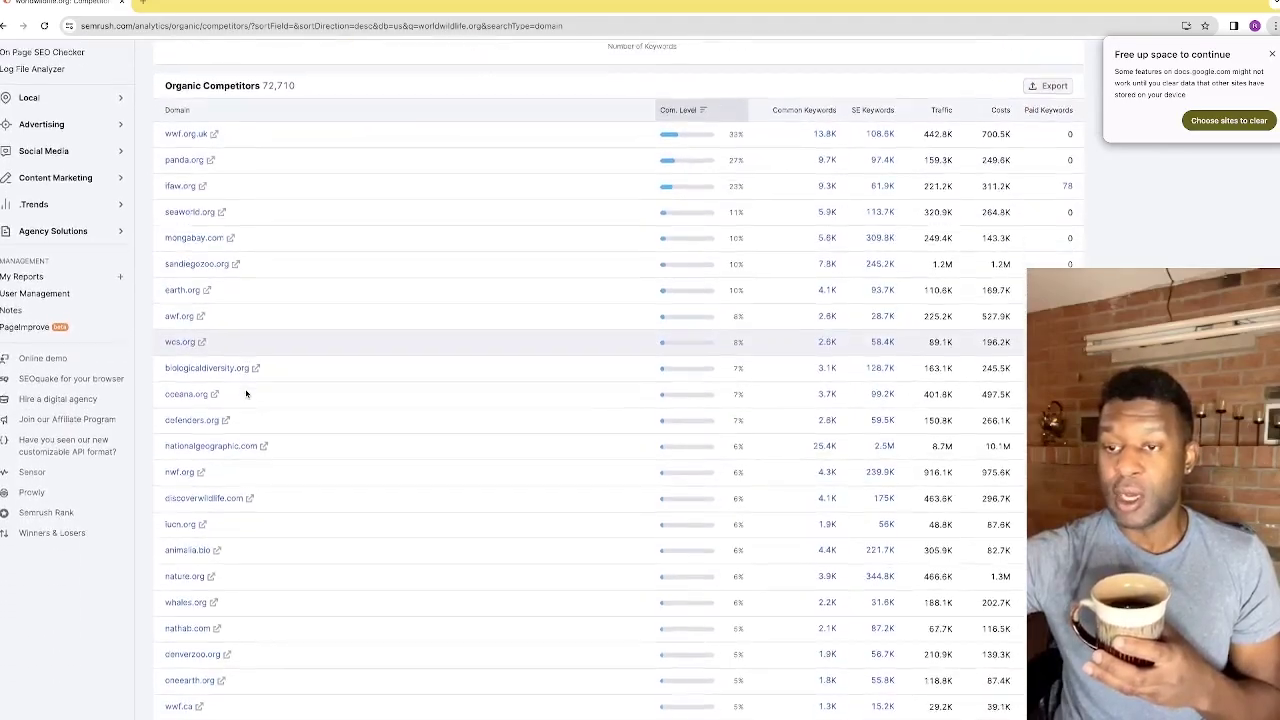
pyautogui.scroll(4, 246, 393)
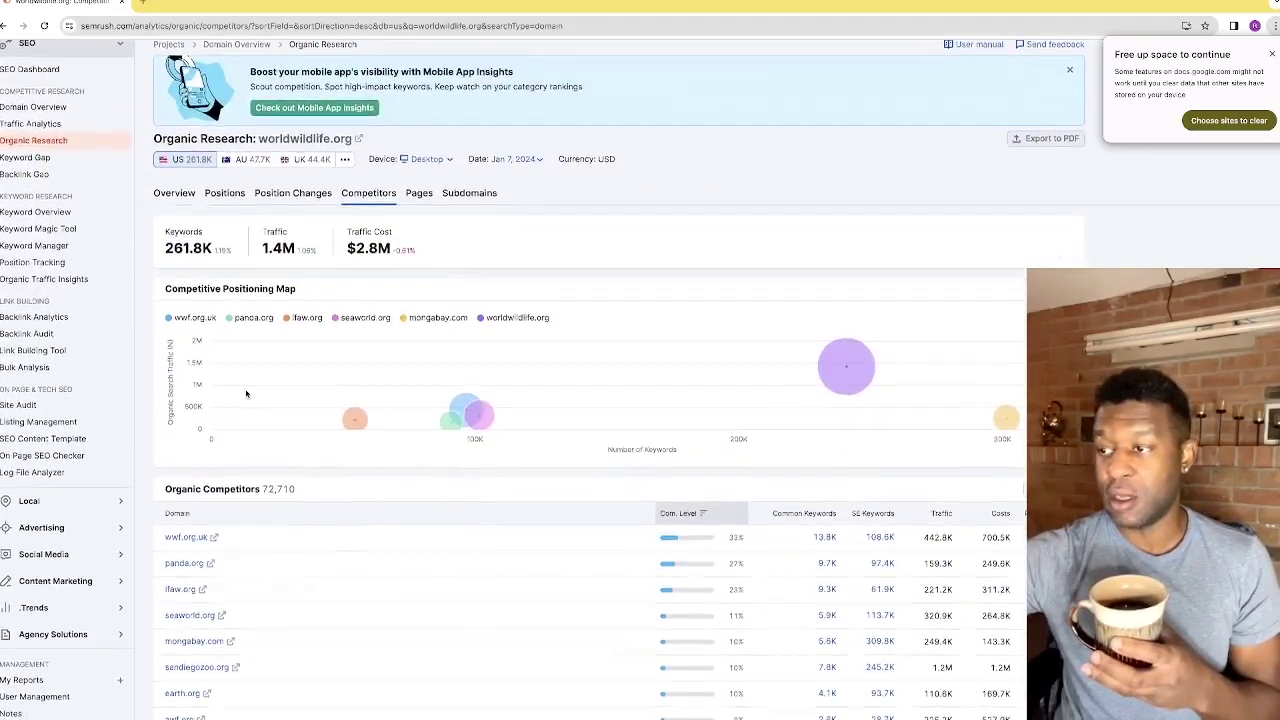
# Open the organic search positions of the competitor wwf.org.uk from its search engine keyword count.
pyautogui.click(878, 497)
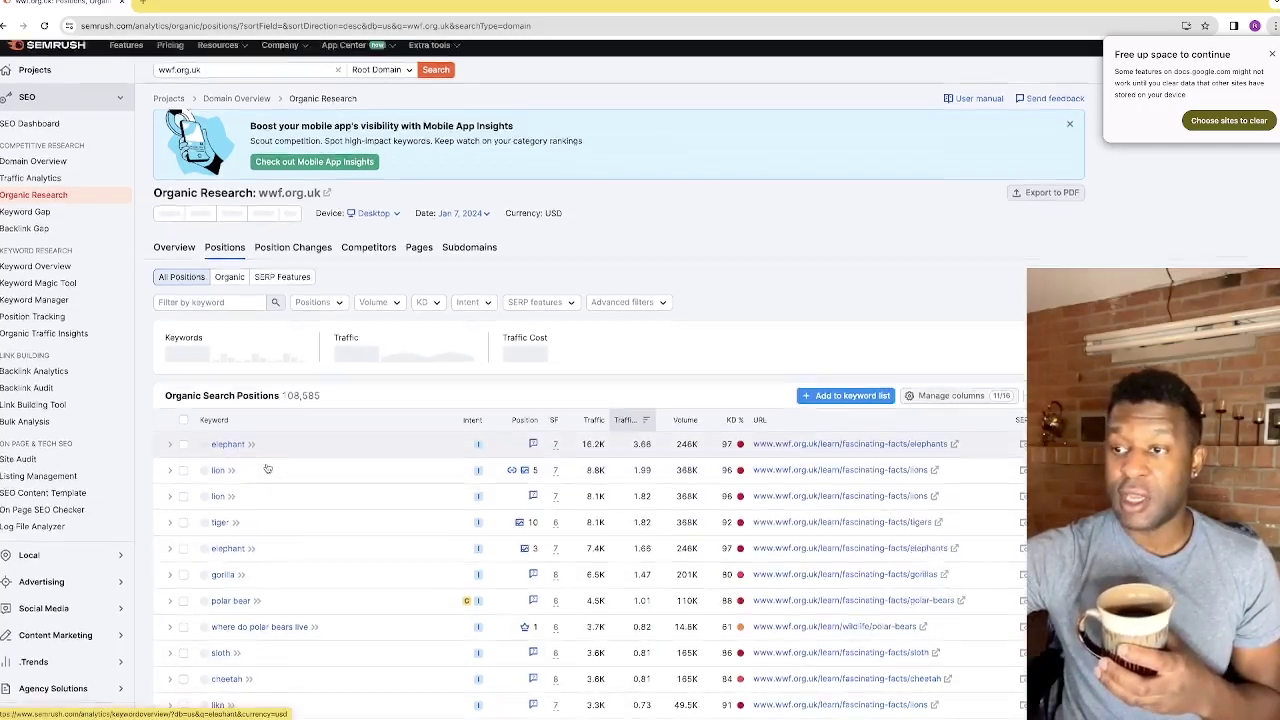
pyautogui.scroll(-1, 326, 480)
pyautogui.scroll(-1, 326, 480)
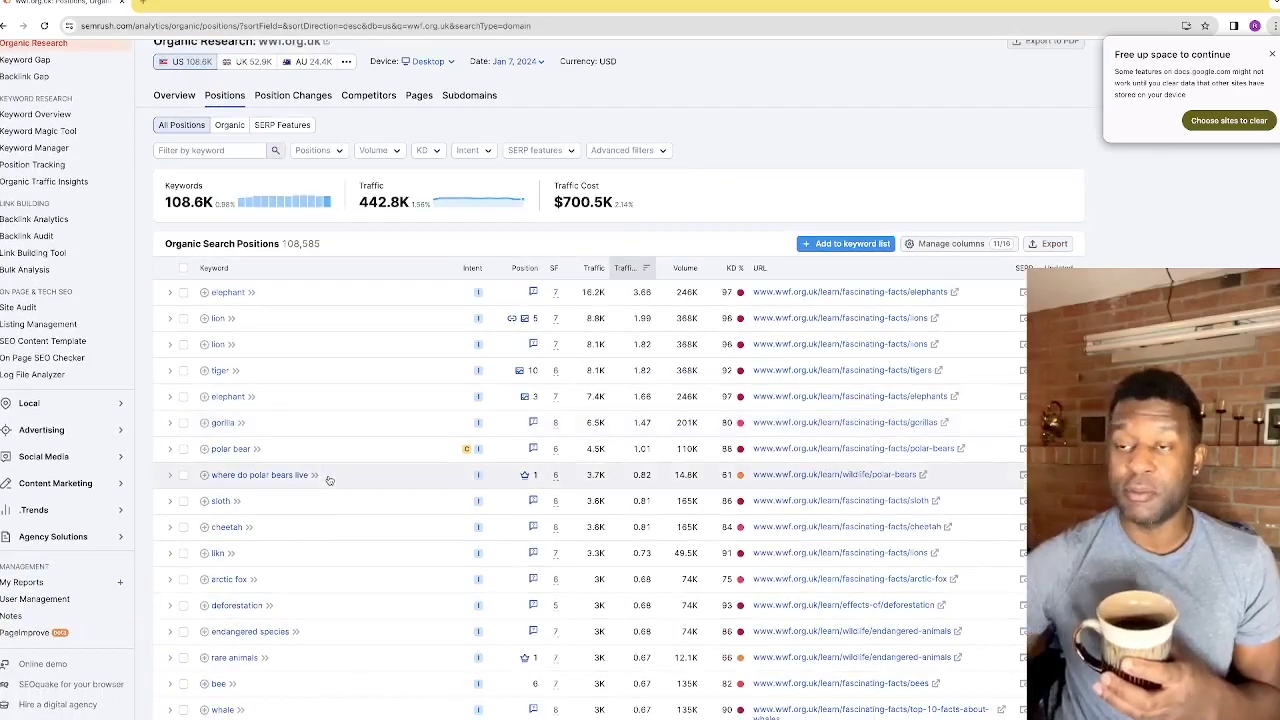
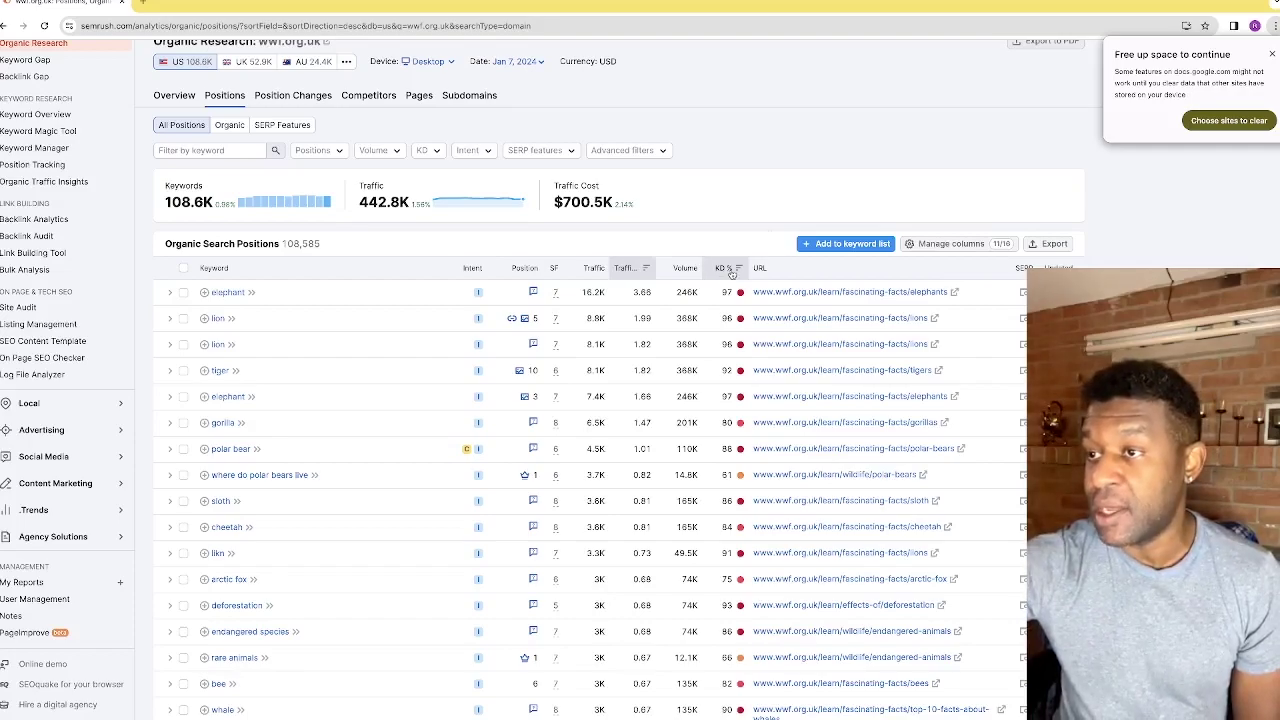
# Sort wwf.org.uk's organic search positions by keyword difficulty, from lowest to highest.
pyautogui.click(731, 270)
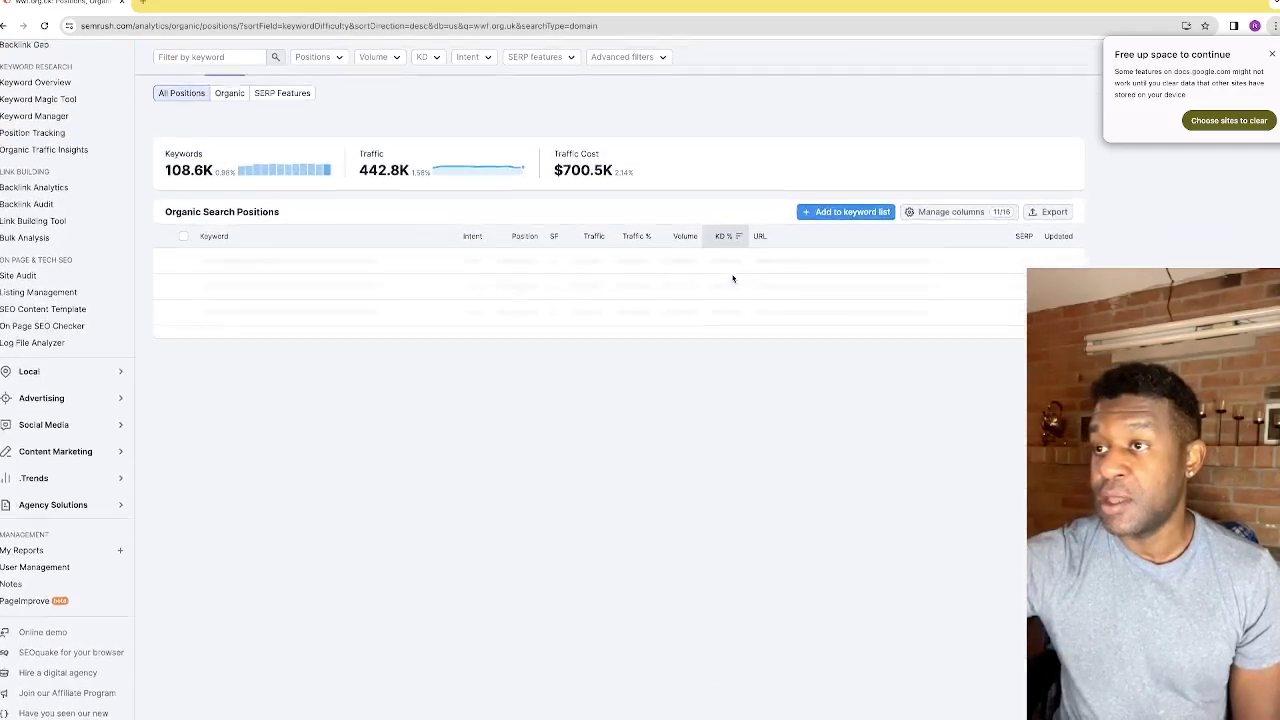
pyautogui.scroll(1, 722, 283)
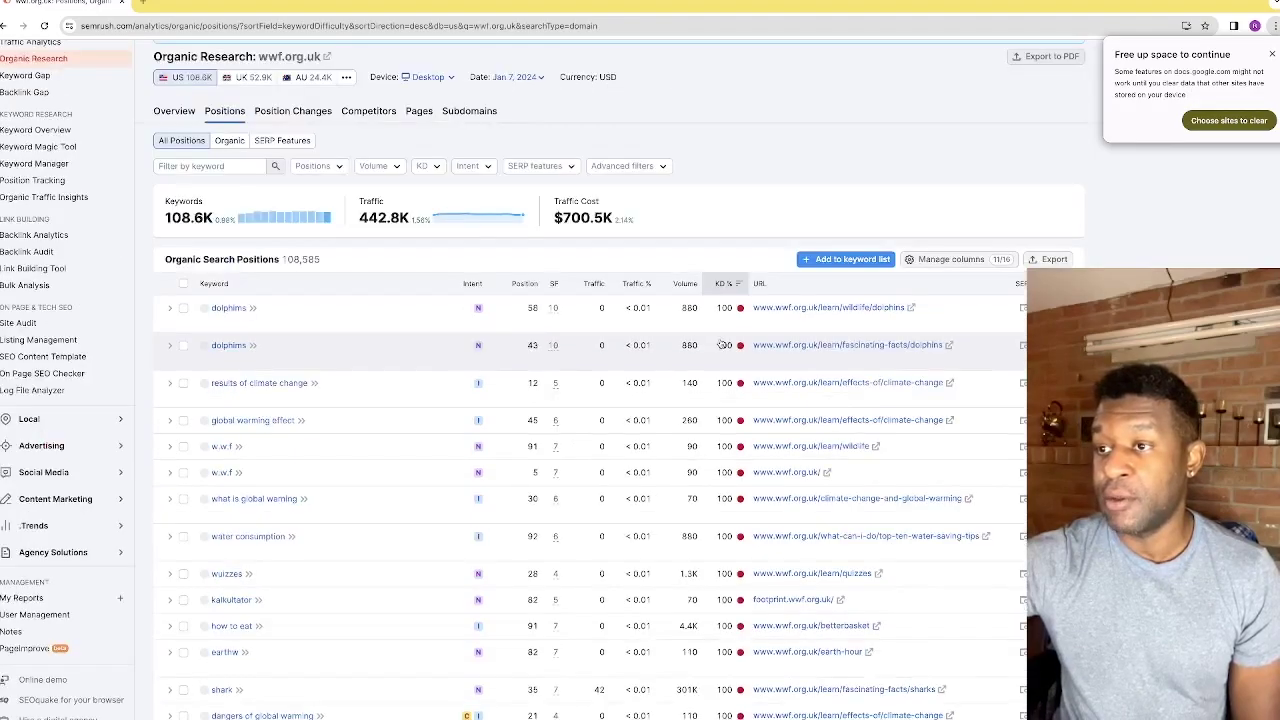
pyautogui.click(742, 288)
pyautogui.scroll(-2, 741, 289)
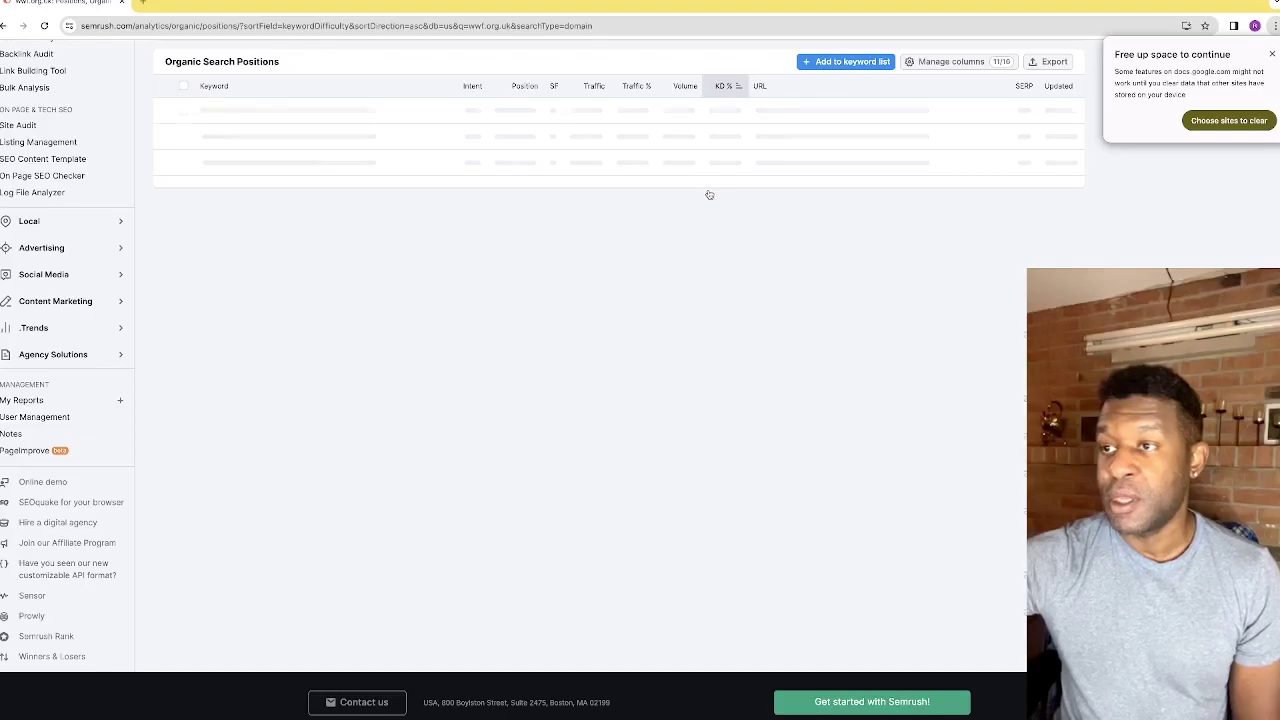
pyautogui.scroll(1, 733, 175)
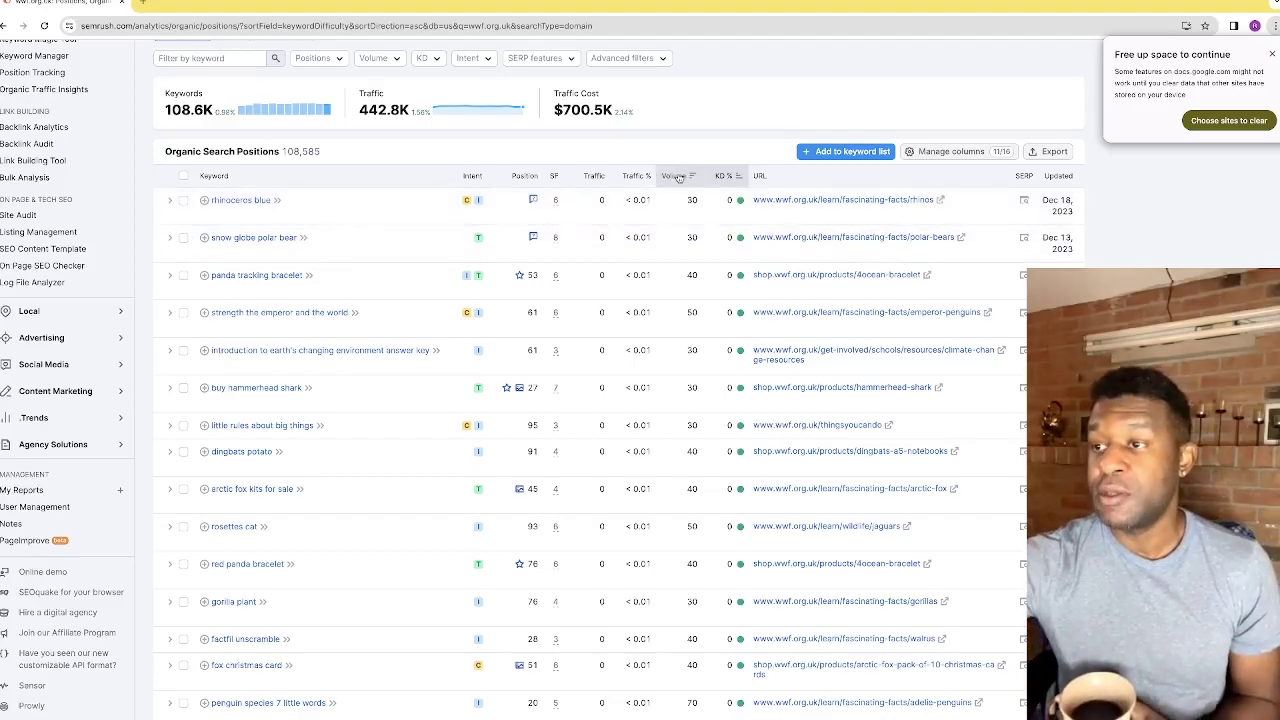
# Look through wwf.org.uk's lowest-difficulty keywords and compare their search volumes.
pyautogui.scroll(-2, 690, 230)
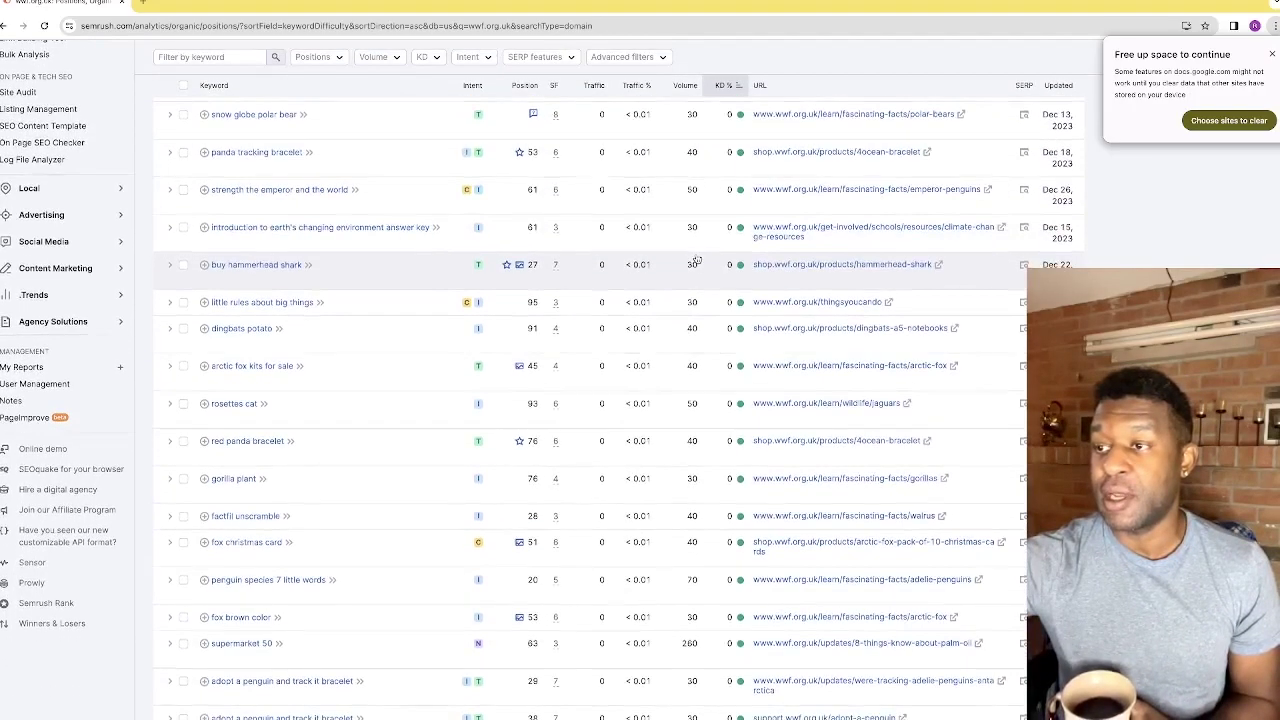
pyautogui.scroll(-5, 695, 260)
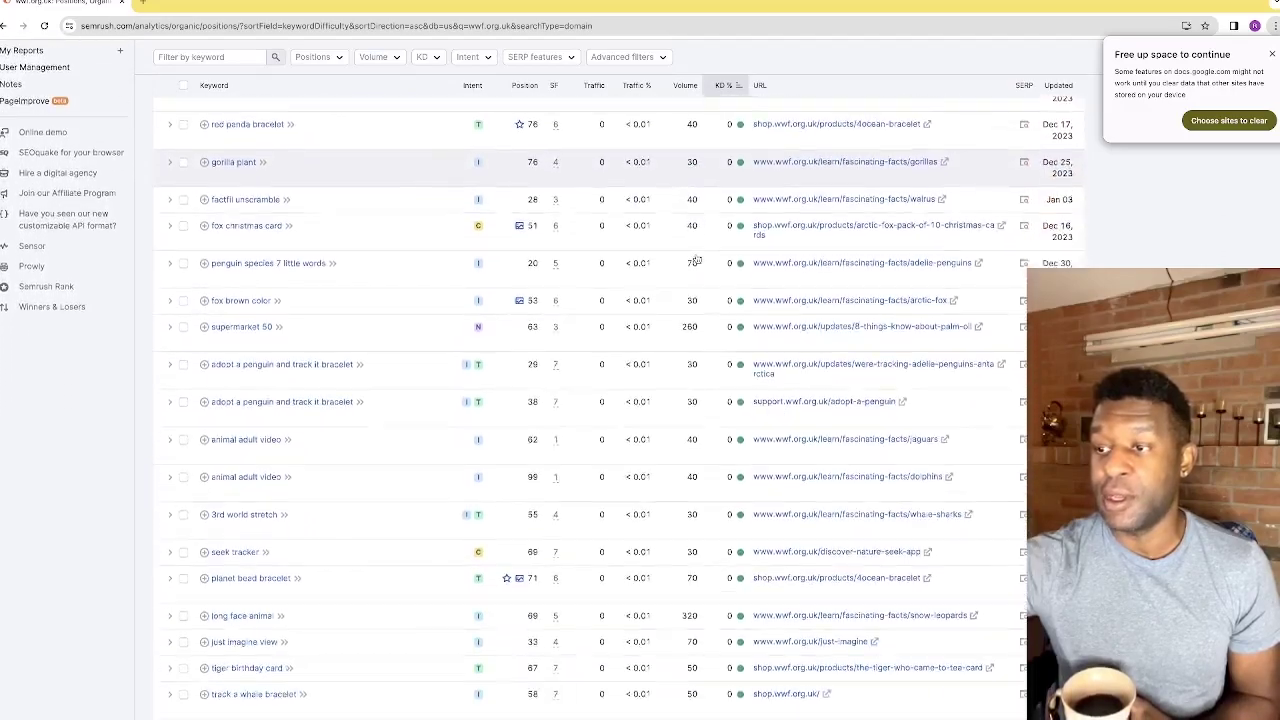
pyautogui.scroll(-1, 695, 259)
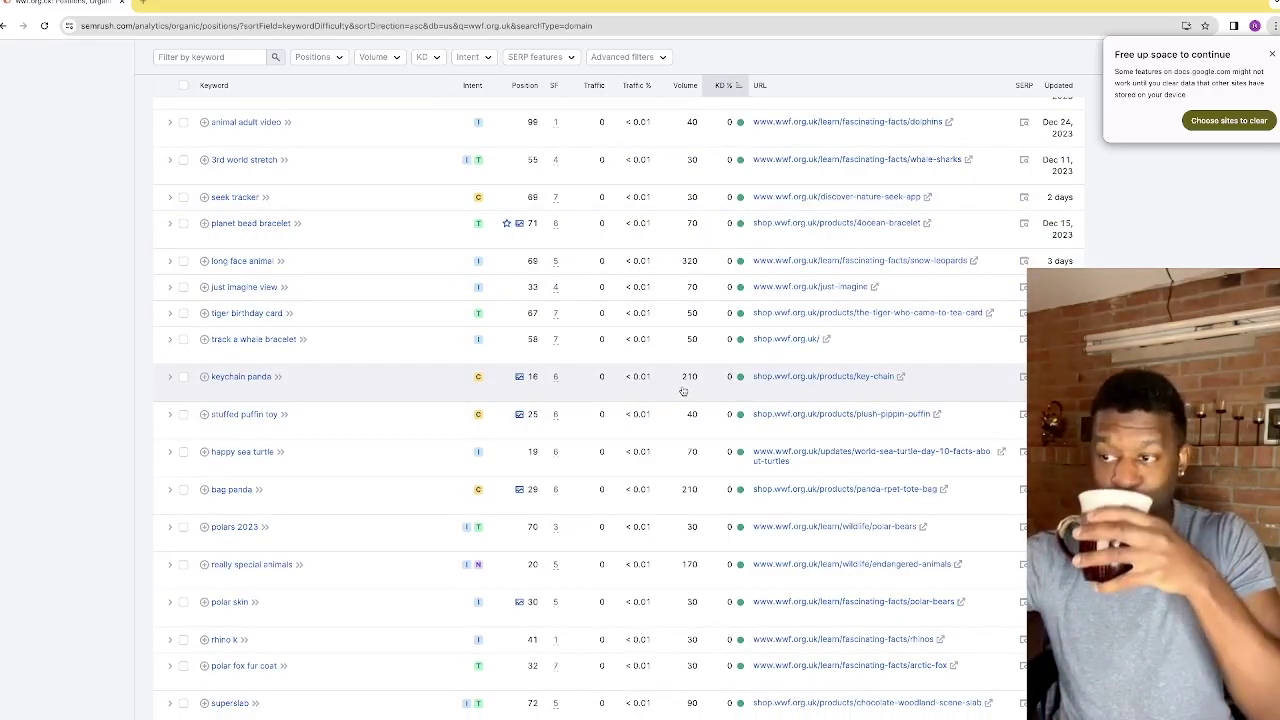
pyautogui.scroll(-1, 695, 420)
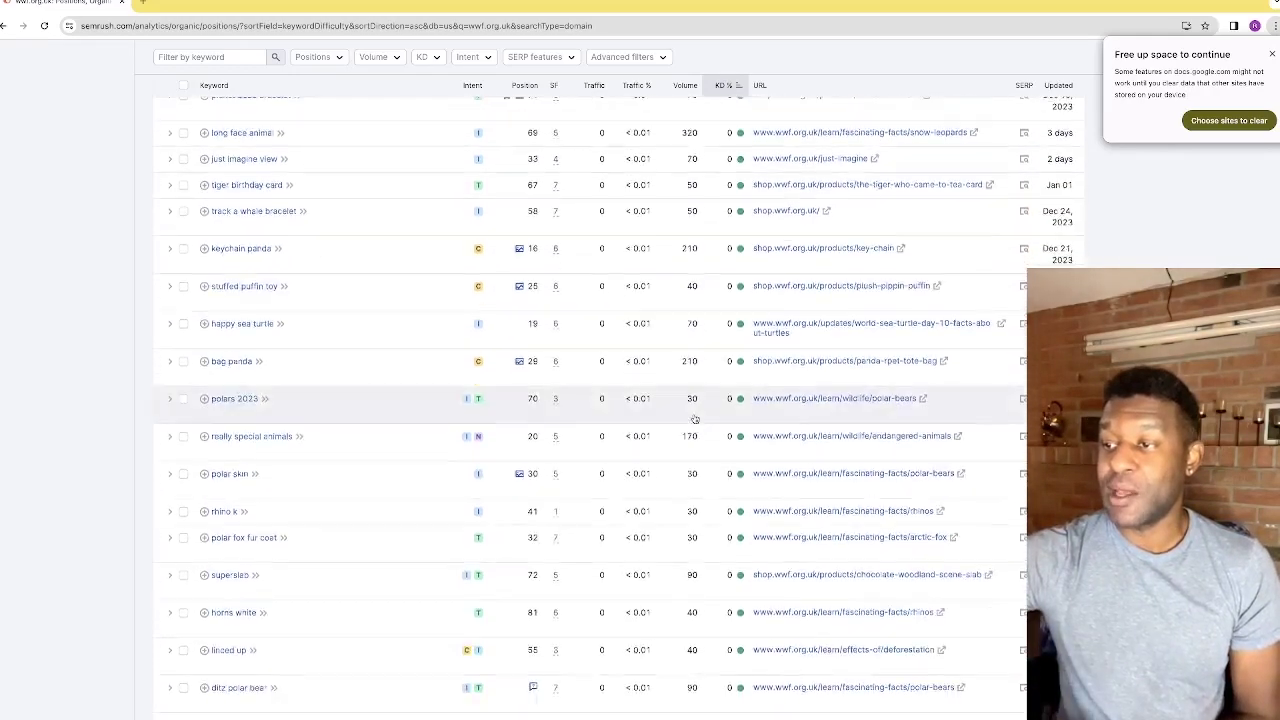
pyautogui.scroll(-1, 695, 370)
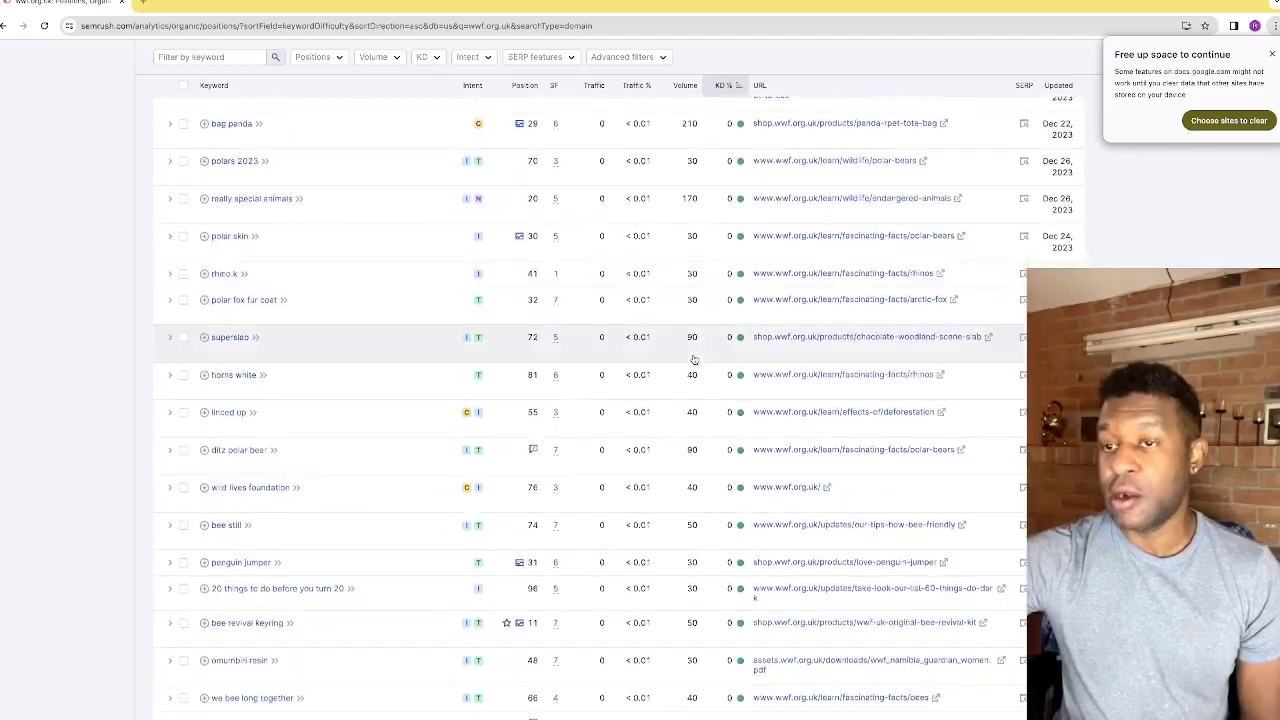
pyautogui.scroll(-5, 694, 359)
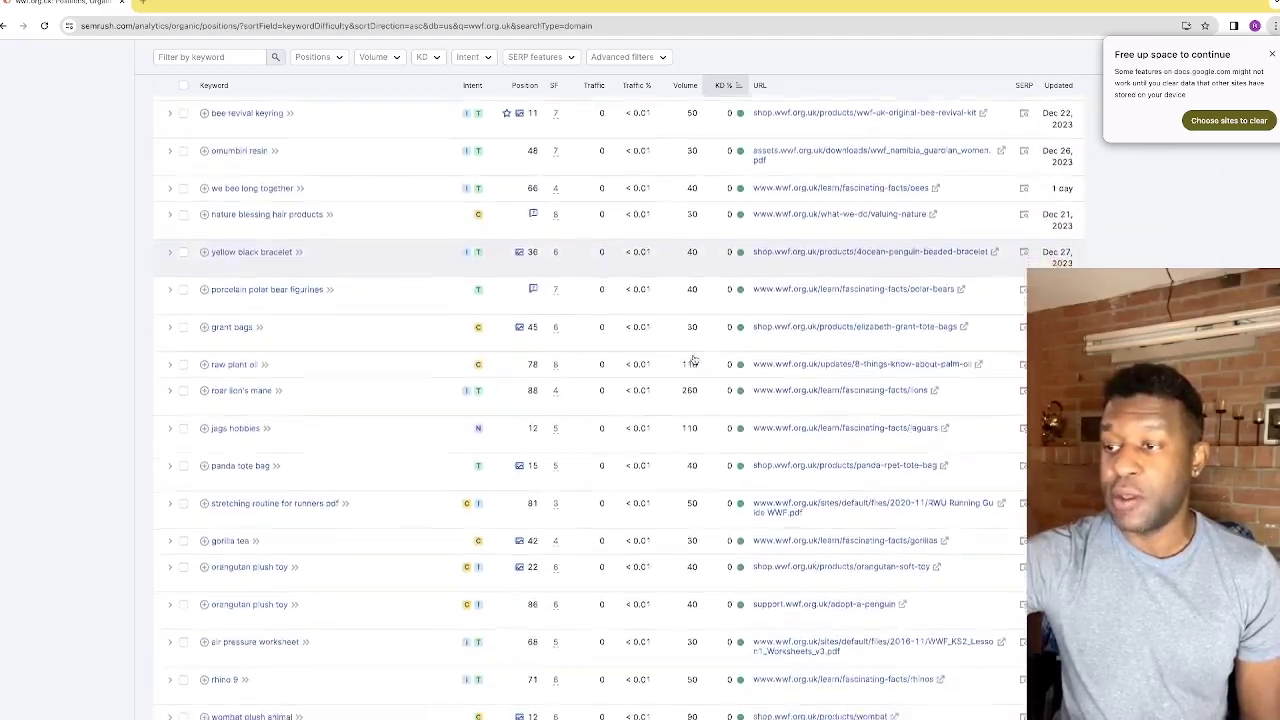
pyautogui.scroll(-1, 694, 359)
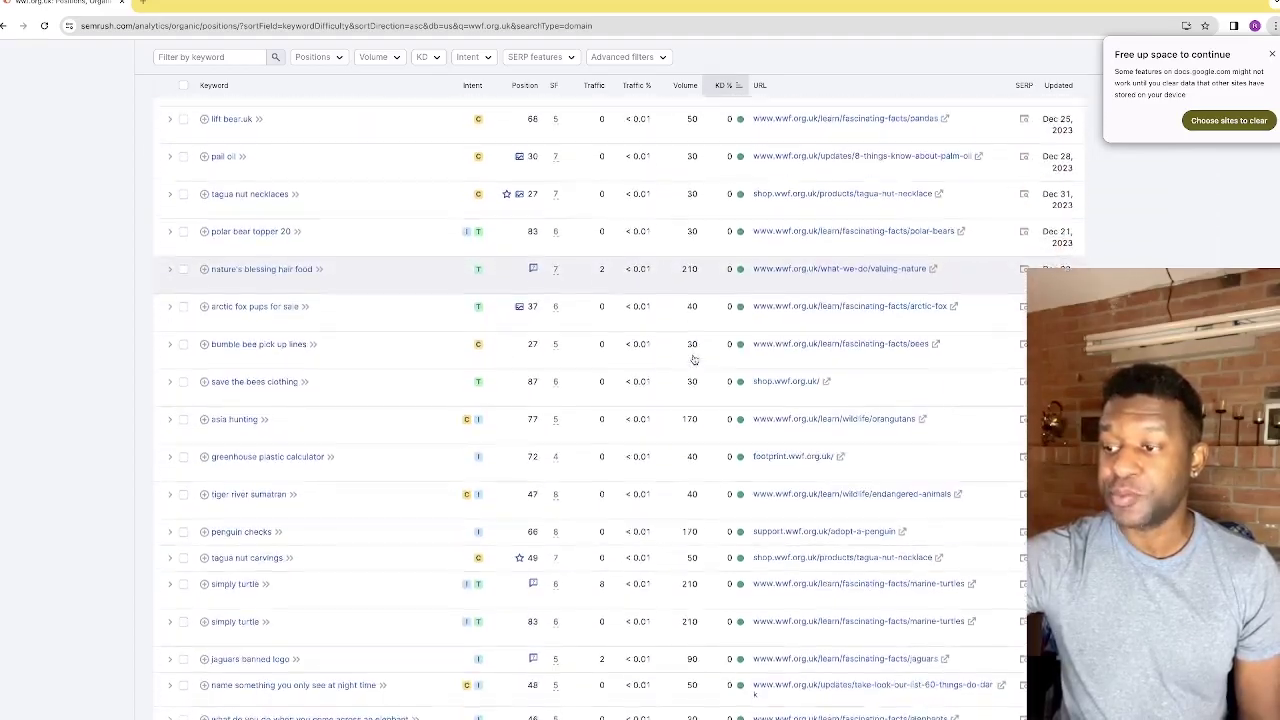
pyautogui.scroll(-5, 694, 359)
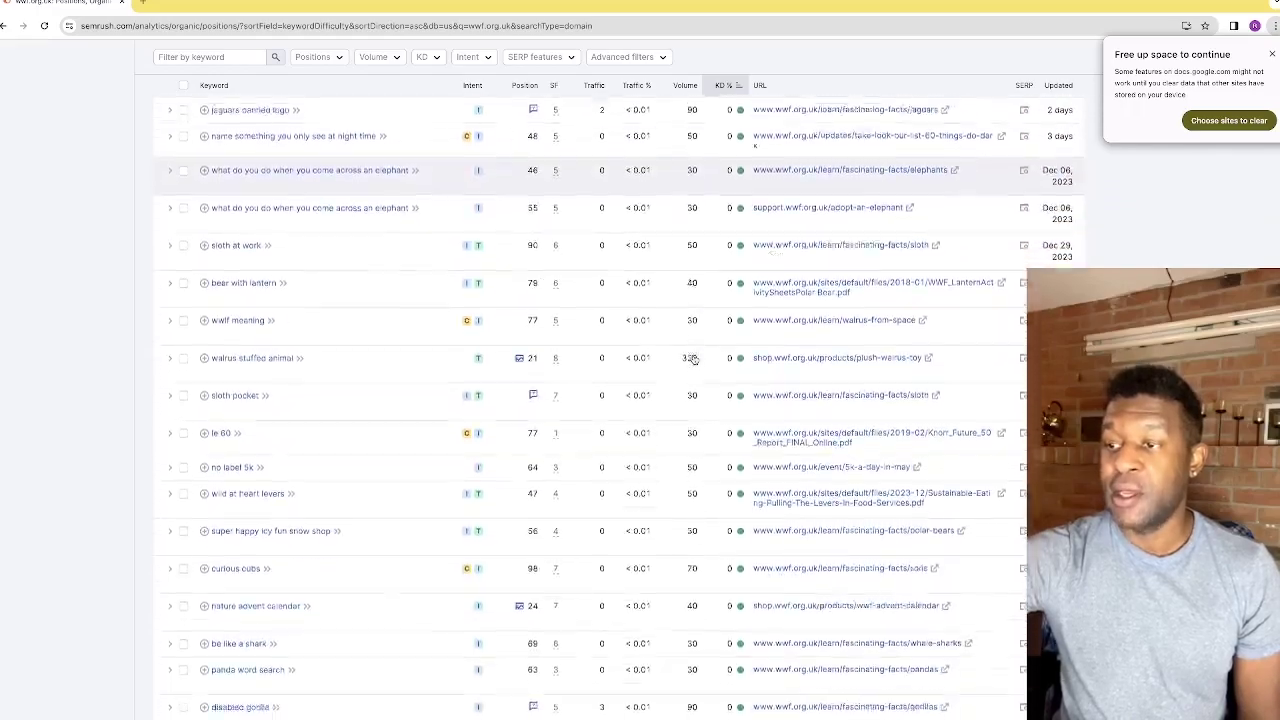
# Scan wwf.org.uk's keywords with 0% difficulty again for topics that have a higher search volume.
pyautogui.scroll(-2, 694, 359)
pyautogui.scroll(8, 694, 359)
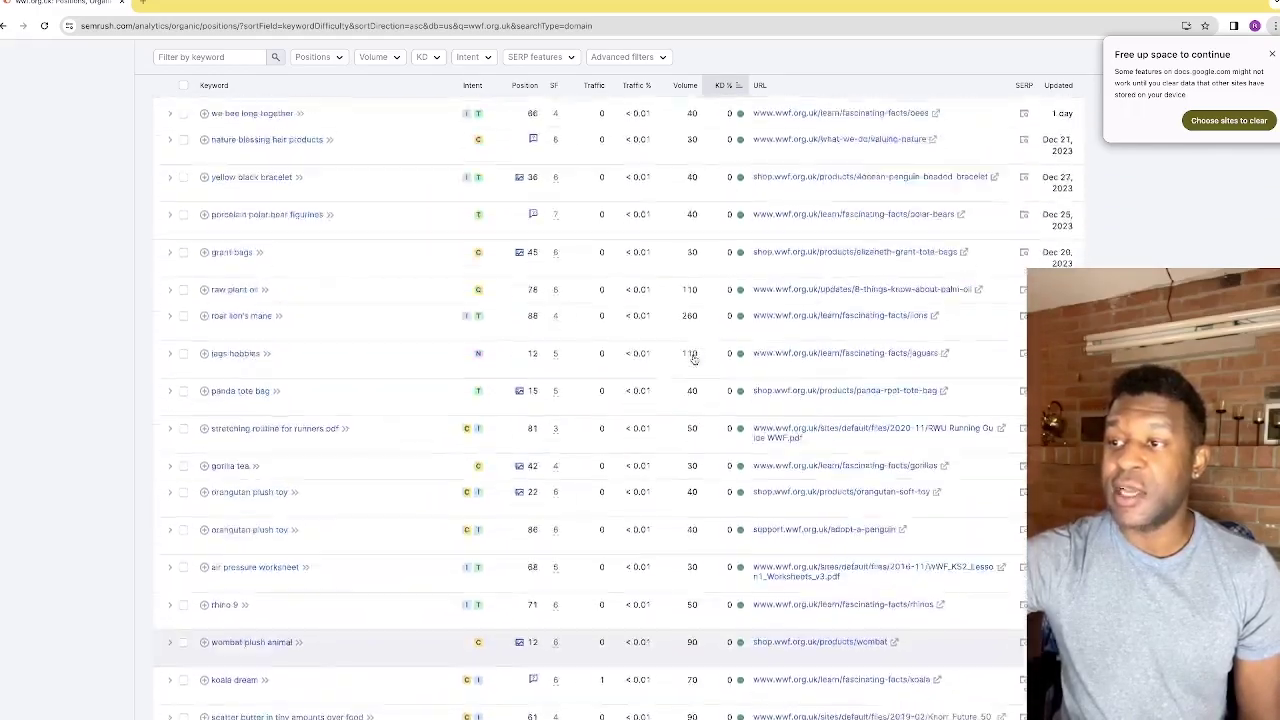
pyautogui.scroll(6, 694, 359)
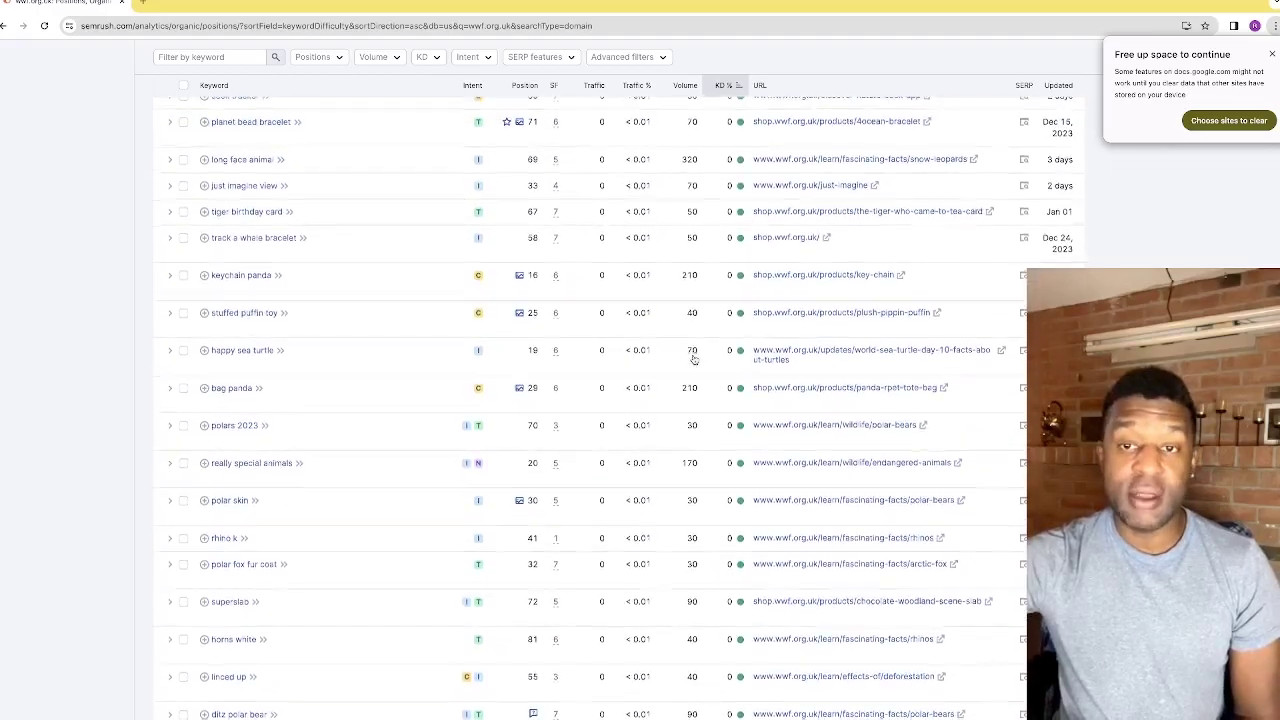
pyautogui.scroll(15, 620, 337)
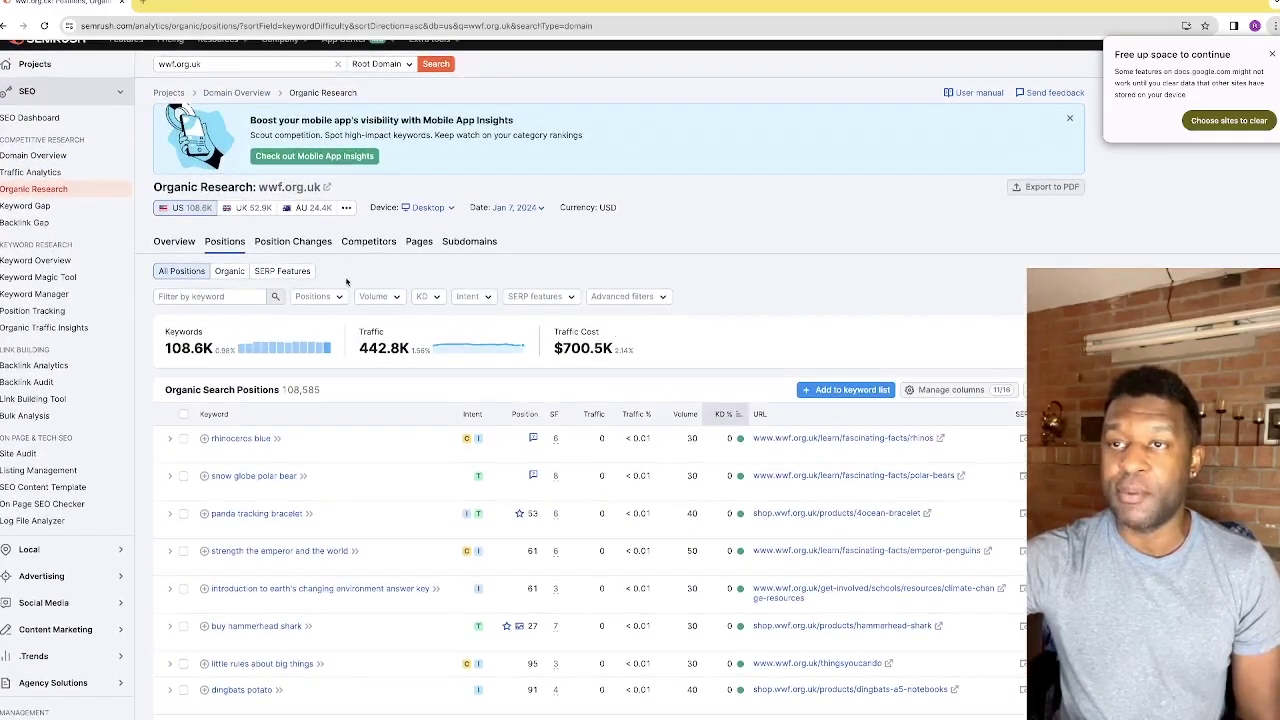
pyautogui.scroll(-15, 603, 378)
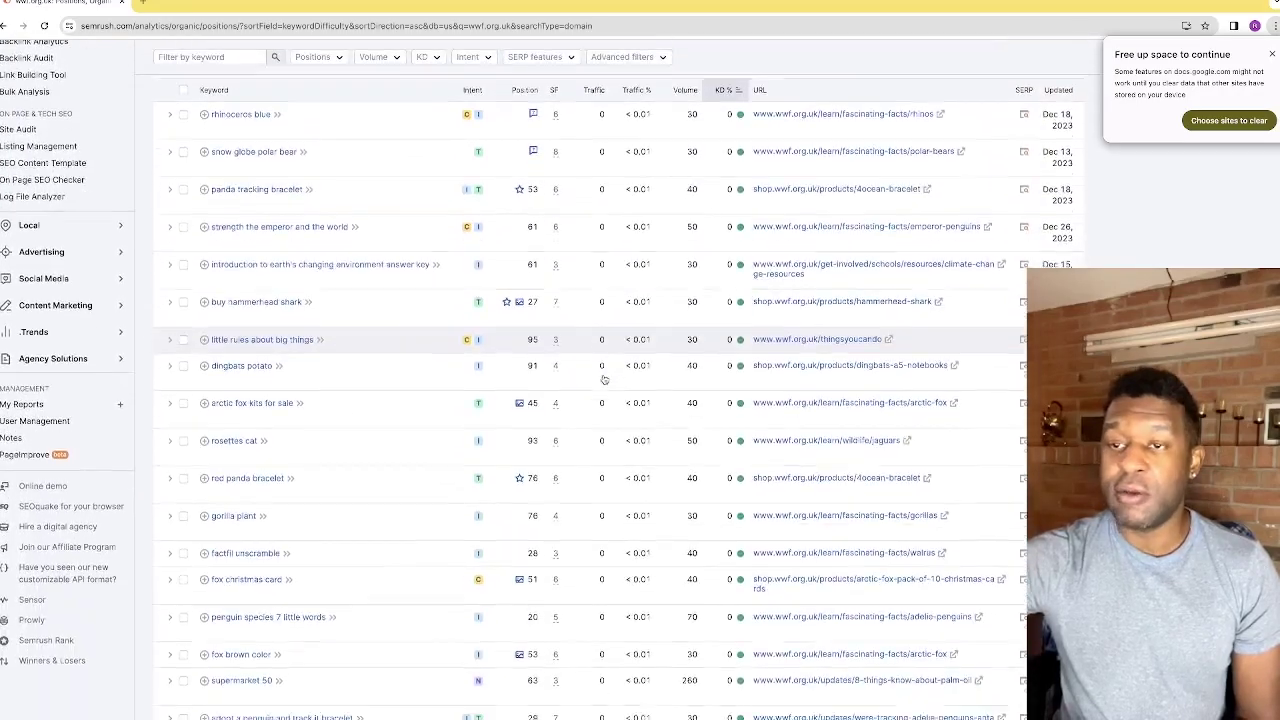
pyautogui.scroll(-2, 603, 378)
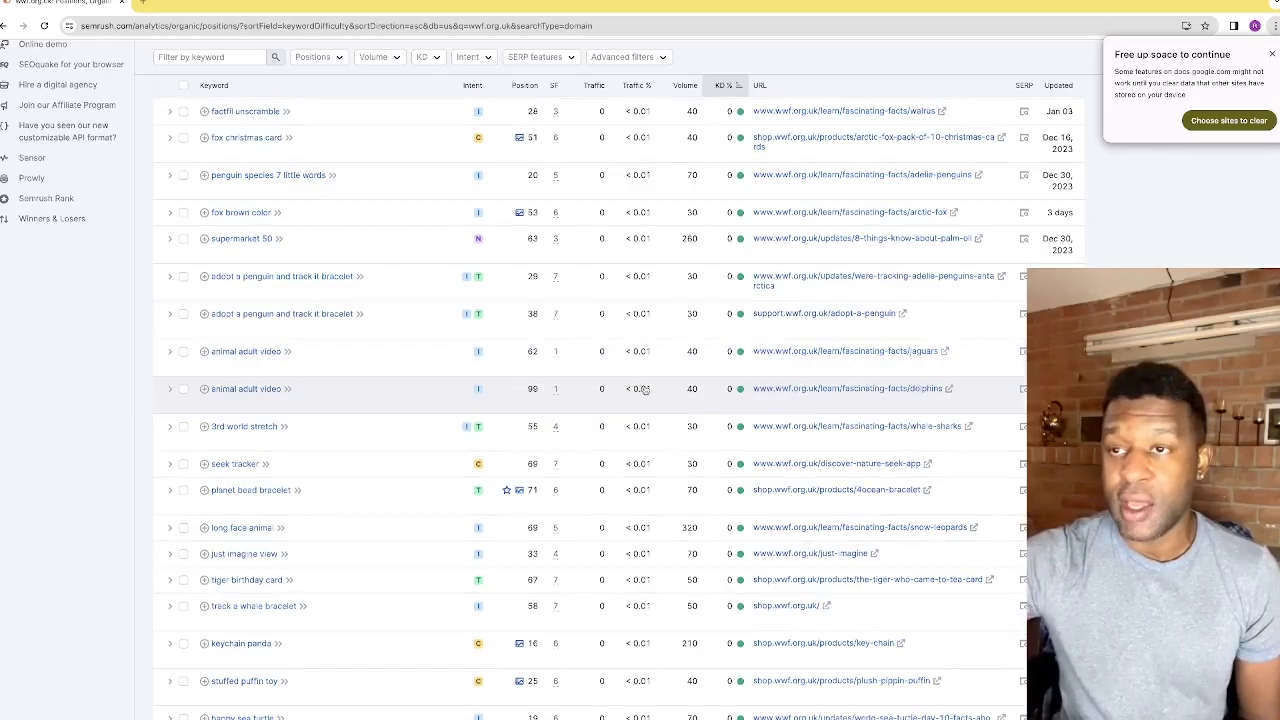
pyautogui.scroll(-1, 640, 390)
pyautogui.scroll(-5, 650, 393)
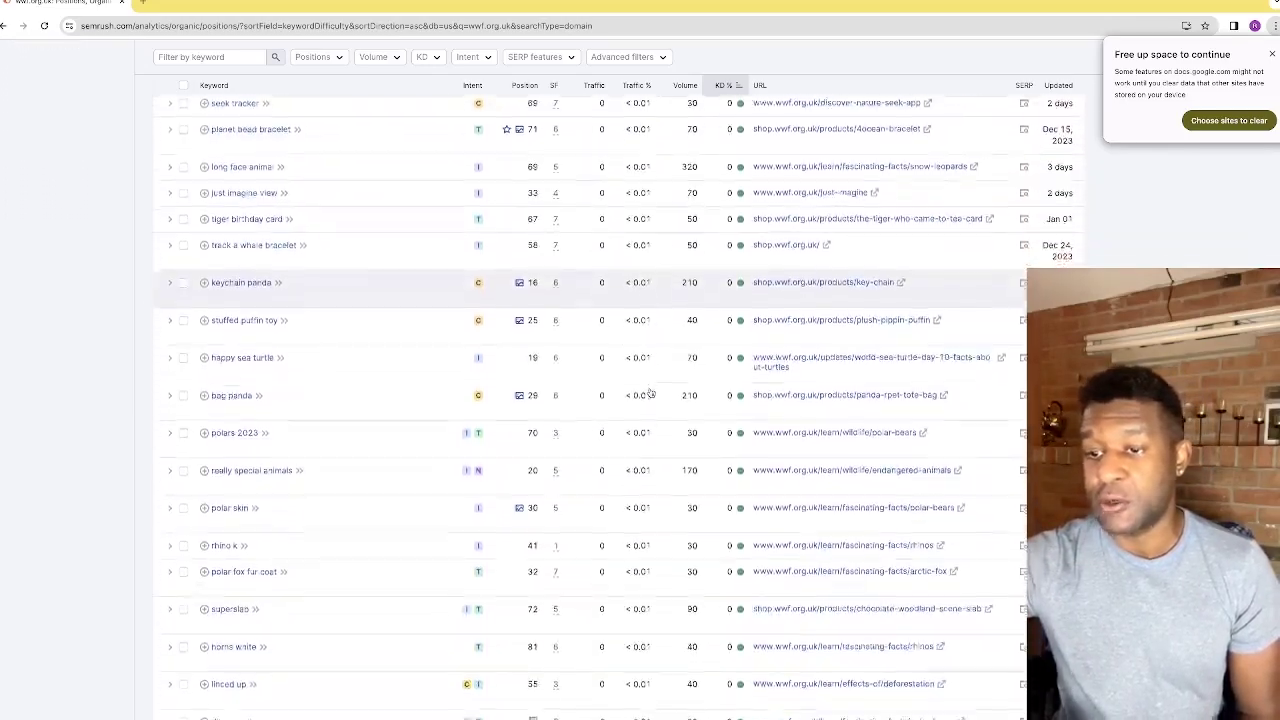
pyautogui.scroll(-3, 650, 393)
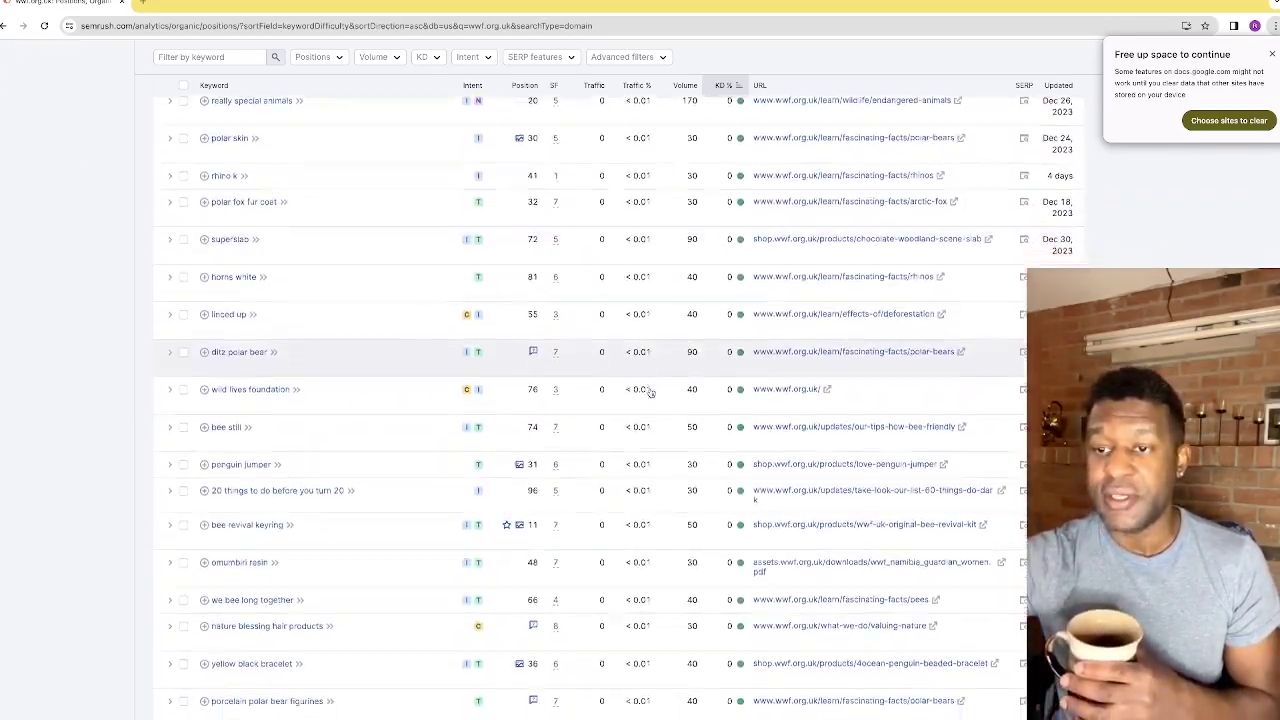
pyautogui.scroll(10, 650, 393)
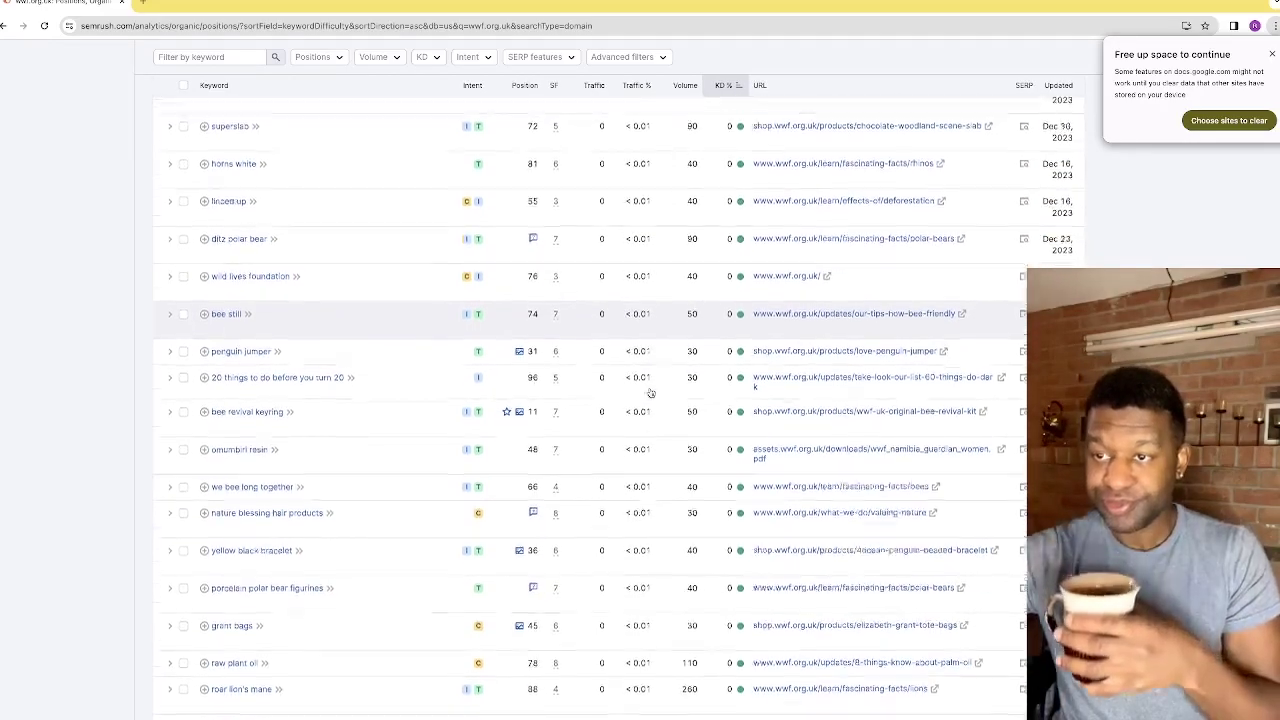
pyautogui.scroll(5, 650, 393)
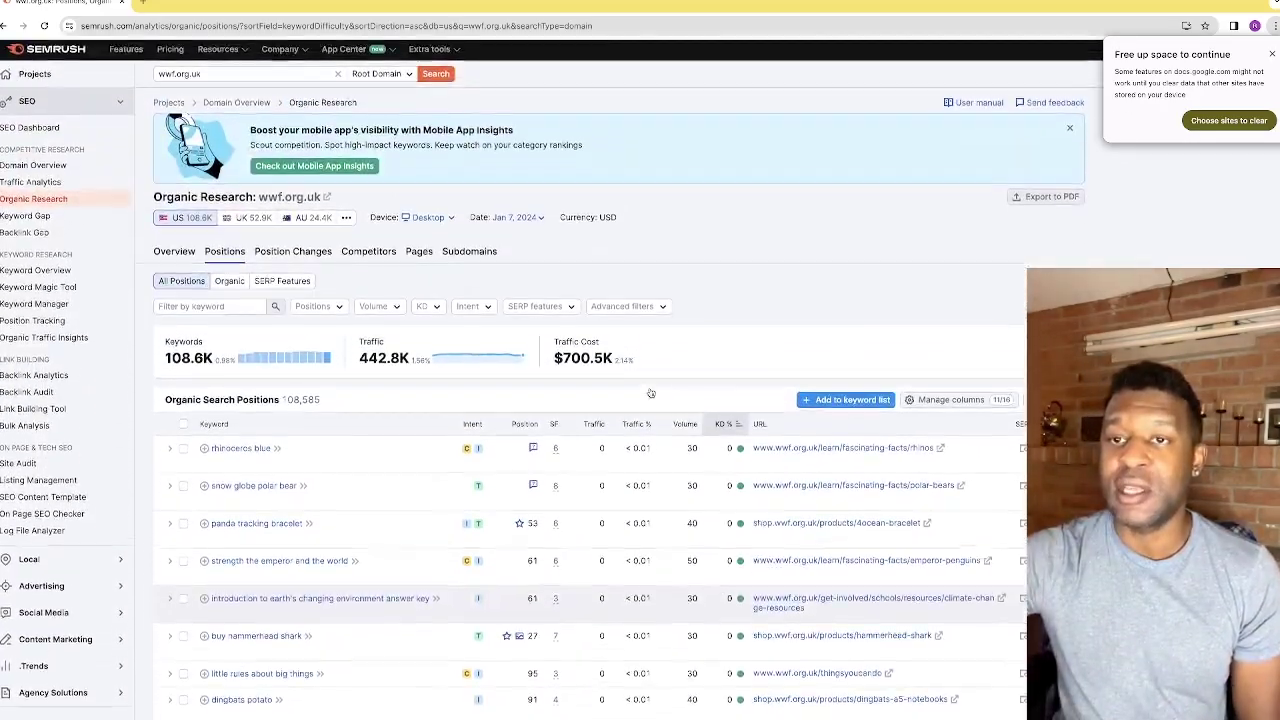
# Open the Keyword Gap tool for wwf.org.uk and bring up the suggestions for a competitor domain.
pyautogui.click(45, 224)
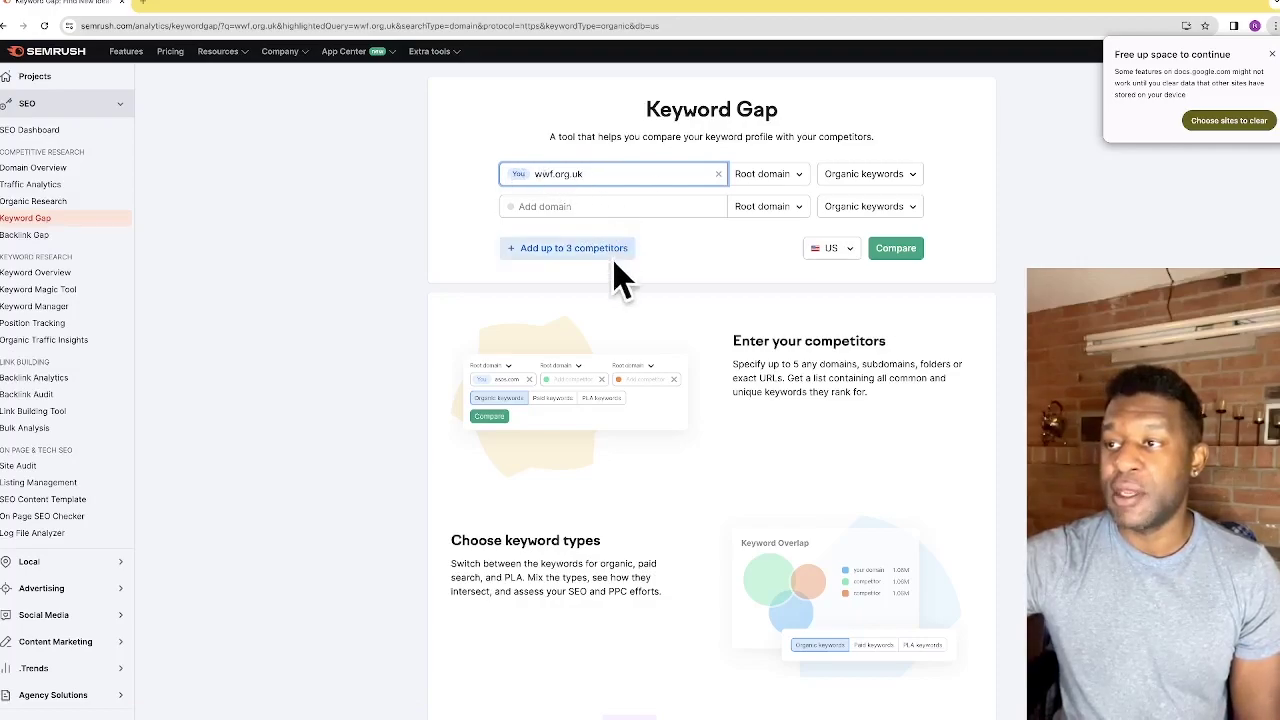
pyautogui.click(575, 207)
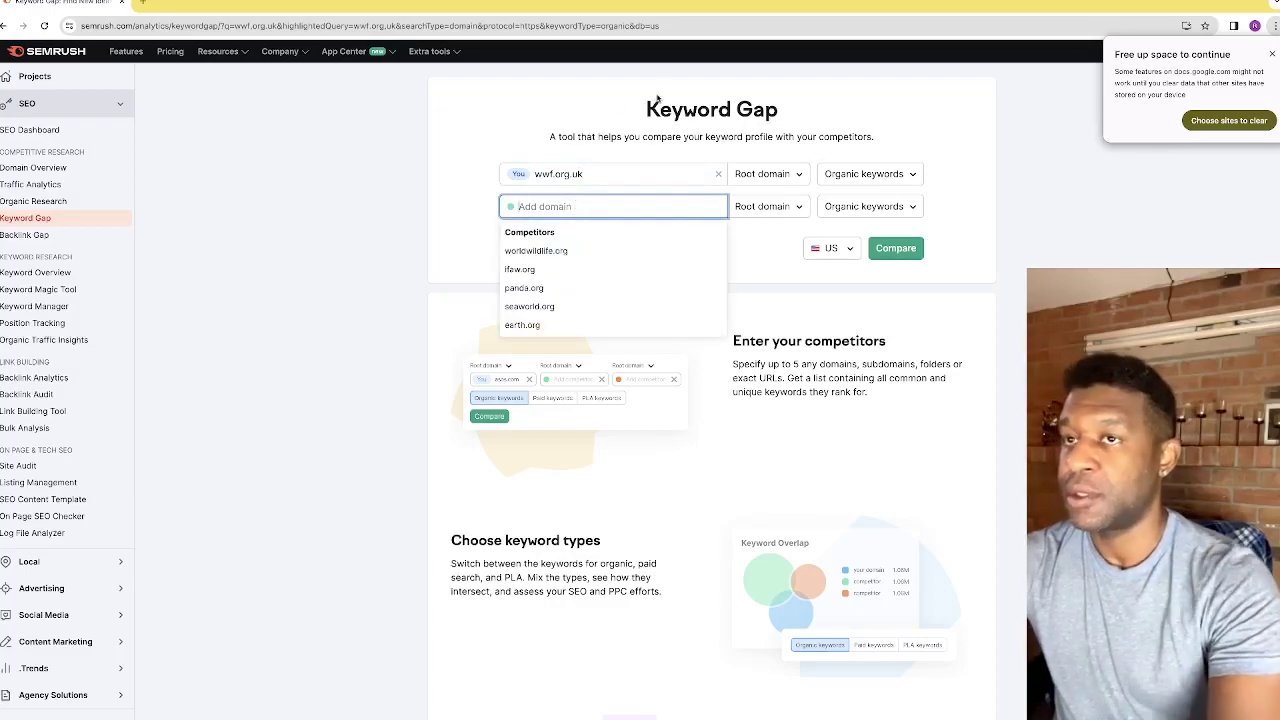
# Search Google for "national geographic" in a new browser tab, open its official website and copy the site address.
pyautogui.click(144, 3)
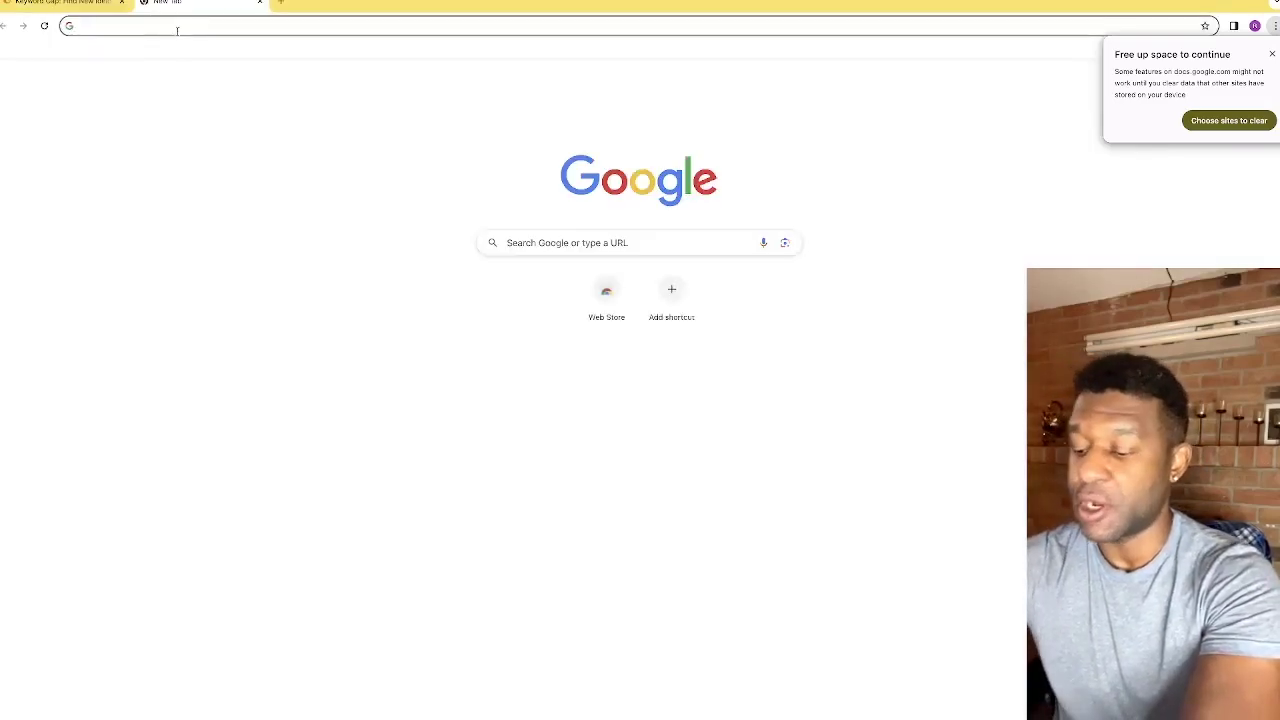
pyautogui.write('national')
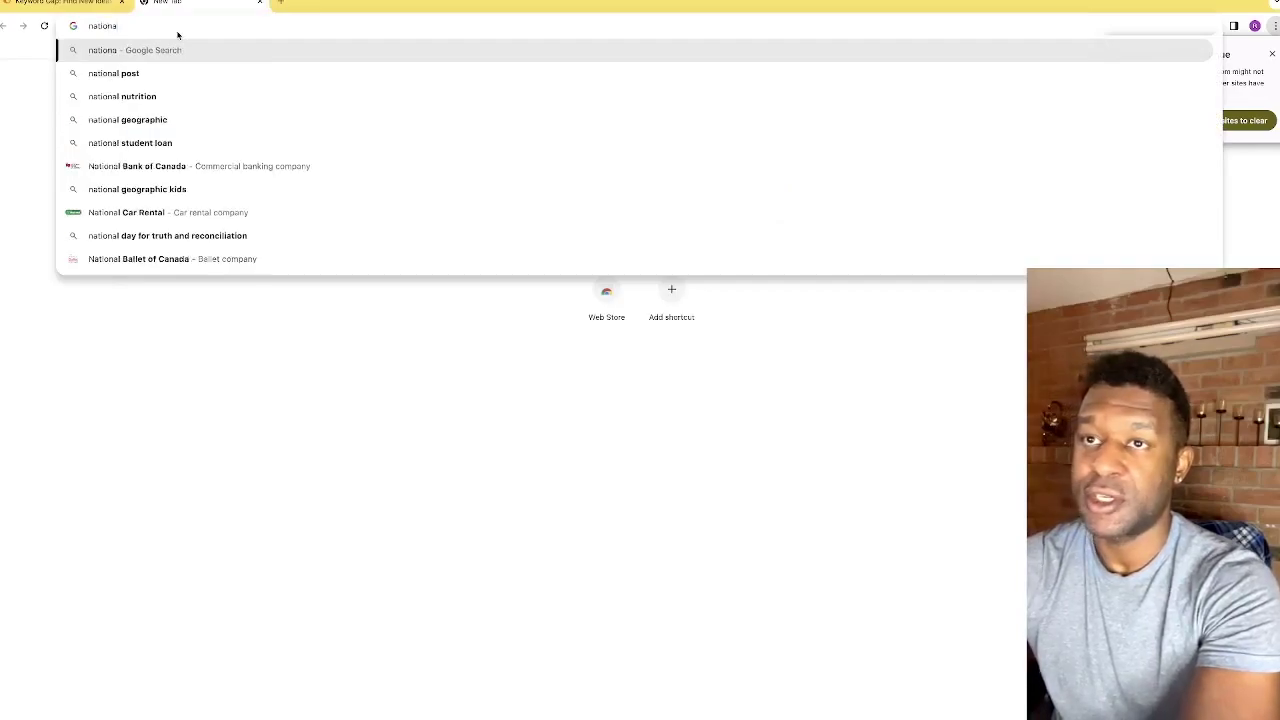
pyautogui.click(183, 119)
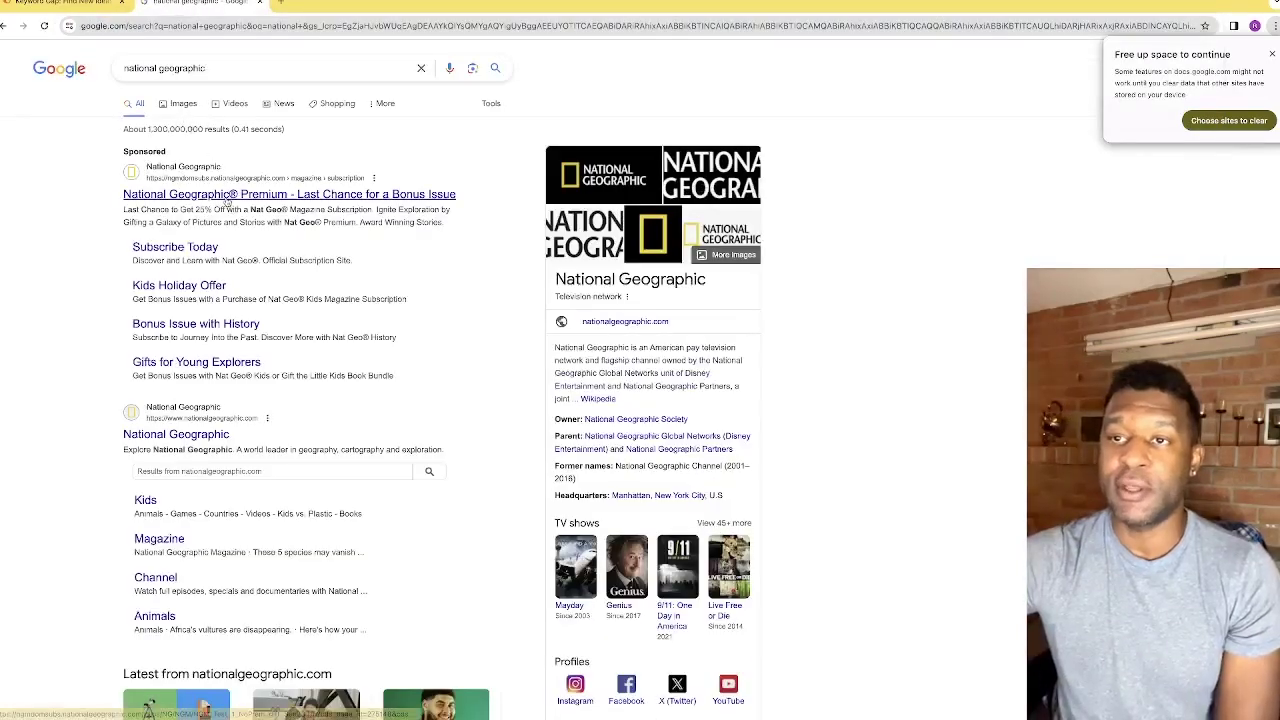
pyautogui.click(176, 434)
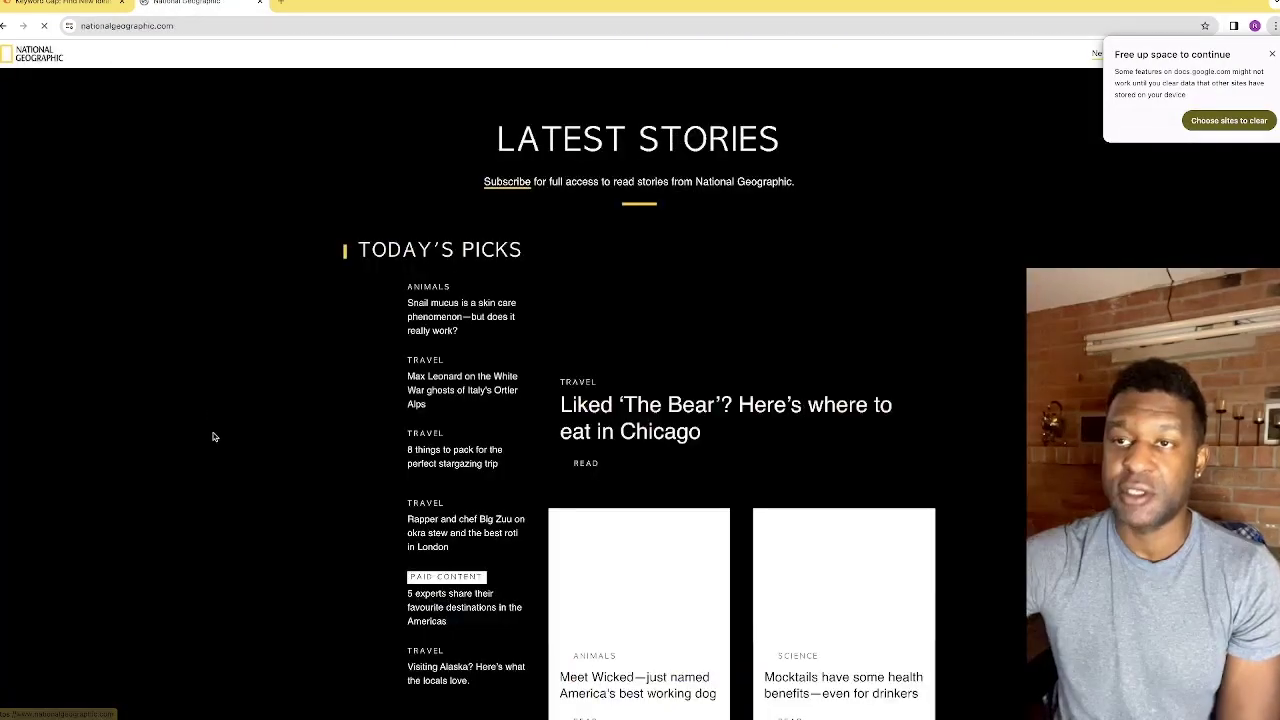
pyautogui.rightClick(122, 27)
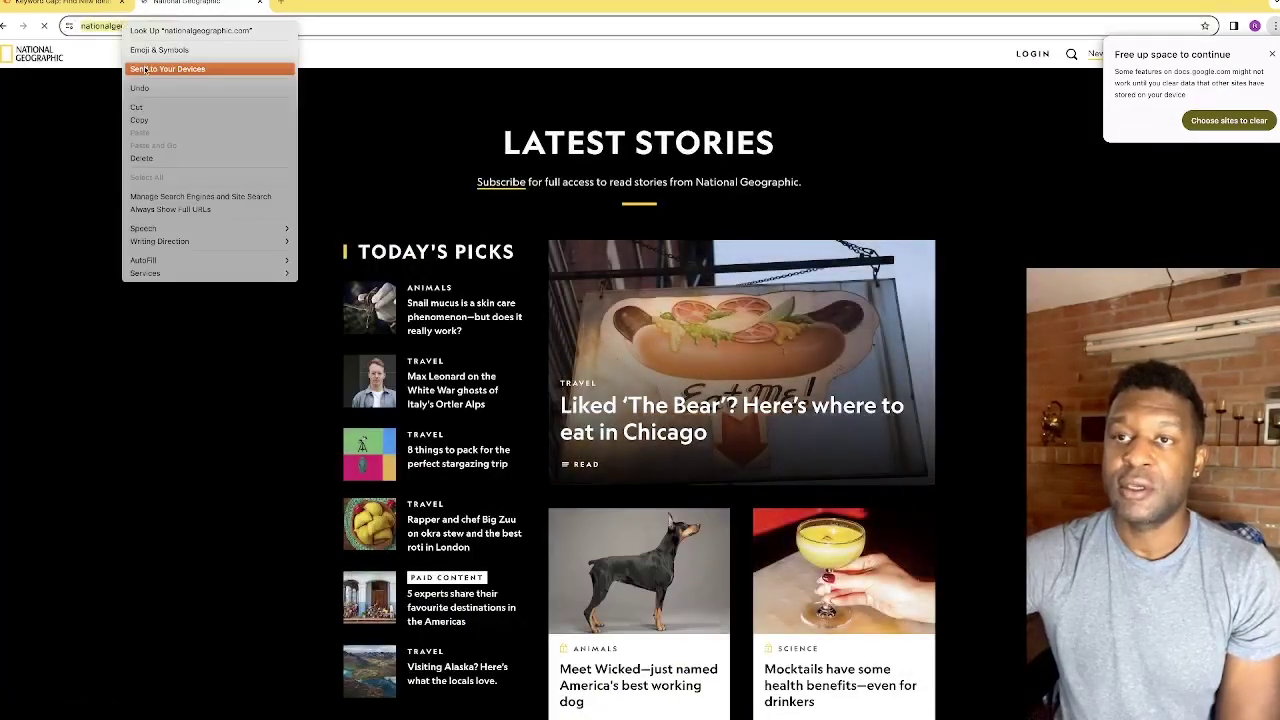
pyautogui.click(145, 123)
# Back in Semrush, add the copied National Geographic address as wwf.org.uk's competitor and run the keyword comparison.
pyautogui.click(55, 3)
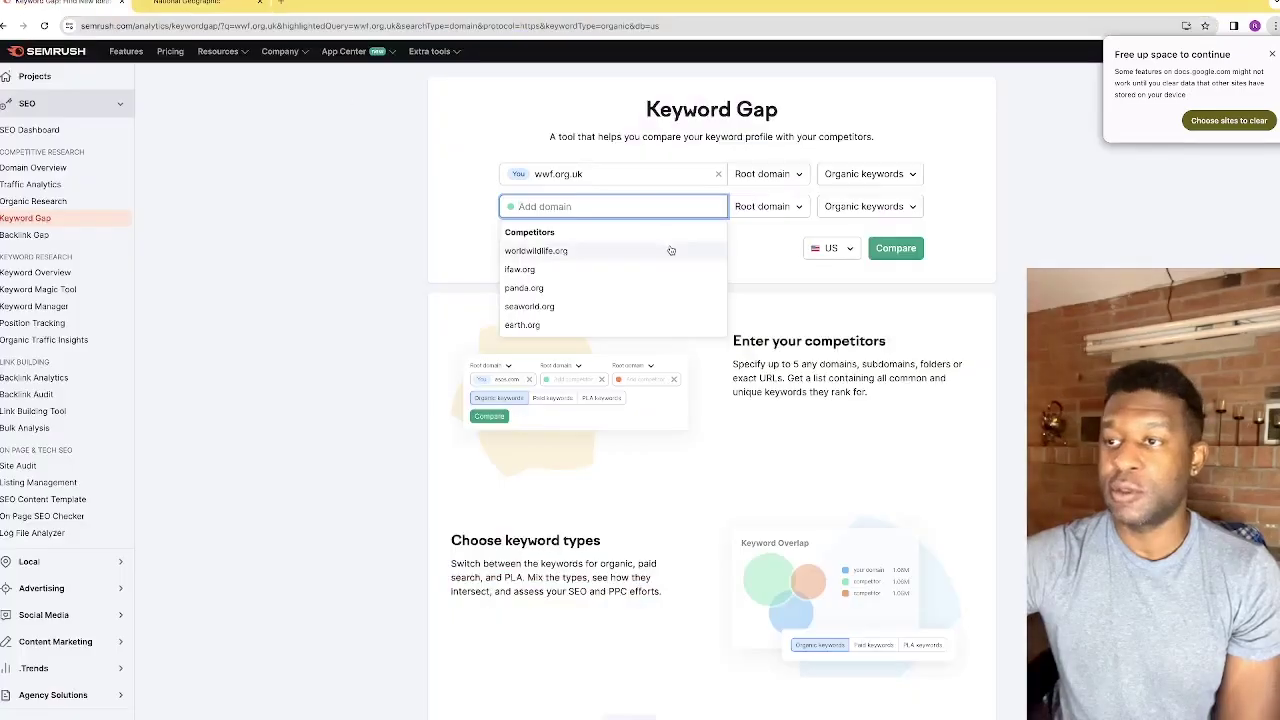
pyautogui.rightClick(588, 210)
pyautogui.click(618, 293)
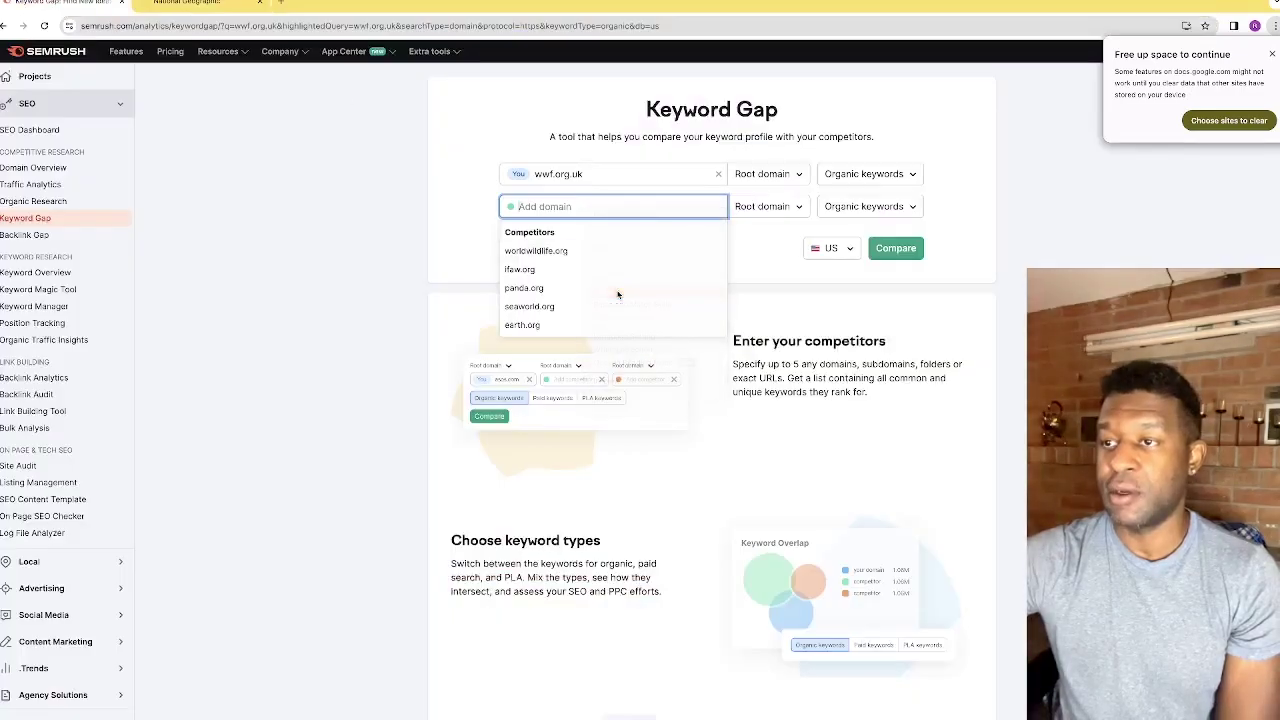
pyautogui.click(899, 250)
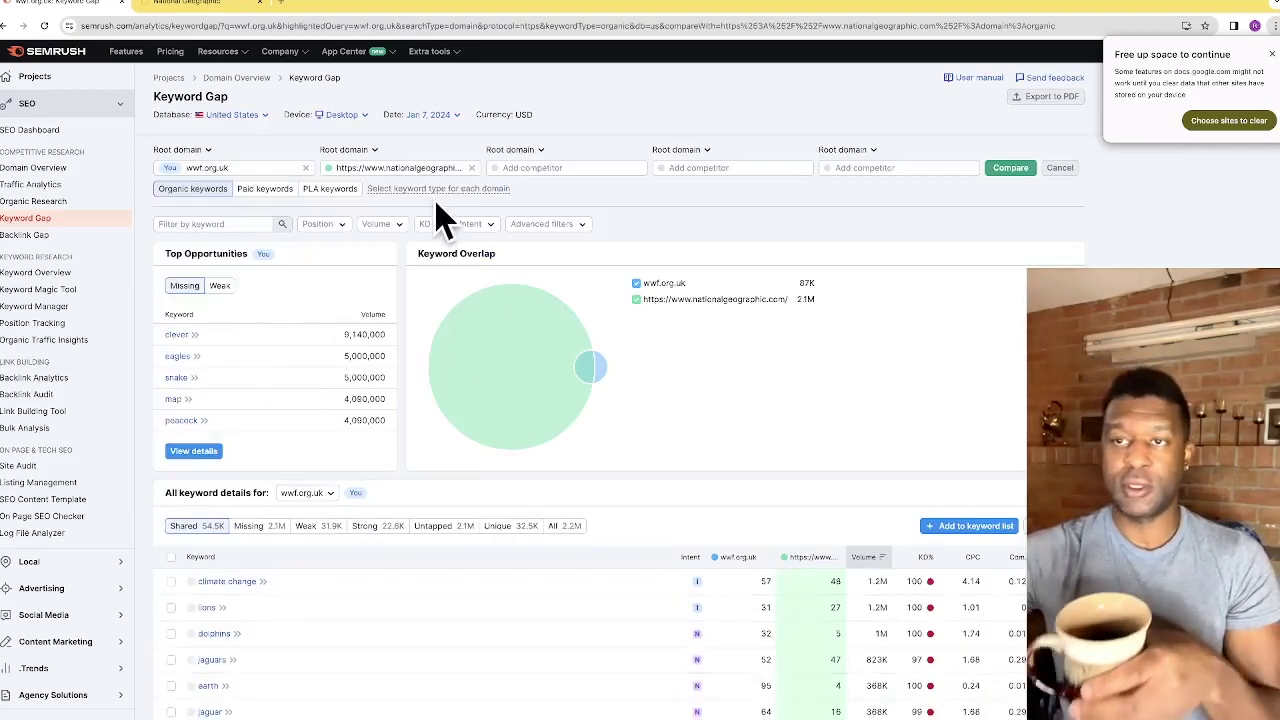
# Examine the keywords shared by wwf.org.uk and National Geographic, the missing top opportunities and the keyword overlap.
pyautogui.scroll(-2, 617, 271)
pyautogui.scroll(-3, 617, 271)
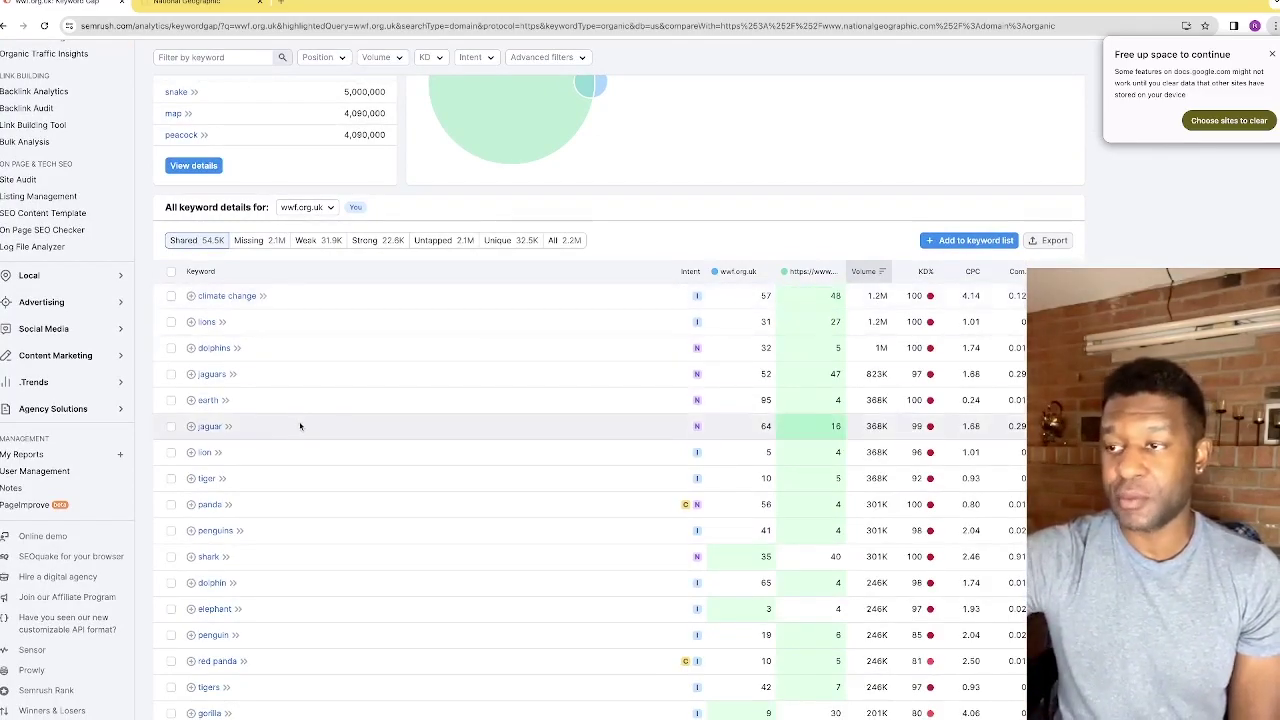
pyautogui.scroll(-4, 300, 426)
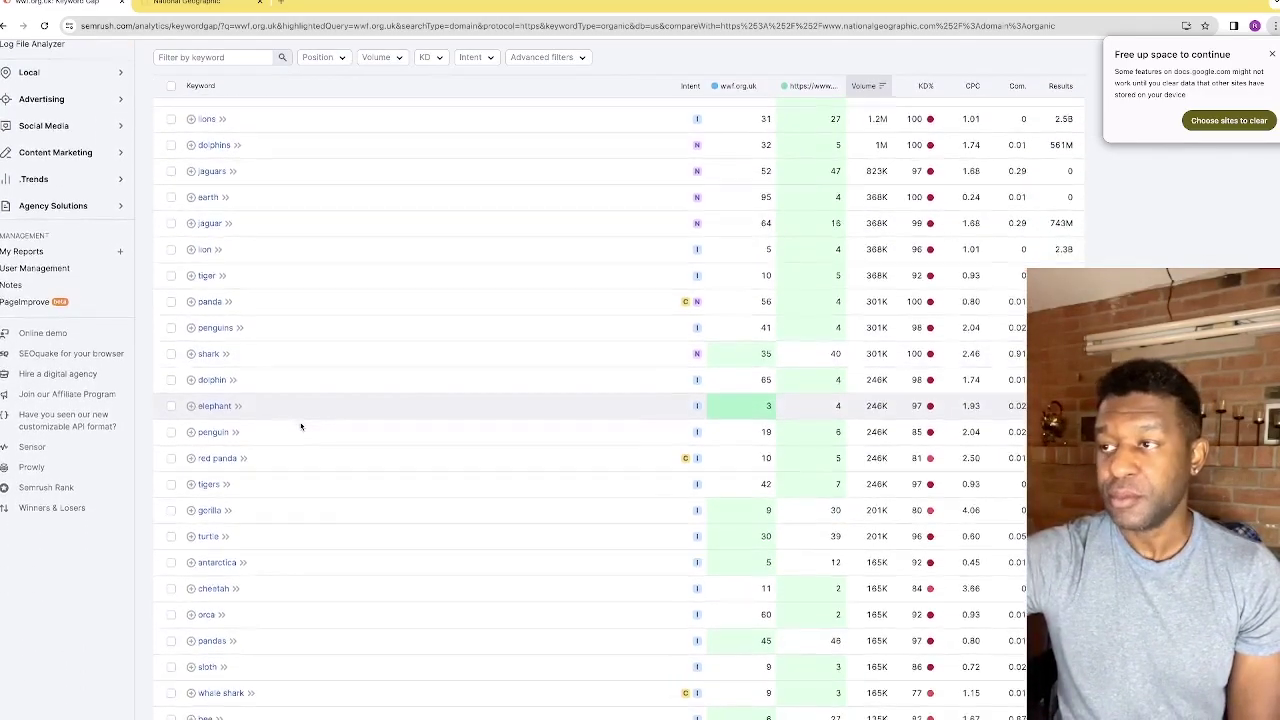
pyautogui.scroll(4, 300, 426)
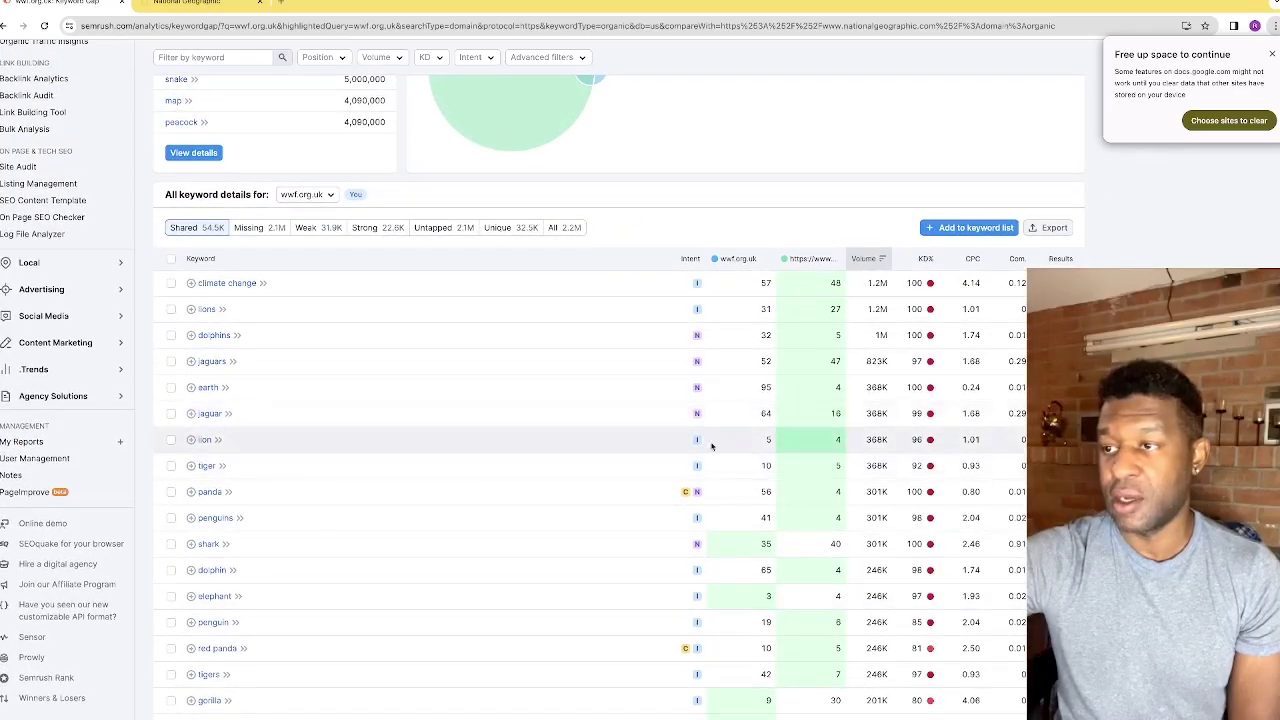
pyautogui.scroll(-1, 789, 366)
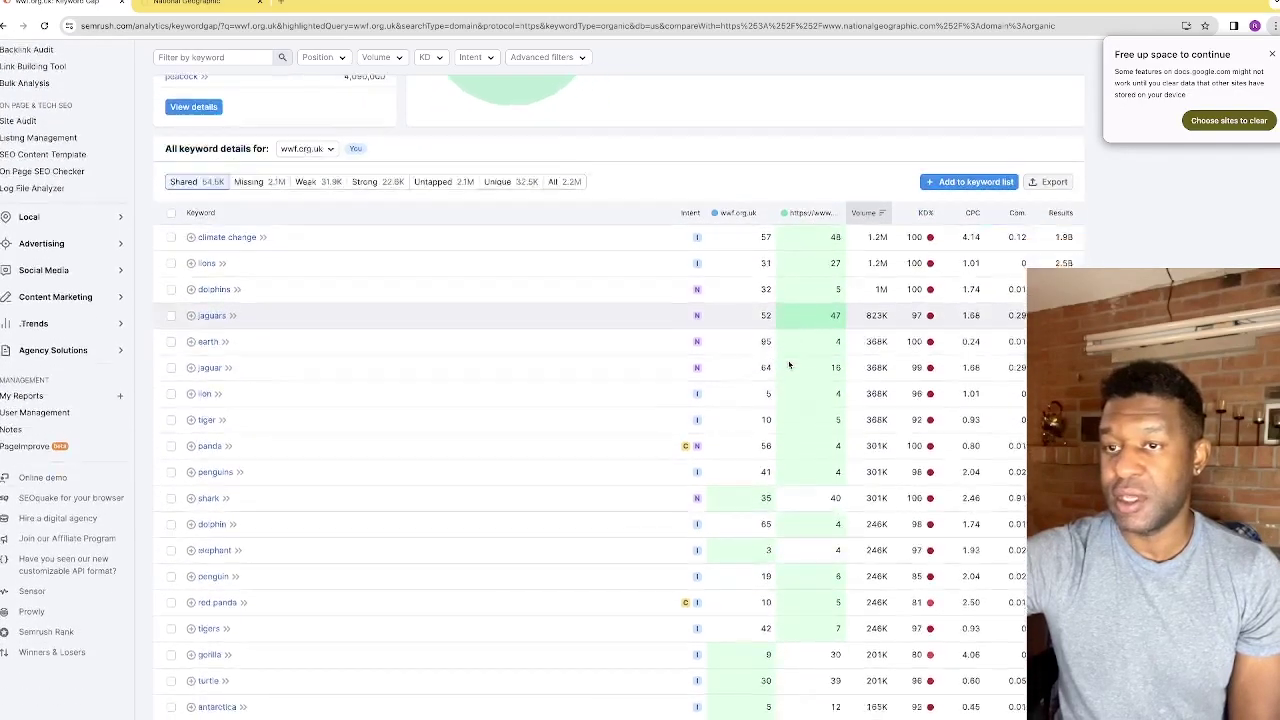
pyautogui.scroll(-4, 789, 366)
pyautogui.scroll(7, 789, 366)
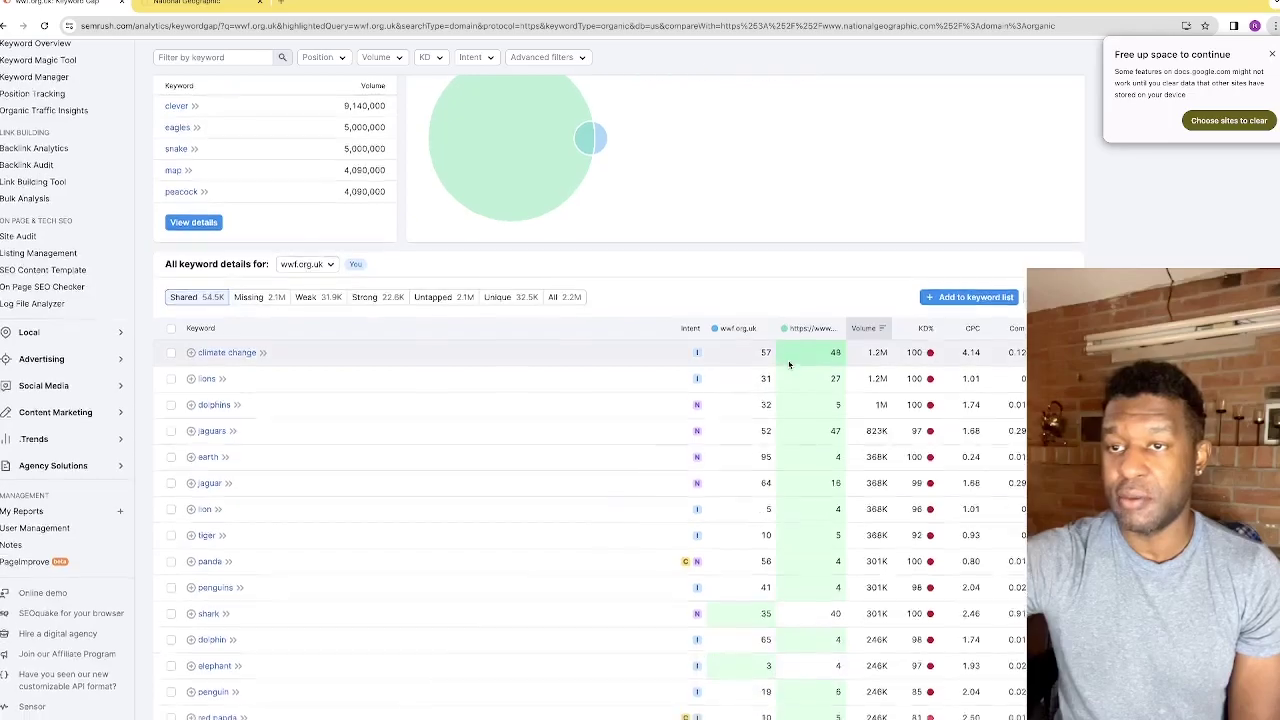
pyautogui.scroll(4, 313, 366)
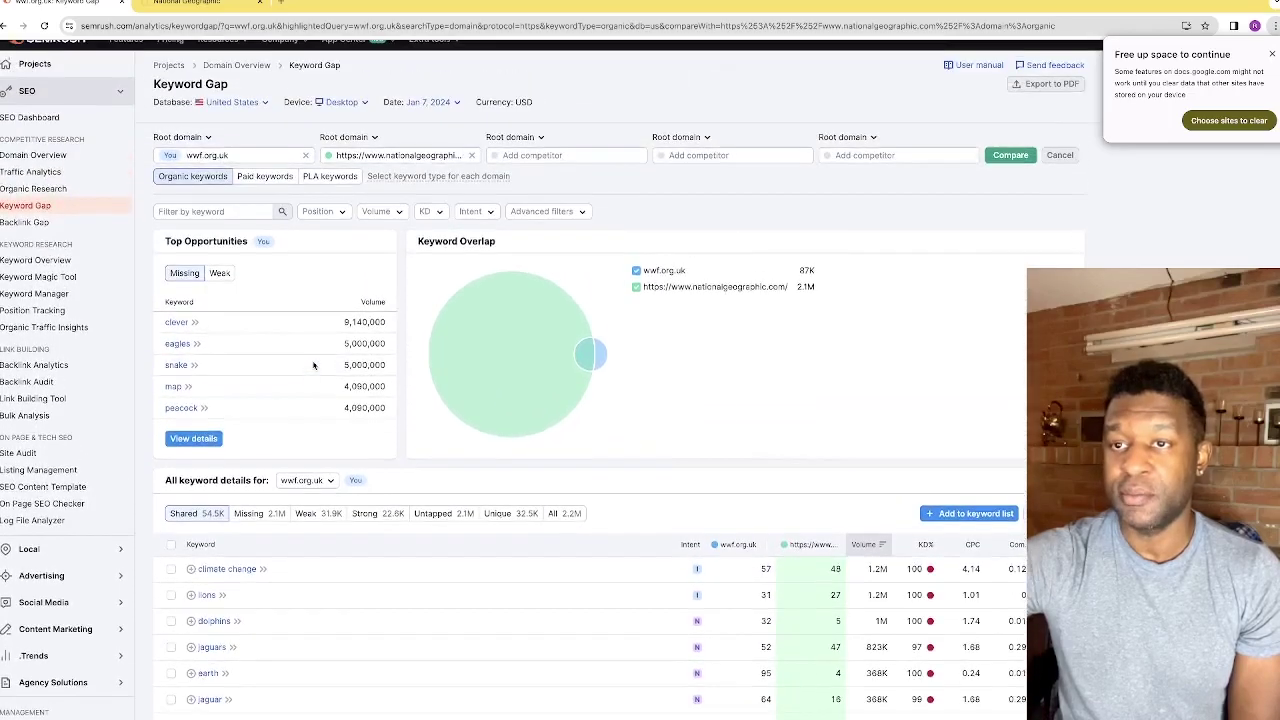
pyautogui.scroll(1, 313, 366)
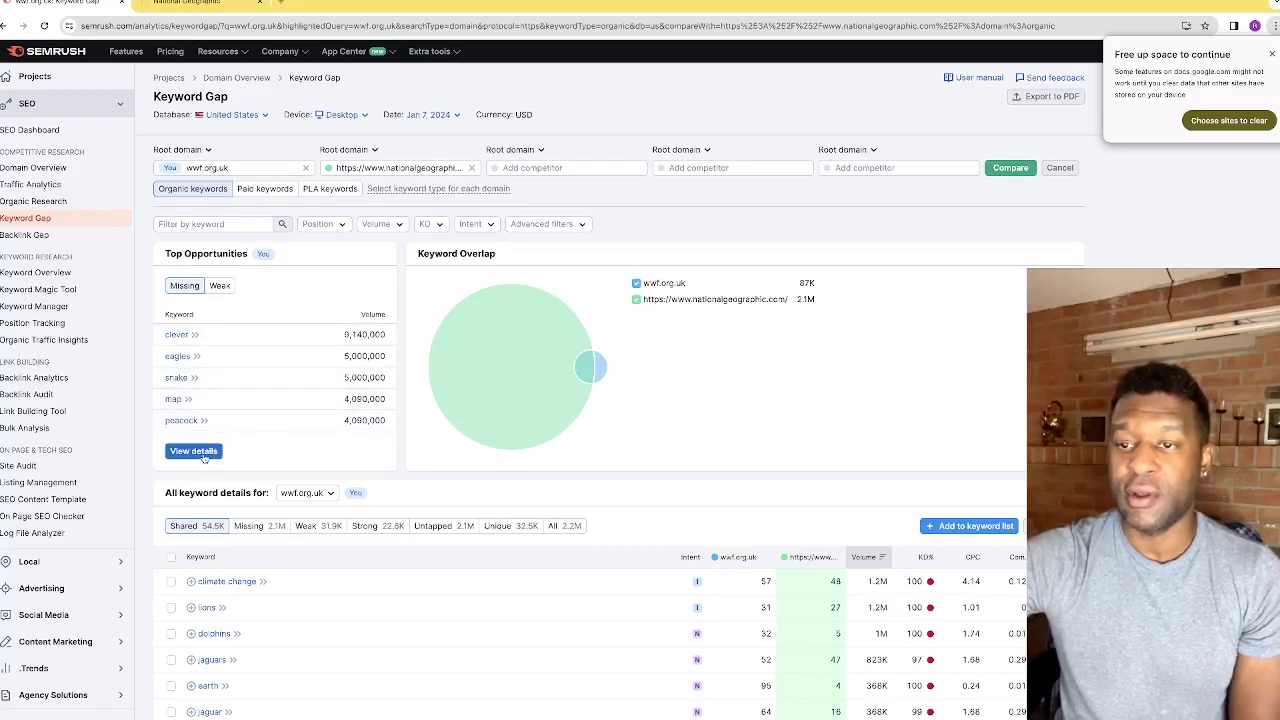
pyautogui.scroll(-1, 203, 457)
pyautogui.scroll(-5, 203, 457)
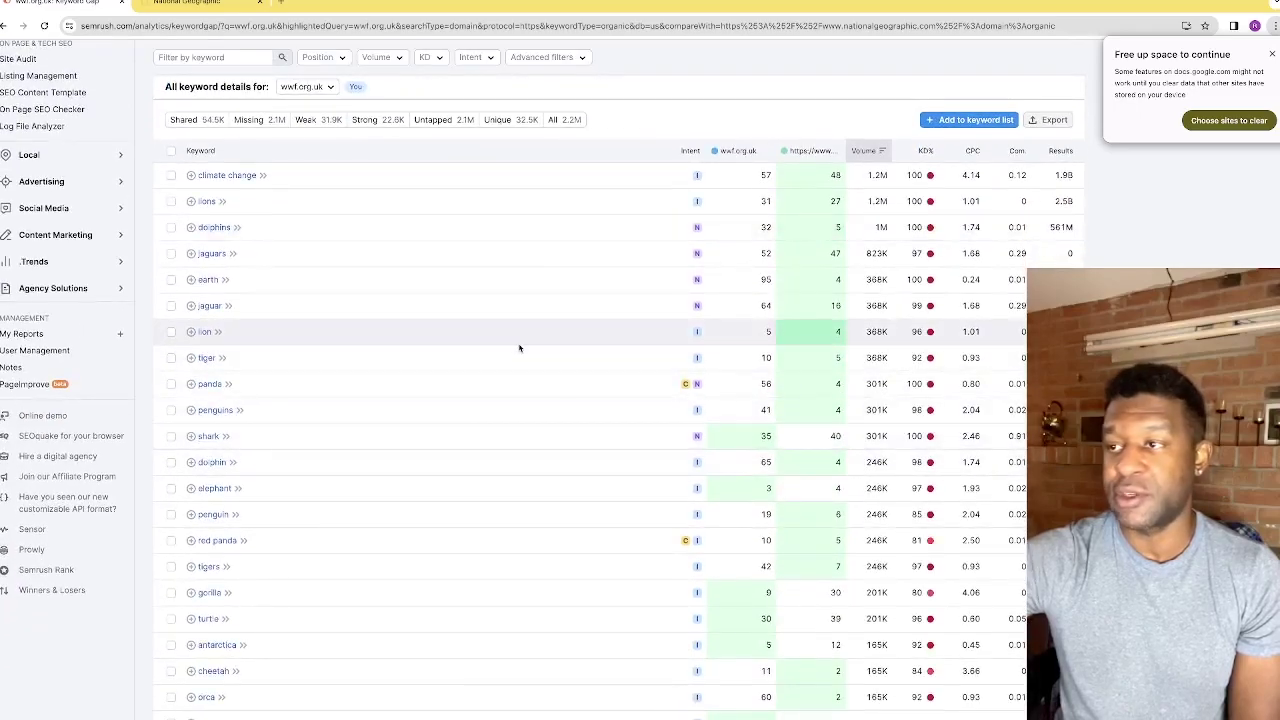
pyautogui.scroll(5, 408, 338)
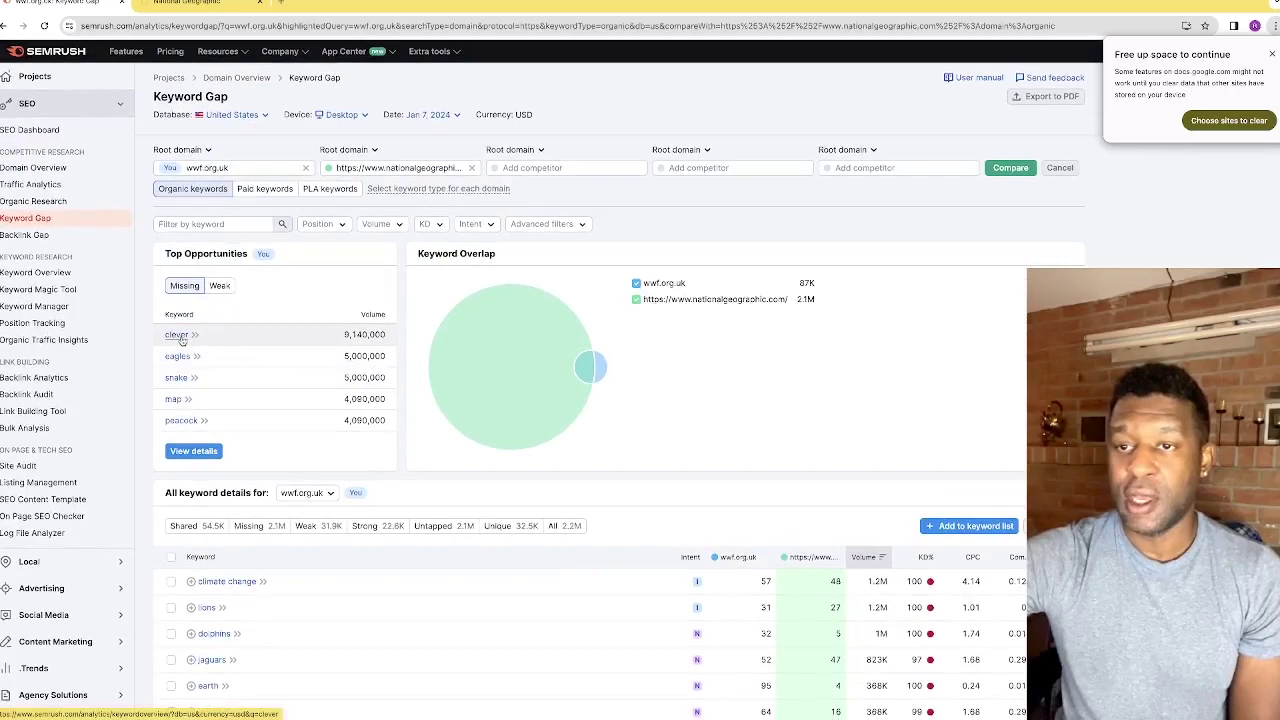
# Open the overview of the missing keyword "clever" and review its difficulty, keyword ideas and SERP analysis.
pyautogui.click(179, 338)
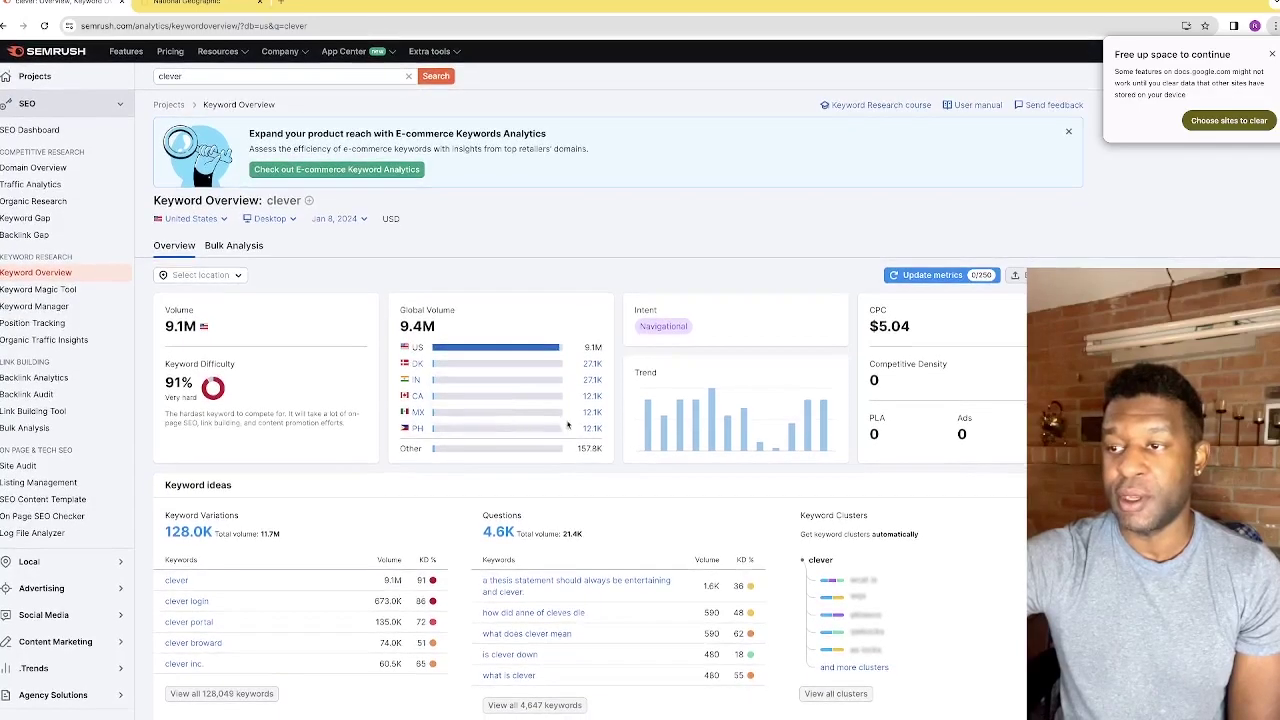
pyautogui.scroll(-2, 447, 430)
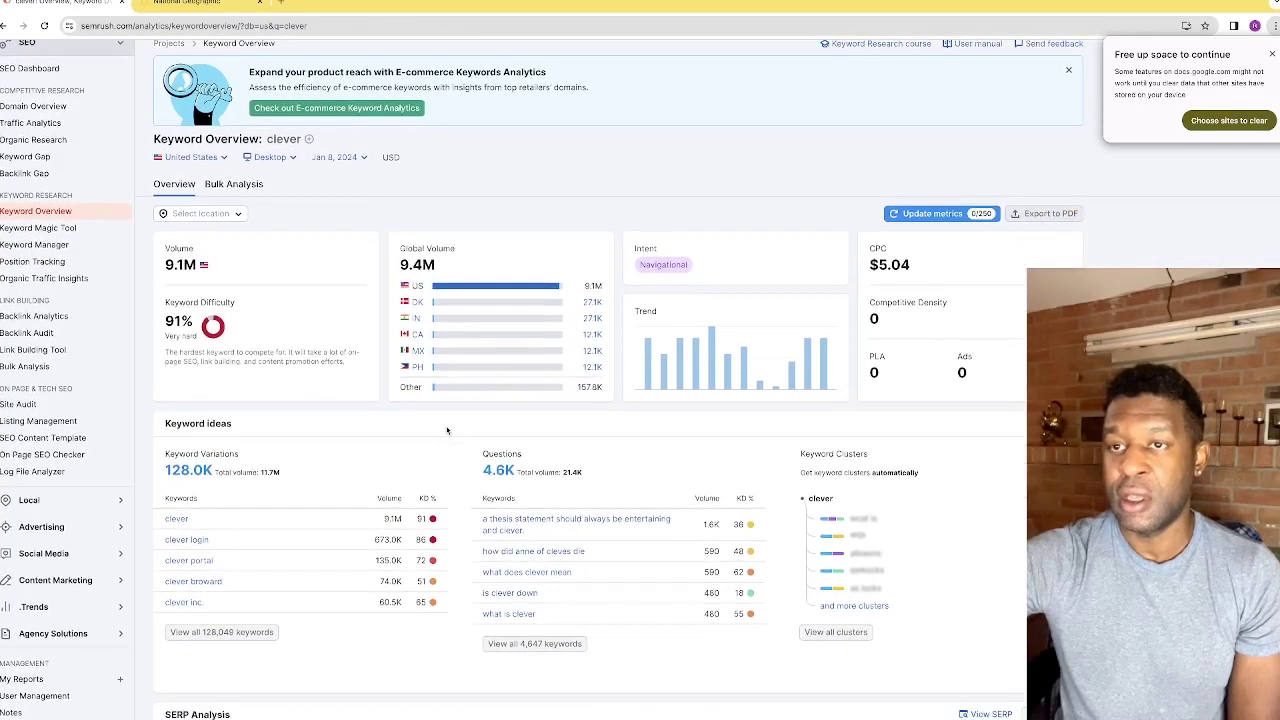
pyautogui.scroll(-4, 447, 430)
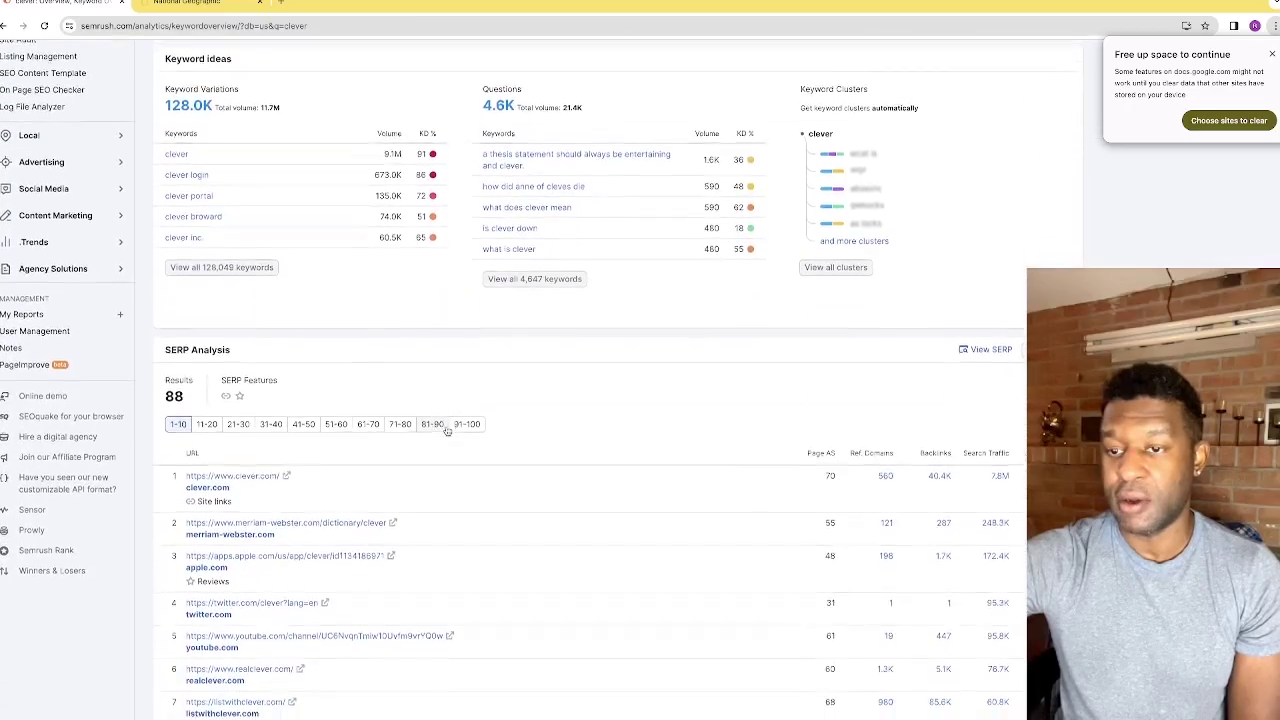
pyautogui.scroll(-1, 447, 430)
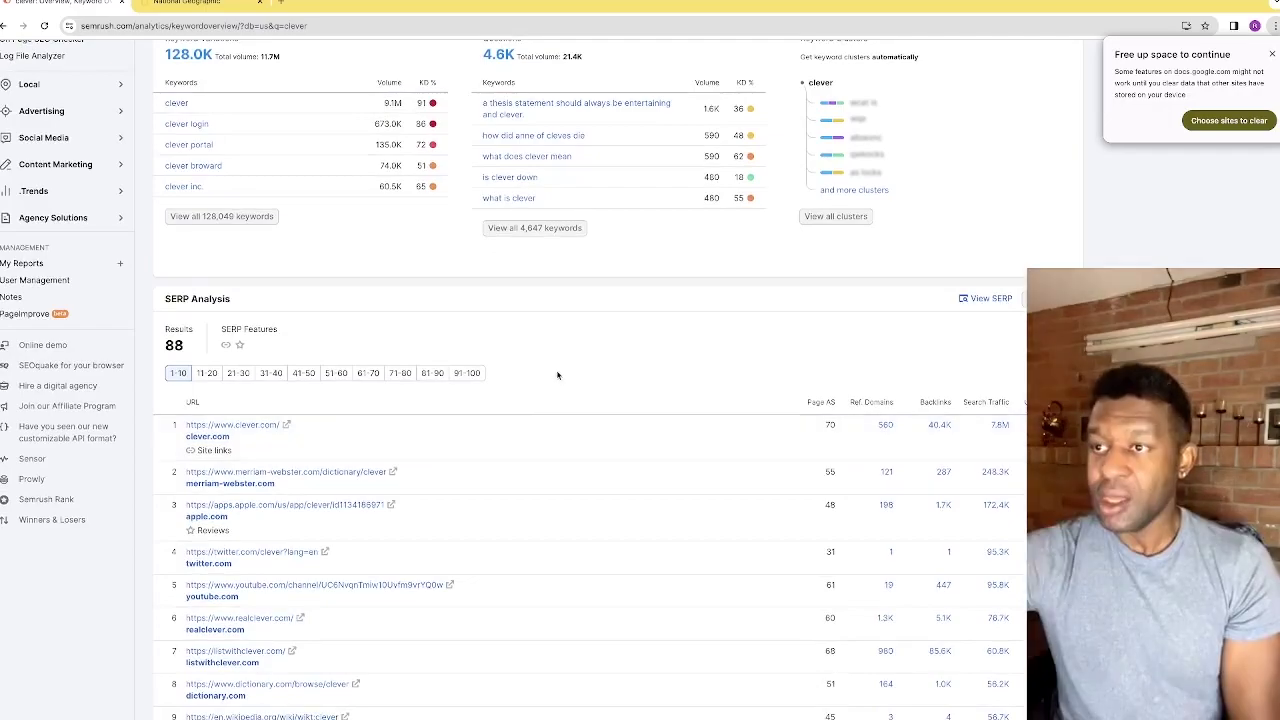
pyautogui.scroll(2, 556, 371)
pyautogui.scroll(1, 390, 322)
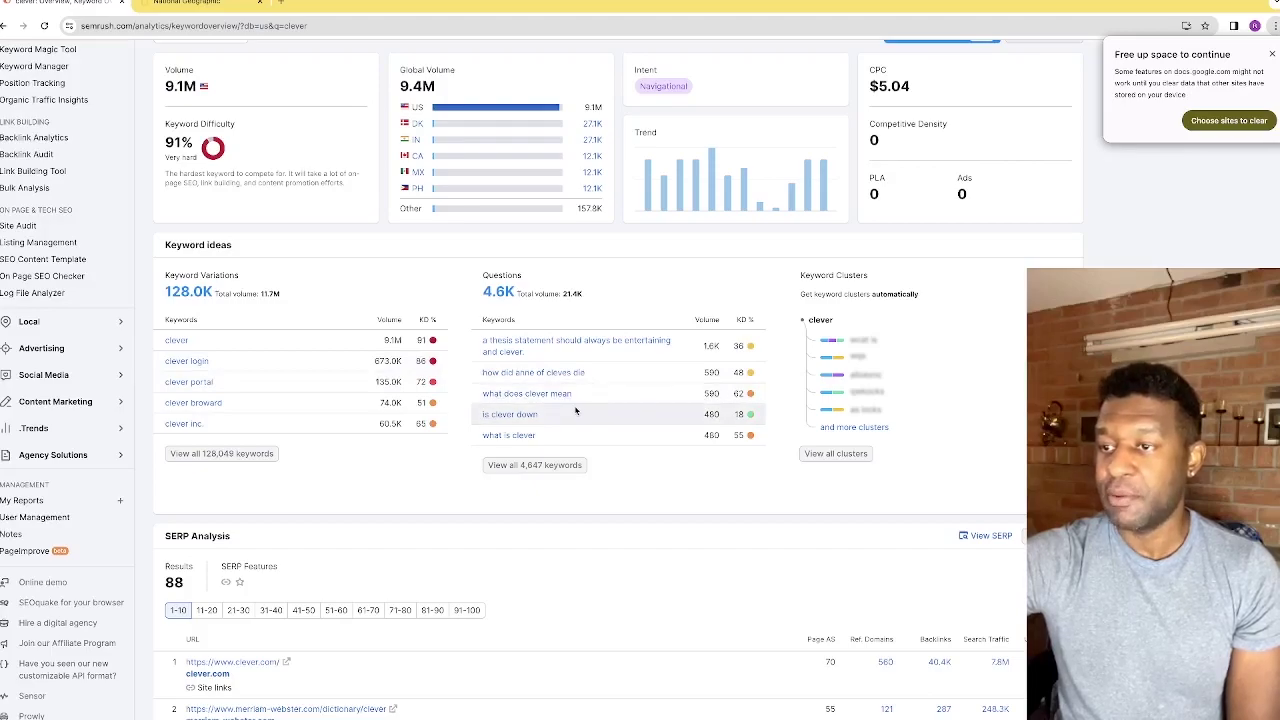
# Open the full list of question keywords for "clever" from its keyword ideas.
pyautogui.click(556, 472)
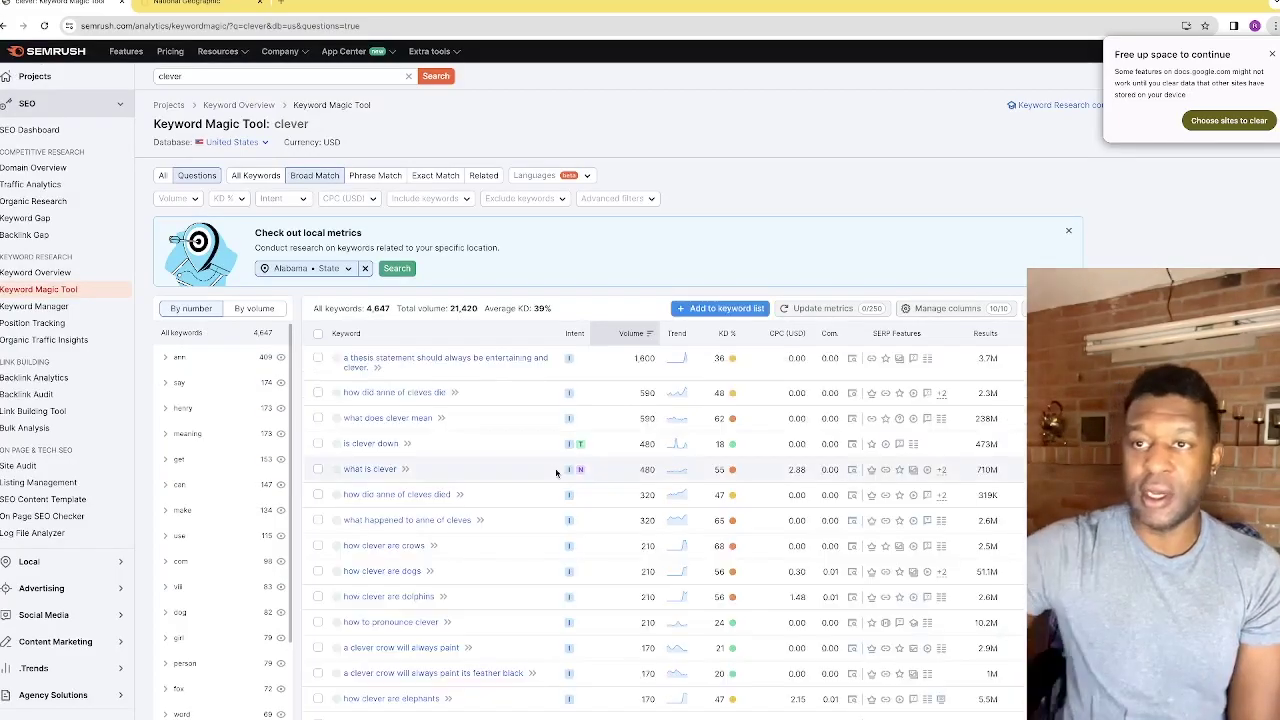
pyautogui.scroll(-3, 556, 472)
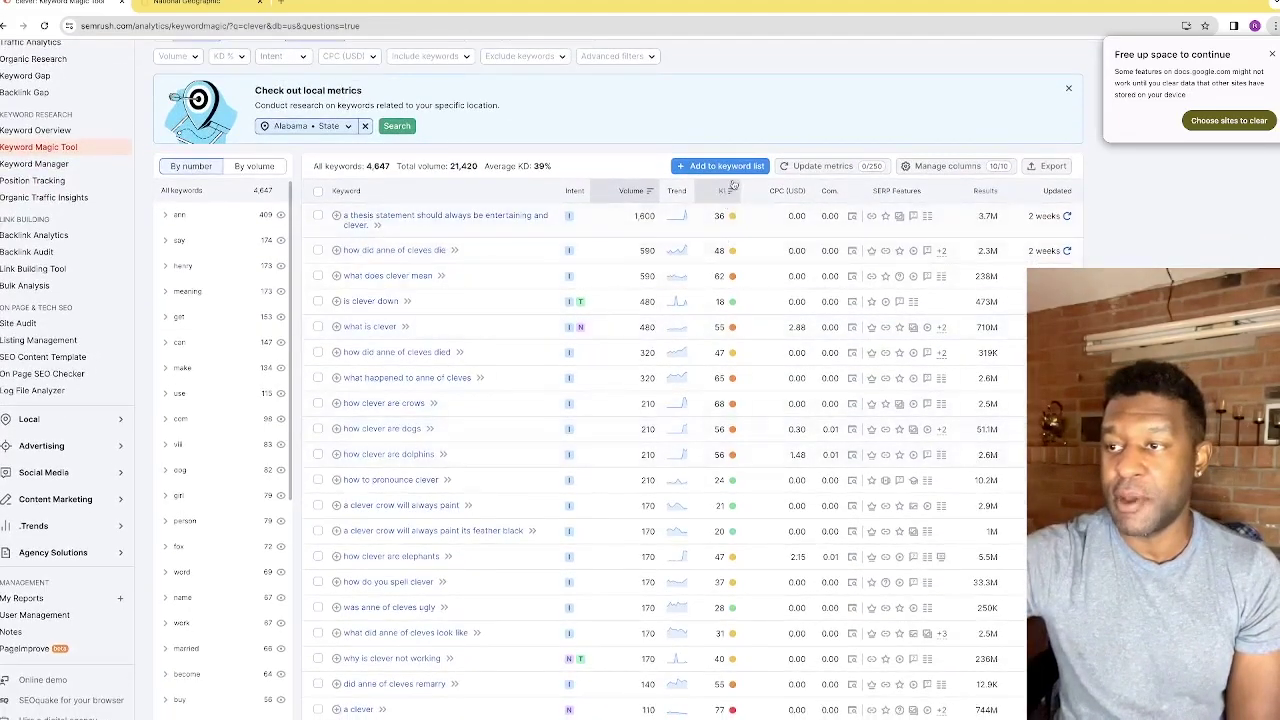
# Sort the question keywords for "clever" by keyword difficulty from lowest to highest.
pyautogui.moveTo(731, 197)
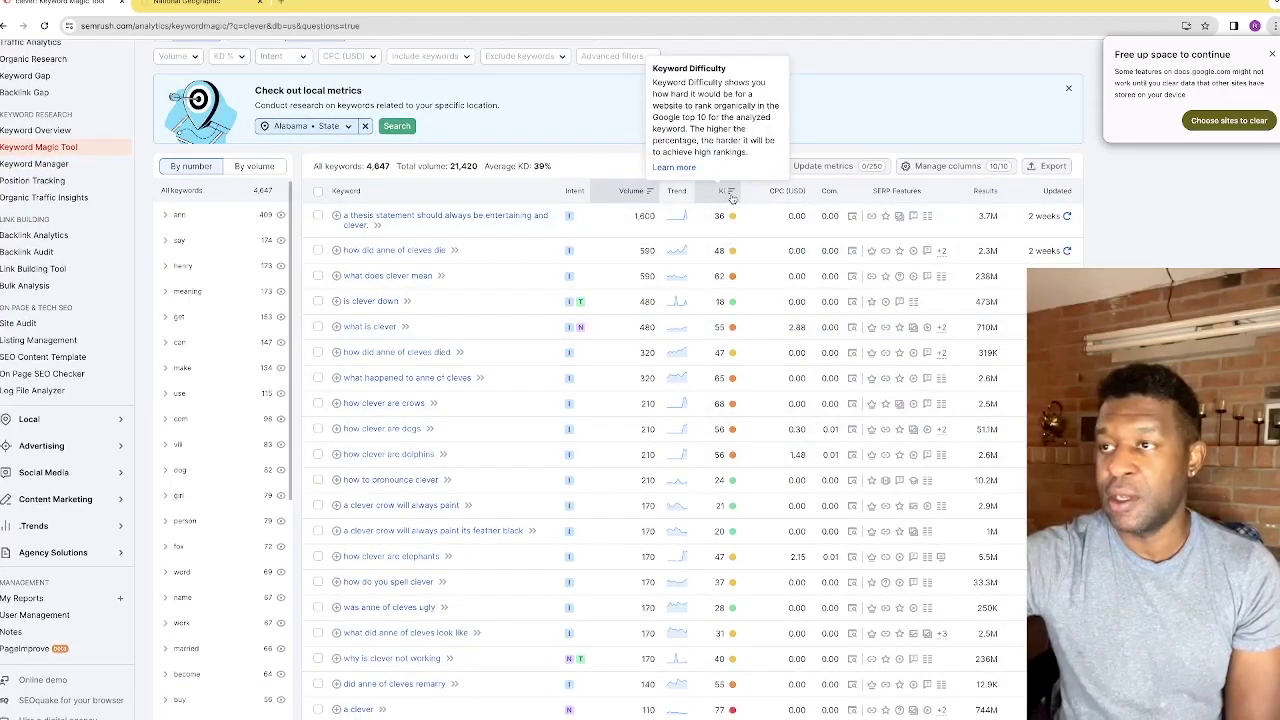
pyautogui.click(731, 192)
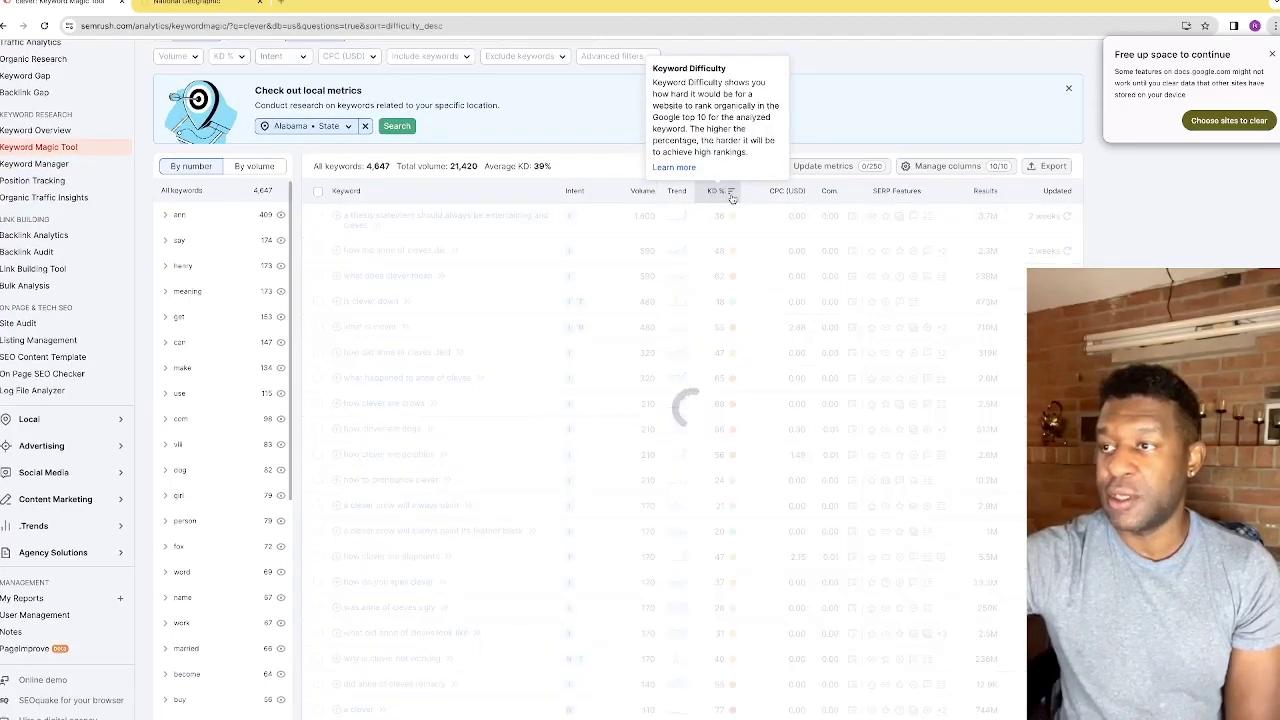
pyautogui.scroll(3, 731, 197)
pyautogui.click(731, 335)
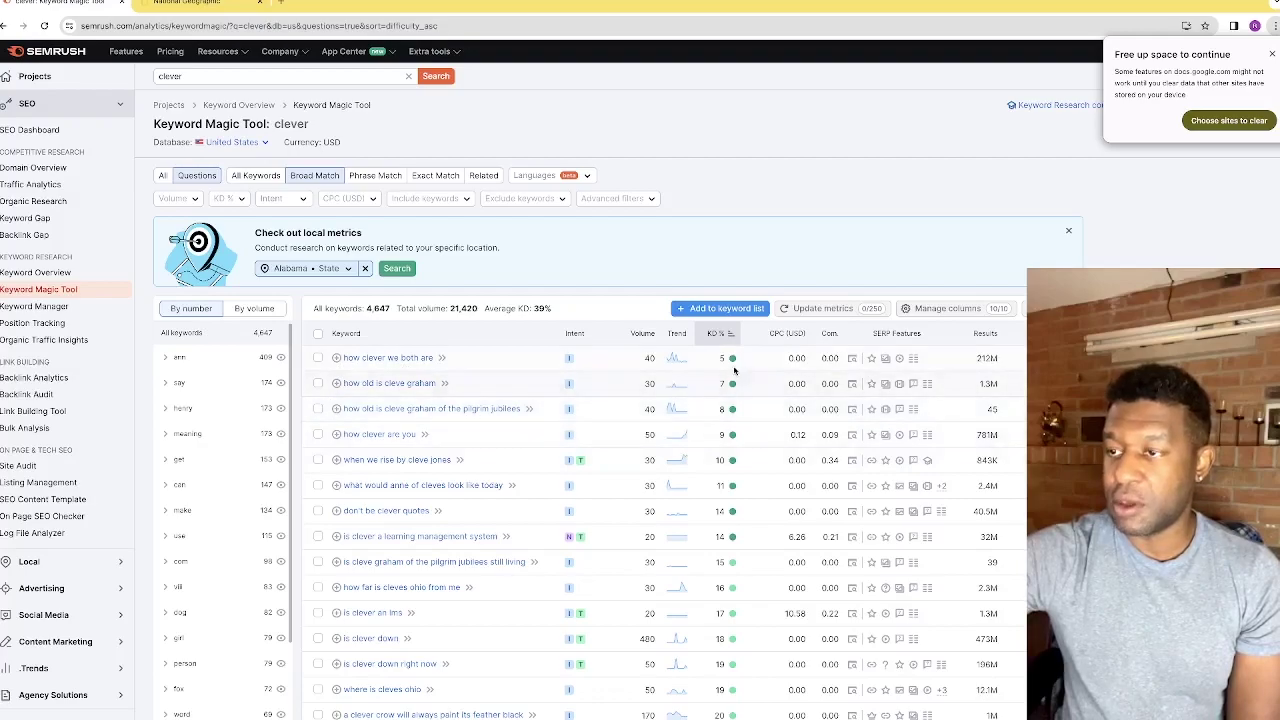
pyautogui.moveTo(727, 362)
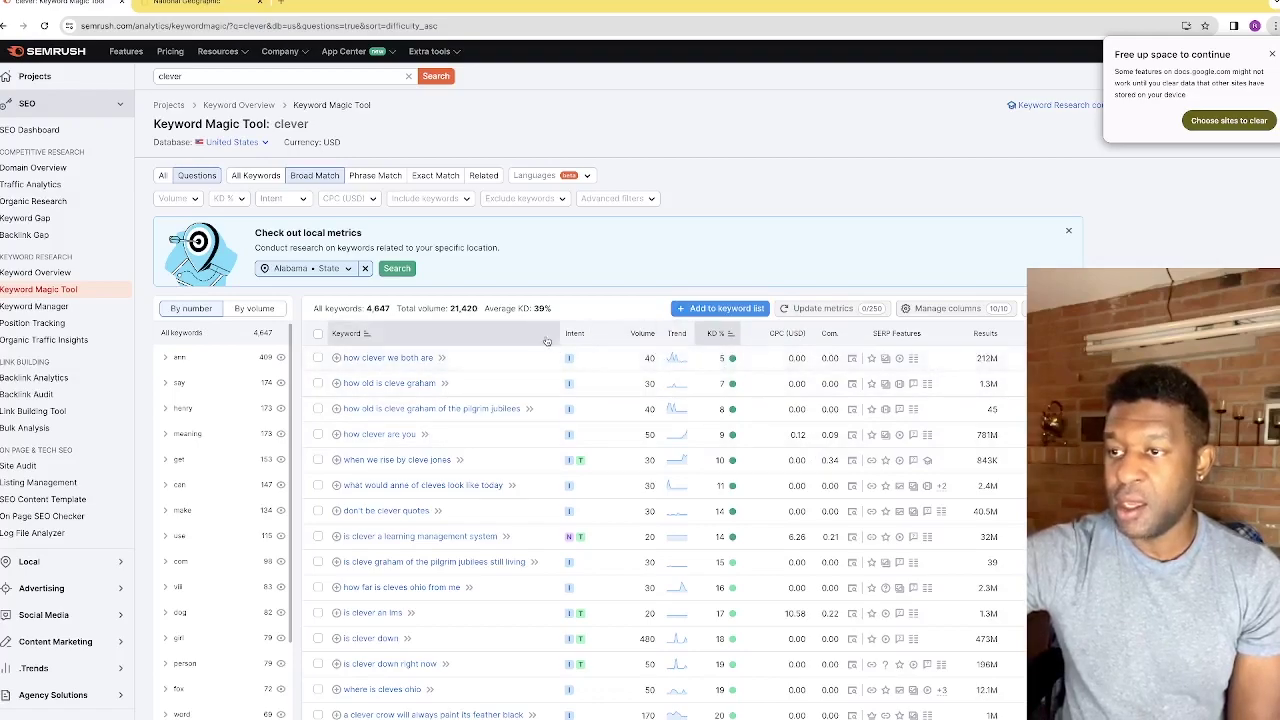
# Examine the search intent labels of the low-difficulty "clever" questions, including transactional, commercial and navigational ones.
pyautogui.moveTo(568, 360)
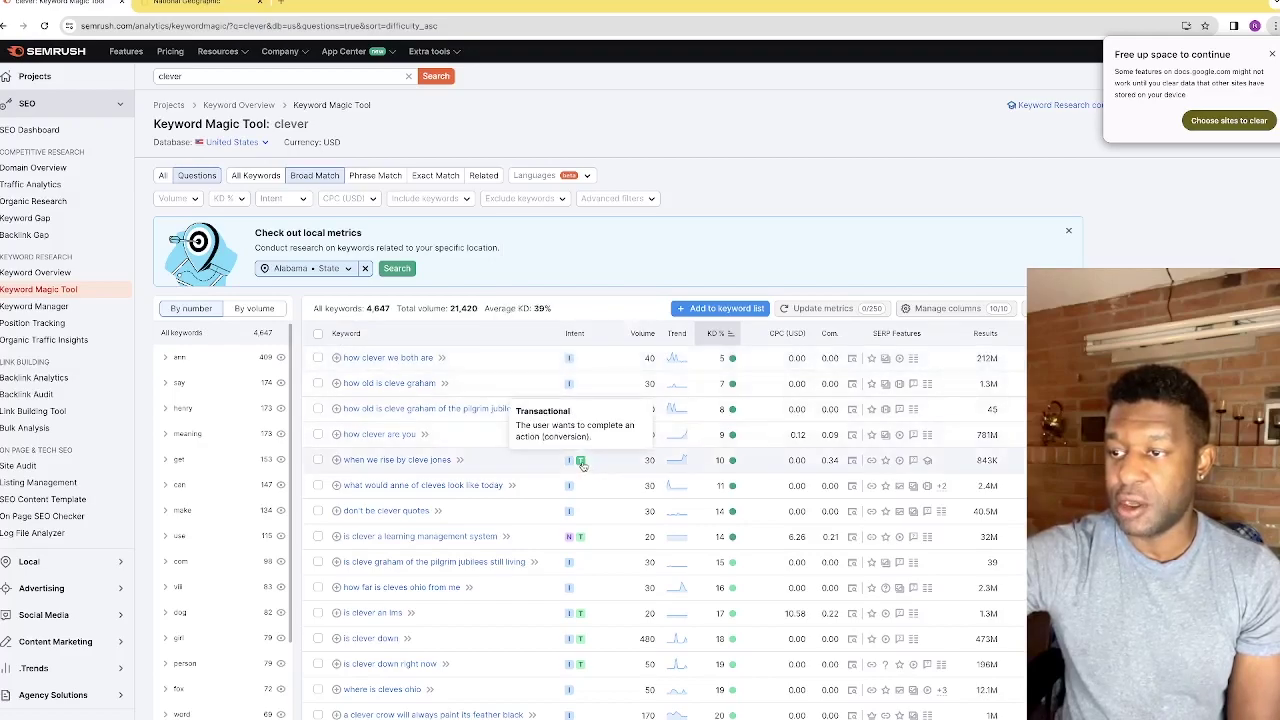
pyautogui.moveTo(569, 539)
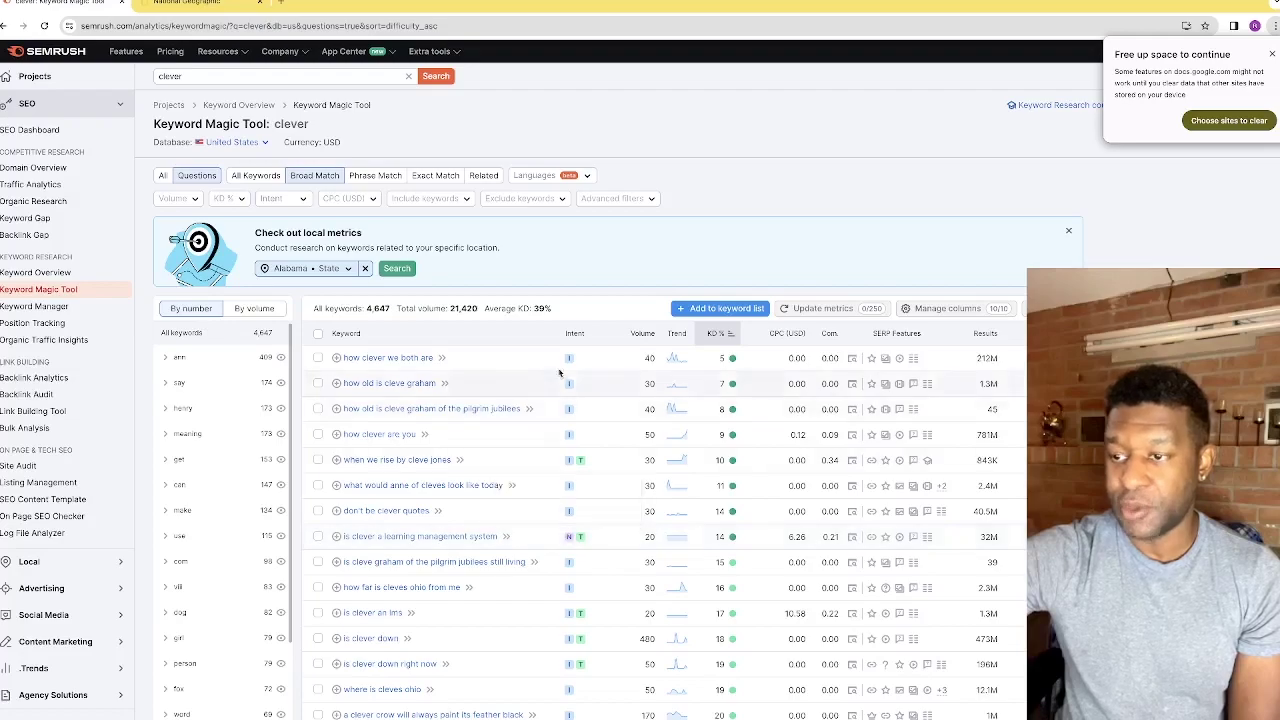
pyautogui.scroll(-1, 571, 463)
pyautogui.scroll(-4, 571, 463)
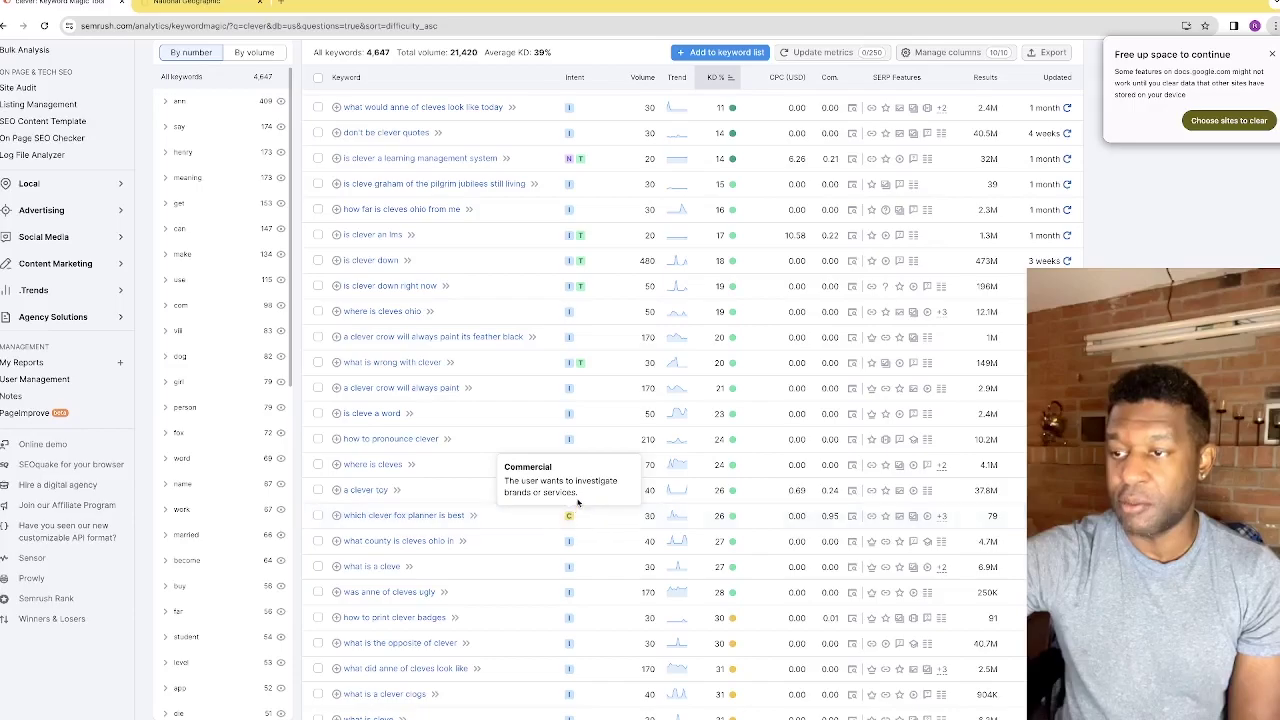
pyautogui.moveTo(569, 494)
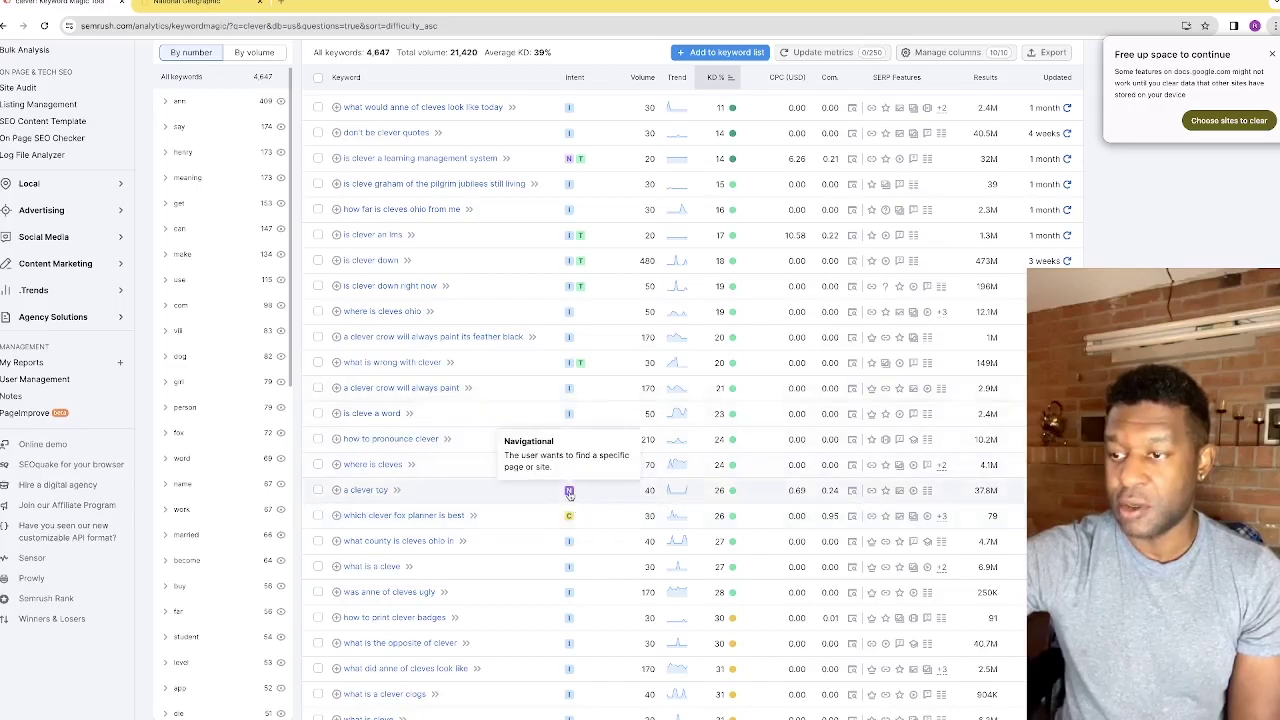
pyautogui.scroll(-4, 606, 410)
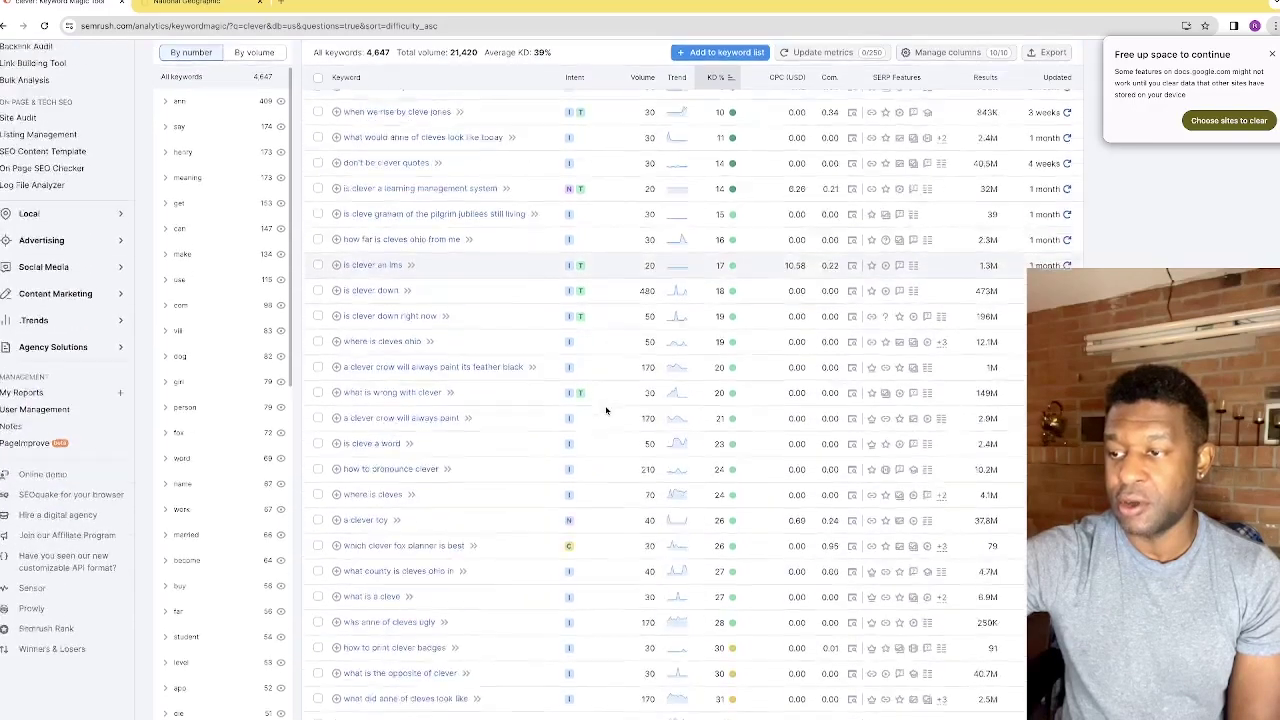
pyautogui.scroll(6, 606, 410)
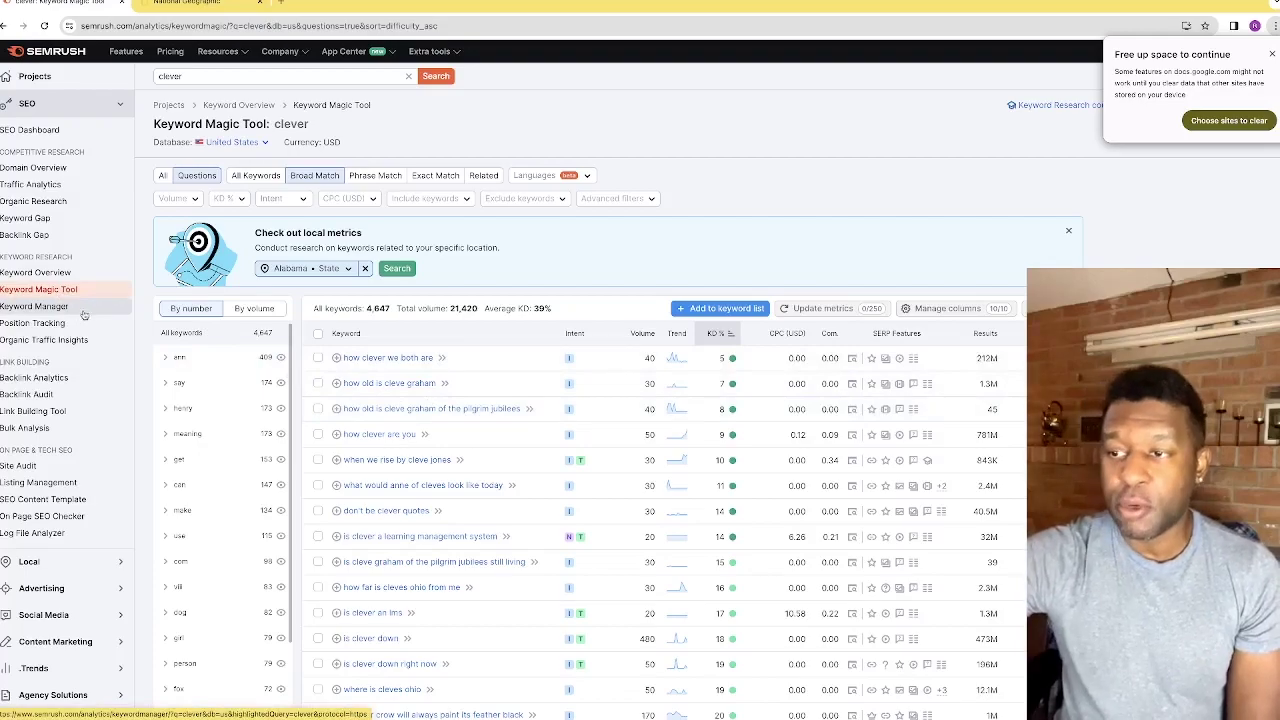
pyautogui.scroll(-1, 62, 306)
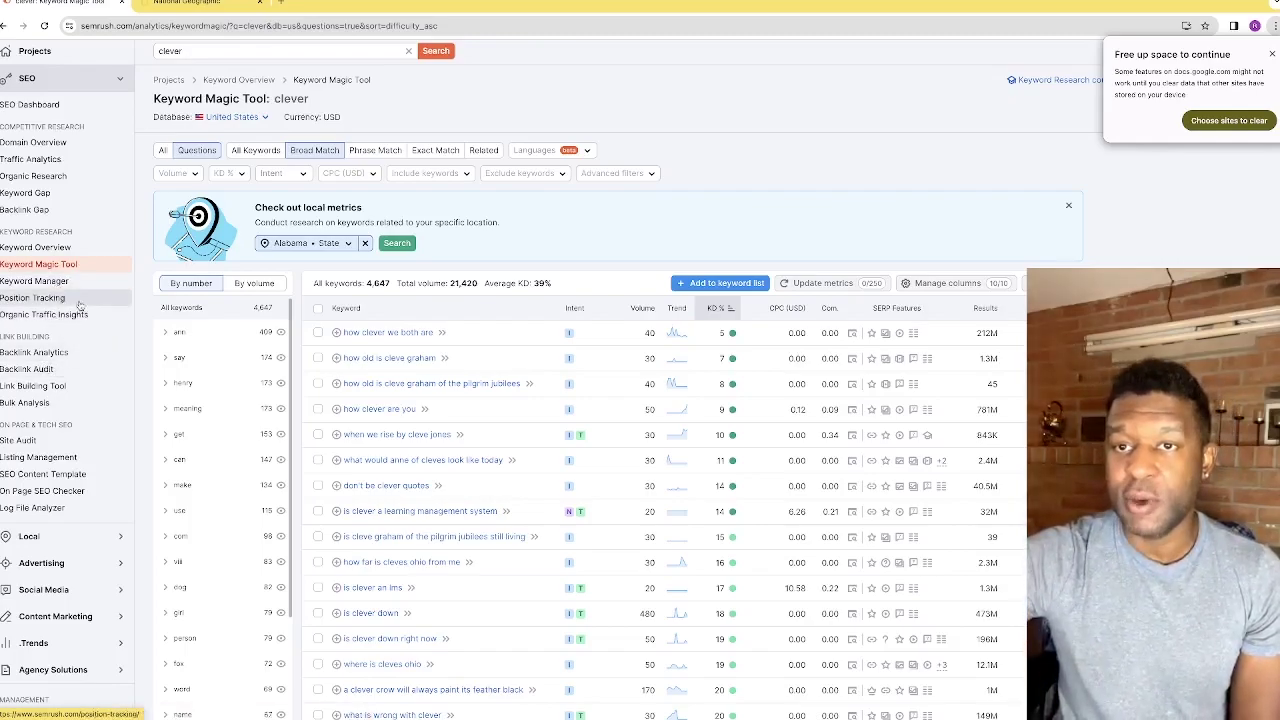
# Switch to Digistore24 in a new browser tab, open its affiliate marketplace and browse the English-language products.
pyautogui.click(205, 3)
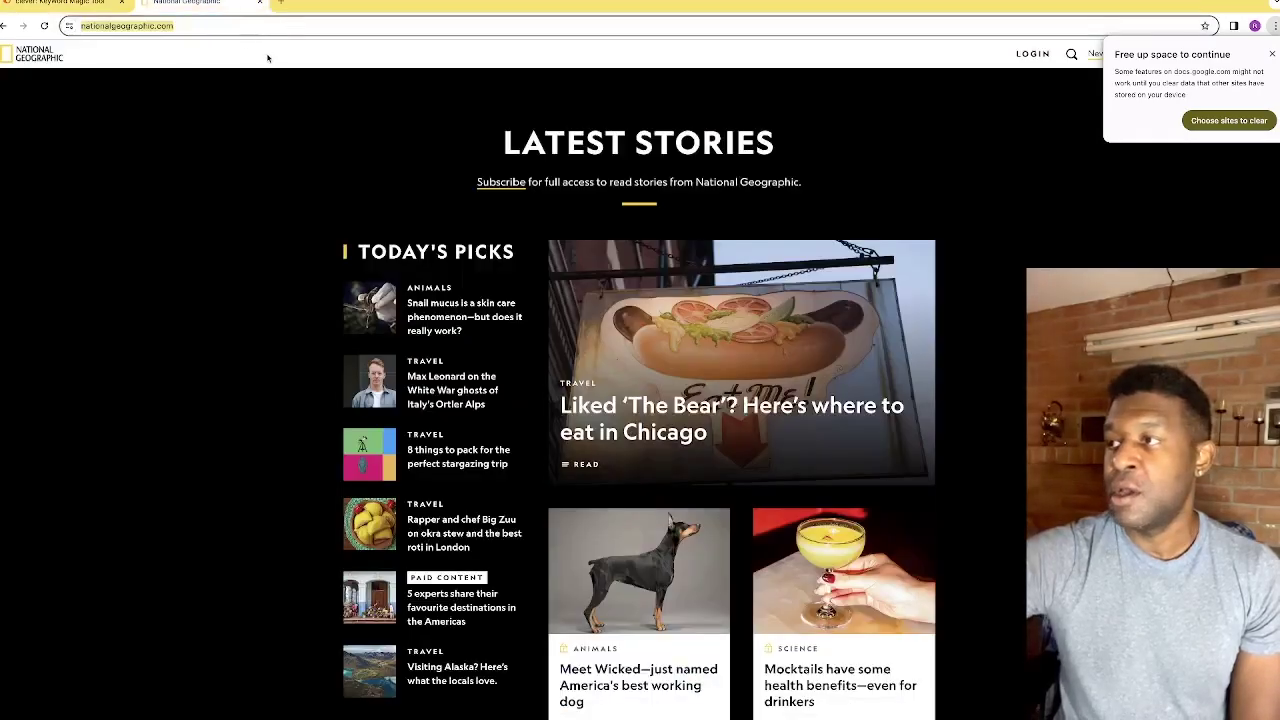
pyautogui.click(281, 3)
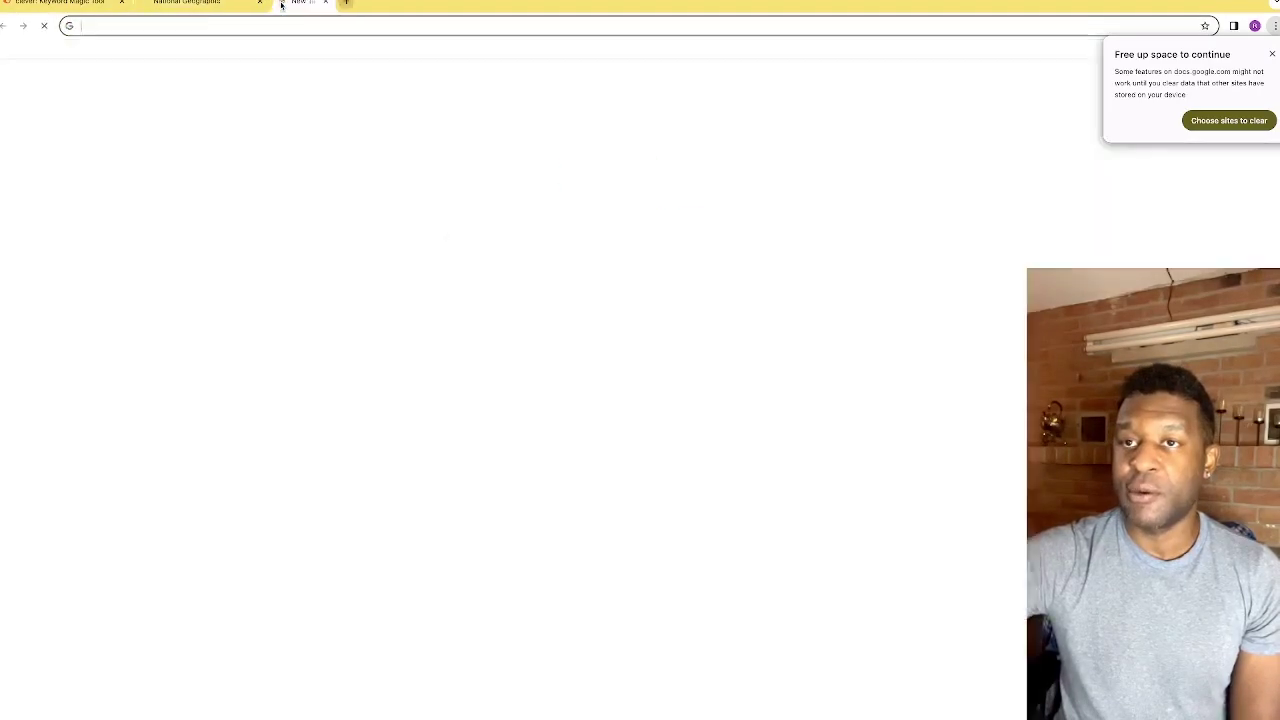
pyautogui.write('digistore24')
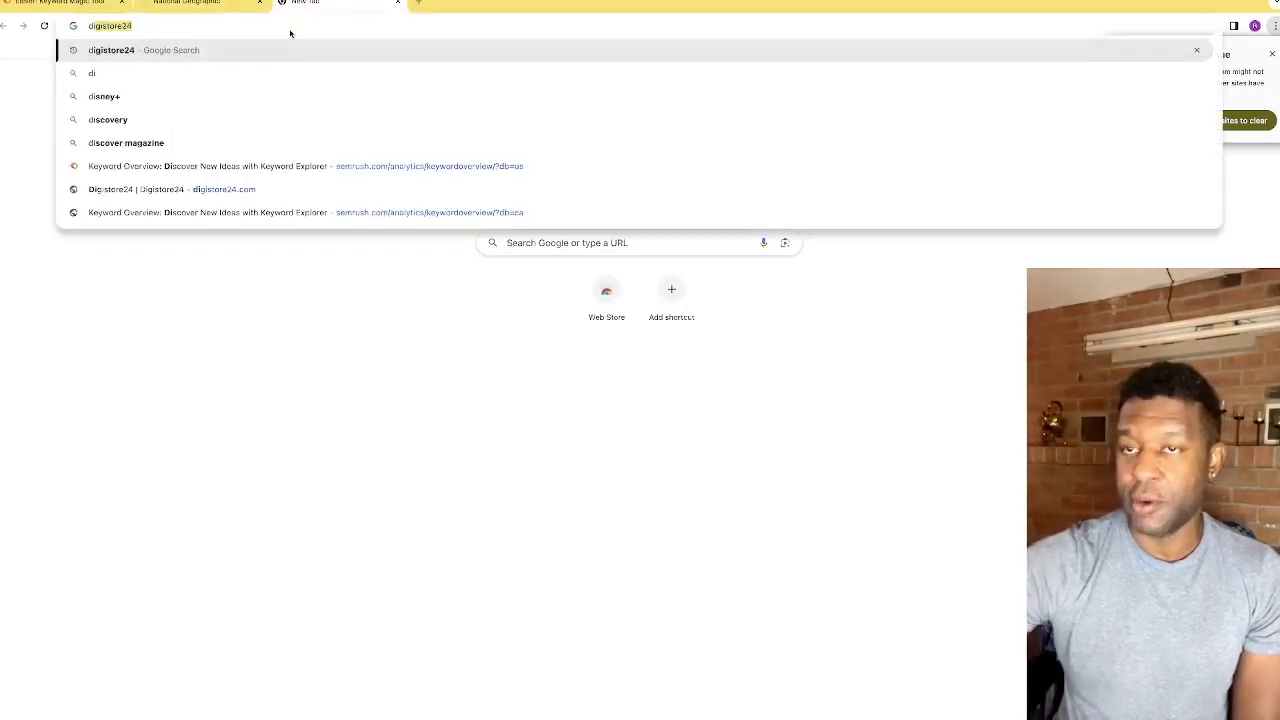
pyautogui.click(1063, 181)
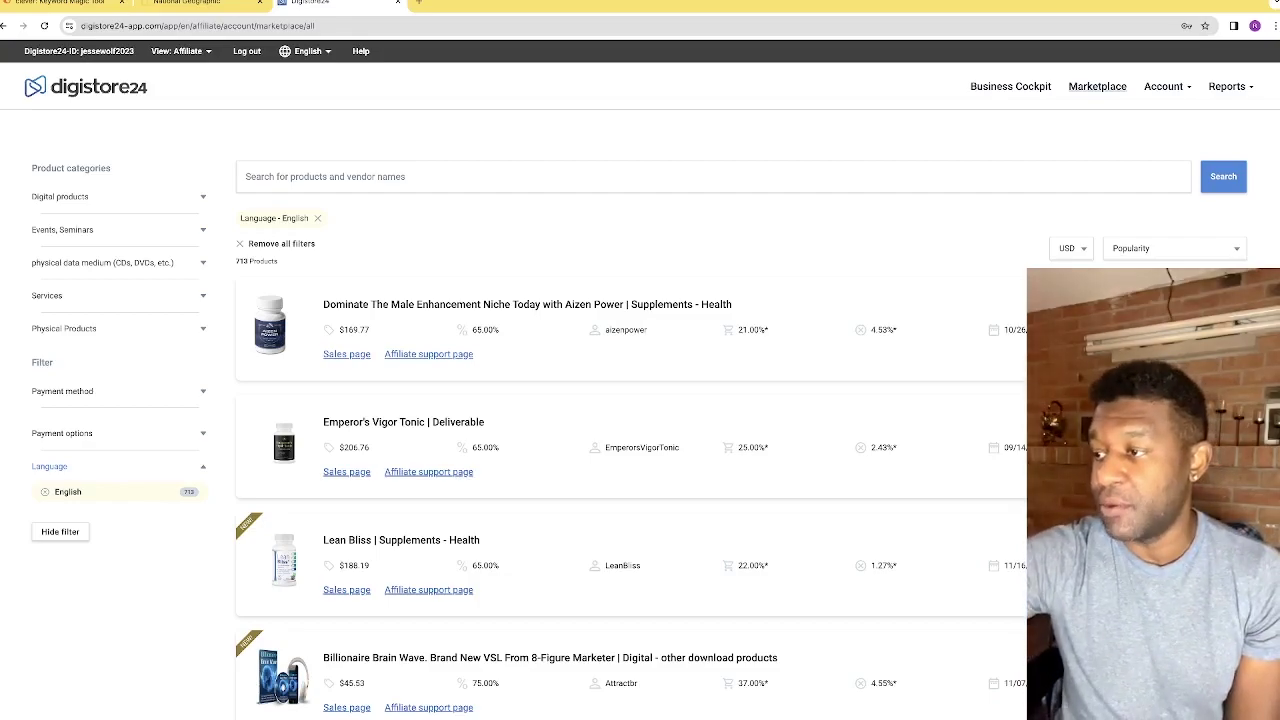
pyautogui.scroll(-3, 640, 400)
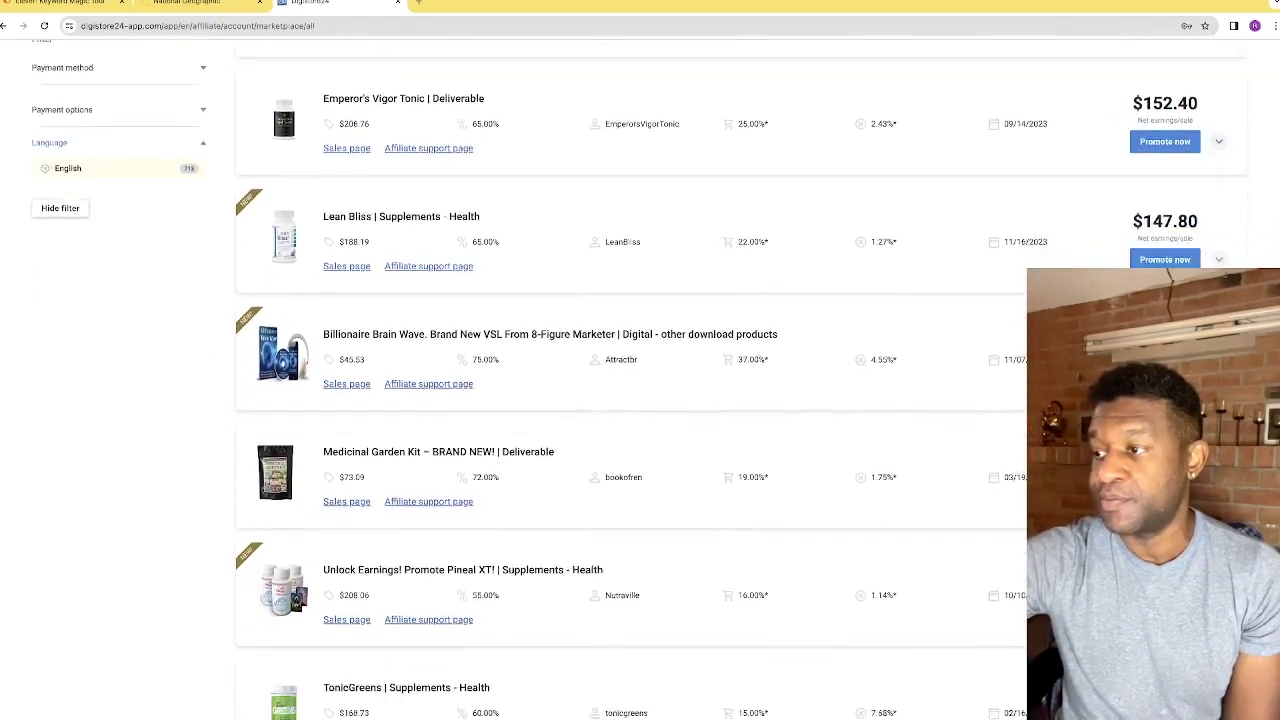
pyautogui.scroll(-5, 640, 400)
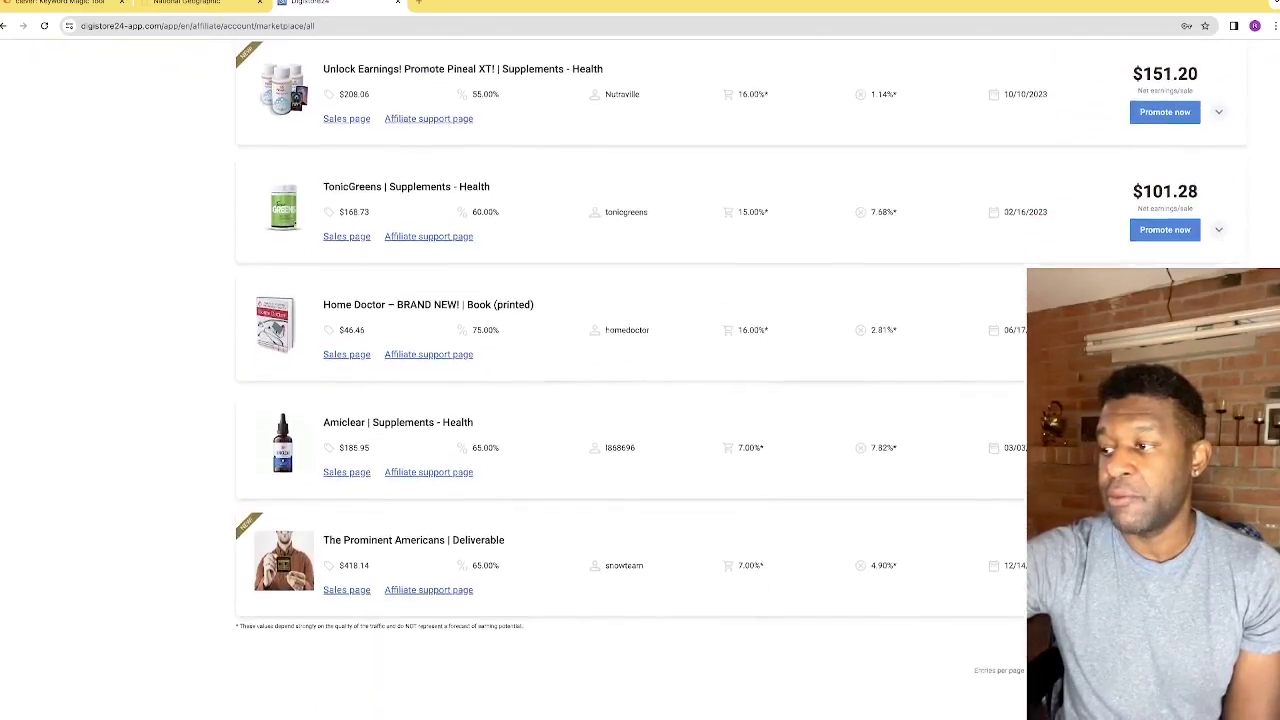
pyautogui.scroll(-1, 640, 400)
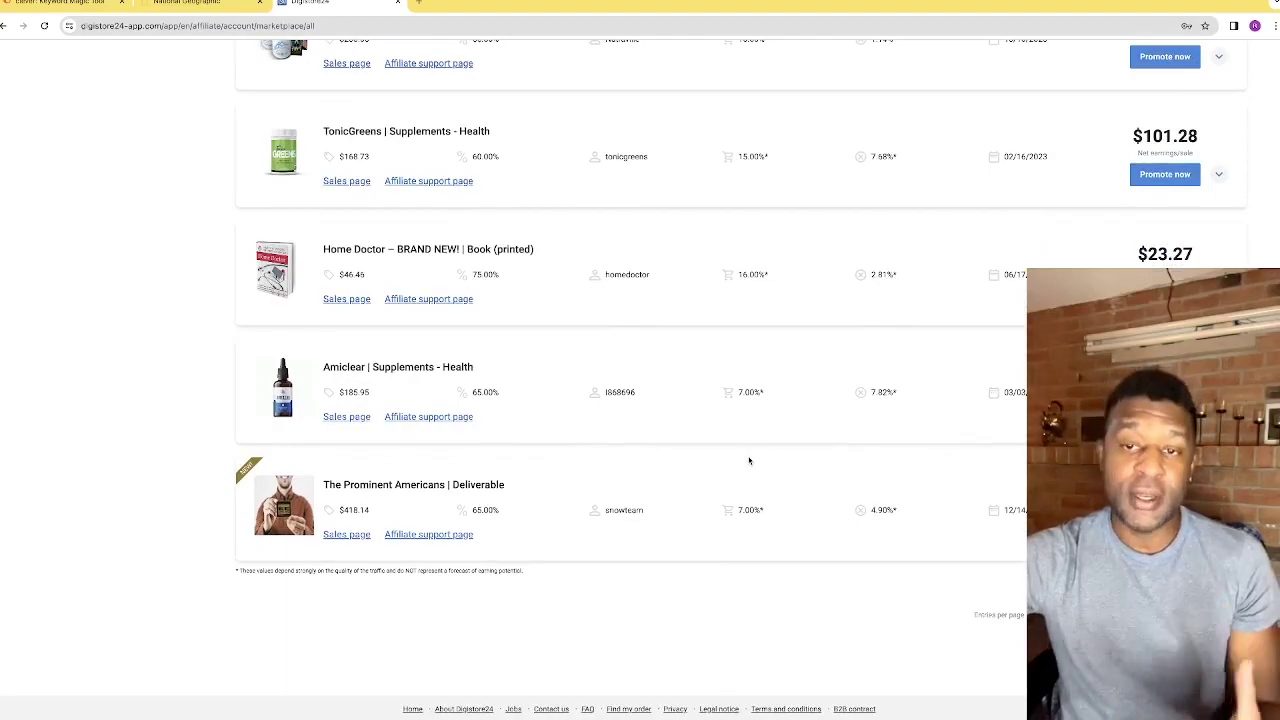
pyautogui.scroll(1, 670, 479)
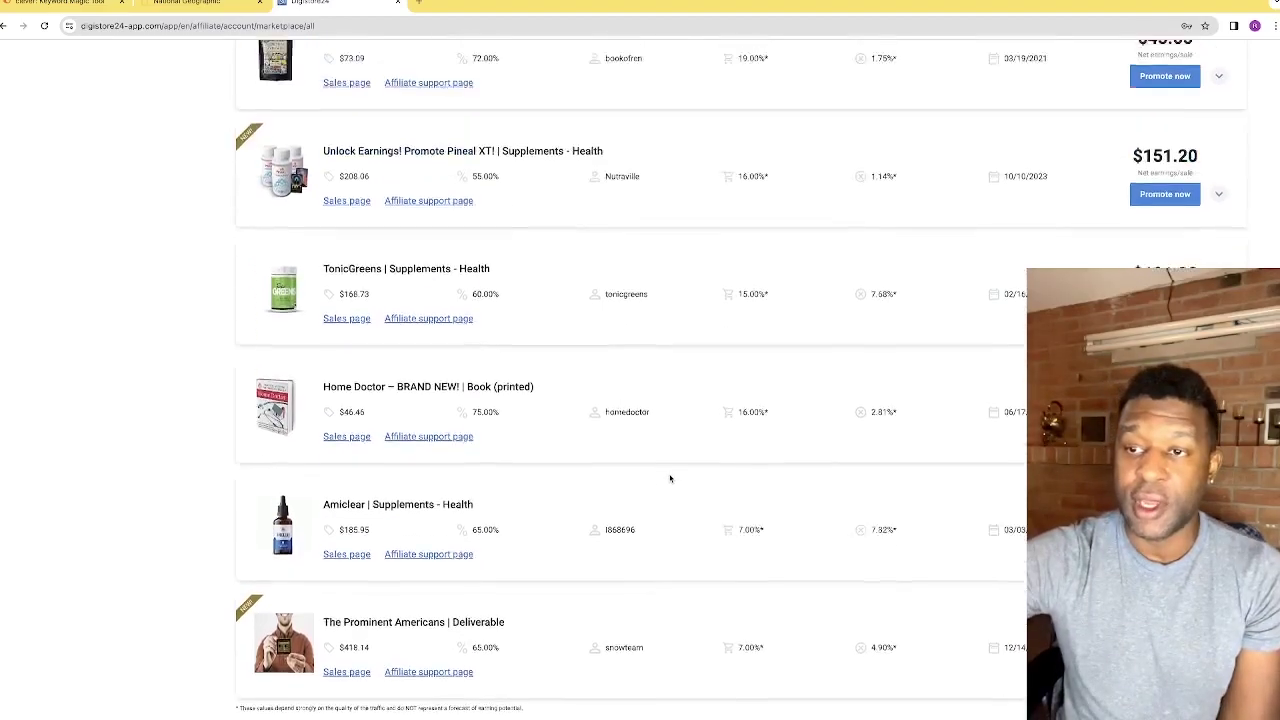
pyautogui.scroll(10, 670, 479)
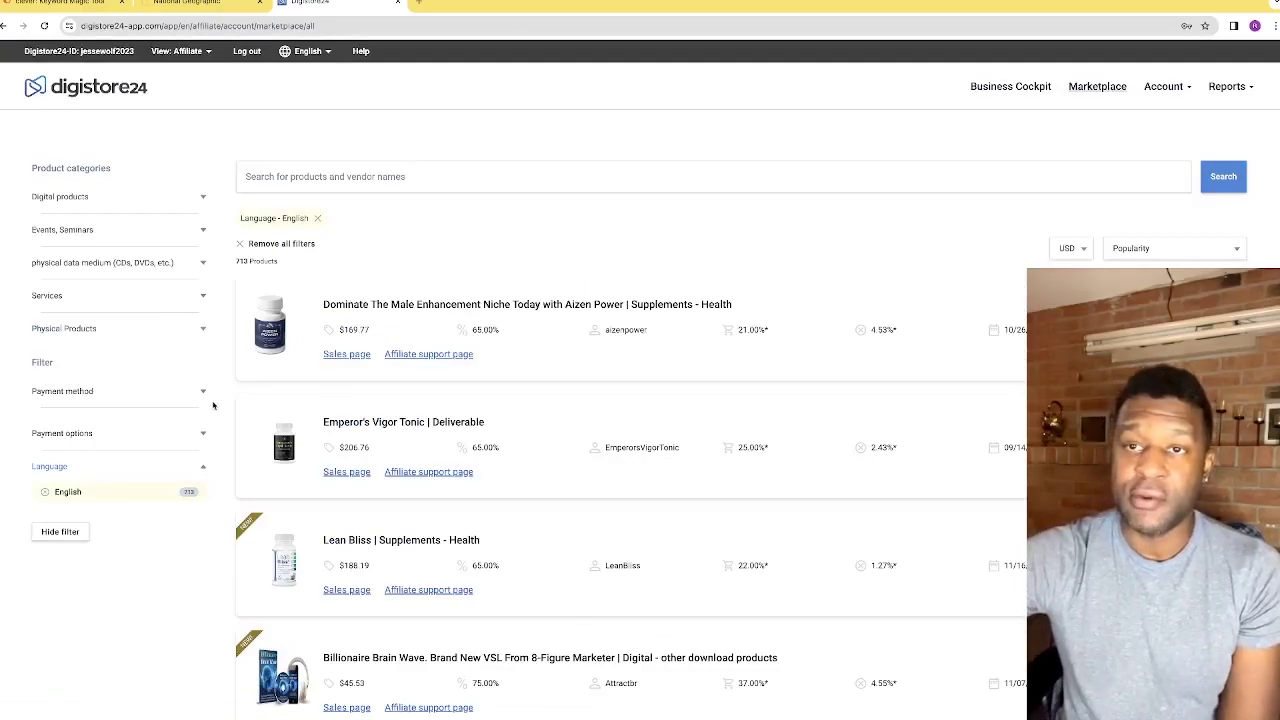
# Filter the marketplace to digital products in the Business & Investment category.
pyautogui.click(200, 201)
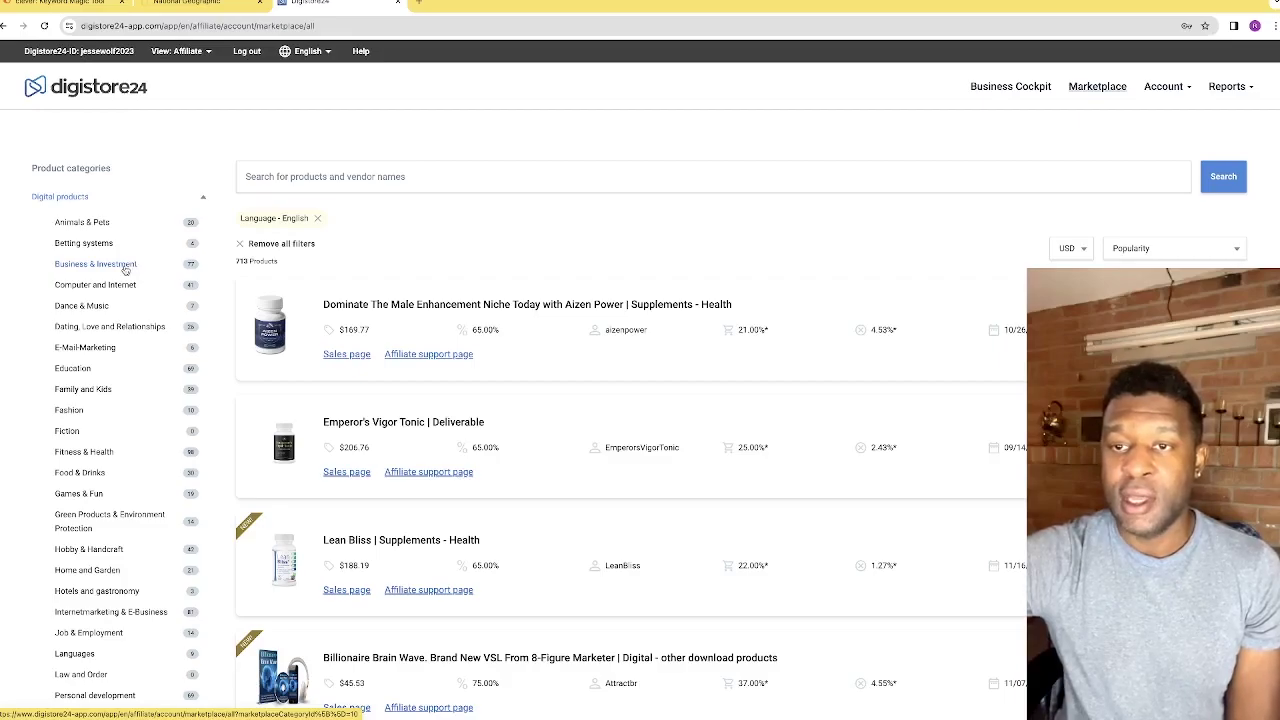
pyautogui.scroll(-2, 126, 349)
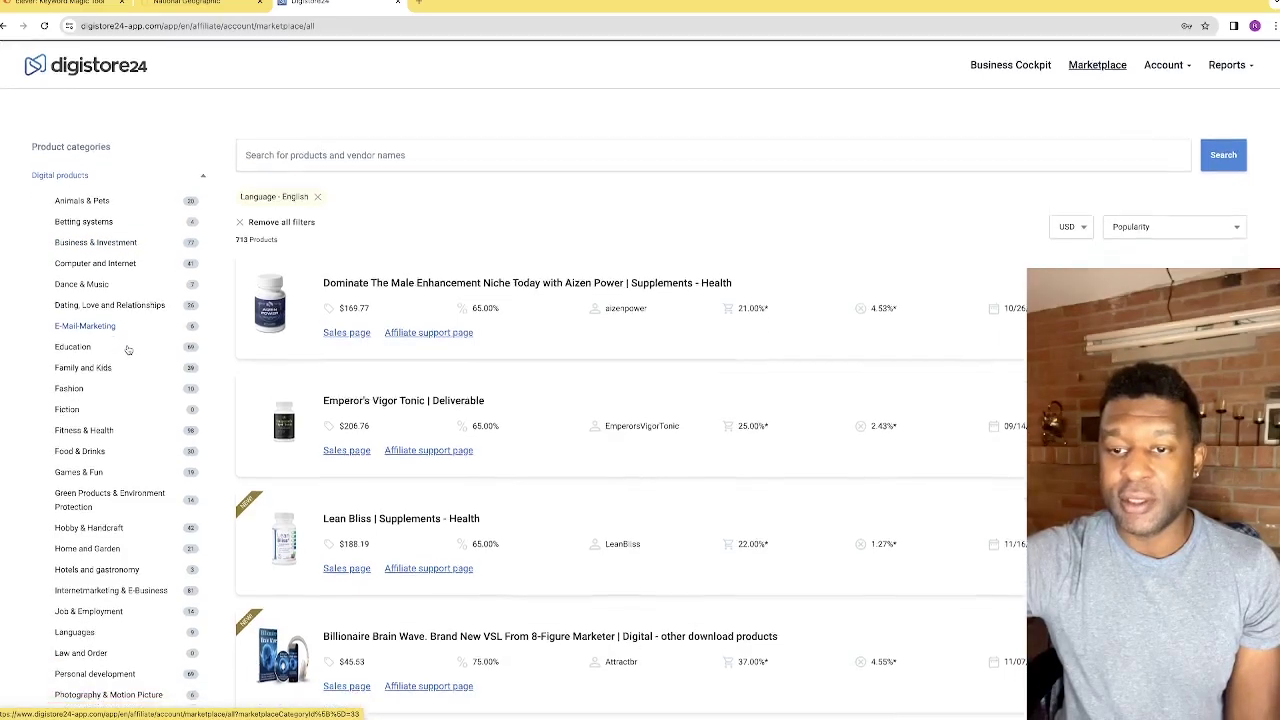
pyautogui.scroll(2, 127, 348)
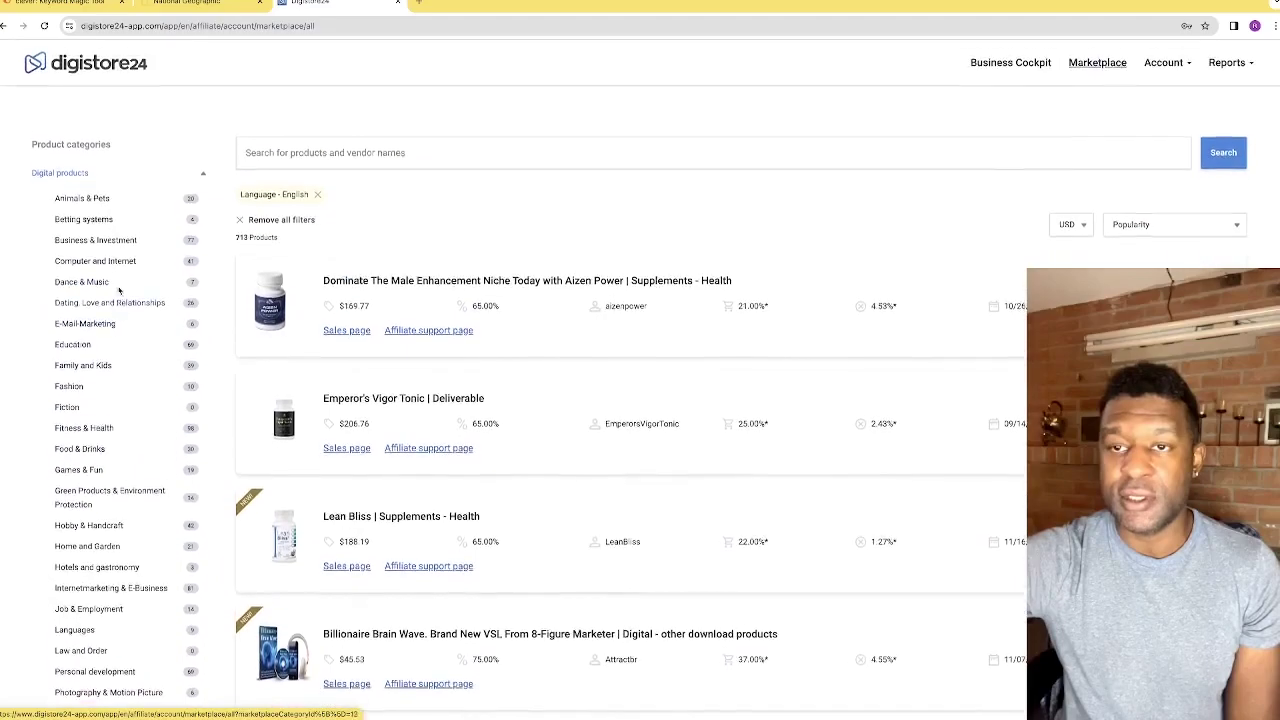
pyautogui.click(112, 250)
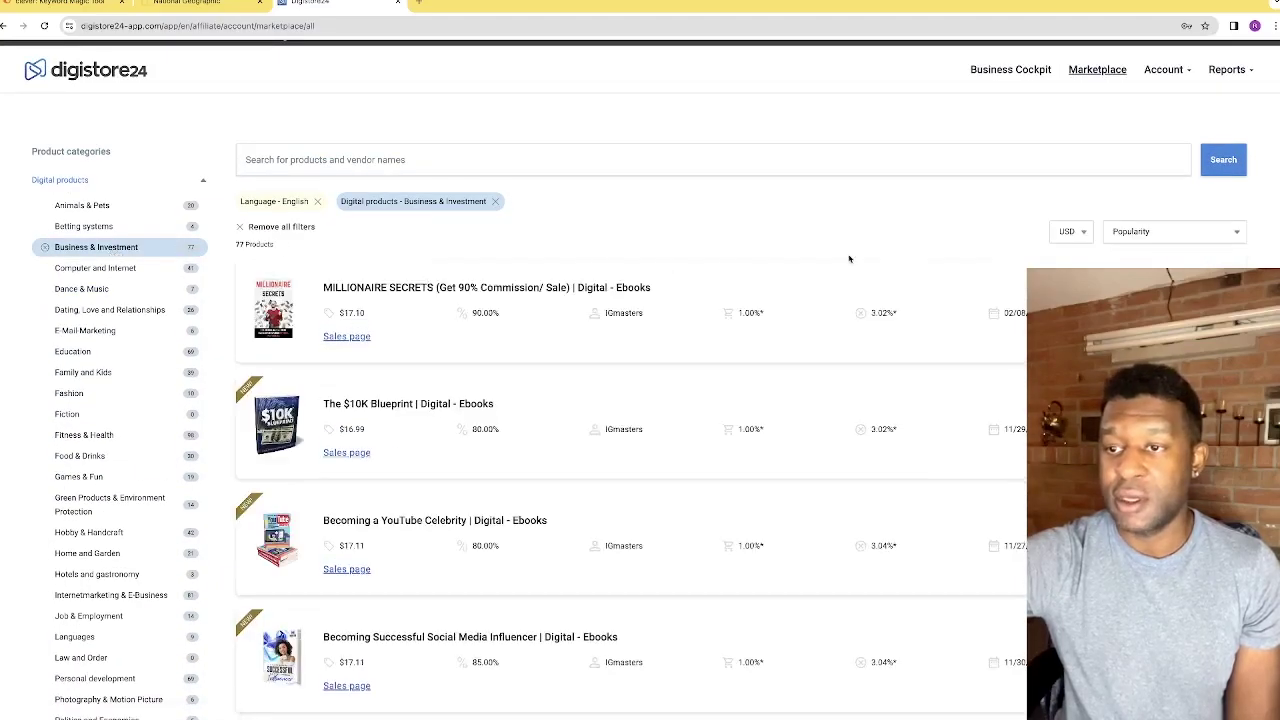
# Sort the English-language marketplace products by Earnings/sale.
pyautogui.click(1153, 235)
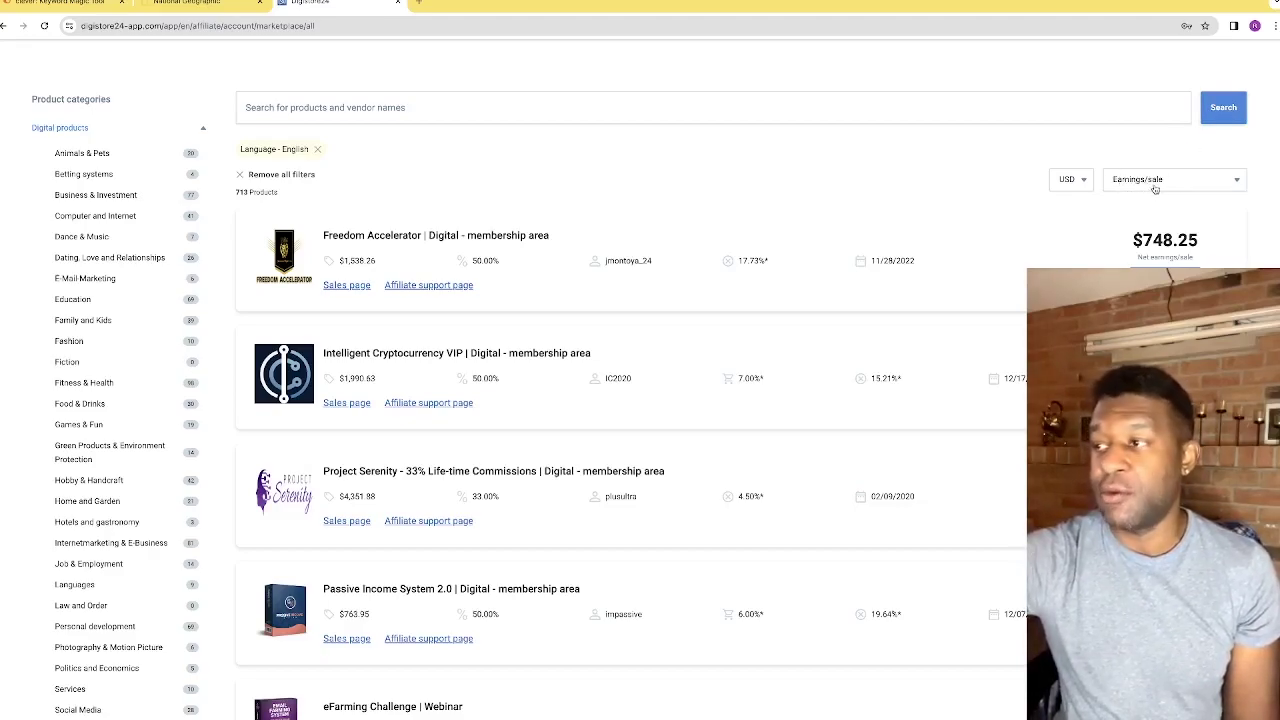
pyautogui.click(1190, 190)
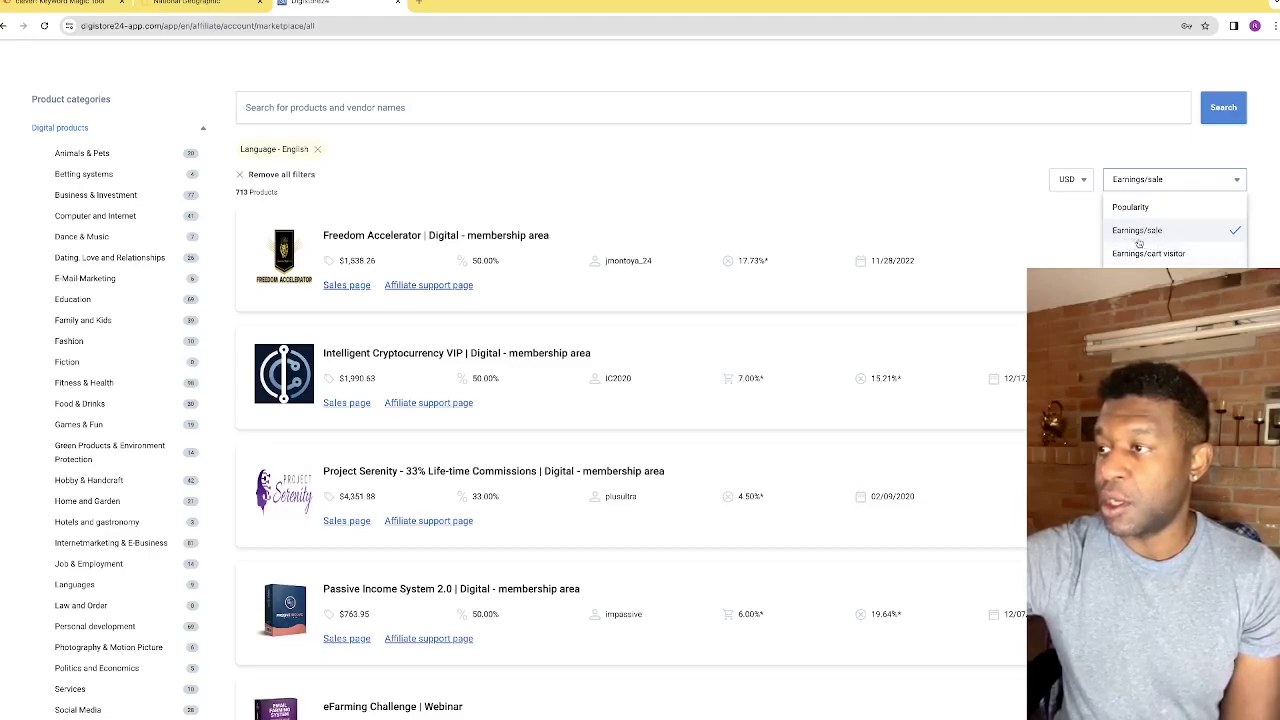
pyautogui.click(972, 215)
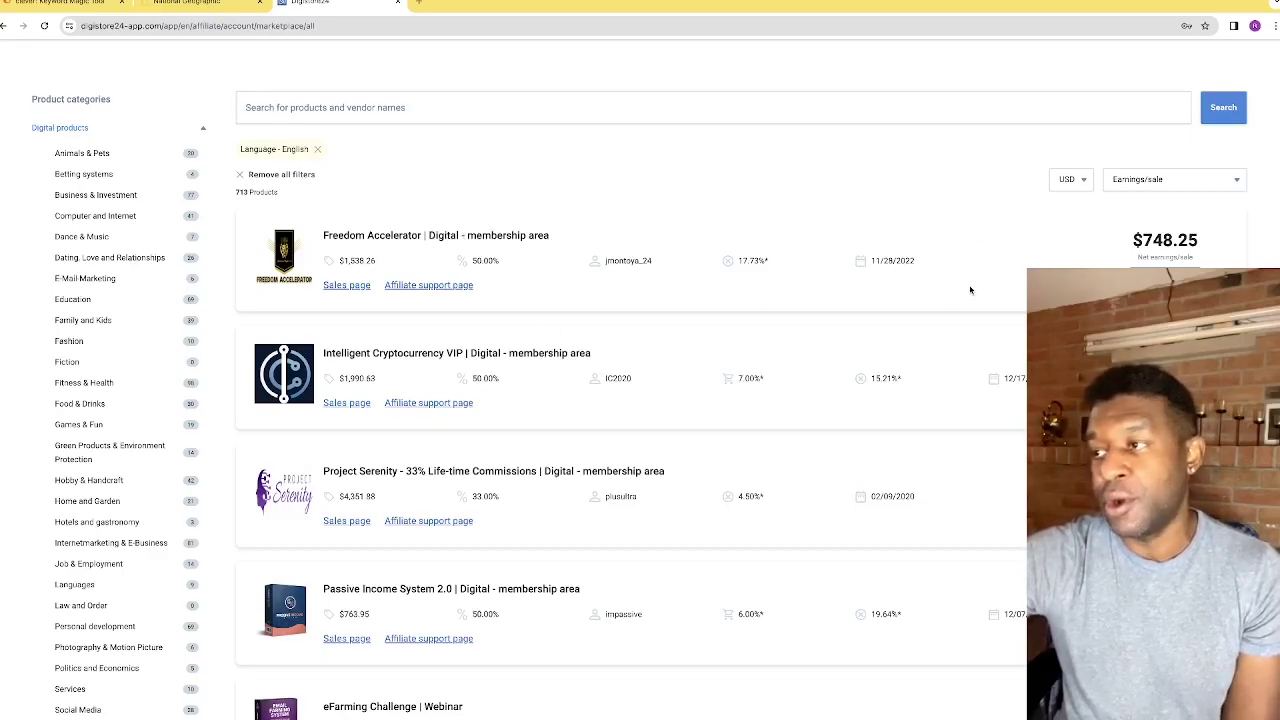
# Browse the products with the highest earnings per sale and open the sales page of Freedom Accelerator.
pyautogui.scroll(-2, 955, 291)
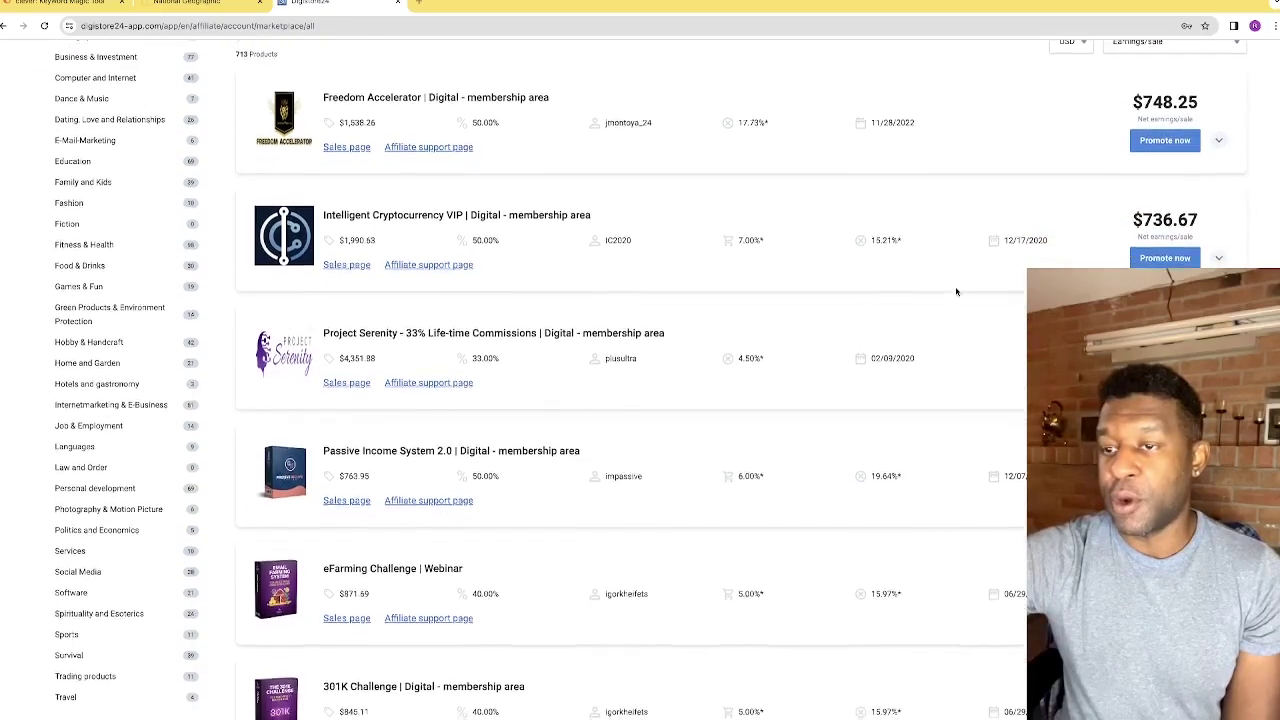
pyautogui.scroll(-3, 946, 295)
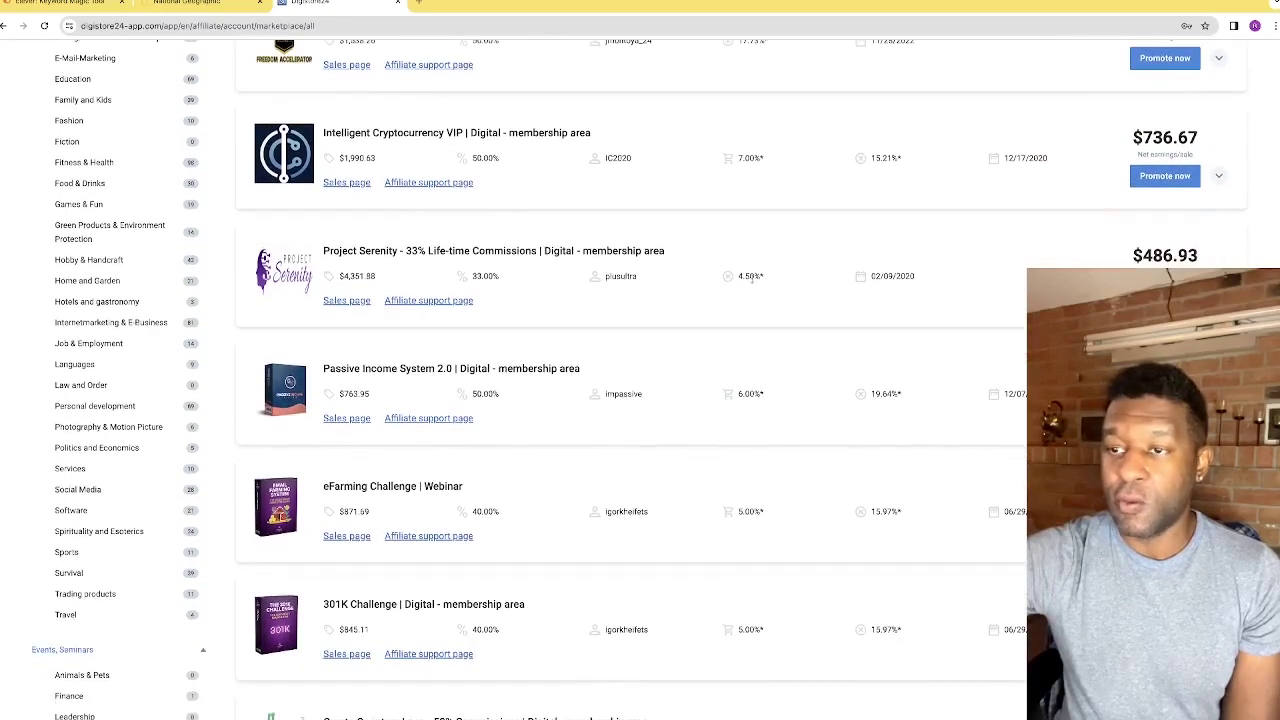
pyautogui.scroll(-2, 724, 287)
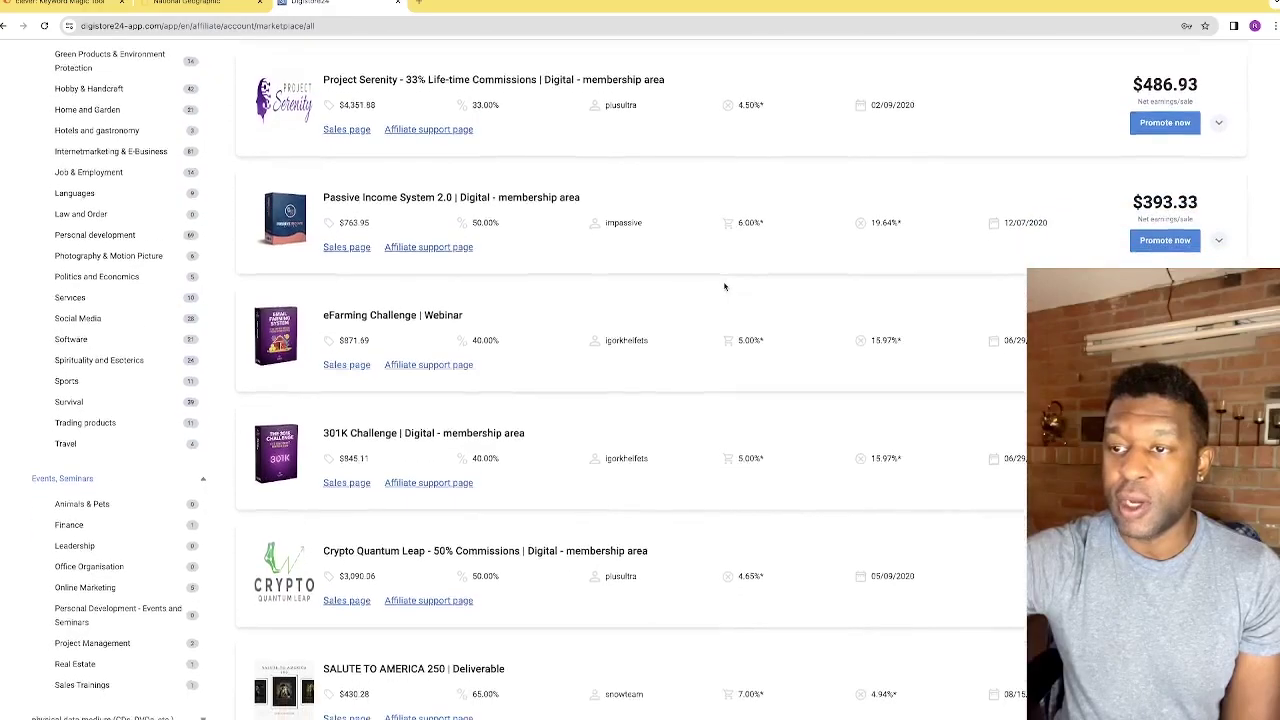
pyautogui.scroll(-1, 885, 286)
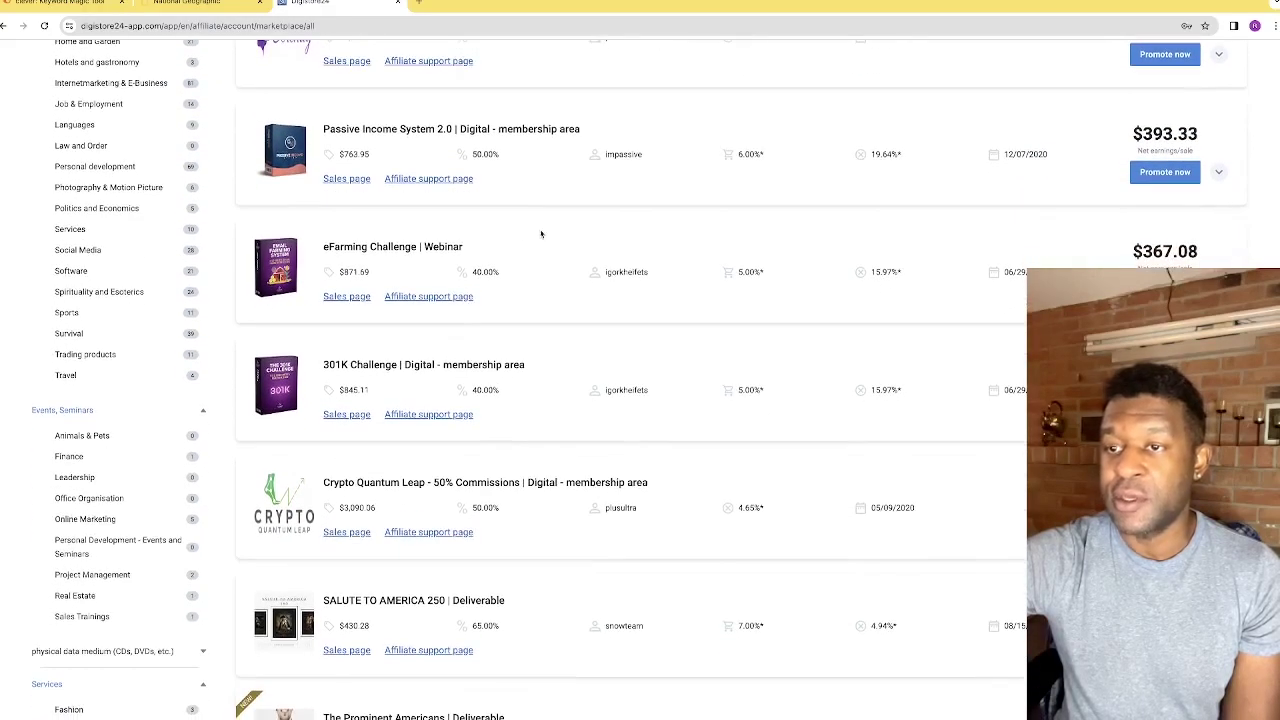
pyautogui.scroll(2, 460, 262)
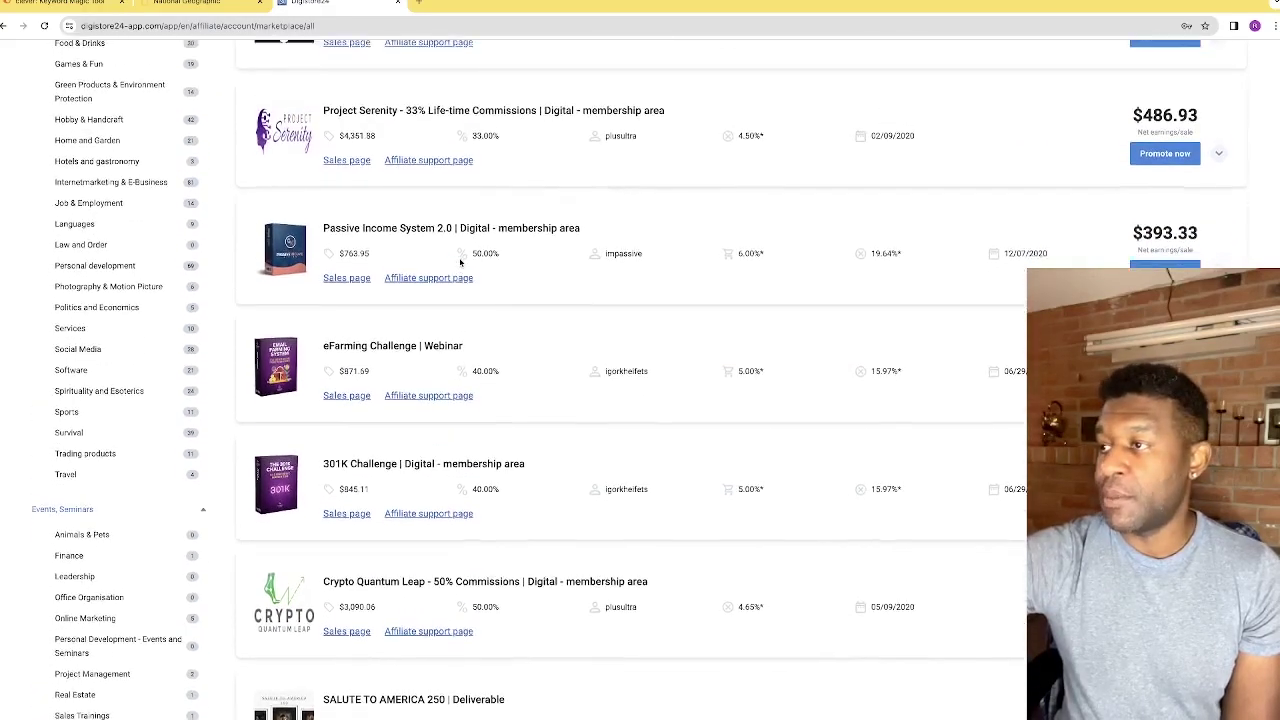
pyautogui.scroll(5, 460, 262)
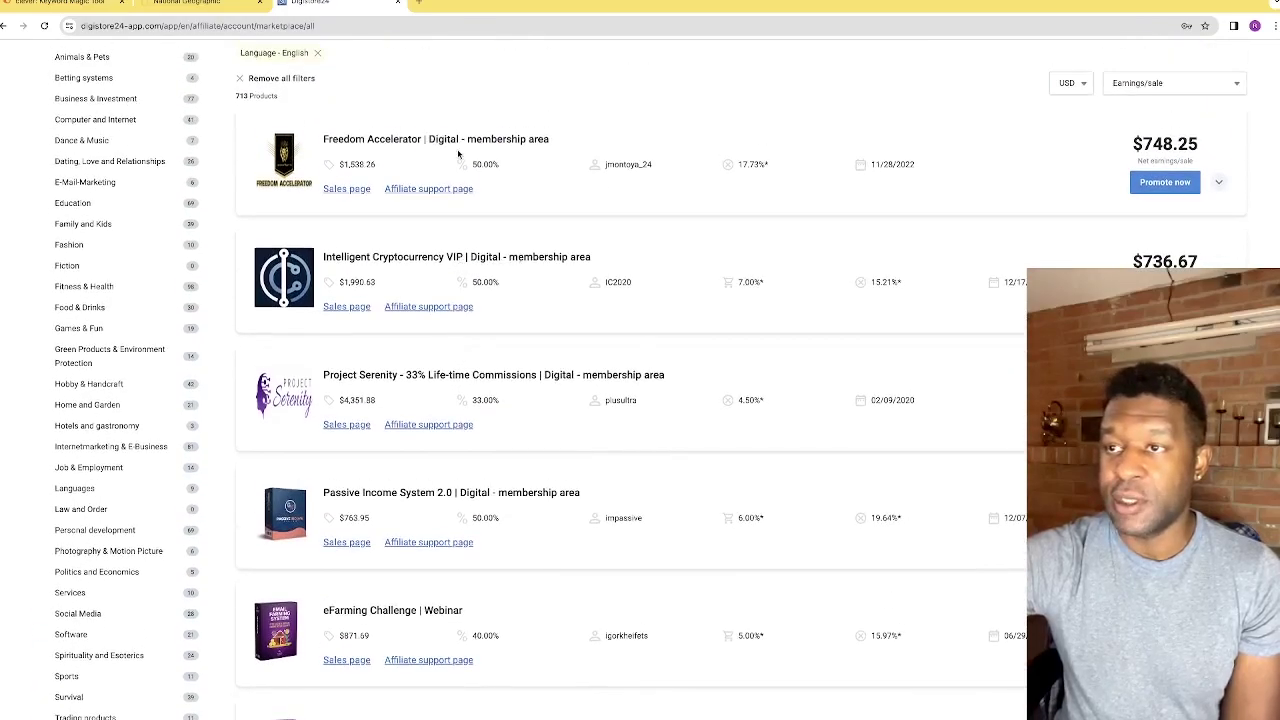
pyautogui.scroll(1, 399, 174)
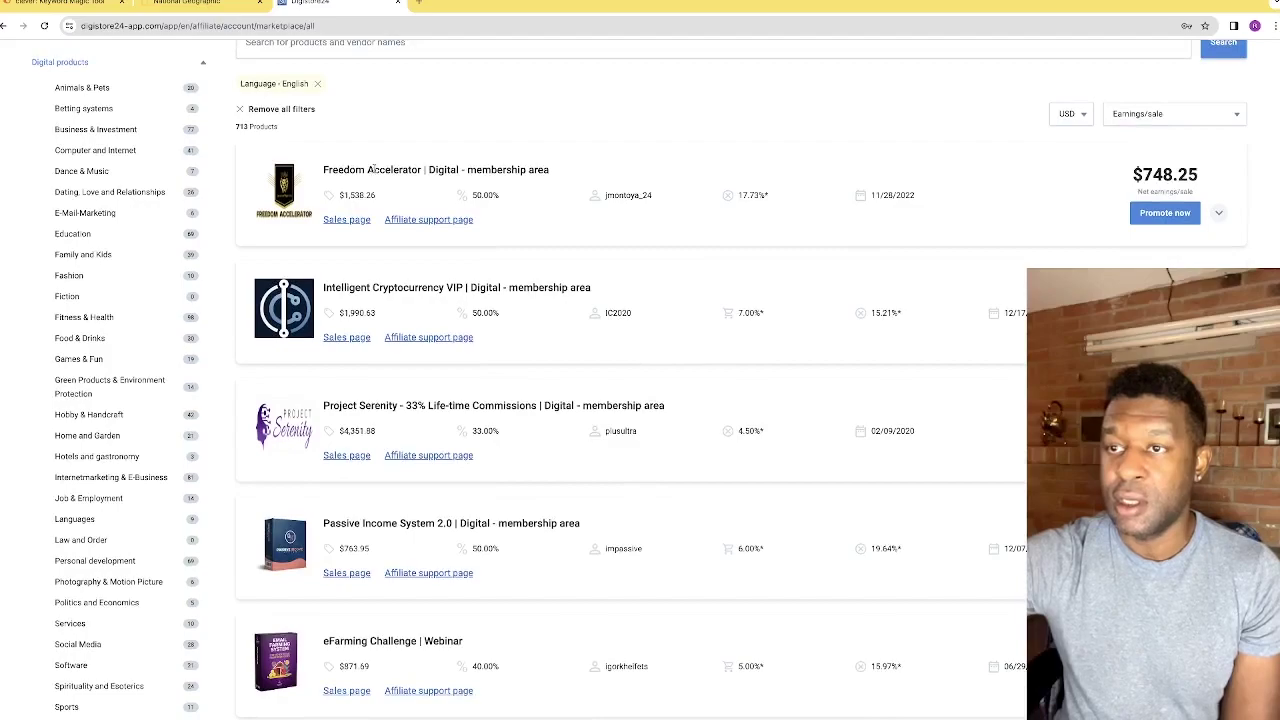
pyautogui.click(348, 220)
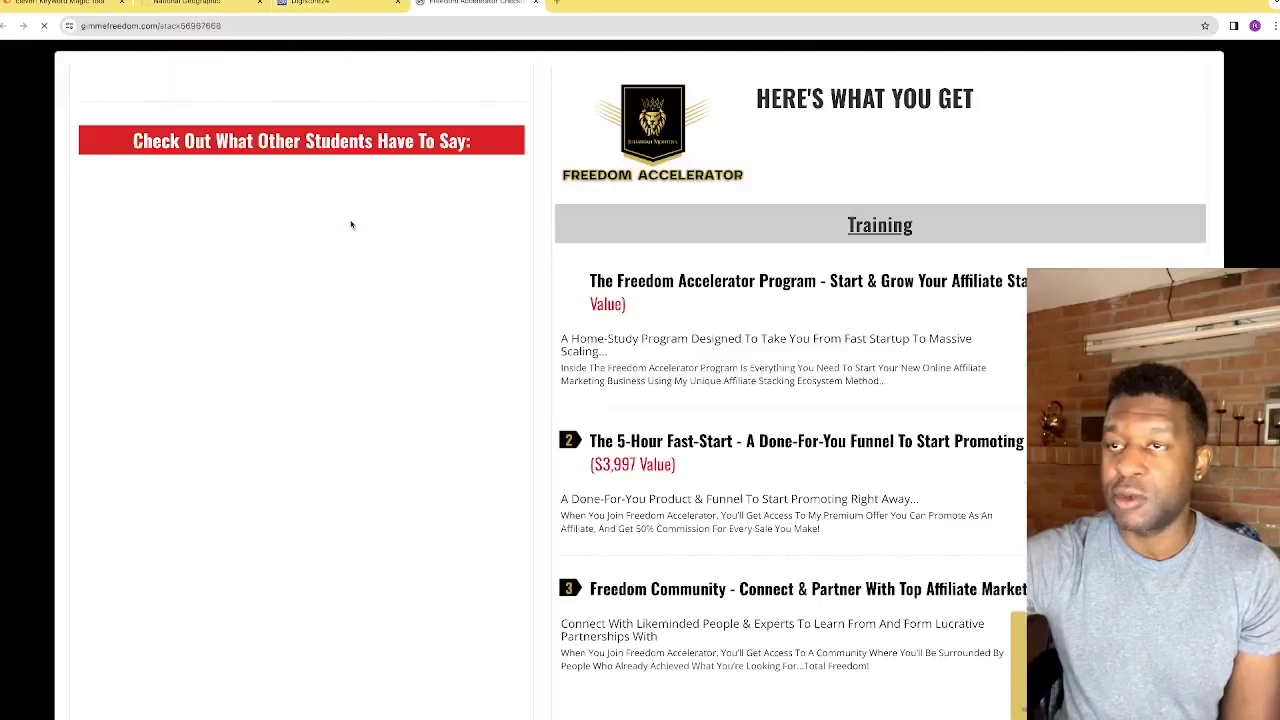
# Review the Freedom Accelerator checkout page, including its payment plans, training modules, bonuses, total value and student testimonials.
pyautogui.scroll(-7, 620, 228)
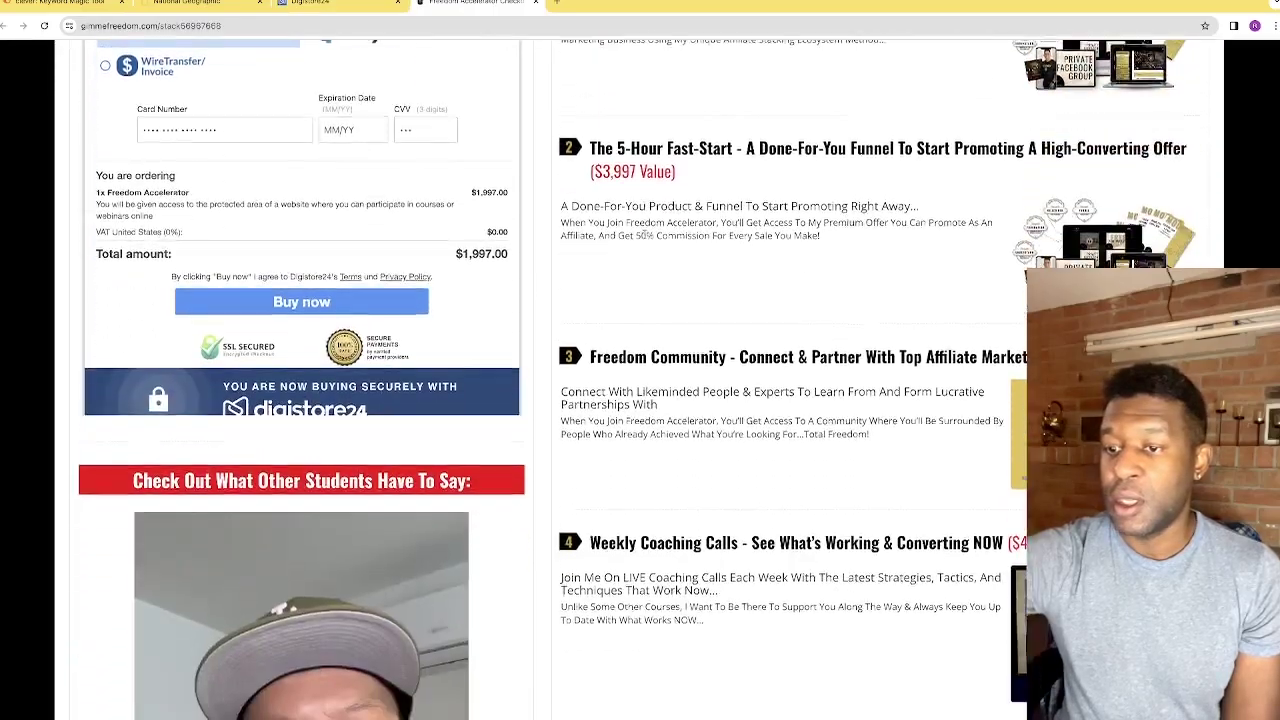
pyautogui.scroll(2, 645, 232)
pyautogui.scroll(4, 645, 232)
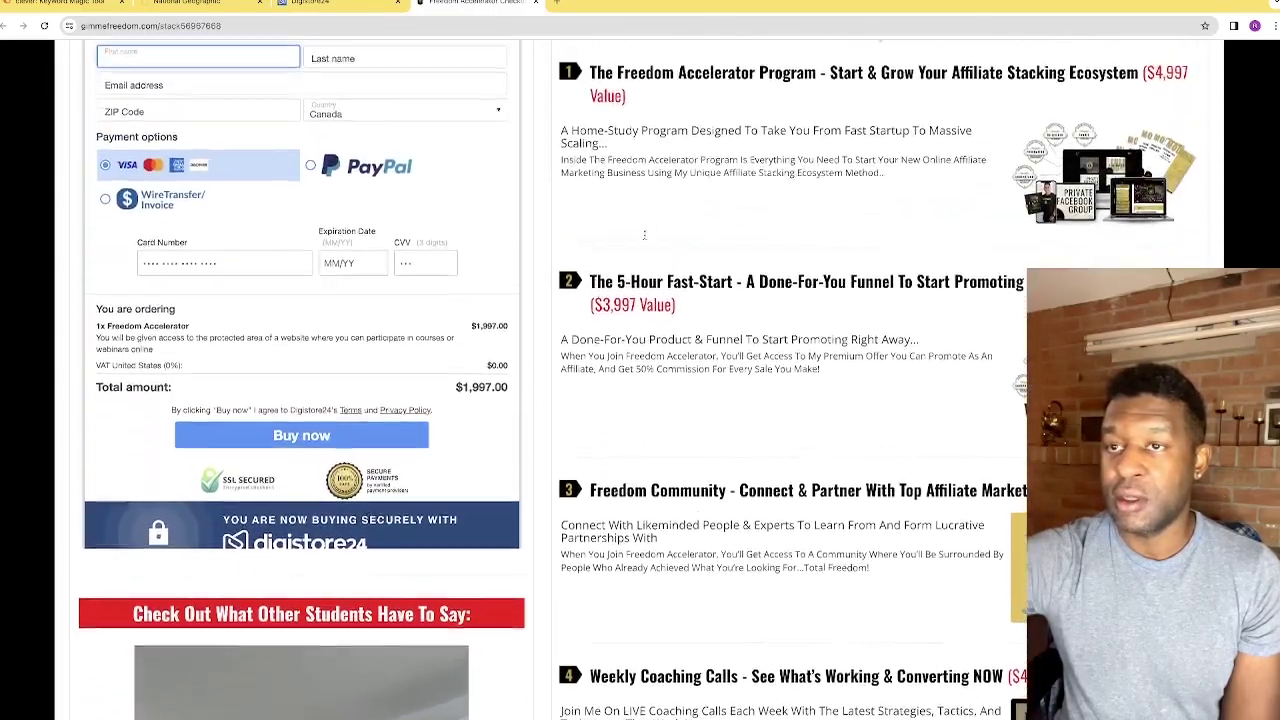
pyautogui.scroll(-4, 645, 232)
pyautogui.scroll(-6, 645, 236)
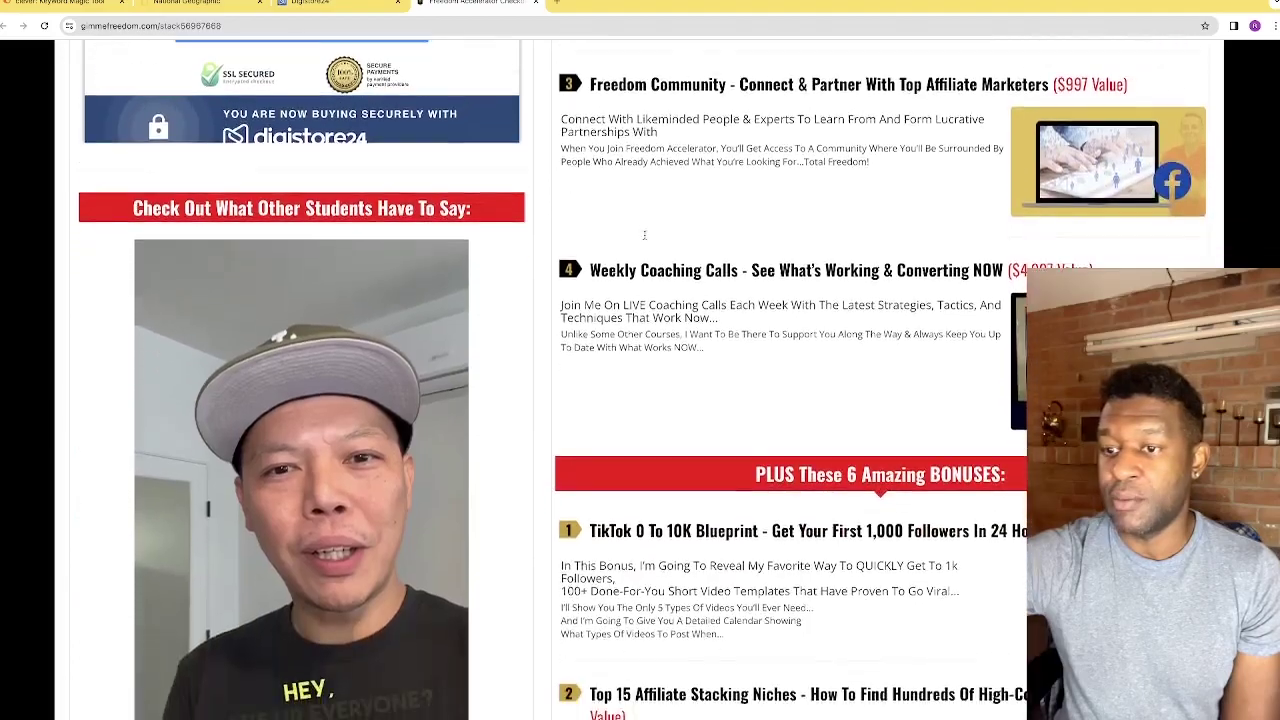
pyautogui.scroll(10, 645, 238)
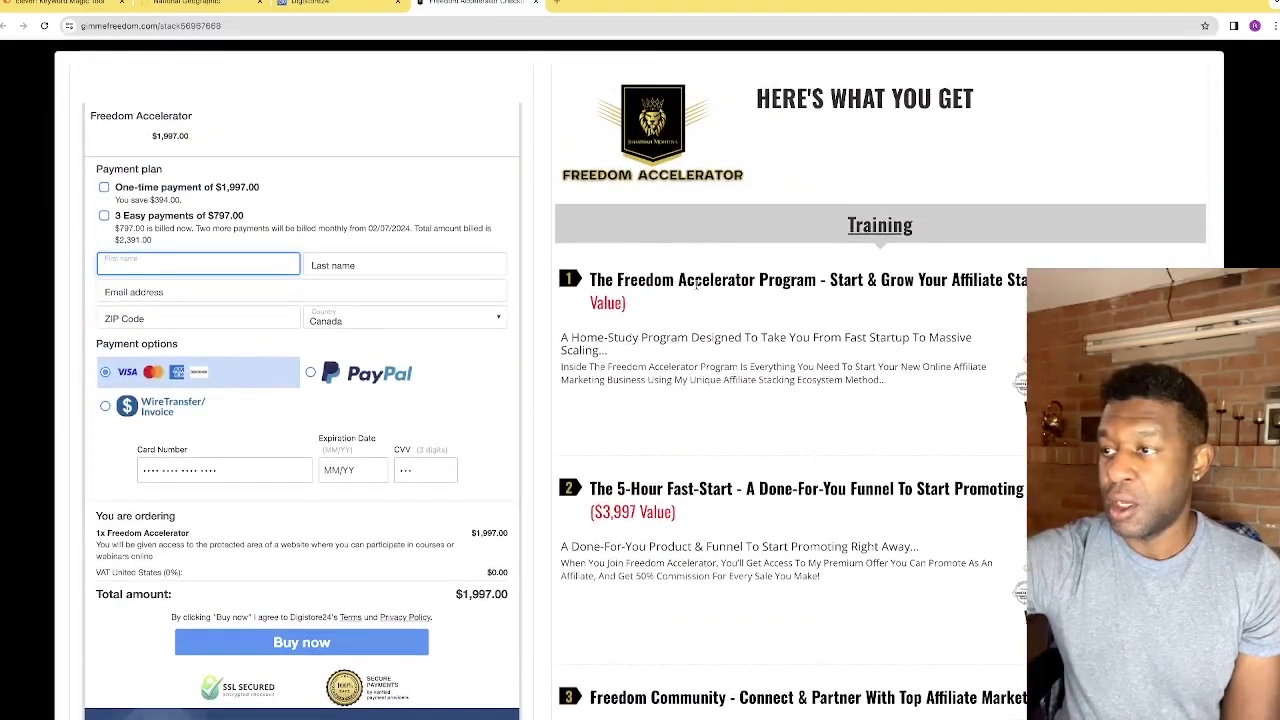
pyautogui.scroll(-1, 795, 282)
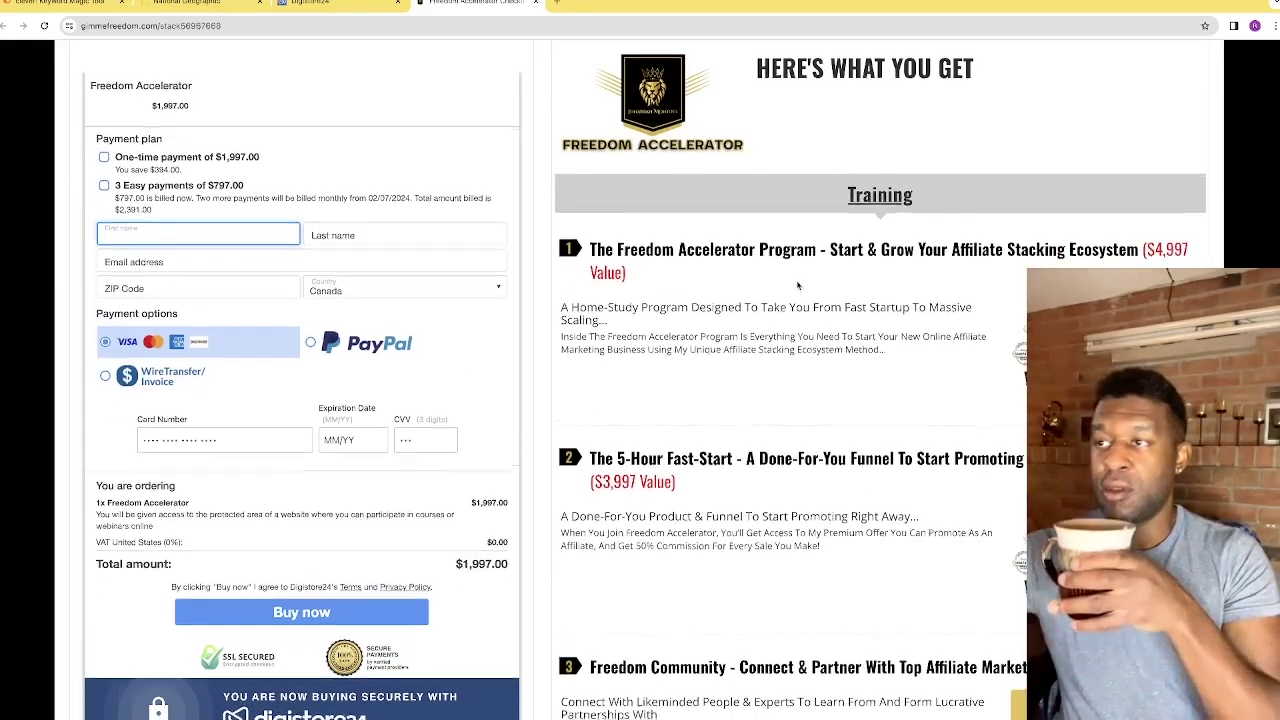
pyautogui.scroll(-5, 797, 286)
pyautogui.scroll(-3, 797, 286)
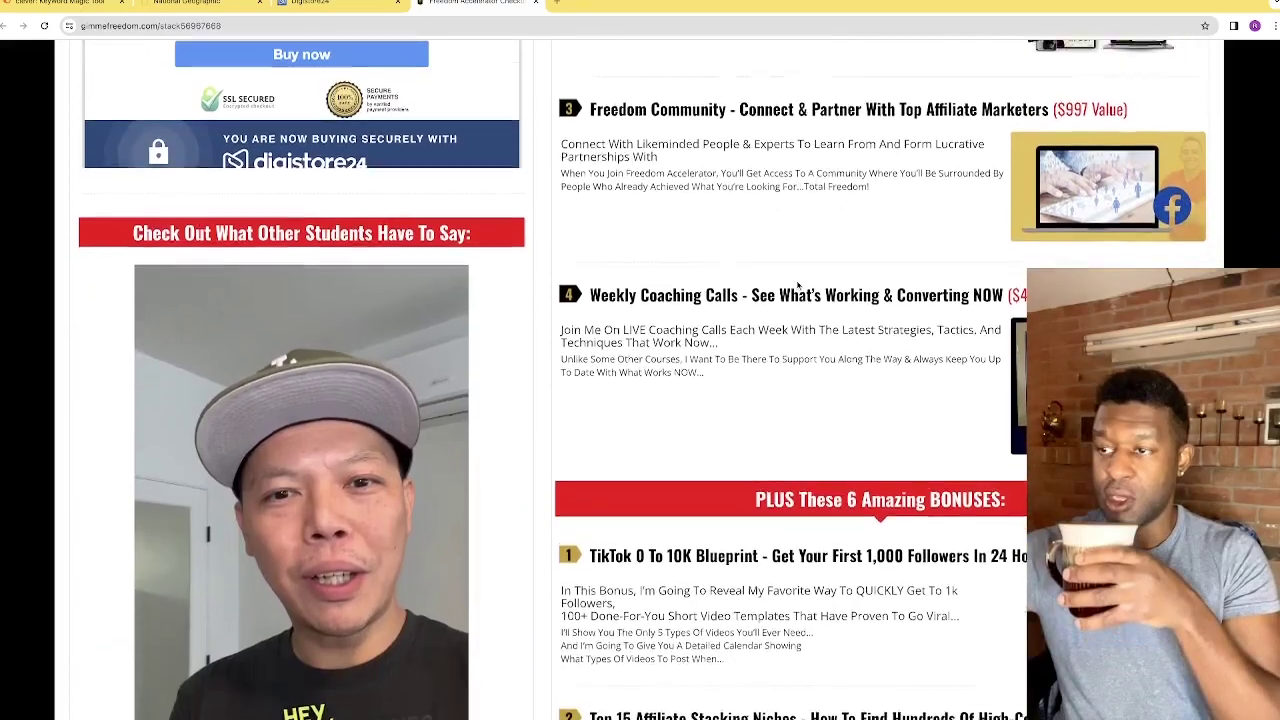
pyautogui.scroll(-4, 797, 286)
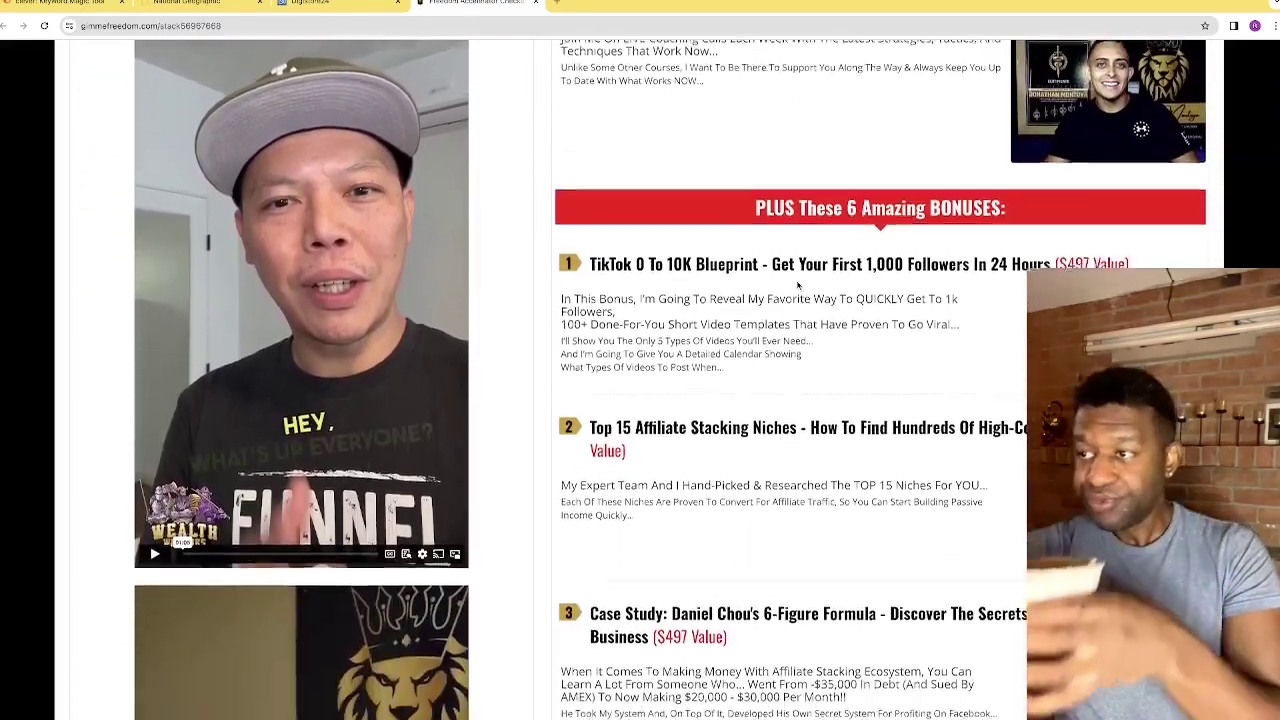
pyautogui.scroll(-14, 797, 286)
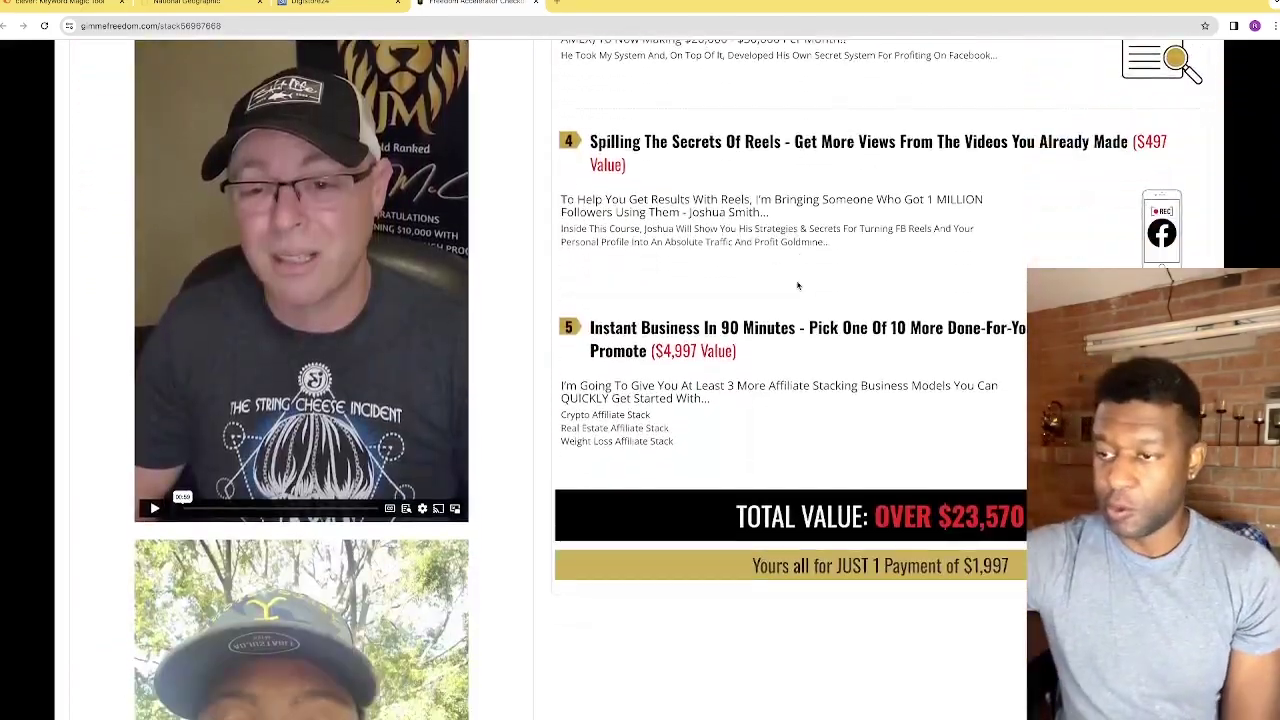
pyautogui.scroll(-5, 797, 286)
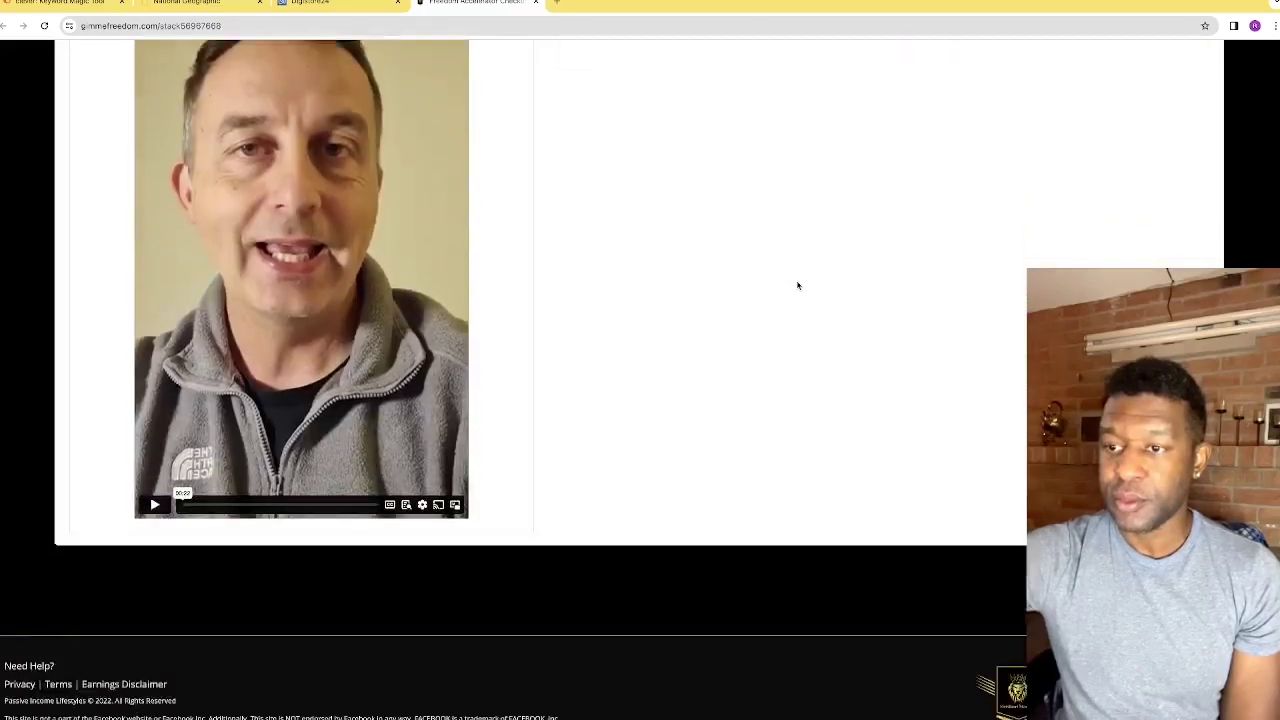
pyautogui.scroll(15, 797, 283)
pyautogui.scroll(4, 797, 281)
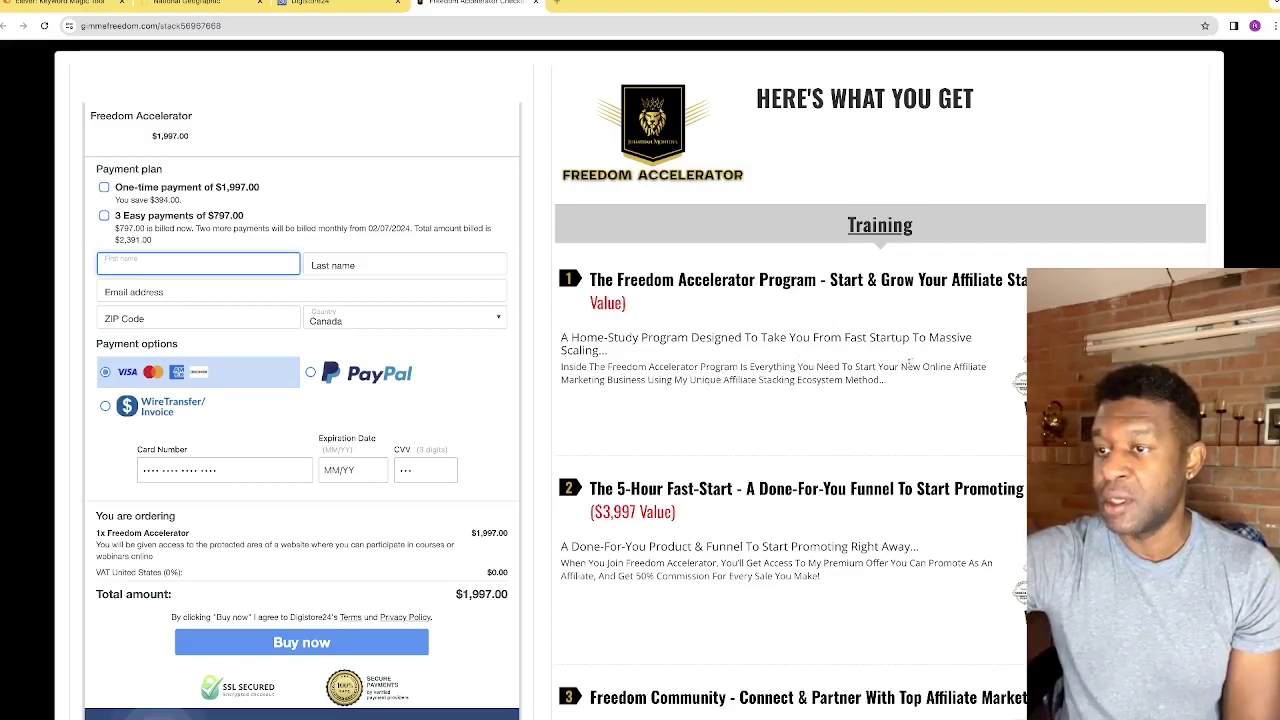
# Copy the phrase "Affiliate Marketing" from the description of the Freedom Accelerator Program.
pyautogui.moveTo(955, 367); pyautogui.dragTo(600, 376)
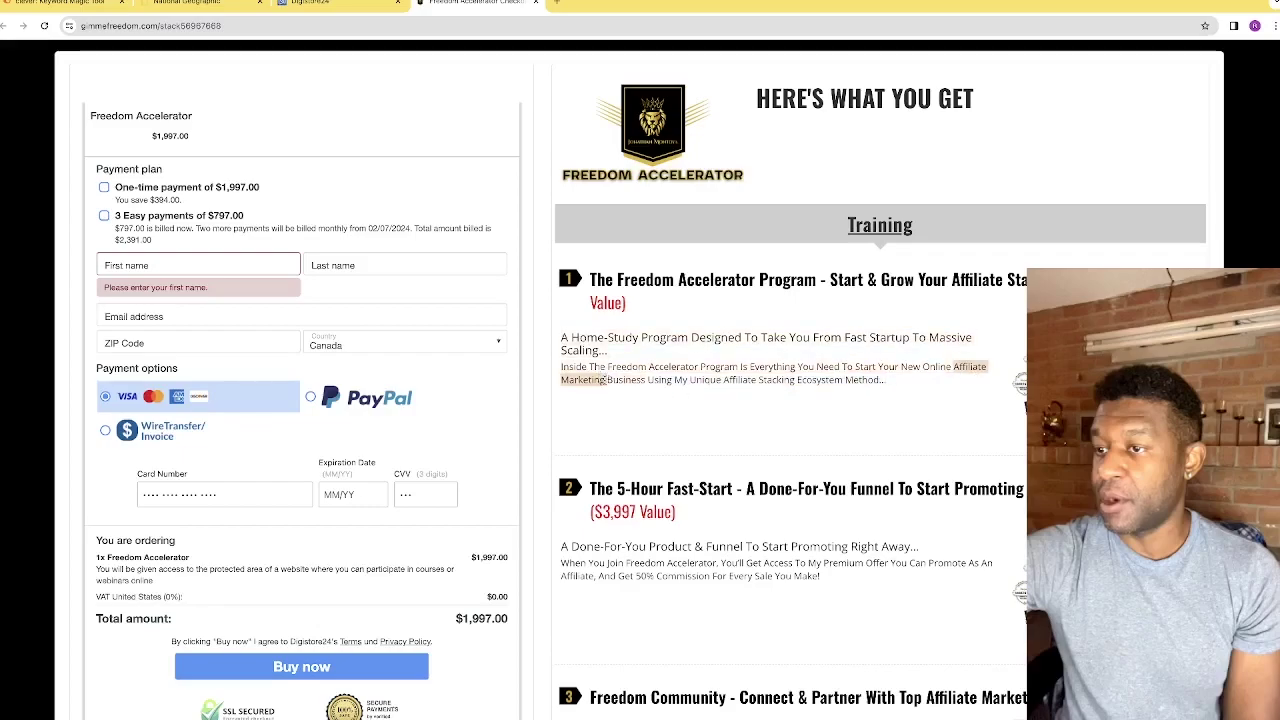
pyautogui.rightClick(604, 380)
pyautogui.click(620, 406)
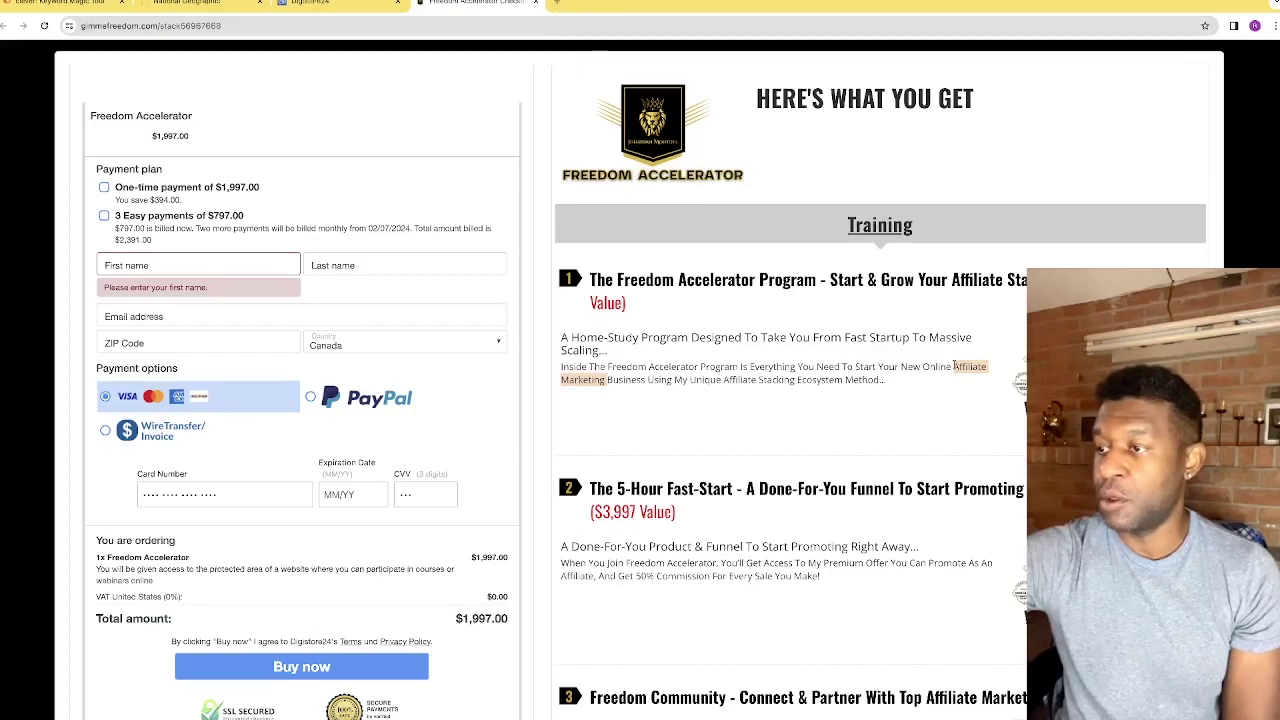
pyautogui.rightClick(576, 388)
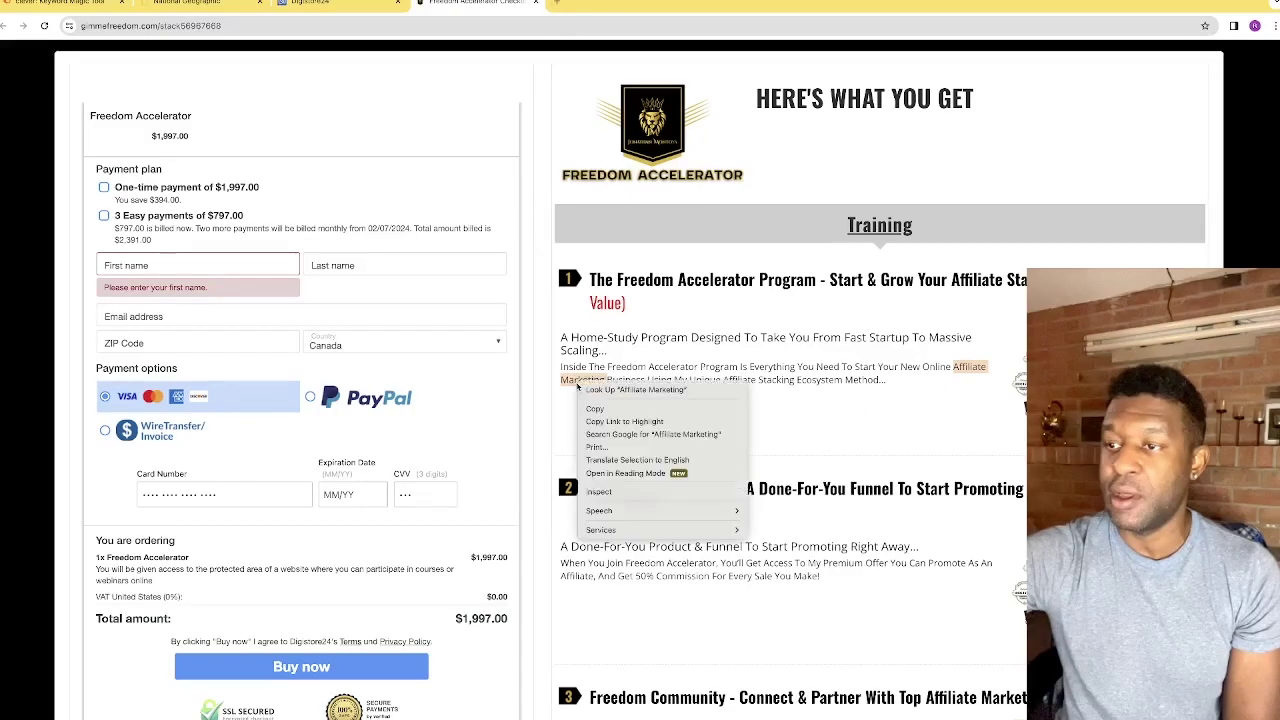
pyautogui.click(600, 409)
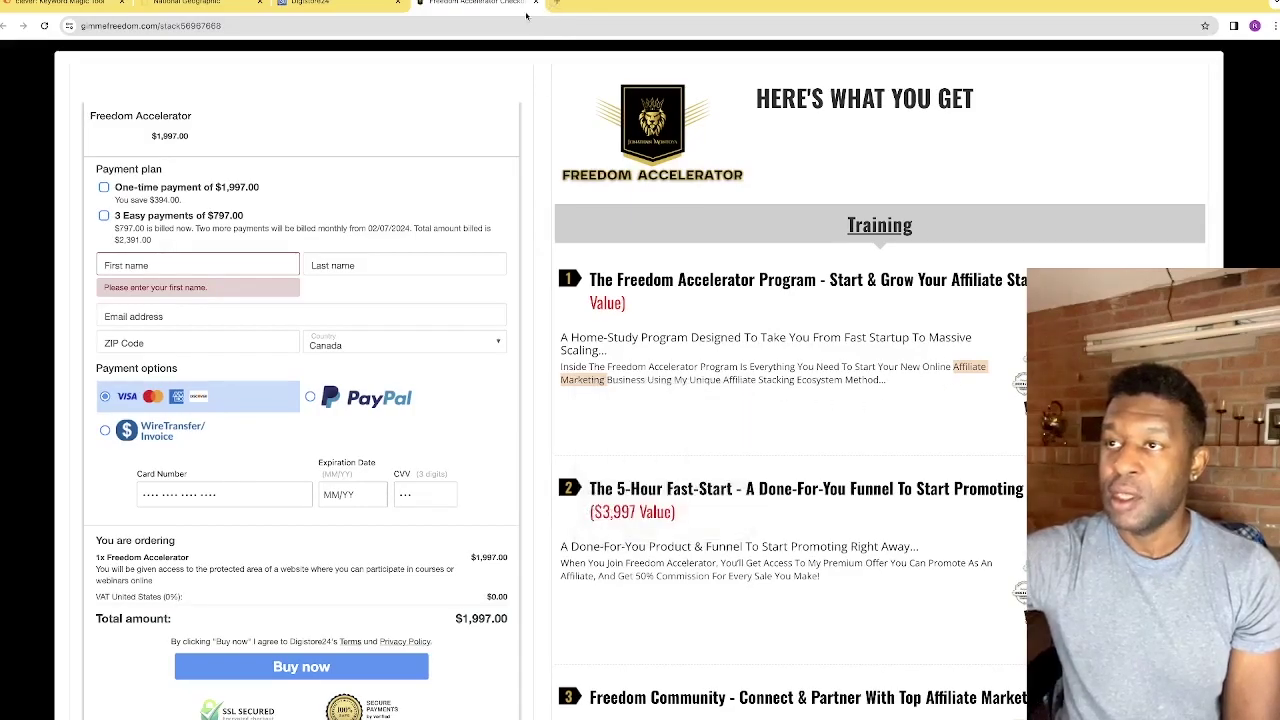
# Search Google for the copied phrase "Affiliate Marketing" in a new browser tab.
pyautogui.click(561, 3)
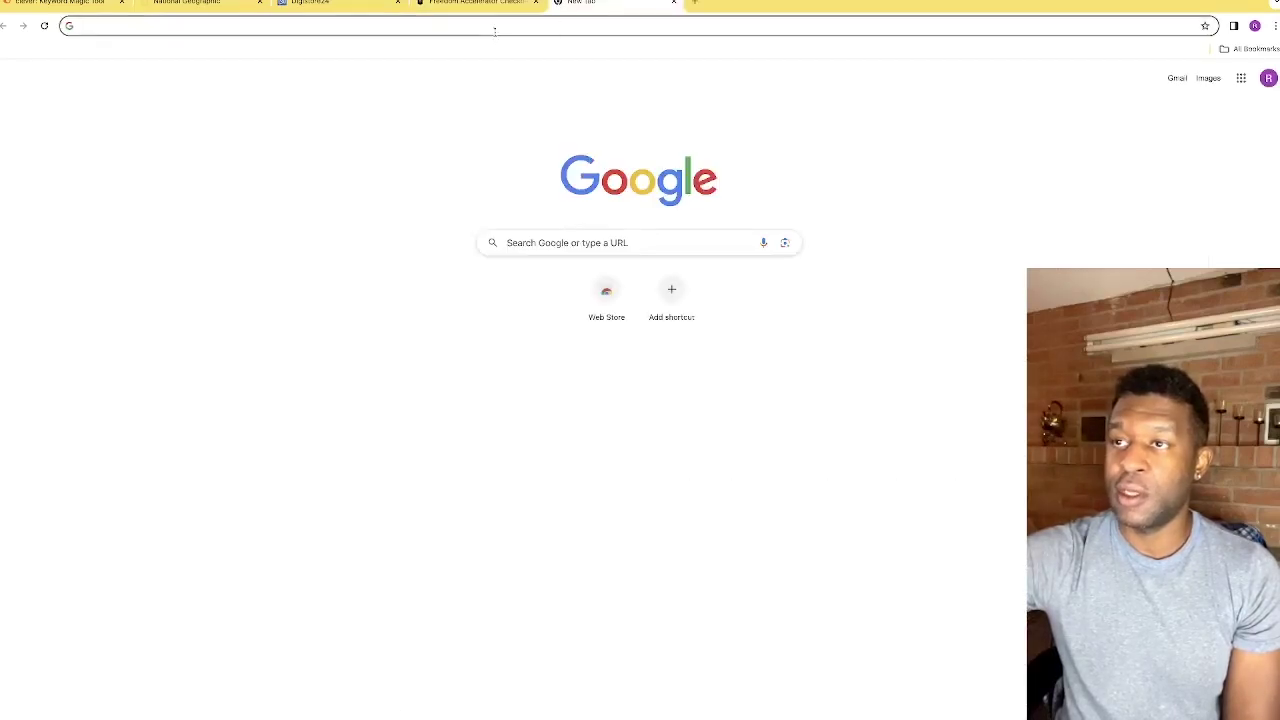
pyautogui.rightClick(560, 238)
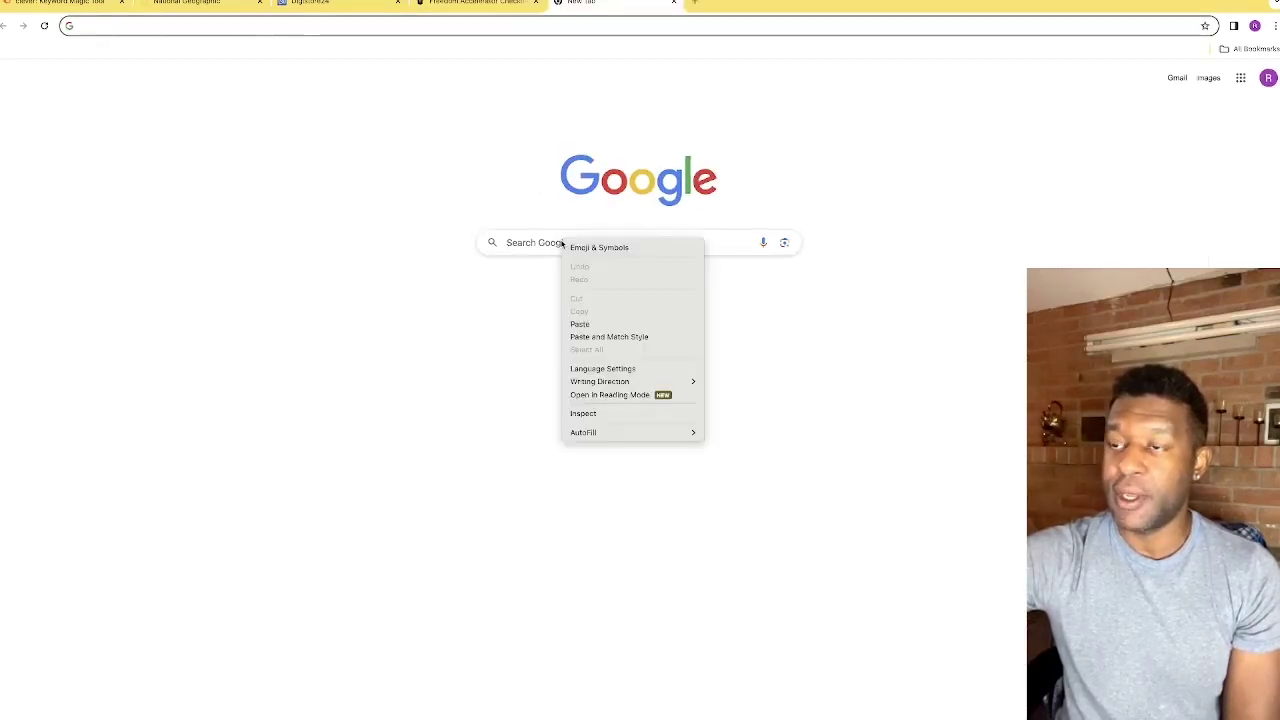
pyautogui.click(591, 323)
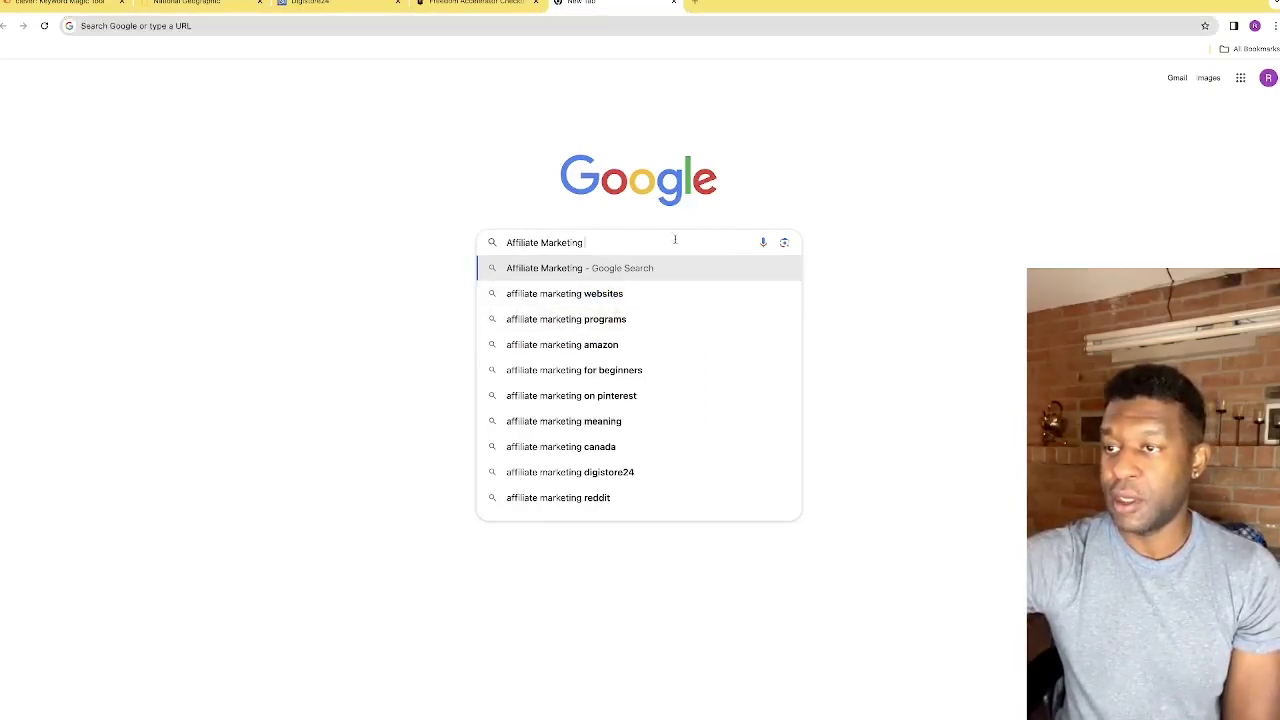
pyautogui.press('Return')
# Examine the Affiliate Marketing search results, including the sponsored listings, related questions and organic websites, for a competitor site.
pyautogui.scroll(-3, 540, 280)
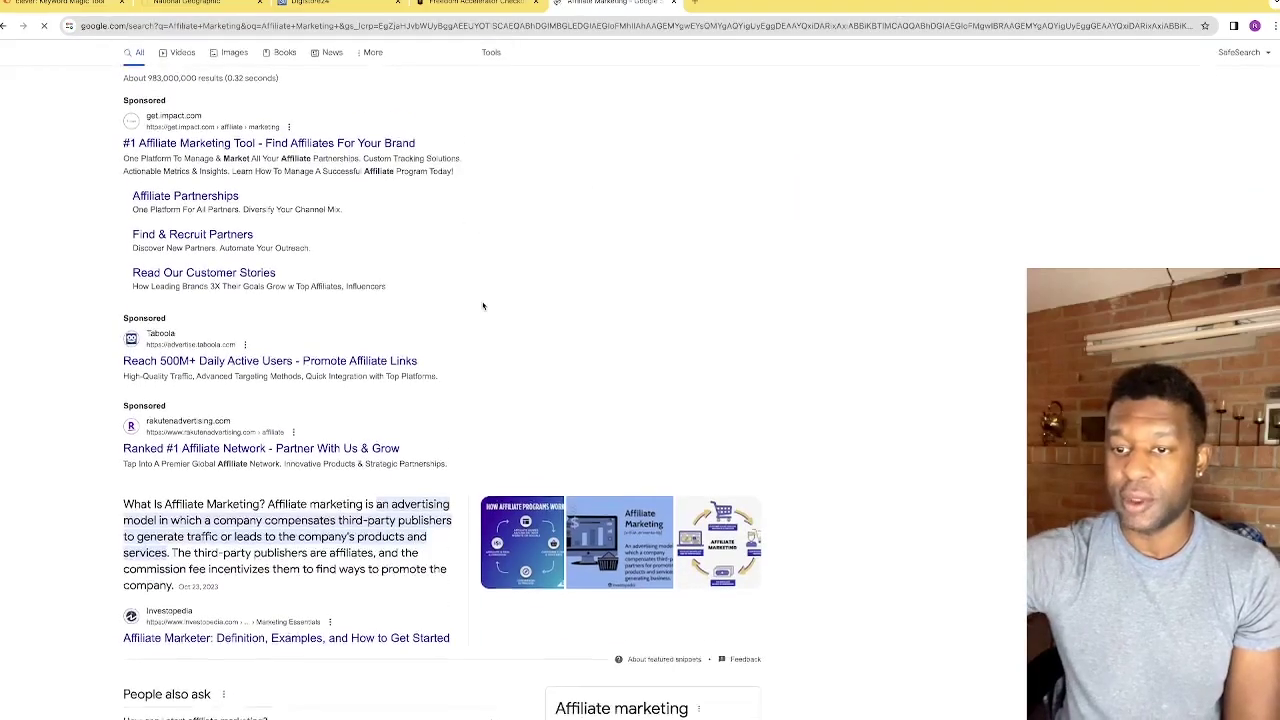
pyautogui.scroll(-4, 240, 250)
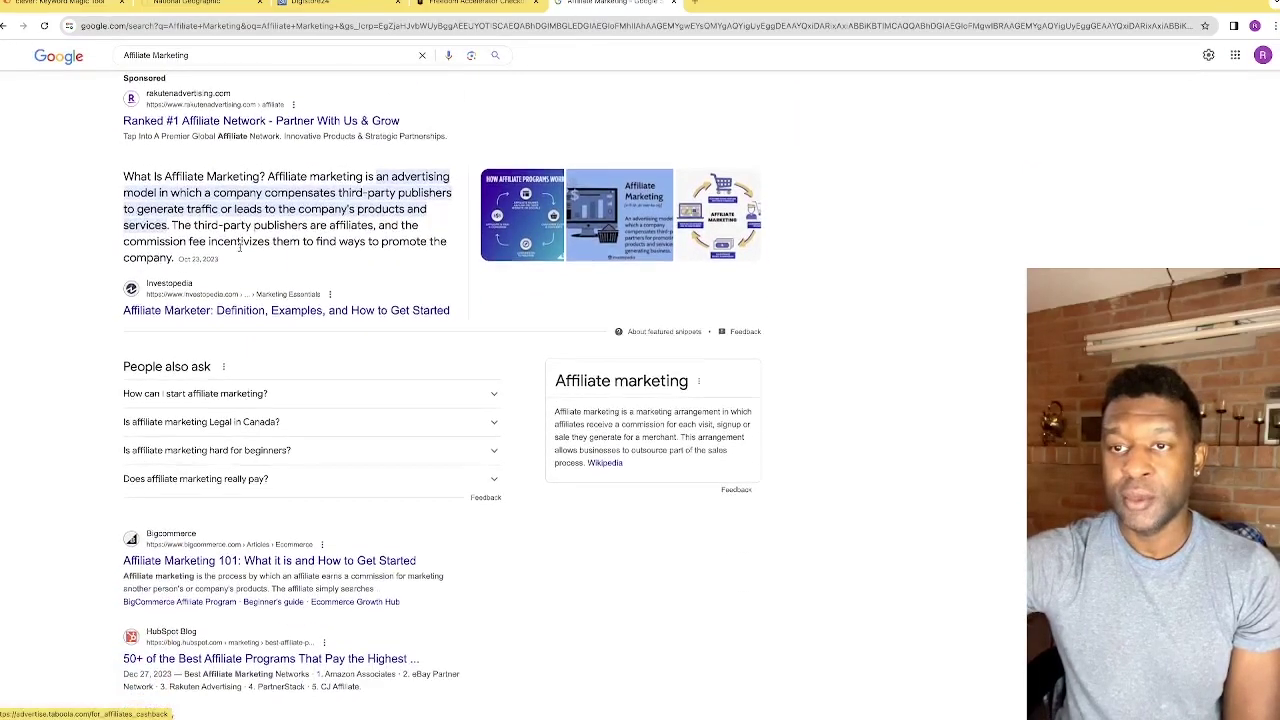
pyautogui.scroll(-1, 240, 250)
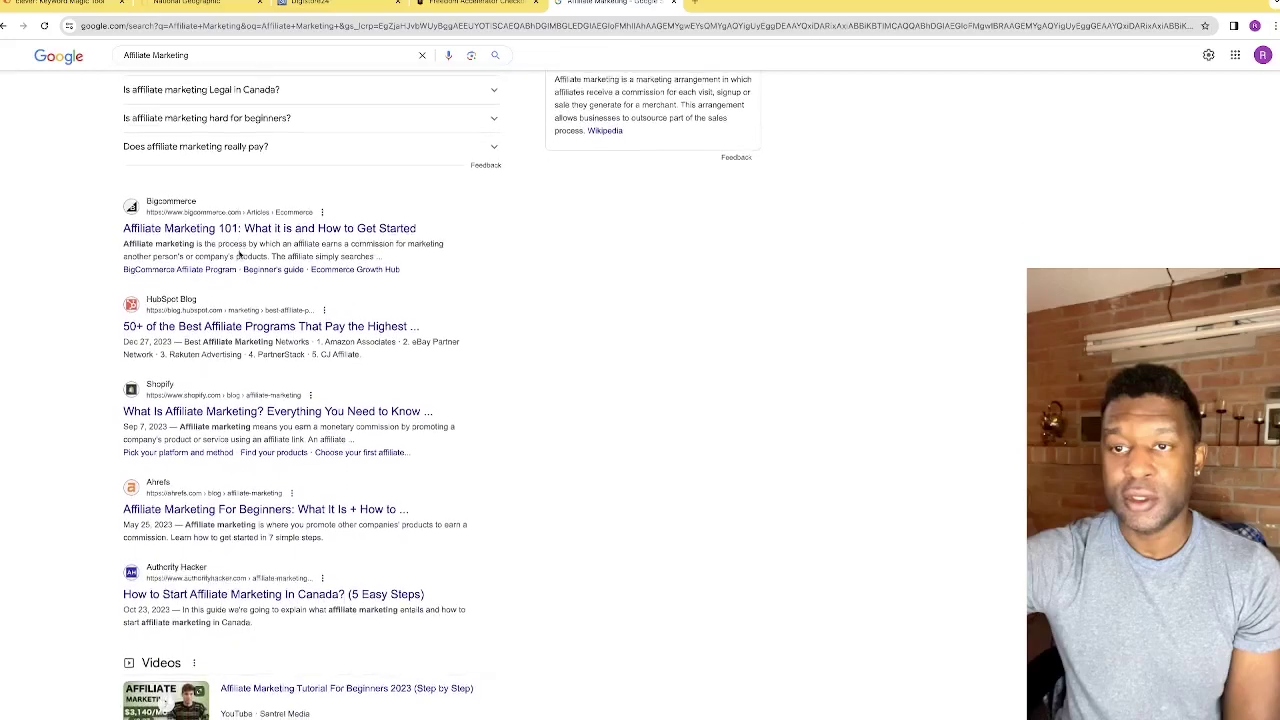
pyautogui.scroll(4, 243, 237)
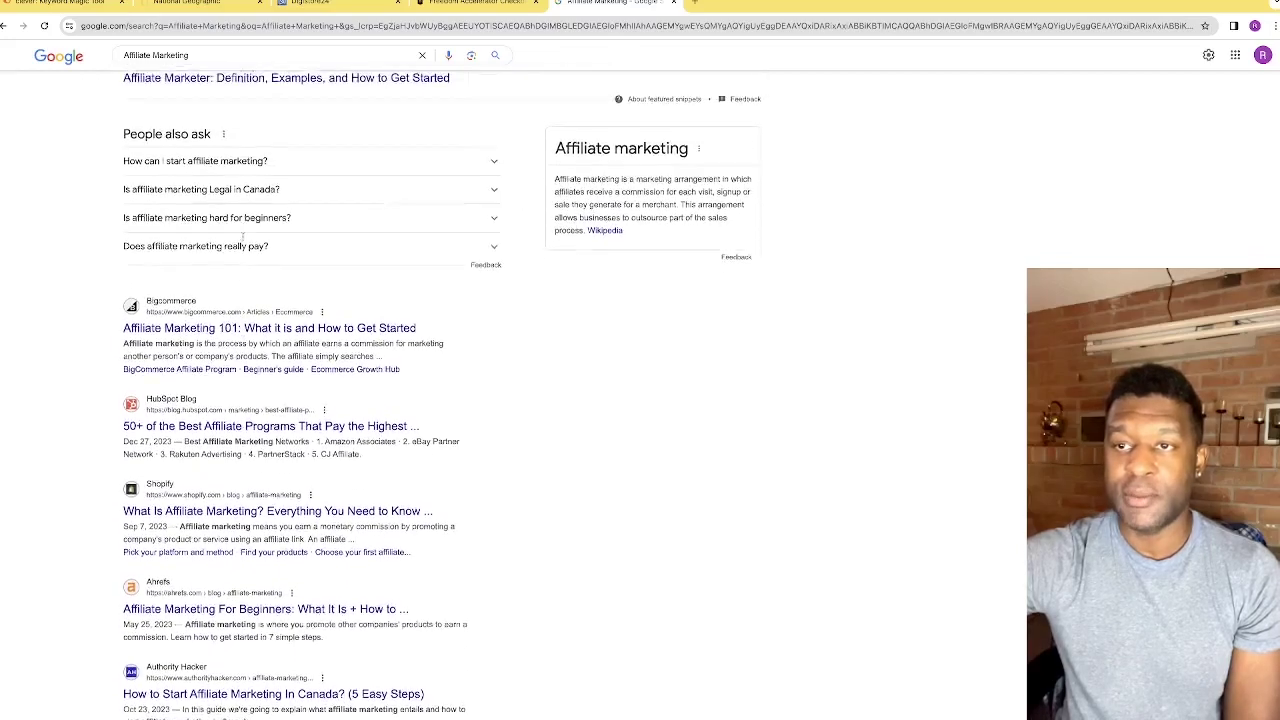
pyautogui.scroll(-1, 240, 245)
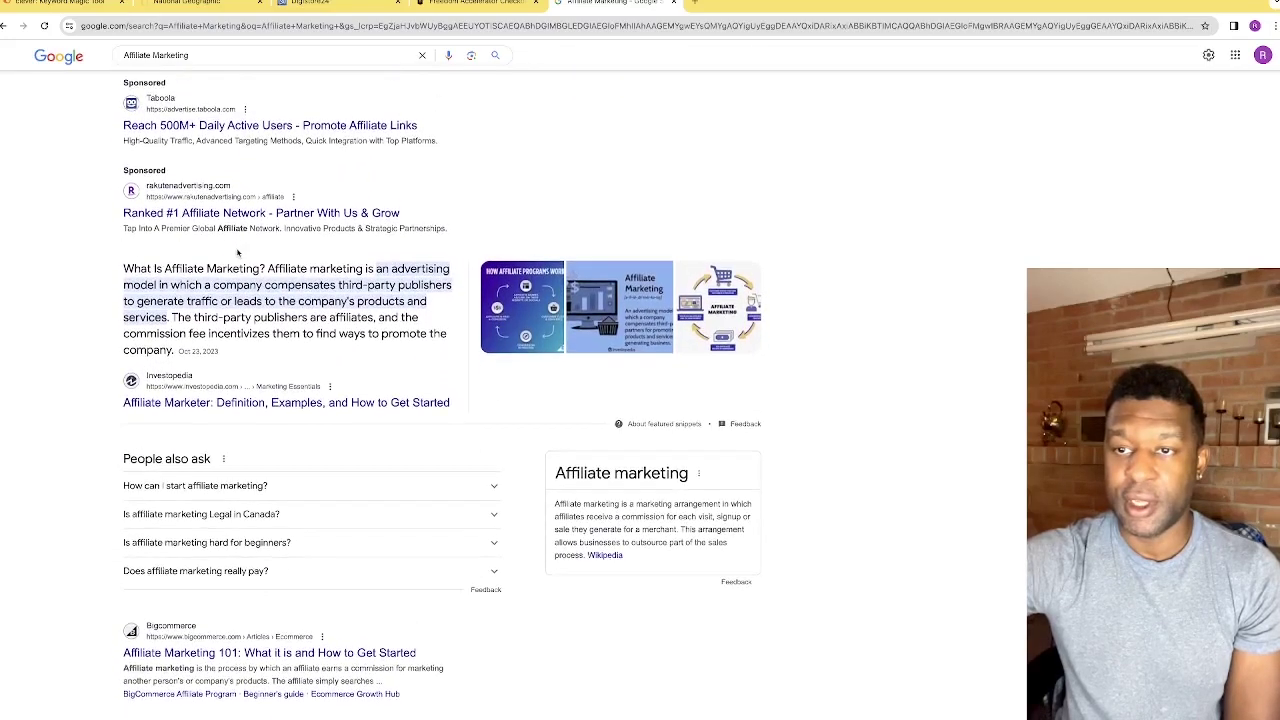
pyautogui.scroll(1, 174, 372)
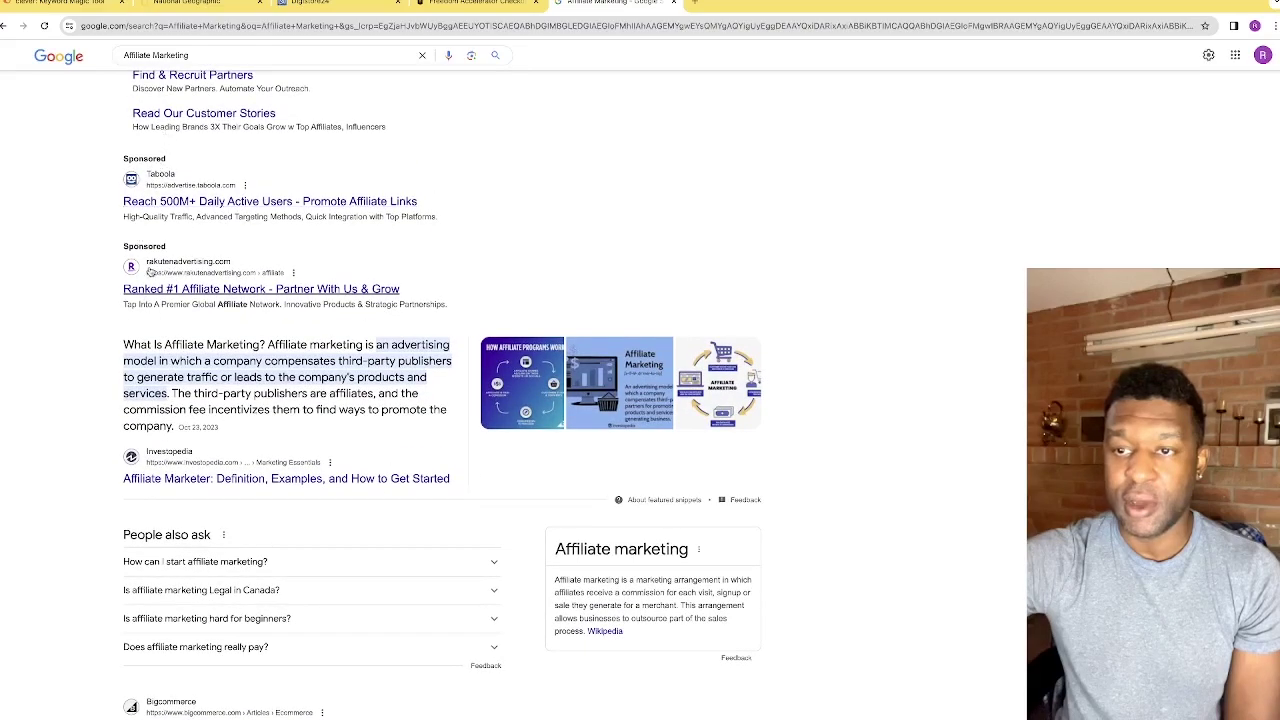
pyautogui.scroll(-3, 199, 362)
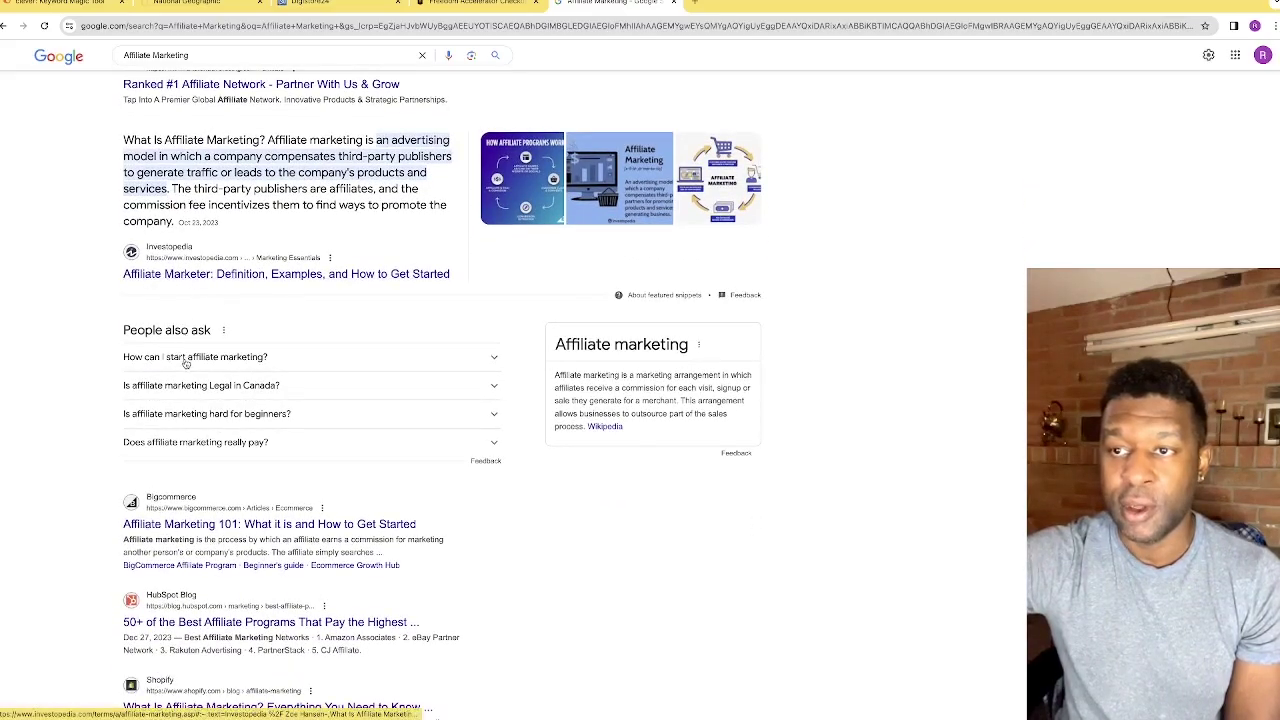
pyautogui.scroll(-2, 215, 300)
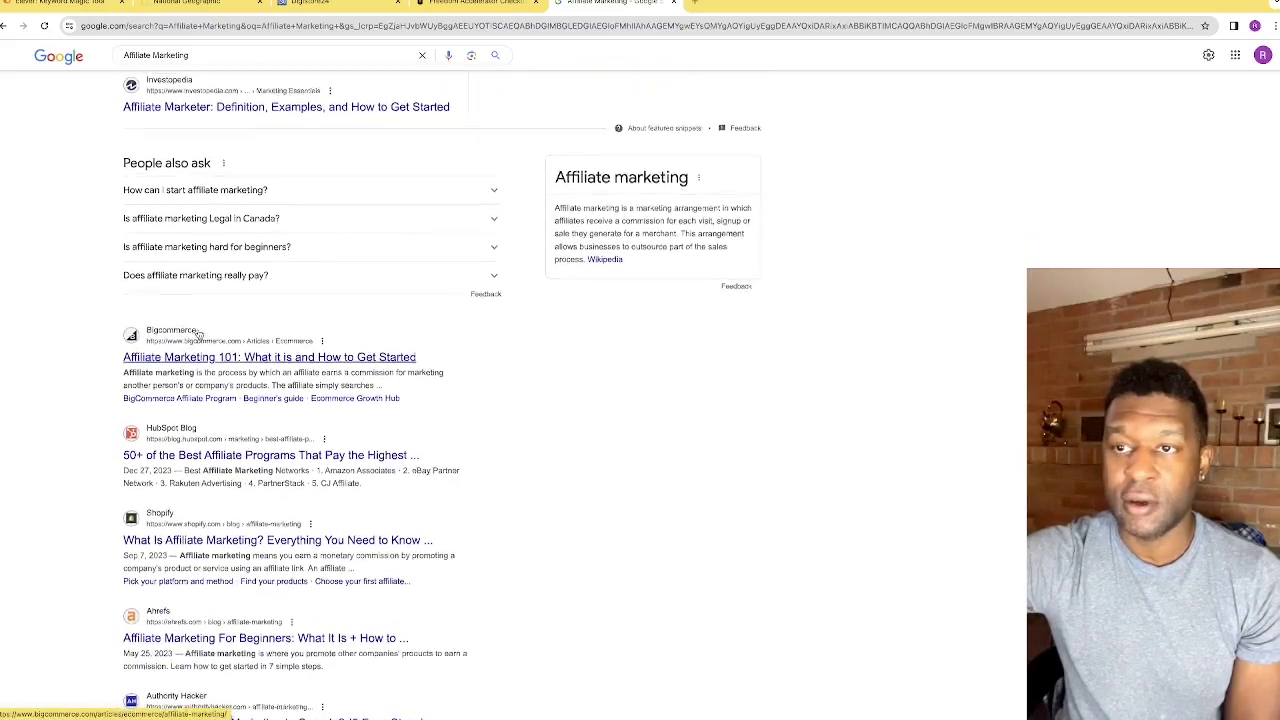
pyautogui.scroll(1, 195, 345)
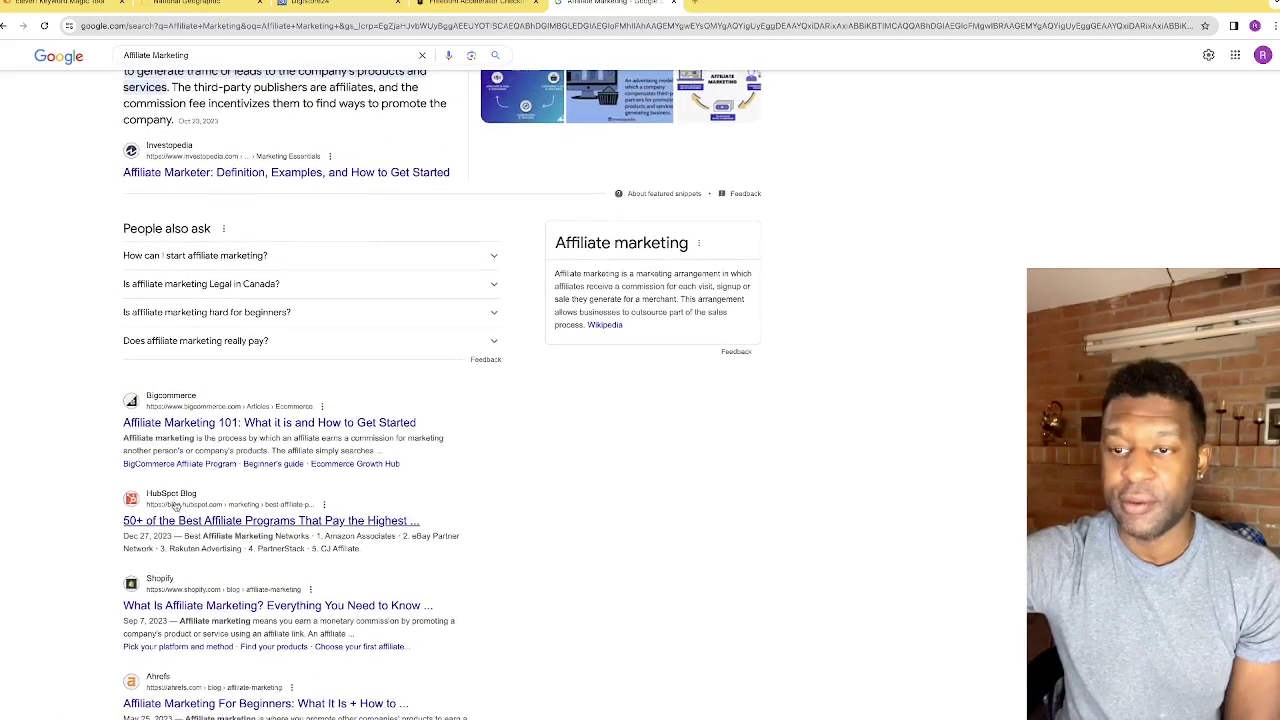
pyautogui.scroll(1, 190, 528)
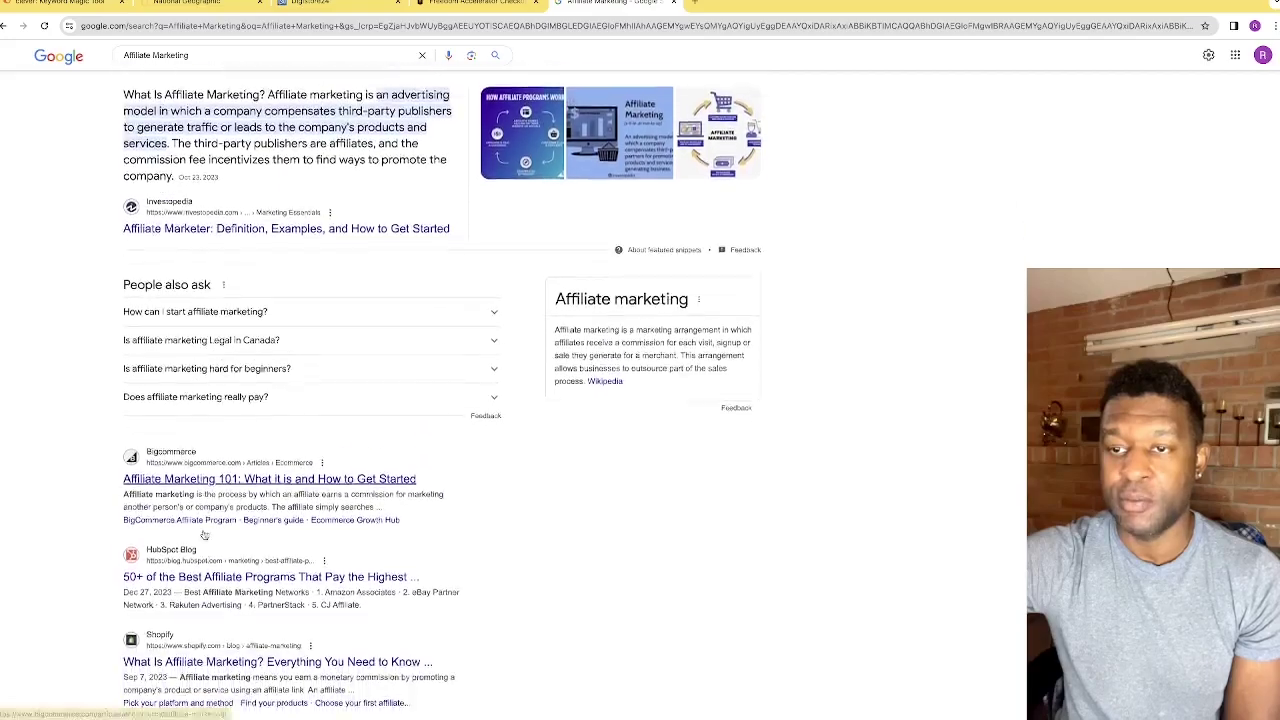
pyautogui.scroll(-2, 200, 534)
pyautogui.scroll(-4, 203, 535)
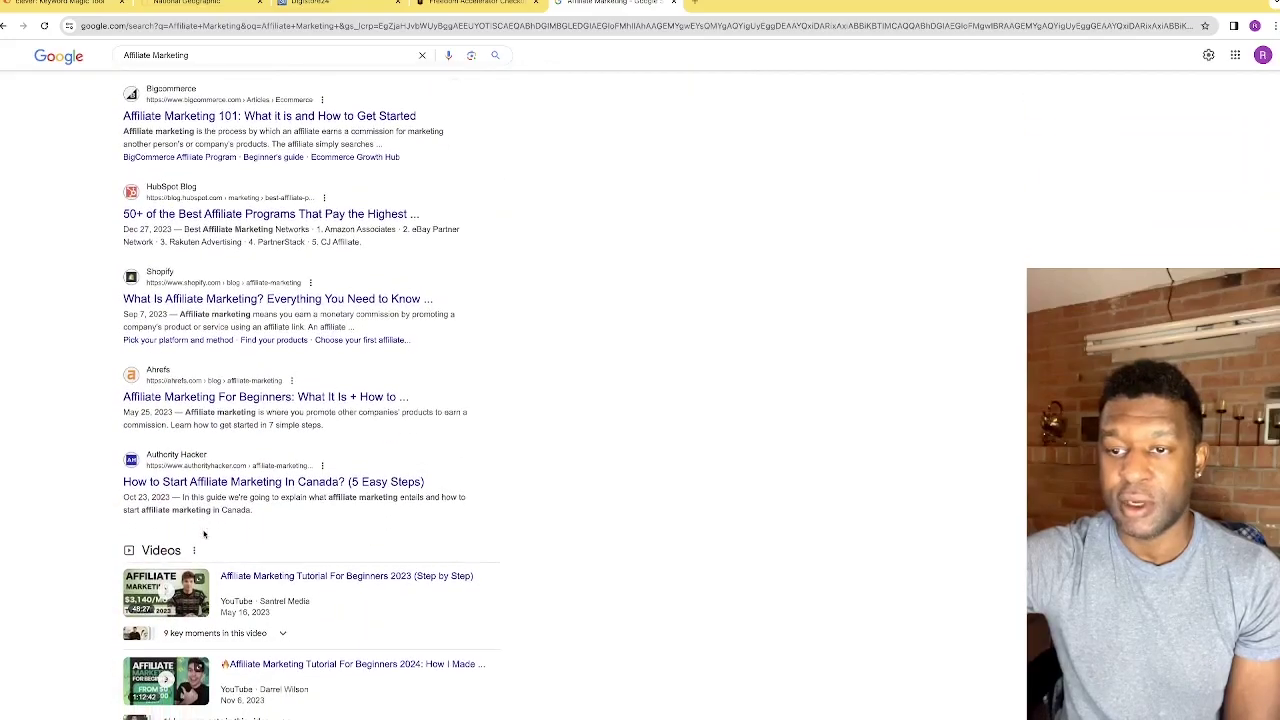
# Open Authority Hacker's "How to Start Affiliate Marketing In Canada?" result and copy only the authorityhacker.com domain portion of its address.
pyautogui.click(193, 481)
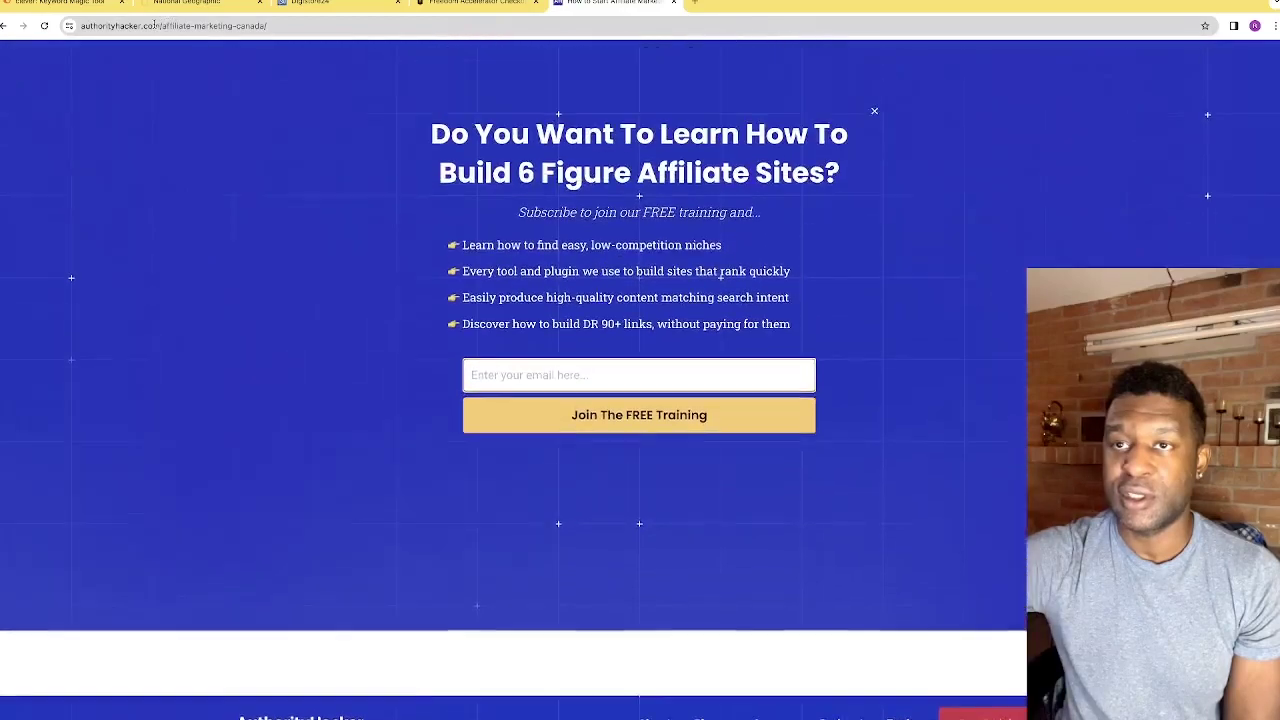
pyautogui.click(98, 26)
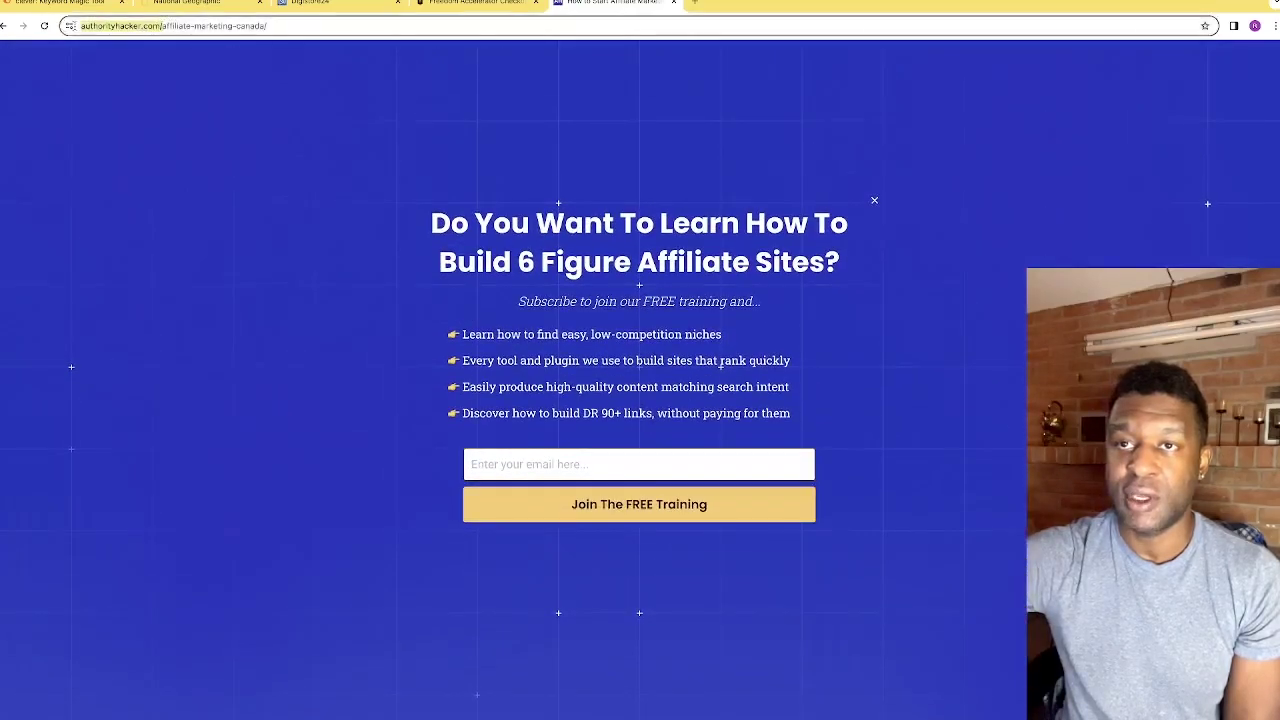
pyautogui.rightClick(136, 26)
pyautogui.click(185, 123)
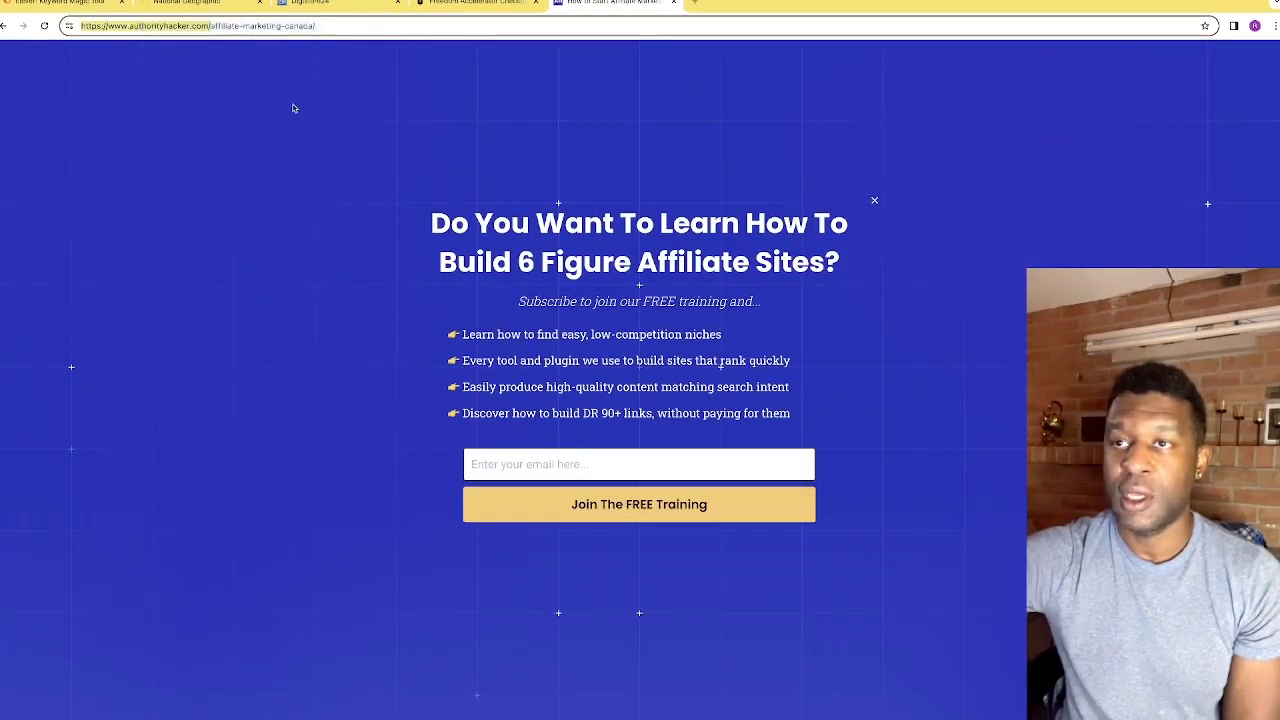
# Switch to Semrush, open the Keyword Gap tool and expand the comparison form to accept additional competitor domains.
pyautogui.click(62, 4)
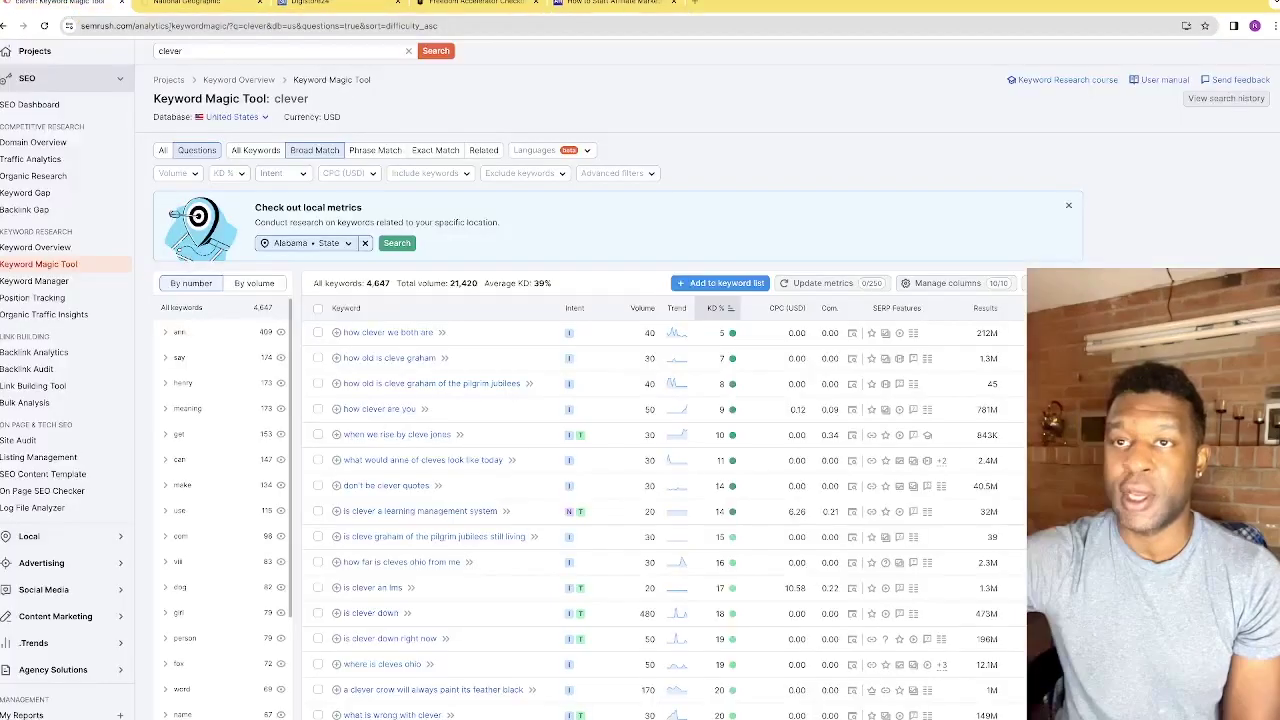
pyautogui.click(35, 197)
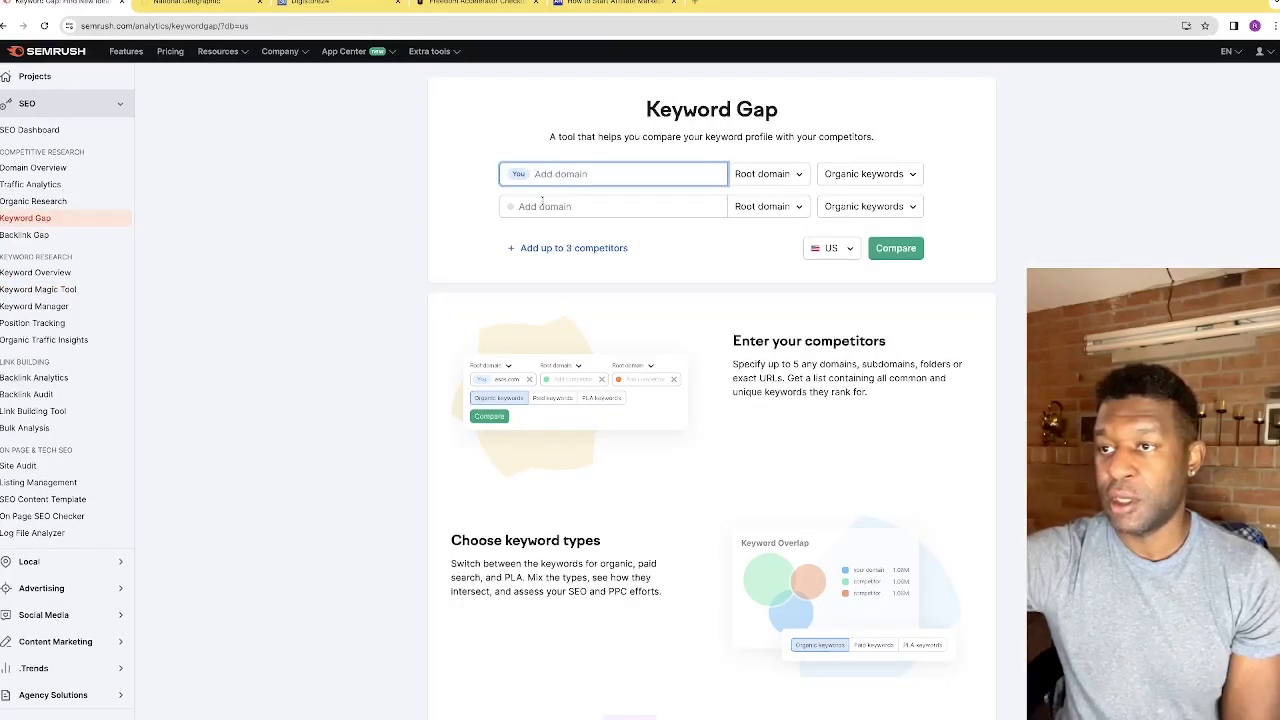
pyautogui.click(542, 205)
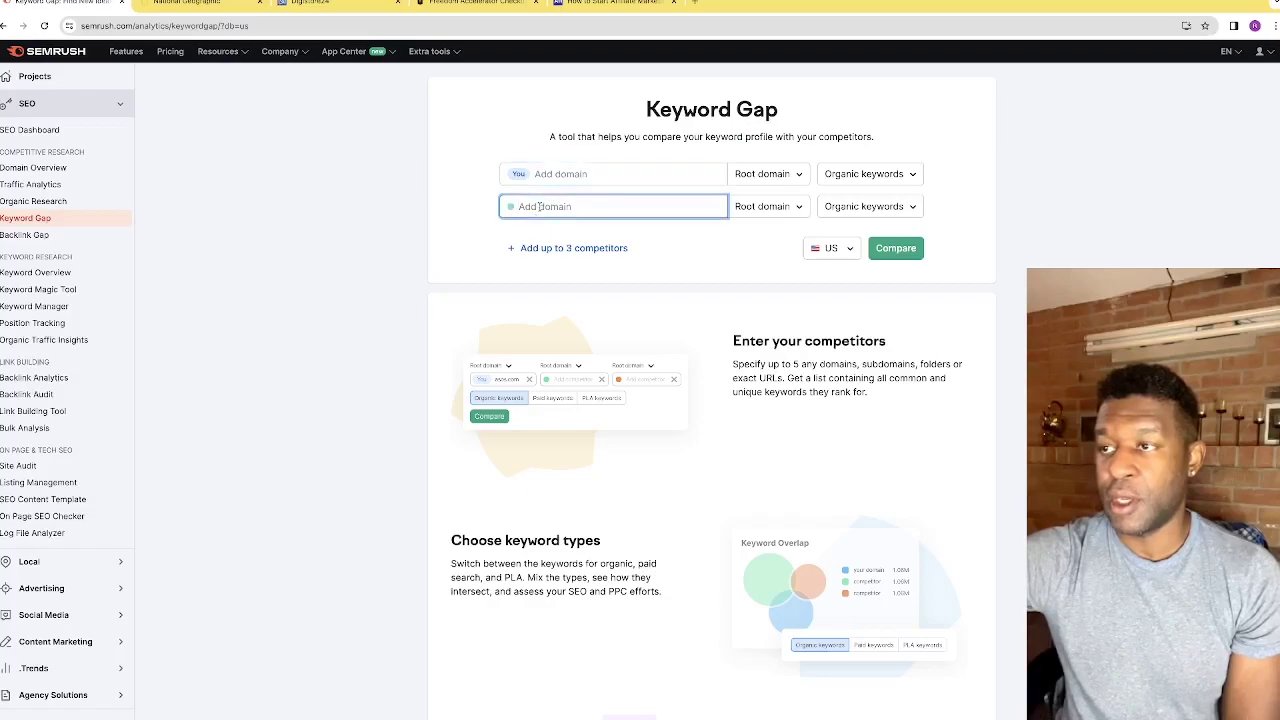
pyautogui.rightClick(541, 207)
pyautogui.click(460, 216)
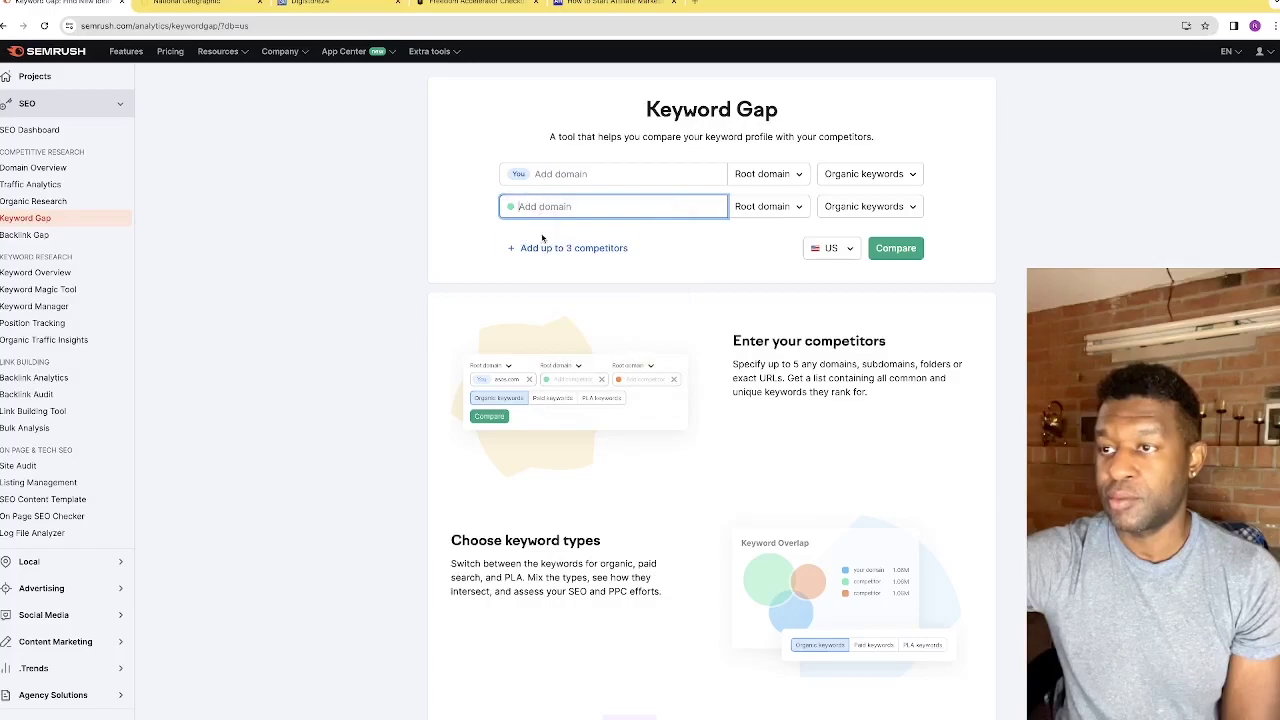
pyautogui.click(542, 240)
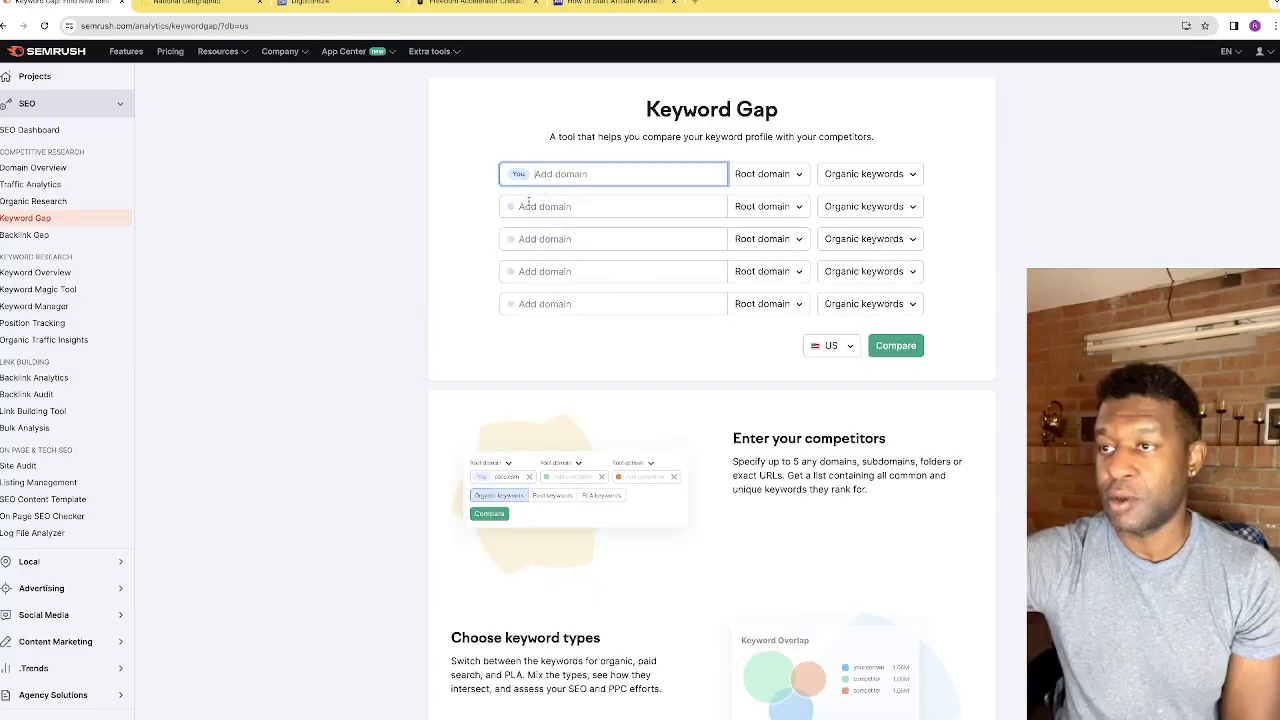
pyautogui.click(529, 205)
pyautogui.rightClick(533, 210)
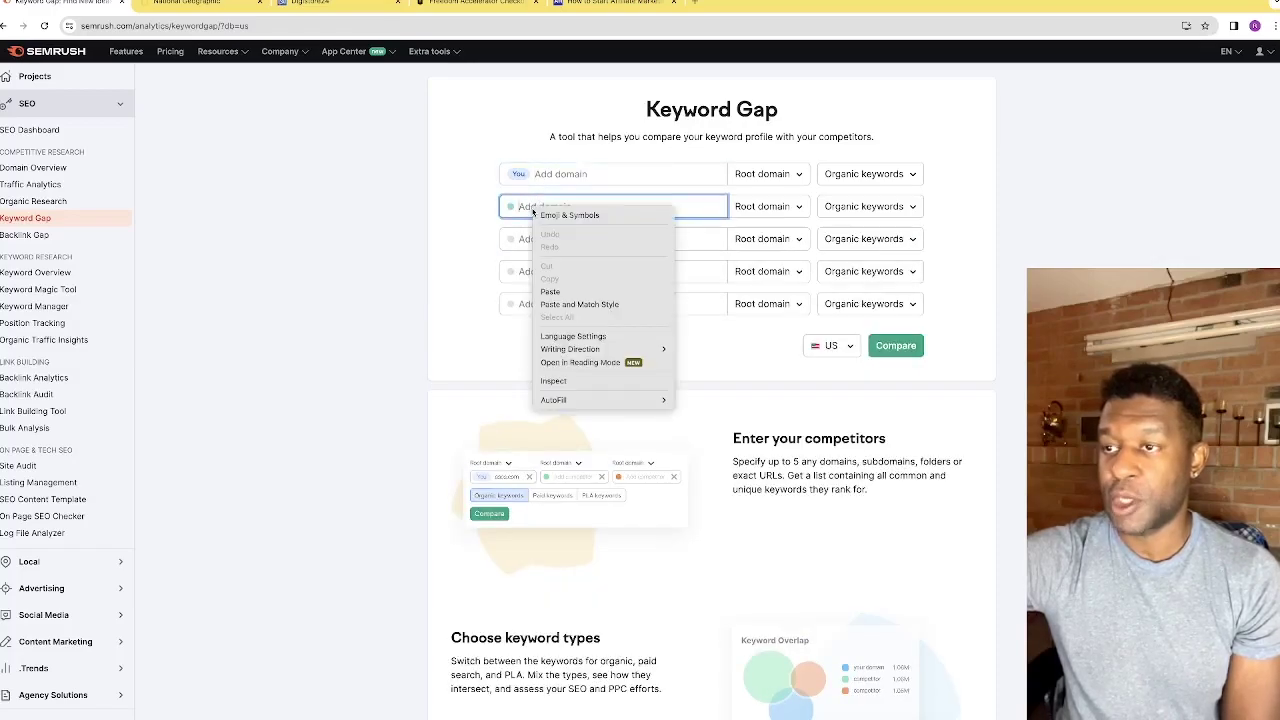
pyautogui.click(577, 291)
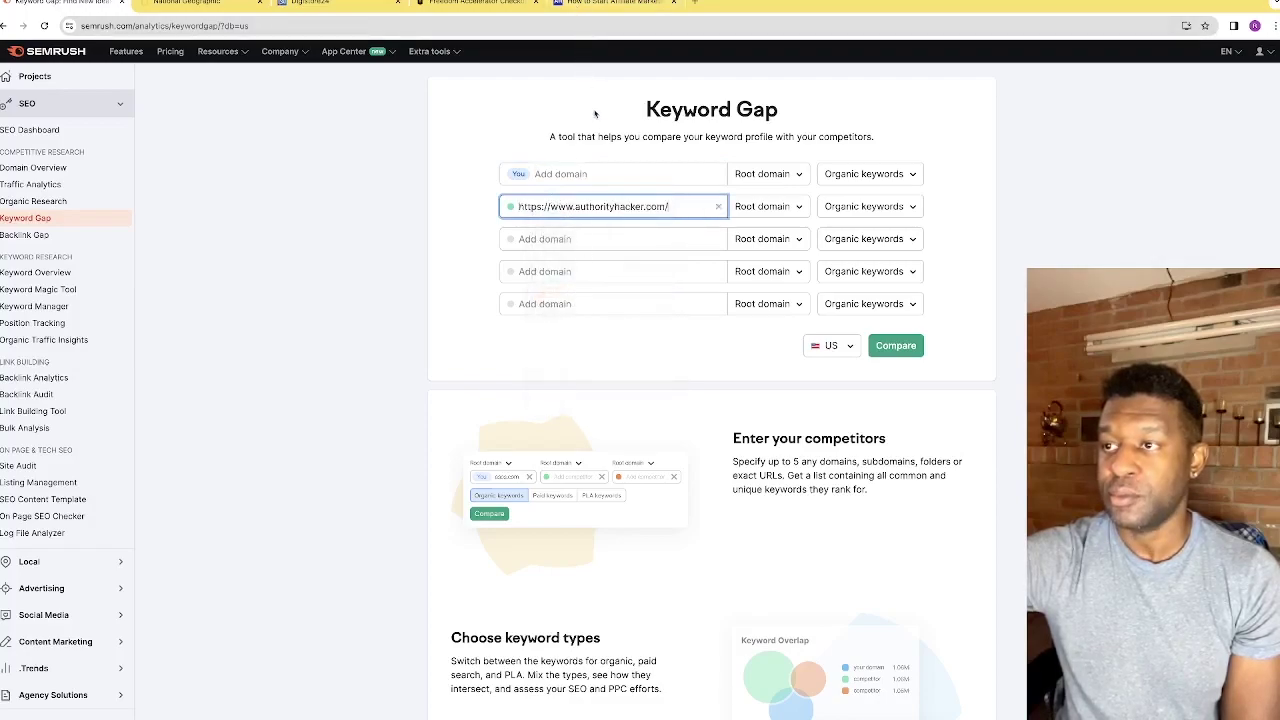
pyautogui.click(600, 3)
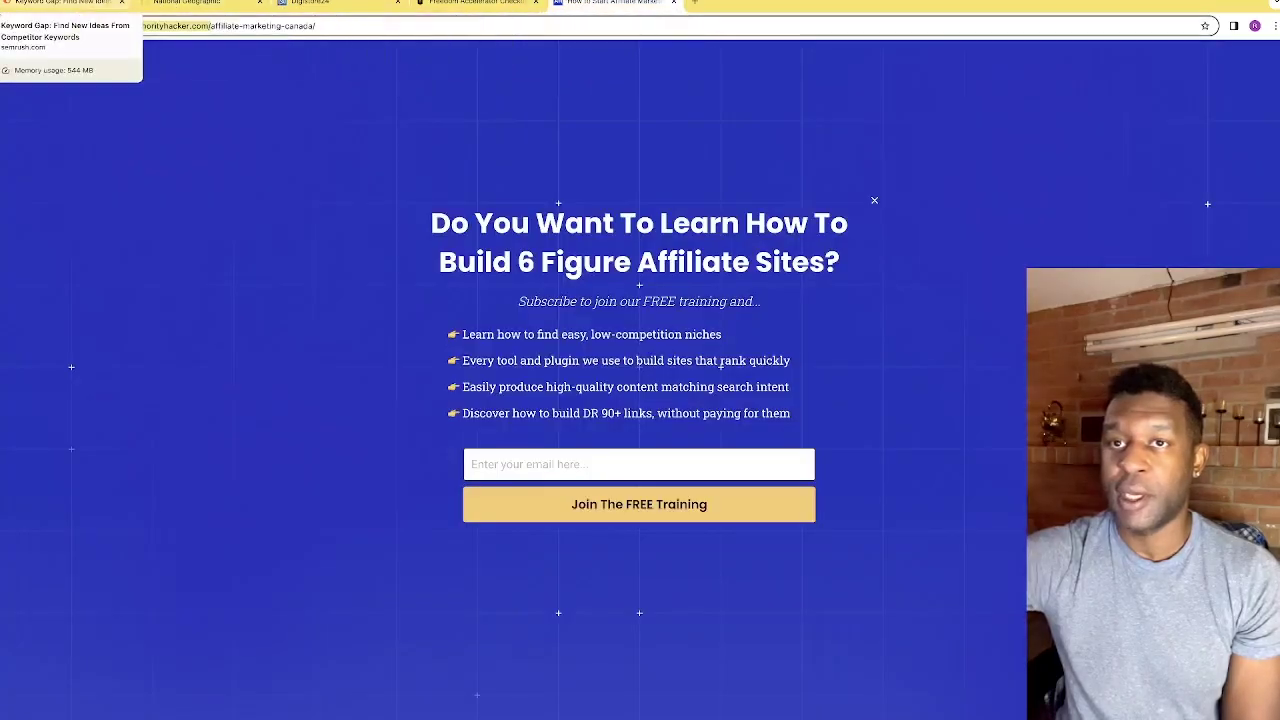
pyautogui.click(5, 25)
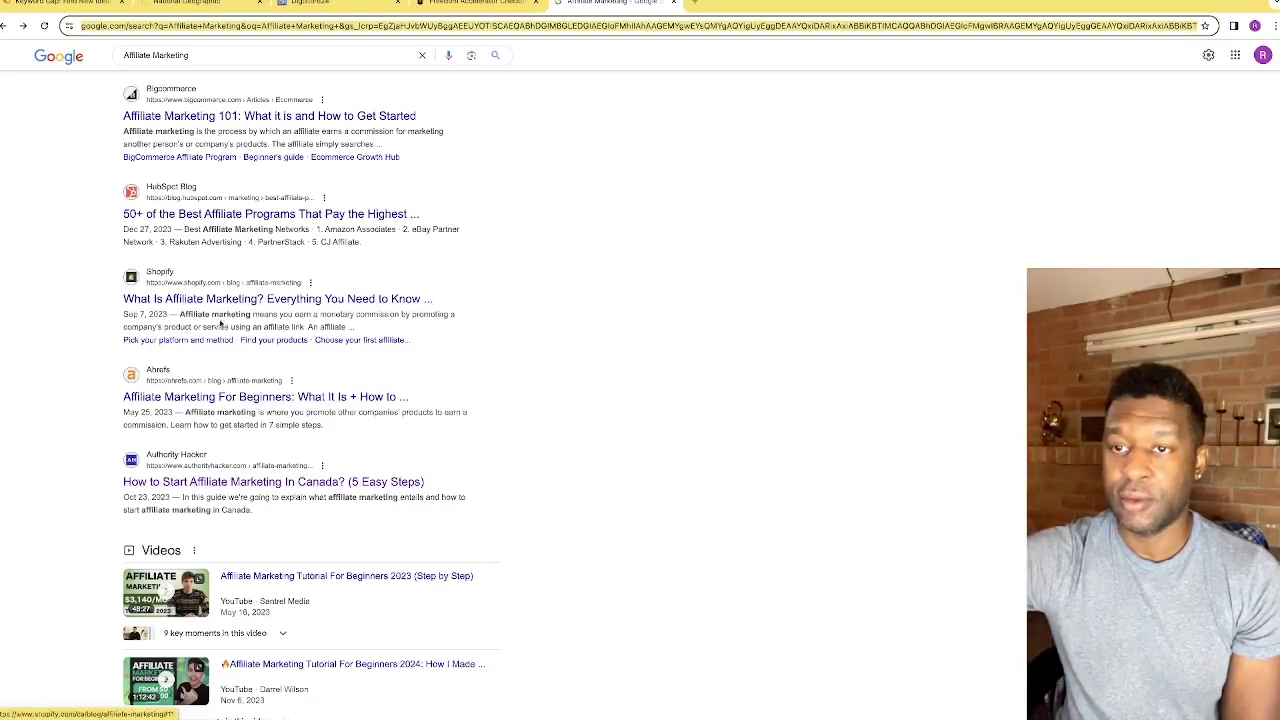
pyautogui.scroll(3, 203, 301)
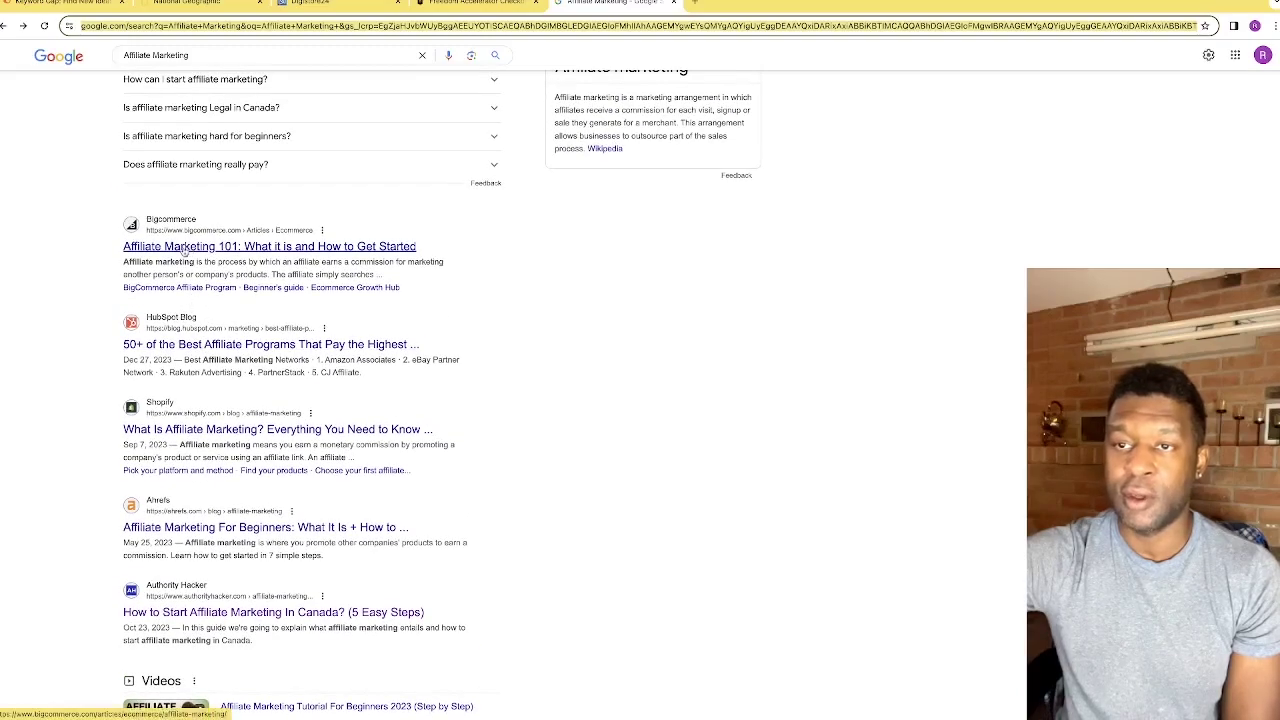
pyautogui.click(163, 247)
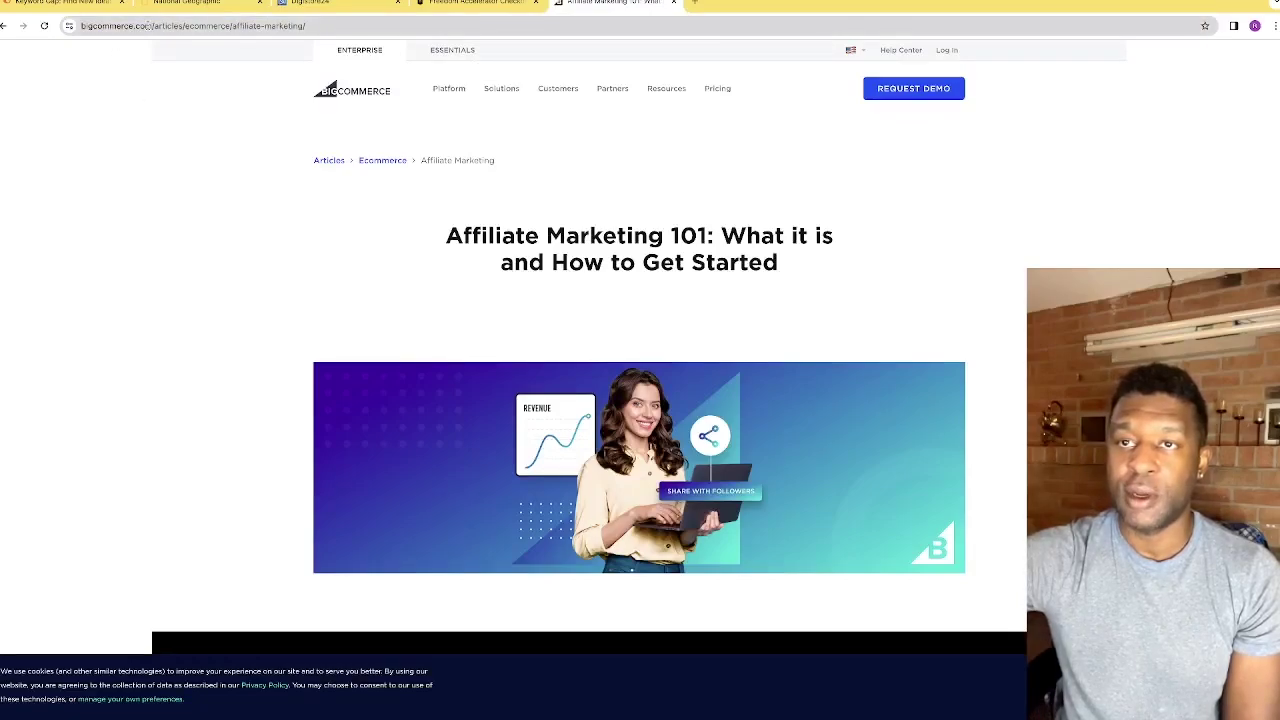
pyautogui.click(122, 25)
pyautogui.rightClick(124, 24)
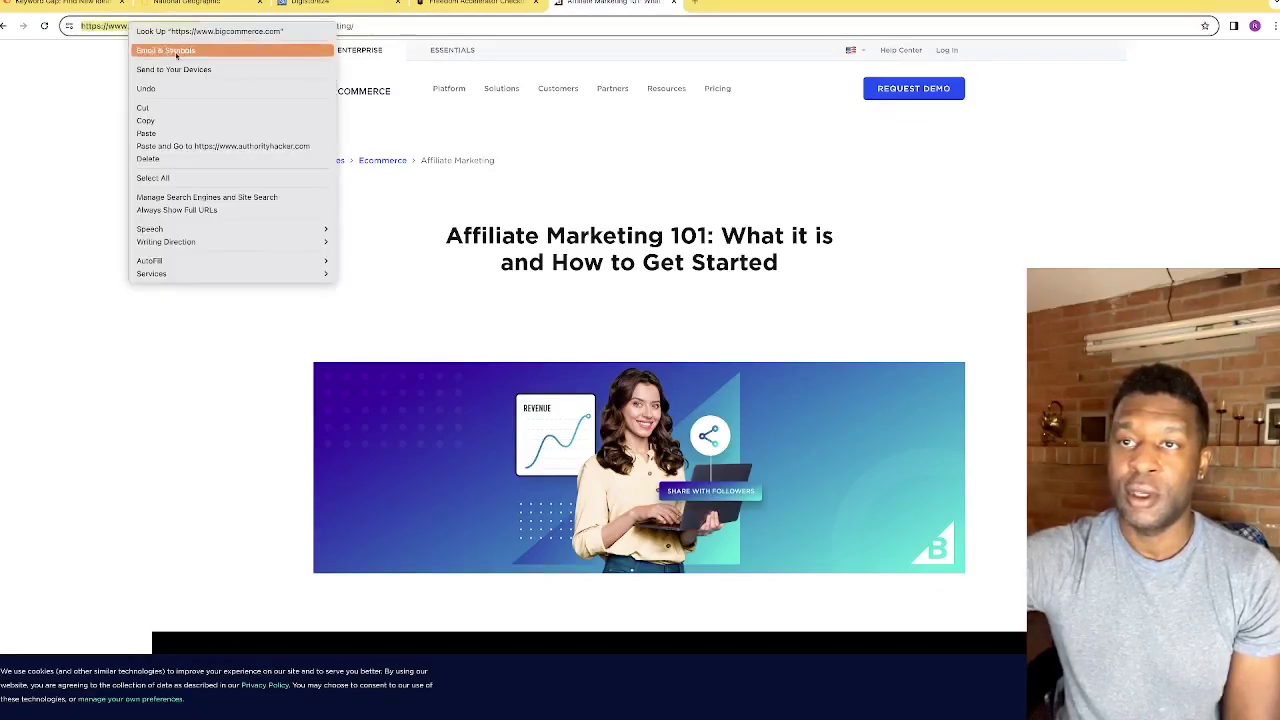
pyautogui.click(160, 116)
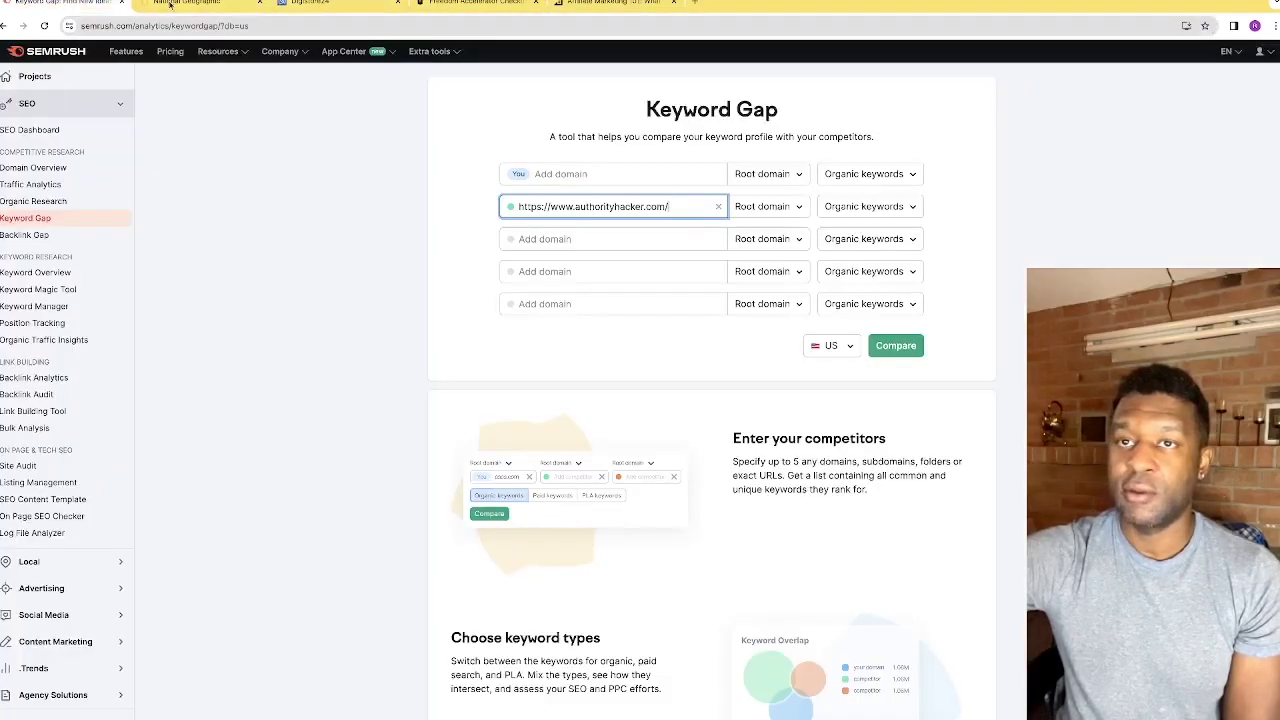
pyautogui.click(62, 3)
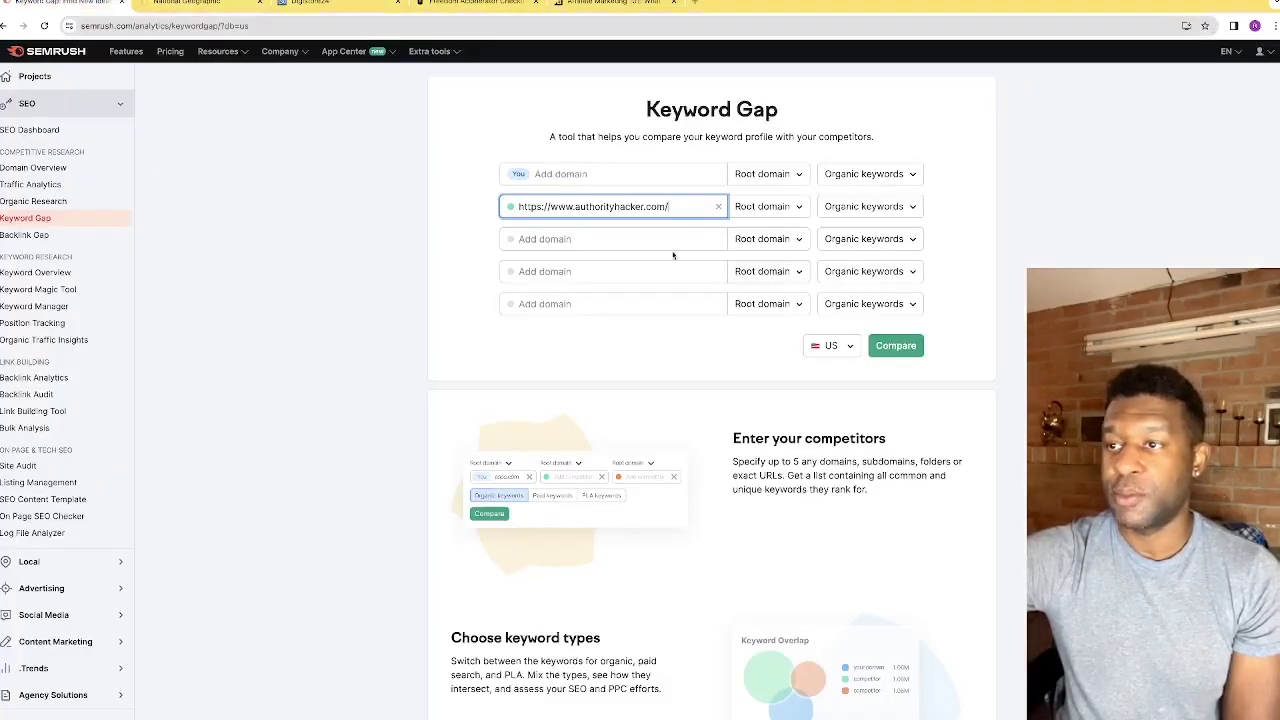
pyautogui.rightClick(581, 240)
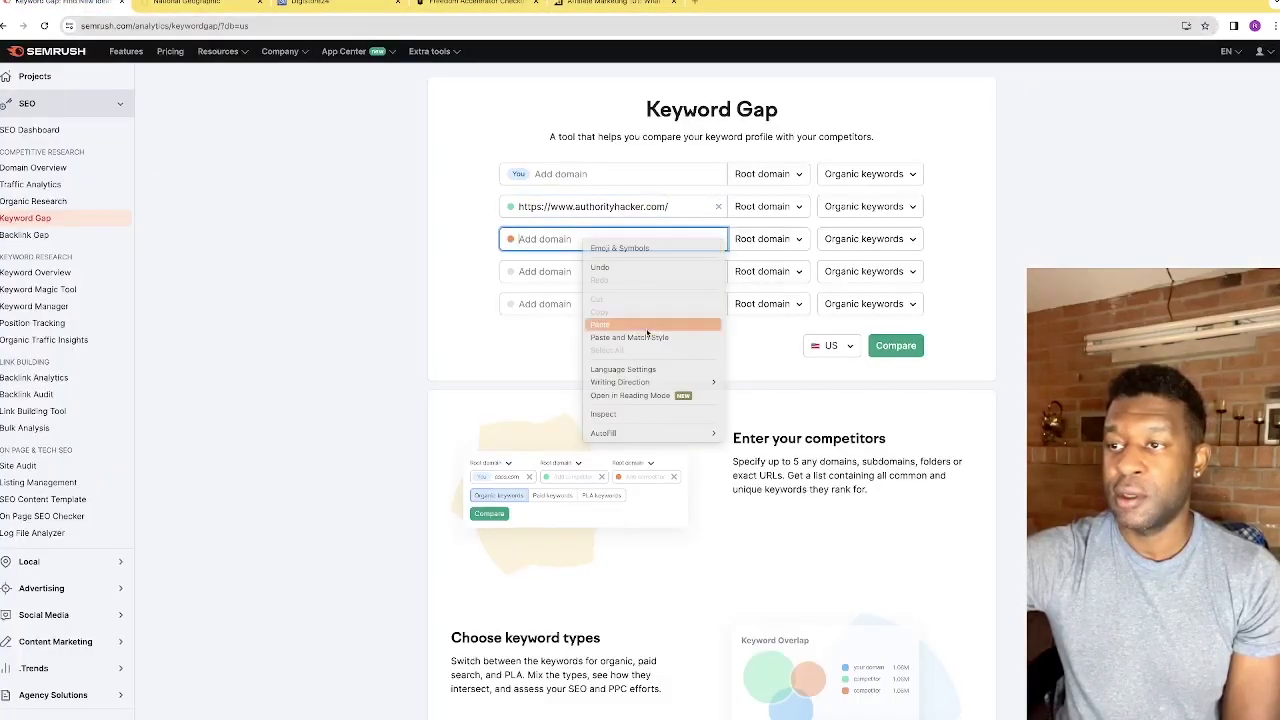
pyautogui.click(605, 323)
pyautogui.click(578, 3)
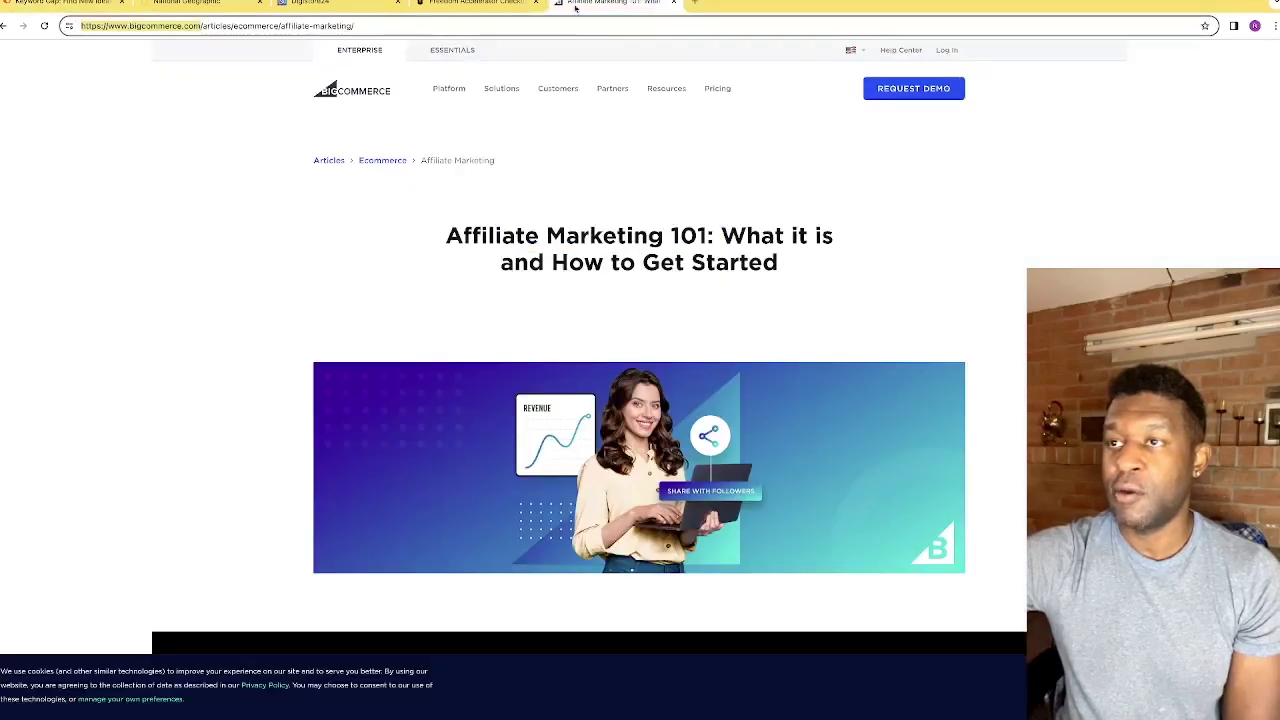
pyautogui.click(465, 3)
pyautogui.click(550, 4)
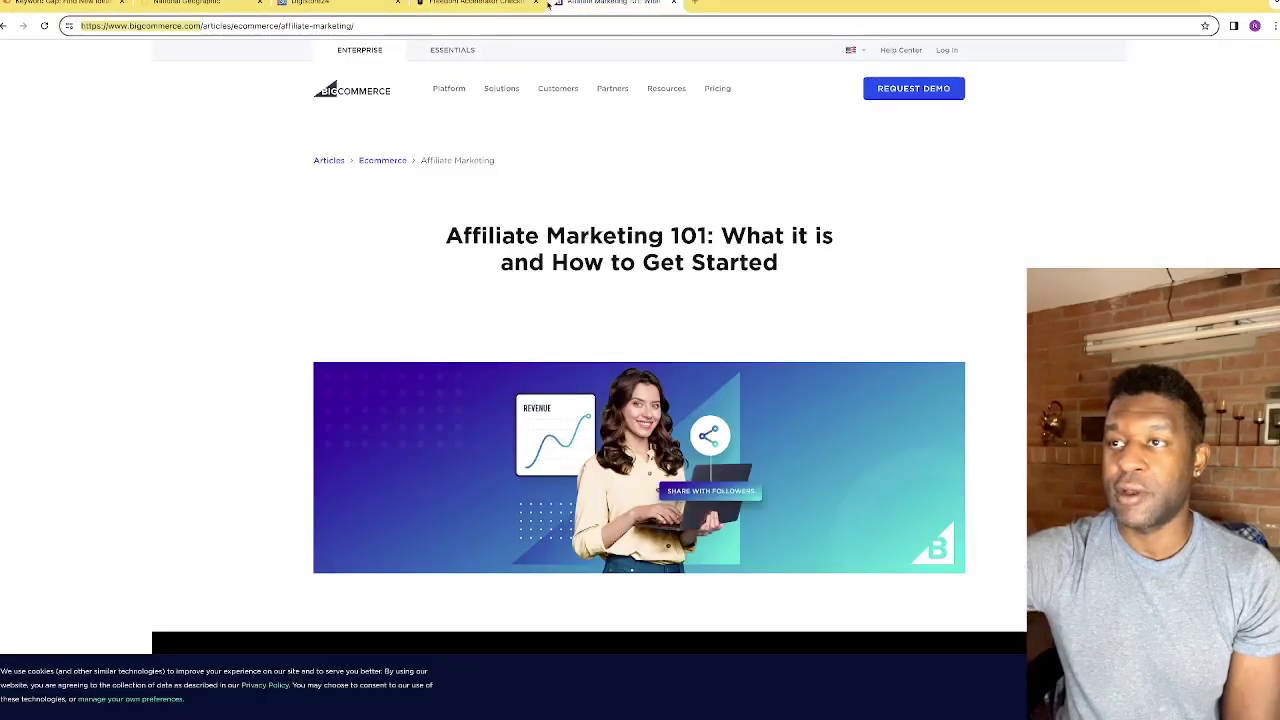
pyautogui.click(3, 27)
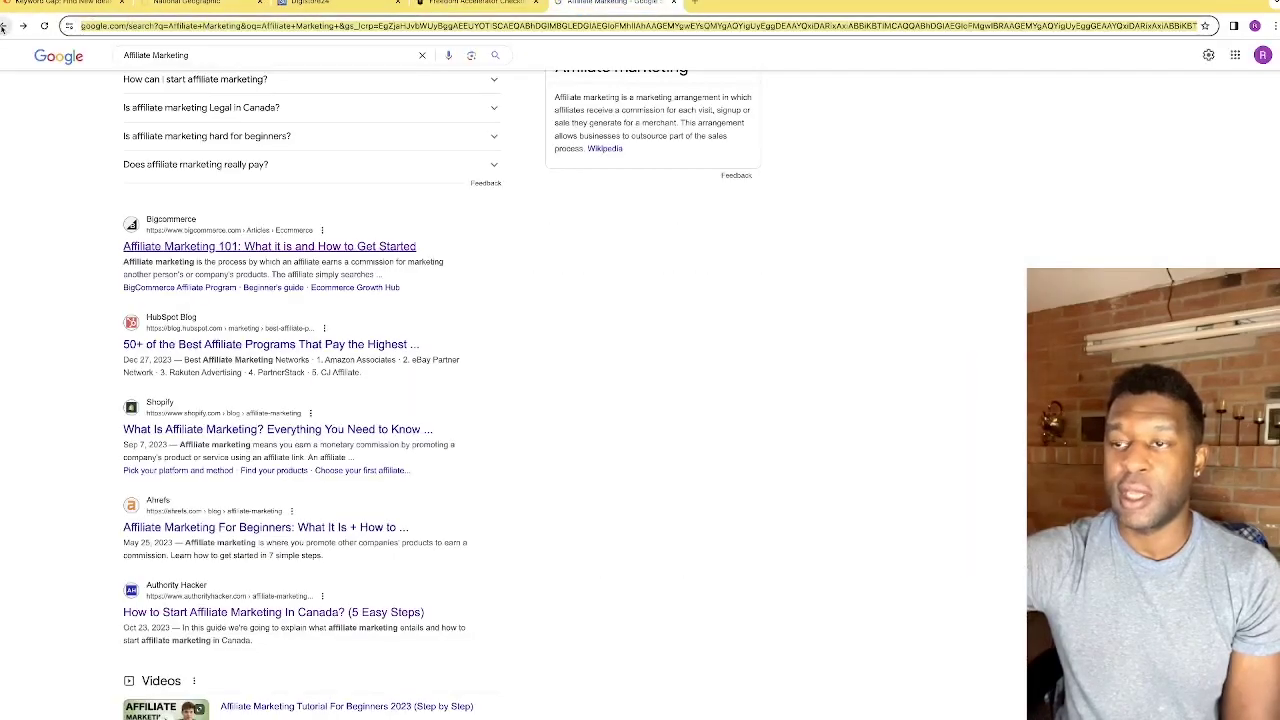
pyautogui.click(235, 527)
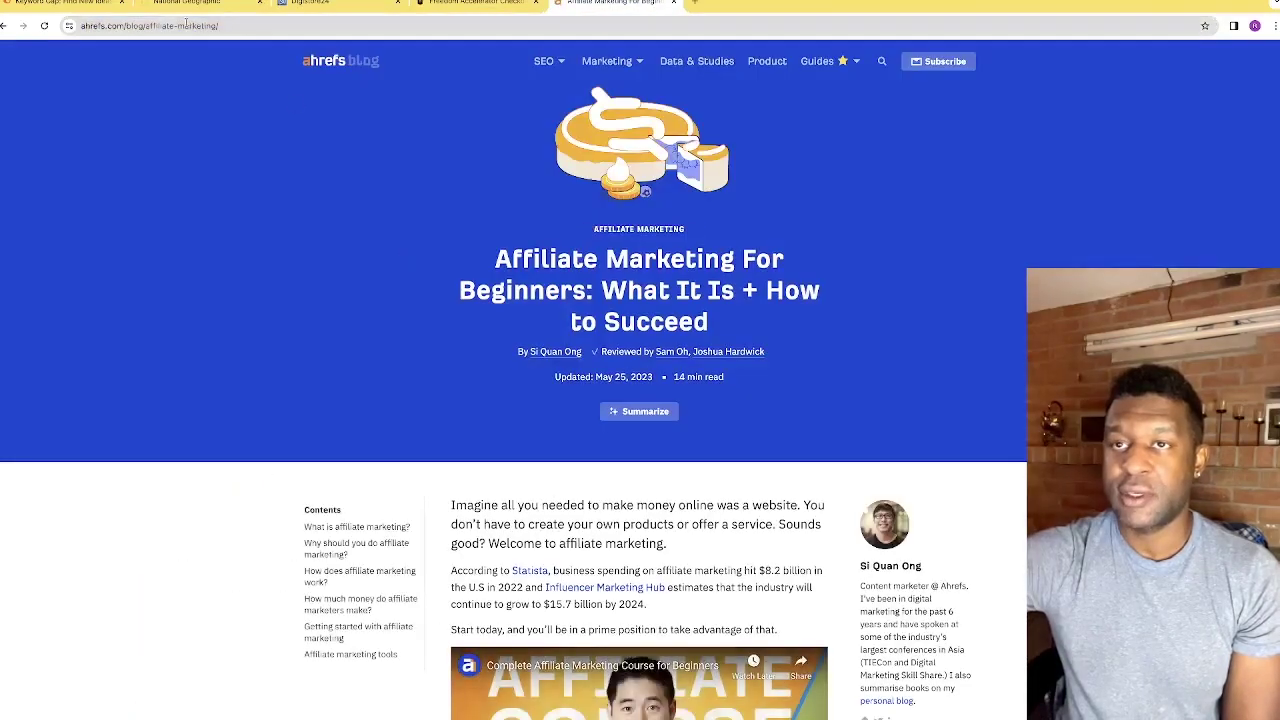
pyautogui.click(120, 25)
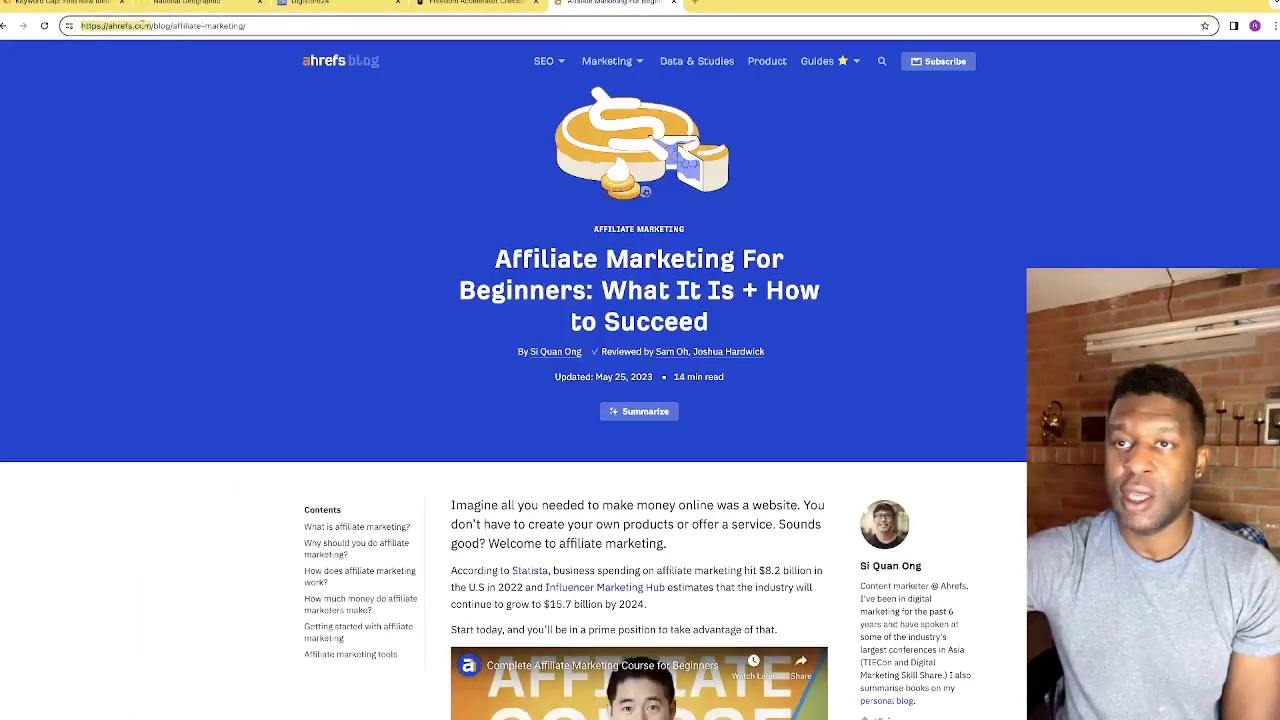
pyautogui.rightClick(139, 30)
pyautogui.click(237, 125)
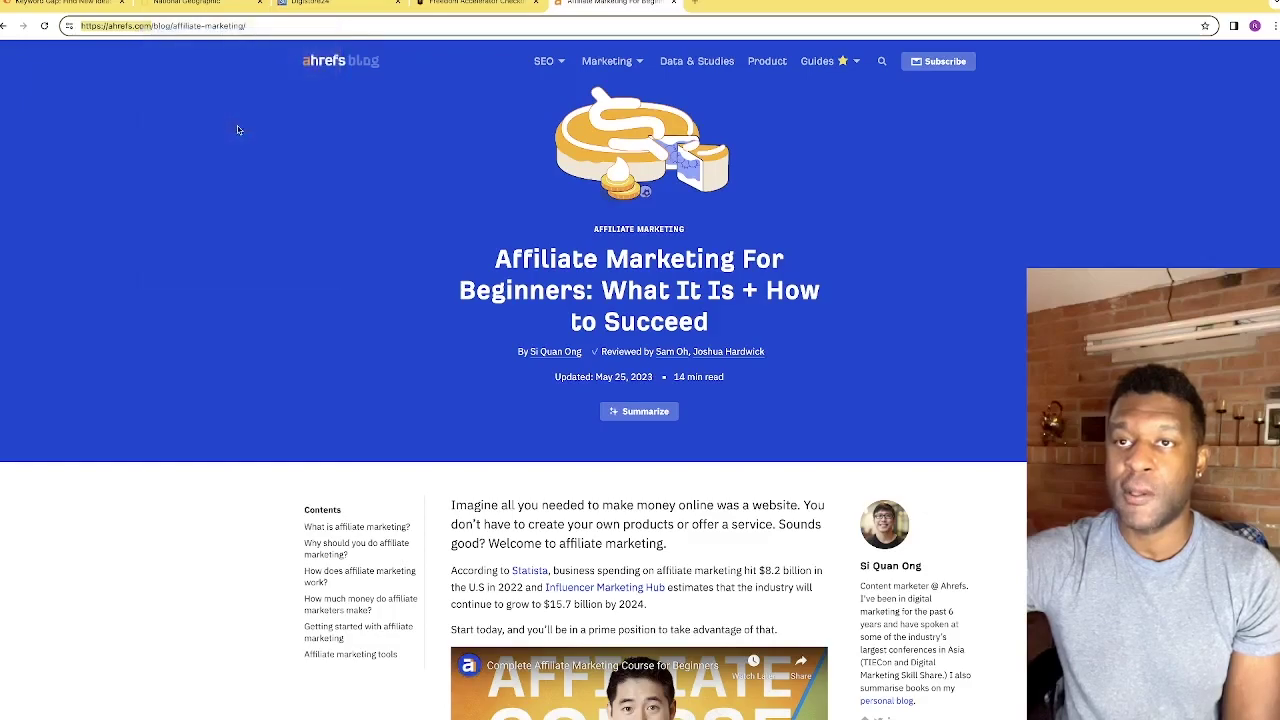
pyautogui.click(168, 7)
pyautogui.click(72, 5)
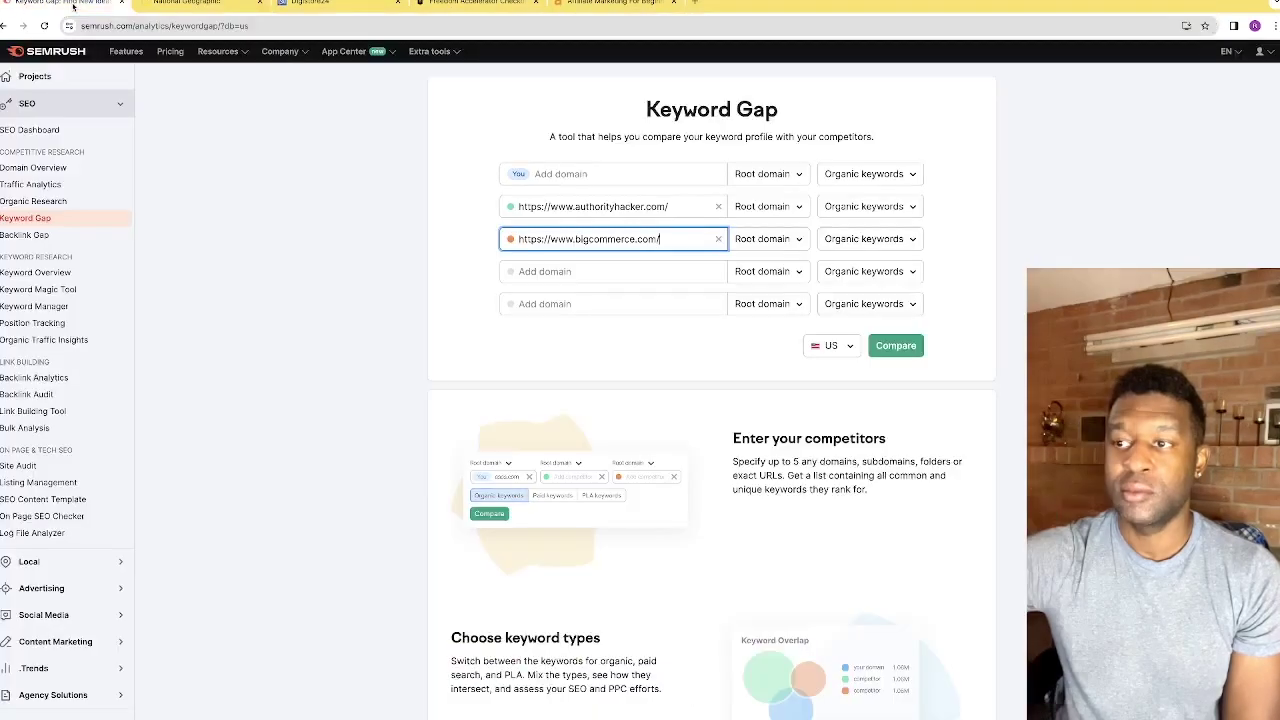
pyautogui.click(535, 271)
pyautogui.rightClick(535, 271)
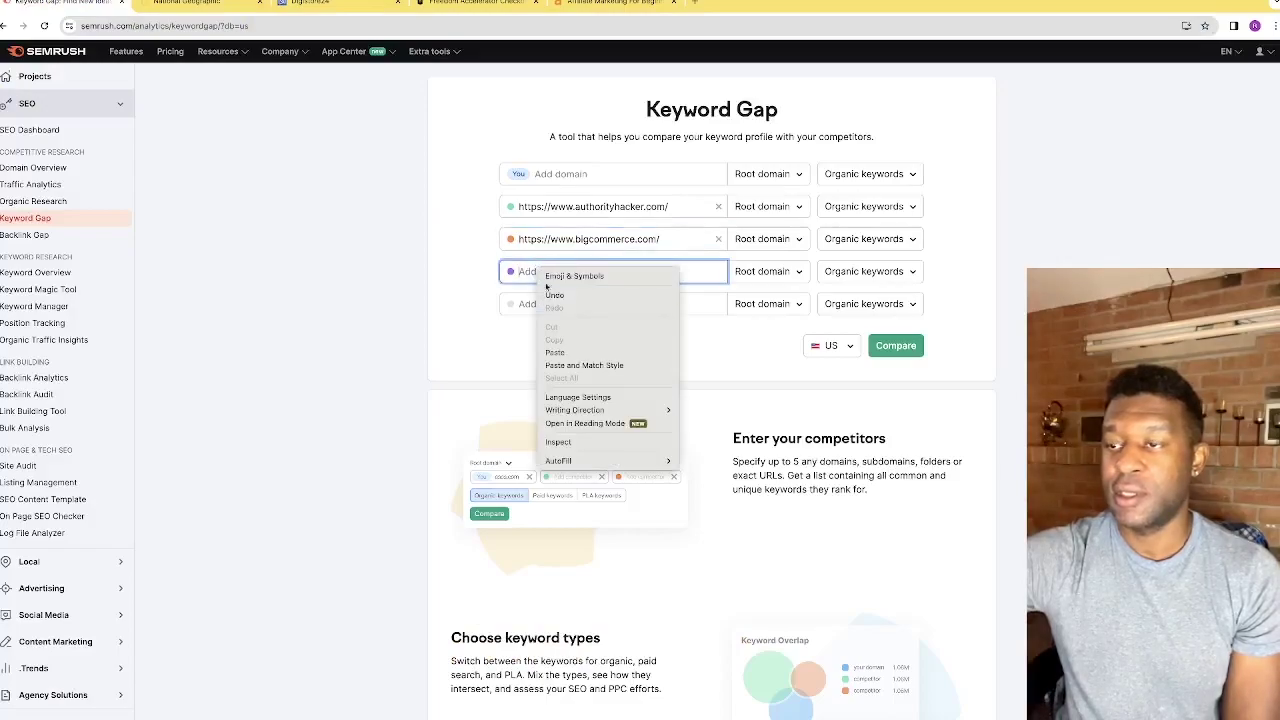
pyautogui.click(598, 353)
# Enter seocollege.org as the own domain and run the US organic keyword comparison against the three competitors.
pyautogui.click(585, 173)
pyautogui.write('seocol')
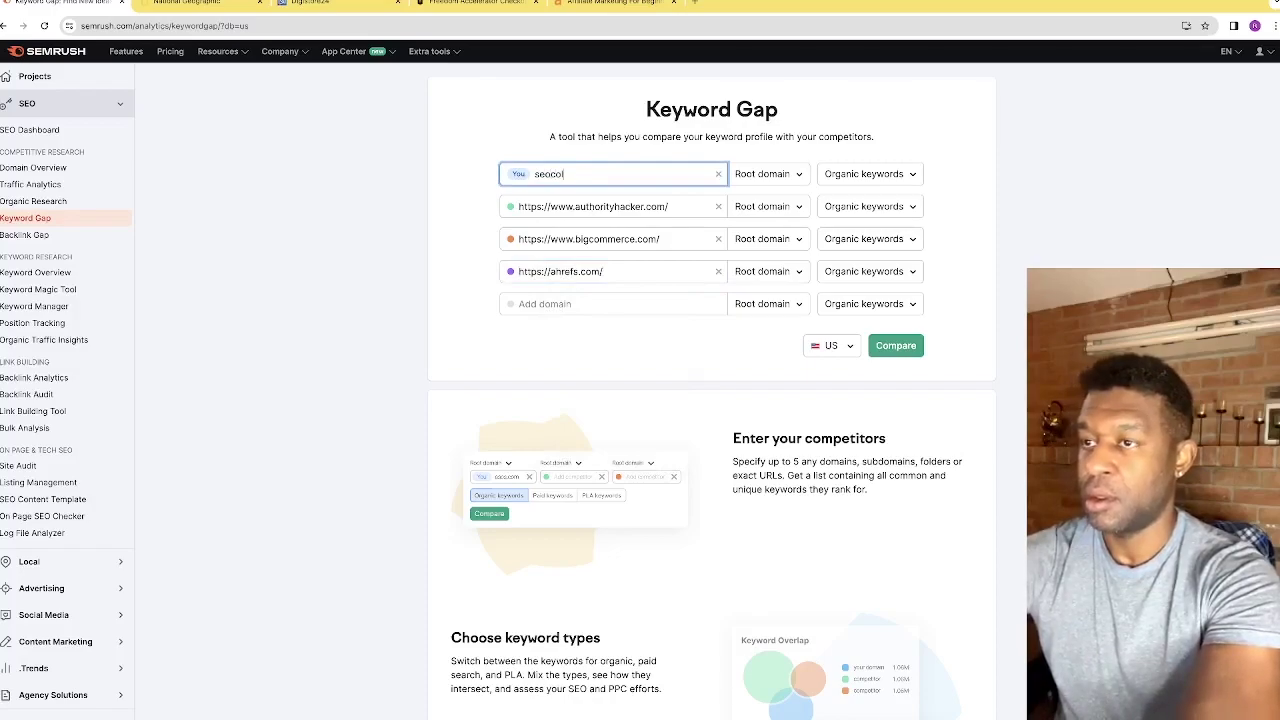
pyautogui.write('lege')
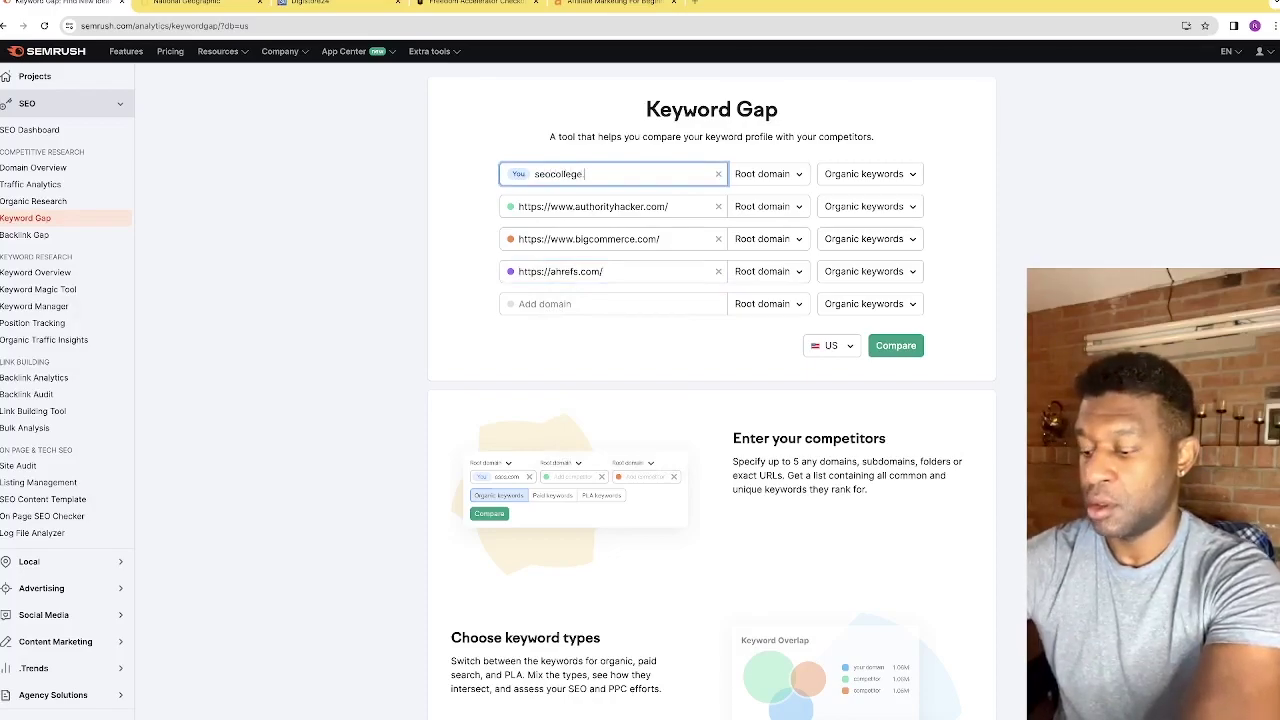
pyautogui.write('.org')
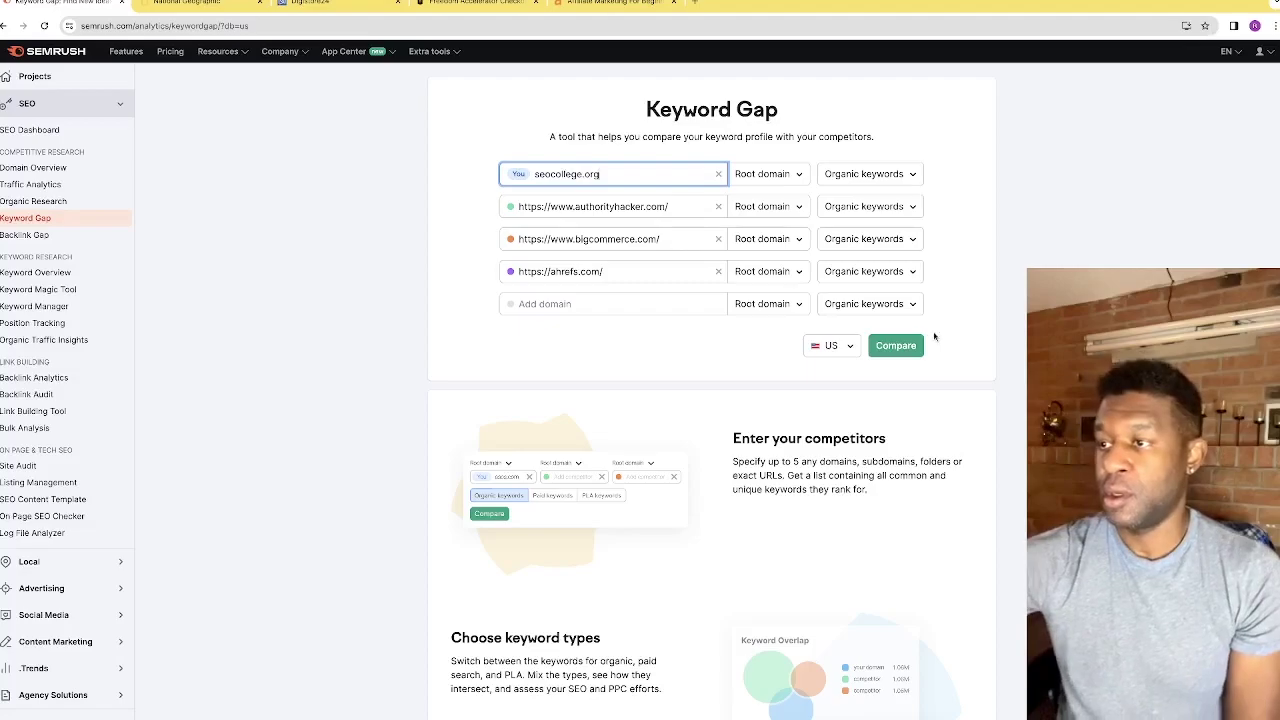
pyautogui.click(900, 345)
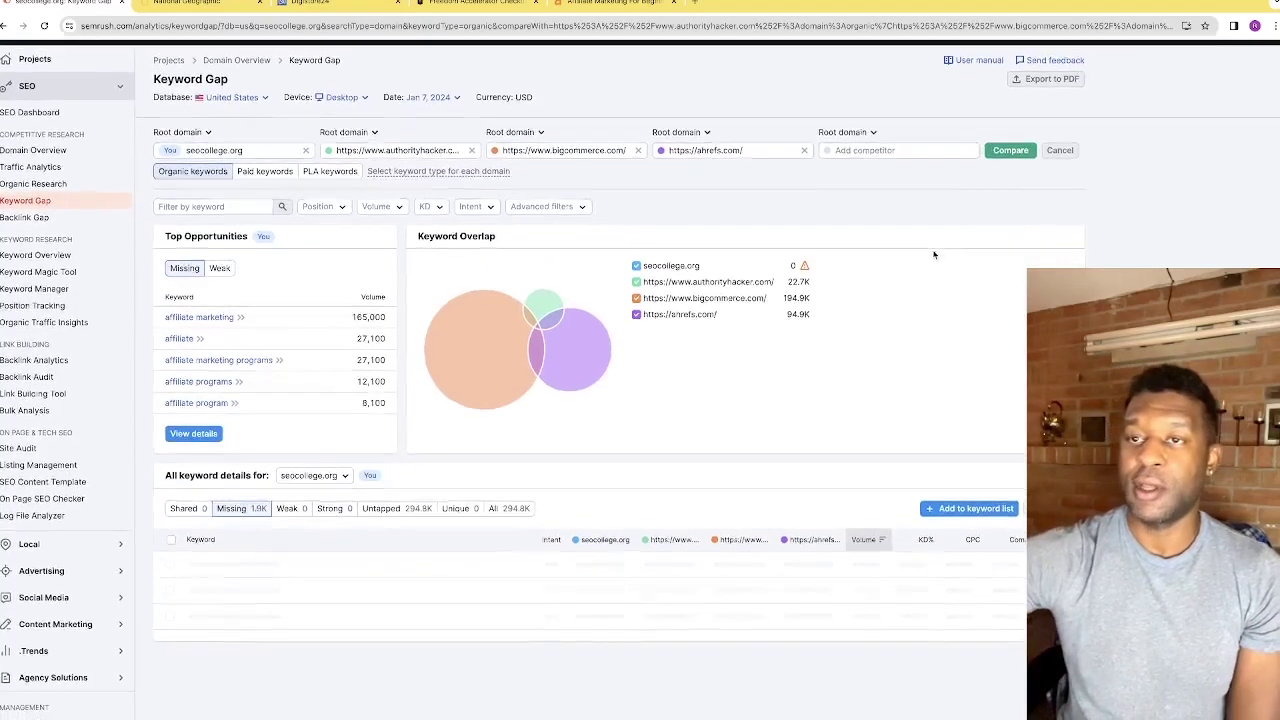
# Examine the keyword overlap, top opportunities and the missing keywords with each competitor's position, volume and difficulty.
pyautogui.scroll(-3, 795, 338)
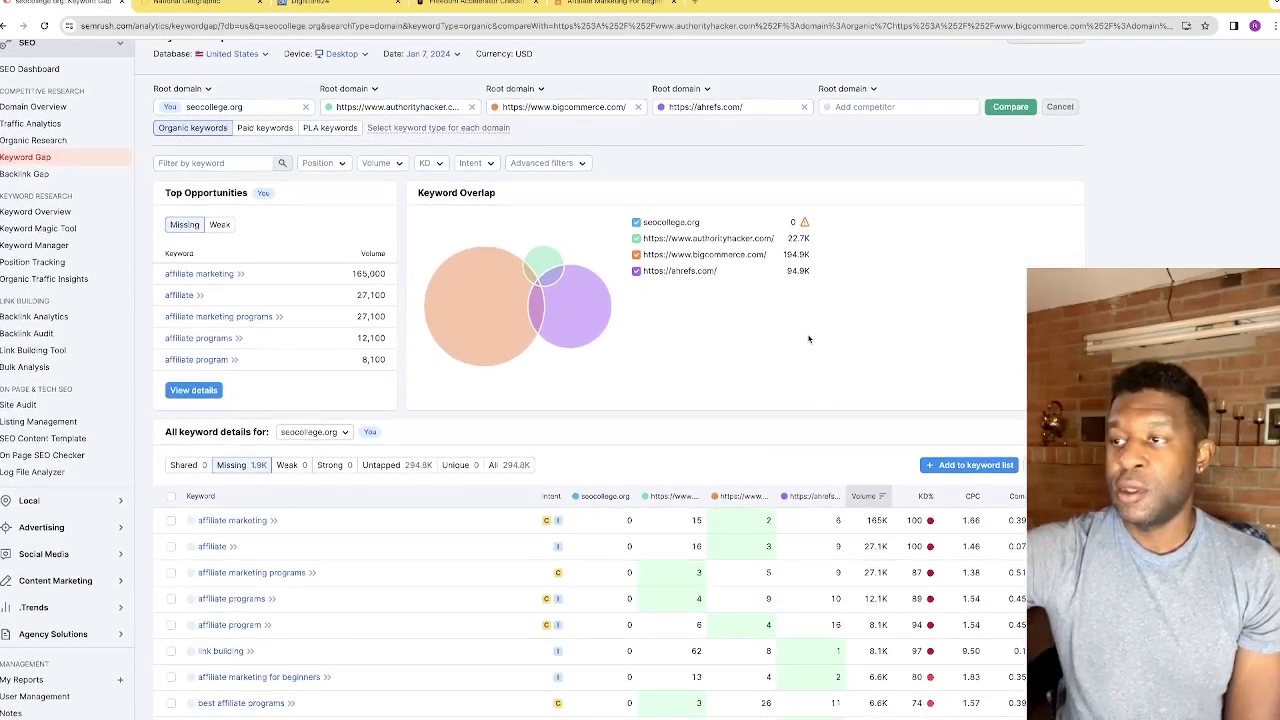
pyautogui.scroll(-2, 809, 338)
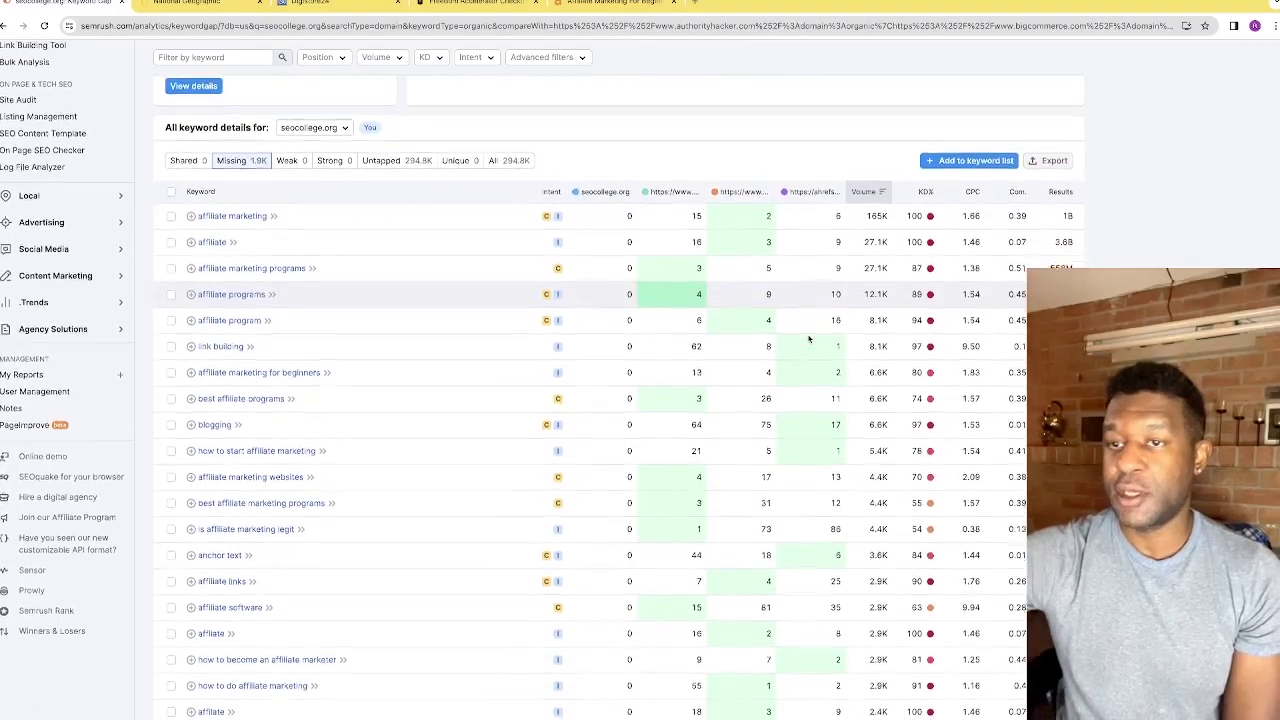
pyautogui.scroll(3, 809, 338)
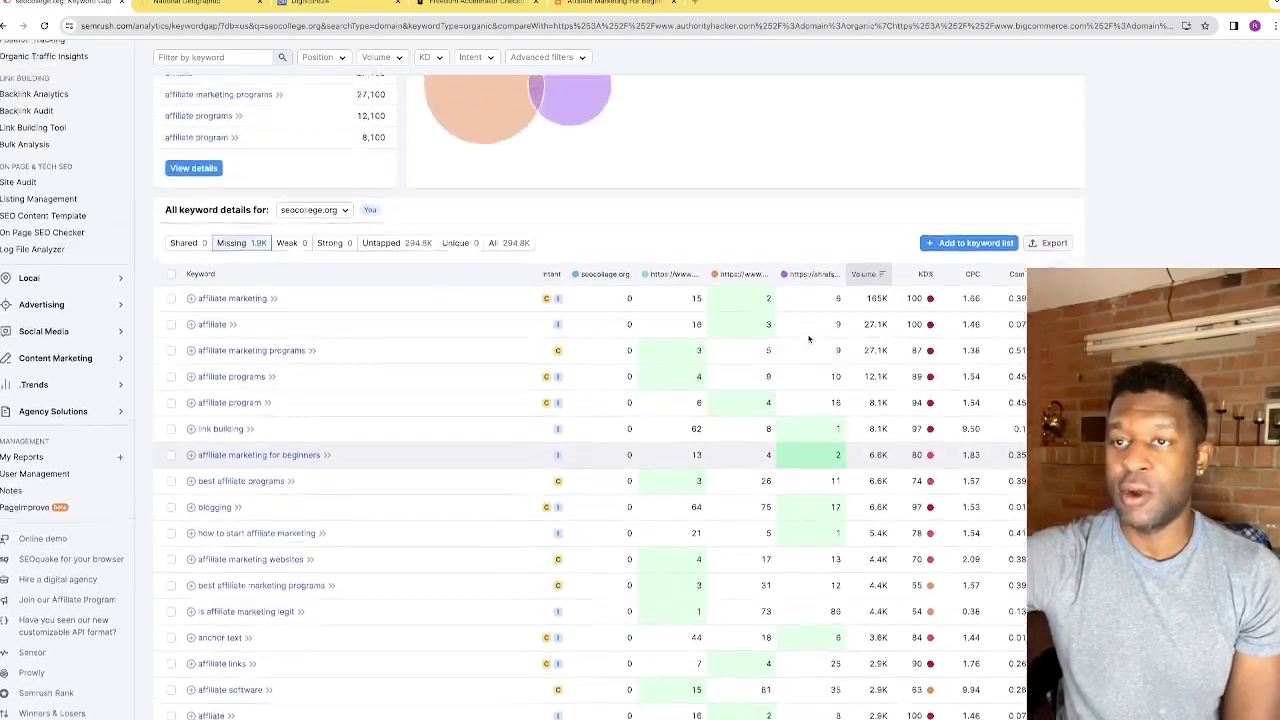
pyautogui.scroll(2, 809, 338)
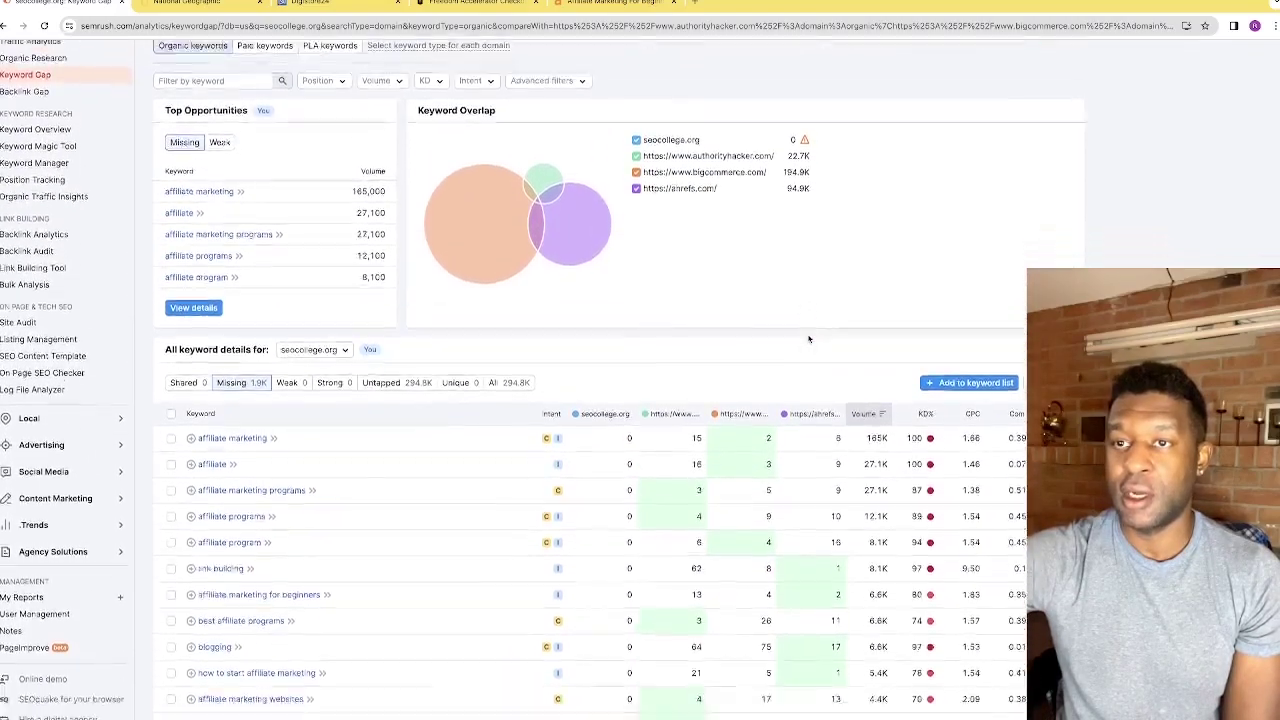
pyautogui.scroll(-5, 809, 338)
pyautogui.scroll(-1, 809, 338)
pyautogui.scroll(6, 809, 338)
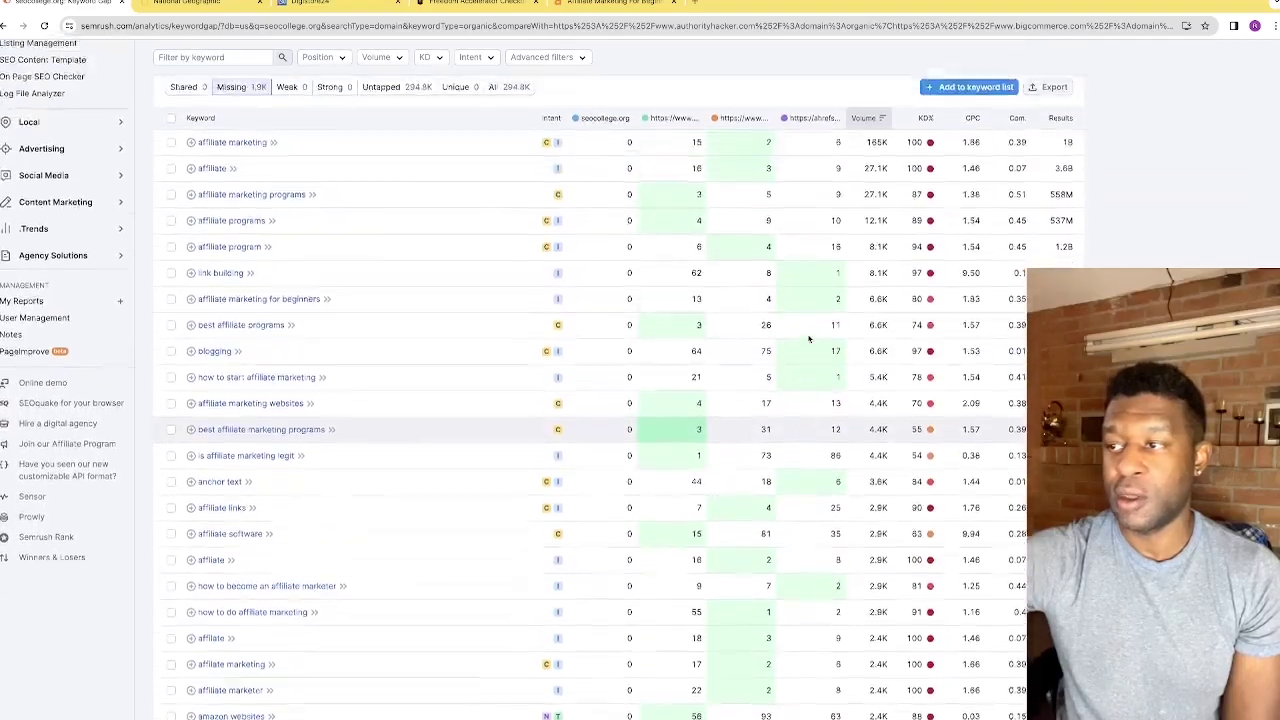
pyautogui.scroll(-1, 809, 338)
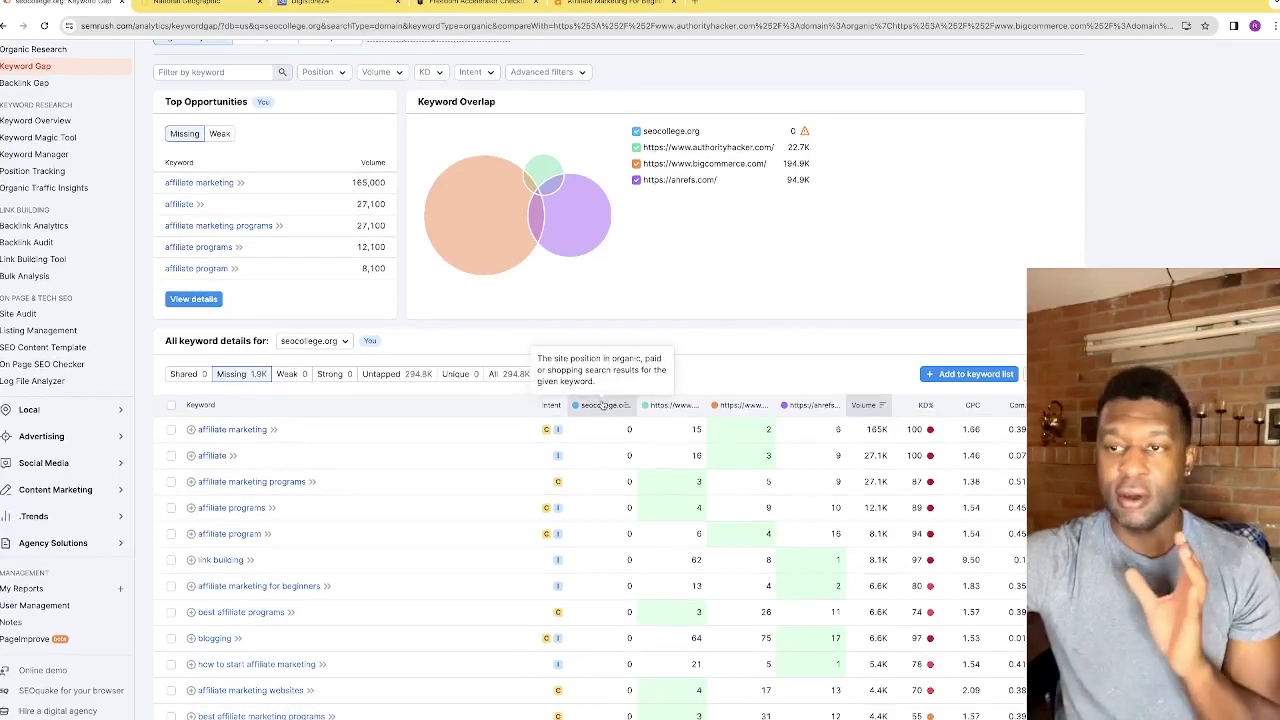
# Switch the keyword details for seocollege.org to show the Untapped keywords.
pyautogui.scroll(-1, 582, 400)
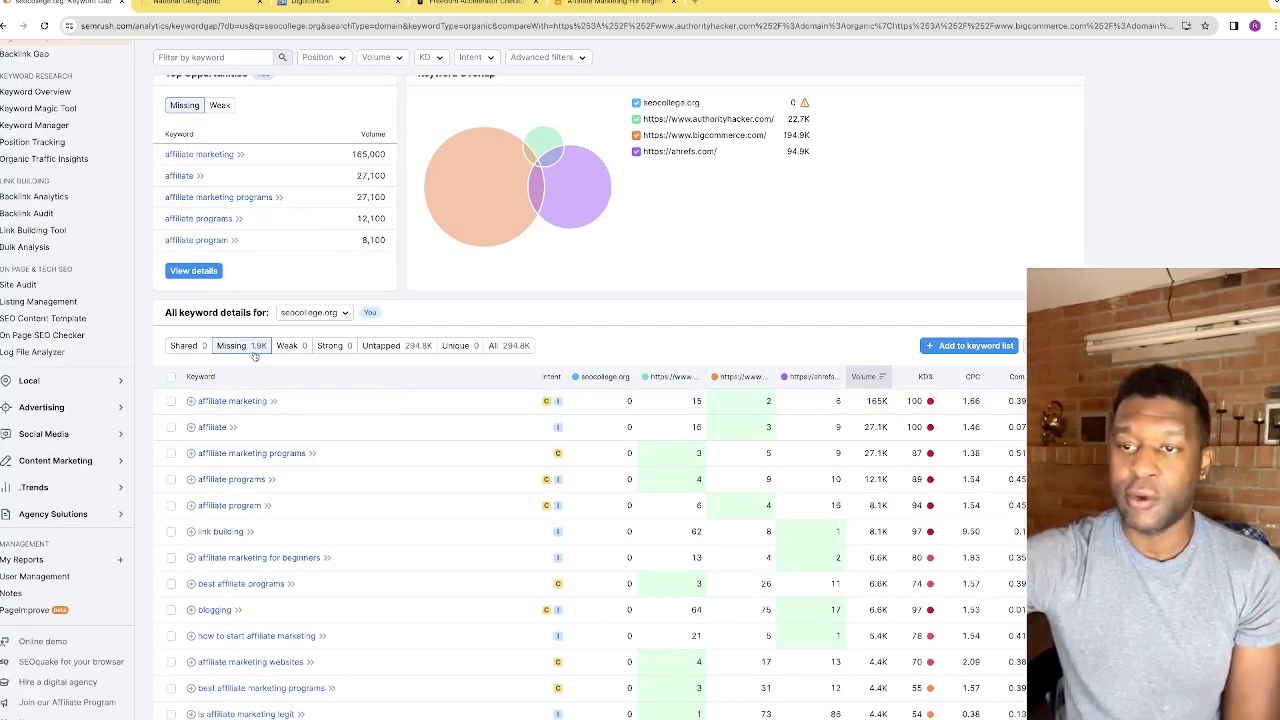
pyautogui.click(393, 350)
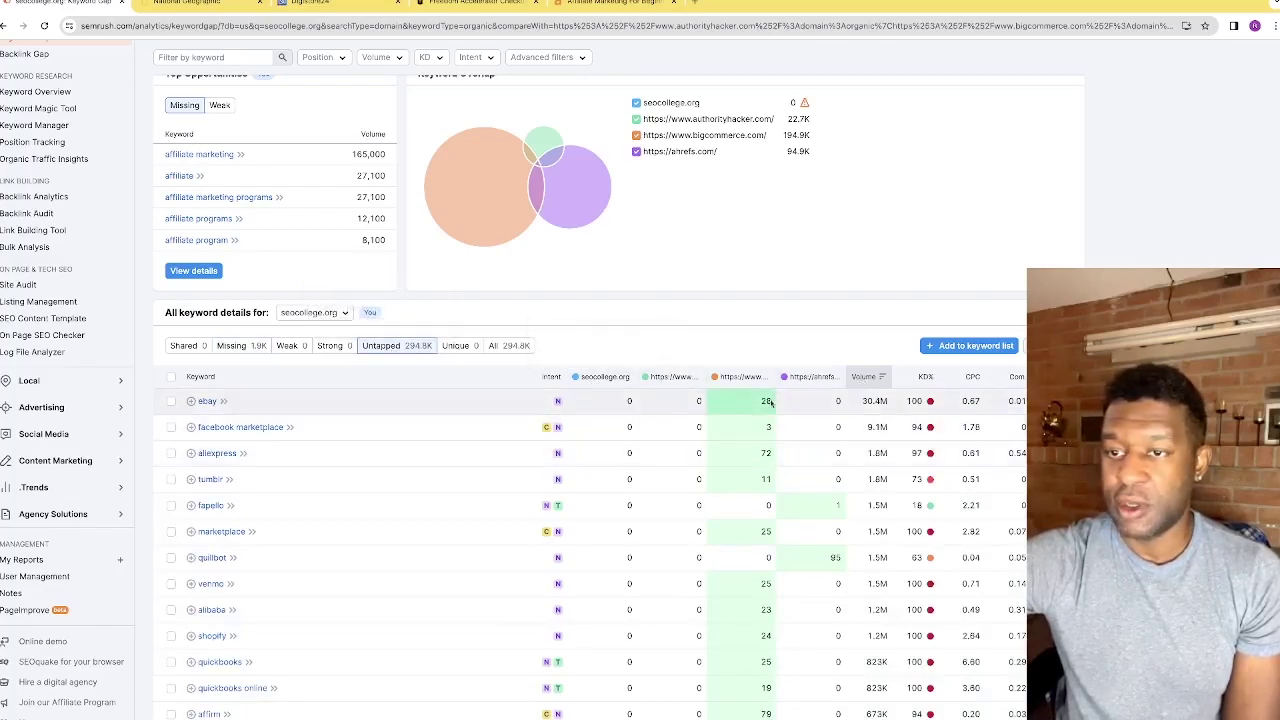
# Sort the untapped keywords by keyword difficulty, from lowest to highest.
pyautogui.click(927, 381)
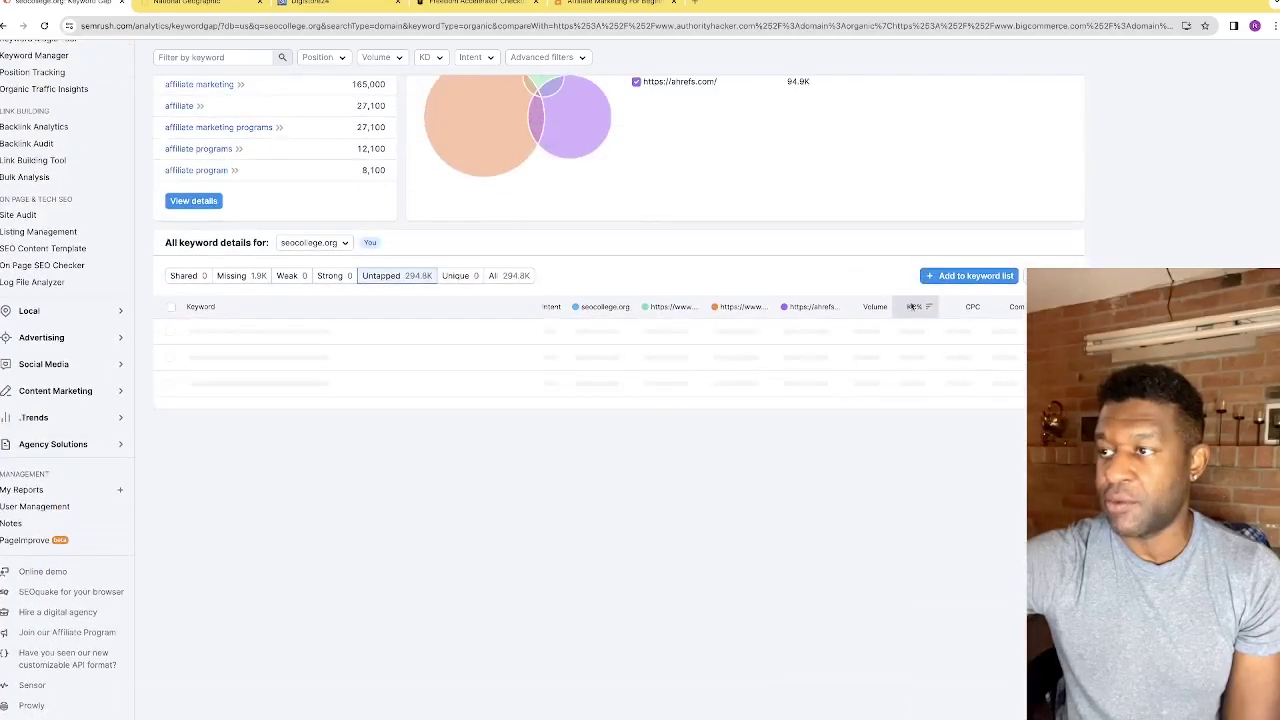
pyautogui.scroll(4, 918, 400)
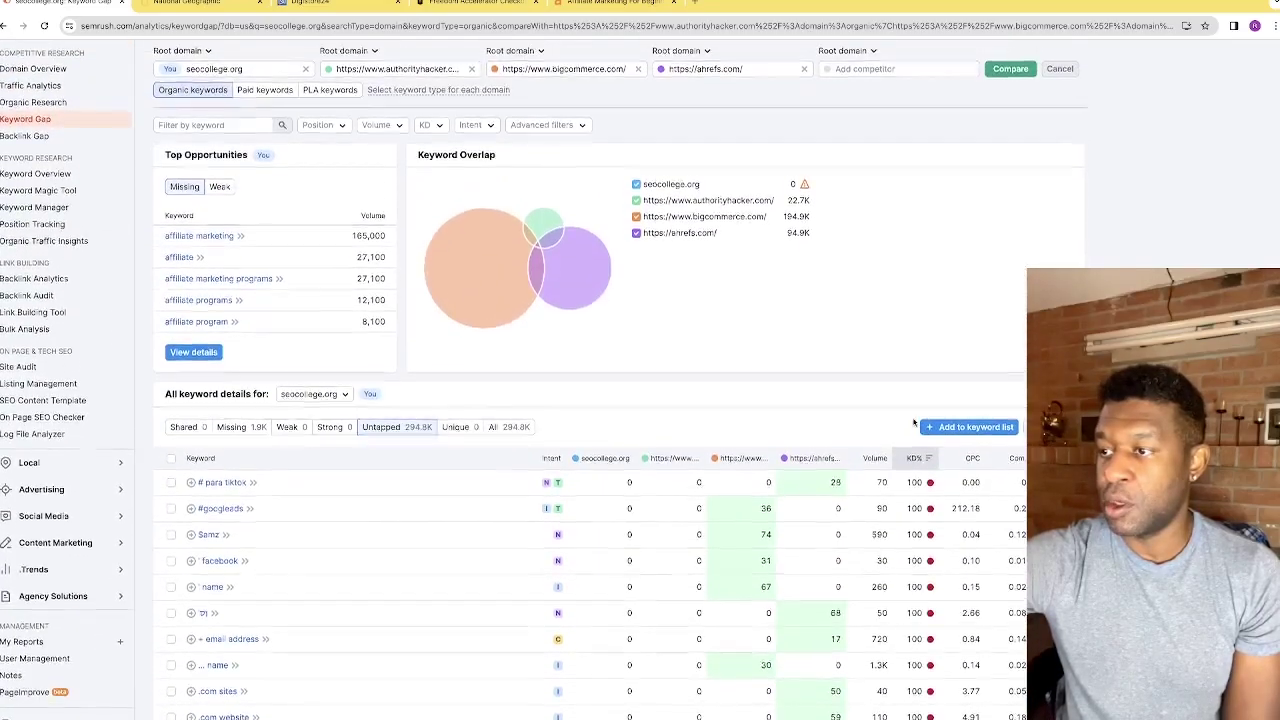
pyautogui.scroll(1, 918, 460)
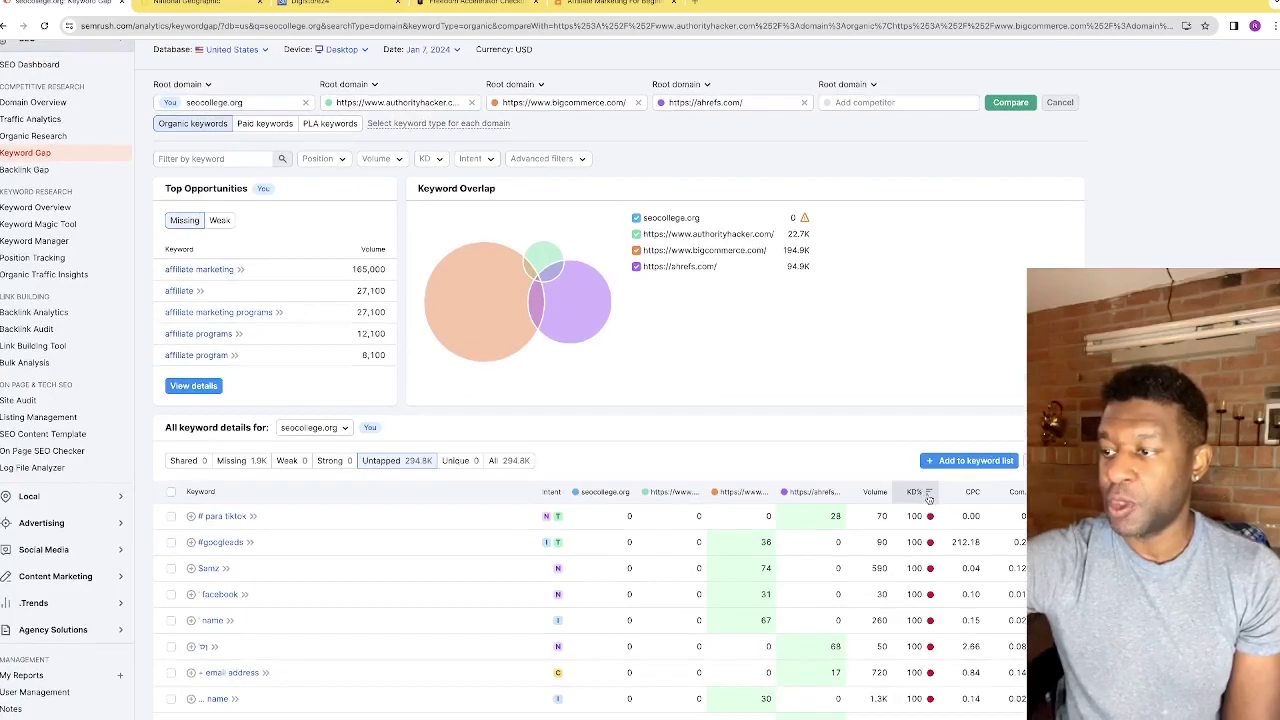
pyautogui.click(928, 494)
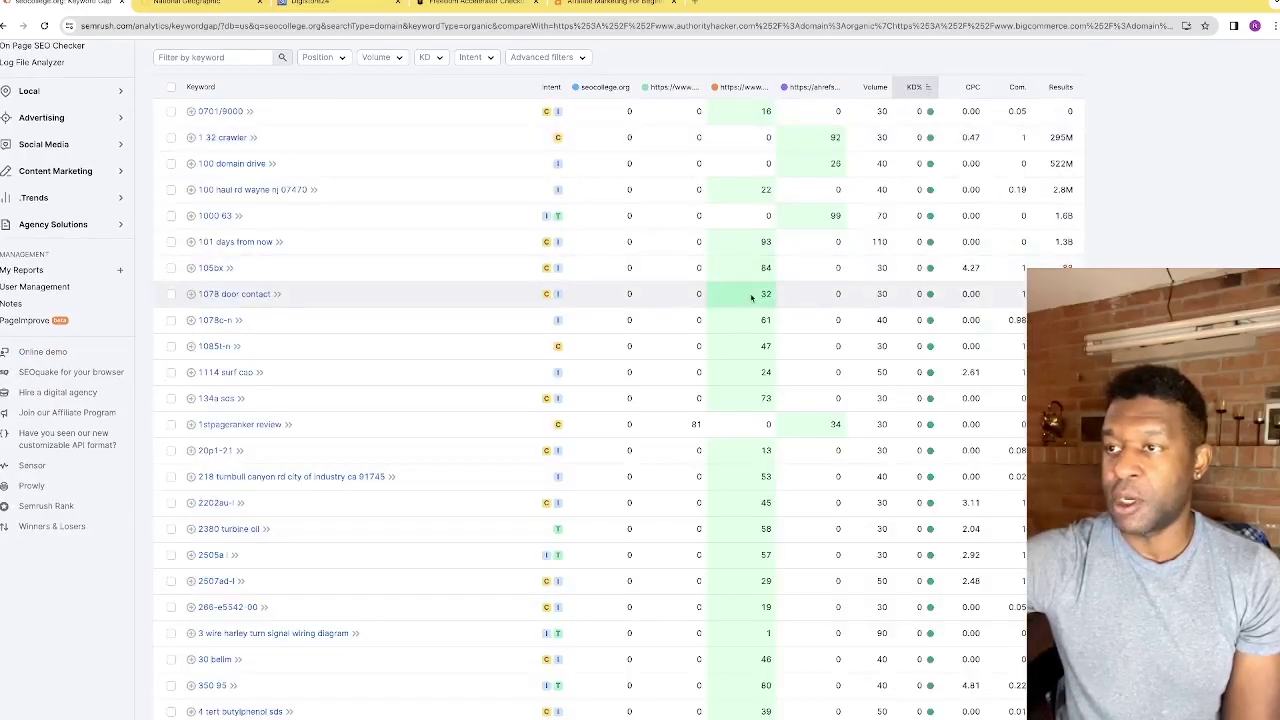
# Examine the lowest-difficulty untapped keywords on the first results page, with their intent, competitor positions and search volumes.
pyautogui.scroll(3, 751, 297)
pyautogui.scroll(-1, 287, 340)
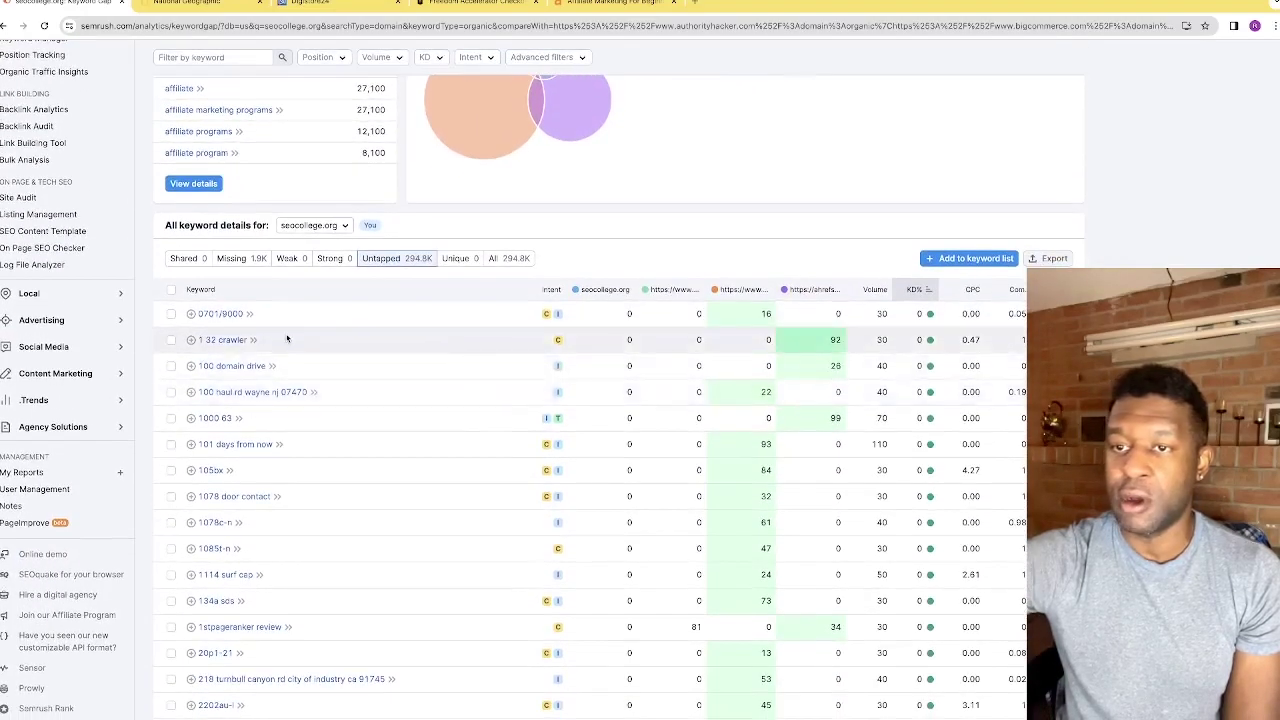
pyautogui.scroll(-3, 316, 340)
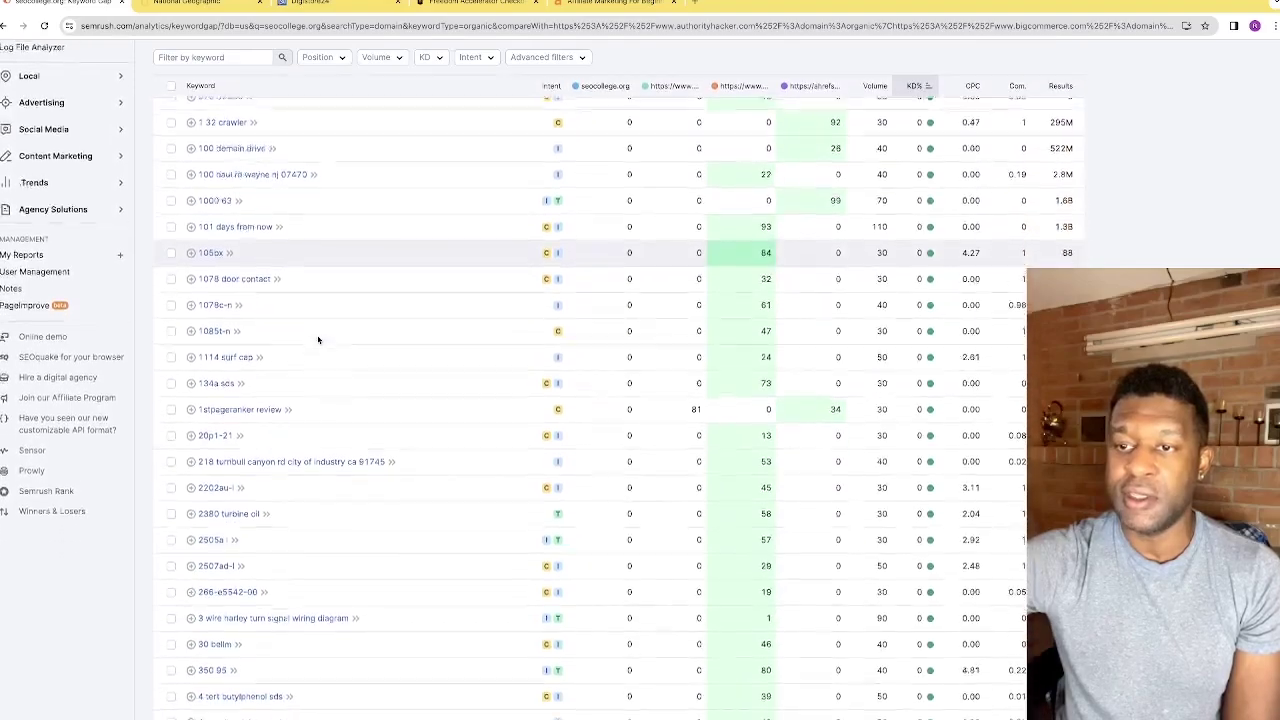
pyautogui.scroll(-4, 318, 340)
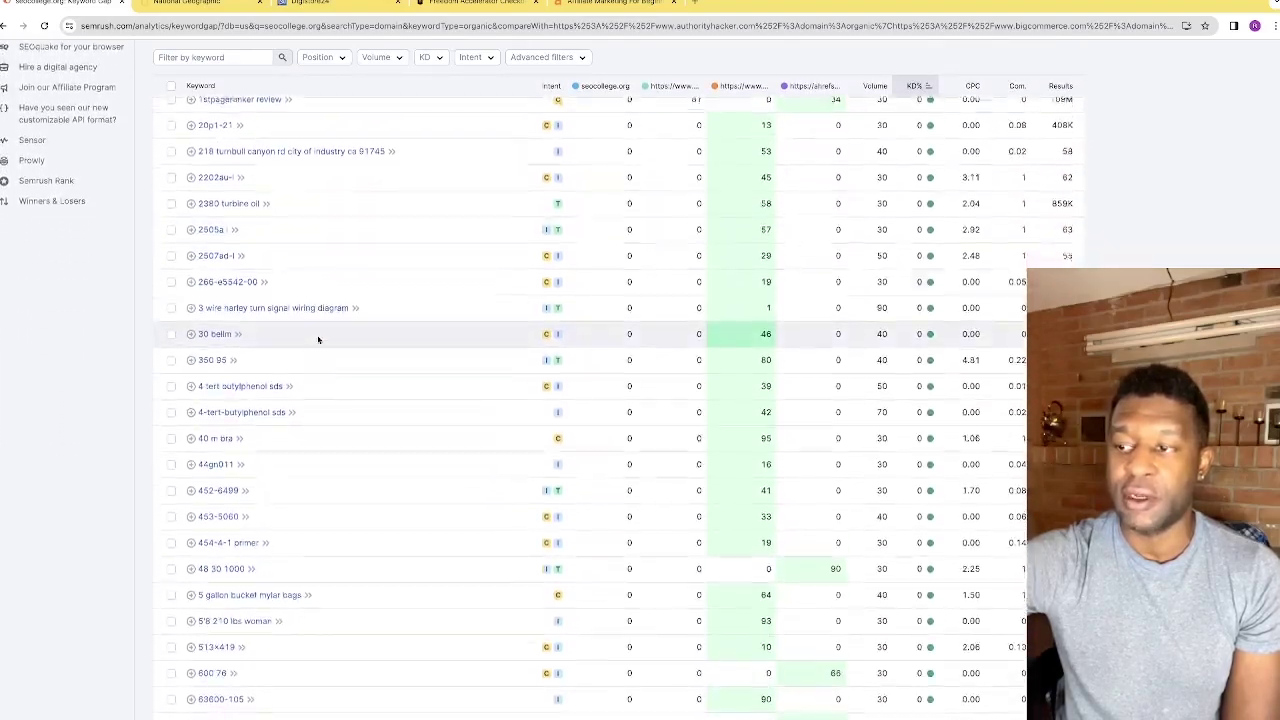
pyautogui.scroll(-2, 318, 340)
pyautogui.scroll(3, 318, 340)
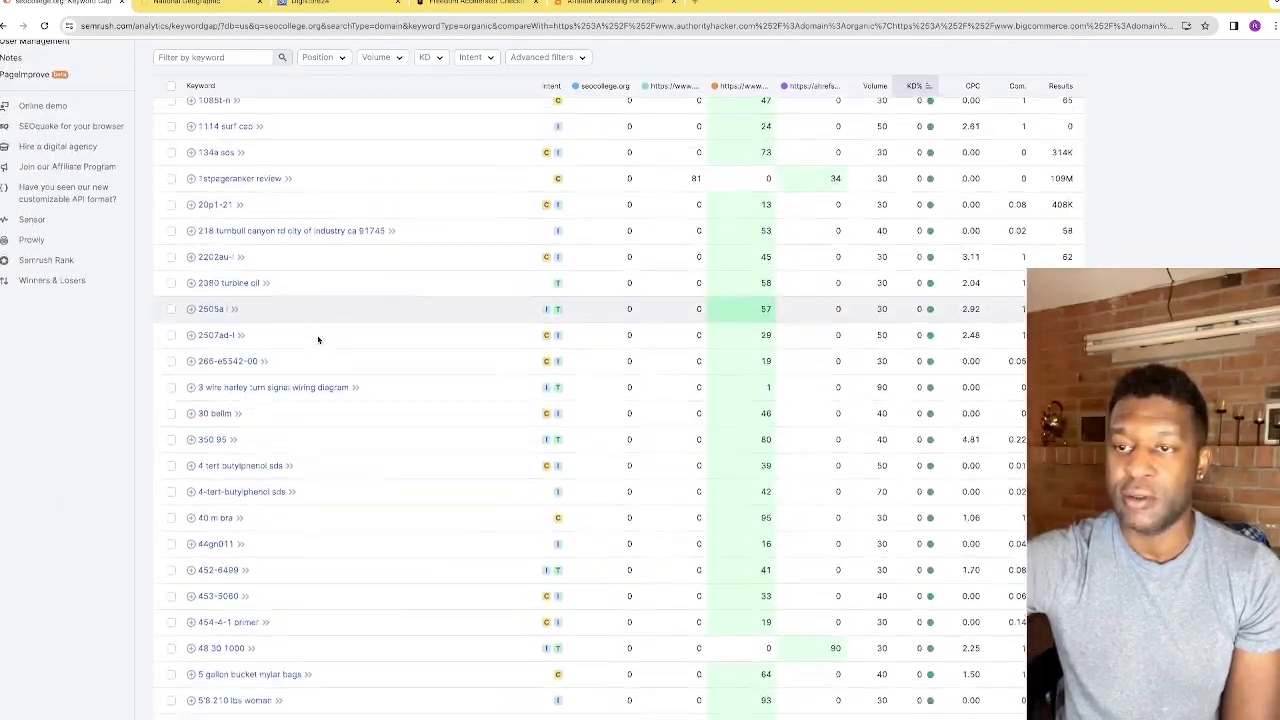
pyautogui.scroll(-2, 318, 340)
pyautogui.scroll(8, 318, 340)
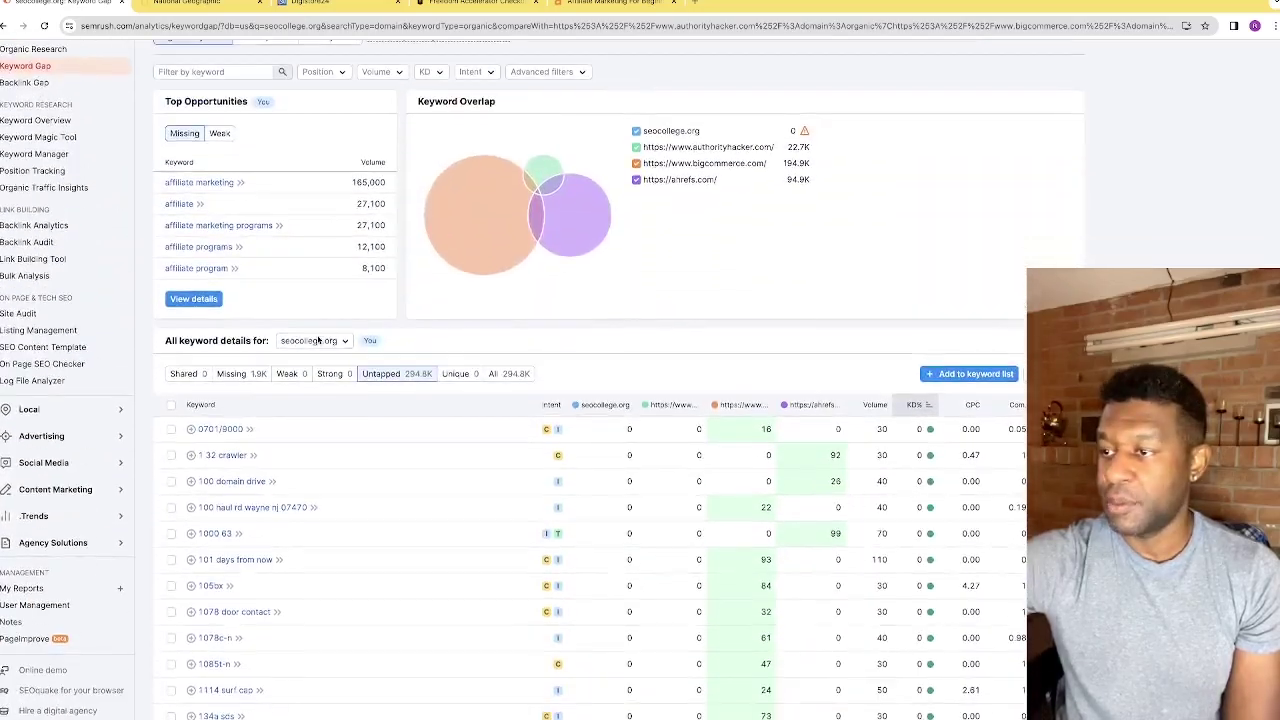
pyautogui.scroll(-15, 415, 381)
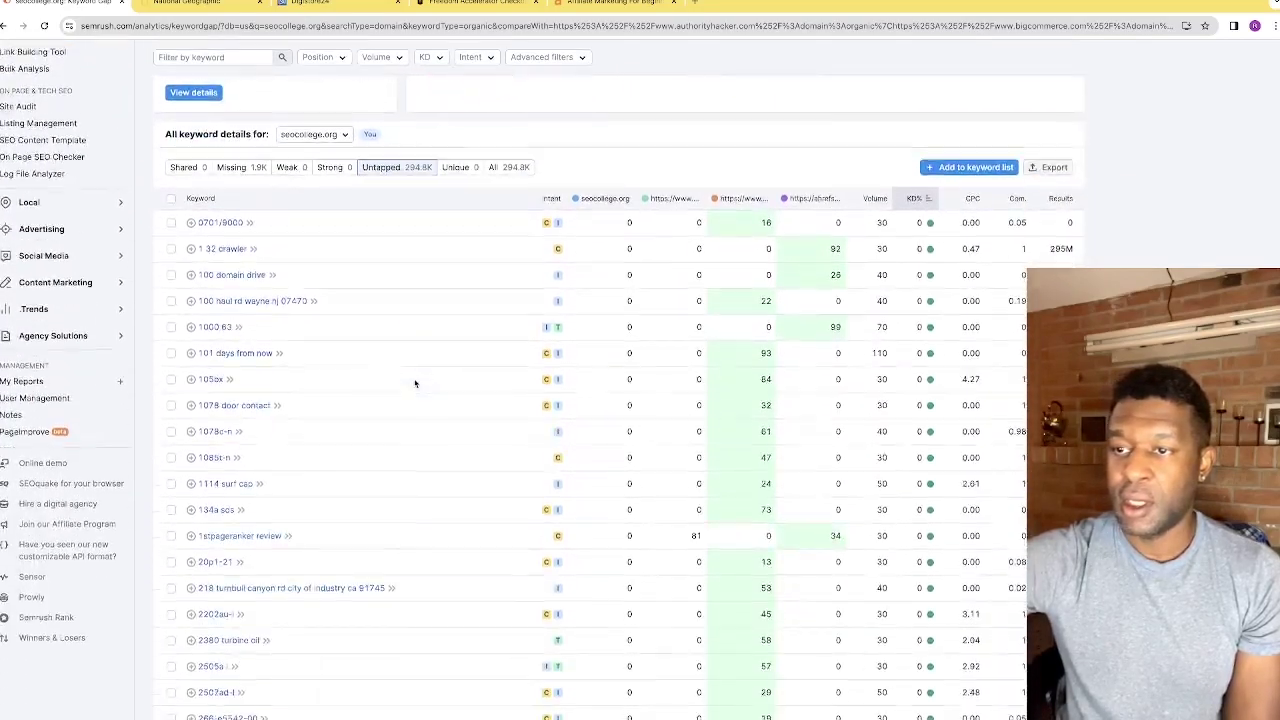
pyautogui.scroll(-5, 413, 379)
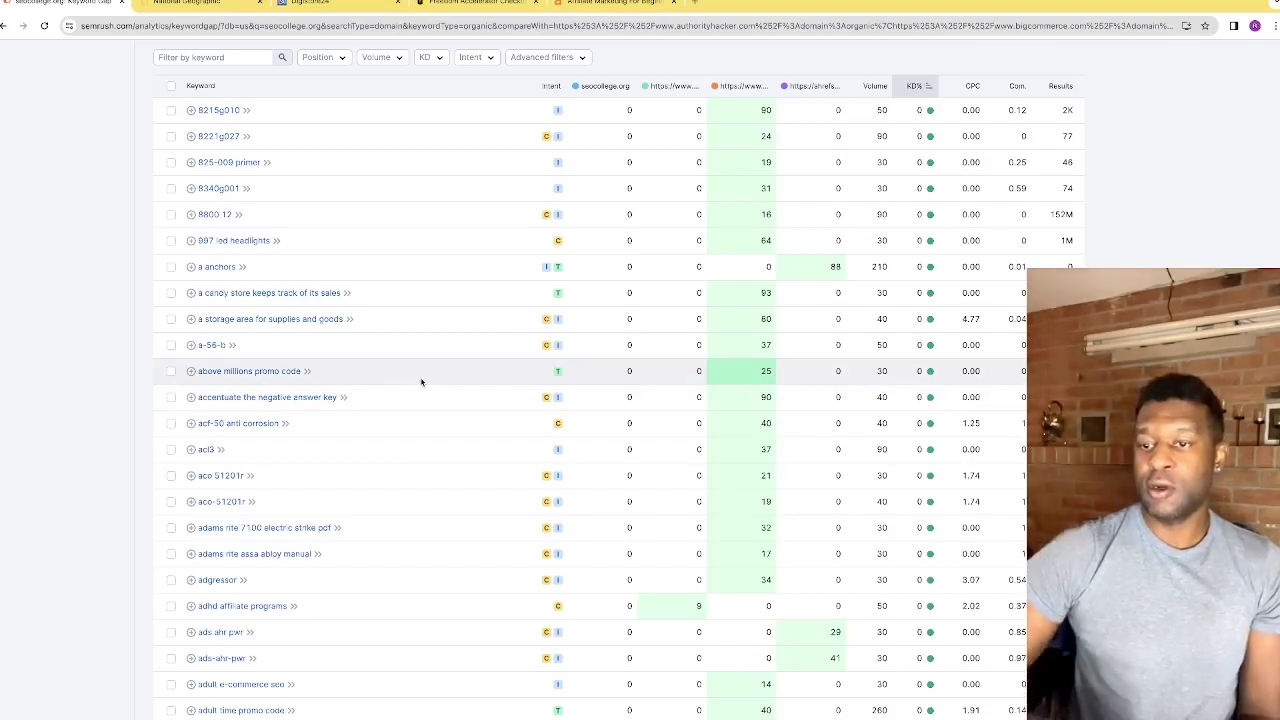
pyautogui.scroll(-1, 425, 324)
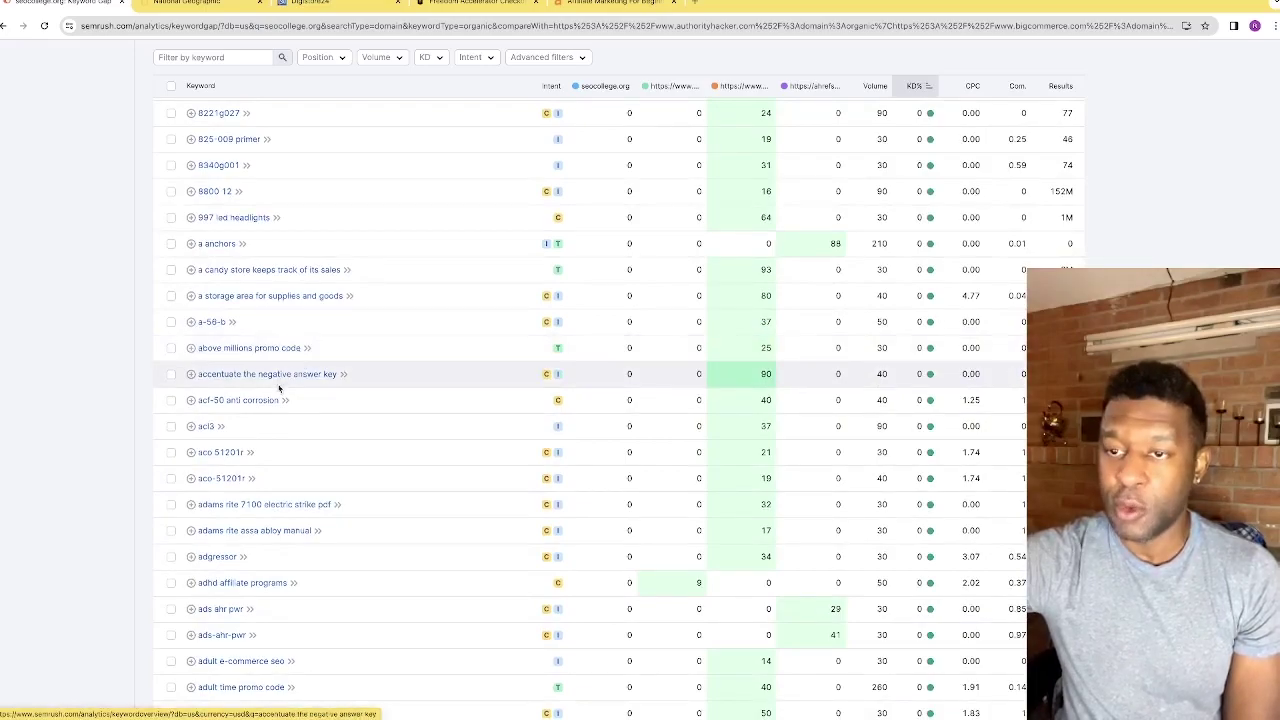
pyautogui.scroll(-1, 272, 386)
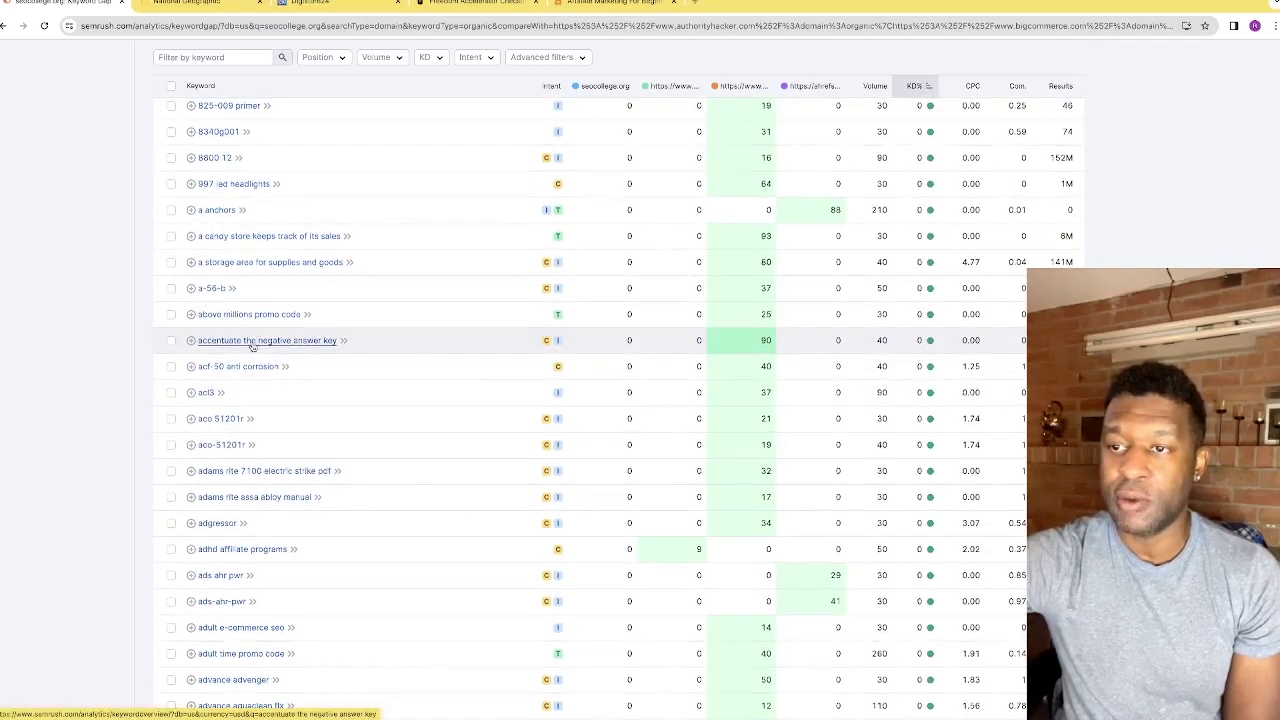
pyautogui.scroll(-7, 300, 348)
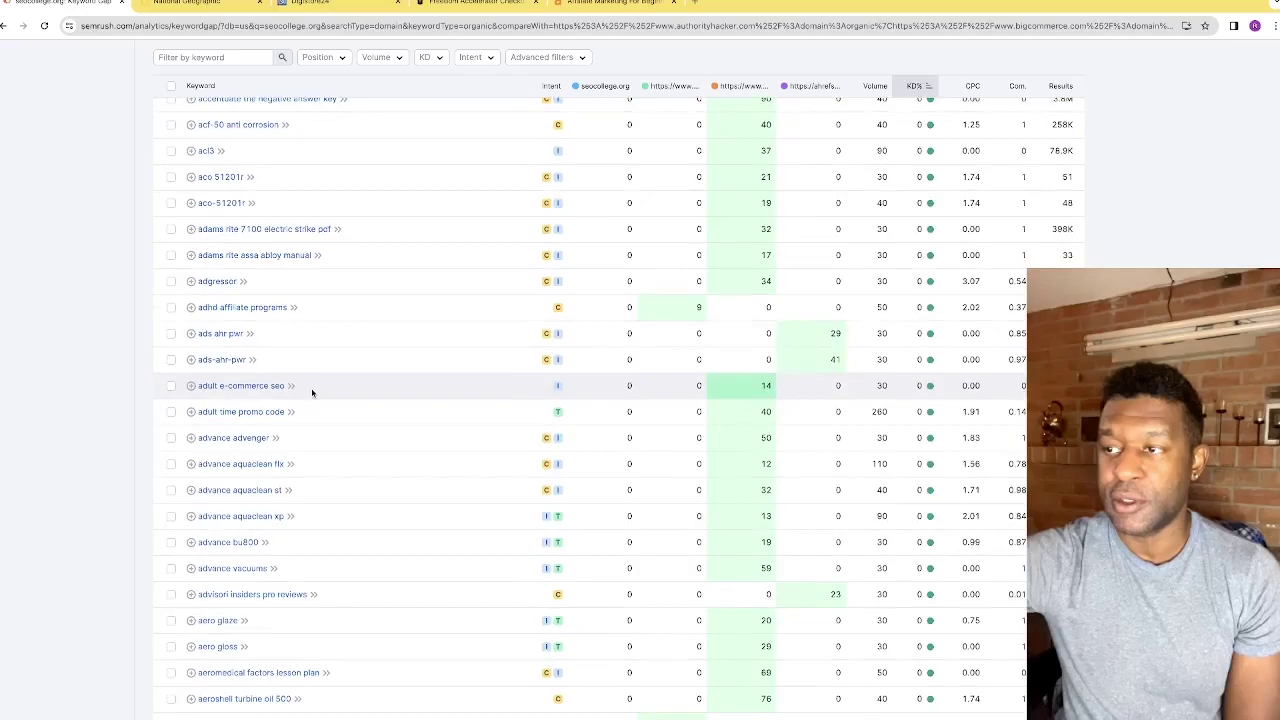
pyautogui.scroll(15, 345, 385)
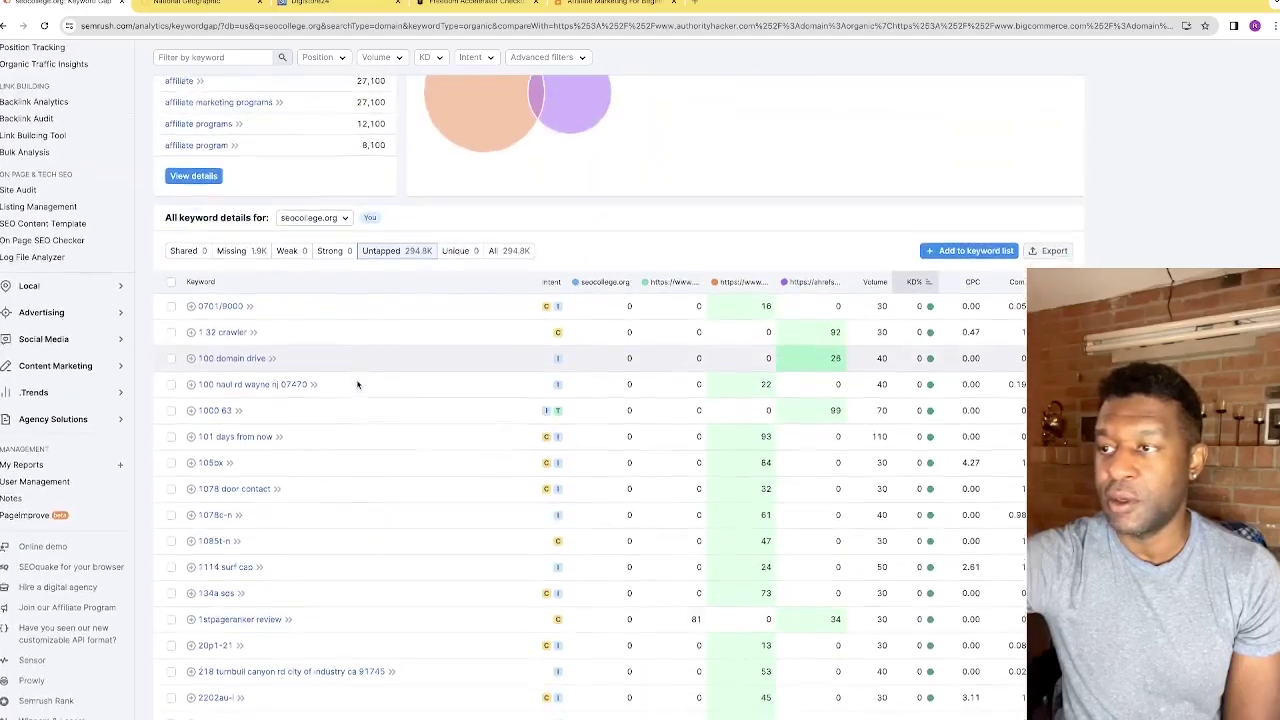
pyautogui.scroll(-20, 357, 385)
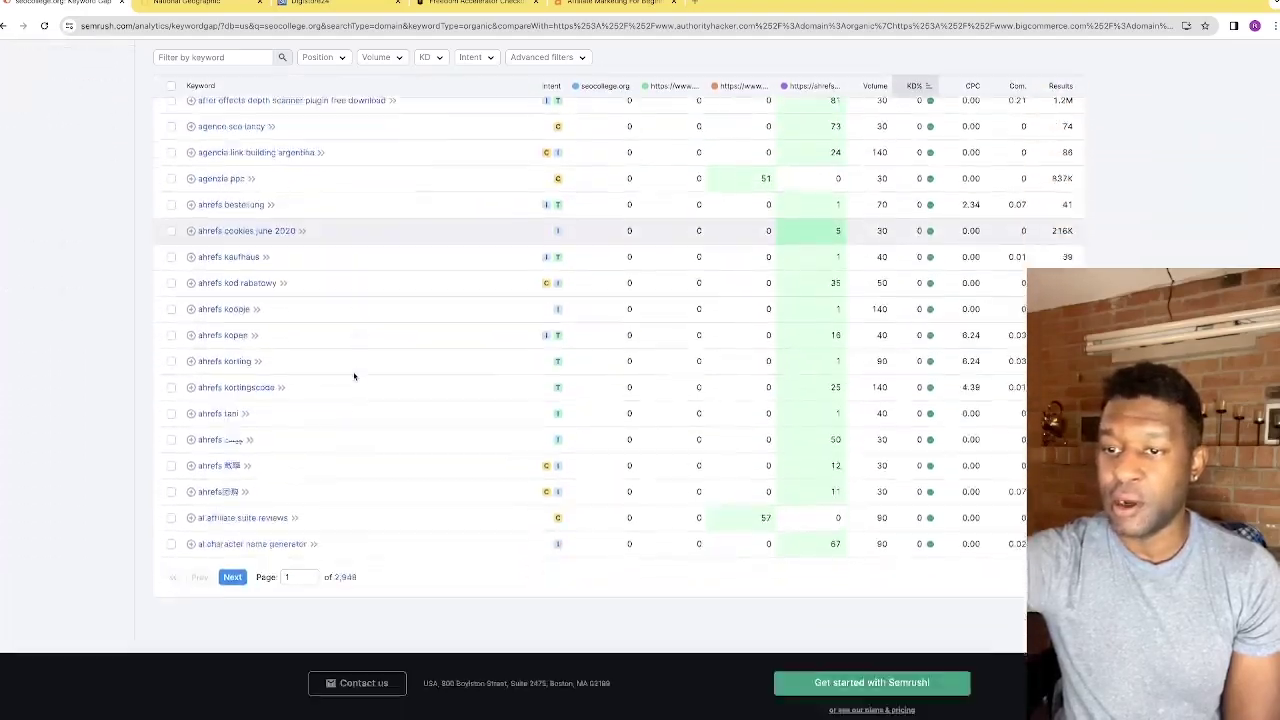
pyautogui.scroll(2, 354, 376)
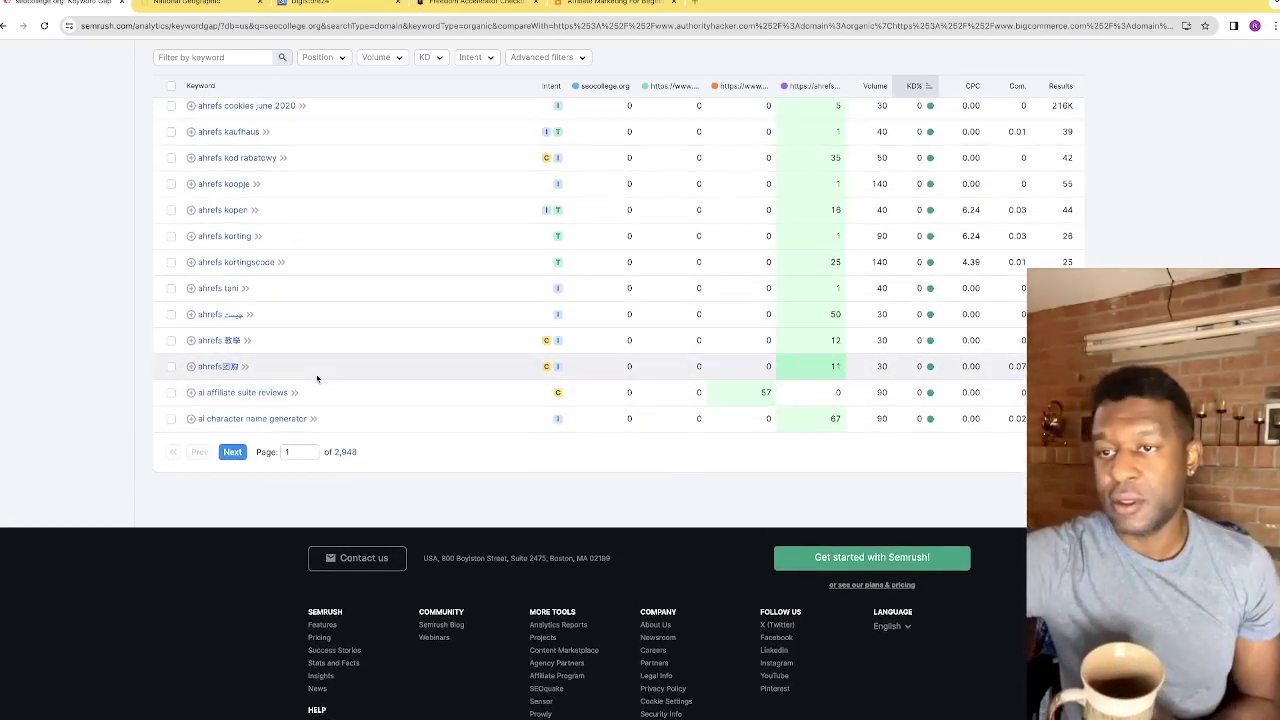
pyautogui.scroll(3, 314, 374)
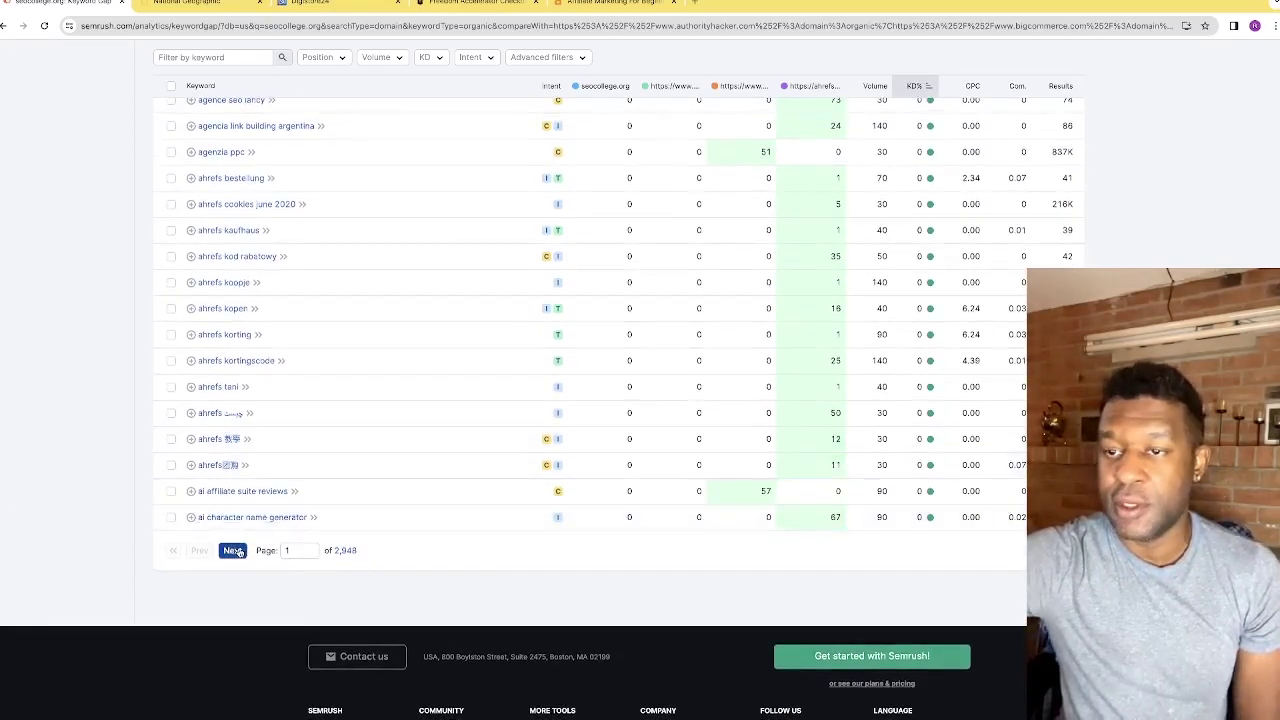
# Go to the second page of the untapped keywords and review its low-difficulty entries.
pyautogui.click(233, 550)
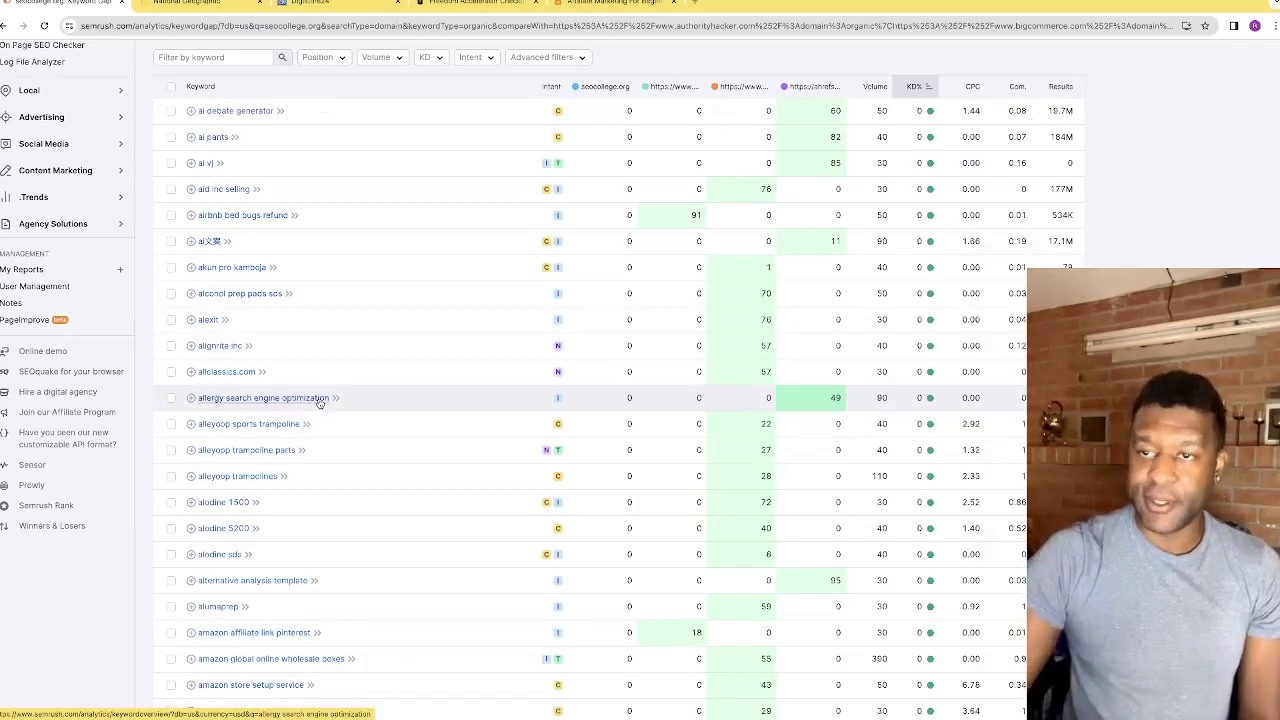
pyautogui.scroll(5, 286, 294)
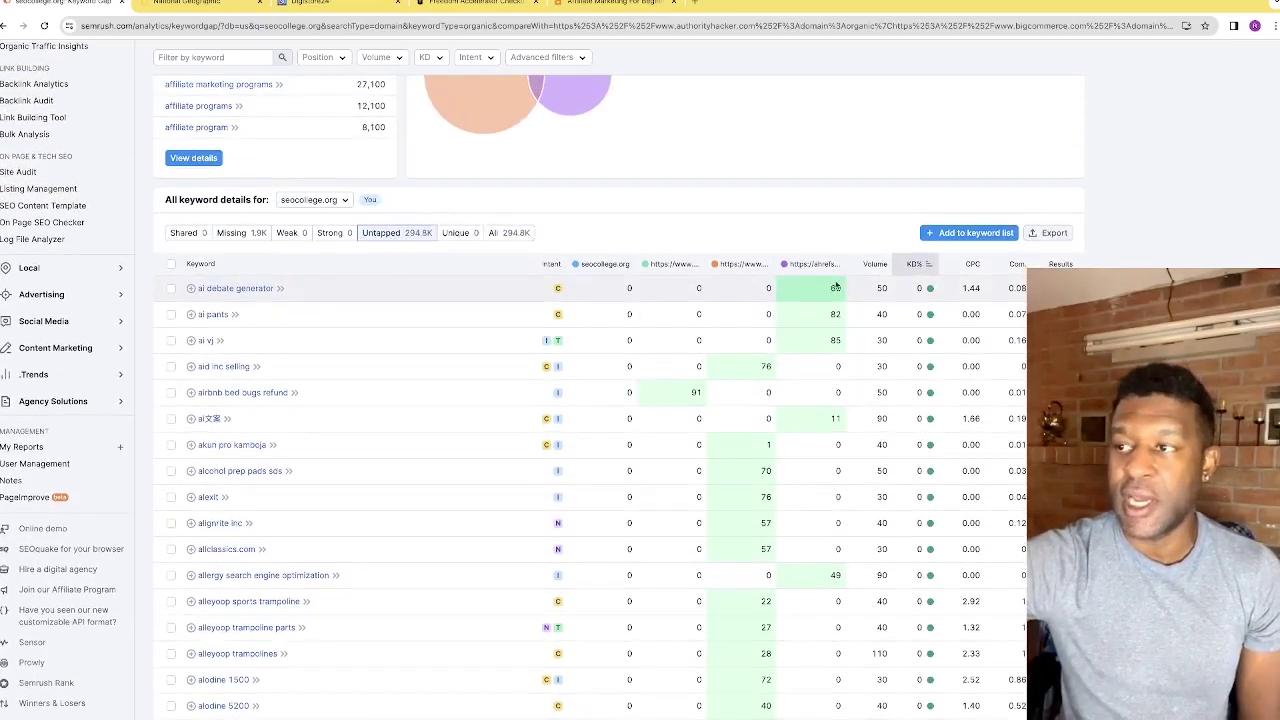
pyautogui.scroll(-5, 443, 405)
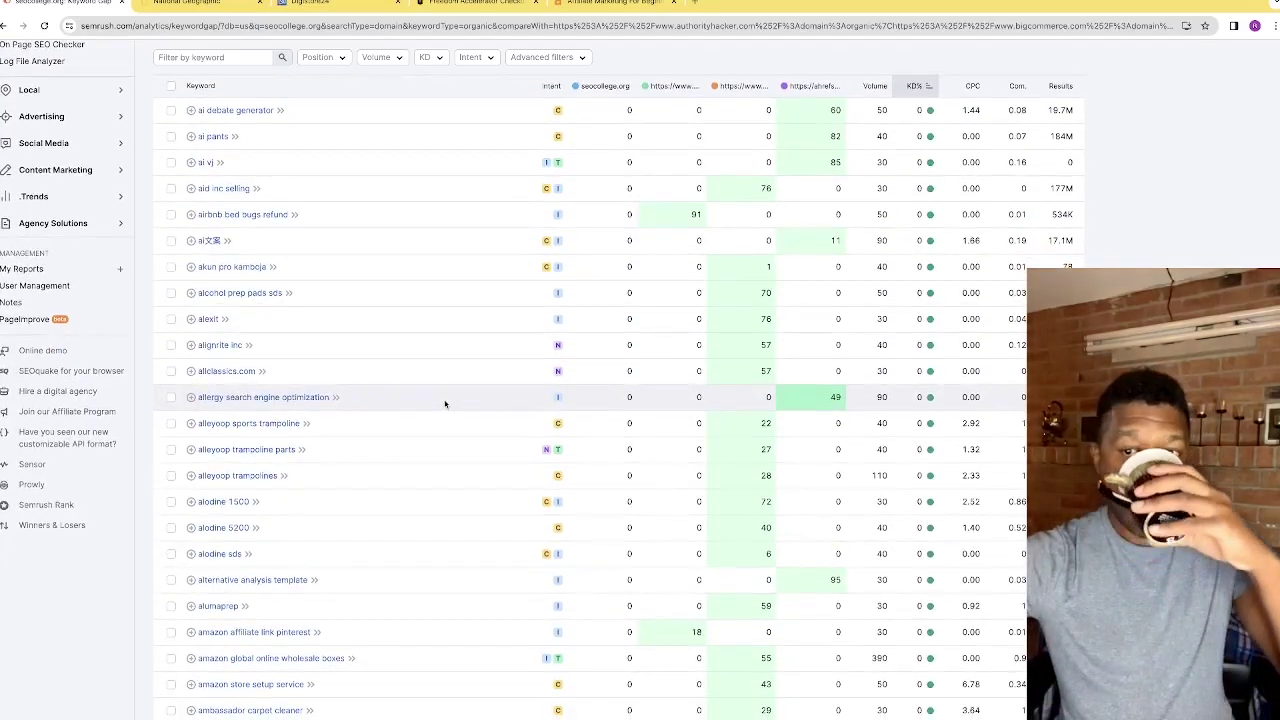
pyautogui.scroll(2, 643, 357)
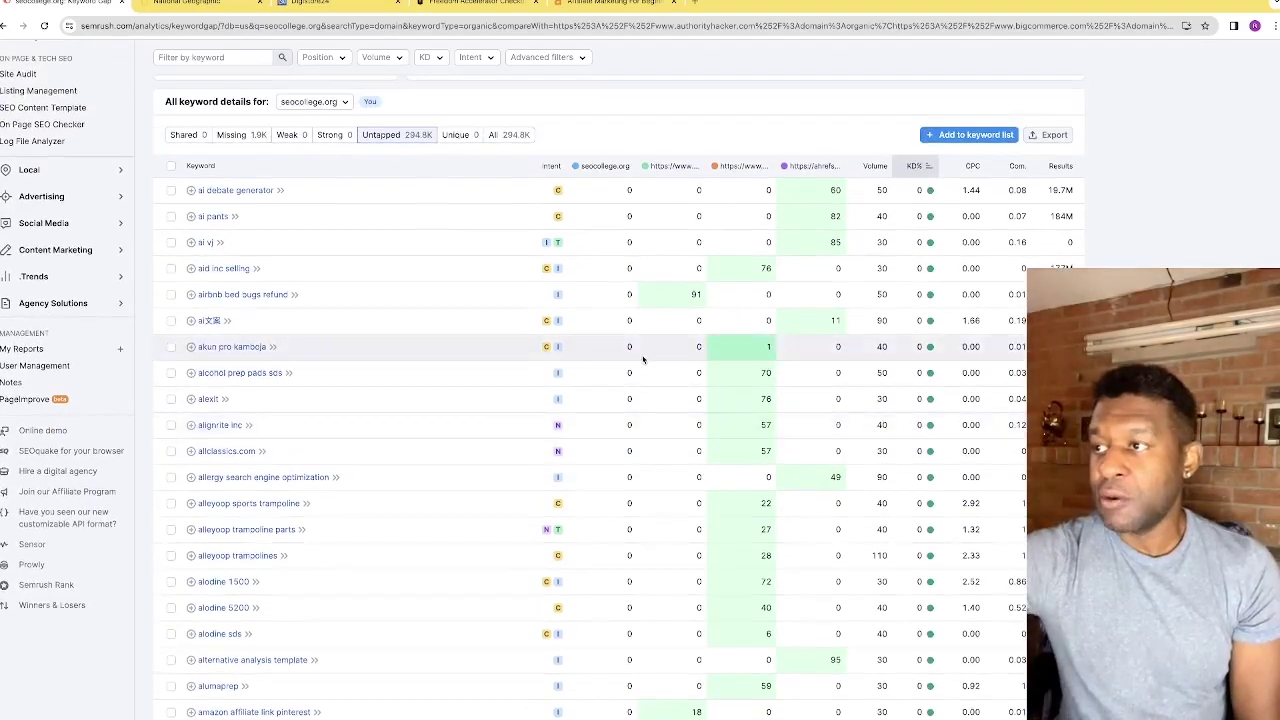
# Sort the untapped keywords by search volume and re-sort them by keyword difficulty, highest first.
pyautogui.click(870, 168)
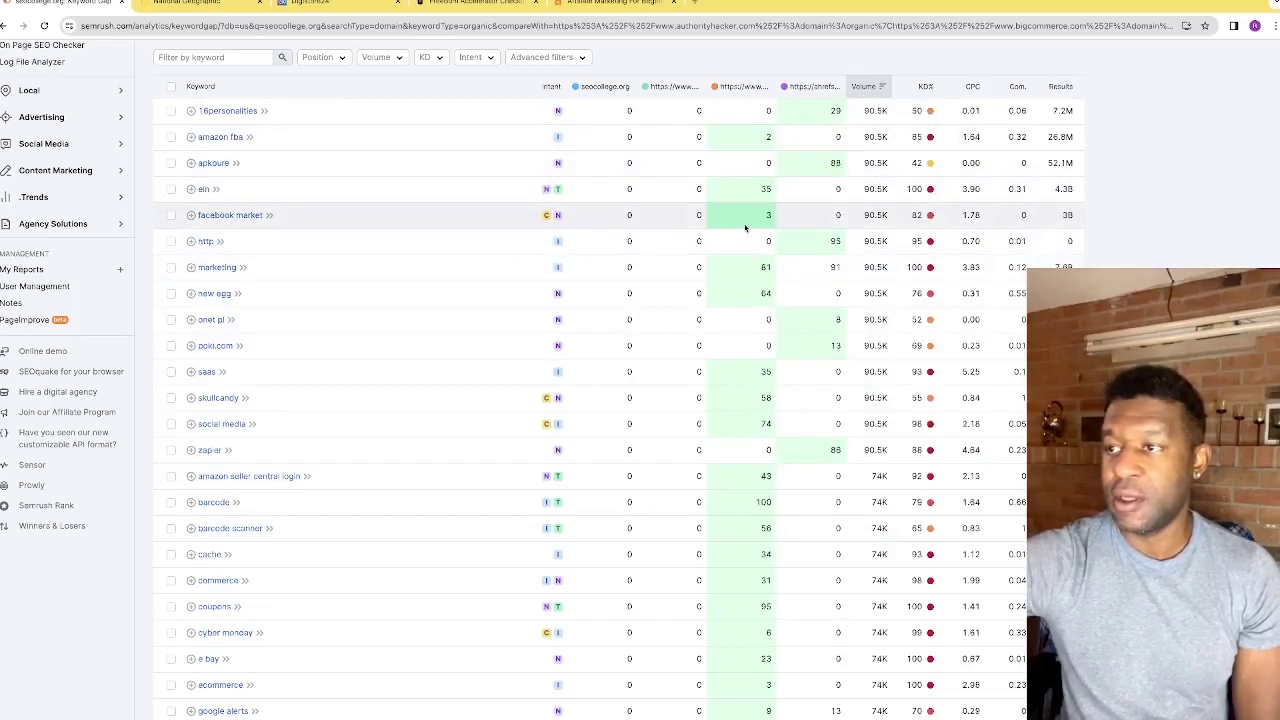
pyautogui.scroll(1, 650, 115)
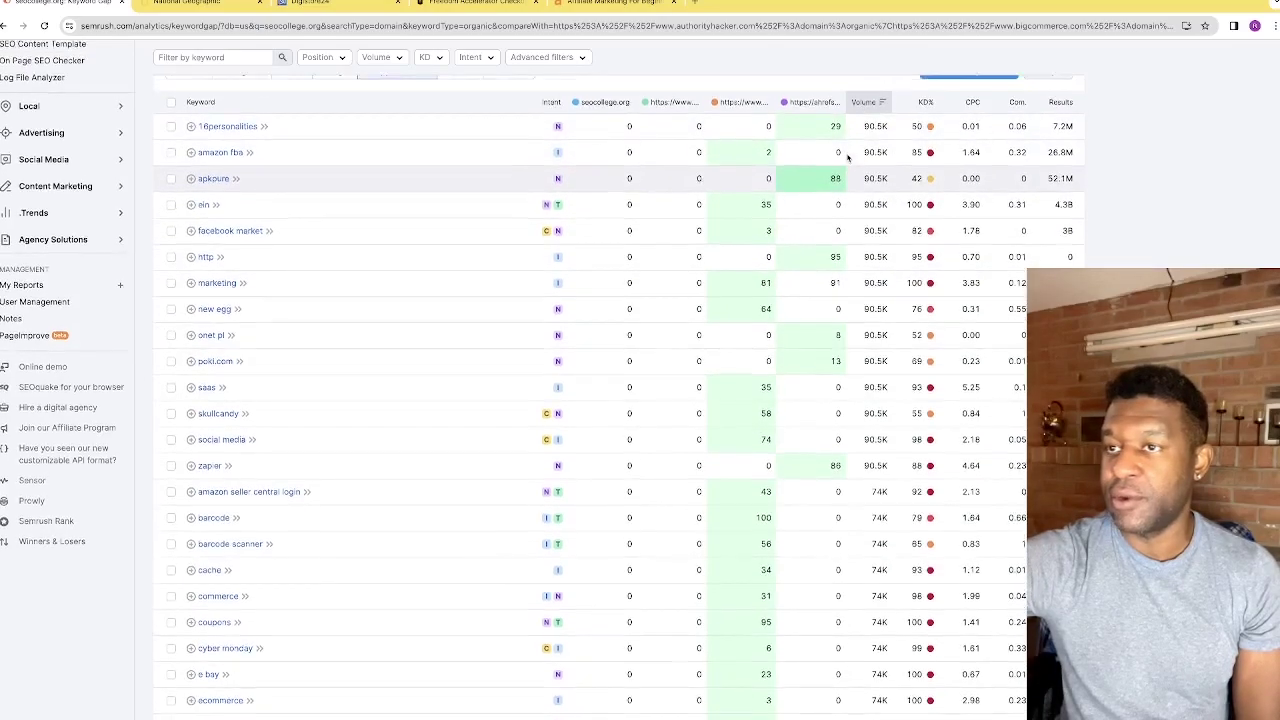
pyautogui.click(430, 57)
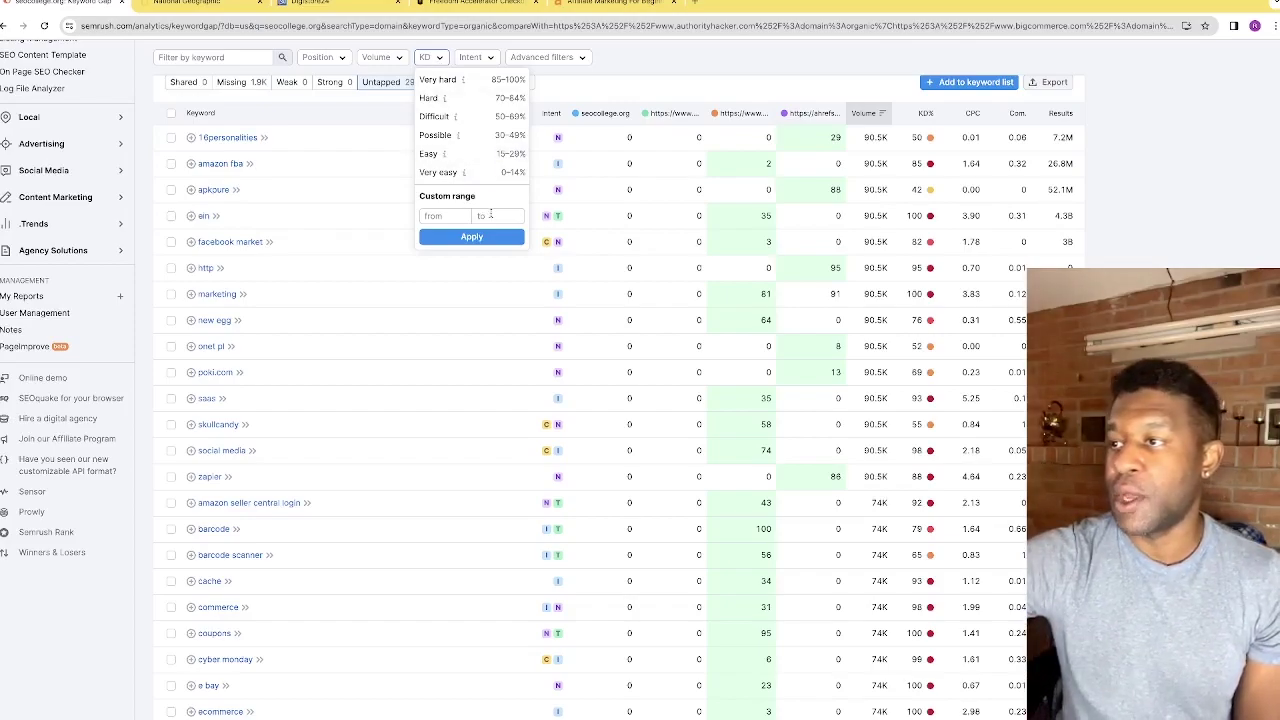
pyautogui.click(926, 113)
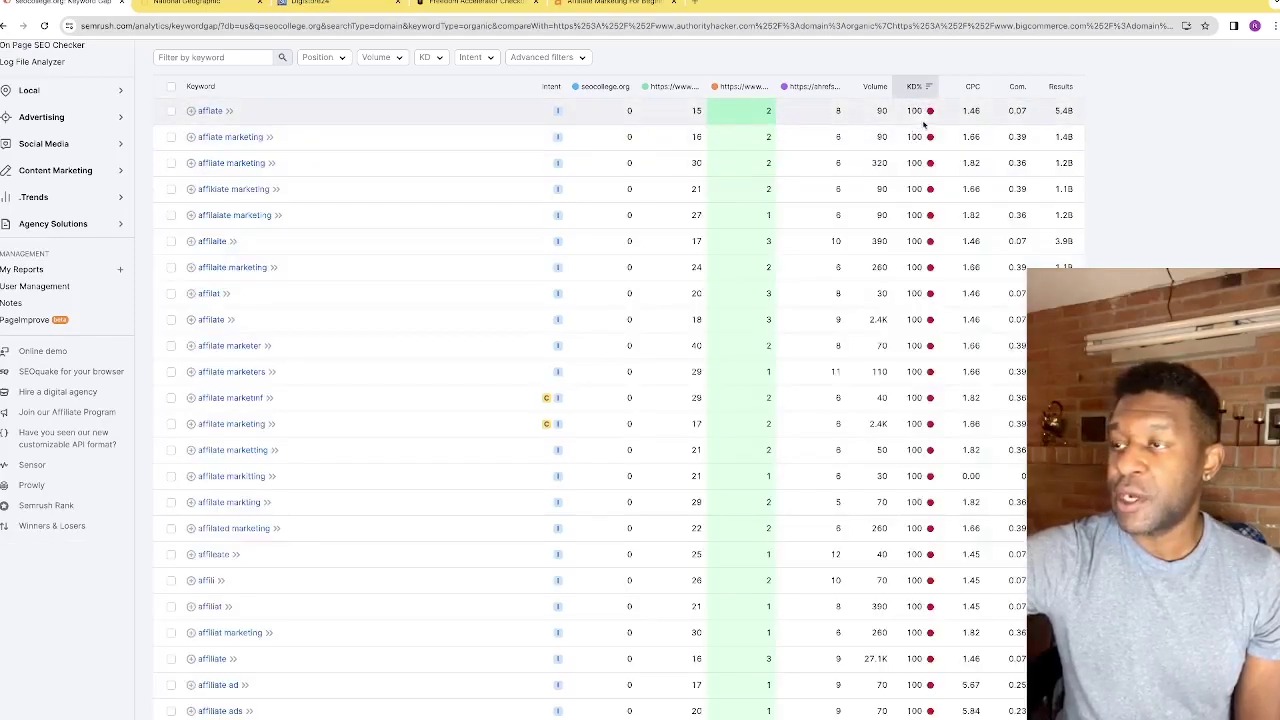
pyautogui.scroll(2, 575, 113)
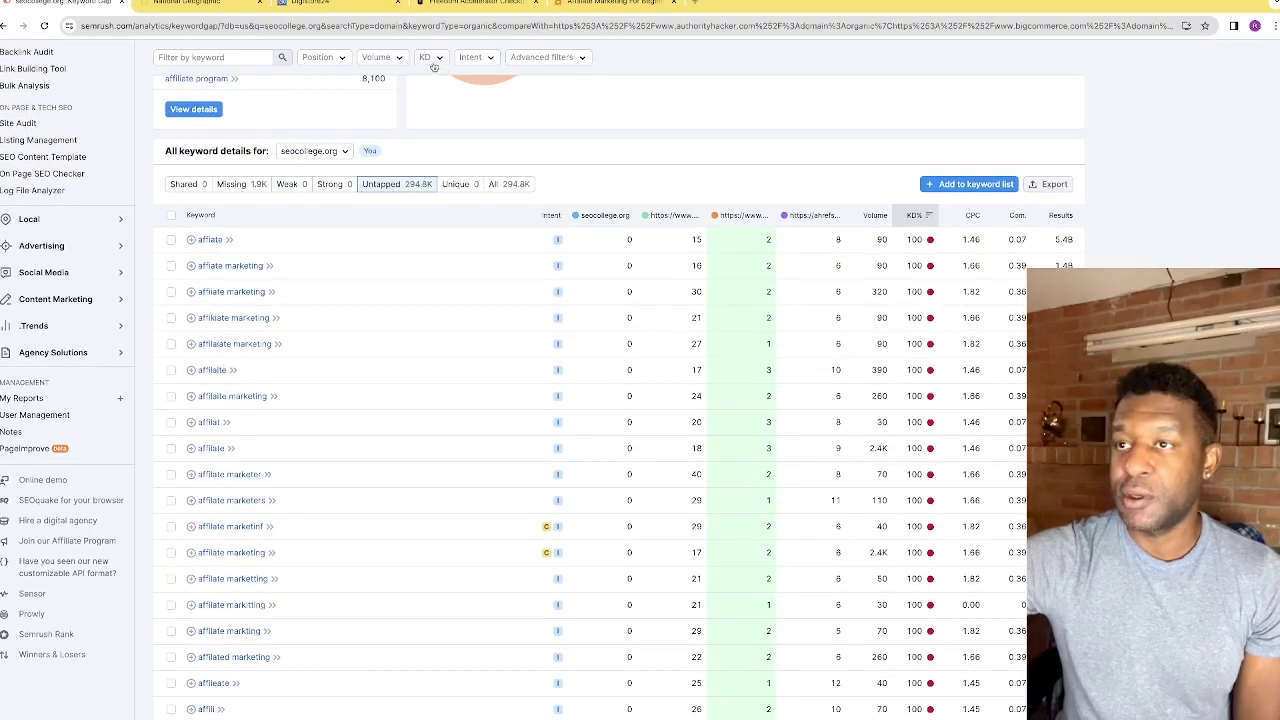
# Filter the keyword comparison to a custom keyword difficulty range of 0 to 10.
pyautogui.click(432, 58)
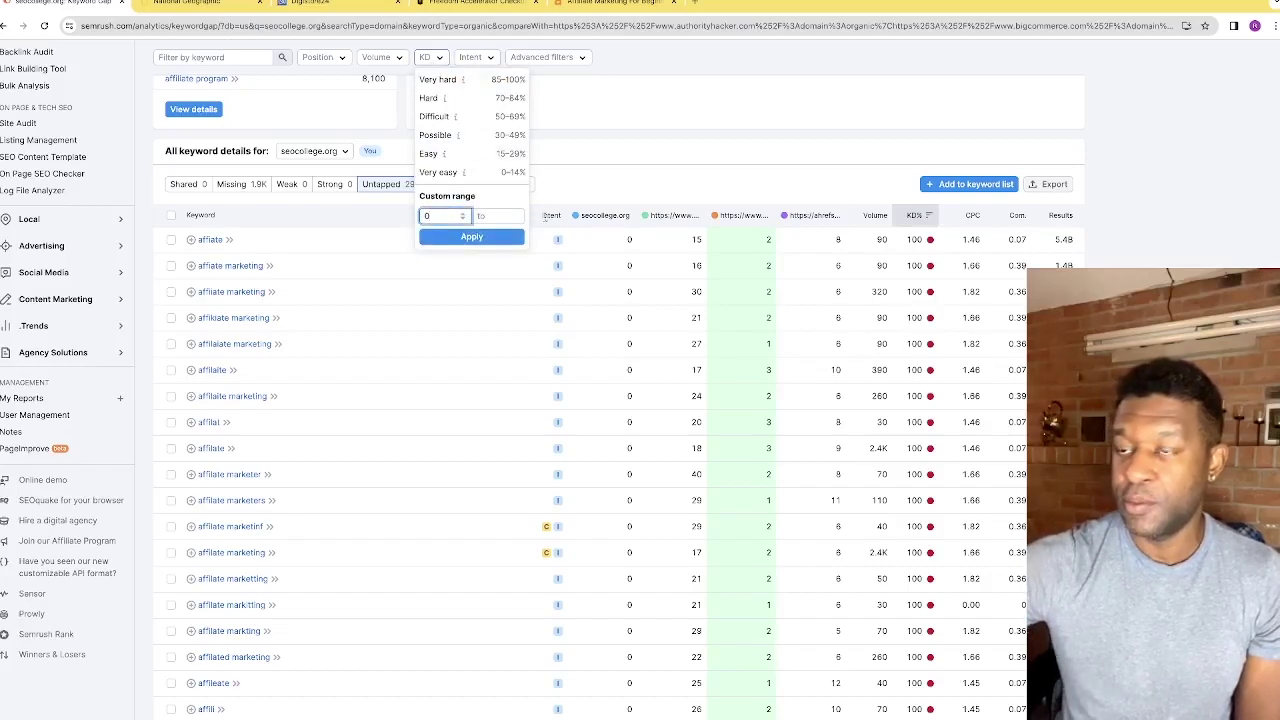
pyautogui.click(500, 216)
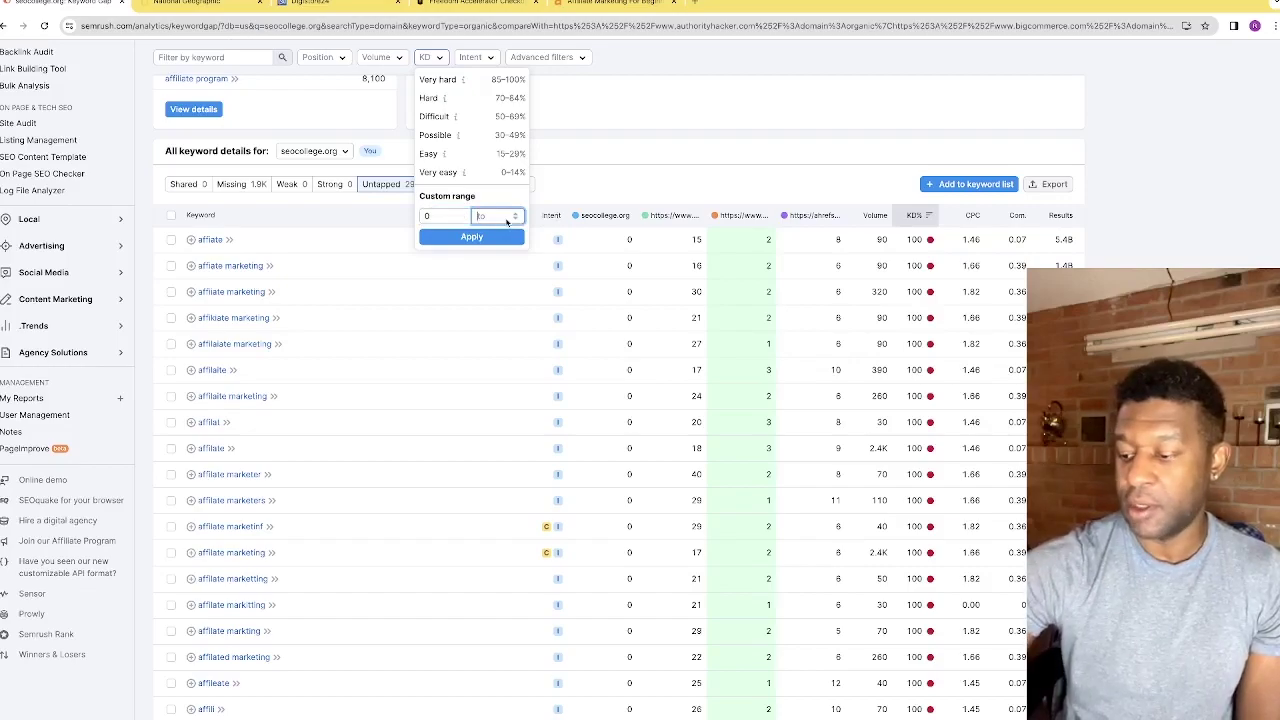
pyautogui.write('10')
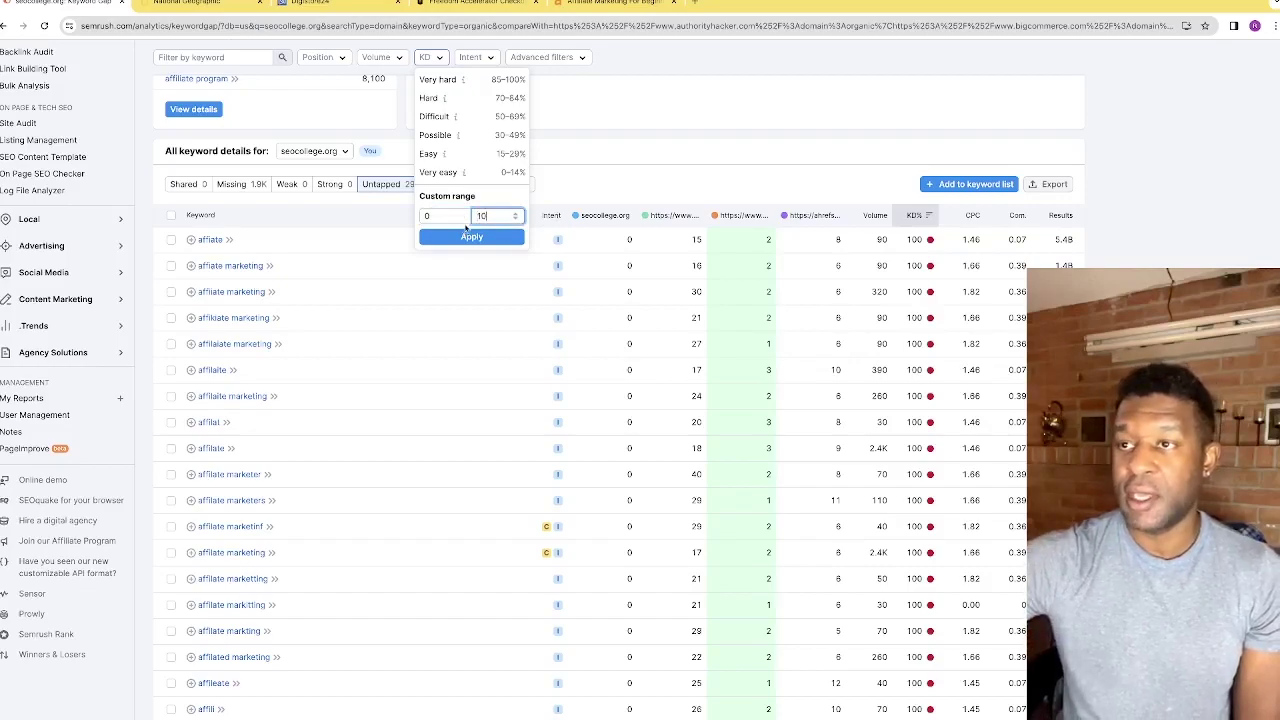
pyautogui.scroll(1, 465, 229)
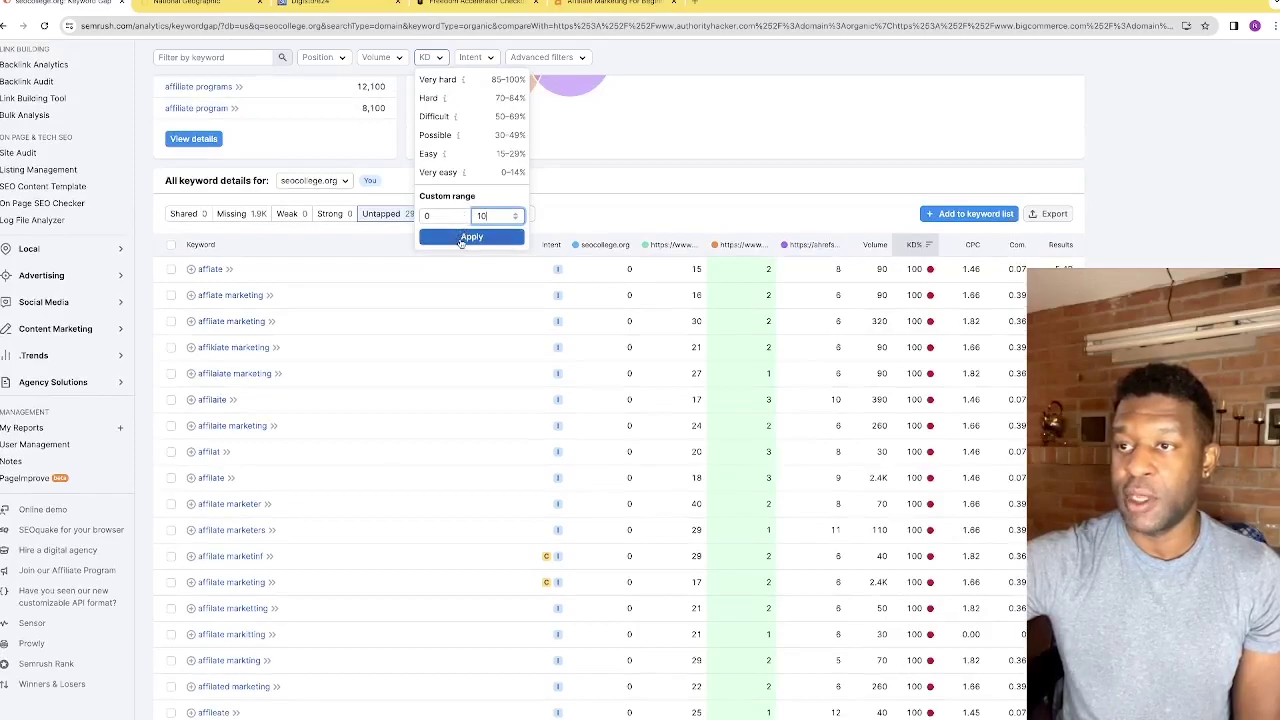
pyautogui.click(462, 238)
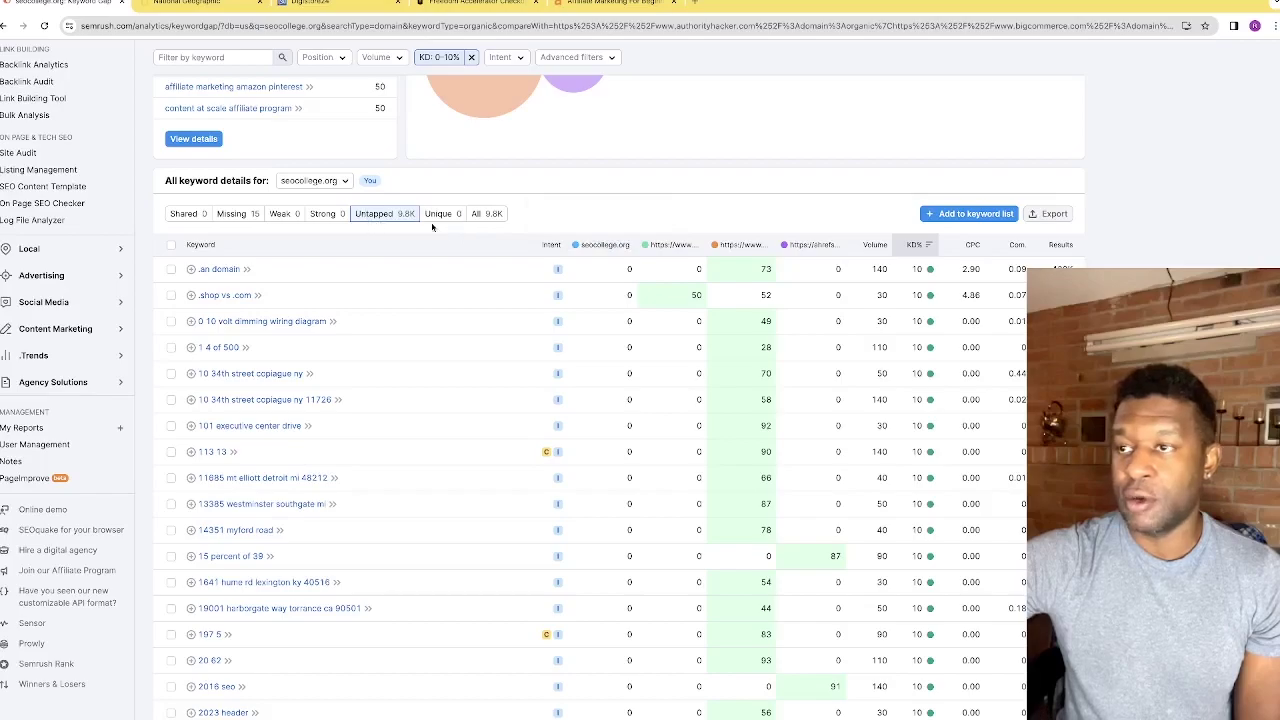
# Sort the filtered untapped keywords by search volume, from highest to lowest.
pyautogui.scroll(1, 432, 227)
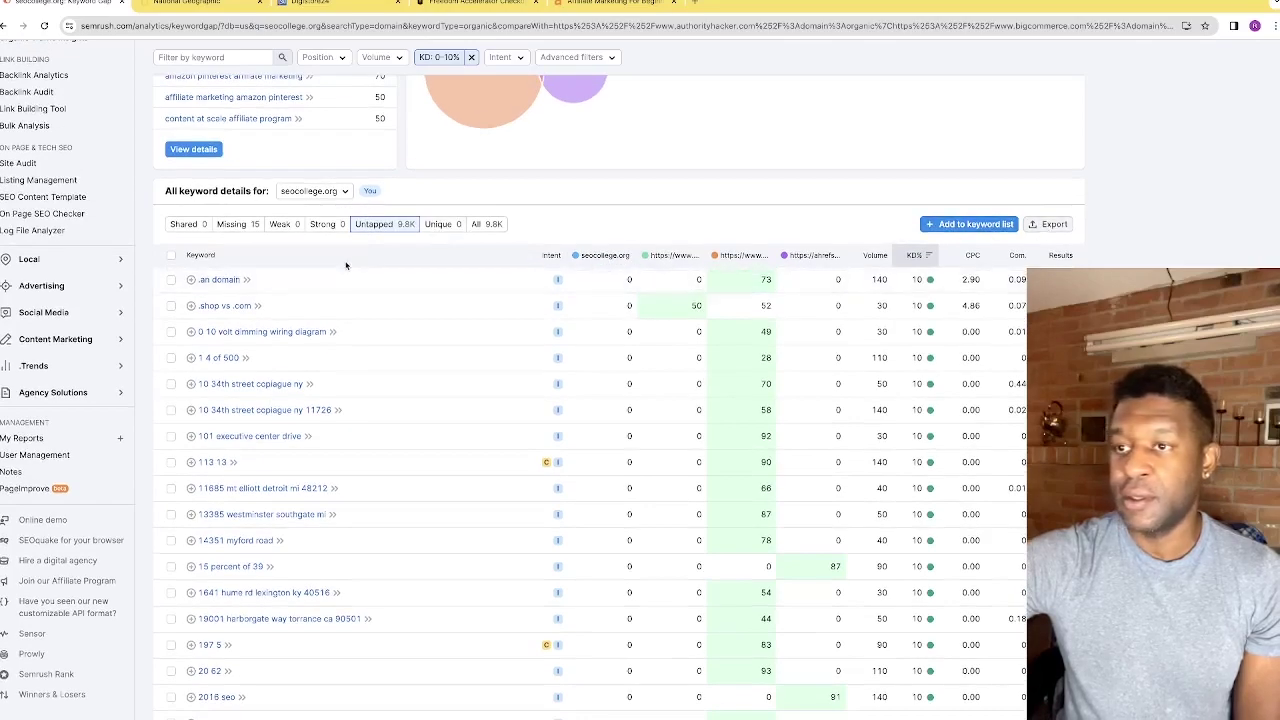
pyautogui.scroll(1, 346, 265)
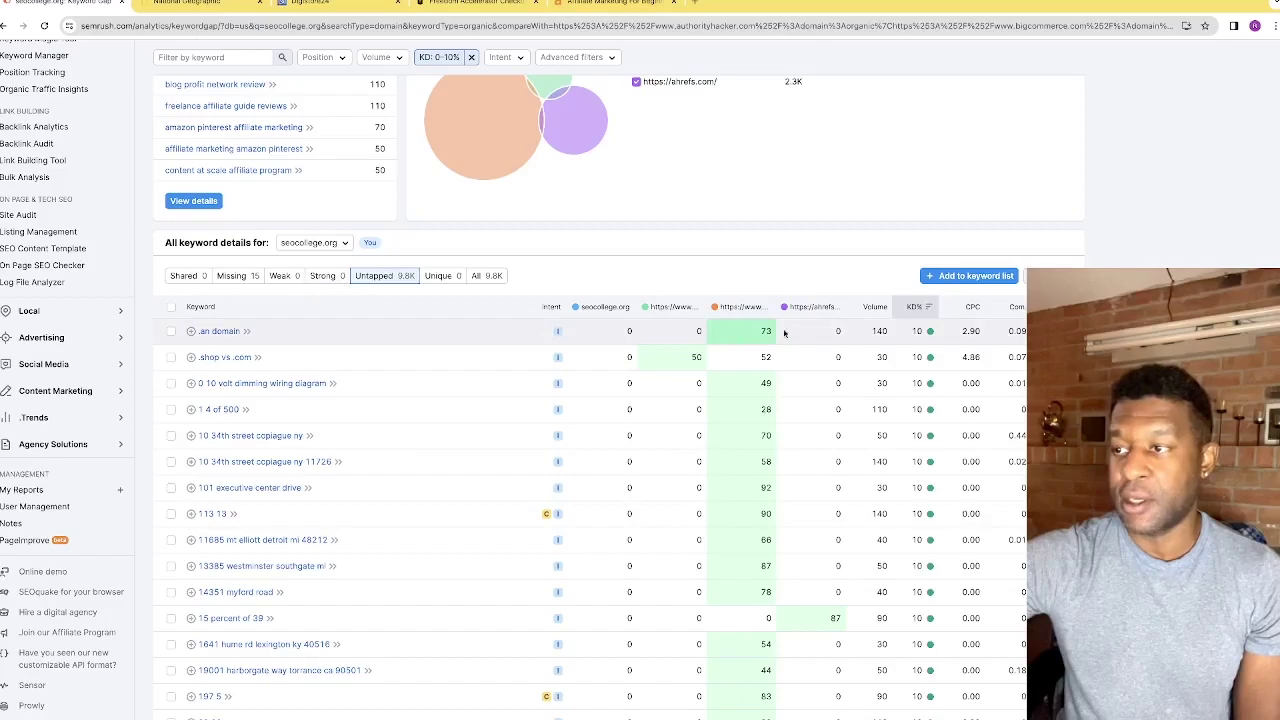
pyautogui.click(866, 307)
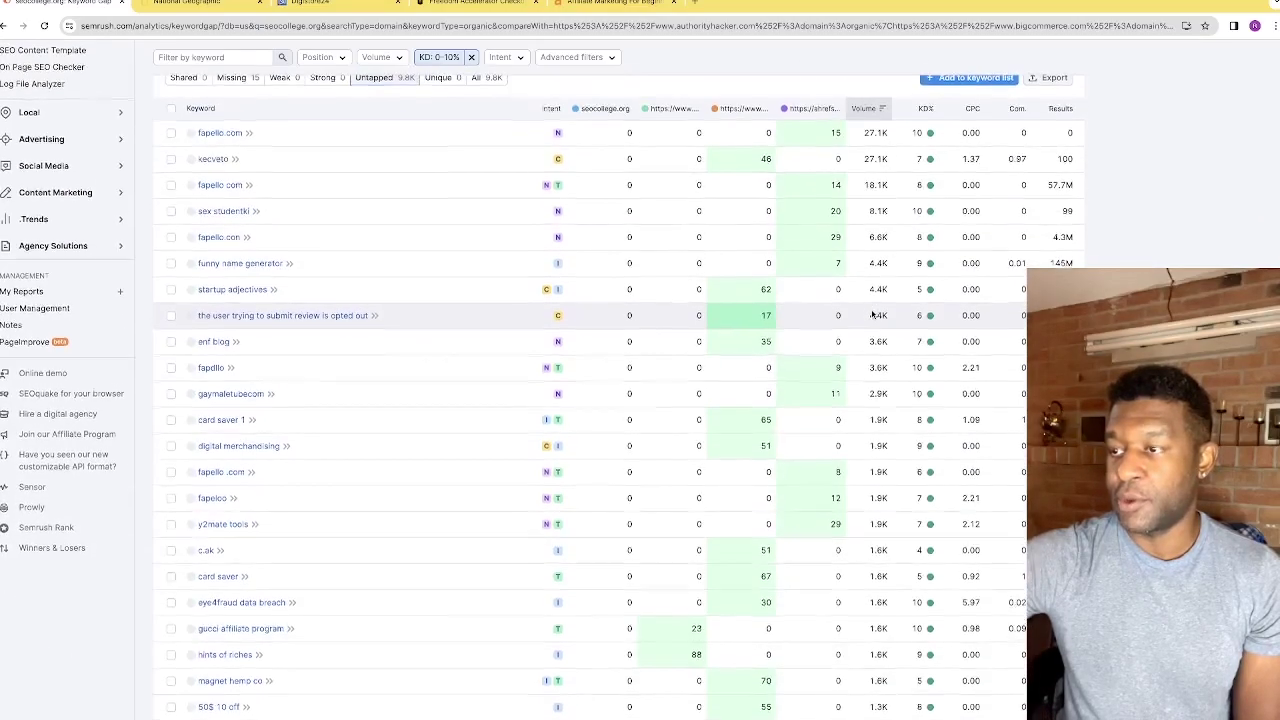
# Examine the untapped keywords with difficulty 0 to 10, from the highest search volumes down to the 590-volume entries.
pyautogui.scroll(2, 872, 315)
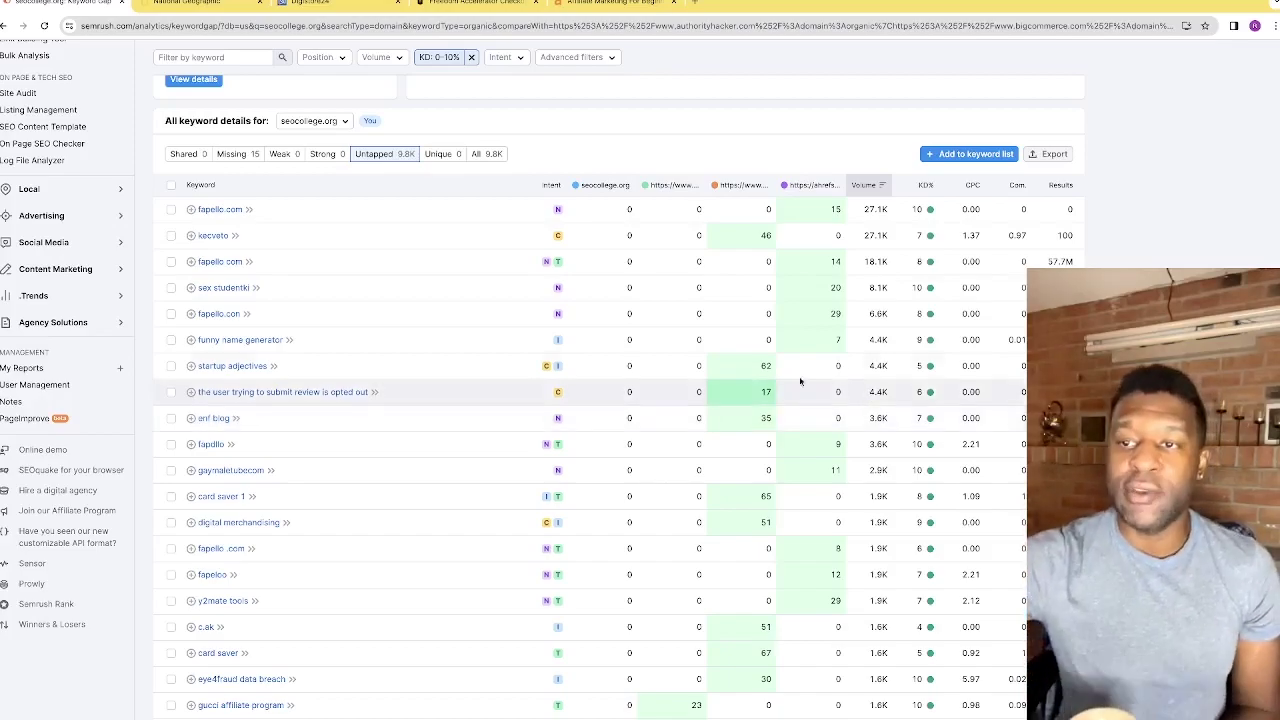
pyautogui.scroll(-3, 312, 424)
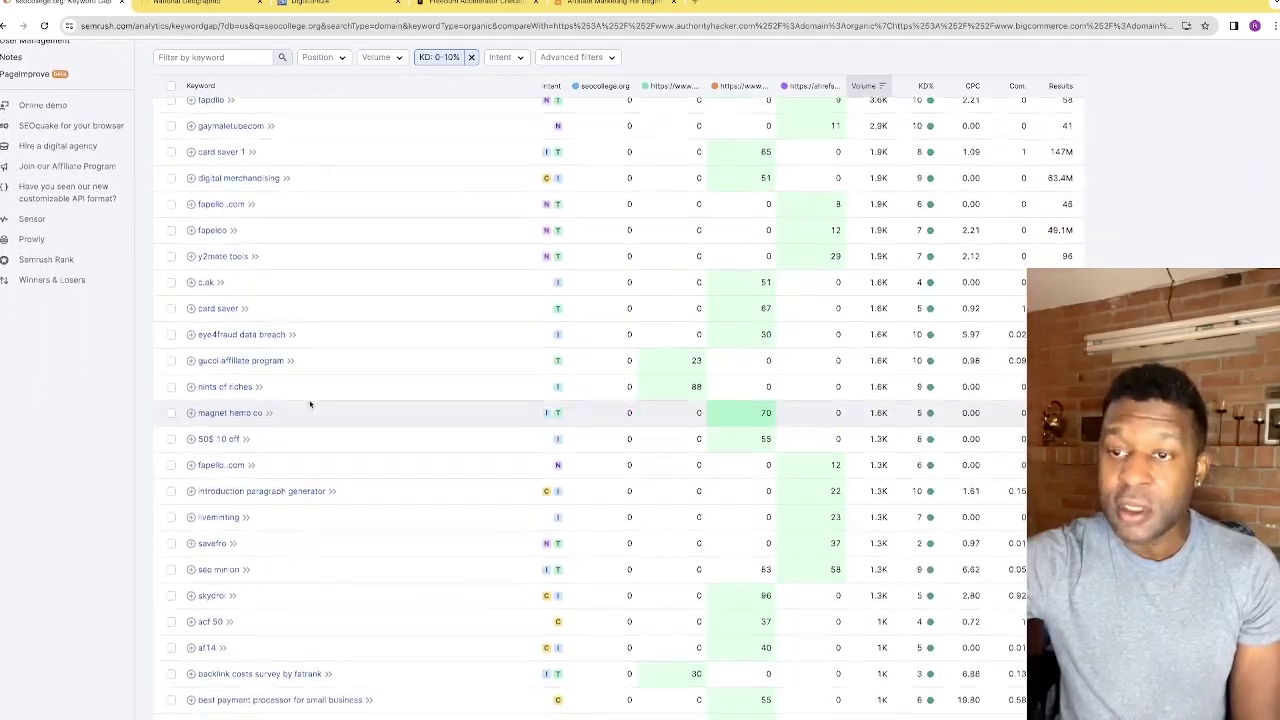
pyautogui.scroll(3, 340, 403)
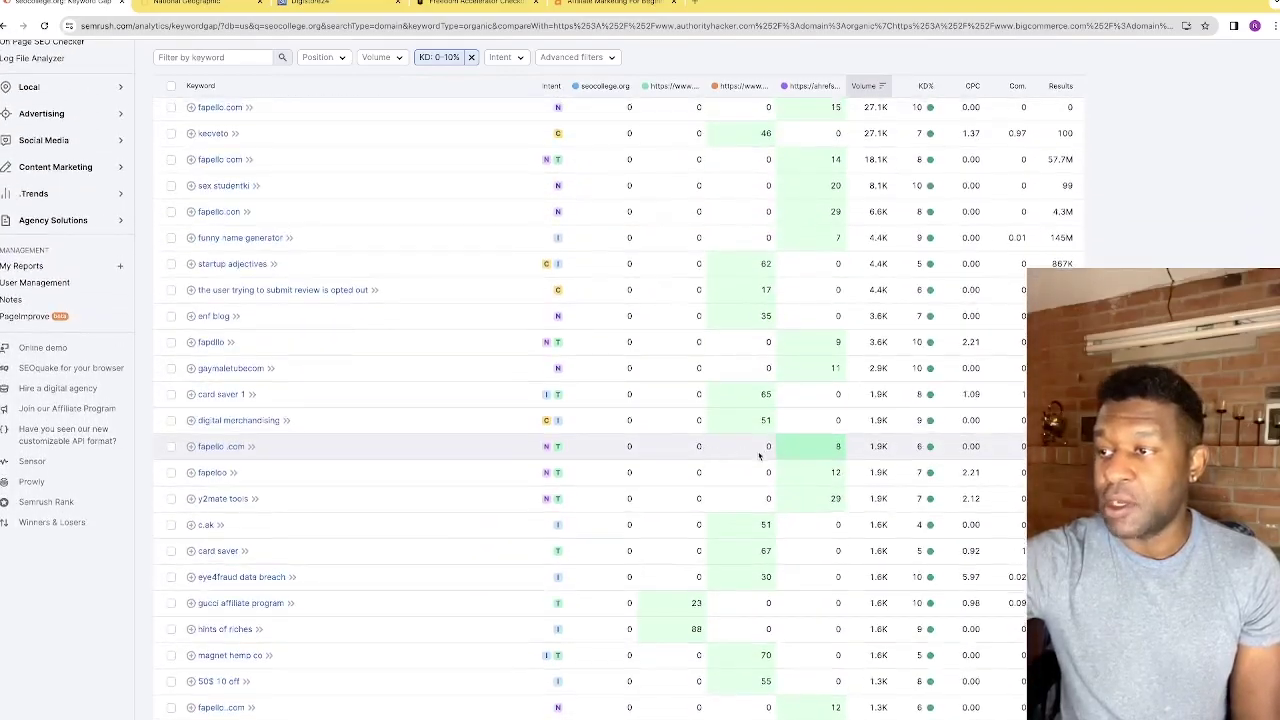
pyautogui.scroll(1, 760, 456)
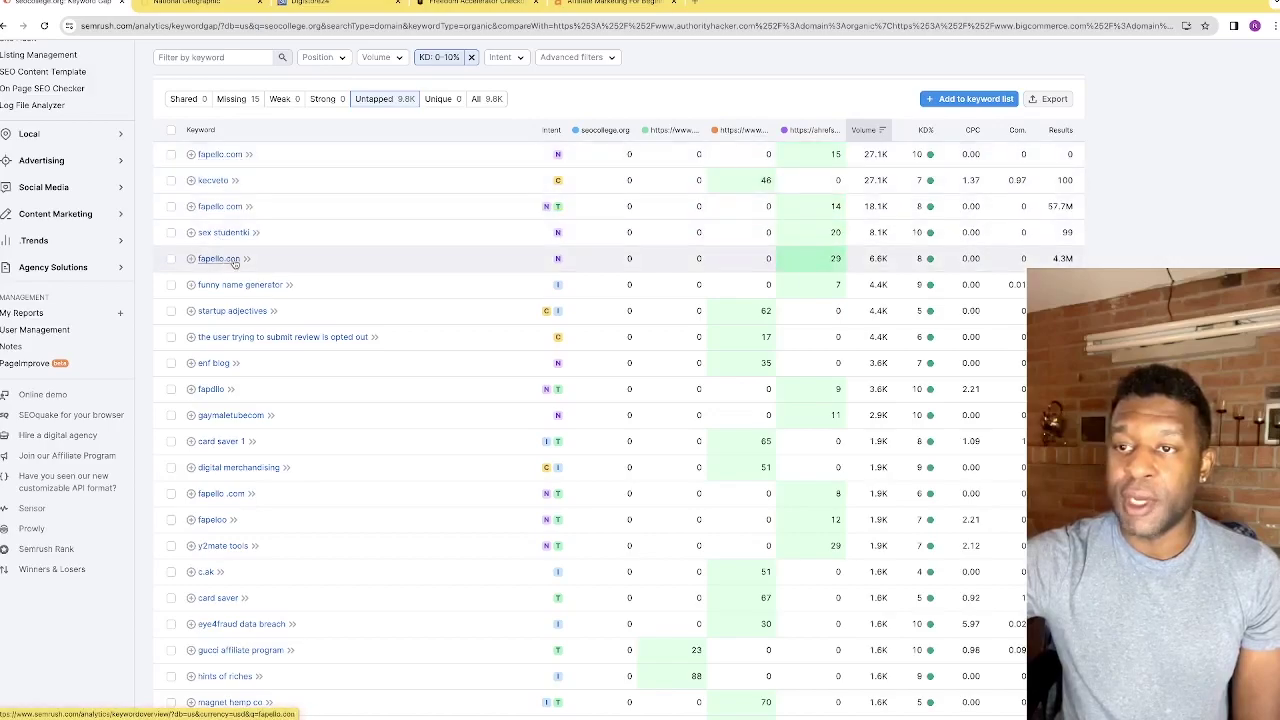
pyautogui.scroll(-3, 277, 264)
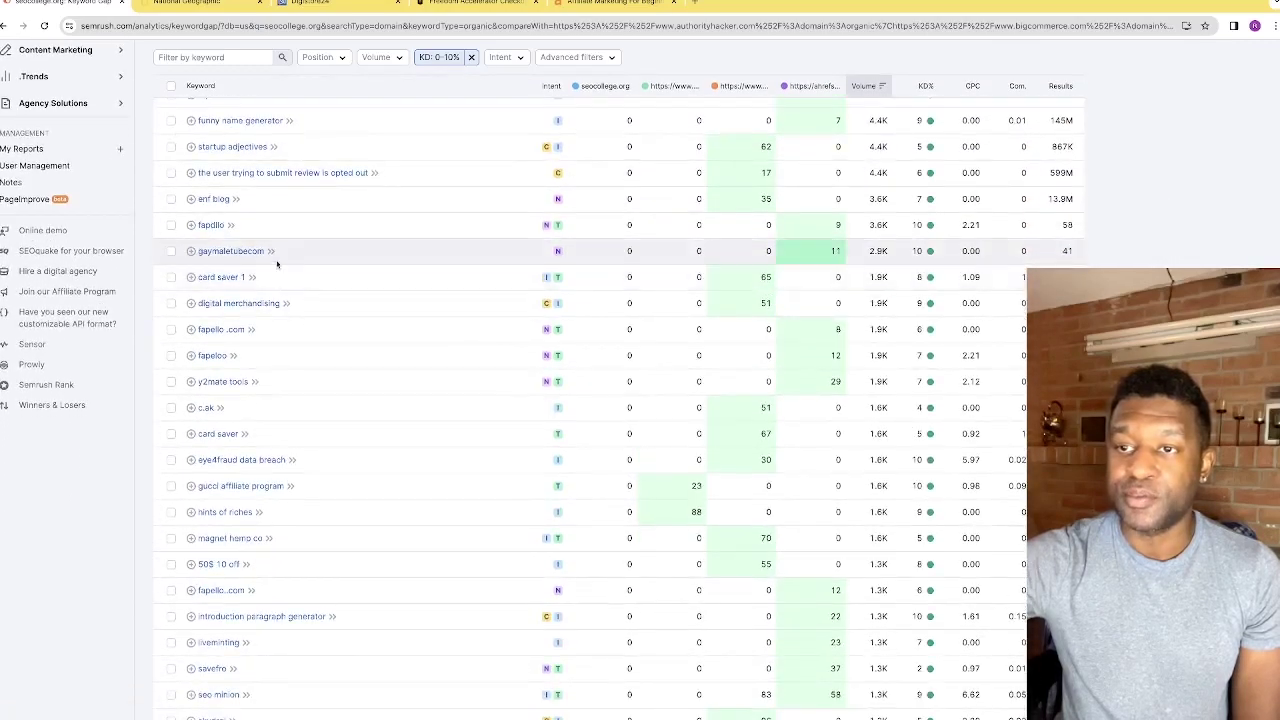
pyautogui.scroll(-7, 265, 291)
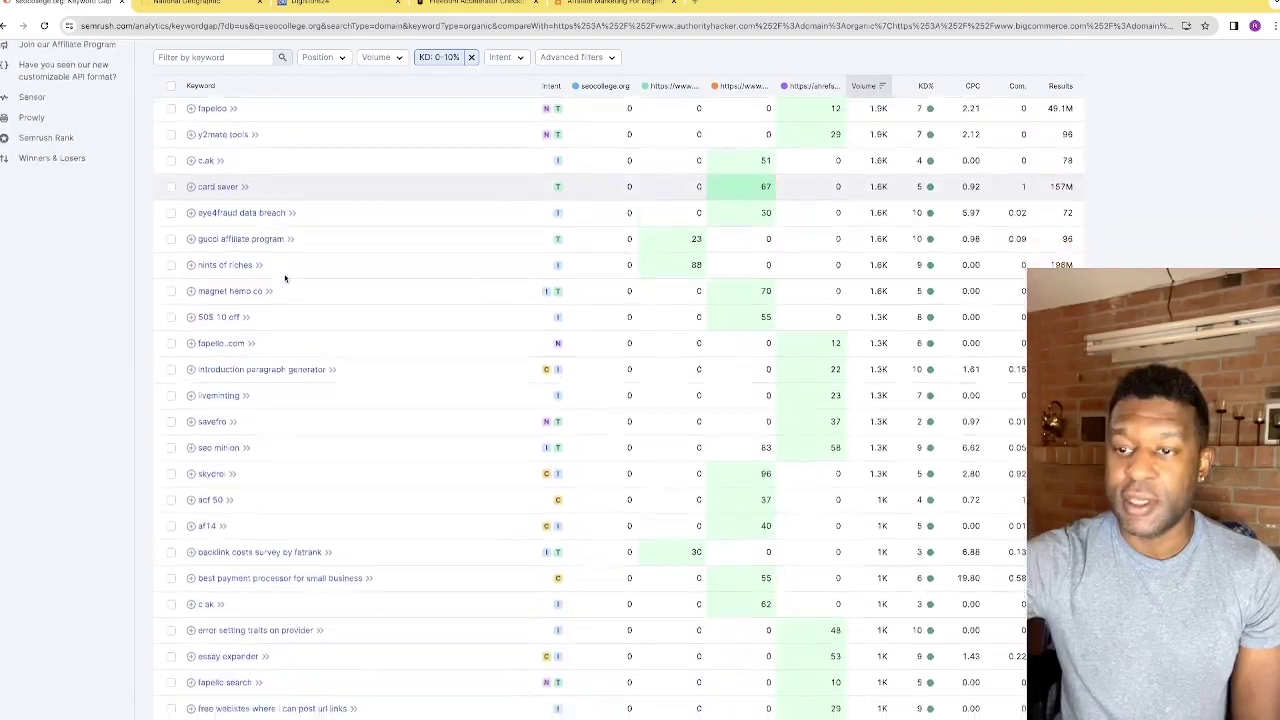
pyautogui.scroll(-6, 266, 332)
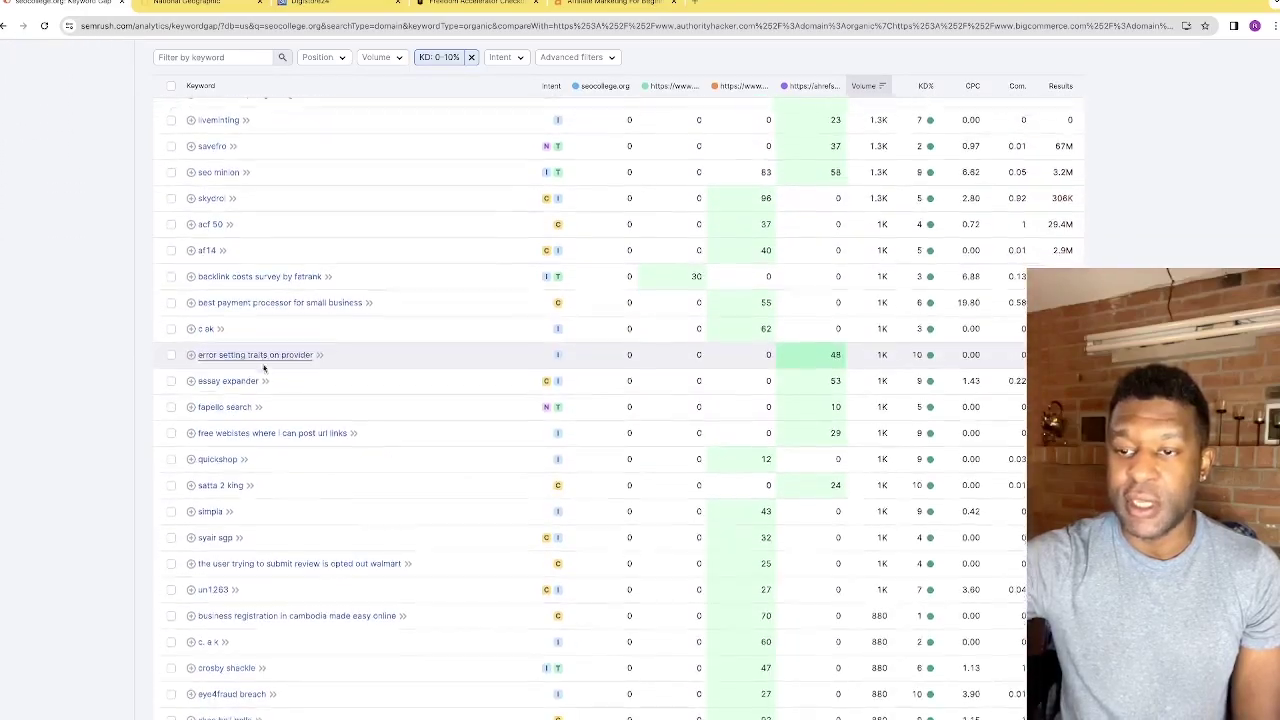
pyautogui.scroll(-4, 264, 391)
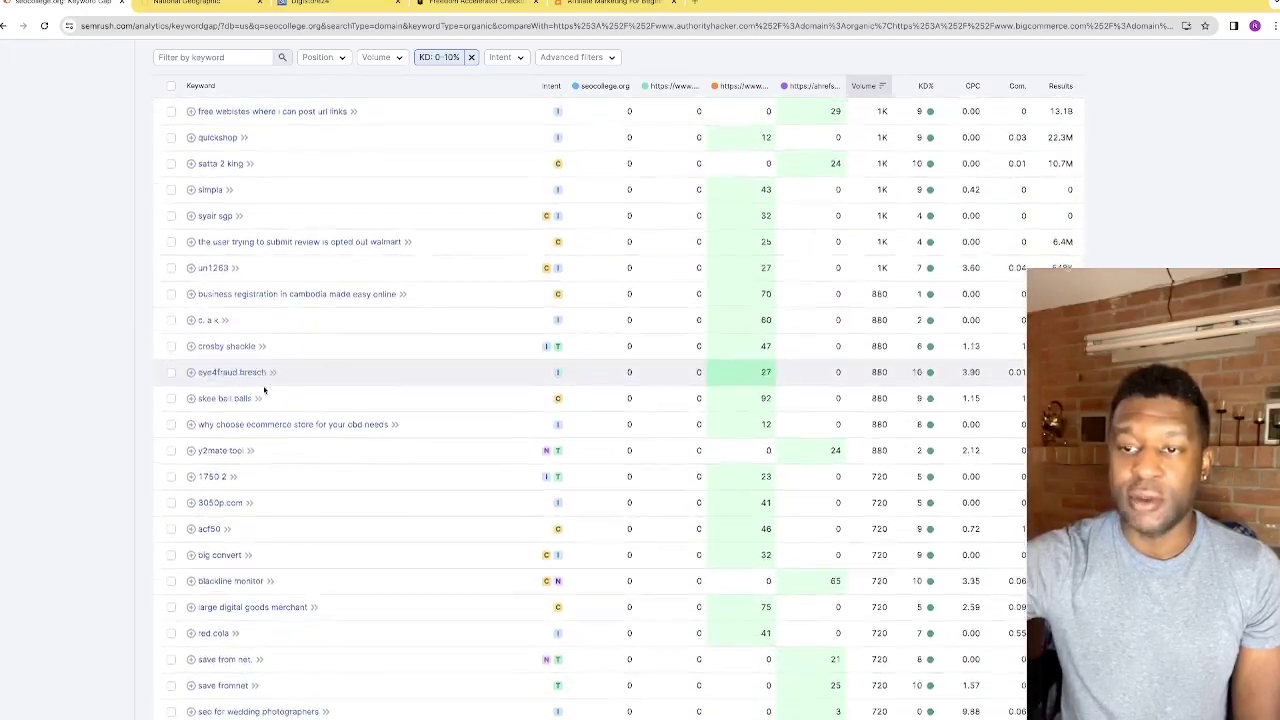
pyautogui.scroll(-2, 273, 391)
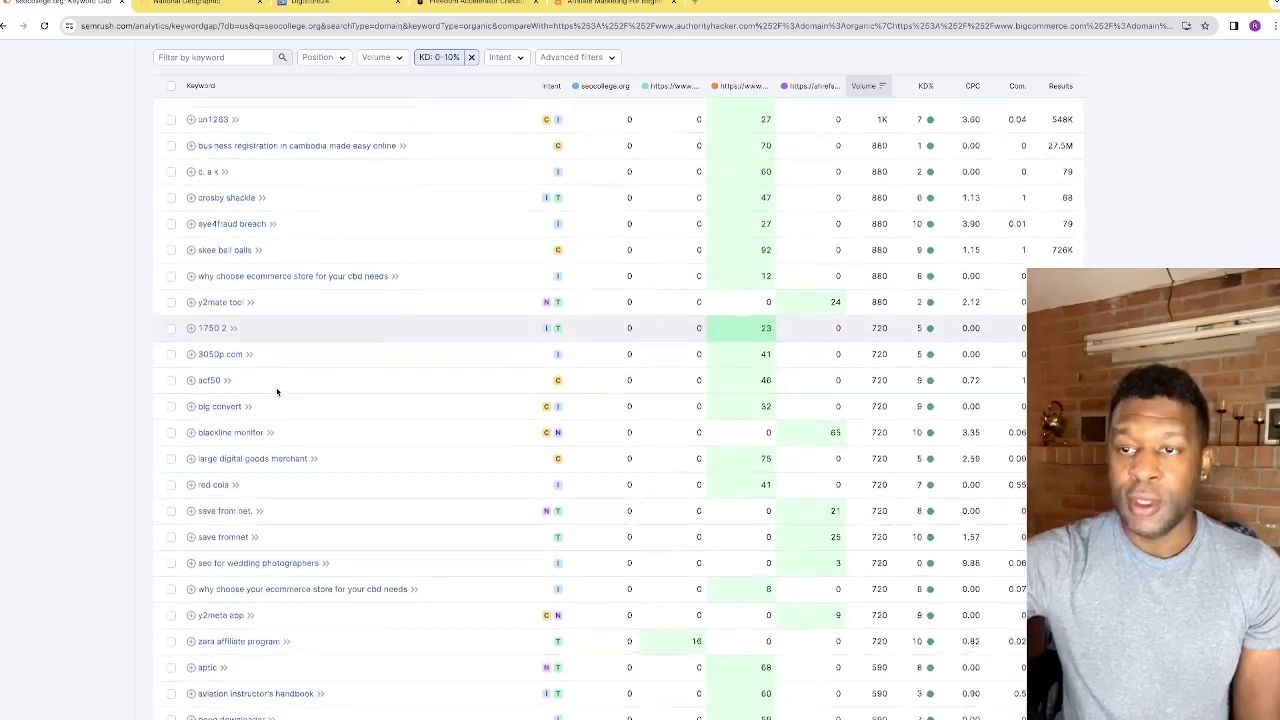
pyautogui.scroll(-2, 276, 391)
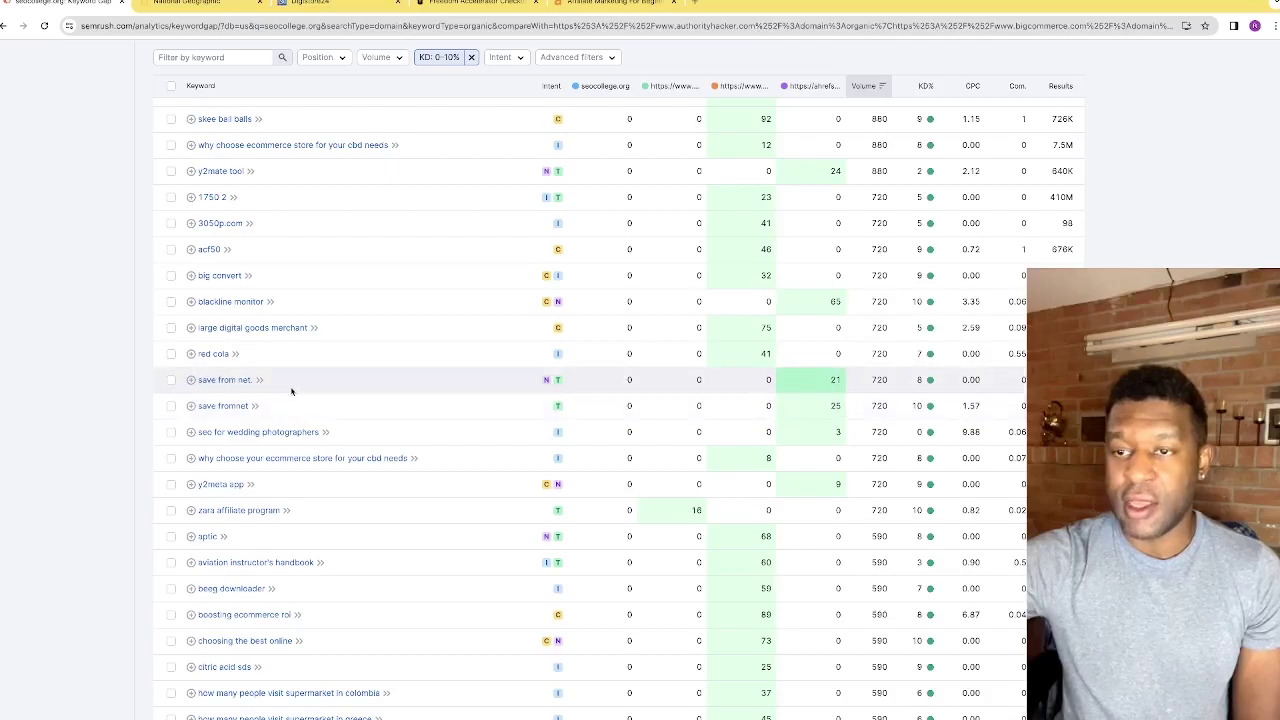
pyautogui.scroll(-3, 290, 392)
pyautogui.scroll(-2, 293, 396)
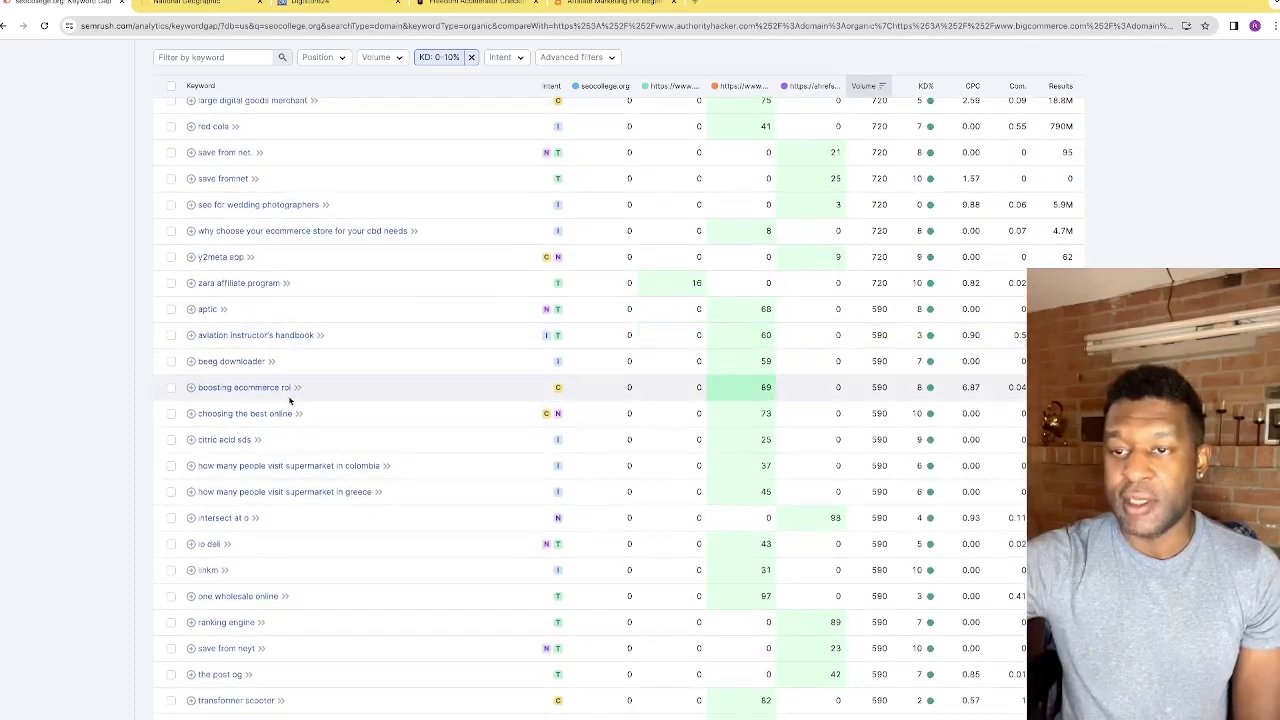
pyautogui.scroll(-2, 428, 442)
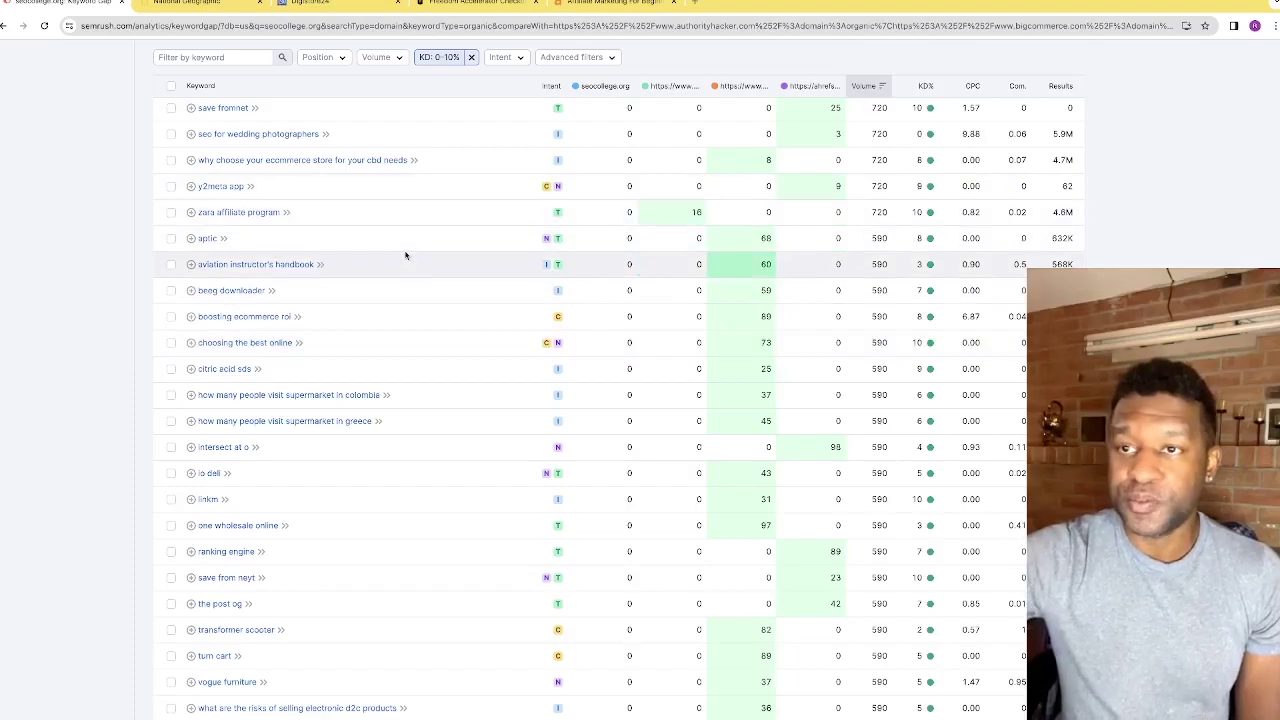
# Re-examine the low-difficulty keywords in the 720 to 1K search volume range for topics relevant to the offer.
pyautogui.scroll(2, 403, 300)
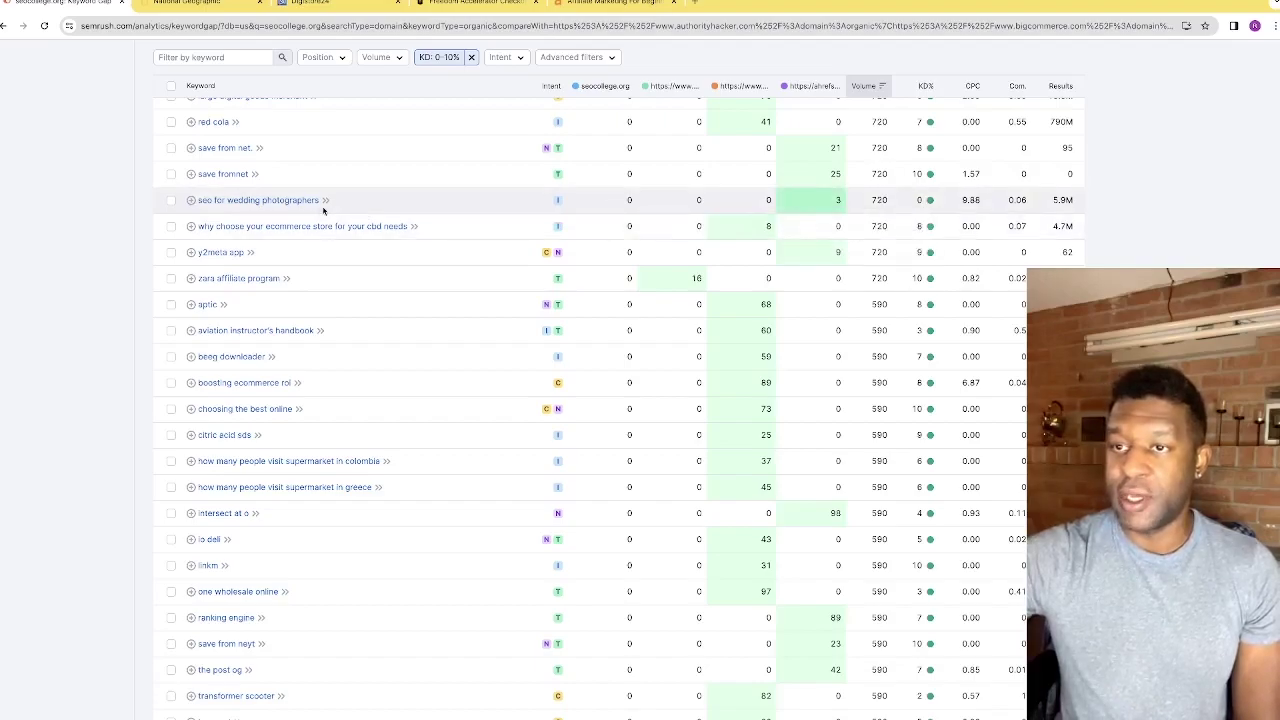
pyautogui.scroll(1, 381, 220)
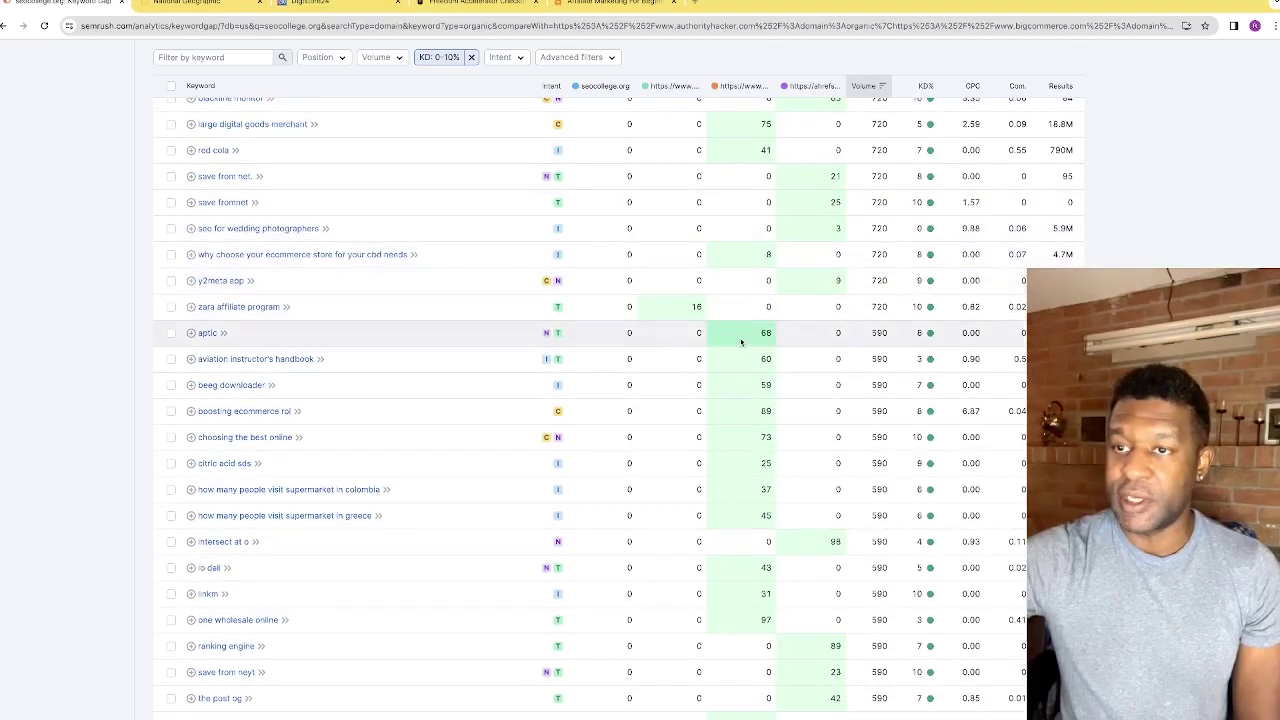
pyautogui.scroll(2, 768, 309)
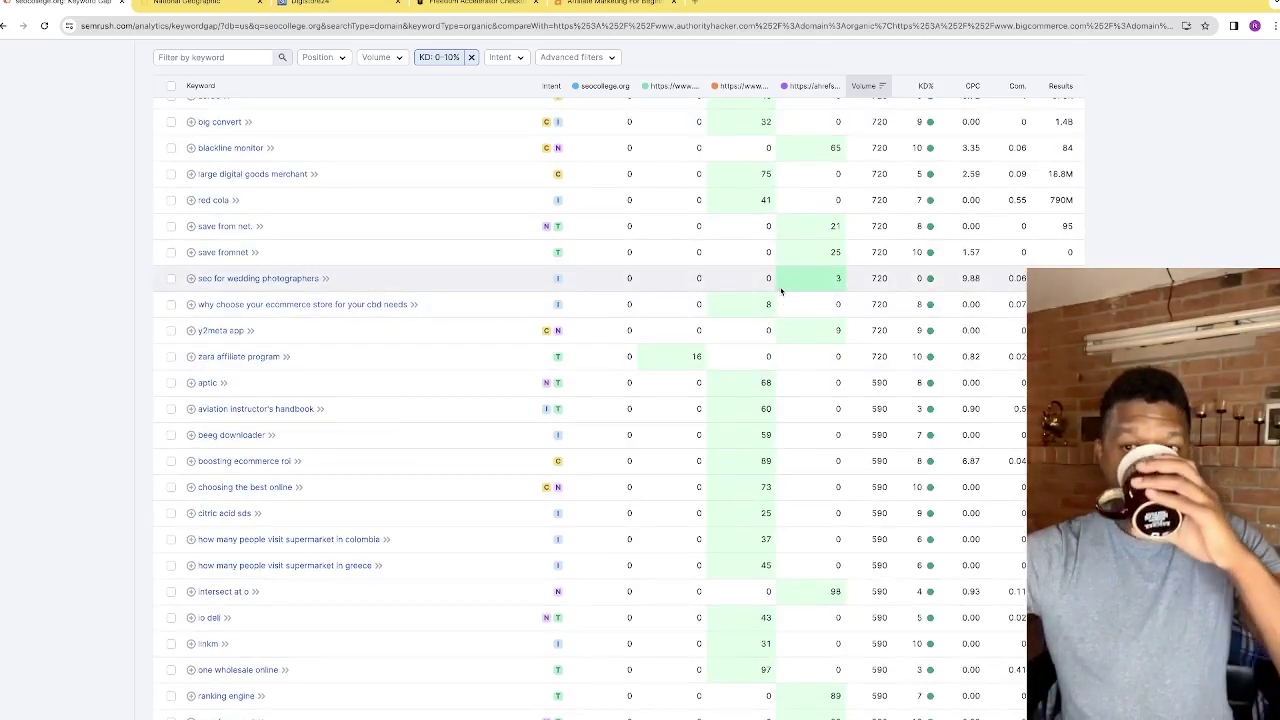
pyautogui.scroll(3, 782, 290)
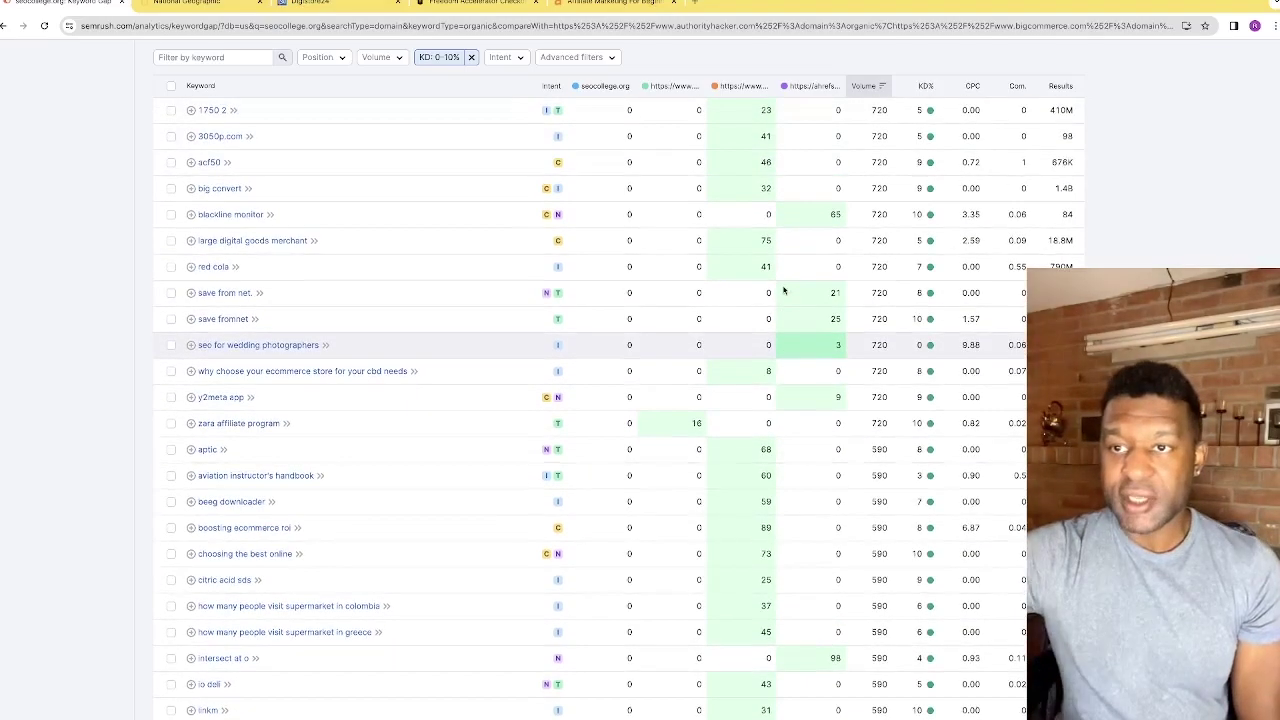
pyautogui.scroll(5, 783, 290)
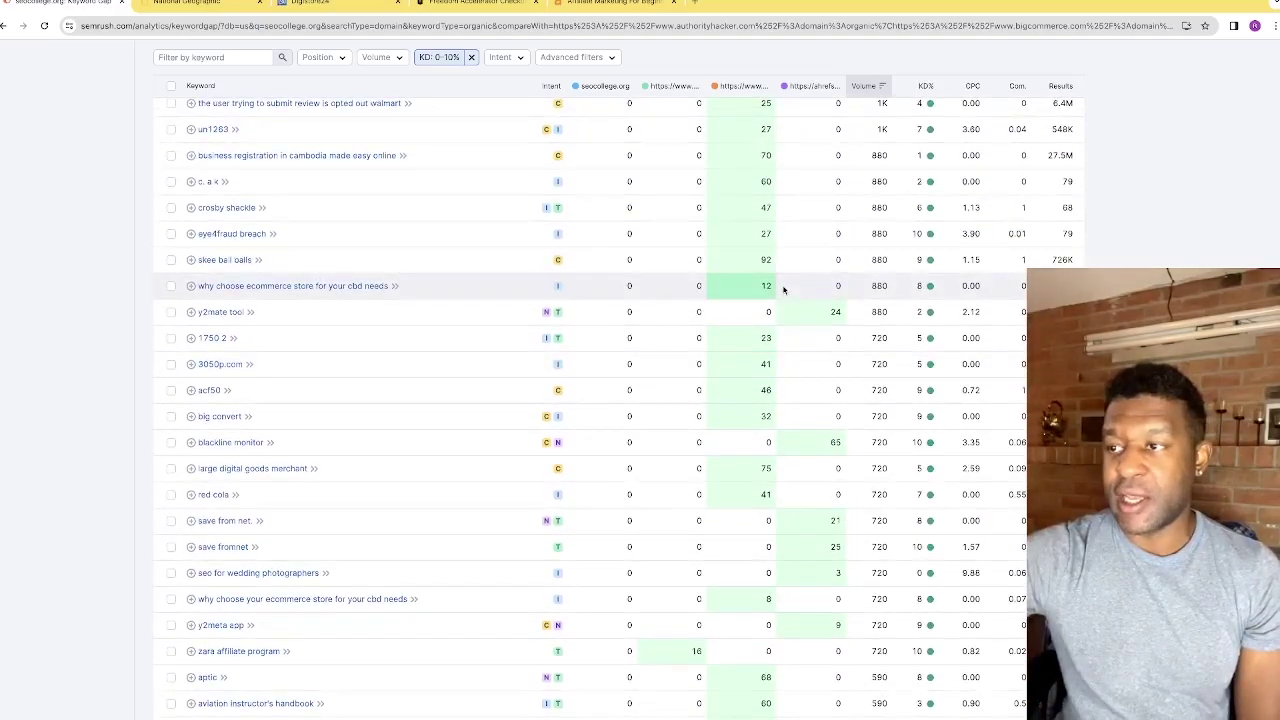
pyautogui.scroll(2, 783, 290)
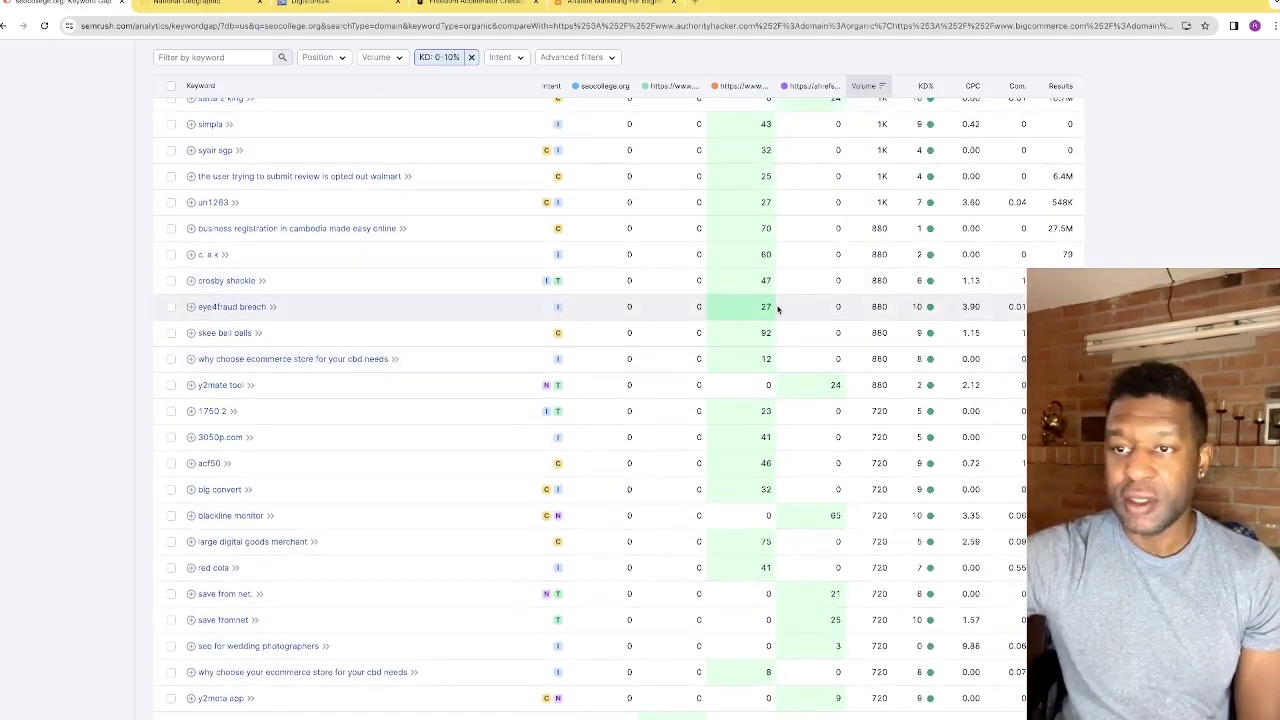
pyautogui.scroll(5, 778, 309)
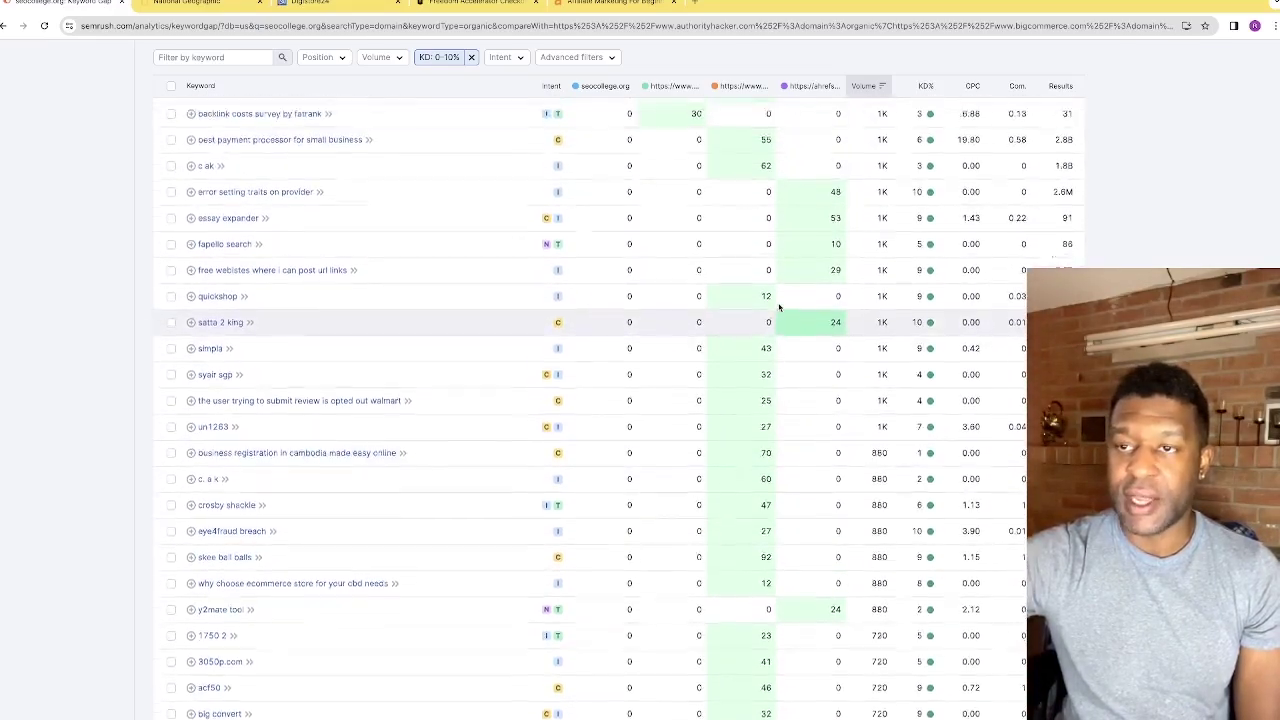
pyautogui.scroll(1, 726, 286)
# Check the remaining keywords on the first page of the filtered list and go to the second page to review its entries.
pyautogui.scroll(-10, 726, 285)
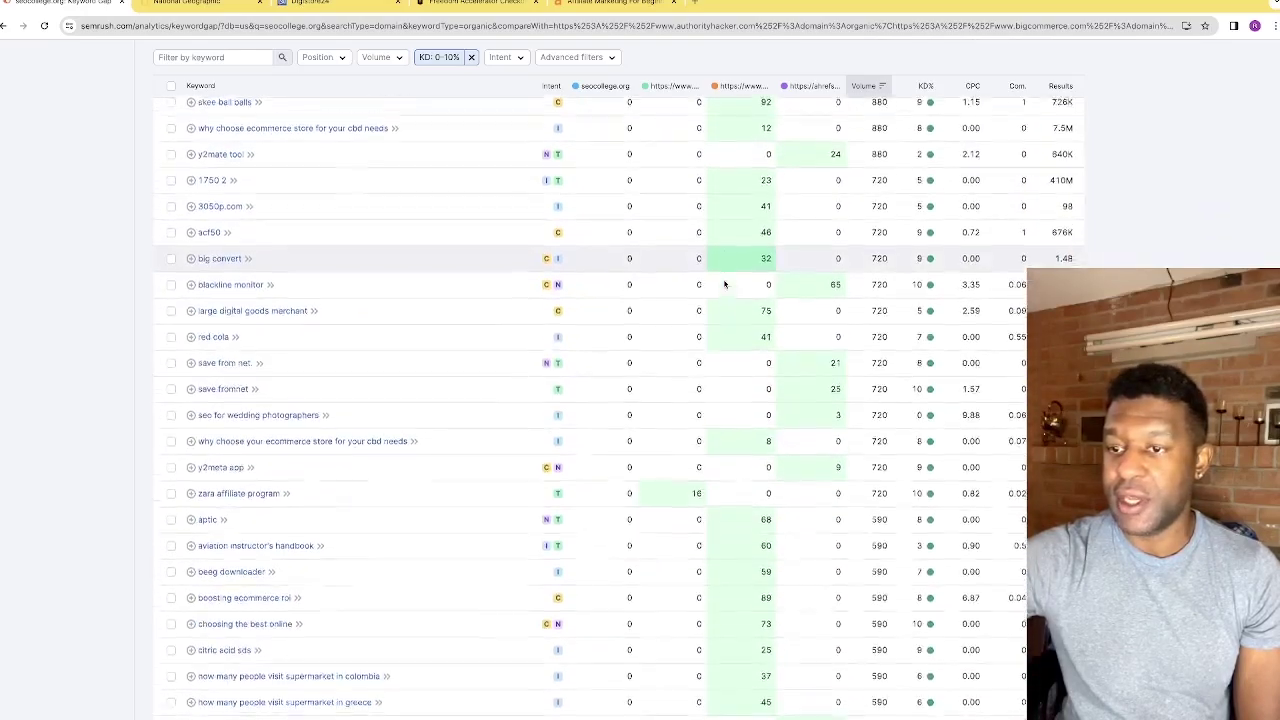
pyautogui.scroll(-7, 725, 285)
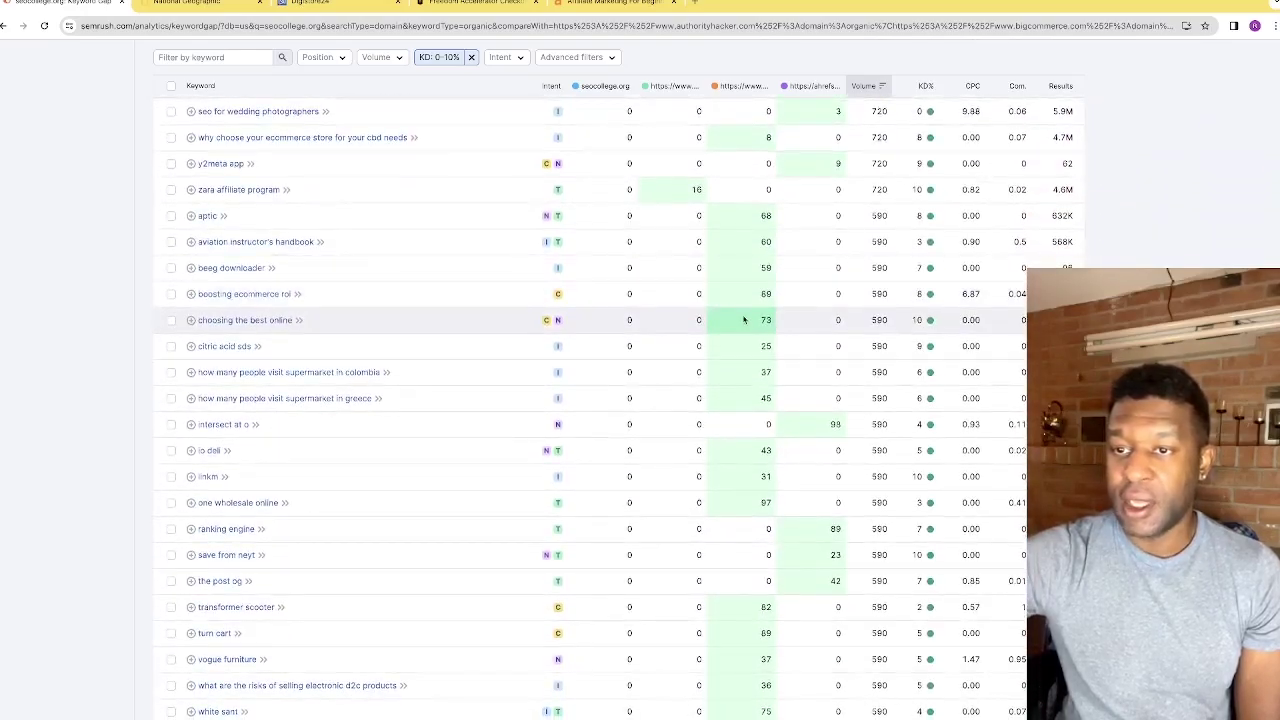
pyautogui.scroll(-5, 751, 323)
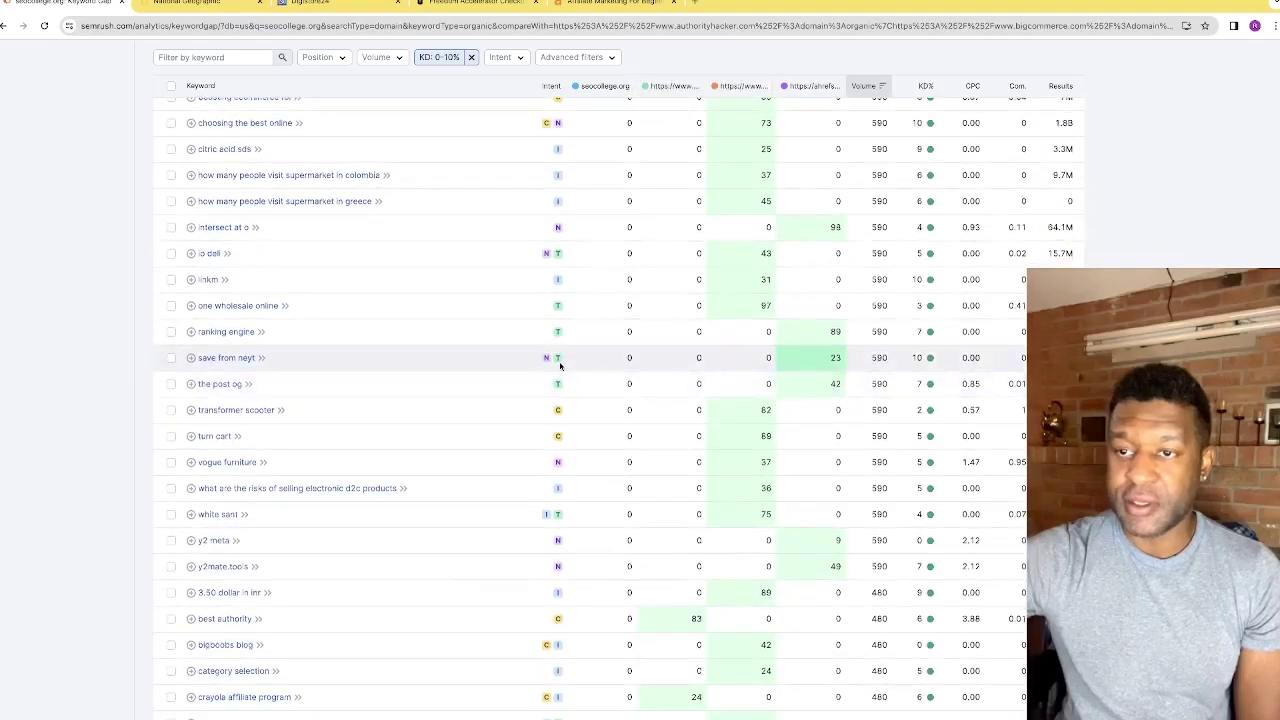
pyautogui.scroll(-3, 590, 373)
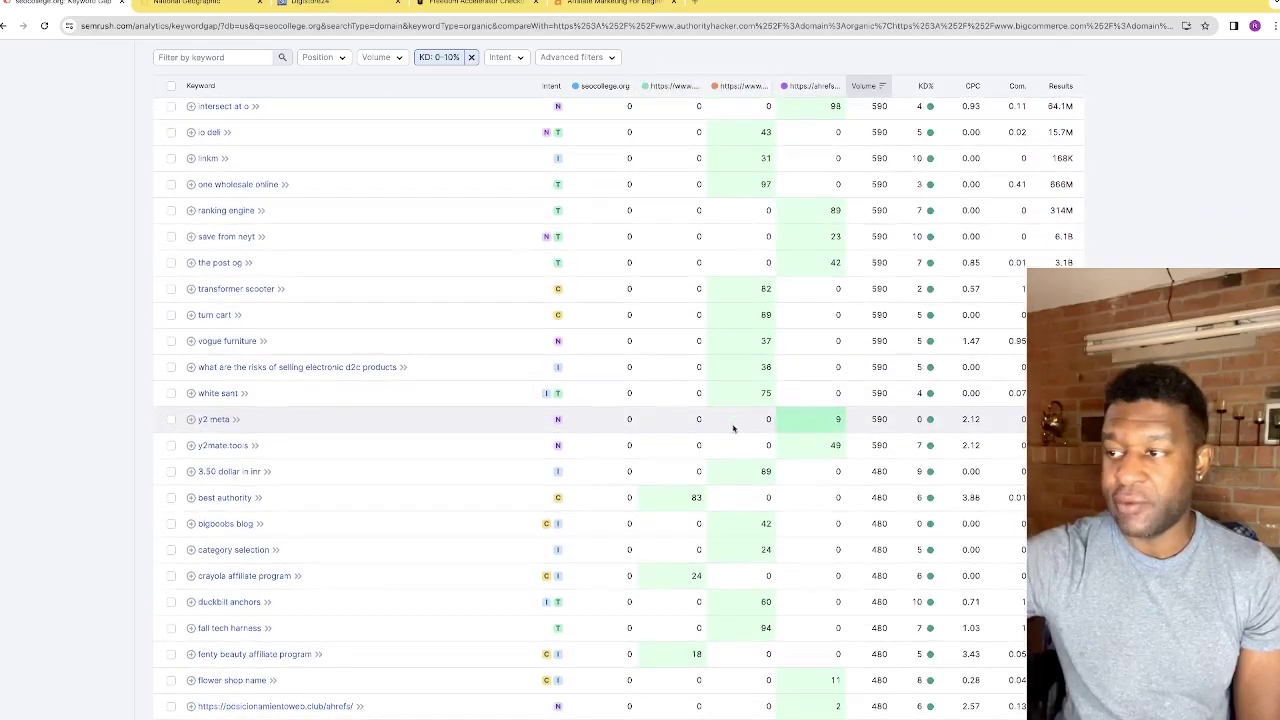
pyautogui.scroll(-2, 791, 443)
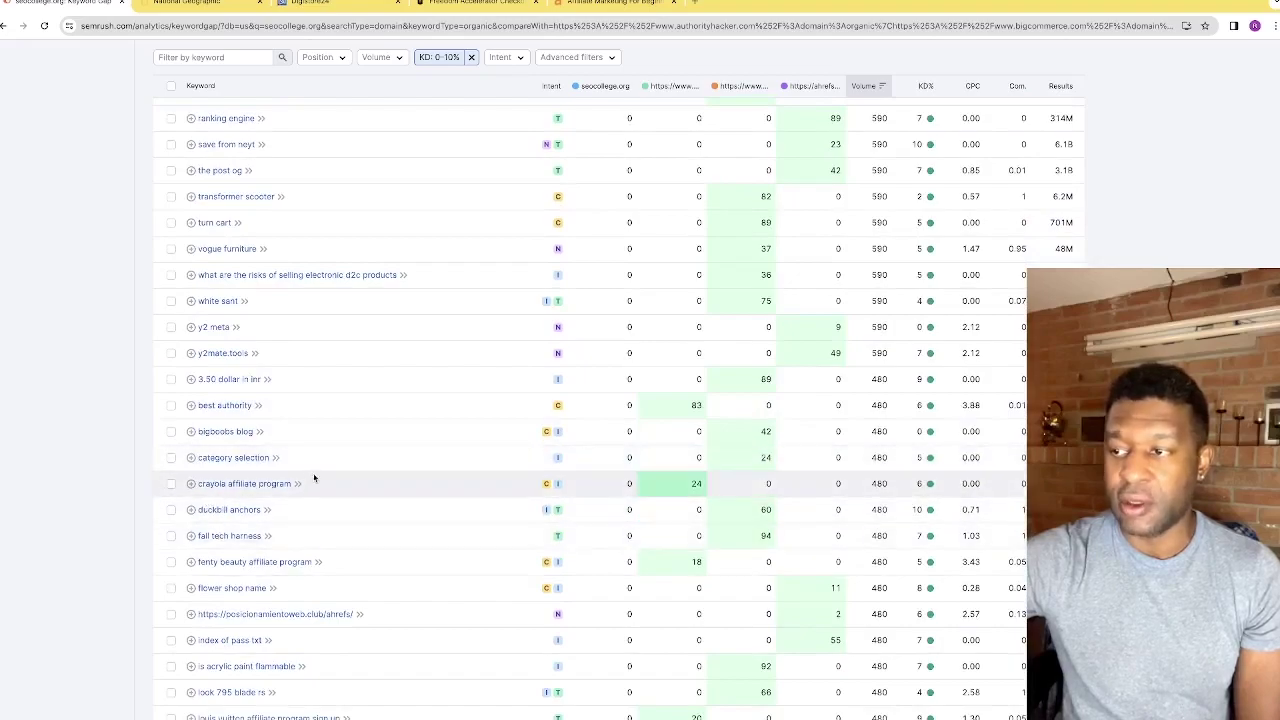
pyautogui.scroll(-1, 320, 480)
pyautogui.scroll(-5, 323, 483)
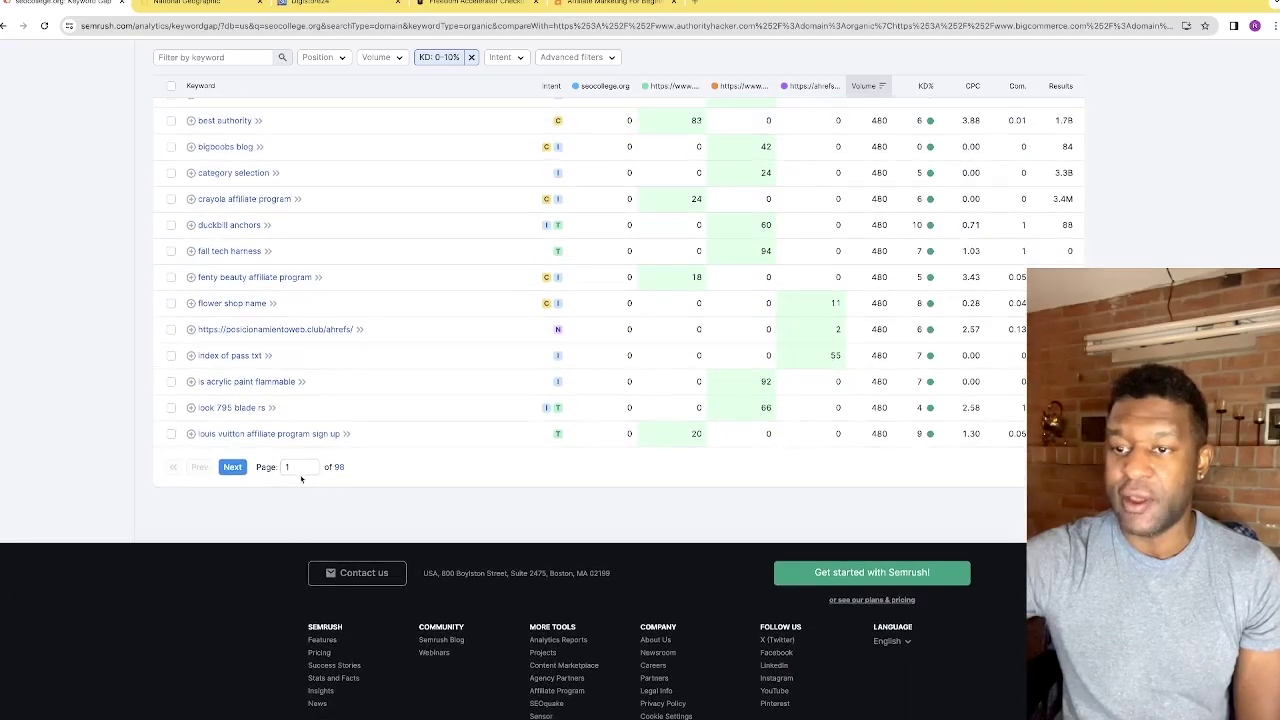
pyautogui.click(233, 467)
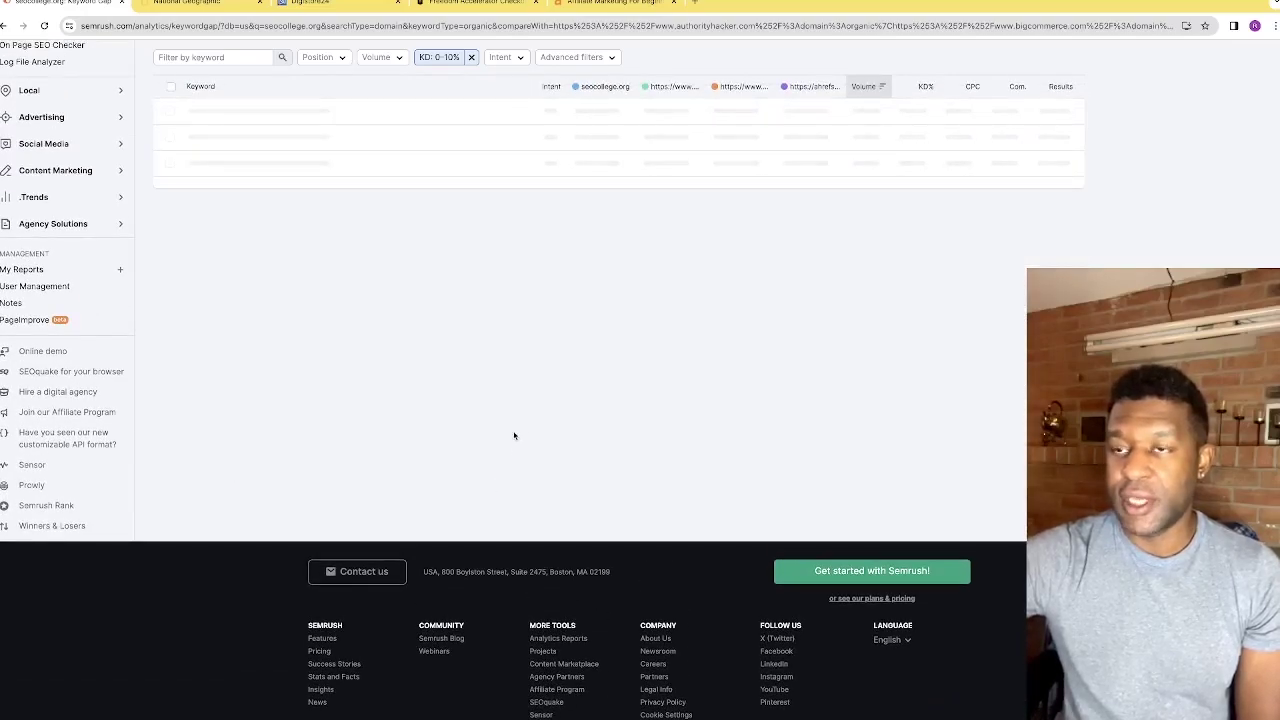
pyautogui.scroll(-2, 525, 437)
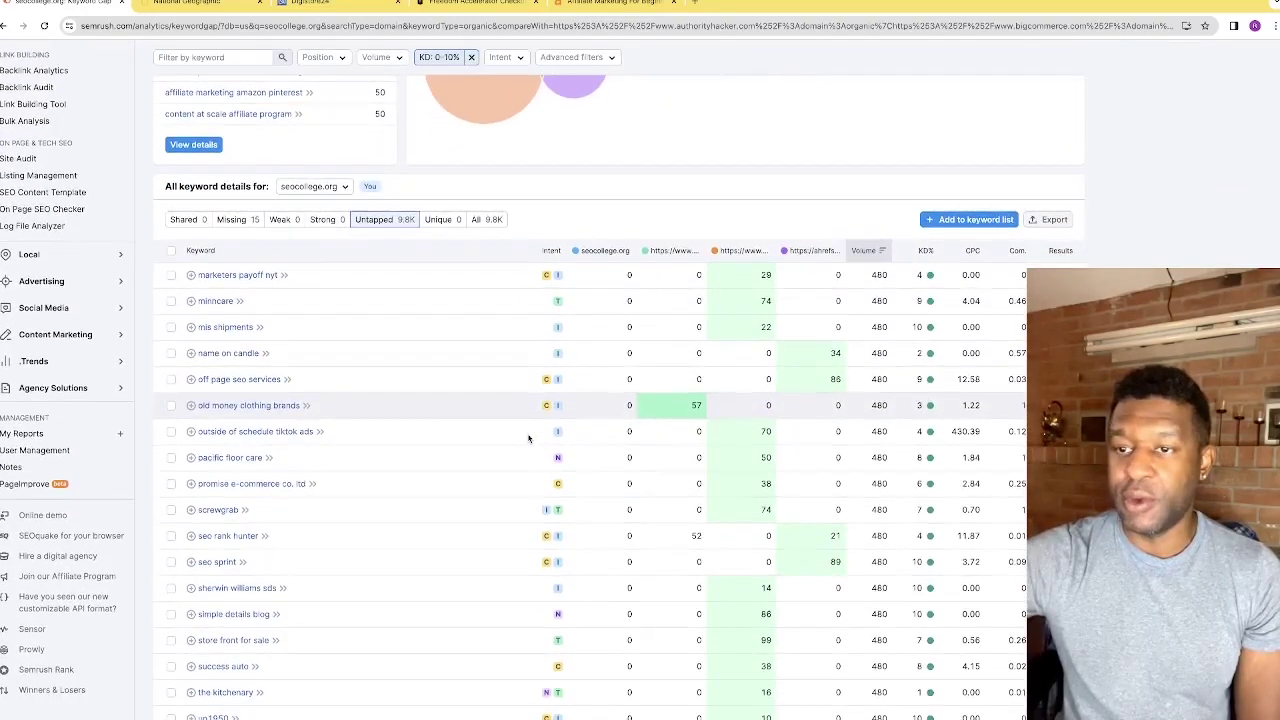
pyautogui.scroll(-3, 529, 437)
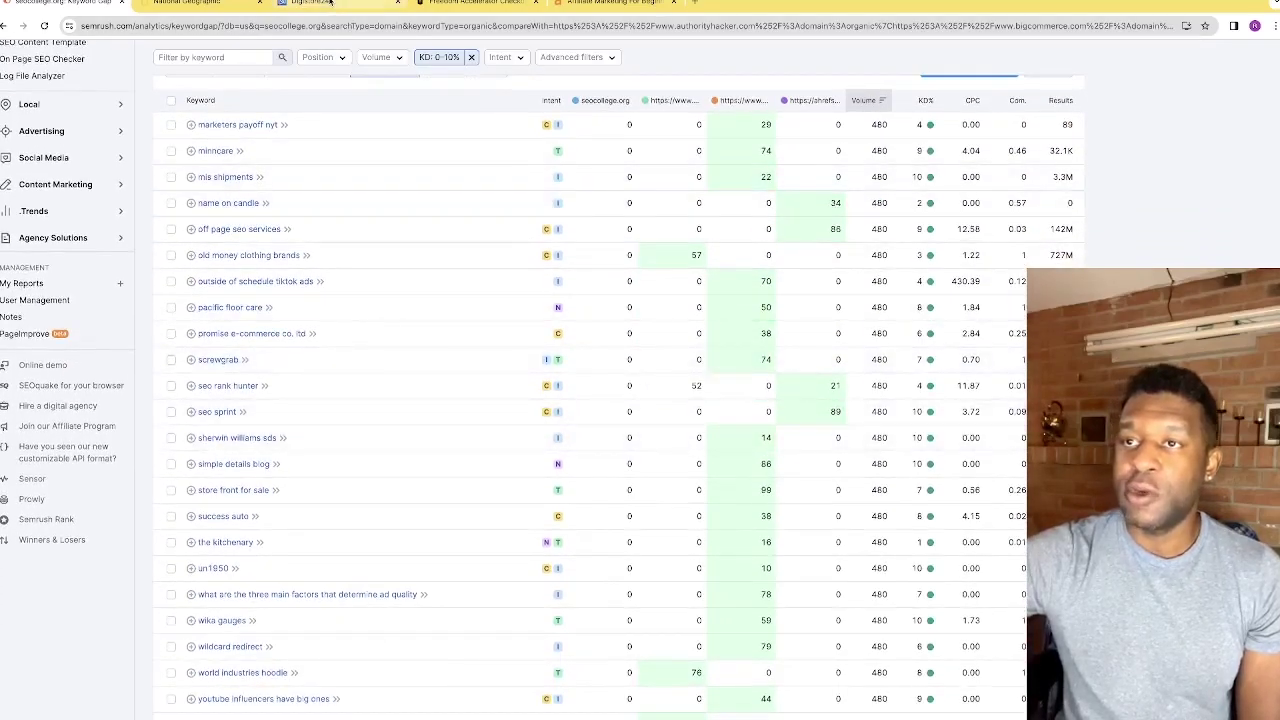
# Switch to the Digistore24 marketplace and open the sales page of the Intelligent Cryptocurrency VIP offer.
pyautogui.click(330, 3)
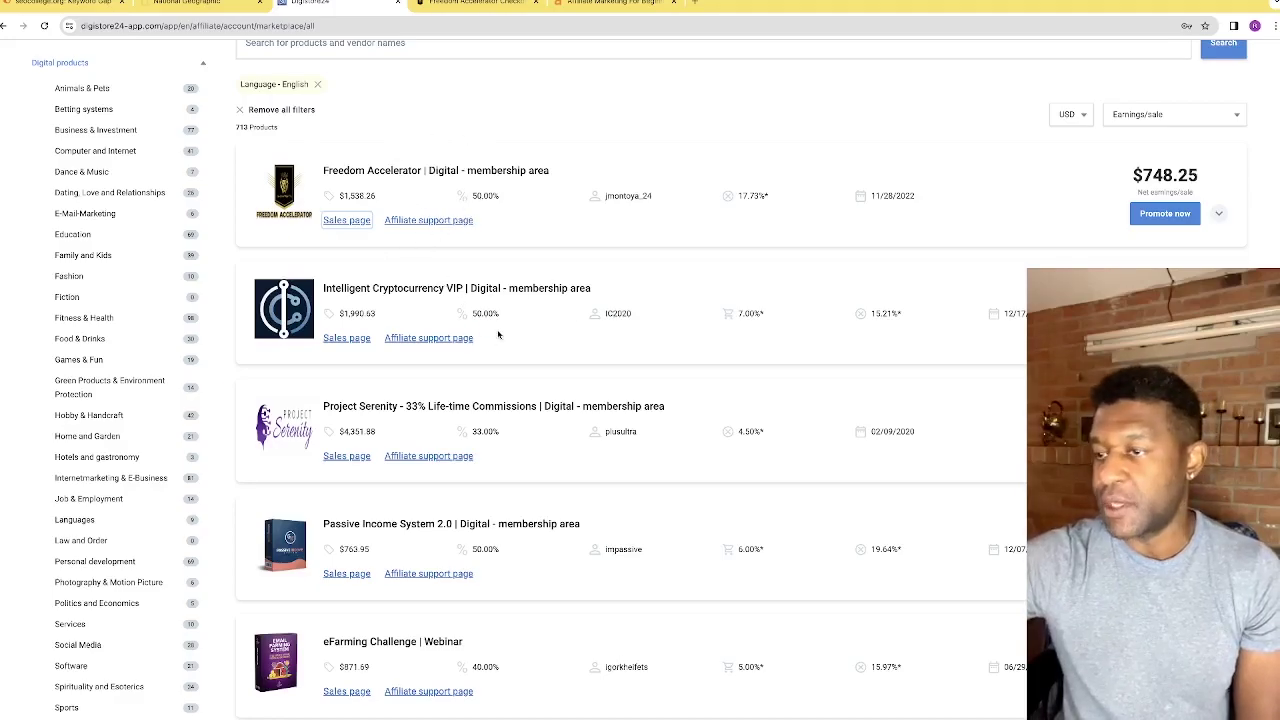
pyautogui.scroll(2, 427, 340)
pyautogui.scroll(-2, 424, 334)
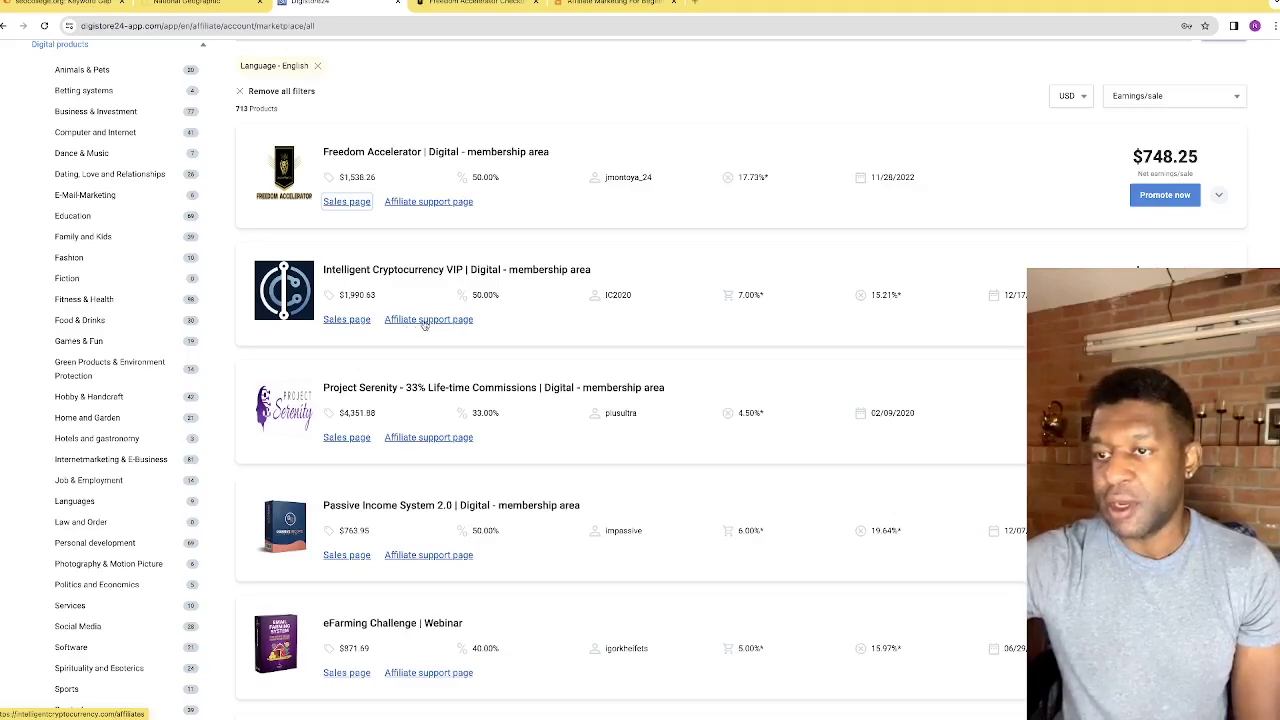
pyautogui.click(347, 320)
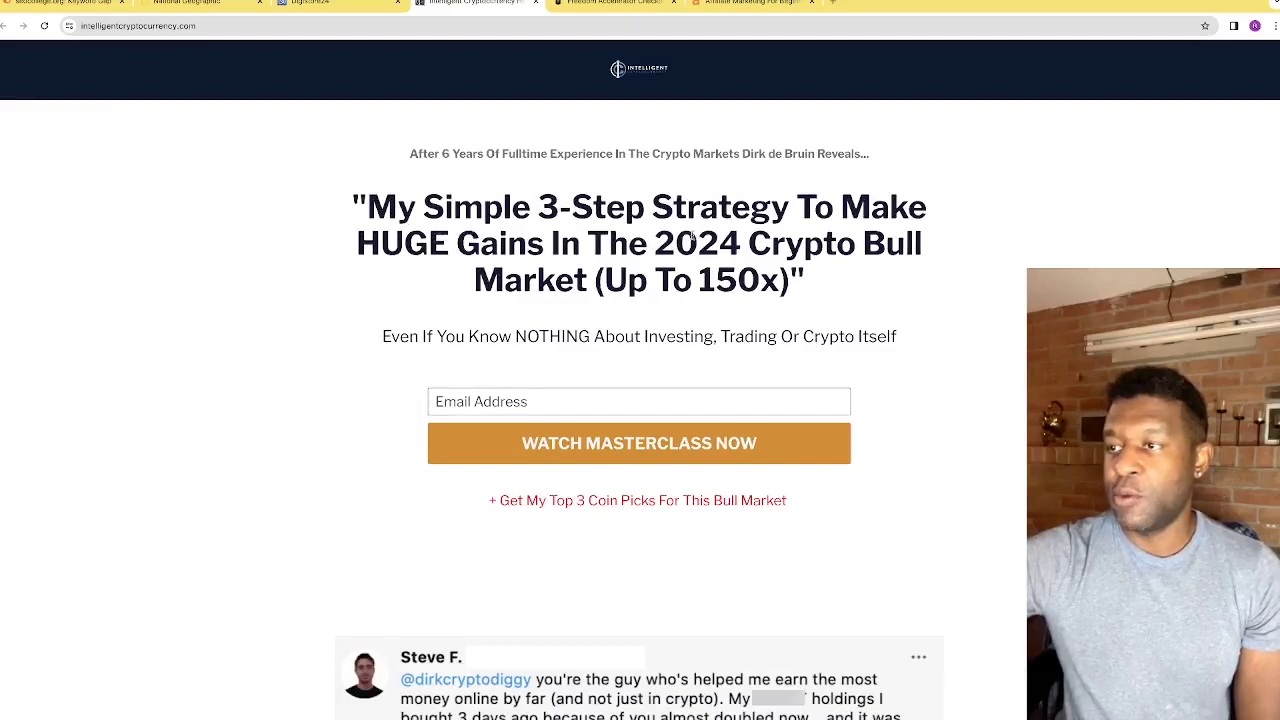
# Copy "Crypto Bull Market" from the sales page headline and search Google for it in a new browser tab.
pyautogui.scroll(-1, 730, 237)
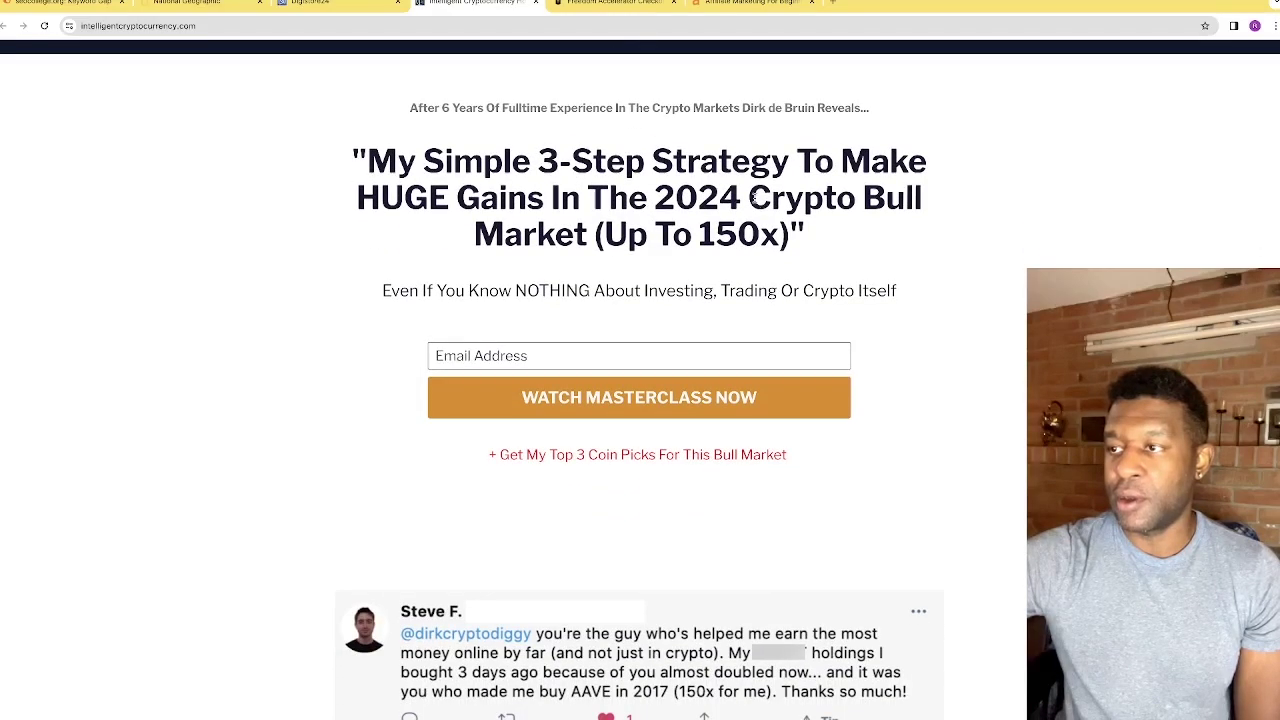
pyautogui.moveTo(750, 198); pyautogui.dragTo(587, 250)
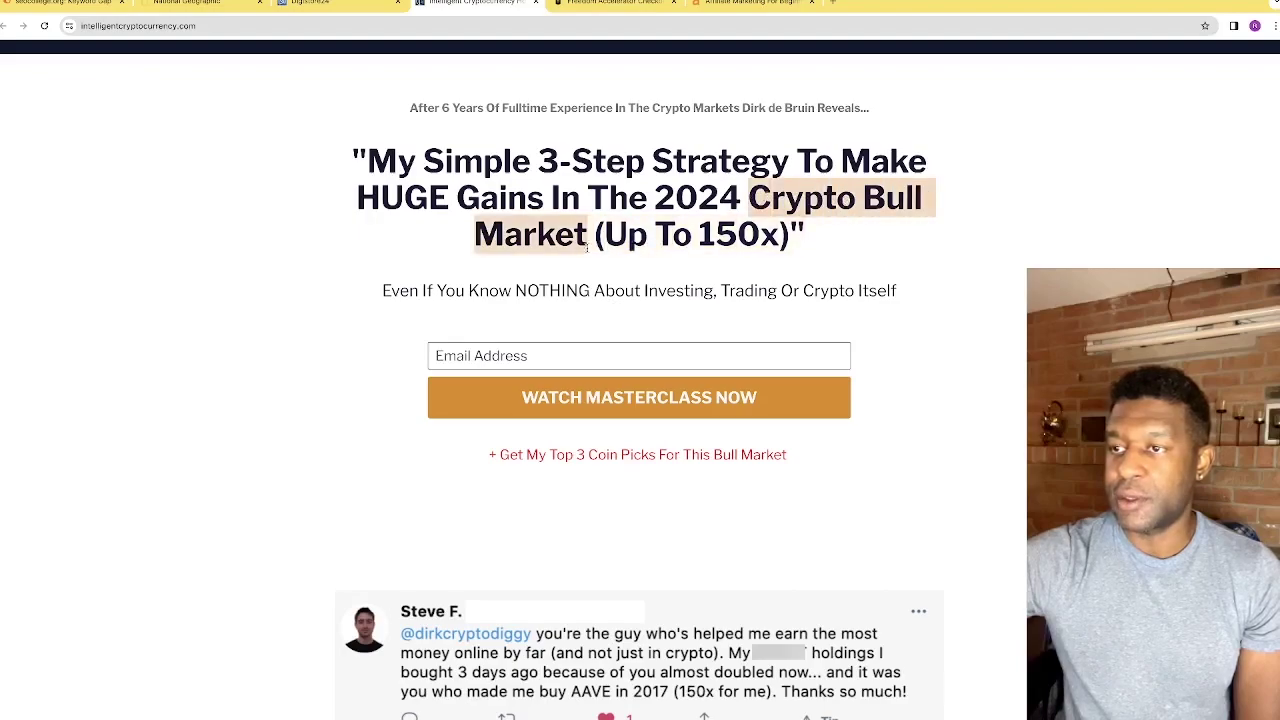
pyautogui.rightClick(578, 237)
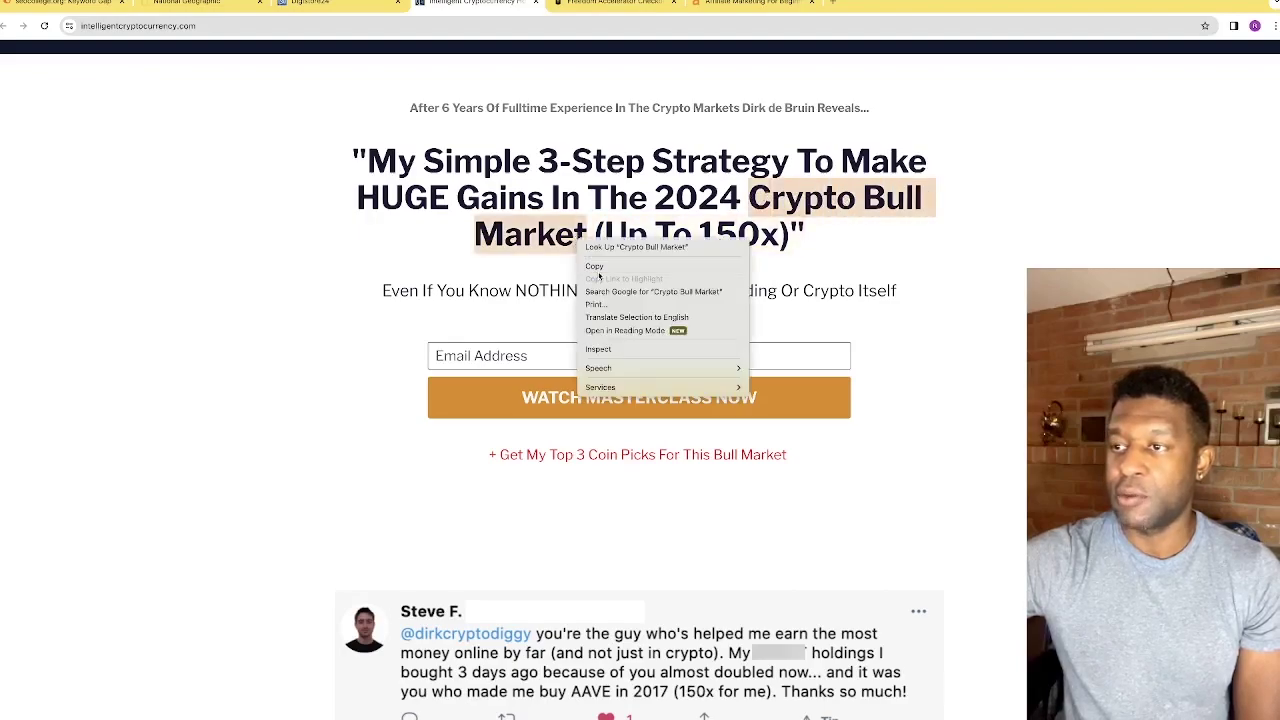
pyautogui.click(602, 264)
pyautogui.click(829, 2)
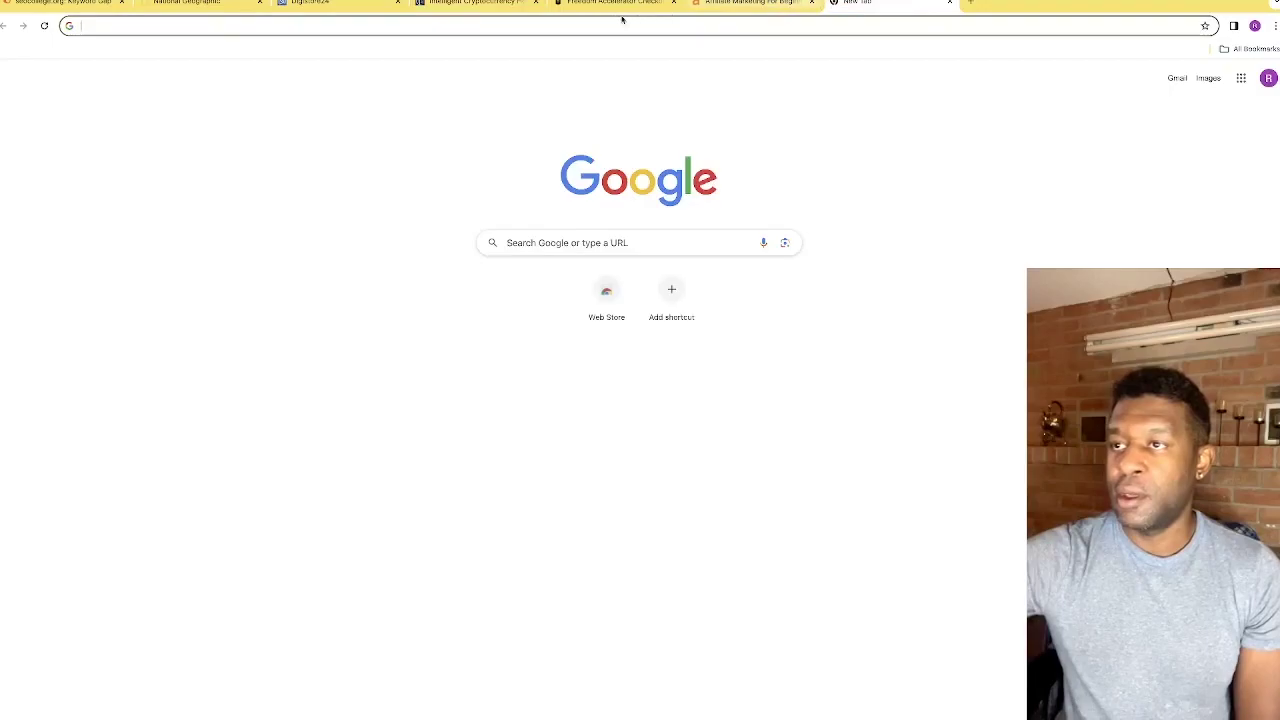
pyautogui.rightClick(668, 25)
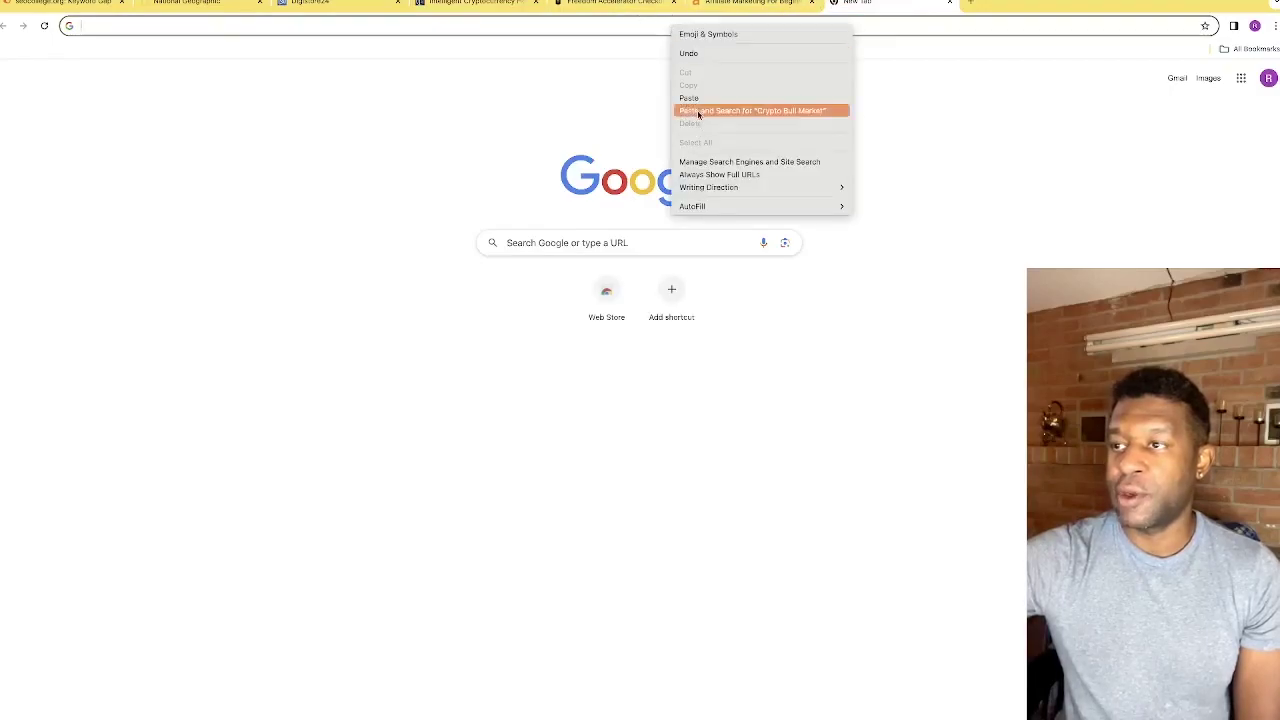
pyautogui.click(700, 100)
pyautogui.press('Return')
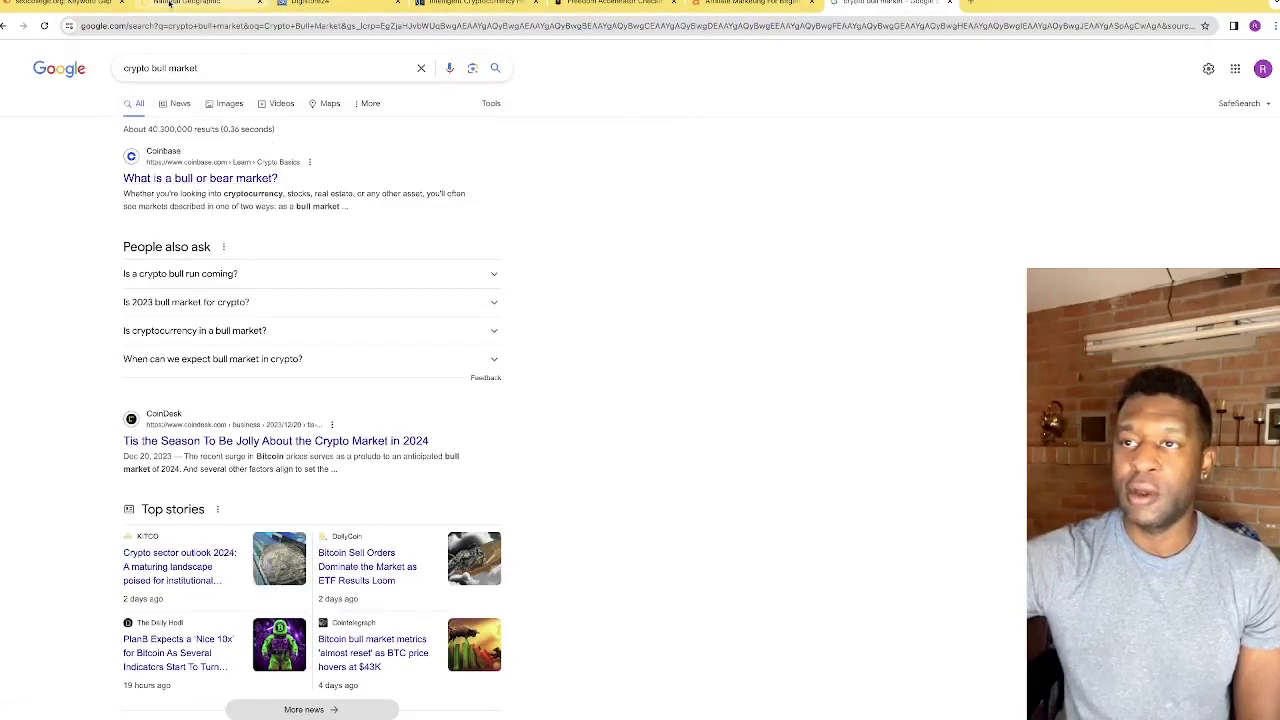
# Switch to Semrush and reset Keyword Gap to a blank comparison form without the previous domains.
pyautogui.click(60, 3)
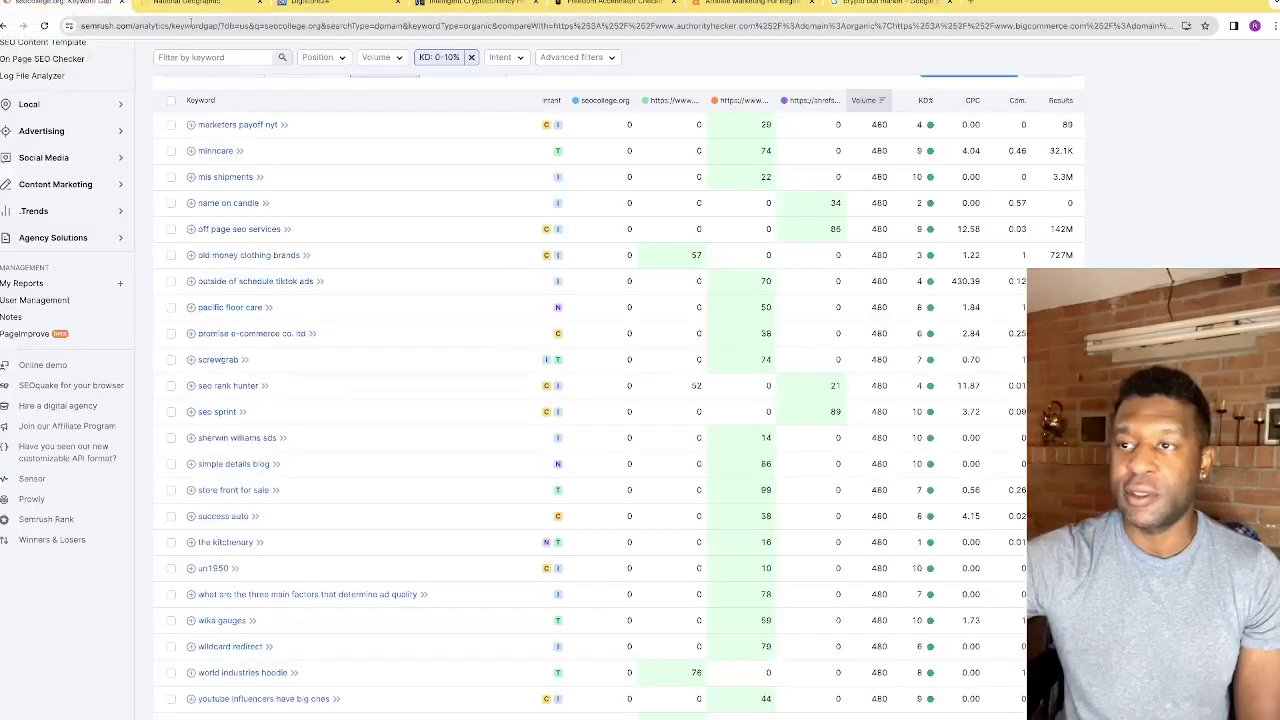
pyautogui.scroll(5, 441, 176)
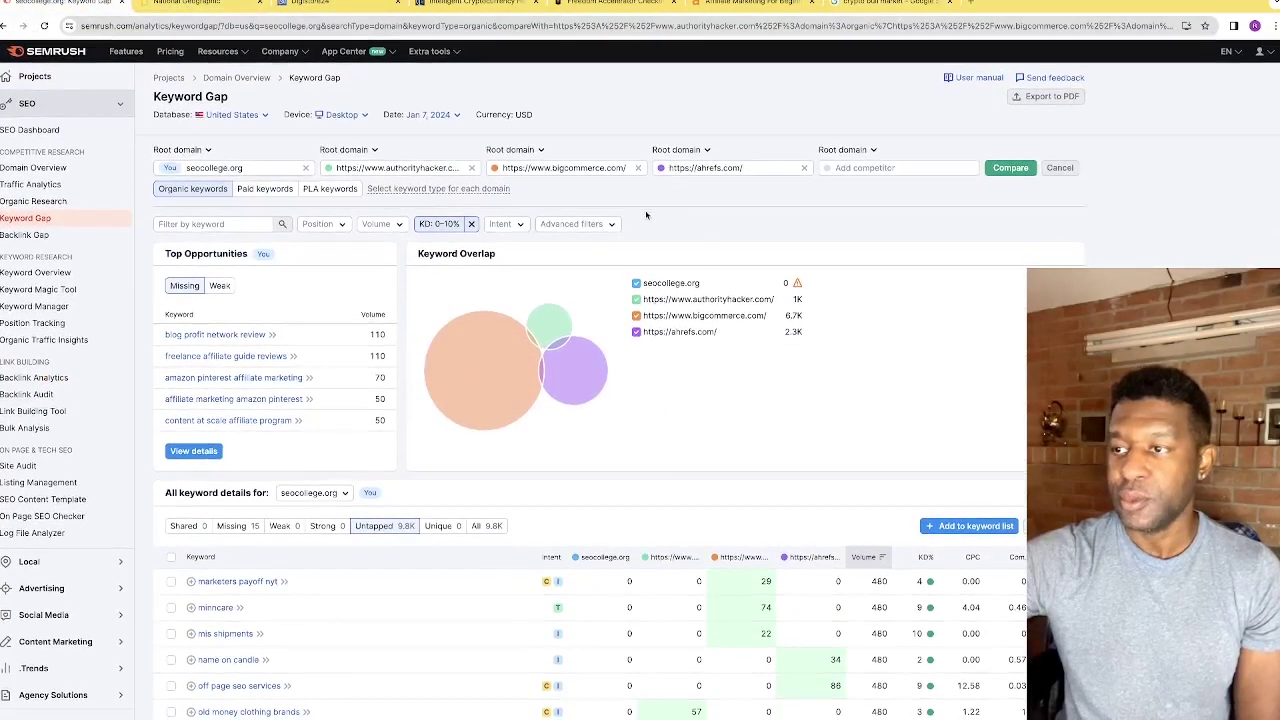
pyautogui.click(38, 219)
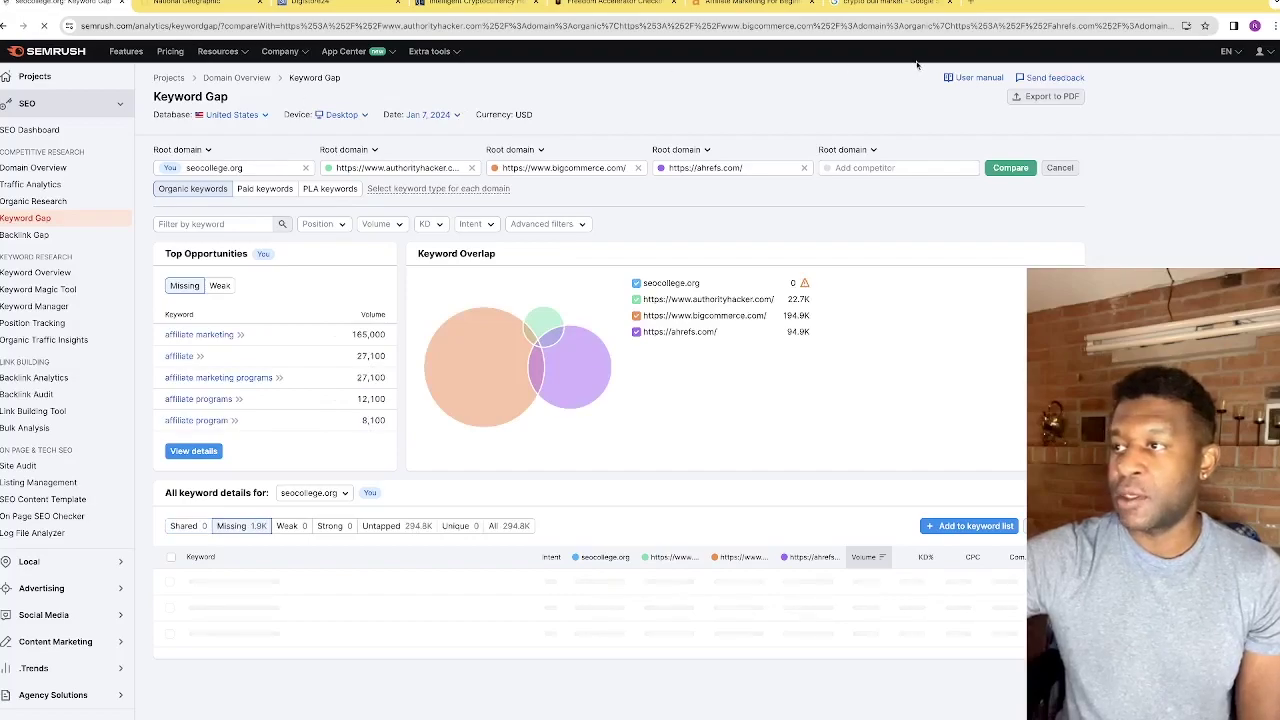
pyautogui.click(169, 78)
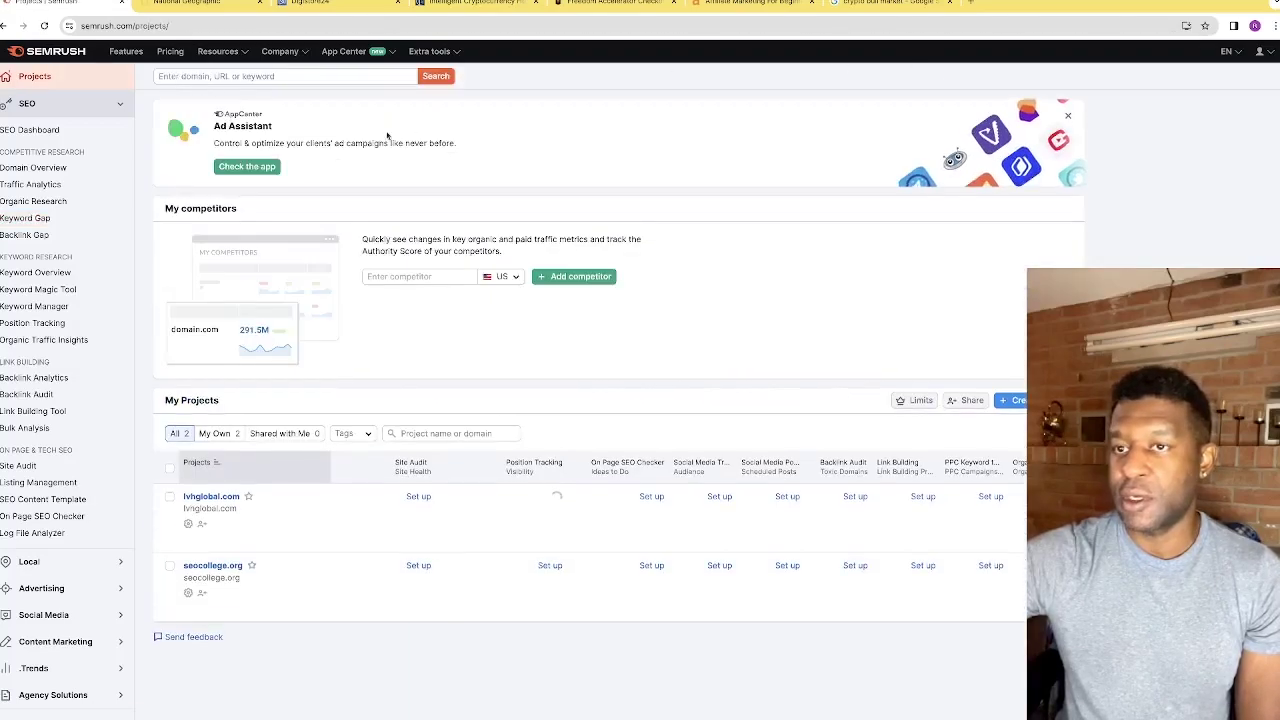
pyautogui.click(1015, 401)
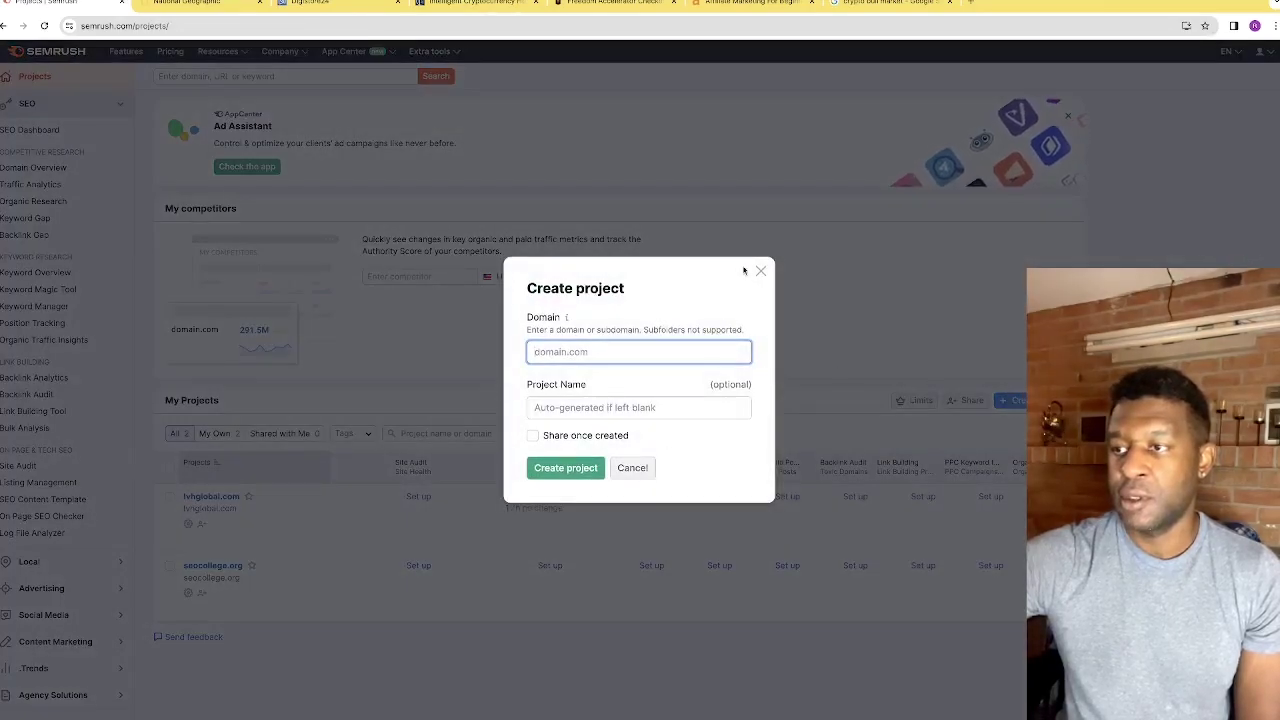
pyautogui.click(634, 467)
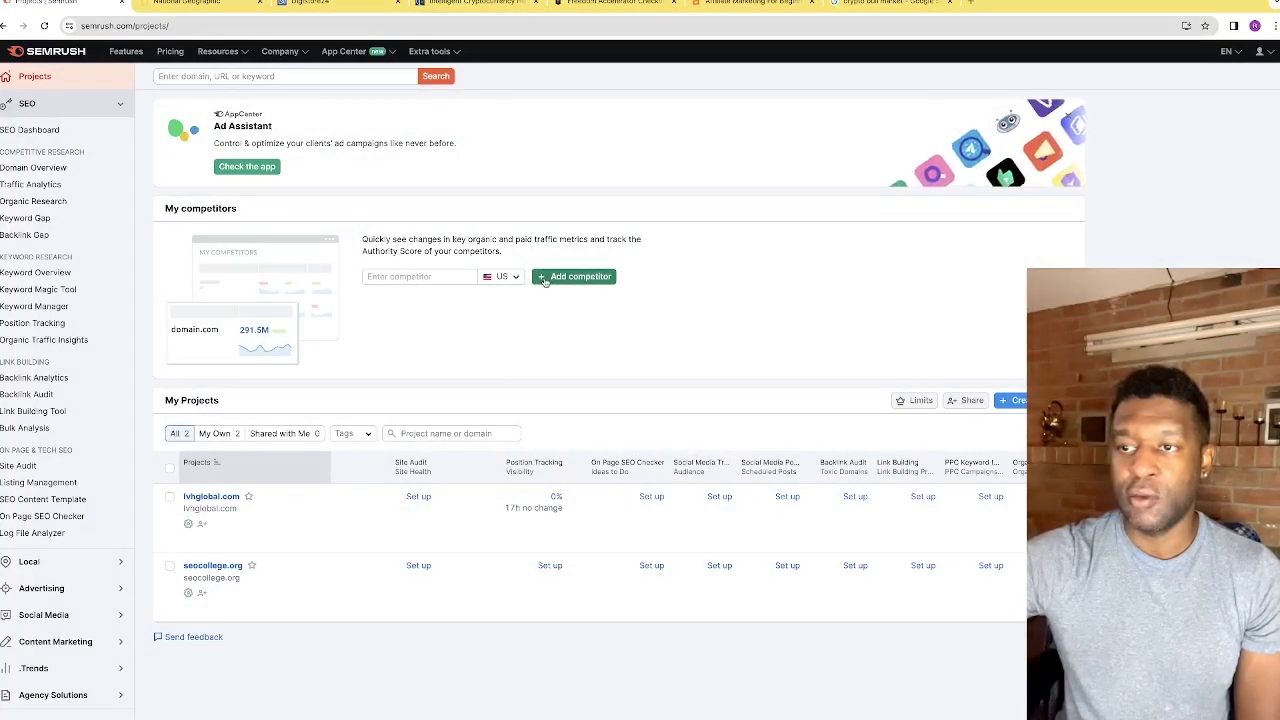
pyautogui.click(42, 227)
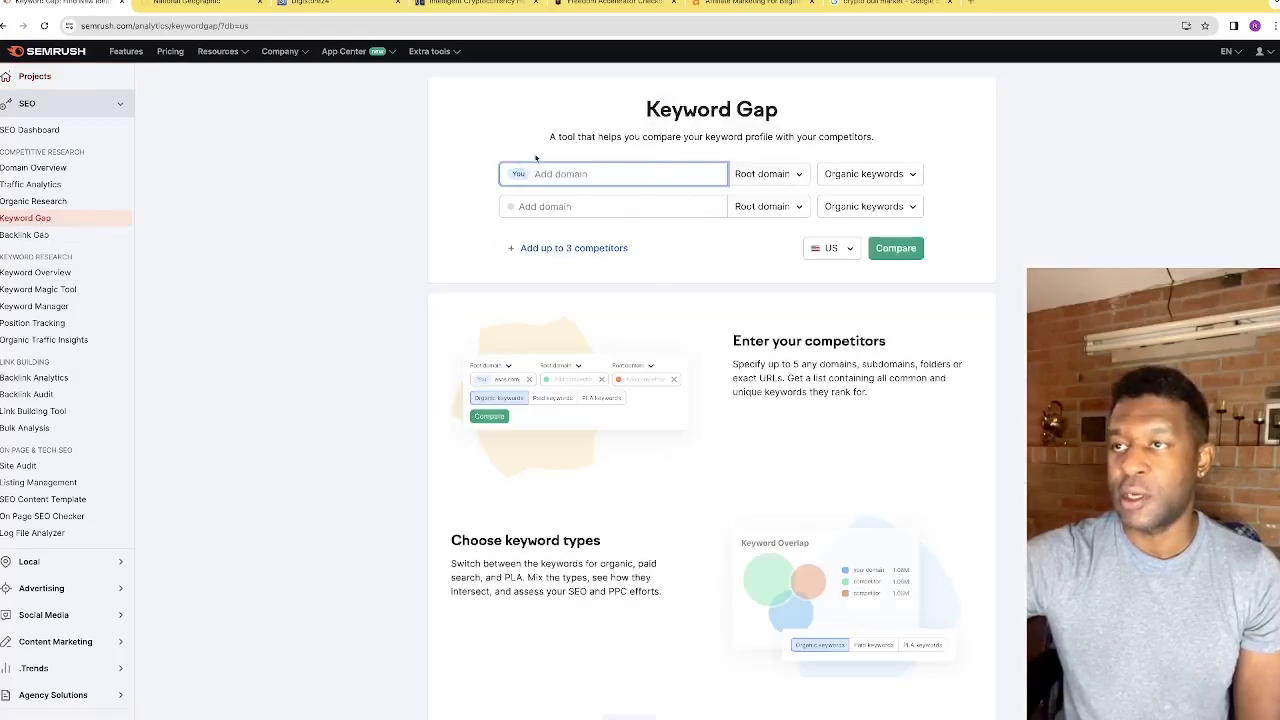
# Review the Google results for "crypto bull market" for sites that could serve as competitors.
pyautogui.click(869, 4)
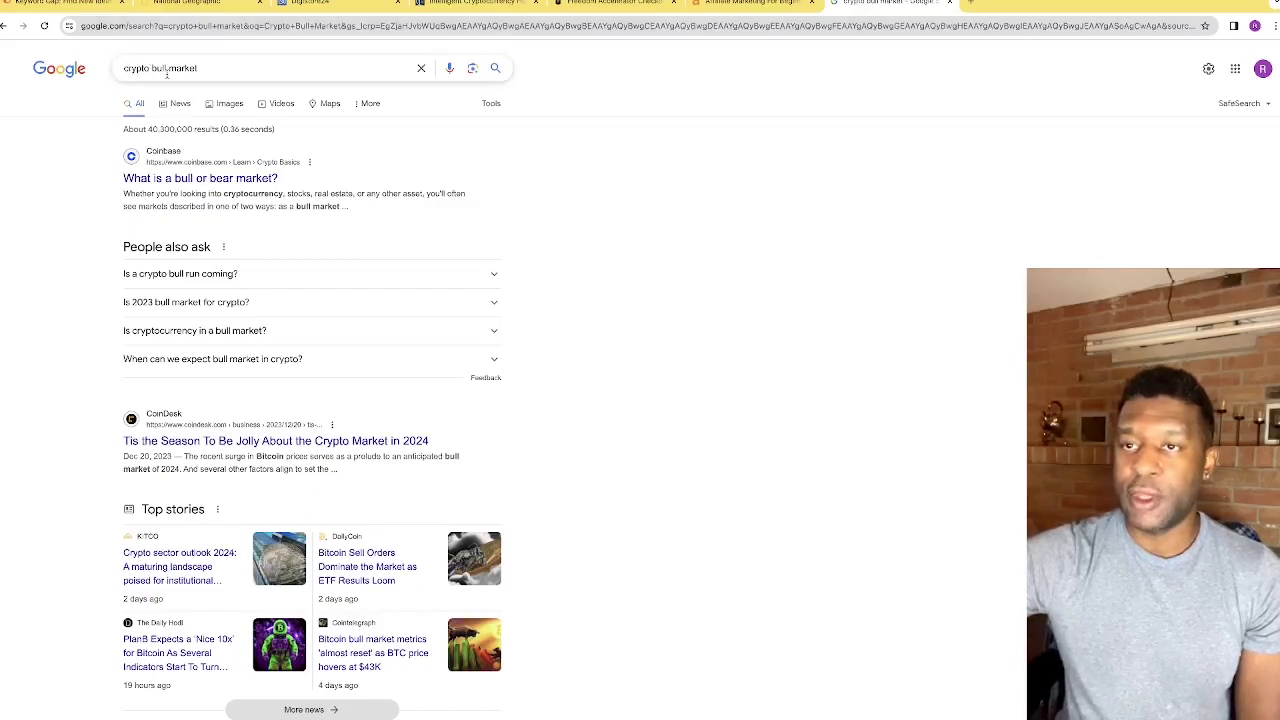
pyautogui.scroll(-10, 236, 144)
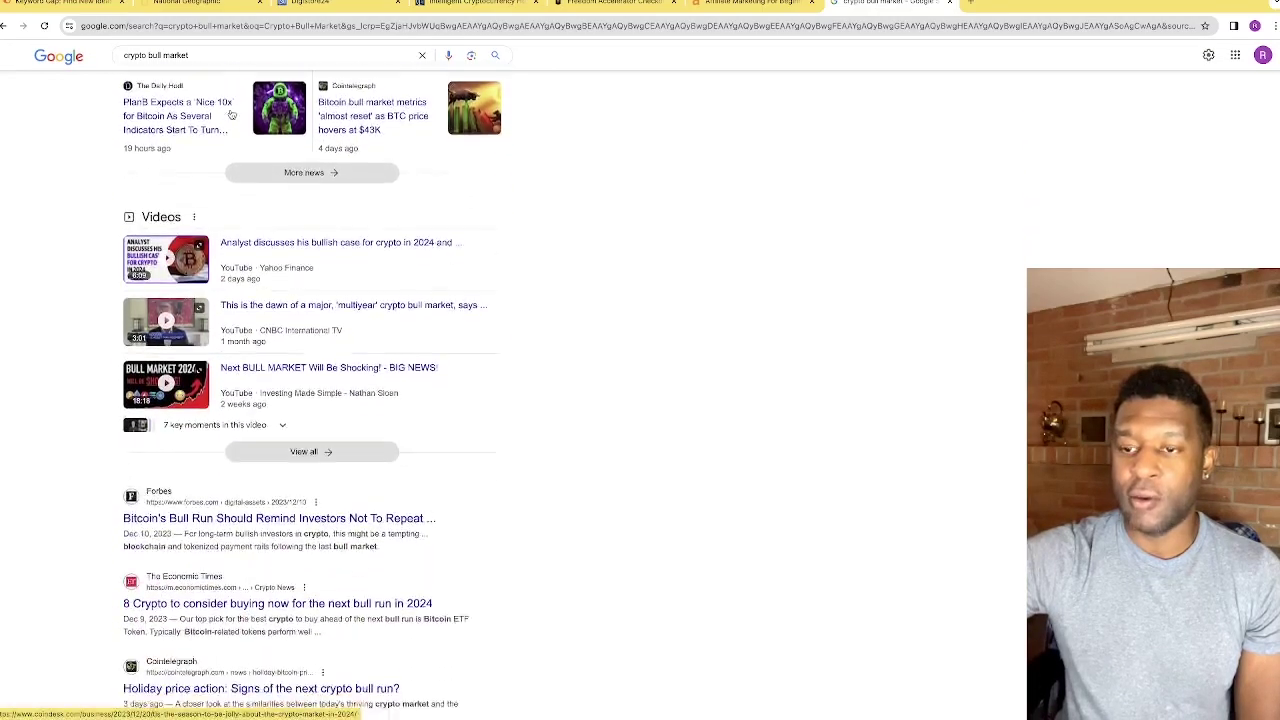
pyautogui.scroll(-3, 231, 113)
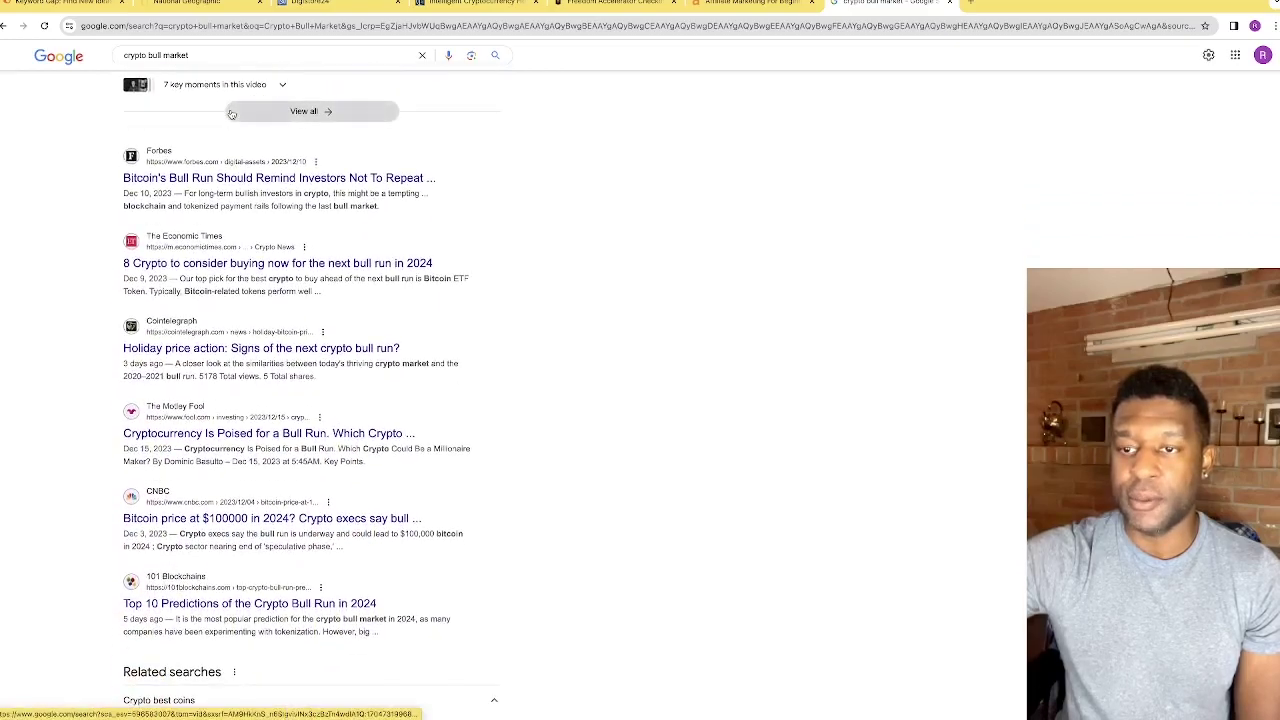
pyautogui.scroll(12, 230, 113)
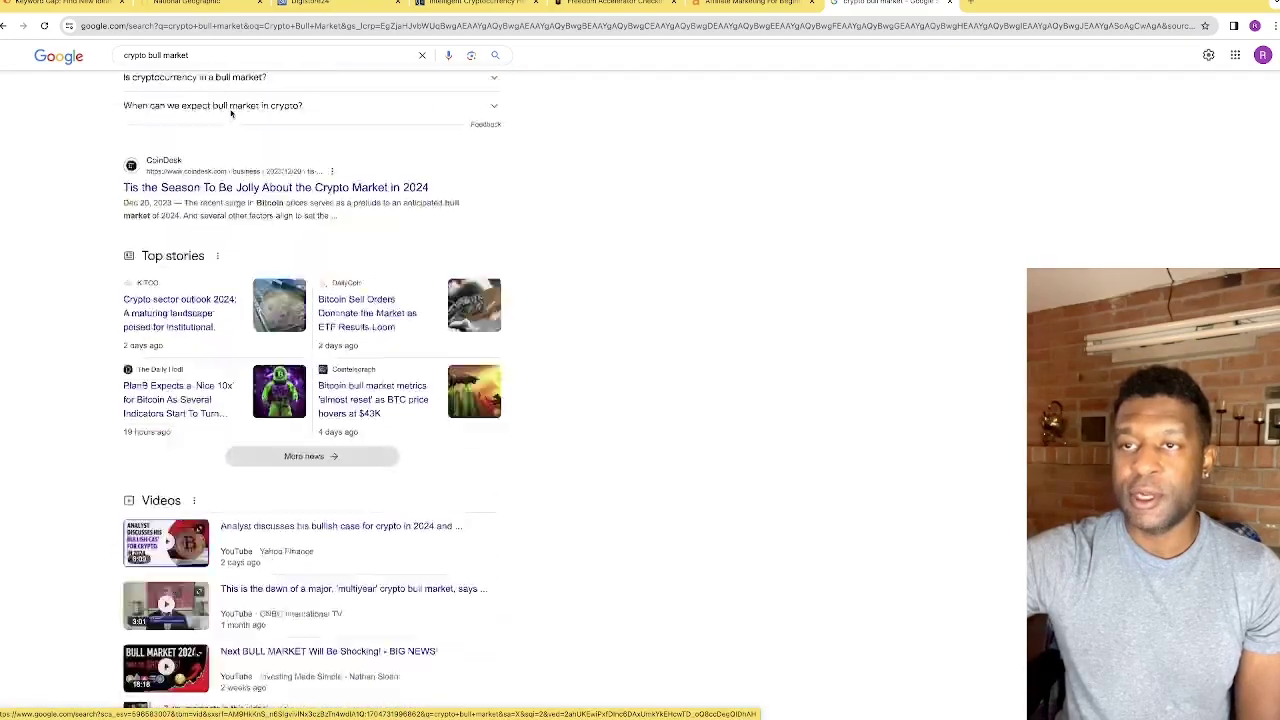
# Return to the Intelligent Cryptocurrency sales page and copy the word "cryptocurrency" from its web address.
pyautogui.click(487, 5)
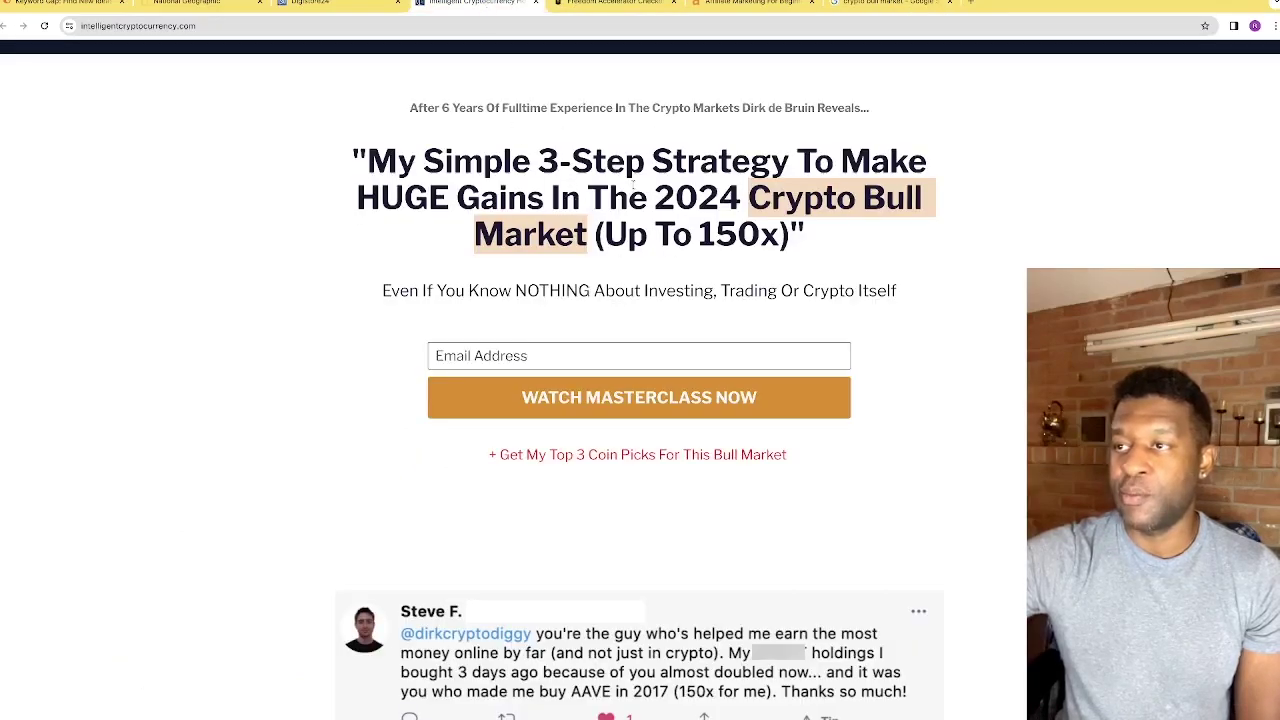
pyautogui.scroll(-1, 666, 233)
pyautogui.scroll(2, 668, 238)
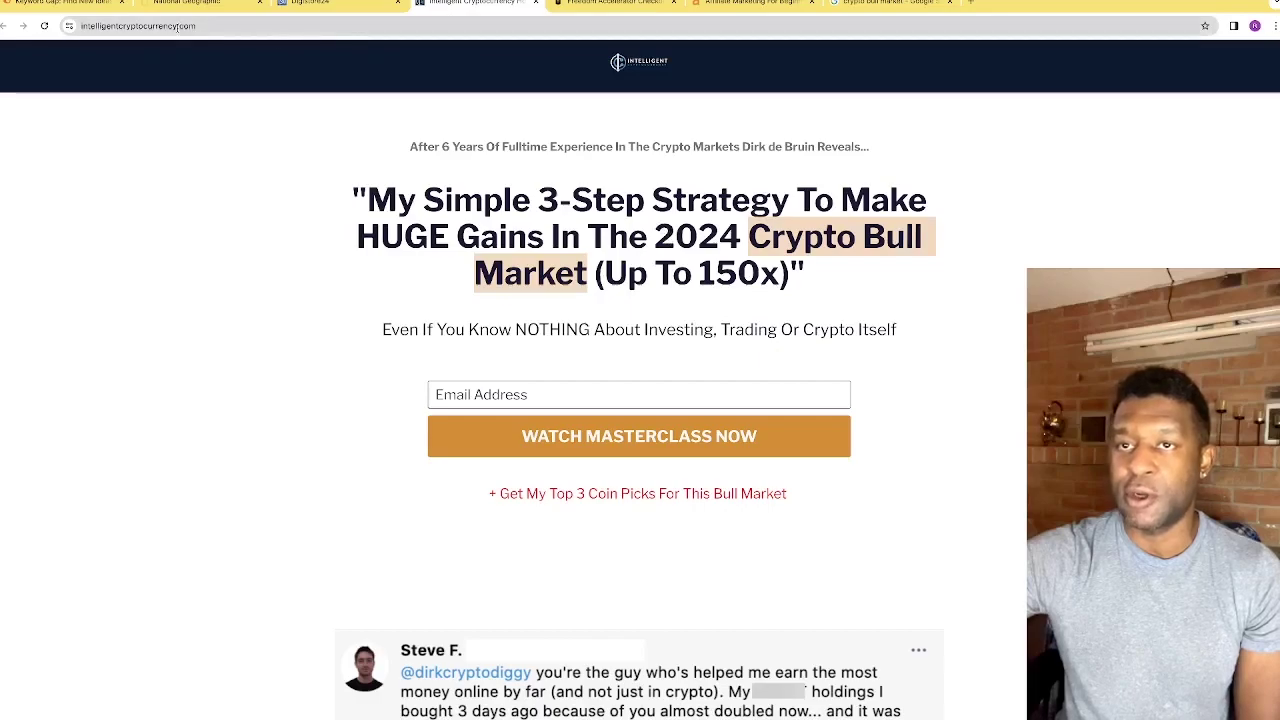
pyautogui.moveTo(177, 27); pyautogui.dragTo(142, 26)
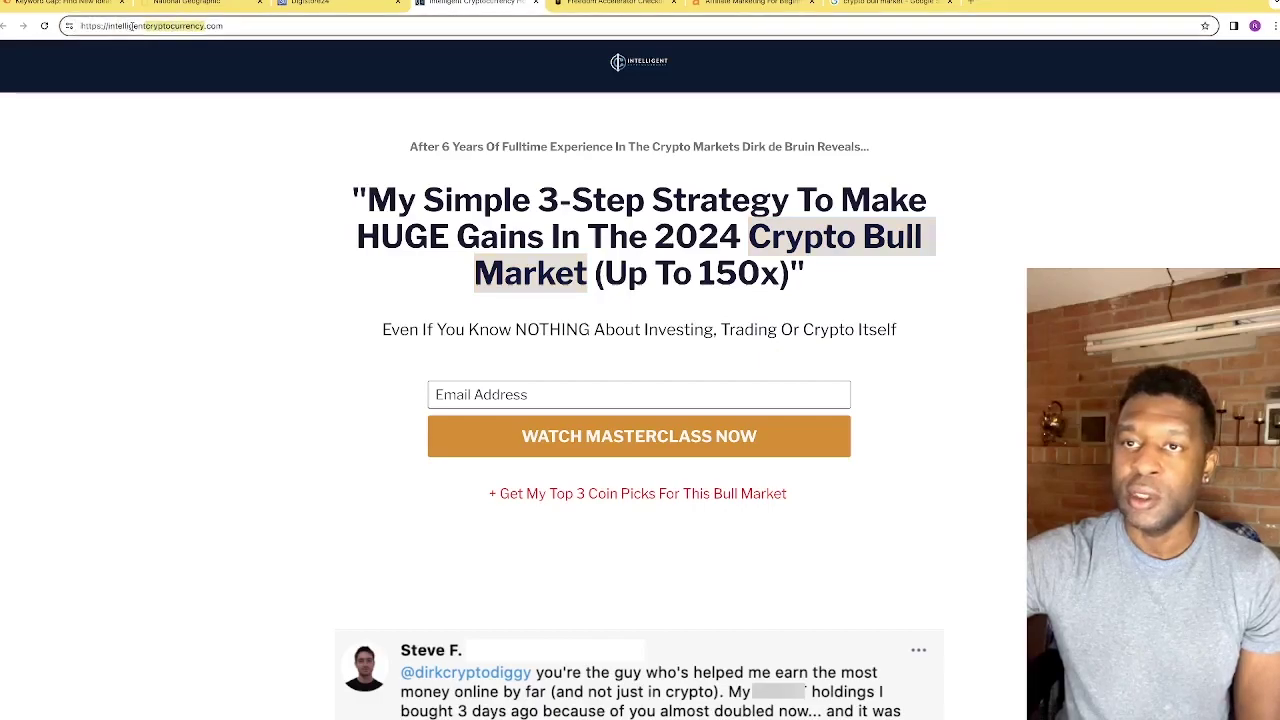
pyautogui.rightClick(163, 26)
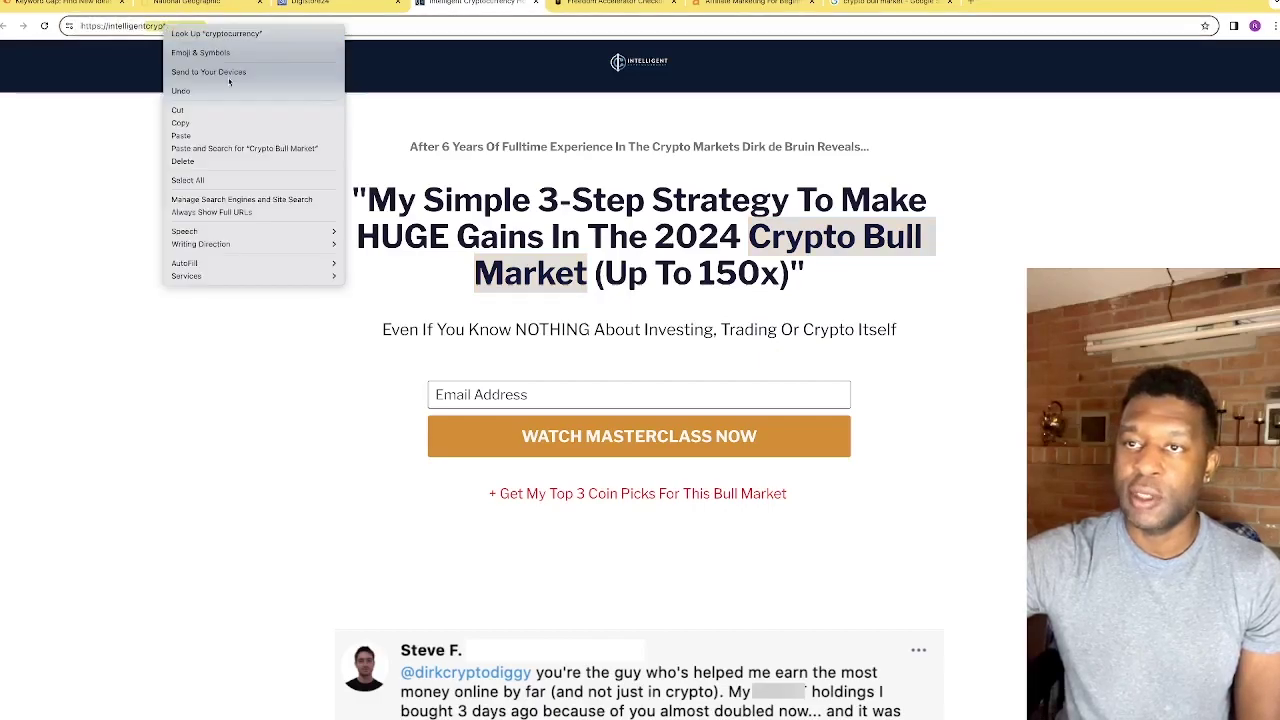
pyautogui.click(200, 122)
# Replace the "crypto bull market" Google query with "cryptocurrency" and run the search.
pyautogui.click(862, 4)
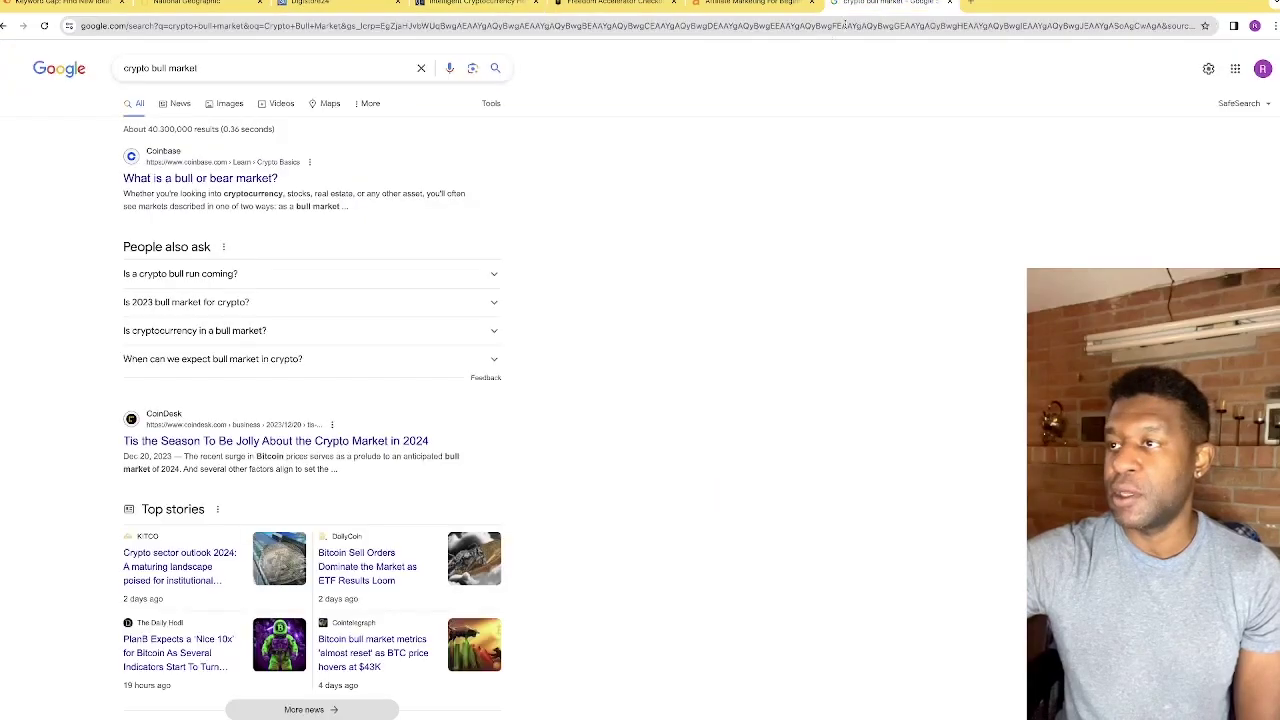
pyautogui.tripleClick(161, 68)
pyautogui.rightClick(161, 68)
pyautogui.click(200, 172)
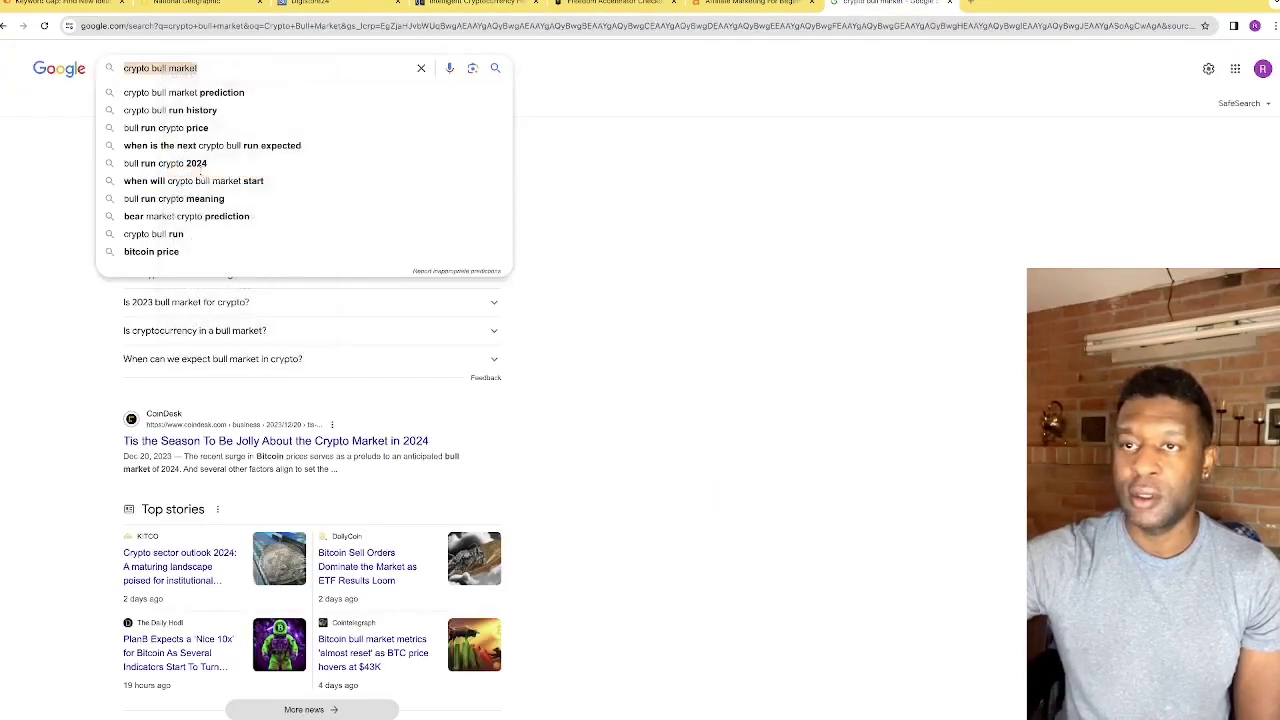
pyautogui.write('cryptocurrency')
pyautogui.press('Return')
pyautogui.scroll(-3, 351, 243)
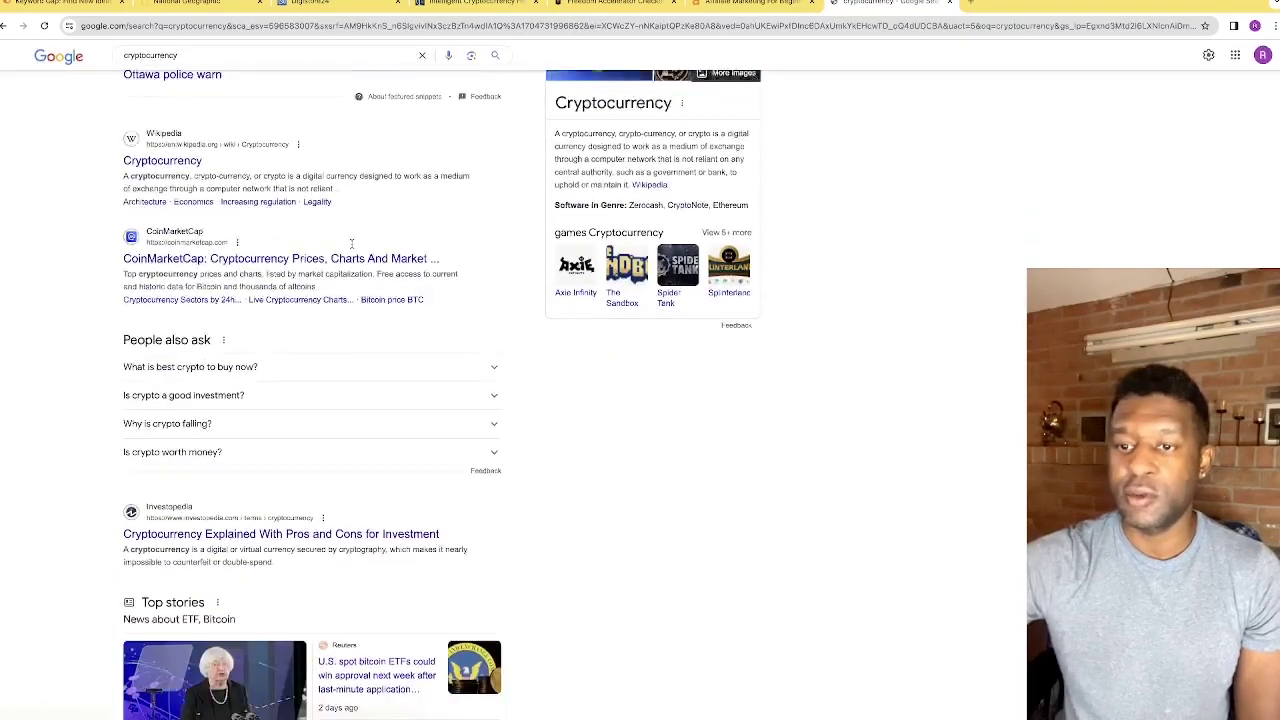
pyautogui.scroll(-10, 351, 243)
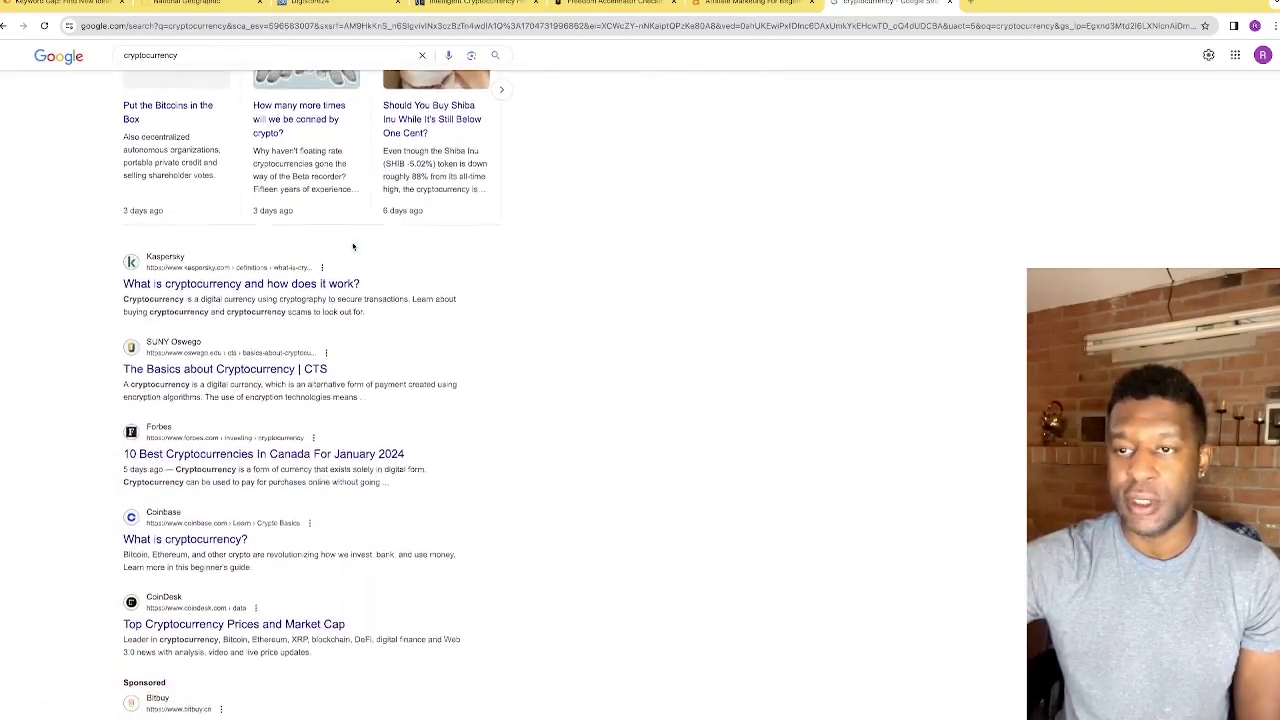
pyautogui.scroll(-1, 353, 246)
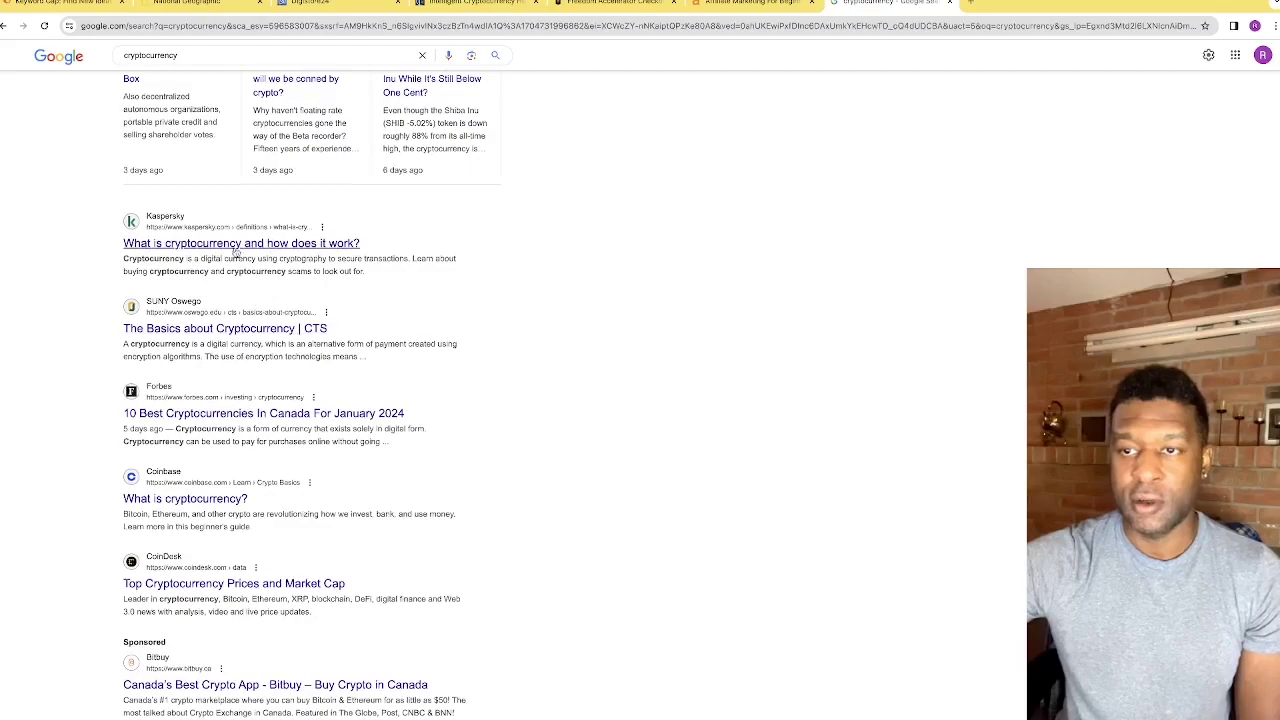
pyautogui.scroll(-1, 196, 248)
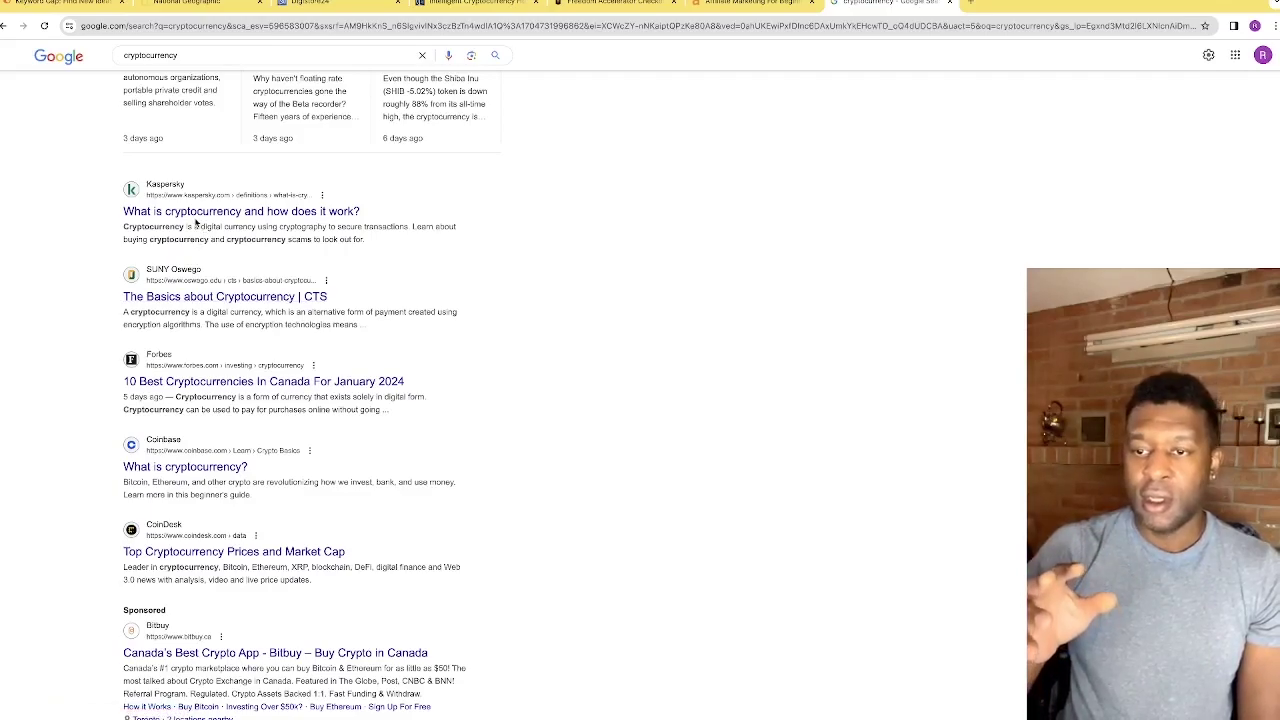
pyautogui.click(197, 552)
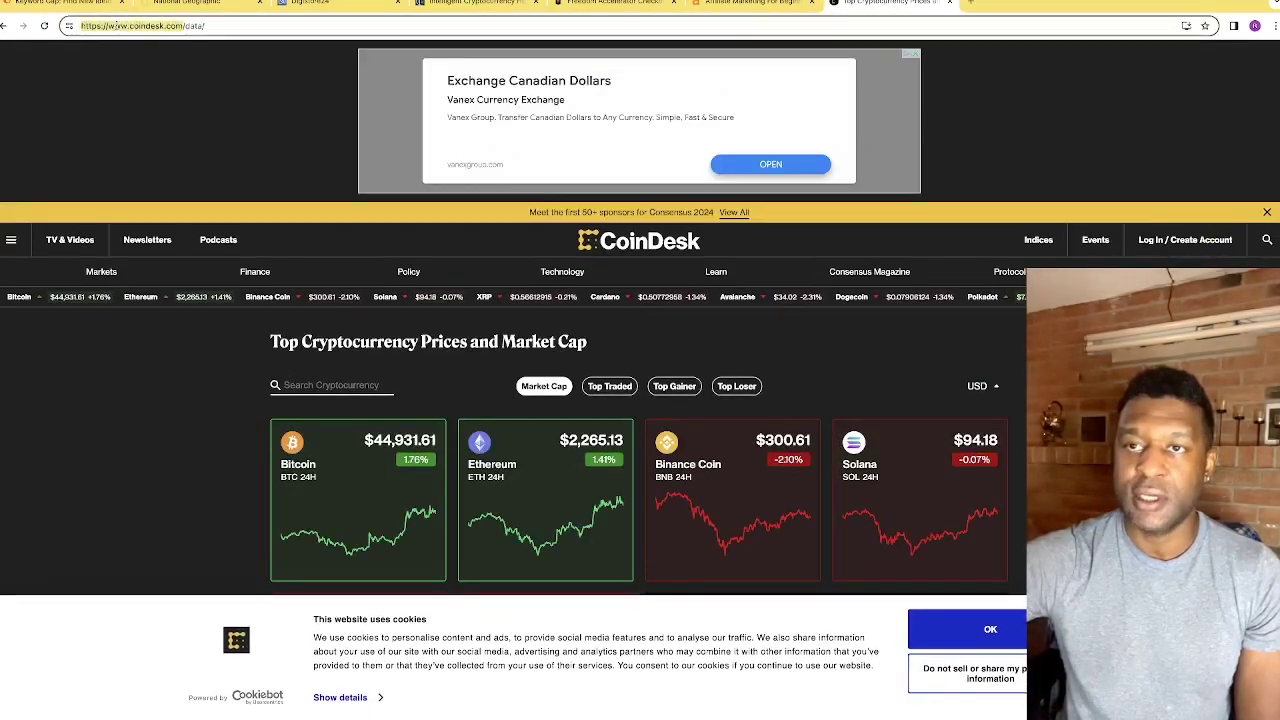
pyautogui.rightClick(122, 25)
pyautogui.click(140, 121)
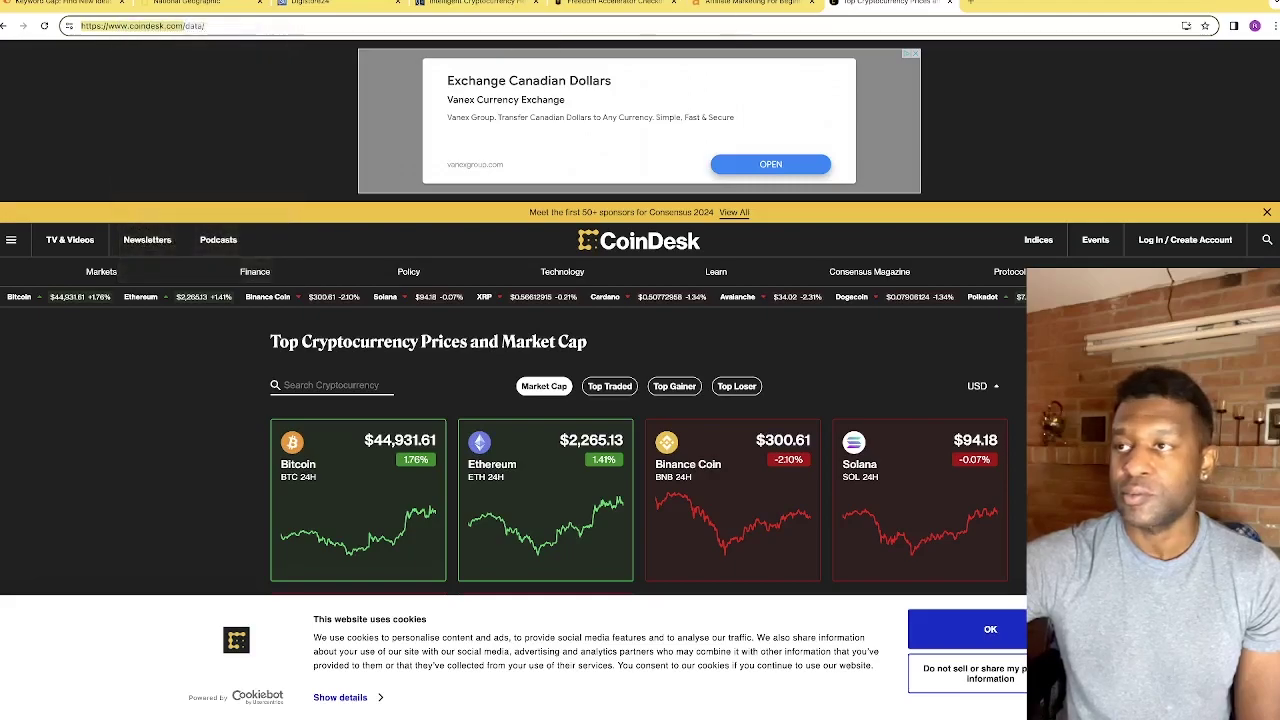
# Switch to Semrush Keyword Gap and paste the CoinDesk address as the first competitor domain.
pyautogui.click(85, 3)
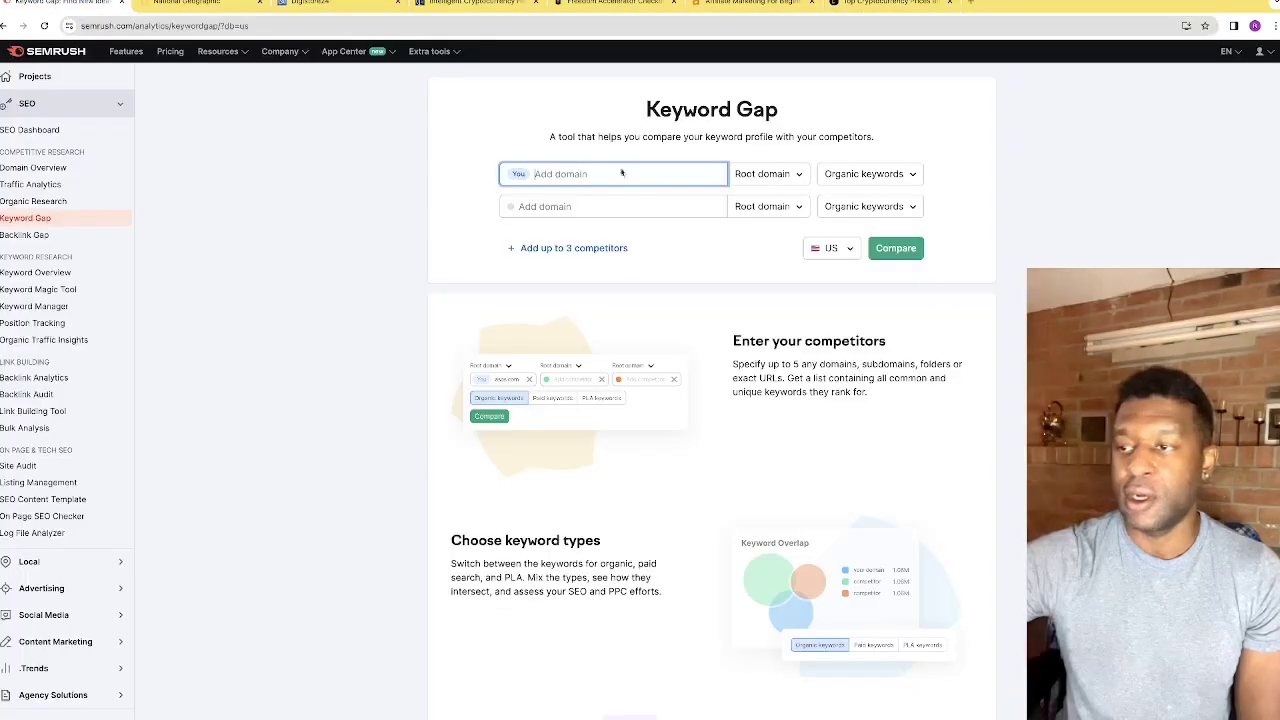
pyautogui.click(552, 206)
pyautogui.rightClick(557, 207)
pyautogui.click(571, 288)
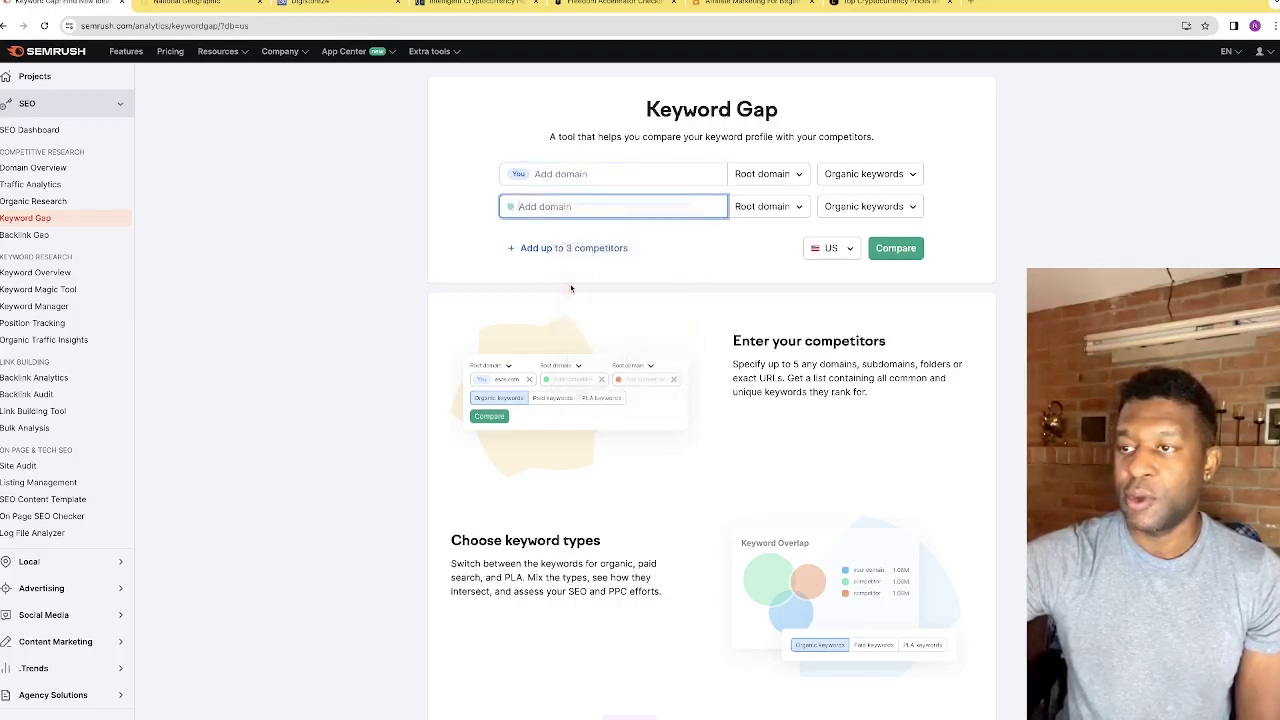
pyautogui.click(885, 4)
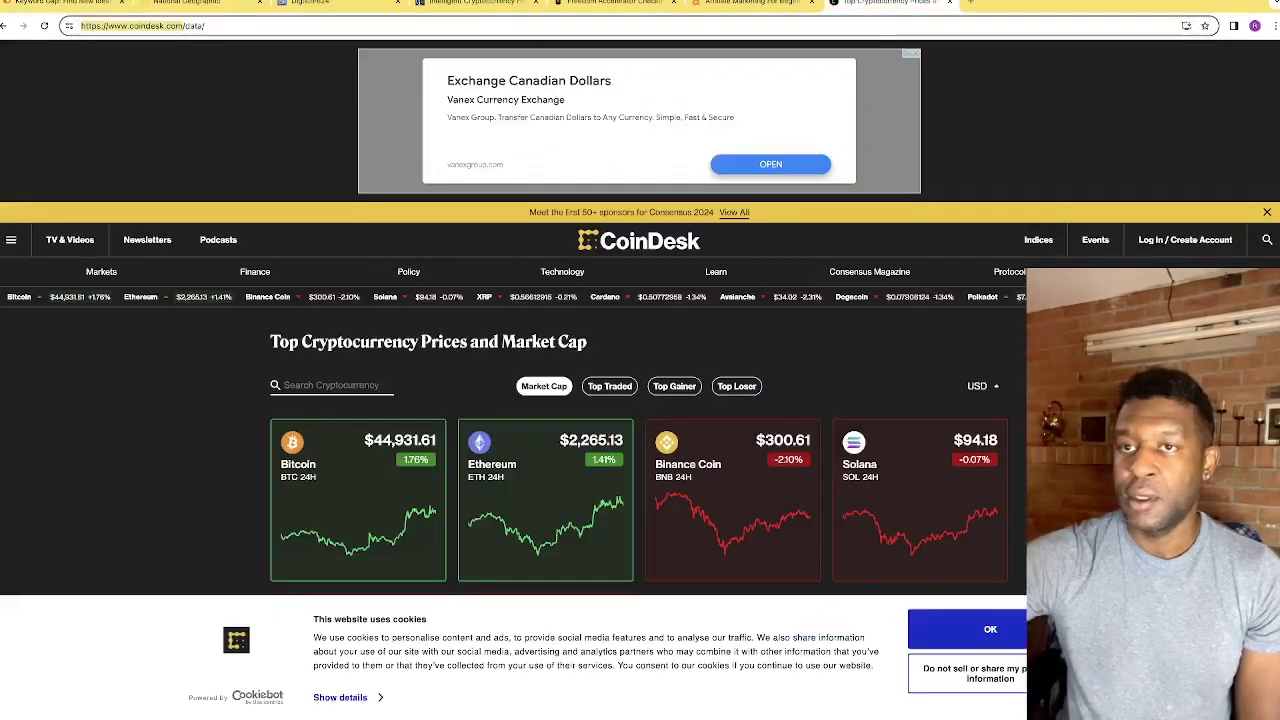
pyautogui.click(4, 25)
pyautogui.scroll(-1, 338, 410)
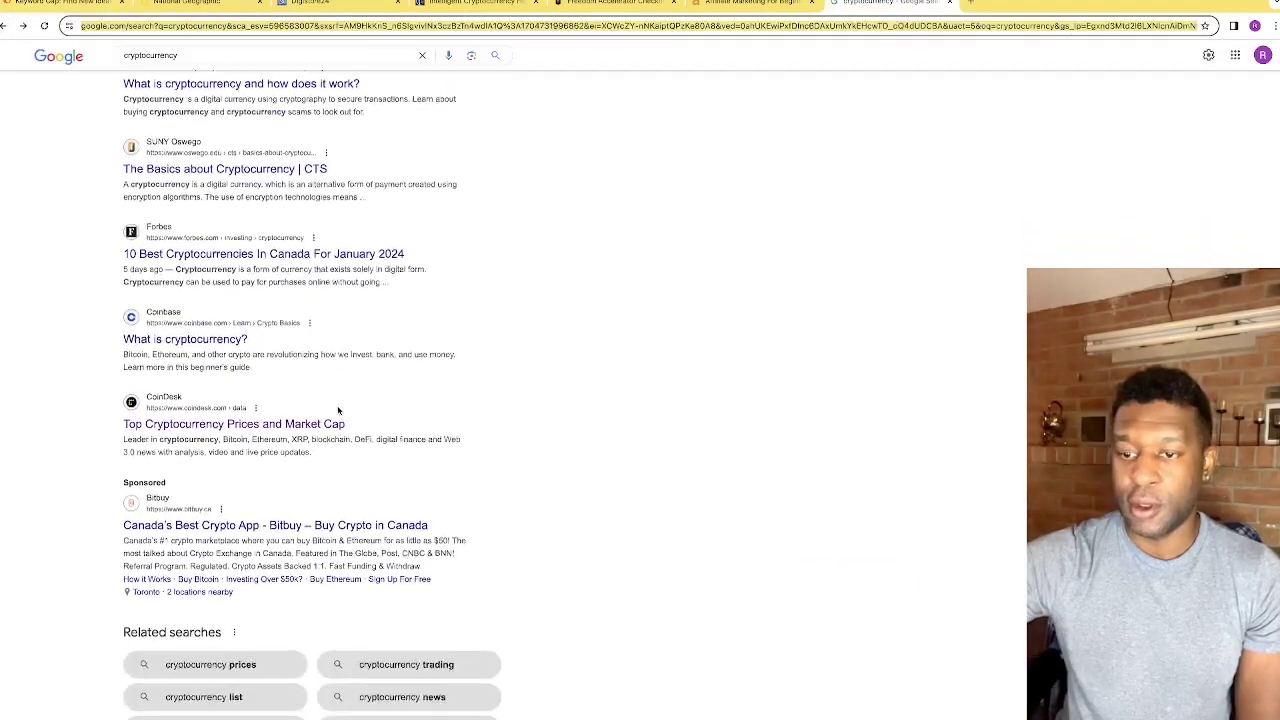
pyautogui.scroll(-1, 338, 410)
pyautogui.scroll(-2, 199, 447)
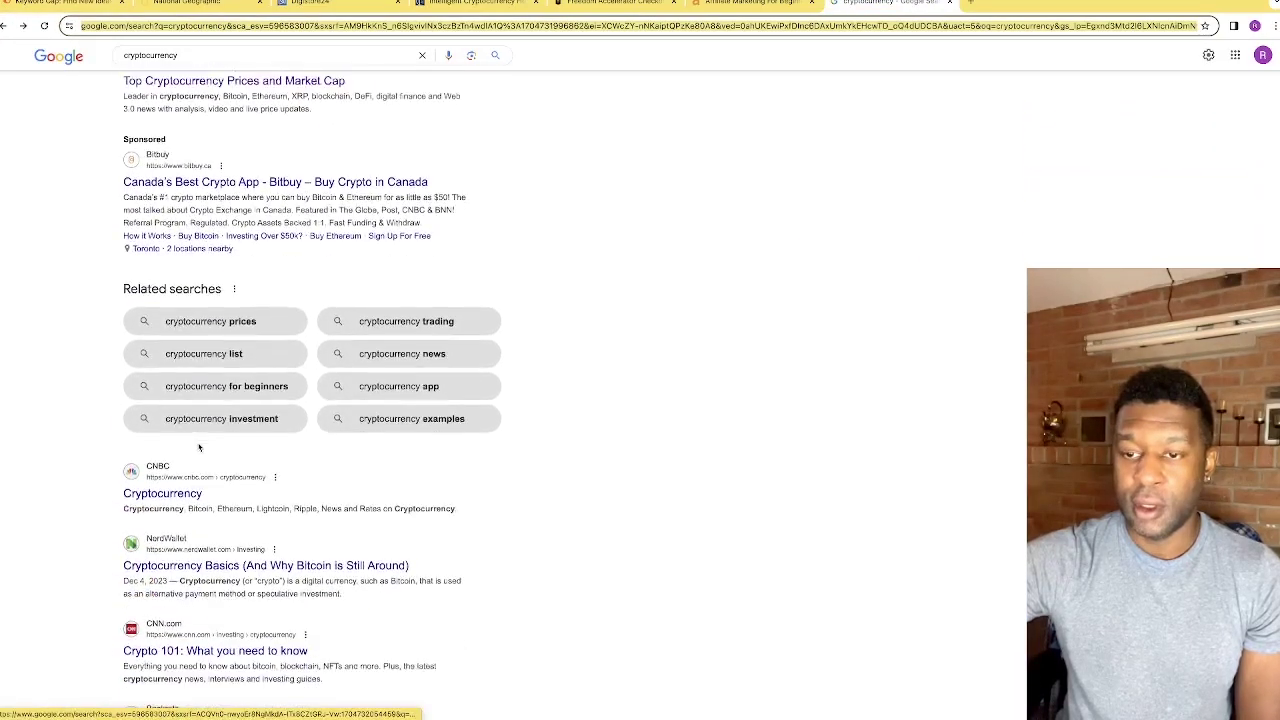
pyautogui.scroll(-2, 199, 447)
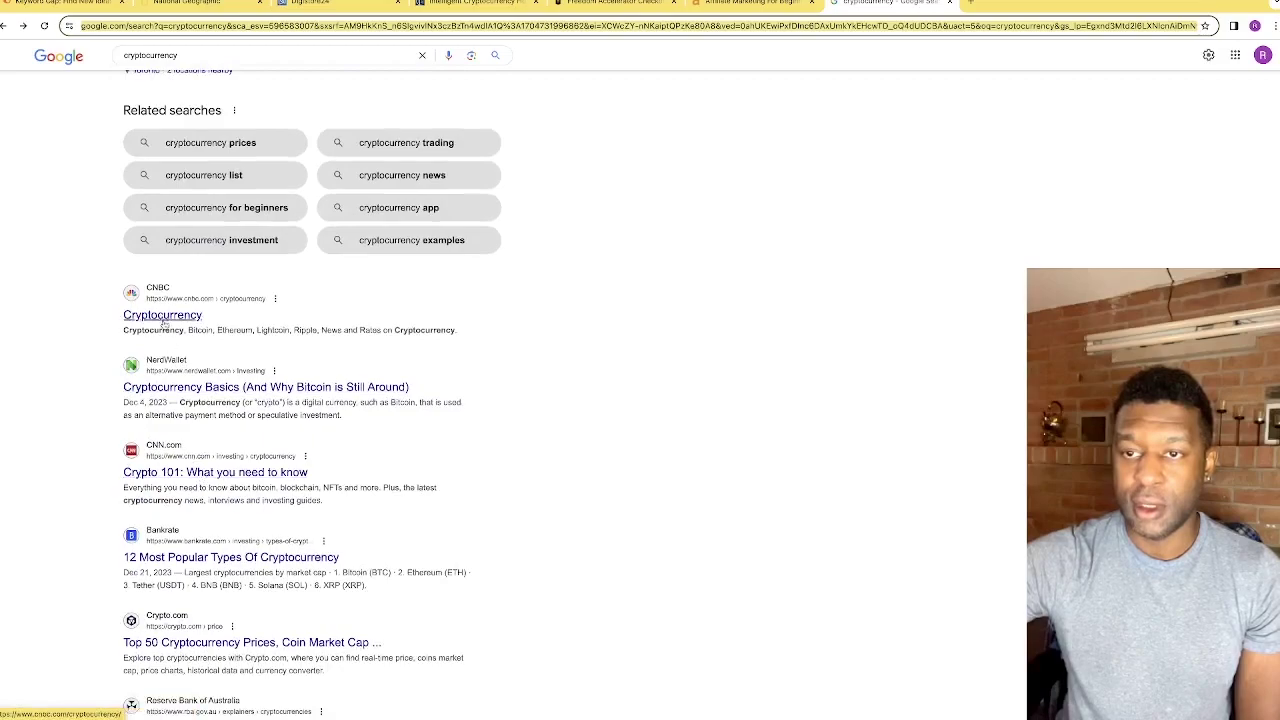
pyautogui.click(186, 387)
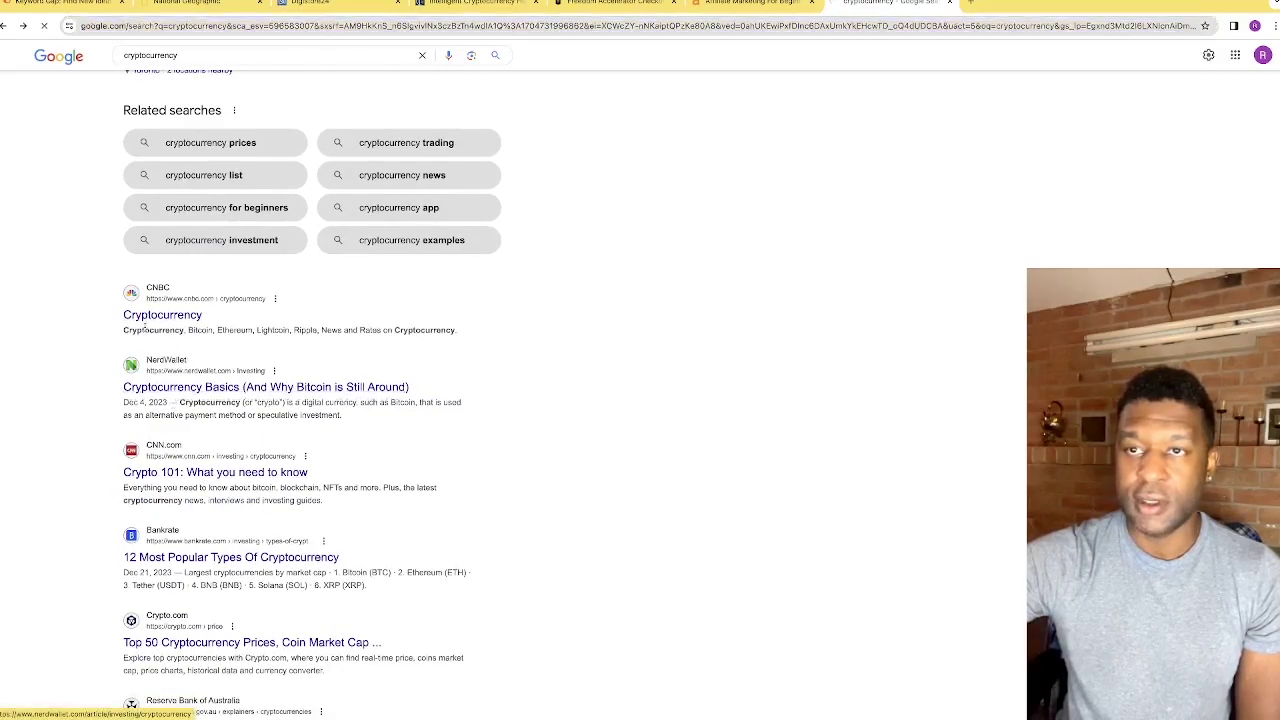
pyautogui.click(133, 26)
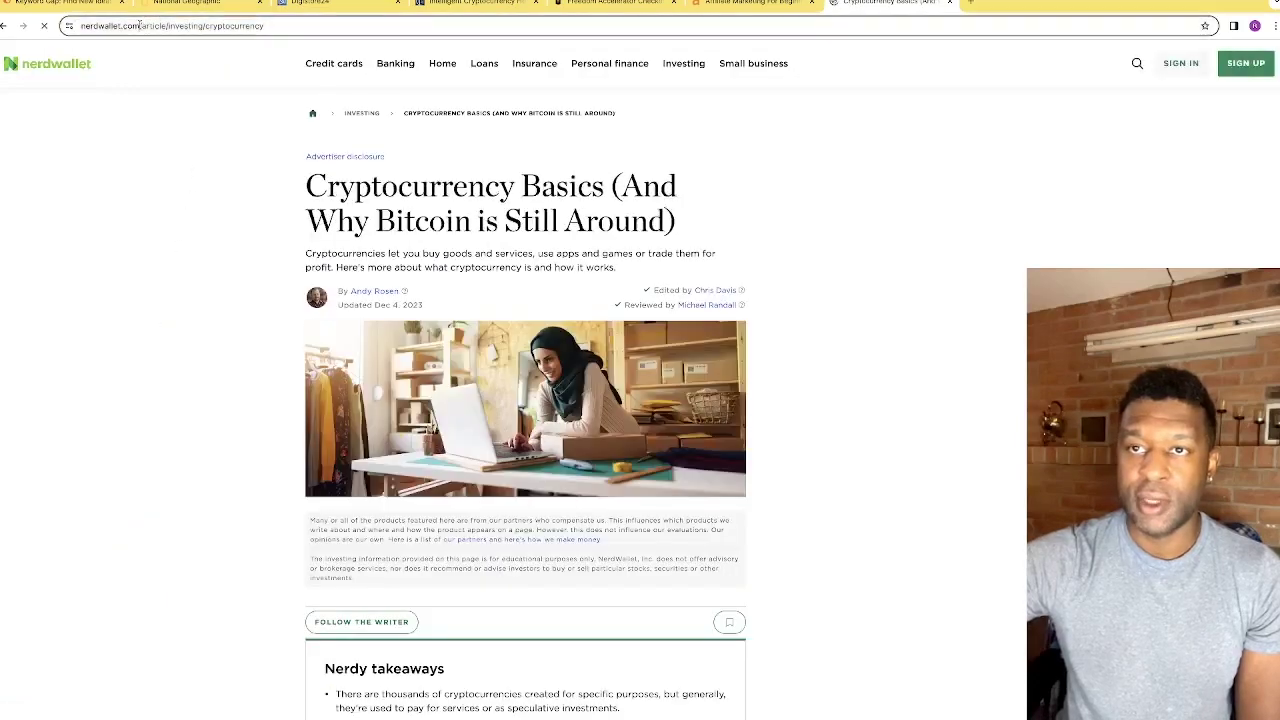
pyautogui.rightClick(152, 27)
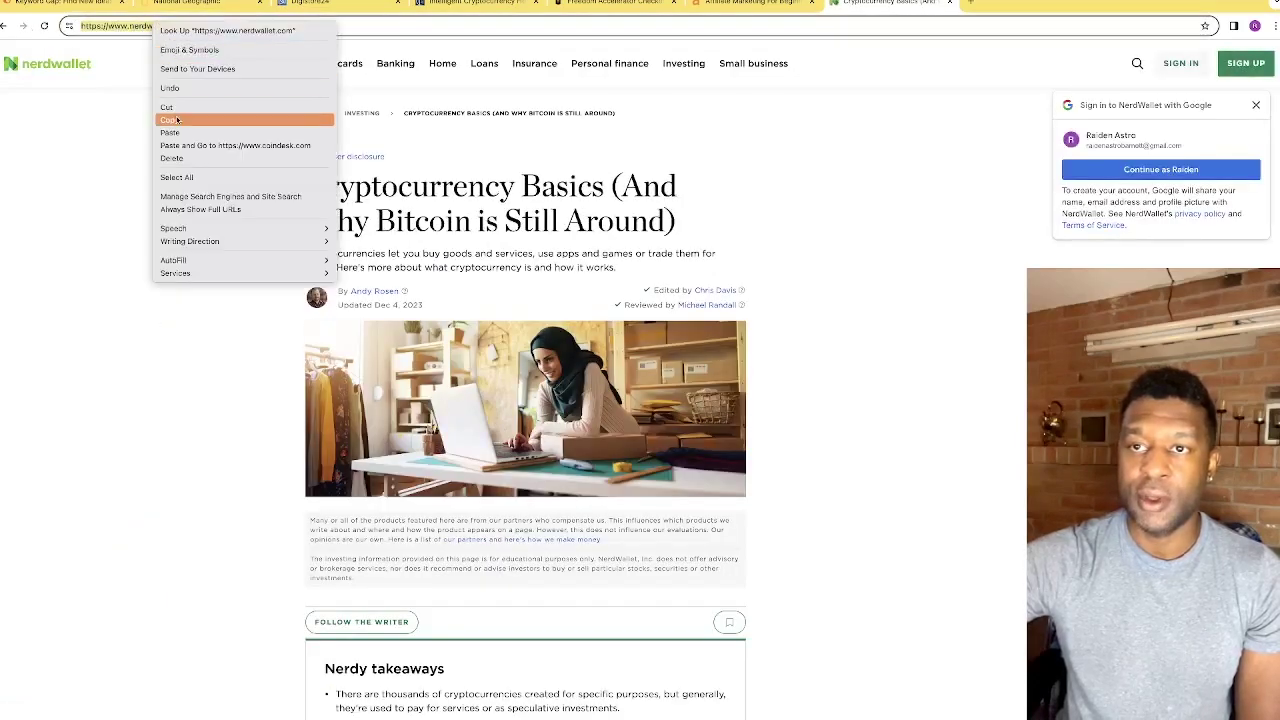
pyautogui.click(170, 118)
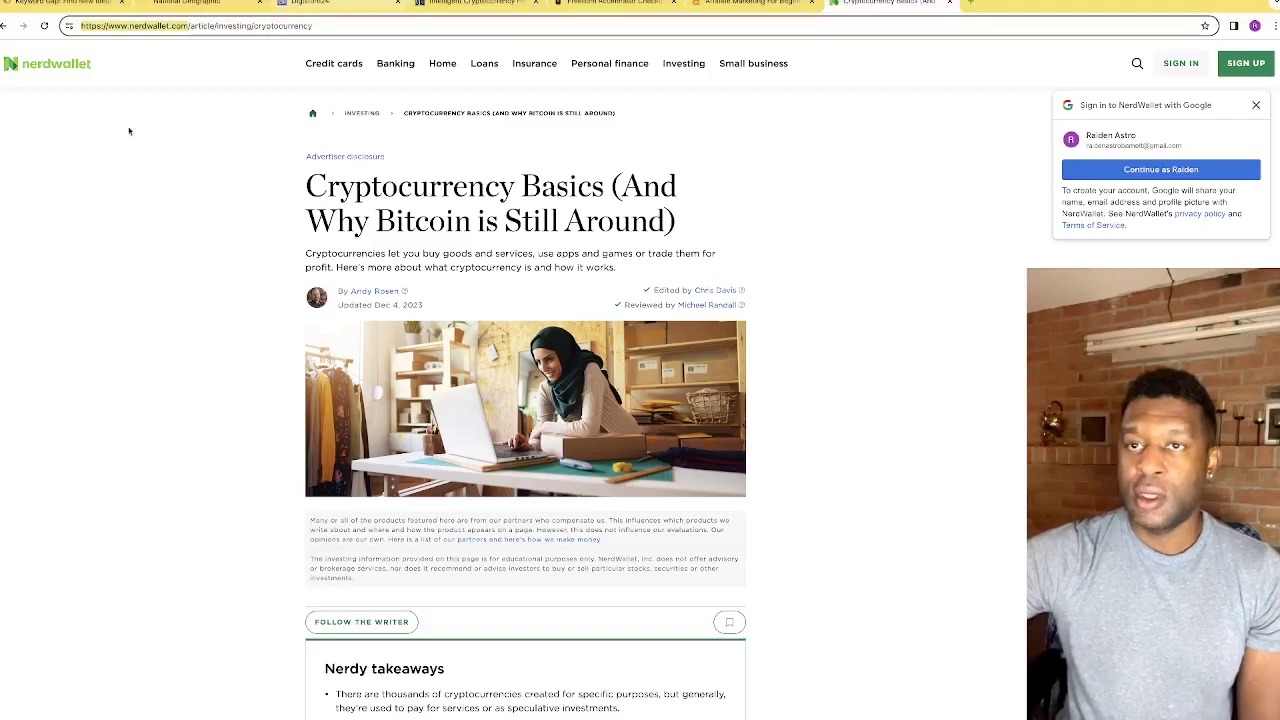
# Switch to Semrush Keyword Gap, add more competitor fields and paste the NerdWallet address as the second competitor domain.
pyautogui.click(65, 3)
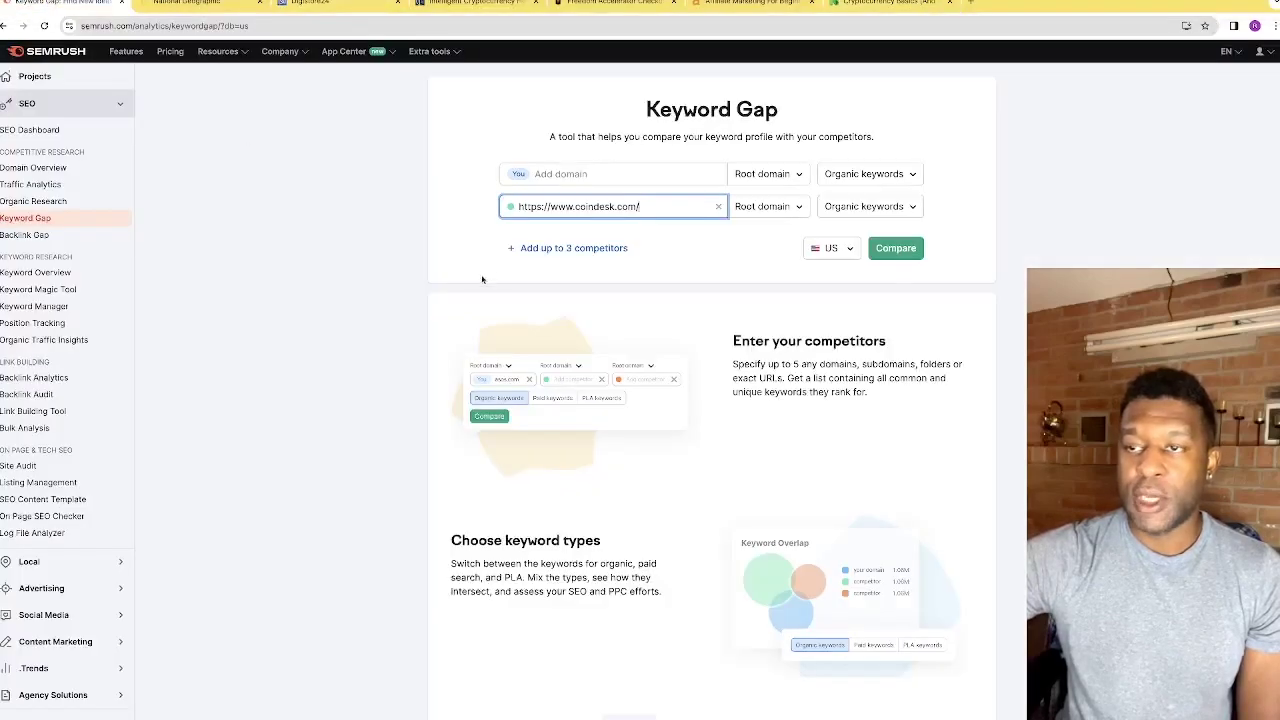
pyautogui.click(528, 249)
pyautogui.click(541, 252)
pyautogui.rightClick(543, 246)
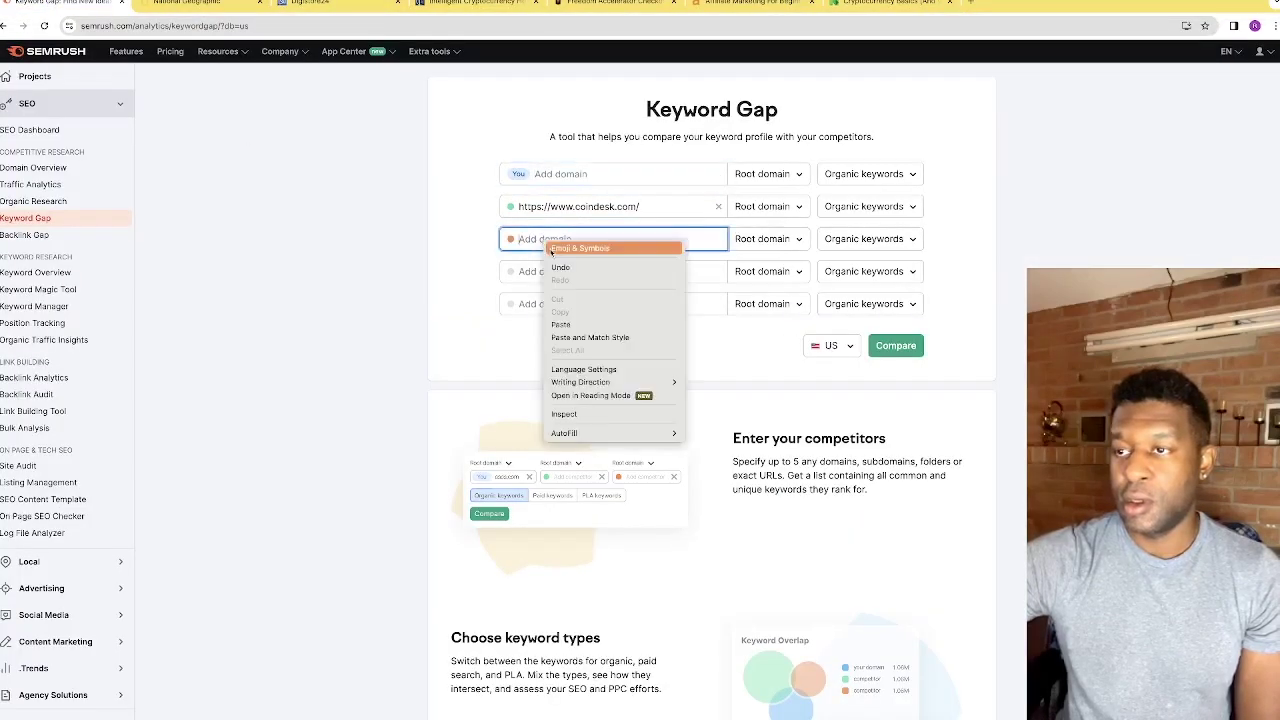
pyautogui.click(570, 325)
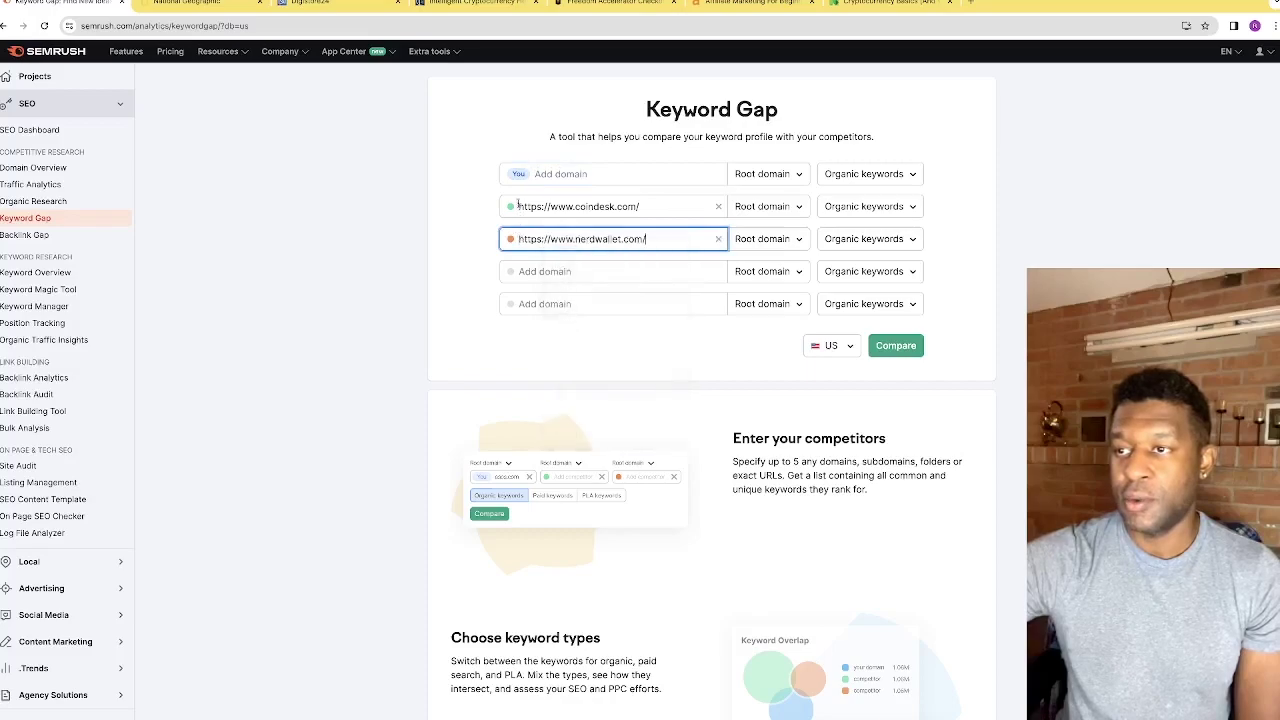
pyautogui.click(885, 4)
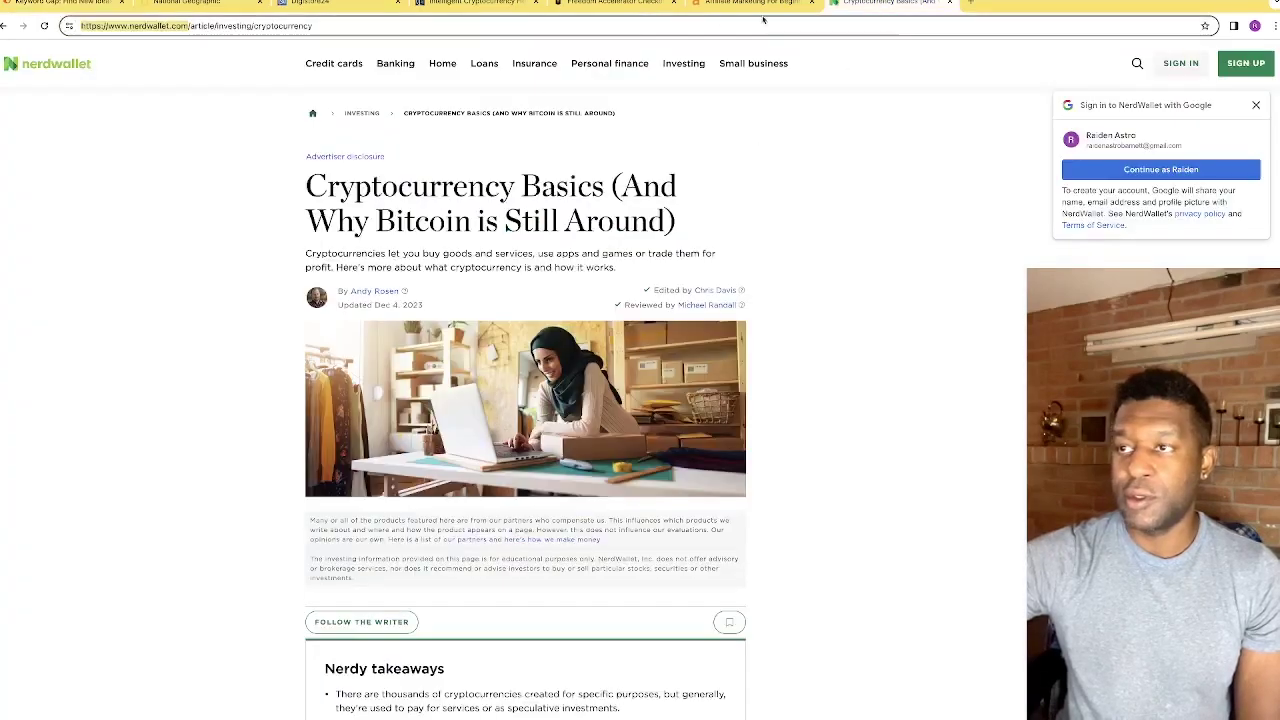
pyautogui.click(5, 25)
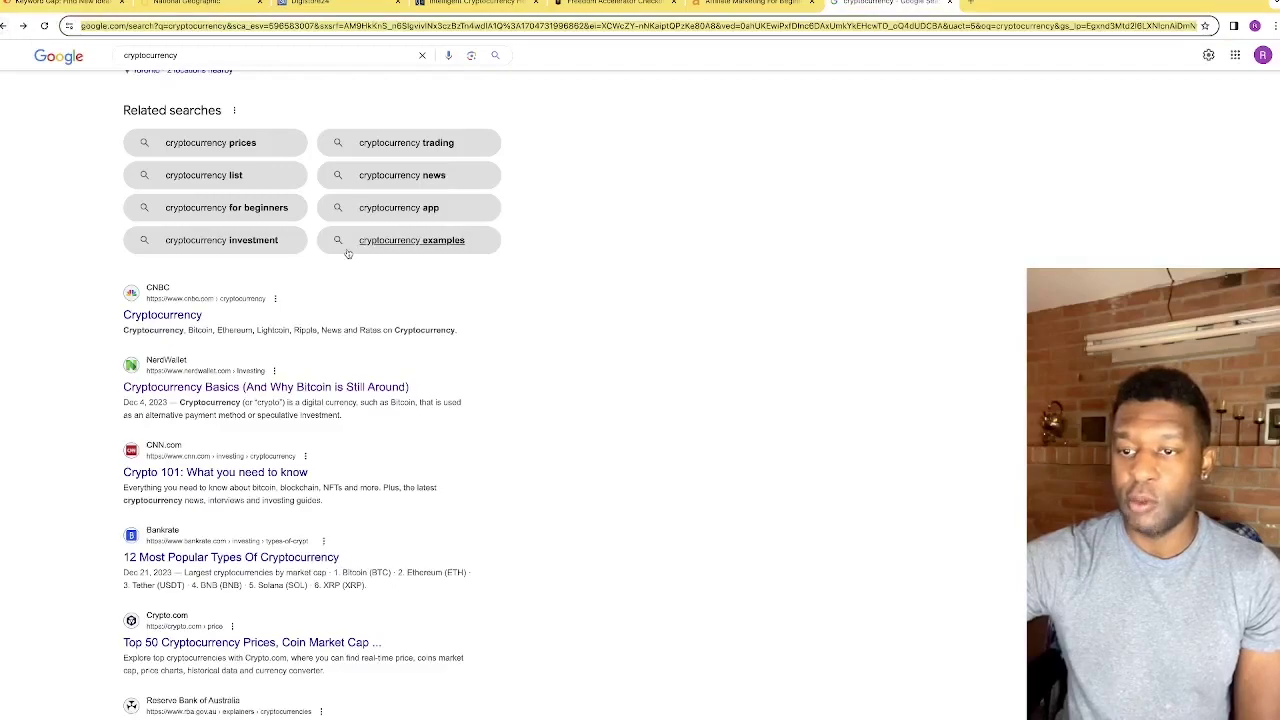
pyautogui.scroll(-2, 278, 472)
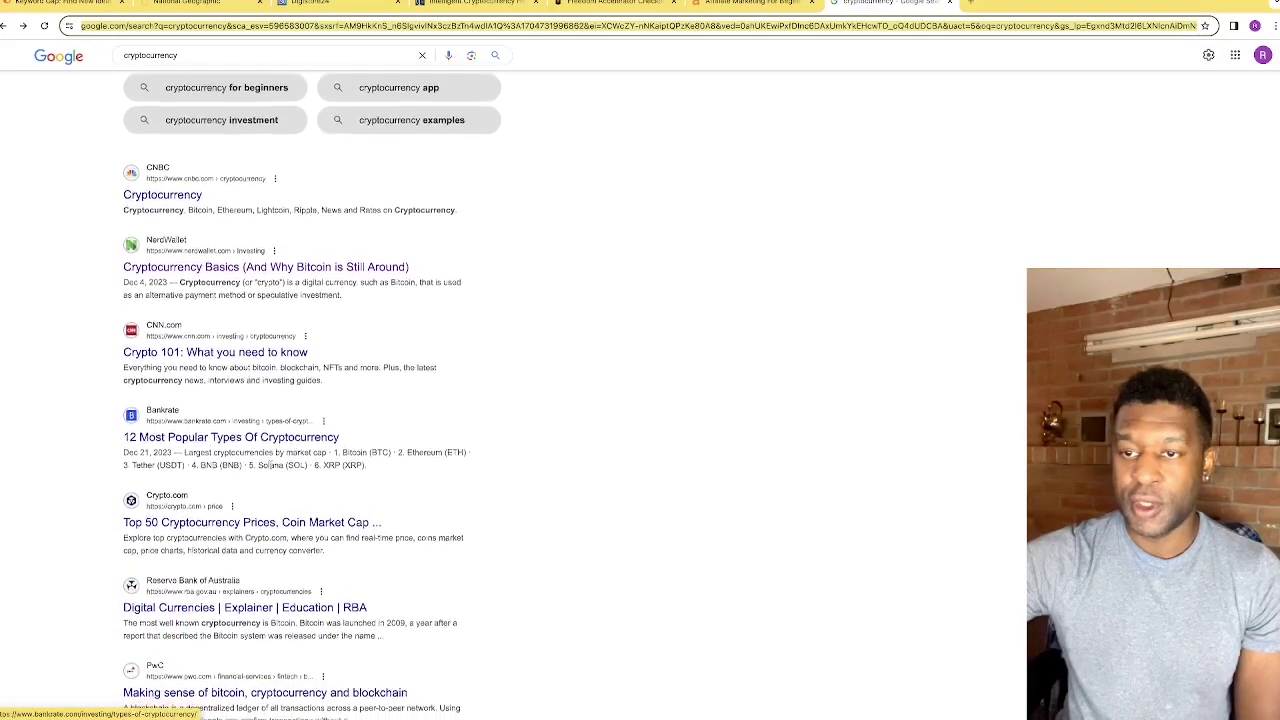
pyautogui.click(236, 522)
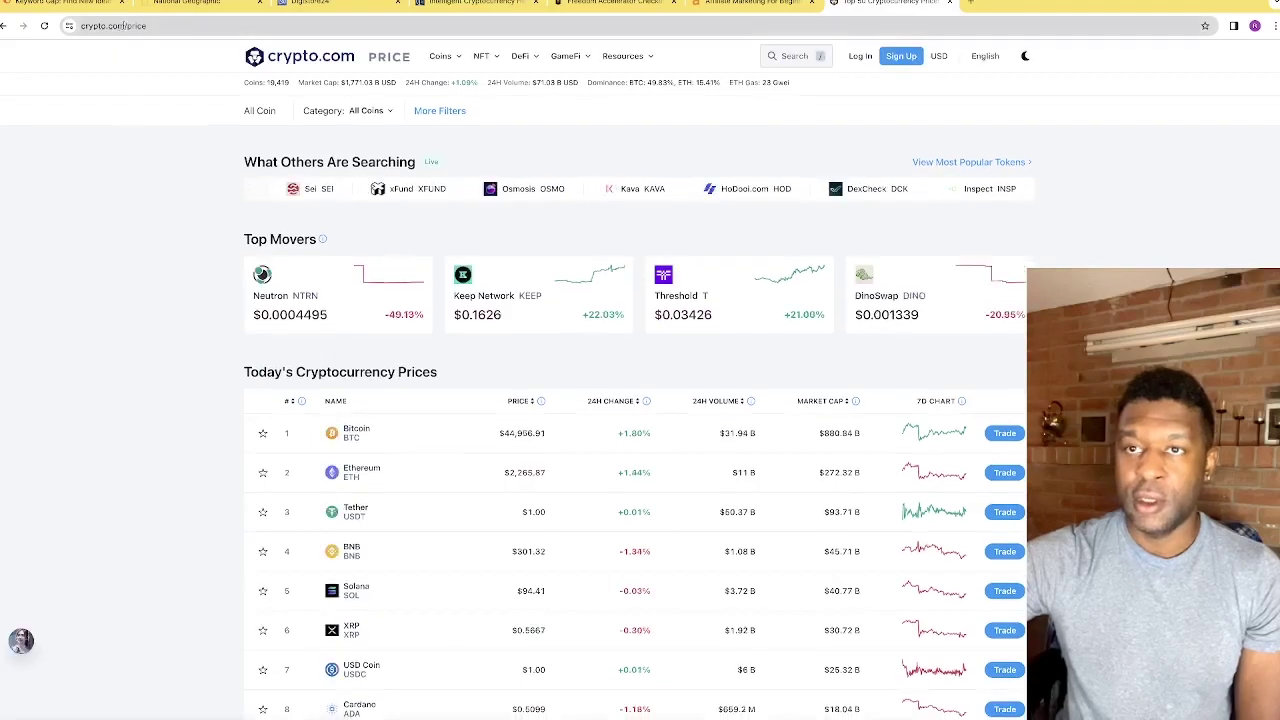
pyautogui.click(100, 25)
pyautogui.rightClick(104, 24)
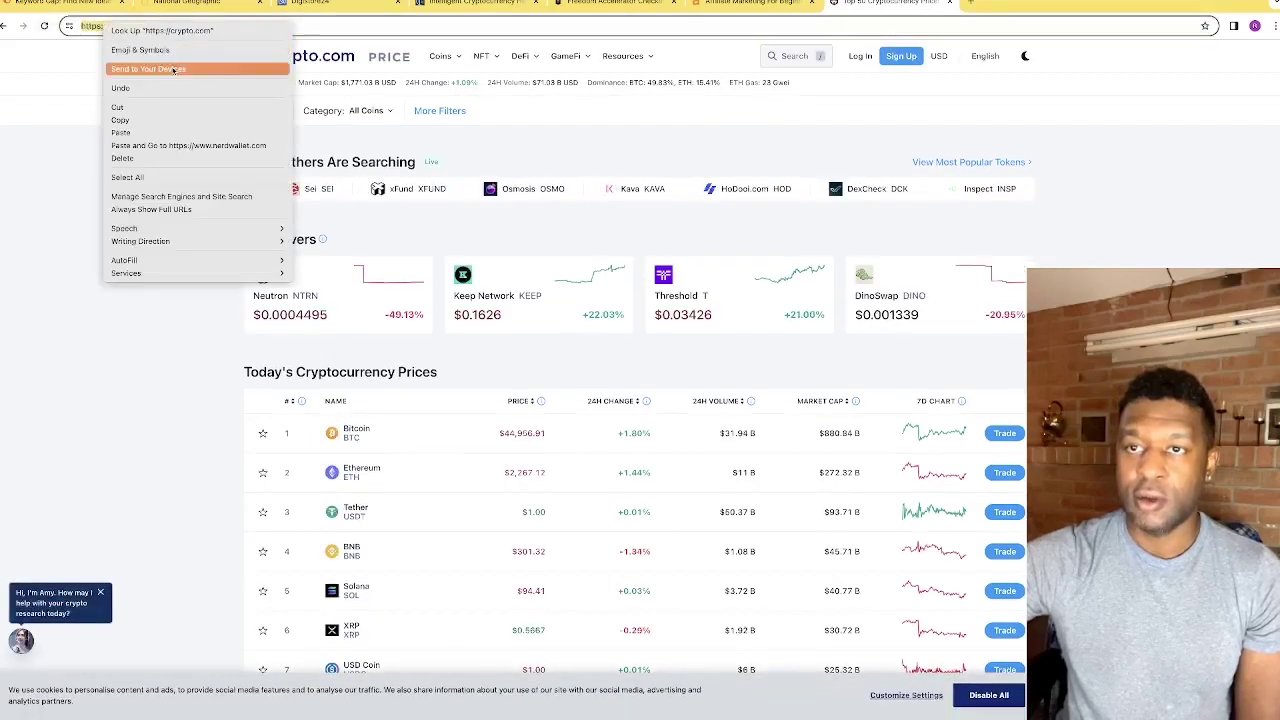
pyautogui.click(171, 119)
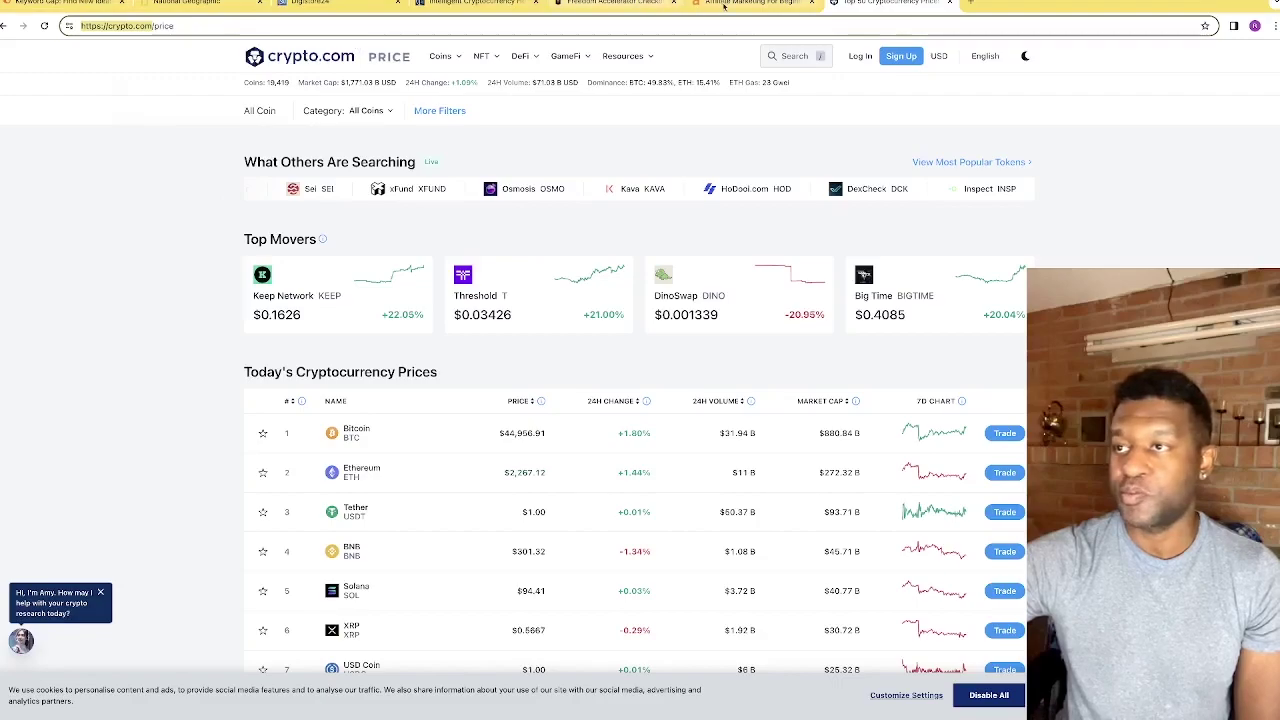
# Return to Semrush Keyword Gap and paste the Crypto.com address as the third competitor domain.
pyautogui.hotkey('ctrl', '1')
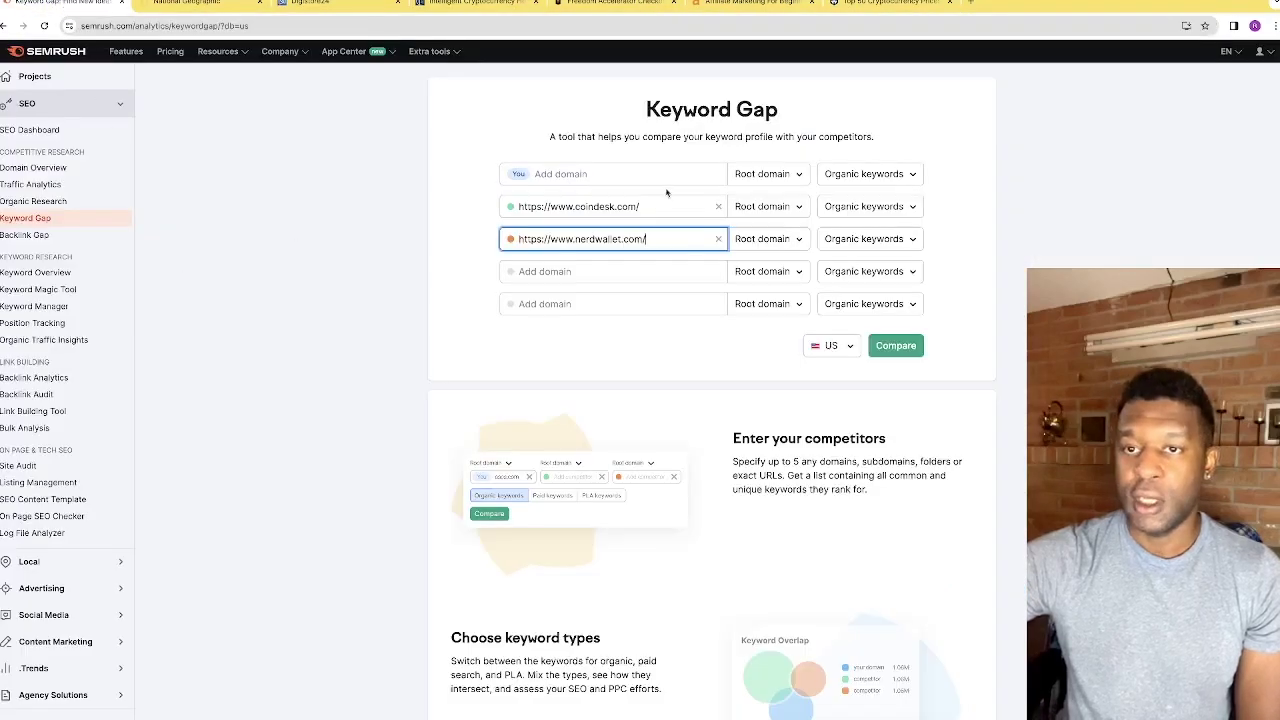
pyautogui.click(559, 274)
pyautogui.rightClick(560, 272)
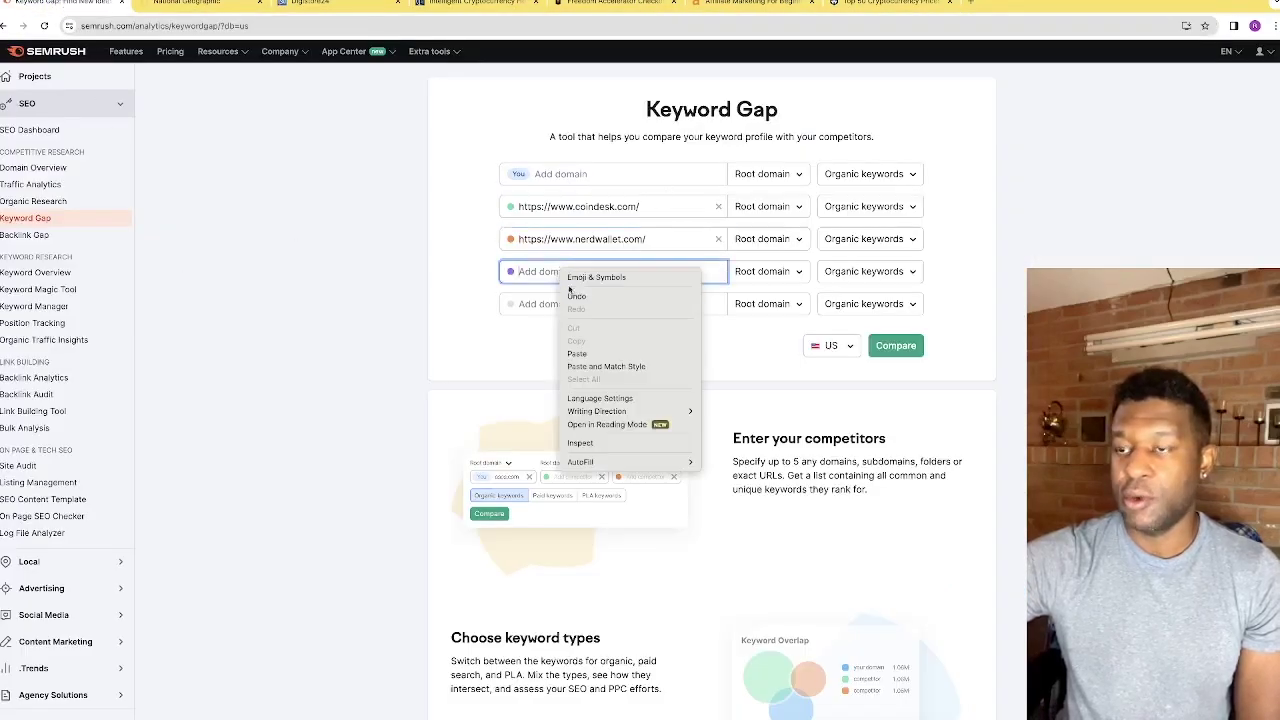
pyautogui.click(603, 350)
# Enter seocollege.org as your own domain and run the comparison against the three cryptocurrency competitors.
pyautogui.click(563, 177)
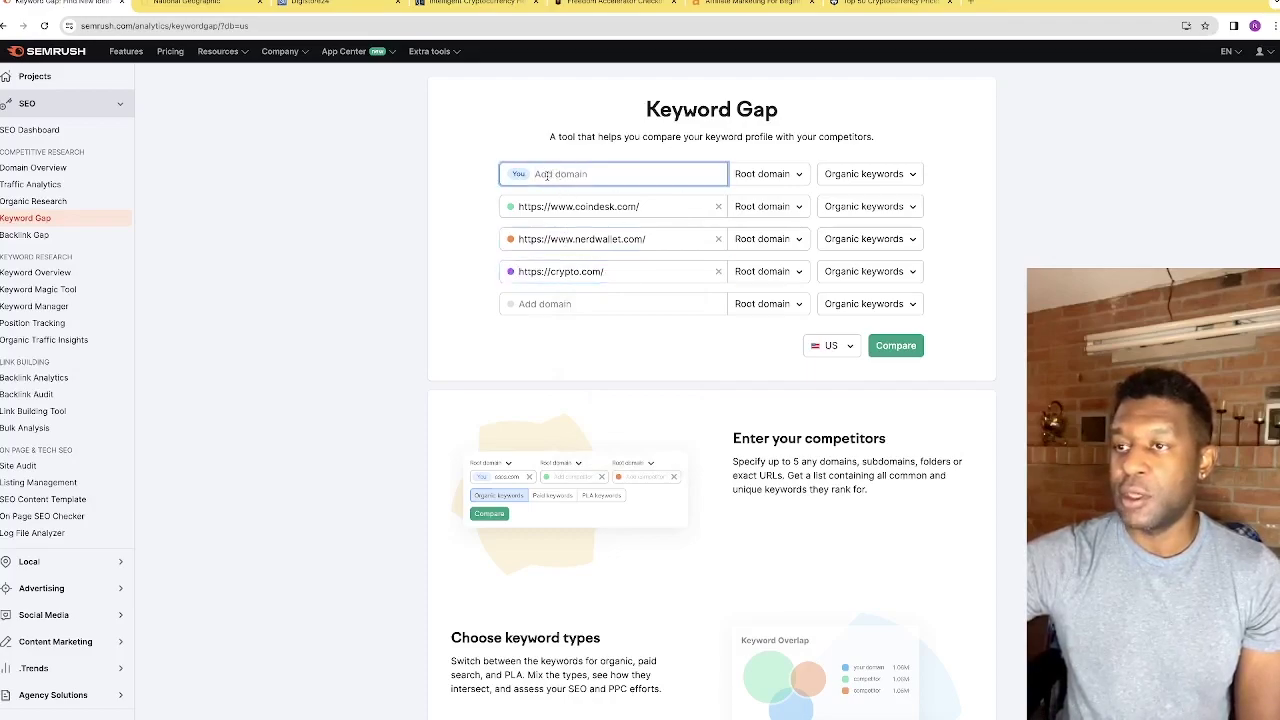
pyautogui.write('s')
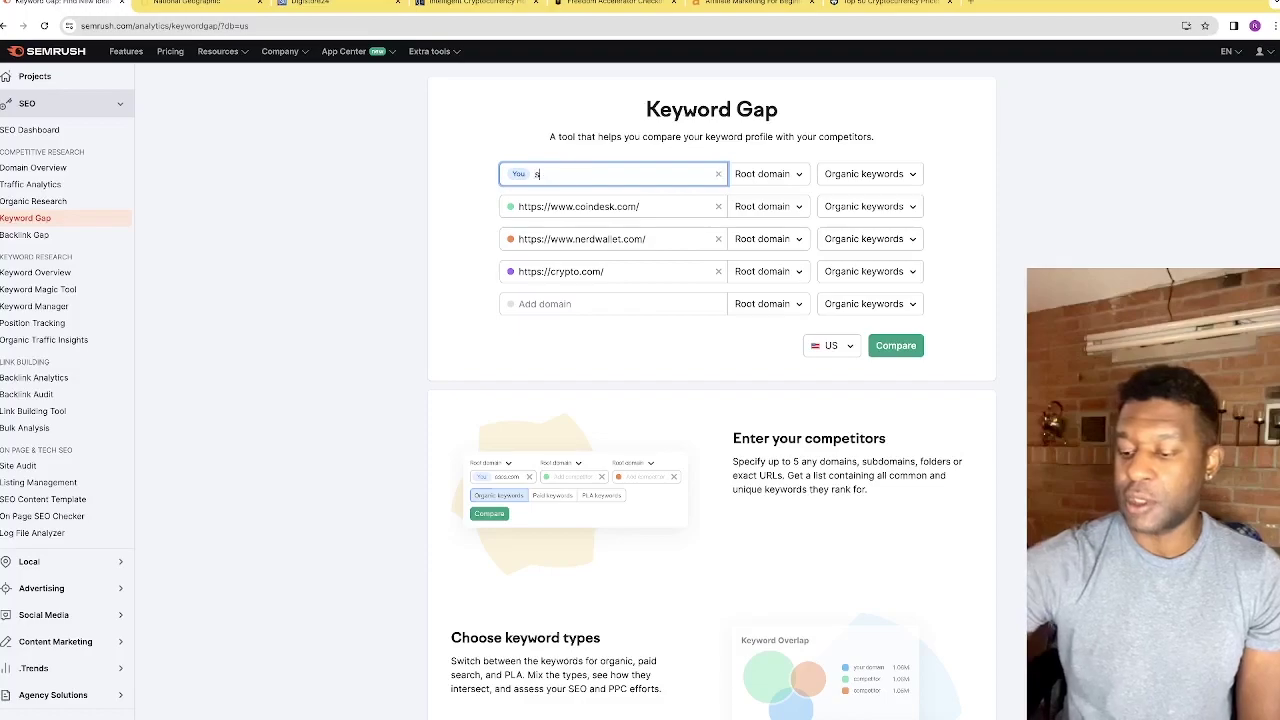
pyautogui.write('eoco')
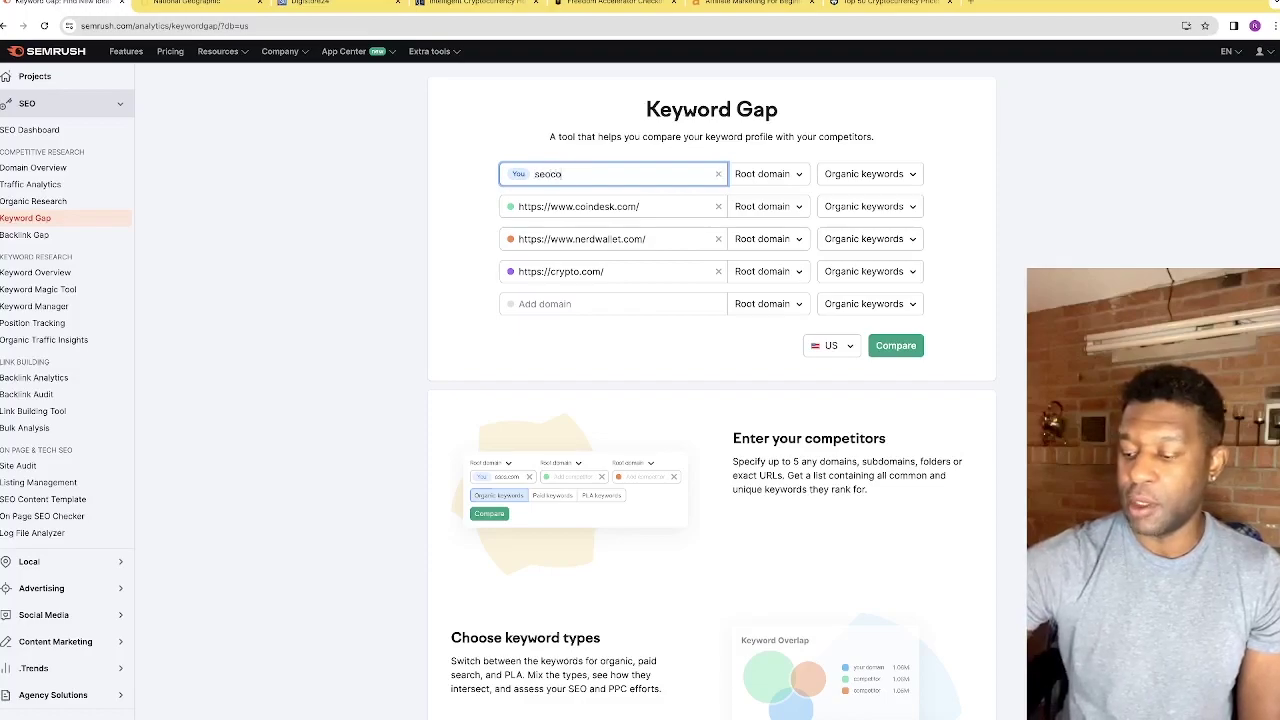
pyautogui.write('llege')
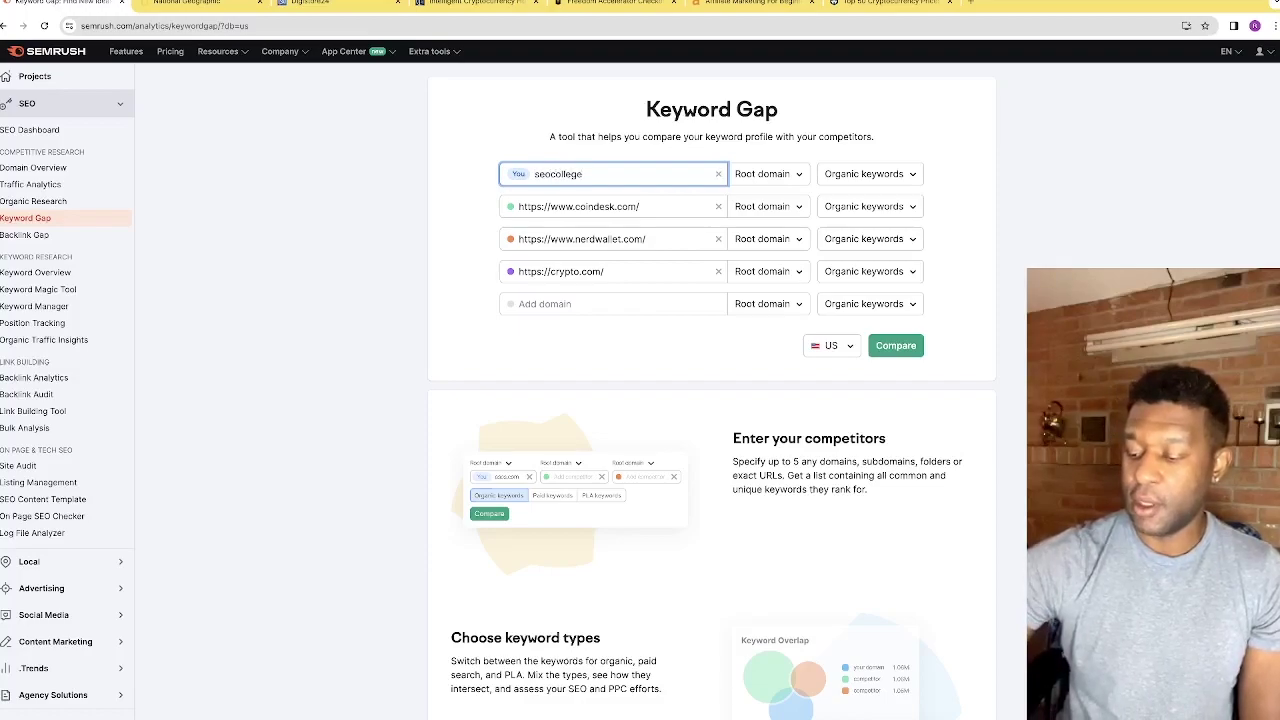
pyautogui.write('.or')
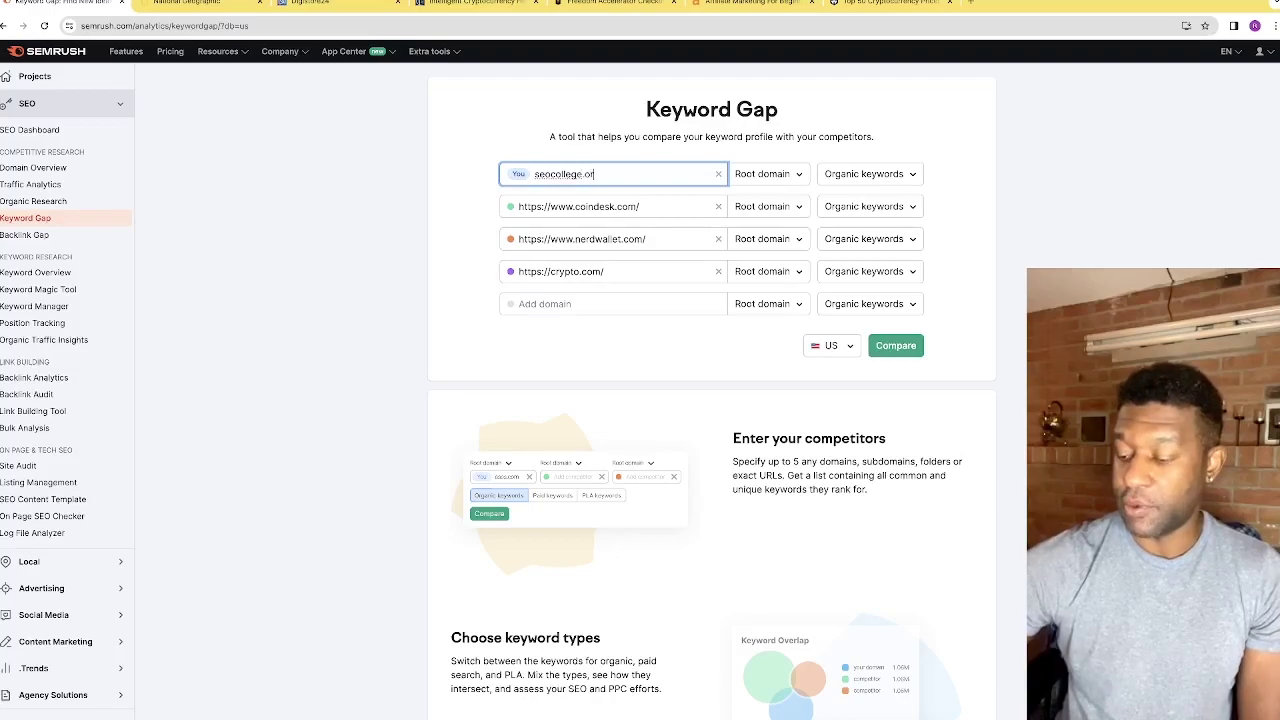
pyautogui.write('g')
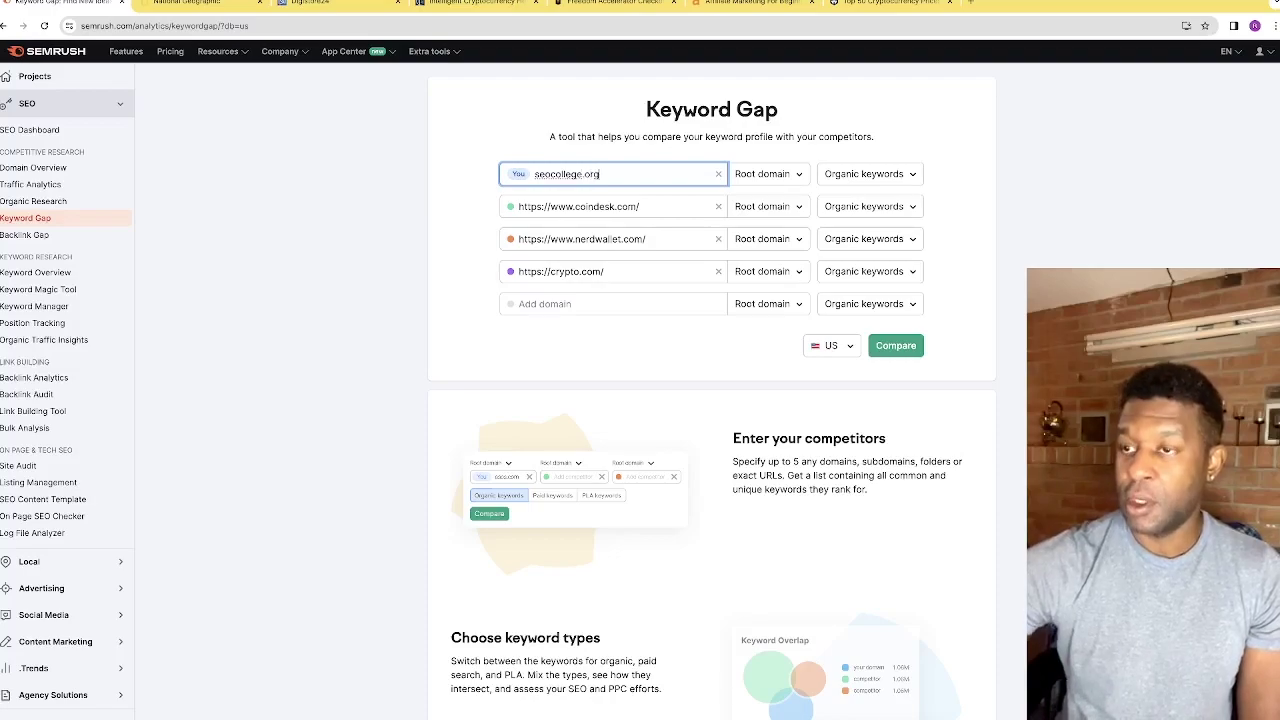
pyautogui.click(887, 349)
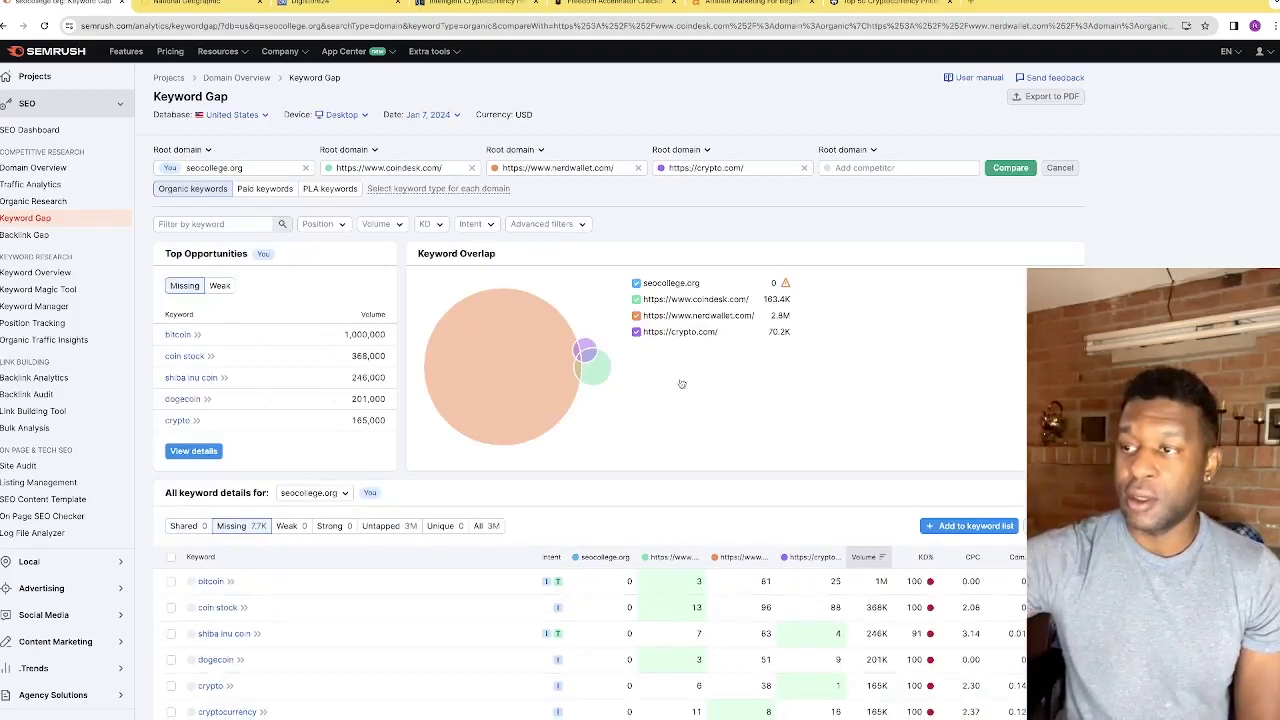
# Filter the missing keywords by a custom keyword difficulty range of 0 to 10.
pyautogui.scroll(-3, 809, 288)
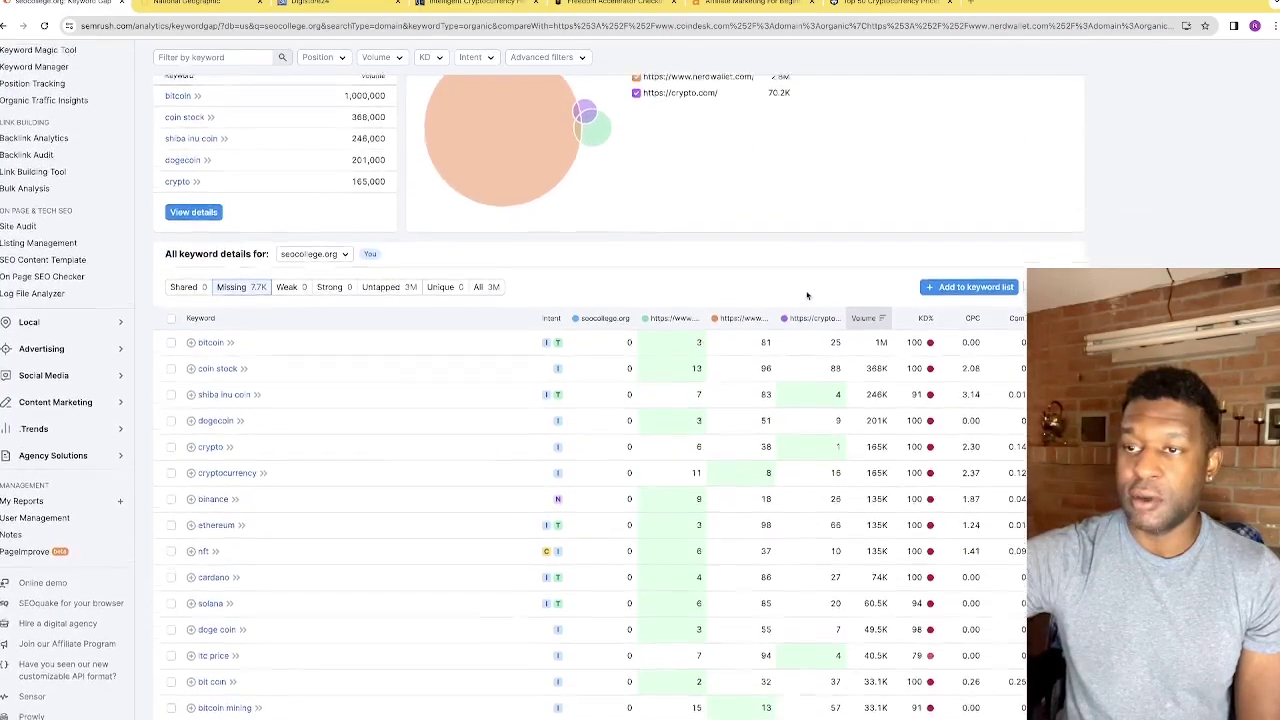
pyautogui.scroll(-1, 808, 295)
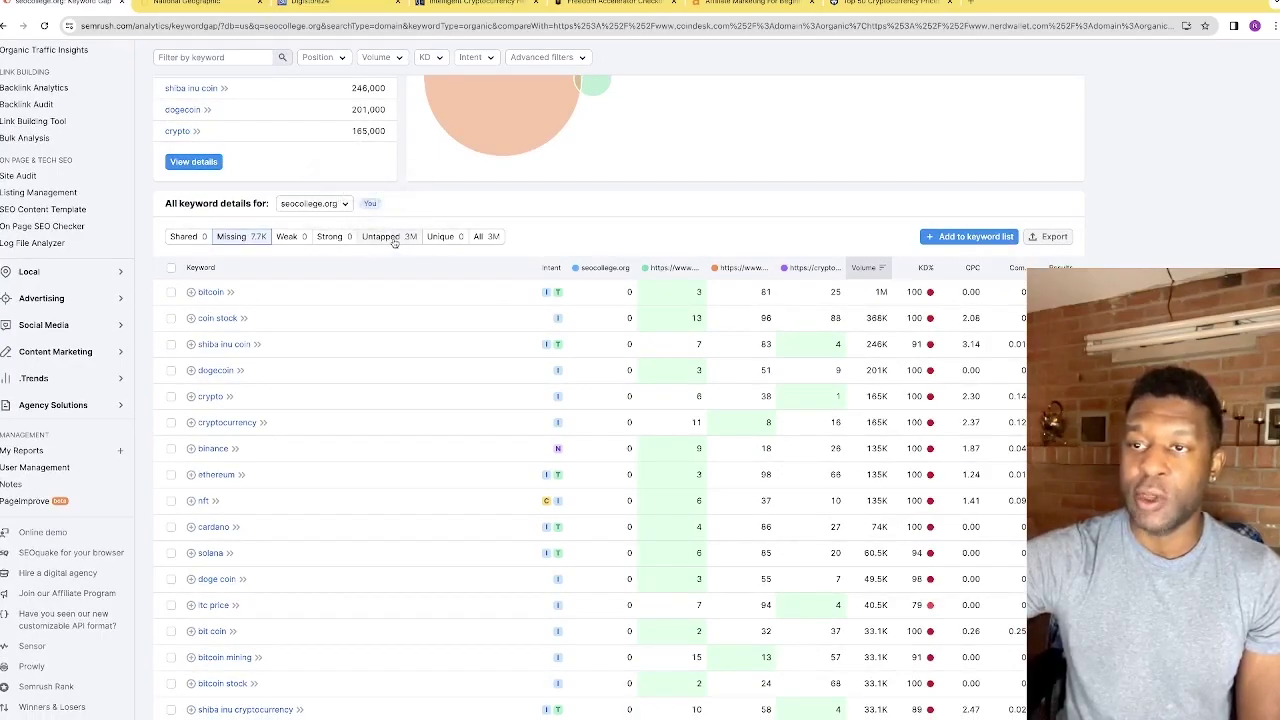
pyautogui.scroll(3, 397, 243)
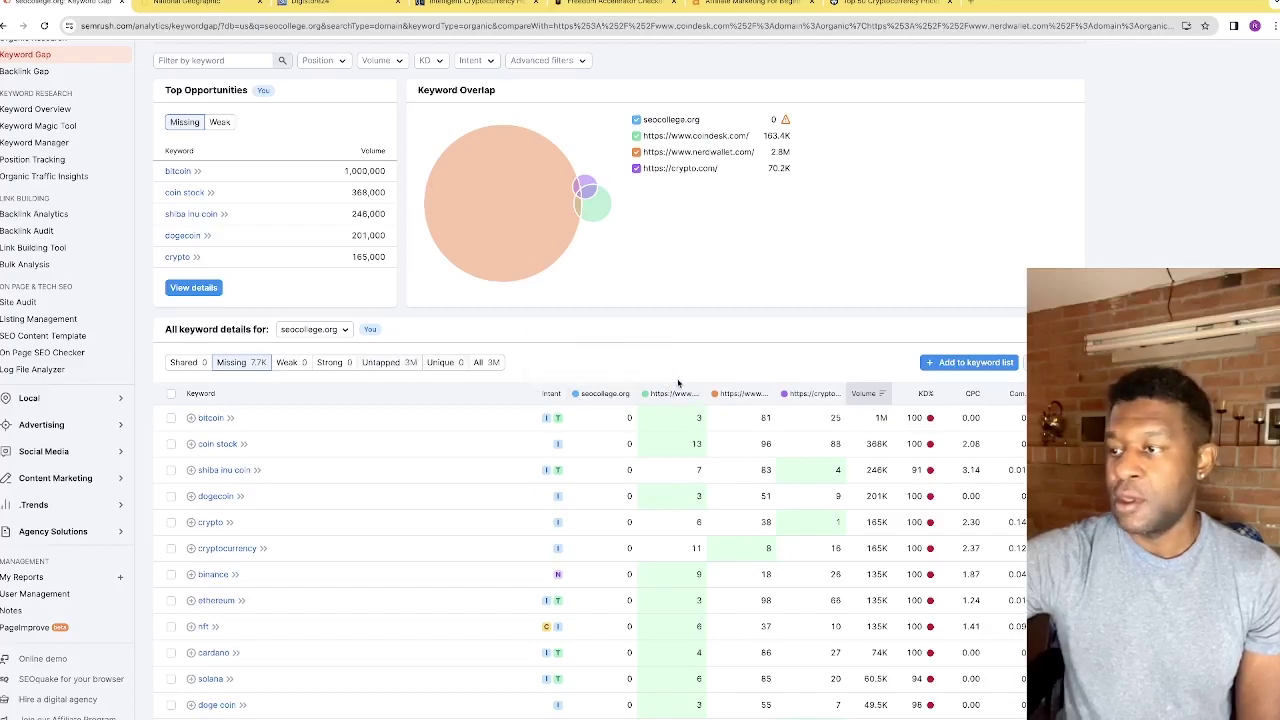
pyautogui.scroll(2, 445, 364)
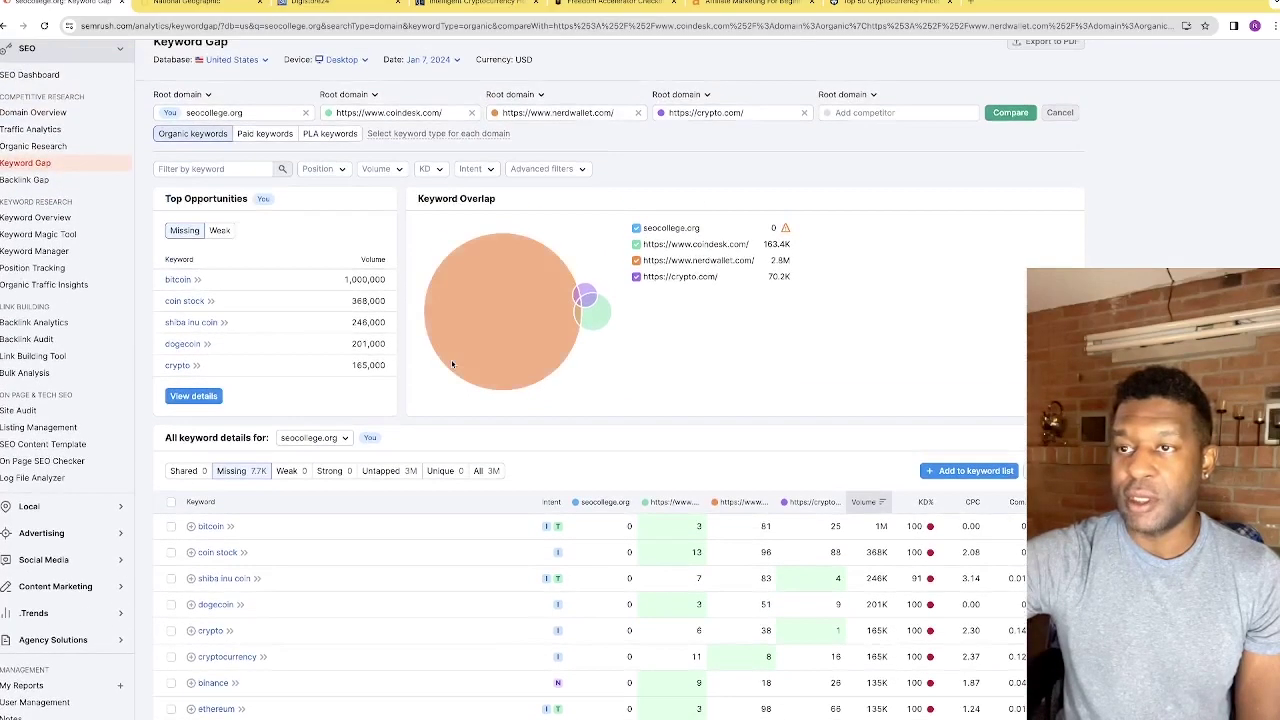
pyautogui.click(431, 166)
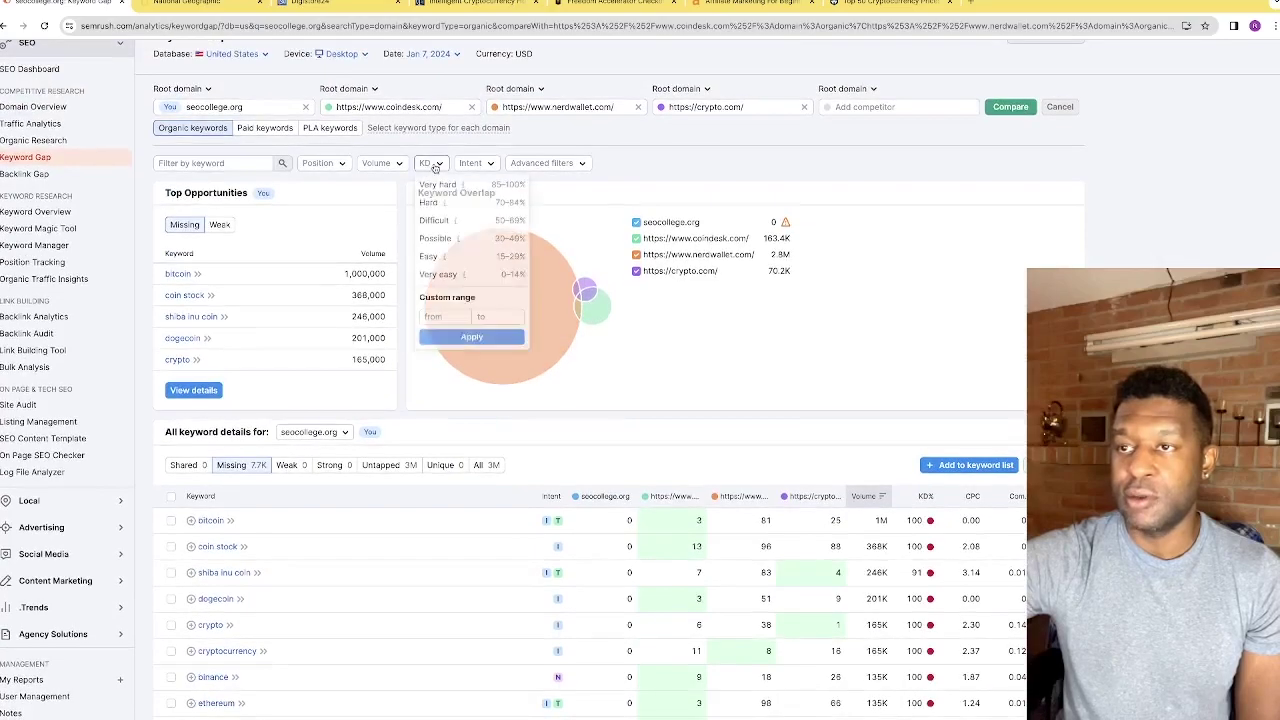
pyautogui.click(450, 322)
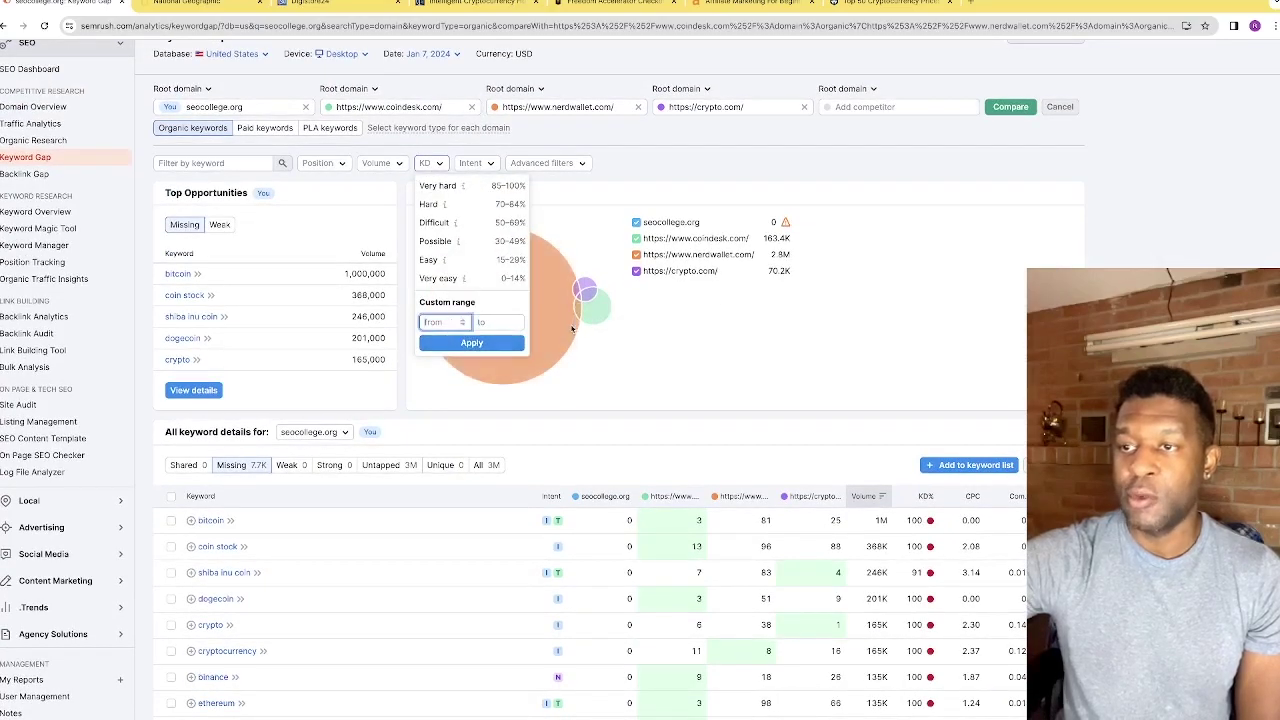
pyautogui.click(488, 321)
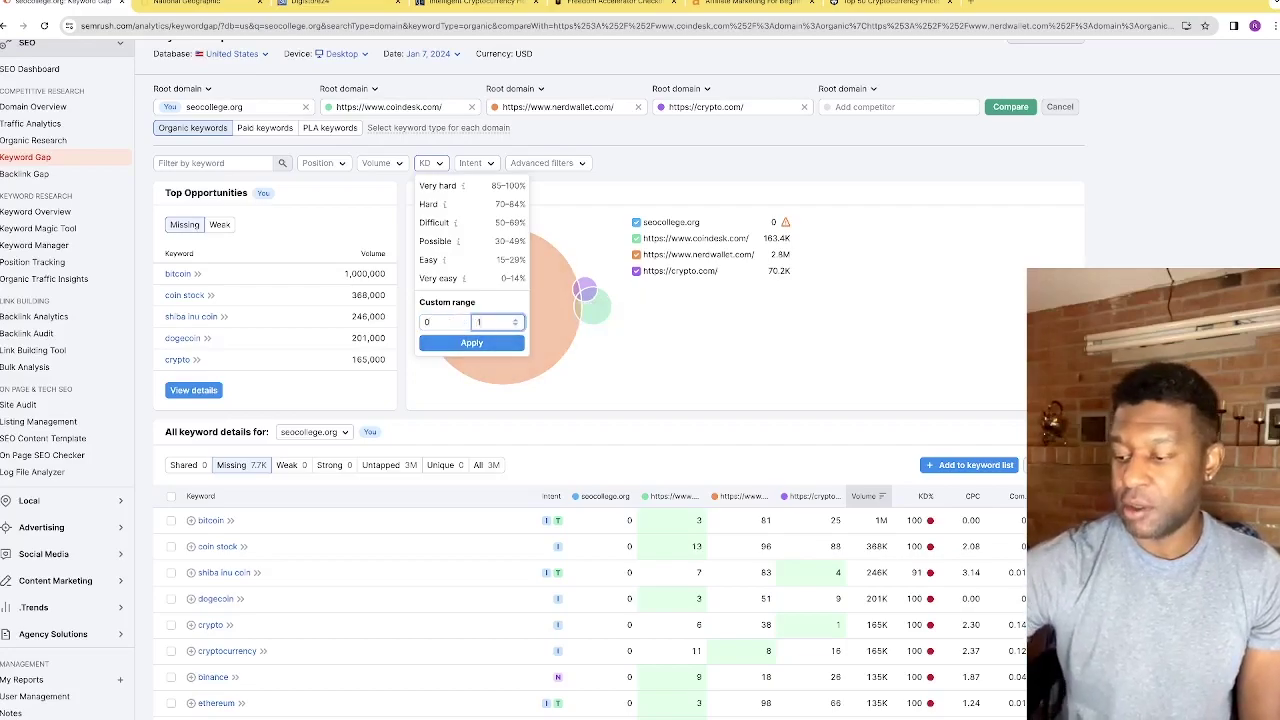
pyautogui.click(480, 343)
# Filter the missing keywords by a custom search volume range of 100 to 100,000.
pyautogui.click(399, 163)
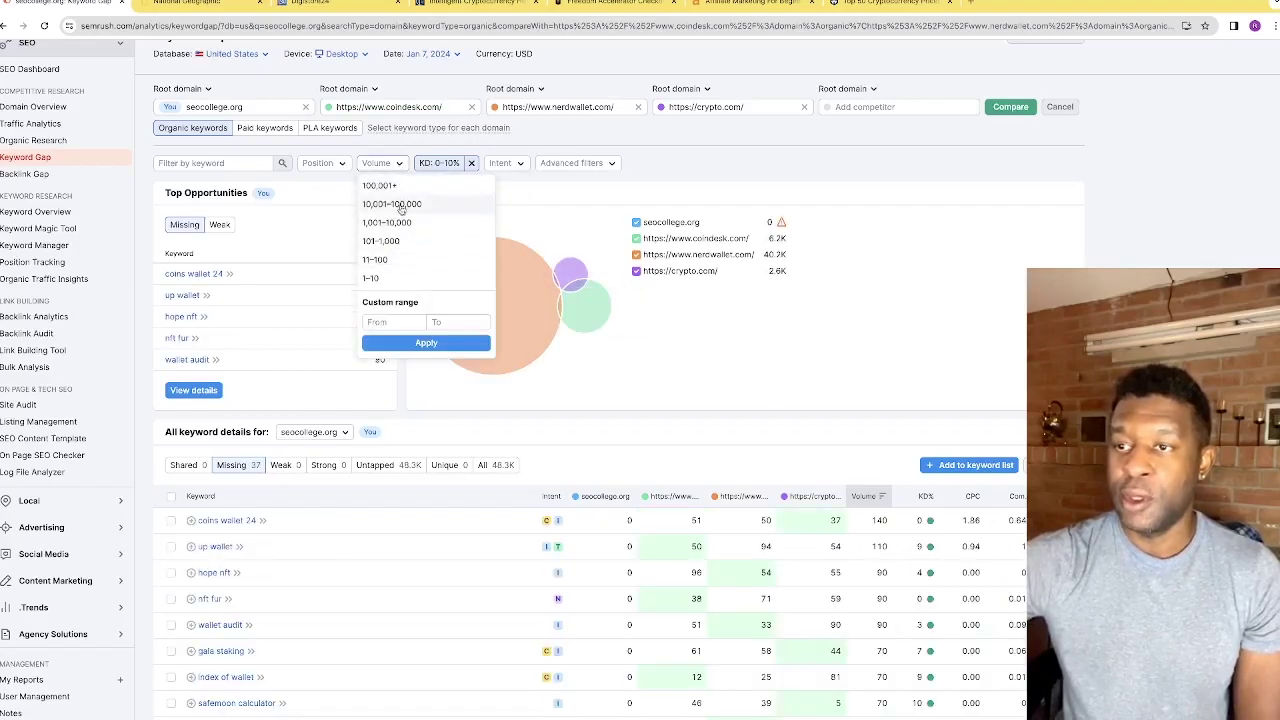
pyautogui.click(397, 321)
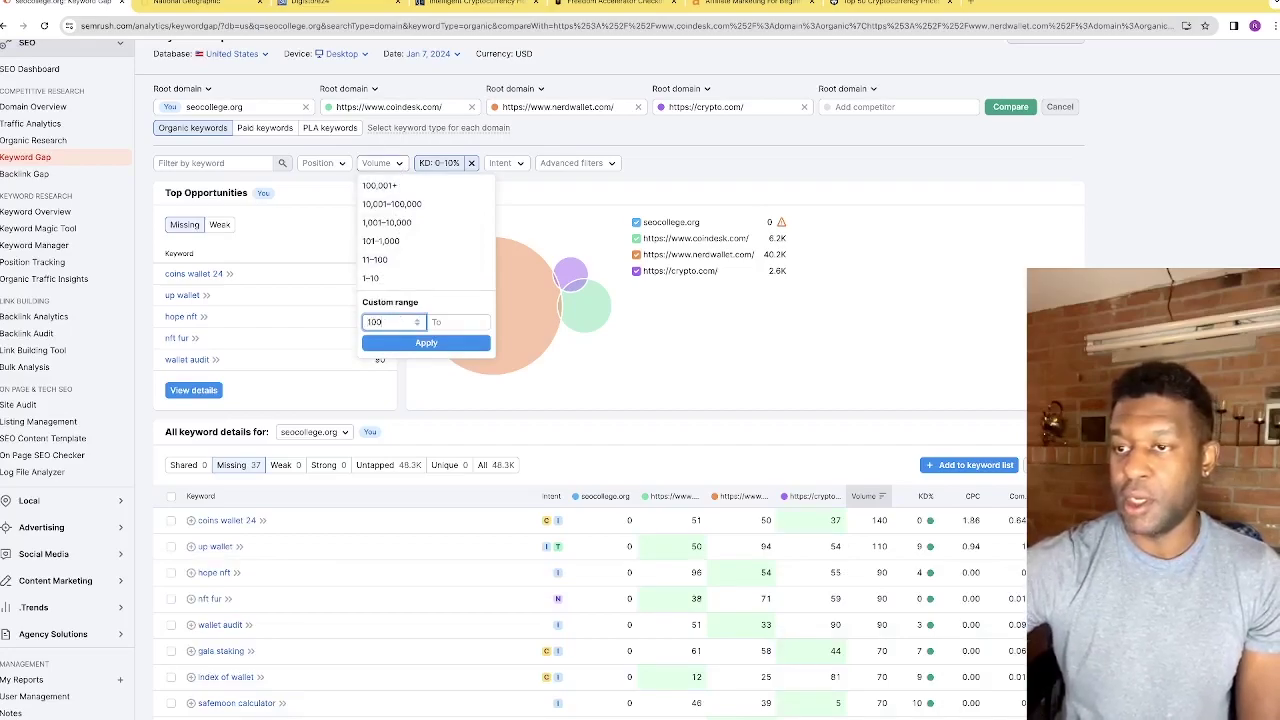
pyautogui.click(440, 320)
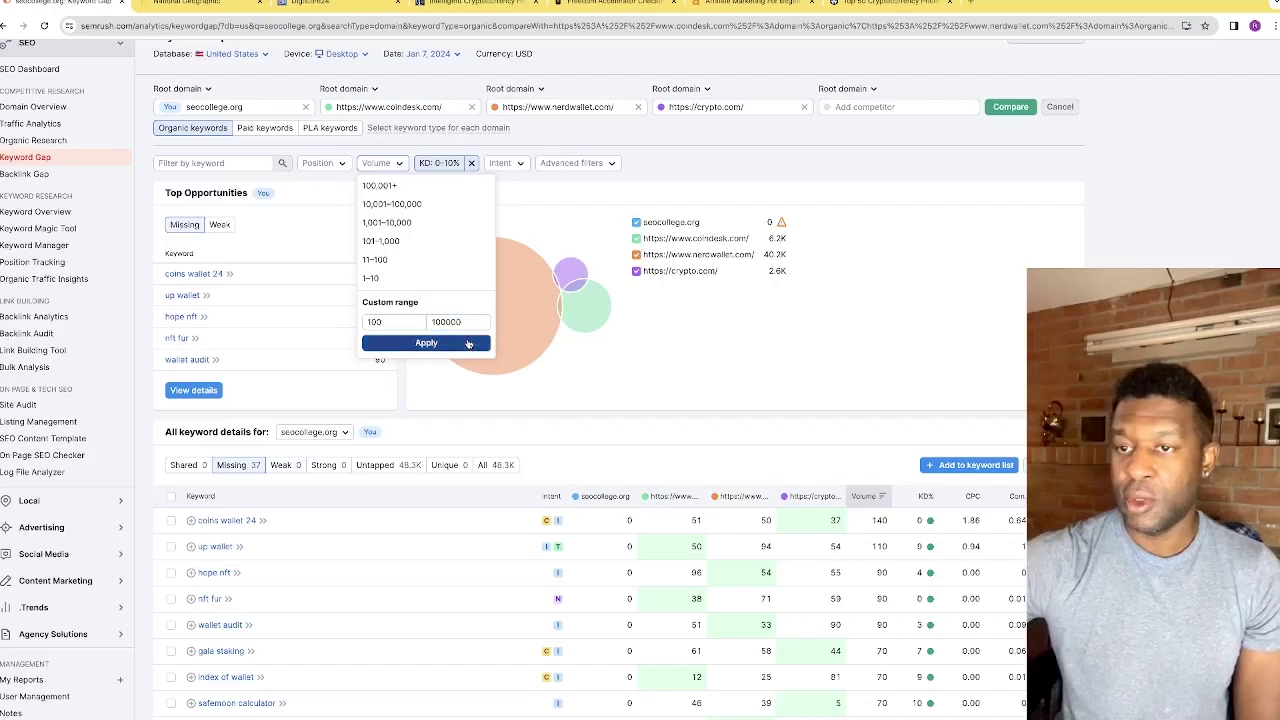
pyautogui.click(426, 342)
pyautogui.scroll(-3, 866, 520)
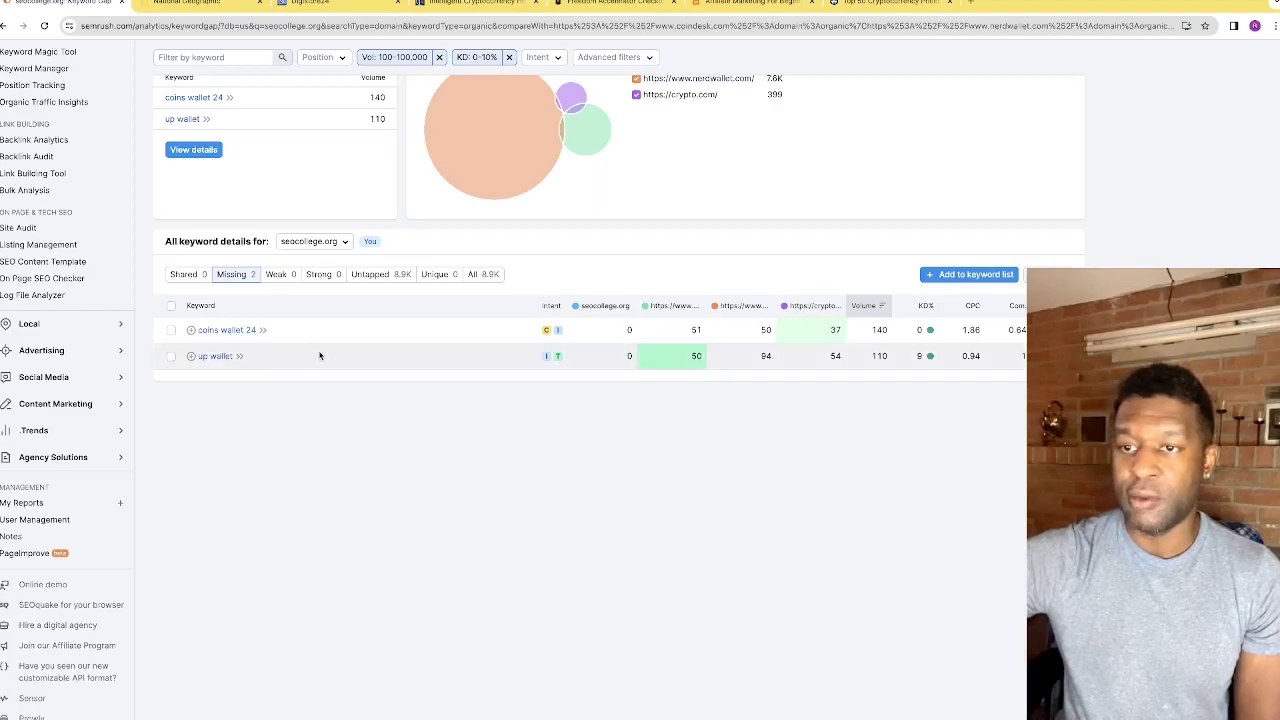
# Switch the keyword details to the untapped keywords and look through the highest-volume entries.
pyautogui.scroll(2, 320, 354)
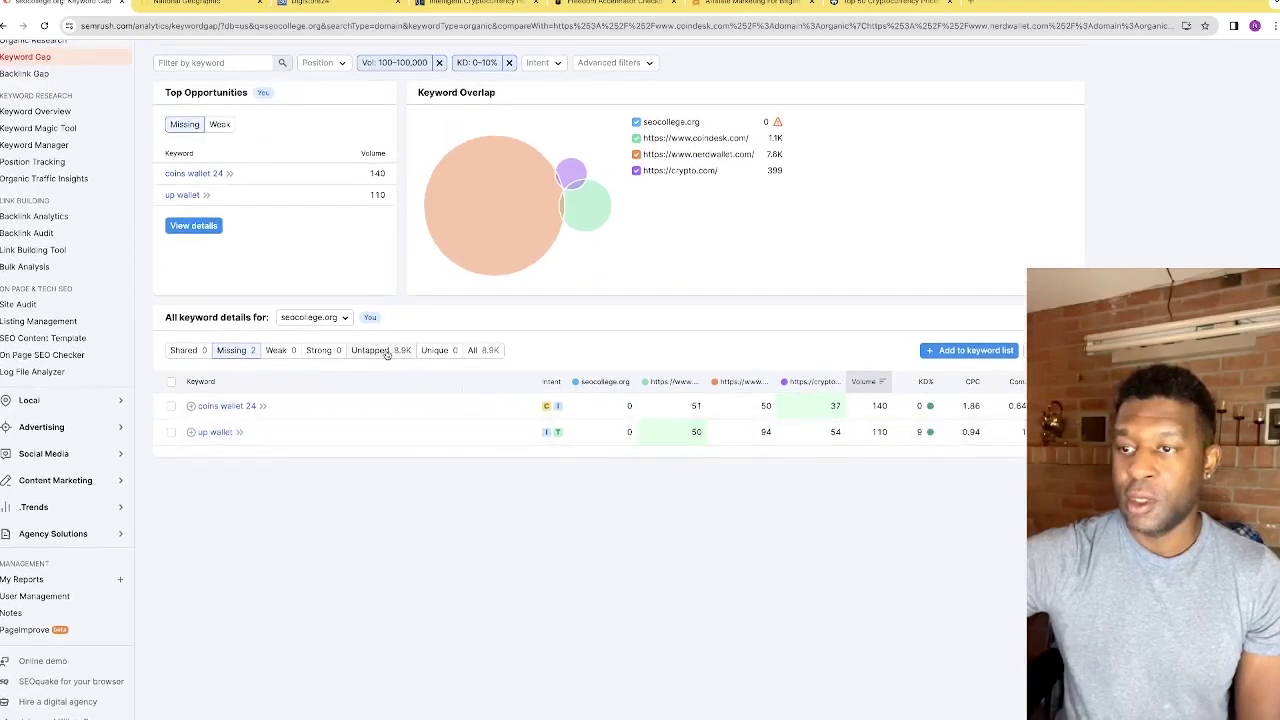
pyautogui.click(380, 351)
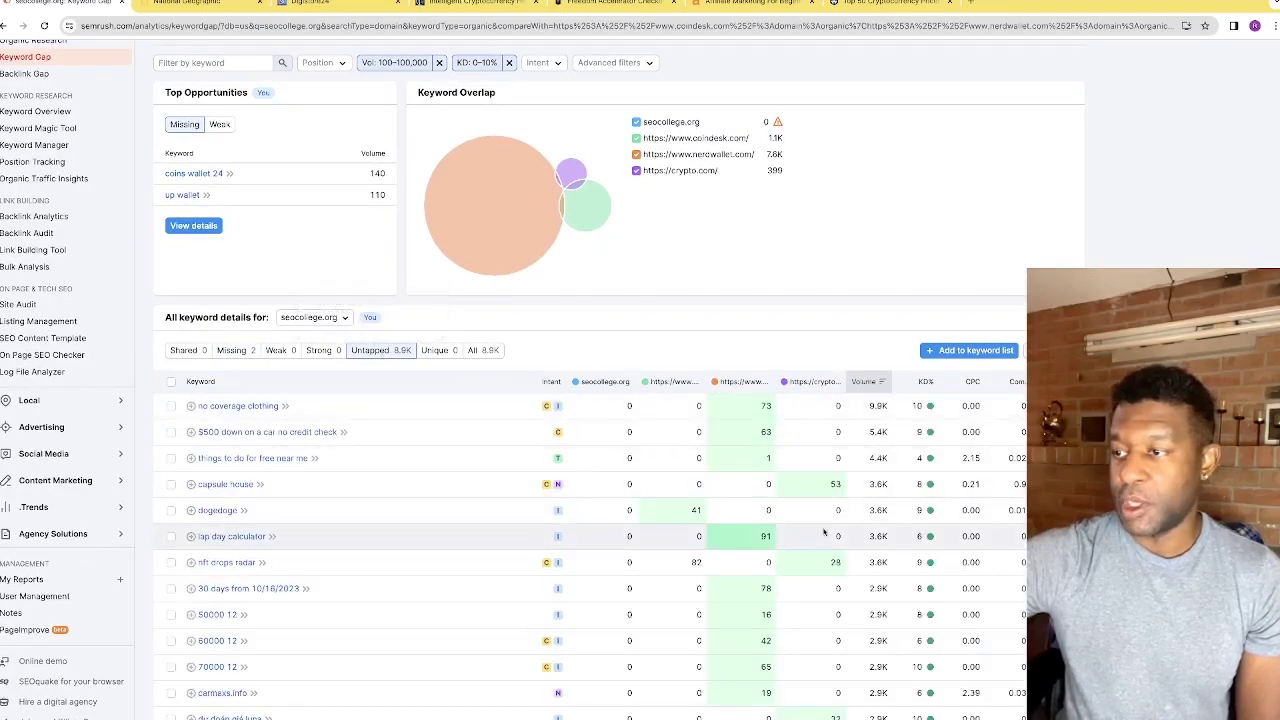
pyautogui.scroll(-5, 500, 490)
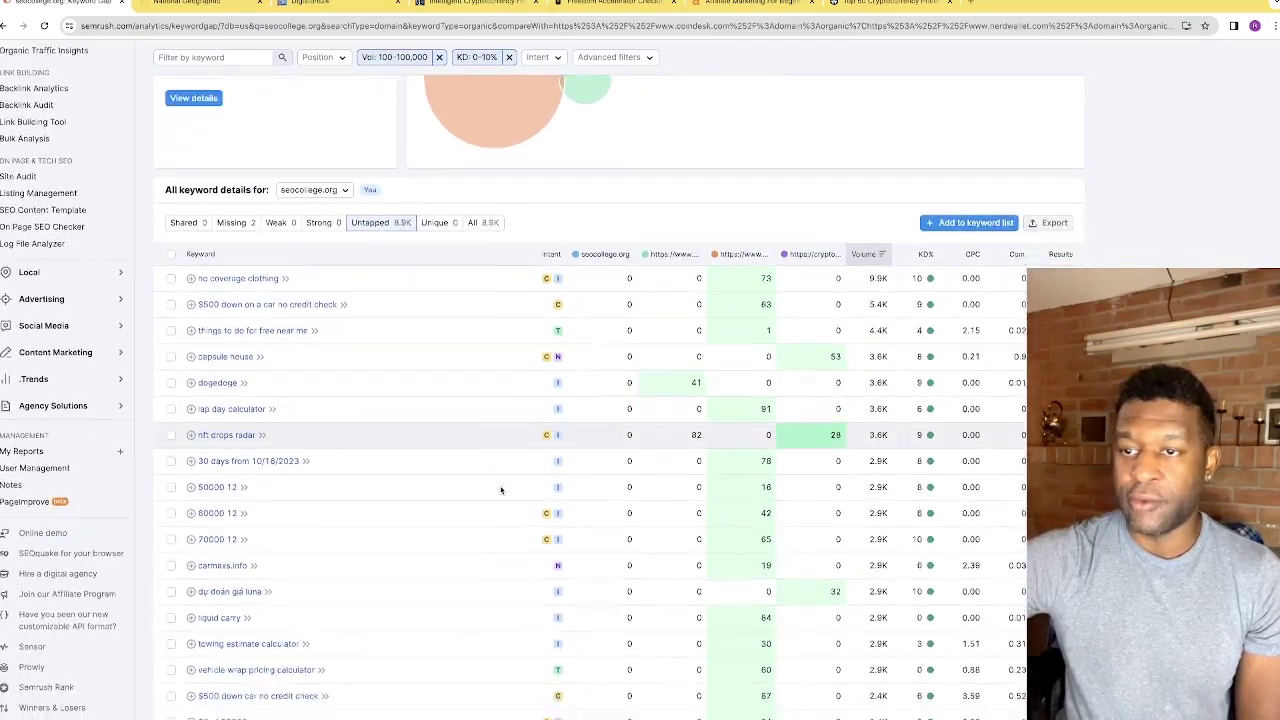
pyautogui.scroll(2, 501, 490)
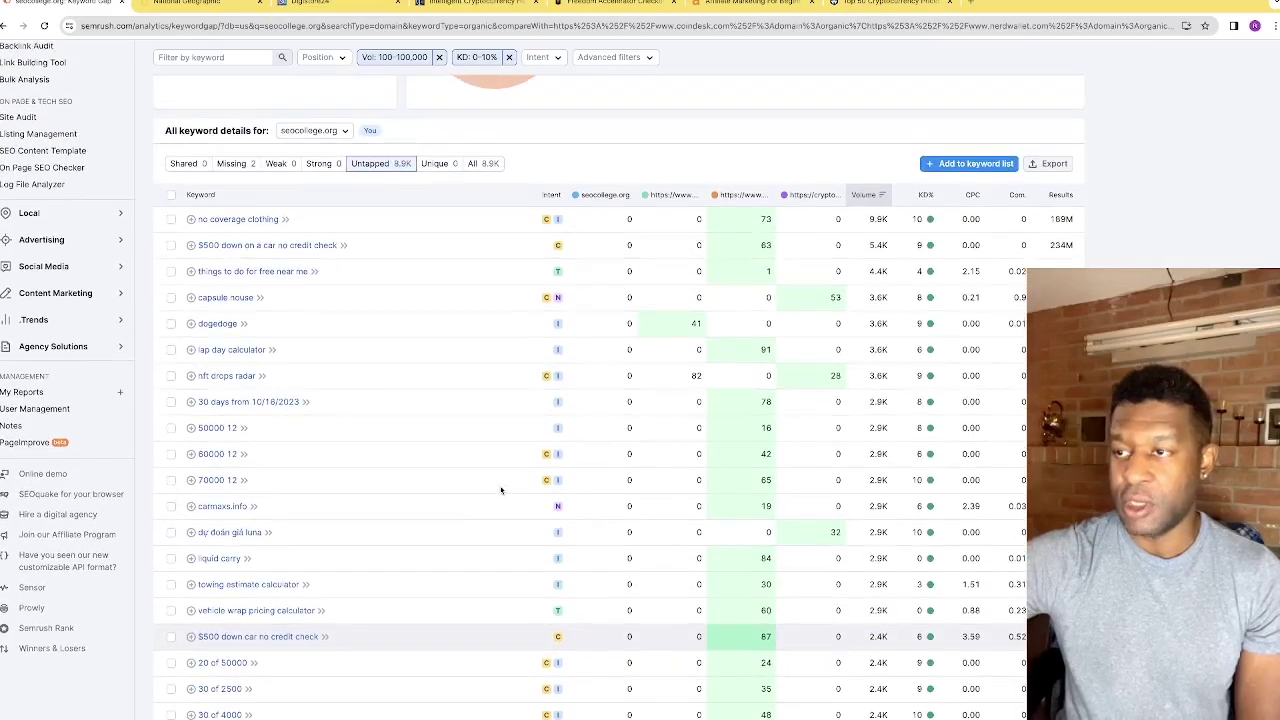
pyautogui.scroll(-1, 501, 490)
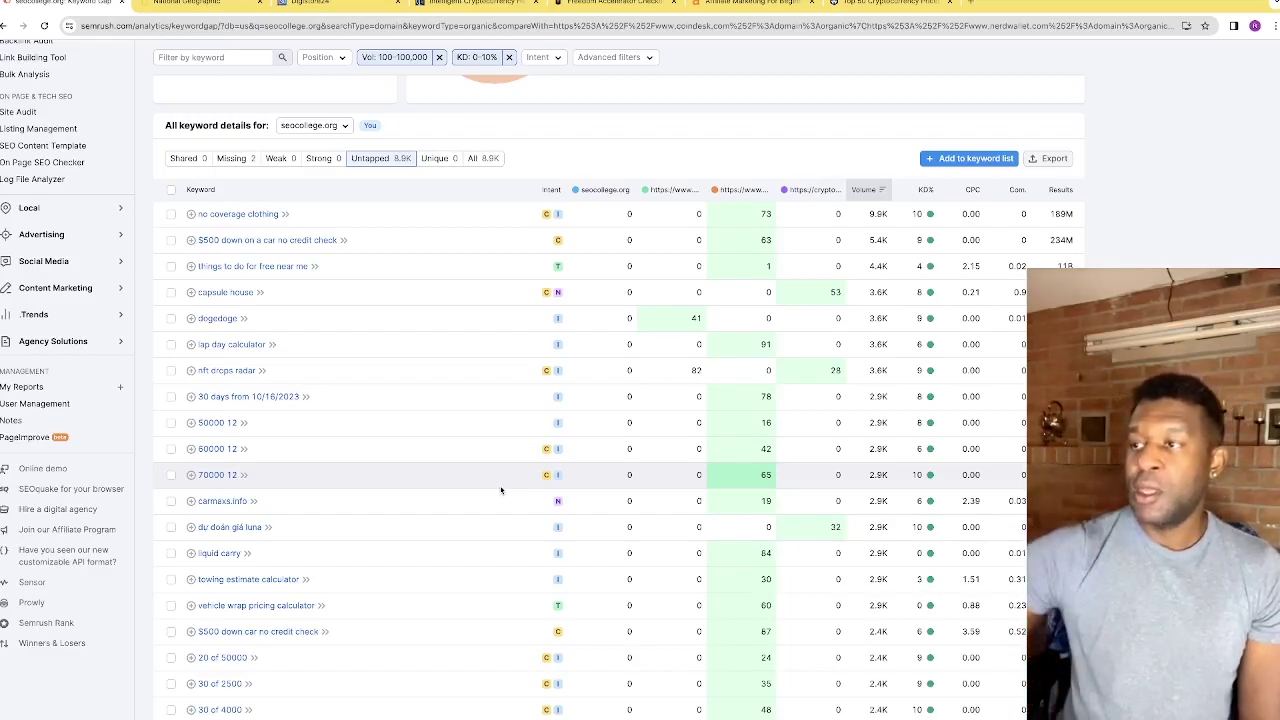
# Sort the untapped keywords by keyword difficulty from lowest to highest and review the list for relevant cryptocurrency terms.
pyautogui.click(926, 191)
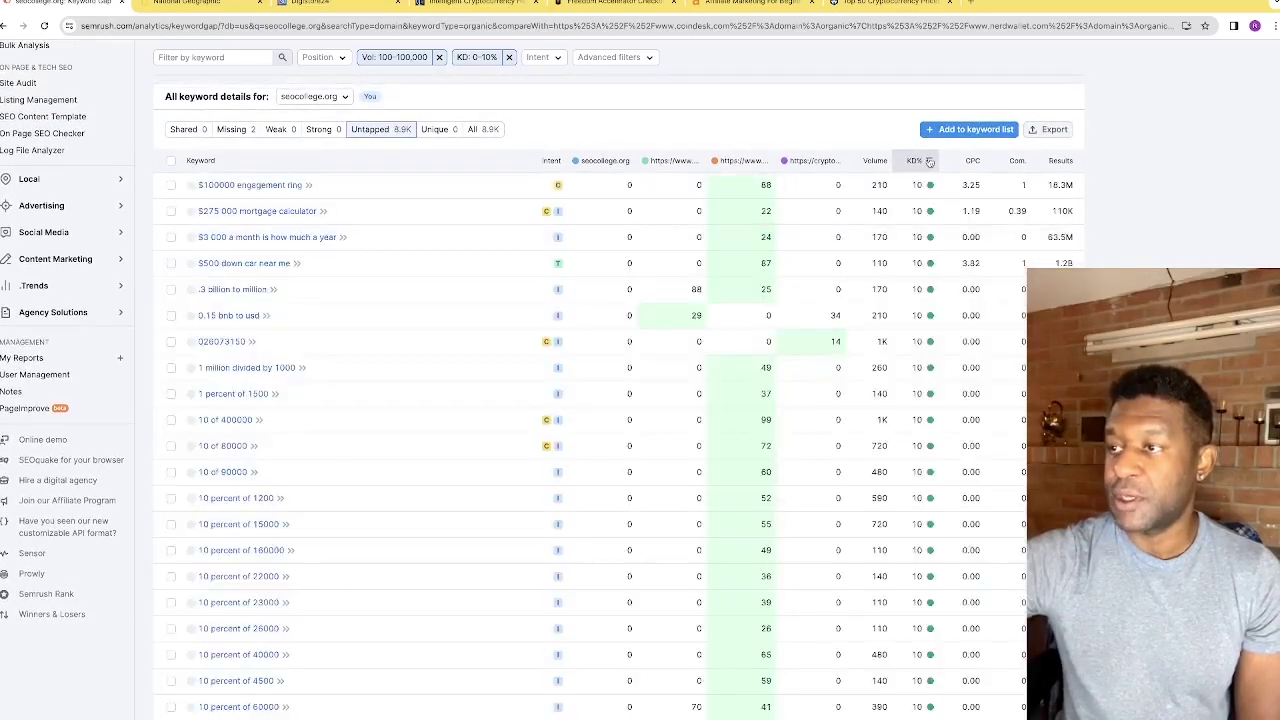
pyautogui.click(926, 160)
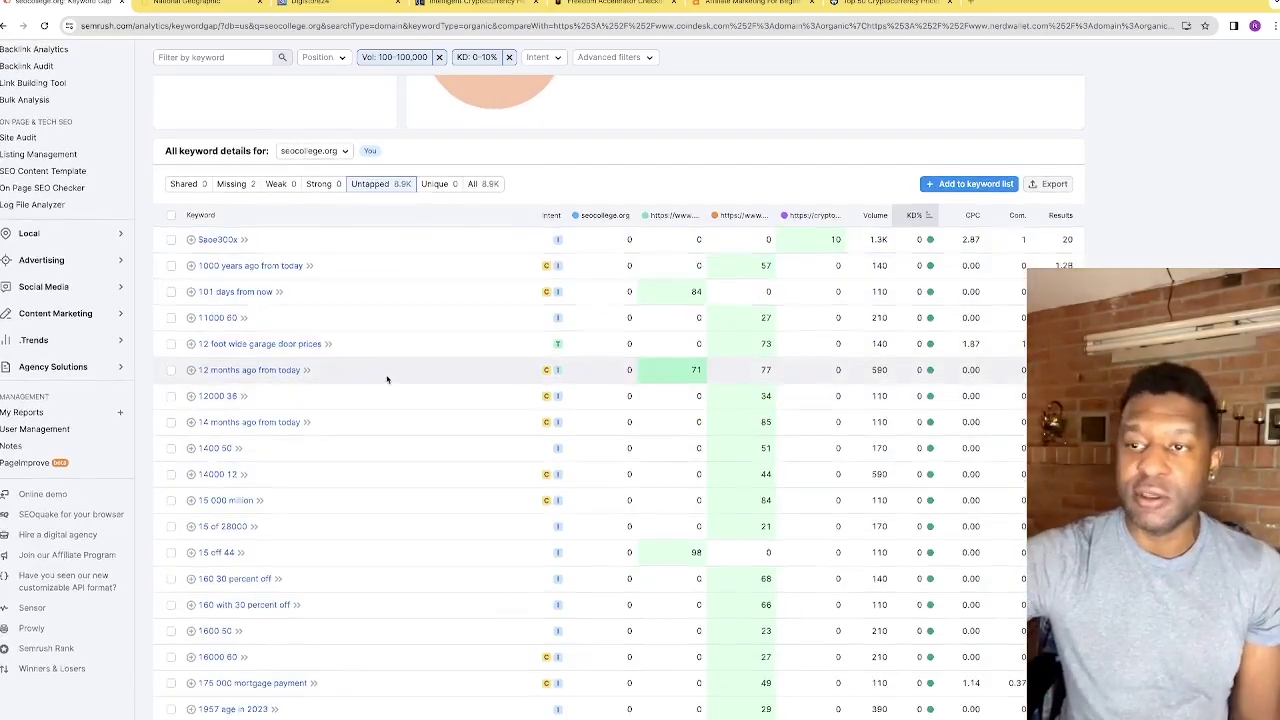
pyautogui.scroll(1, 389, 374)
pyautogui.scroll(-4, 389, 374)
pyautogui.scroll(-5, 387, 378)
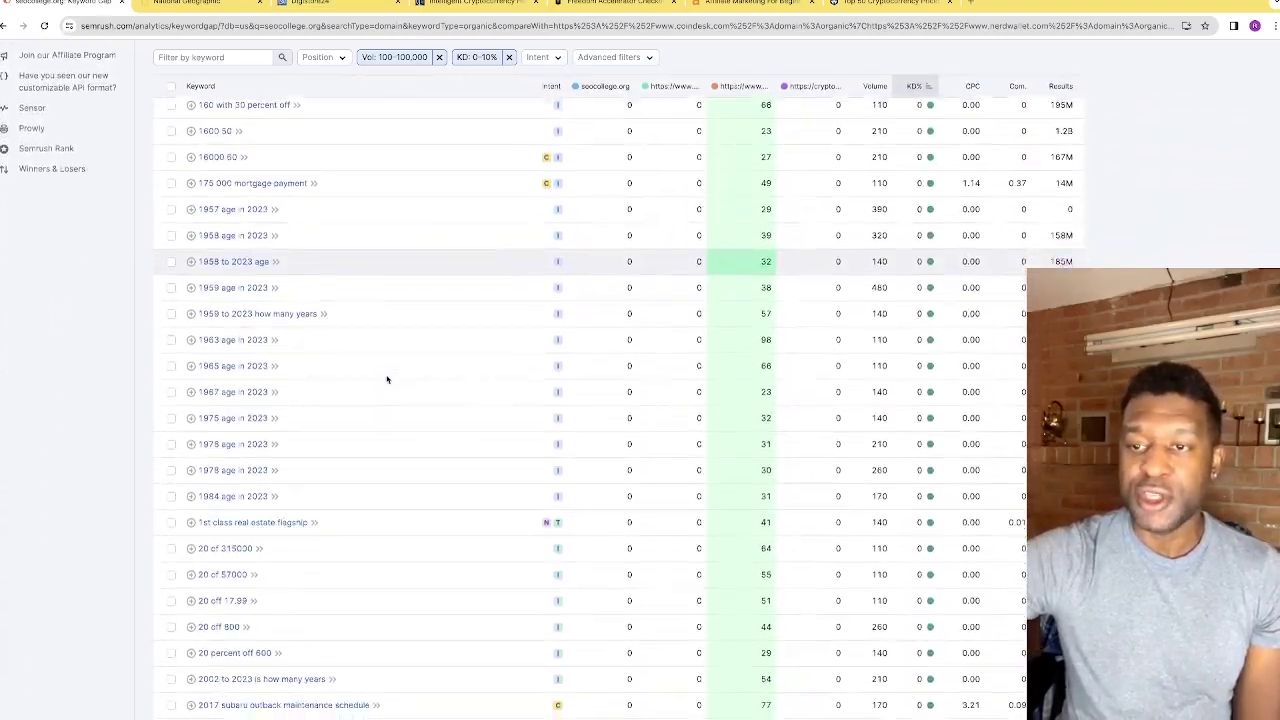
pyautogui.scroll(-5, 387, 378)
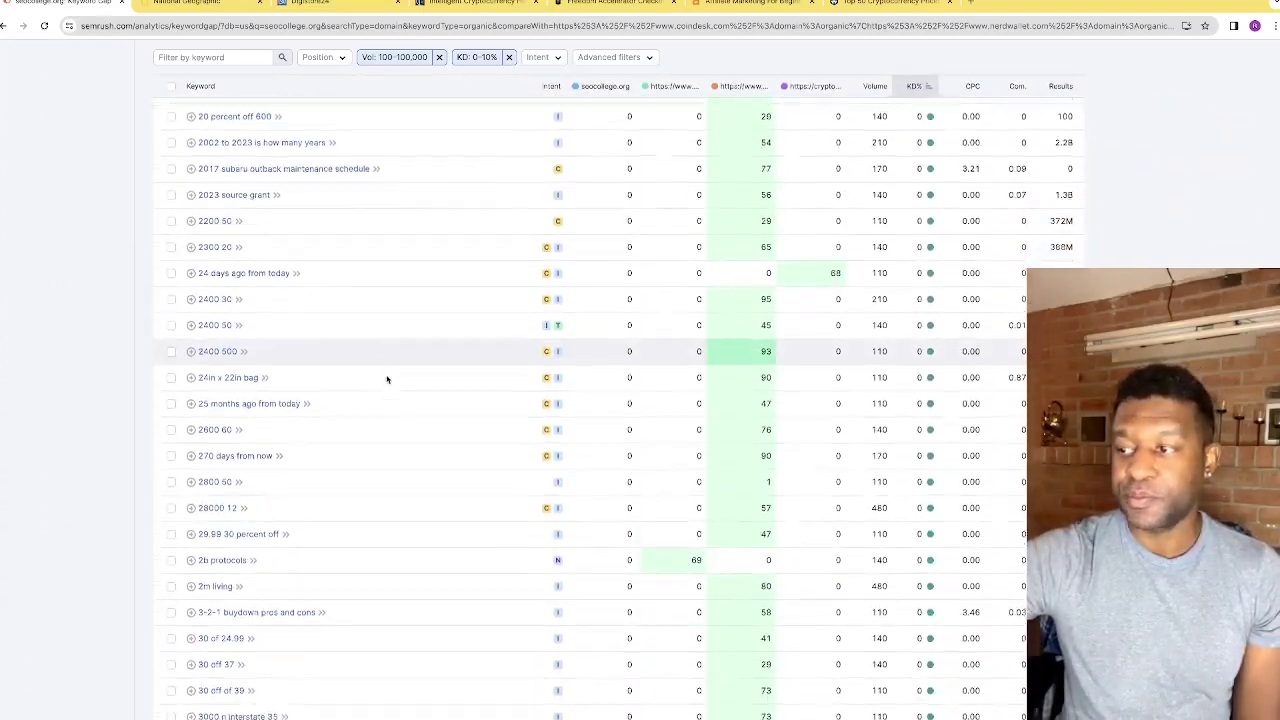
pyautogui.scroll(-2, 387, 378)
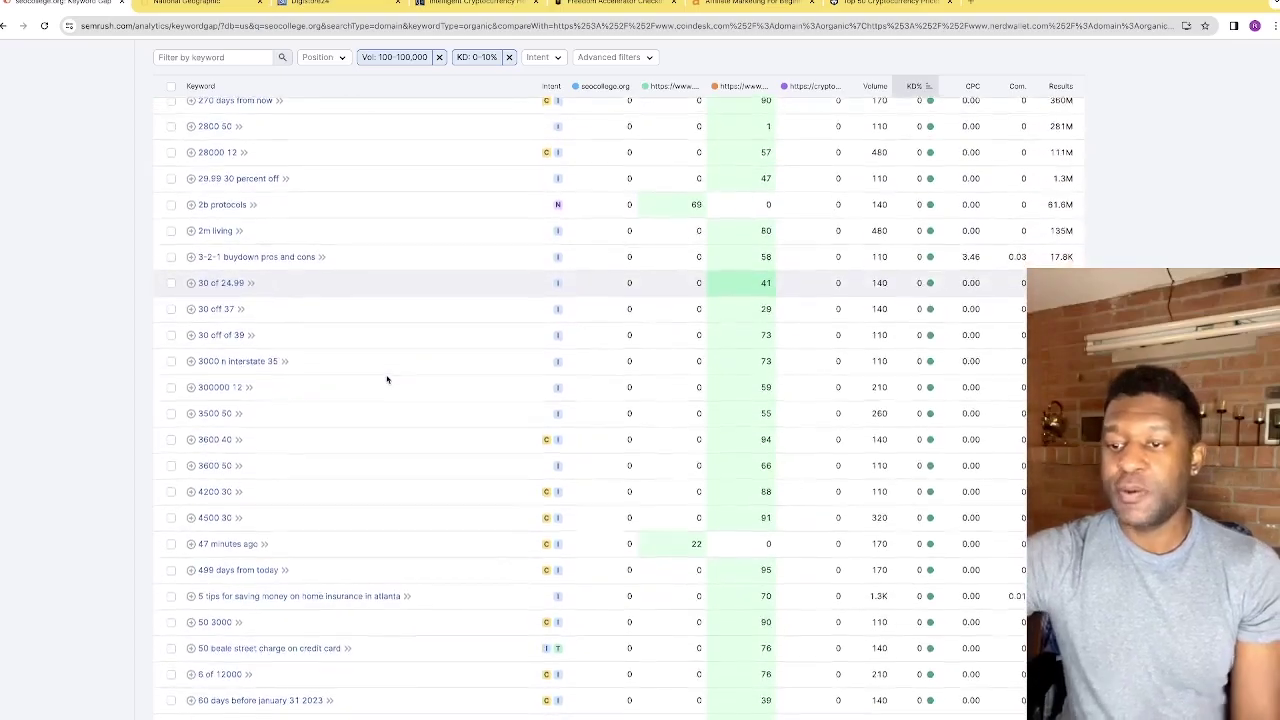